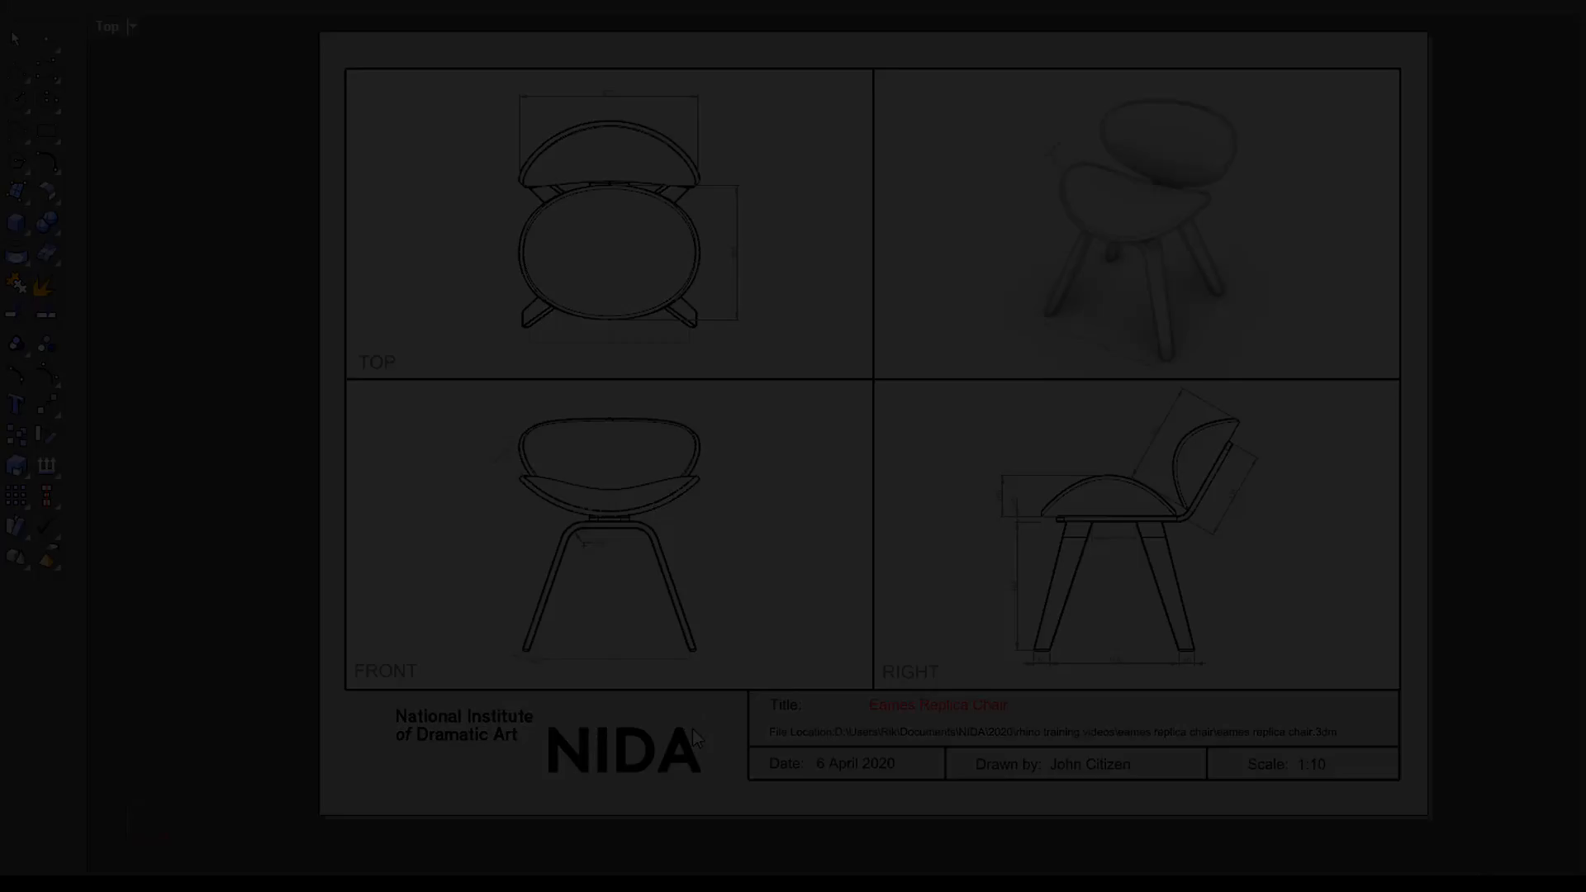
# Step: Open the model file "eames replica chair-nida", discarding the changes to the current chair drawing
pyautogui.click(692, 728)
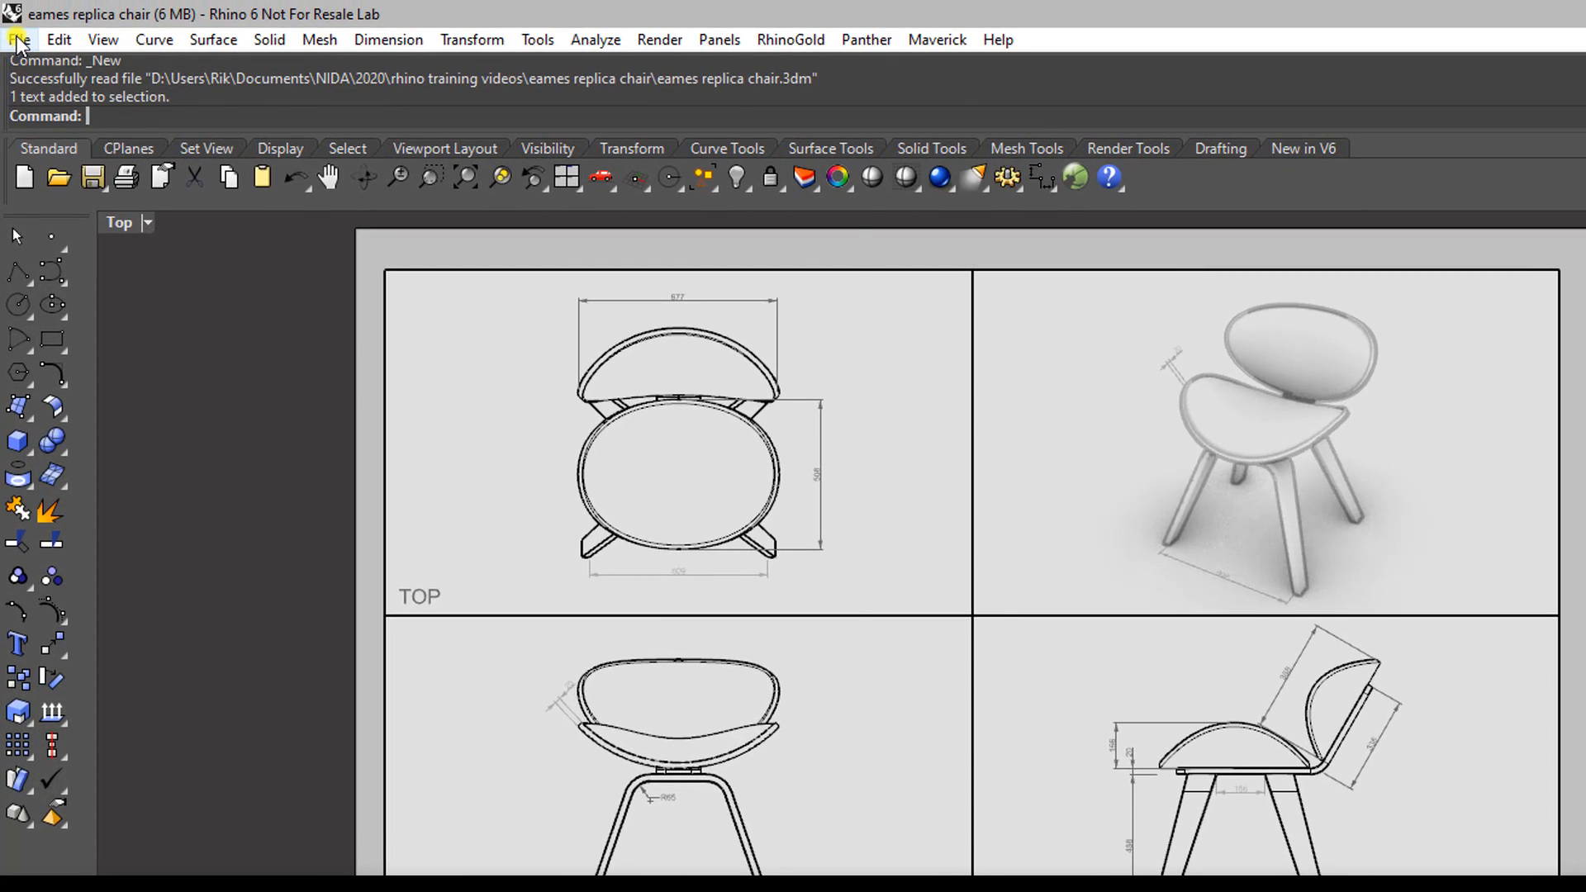
pyautogui.click(18, 41)
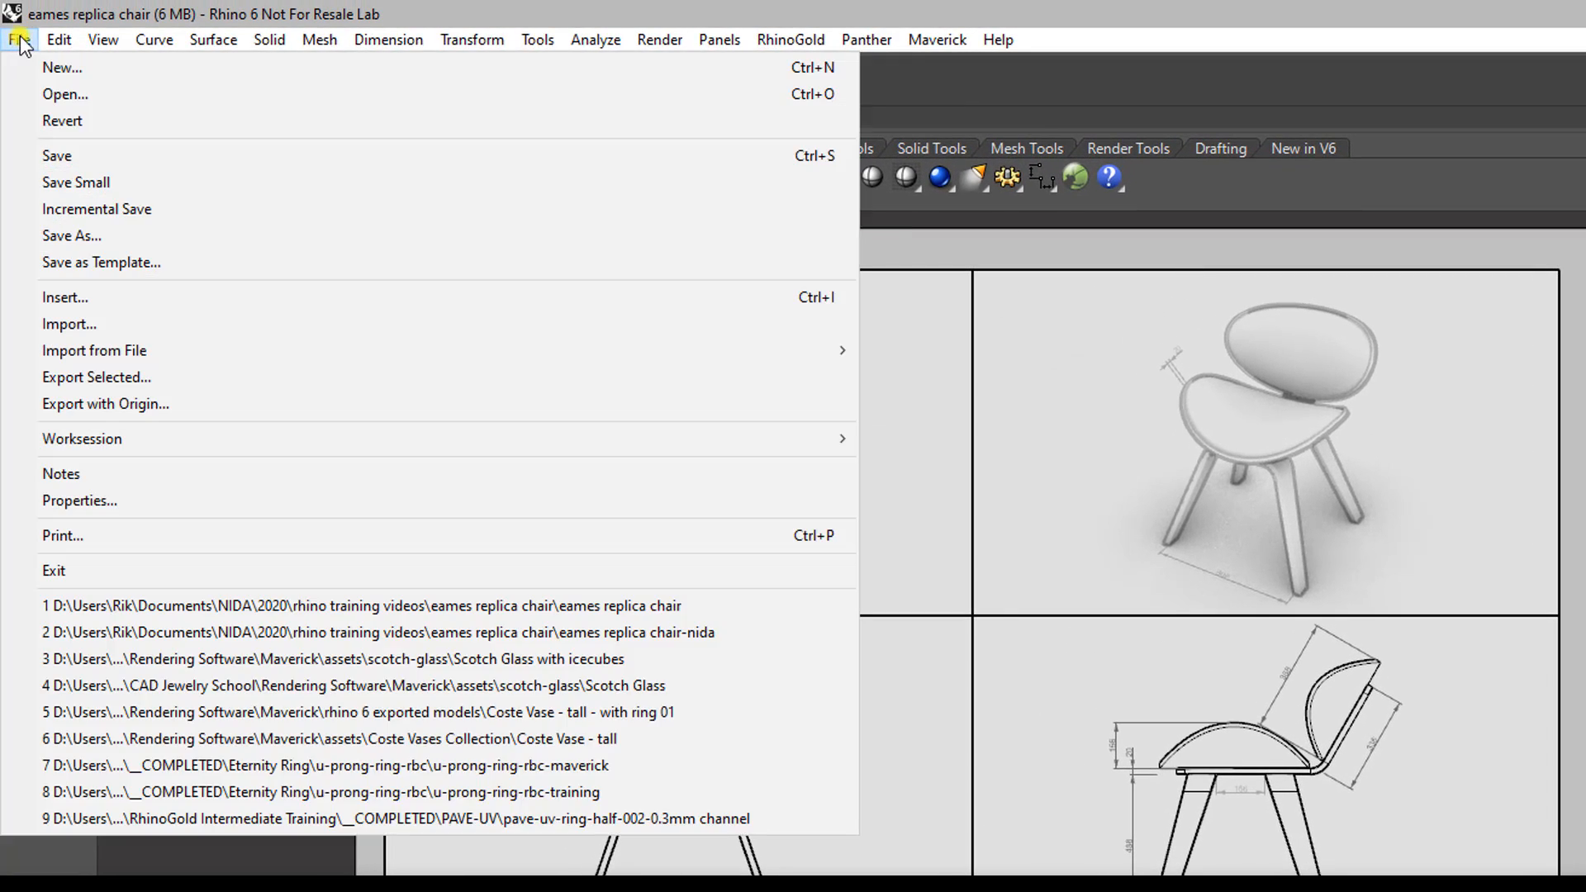
pyautogui.click(61, 94)
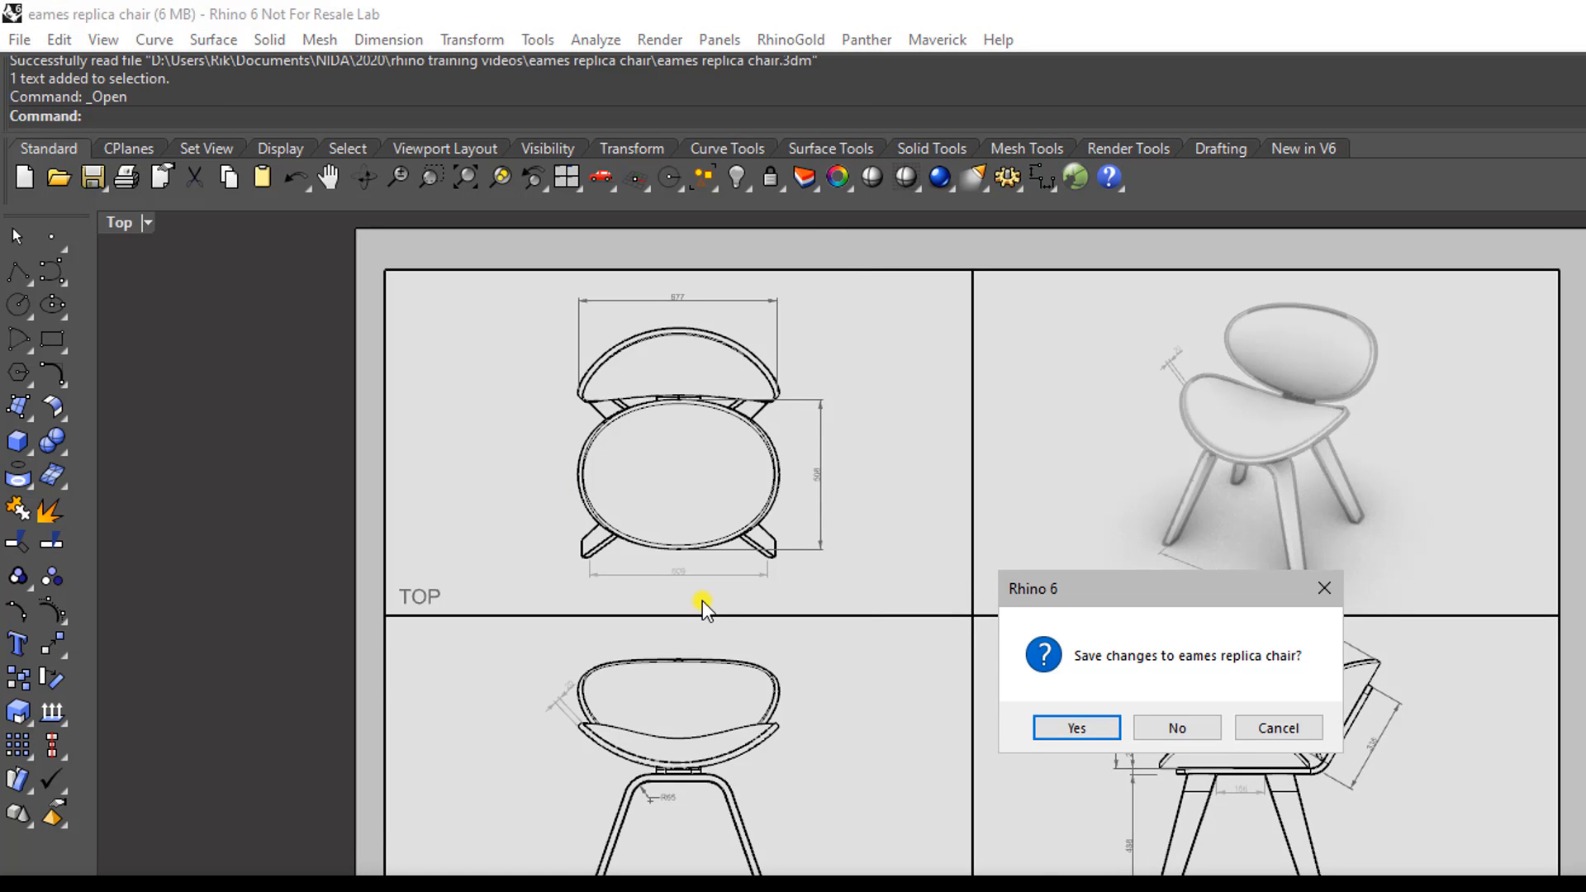
pyautogui.click(1187, 733)
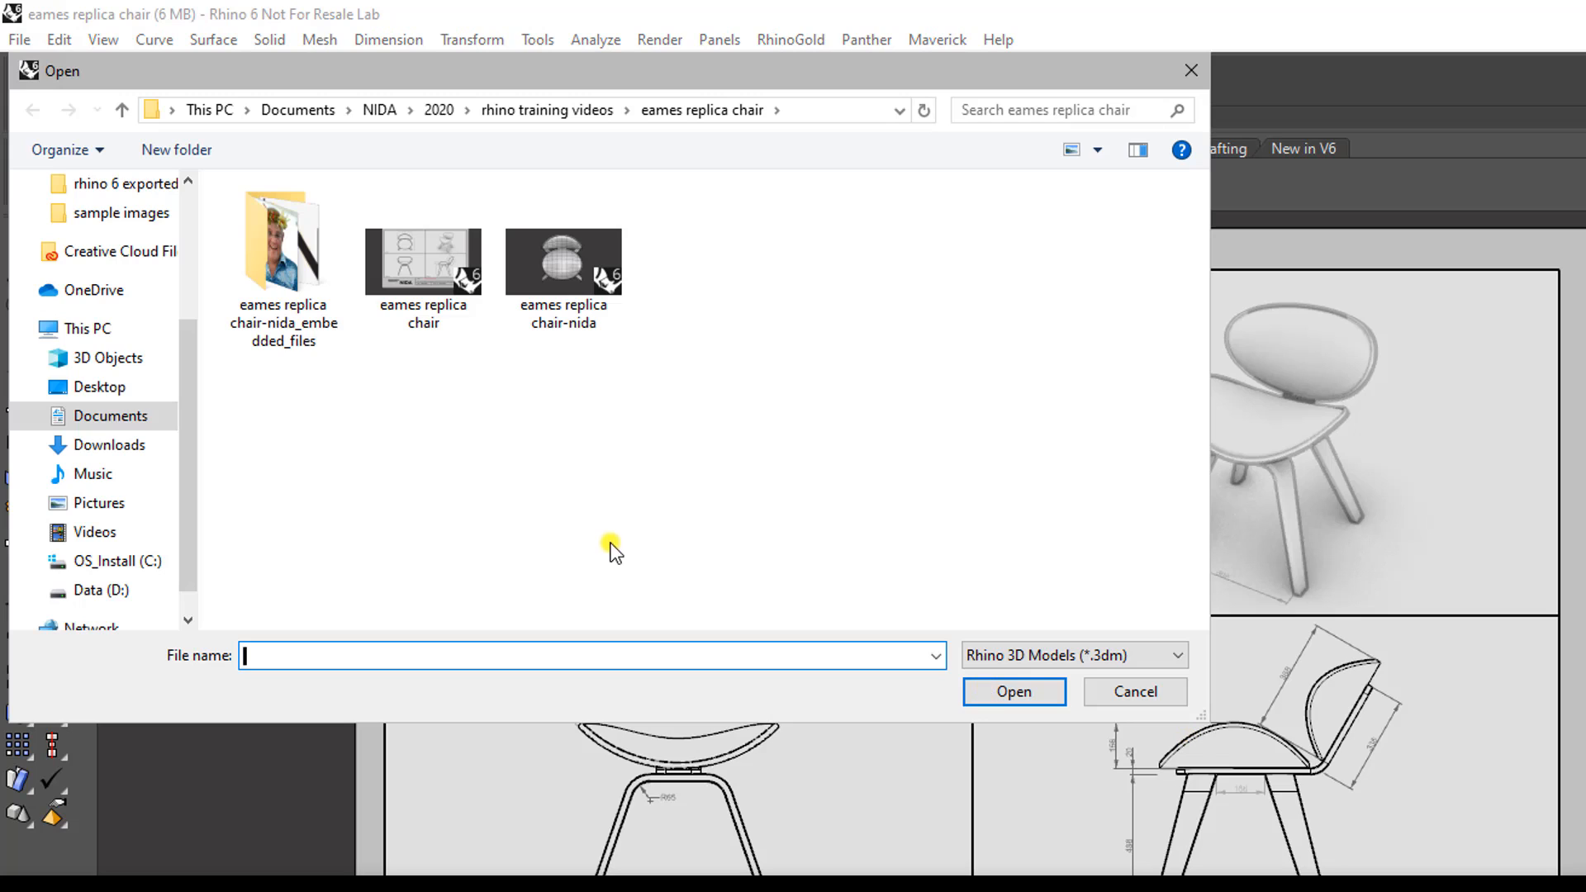
pyautogui.click(572, 343)
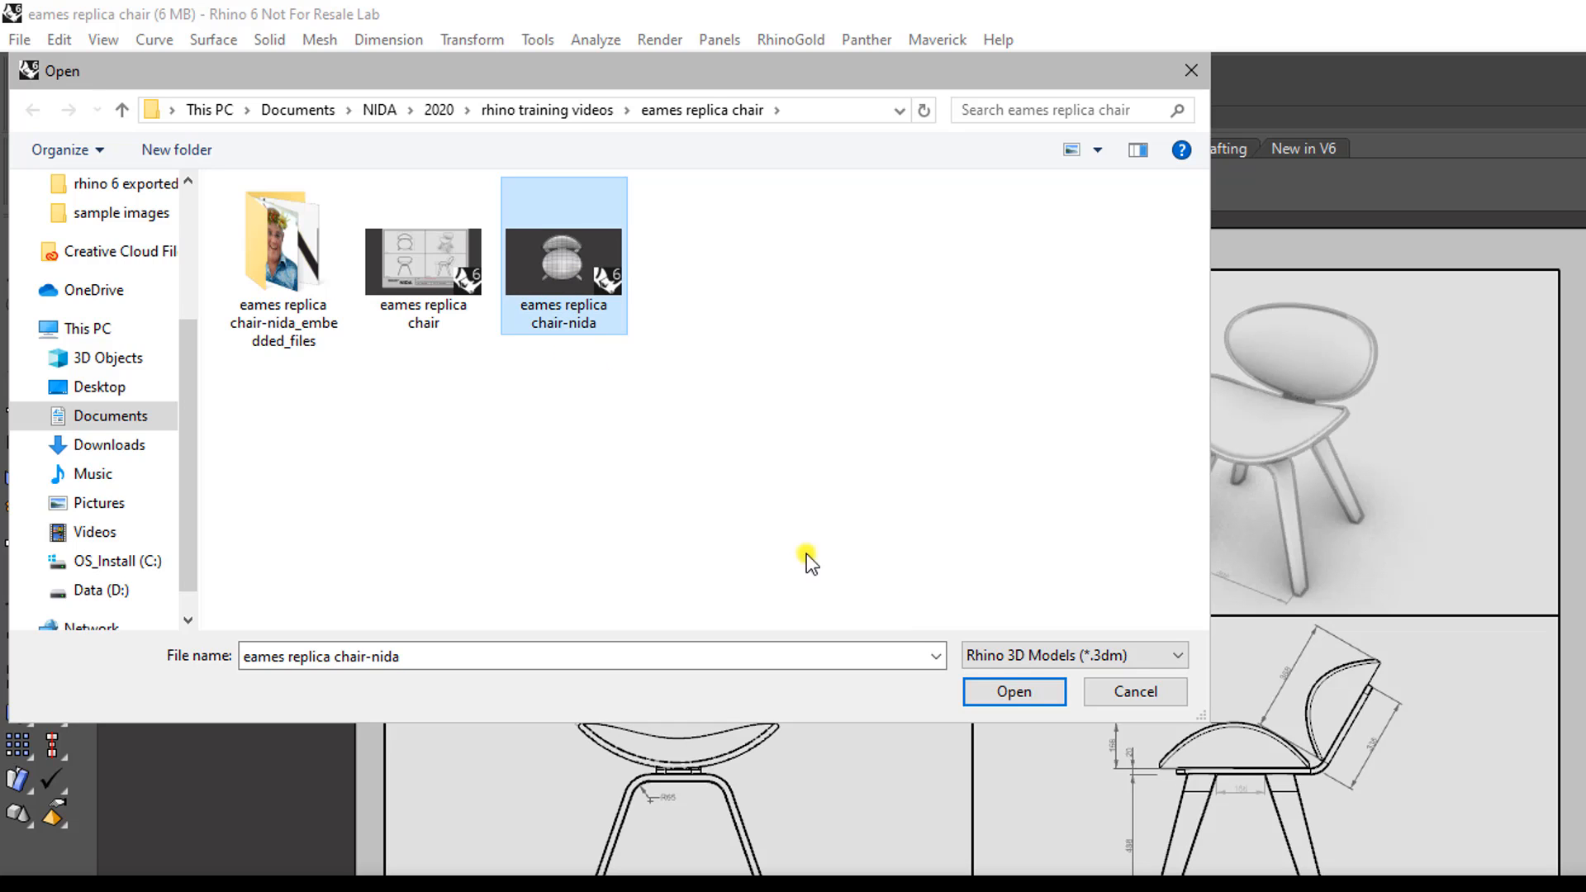
pyautogui.click(1034, 699)
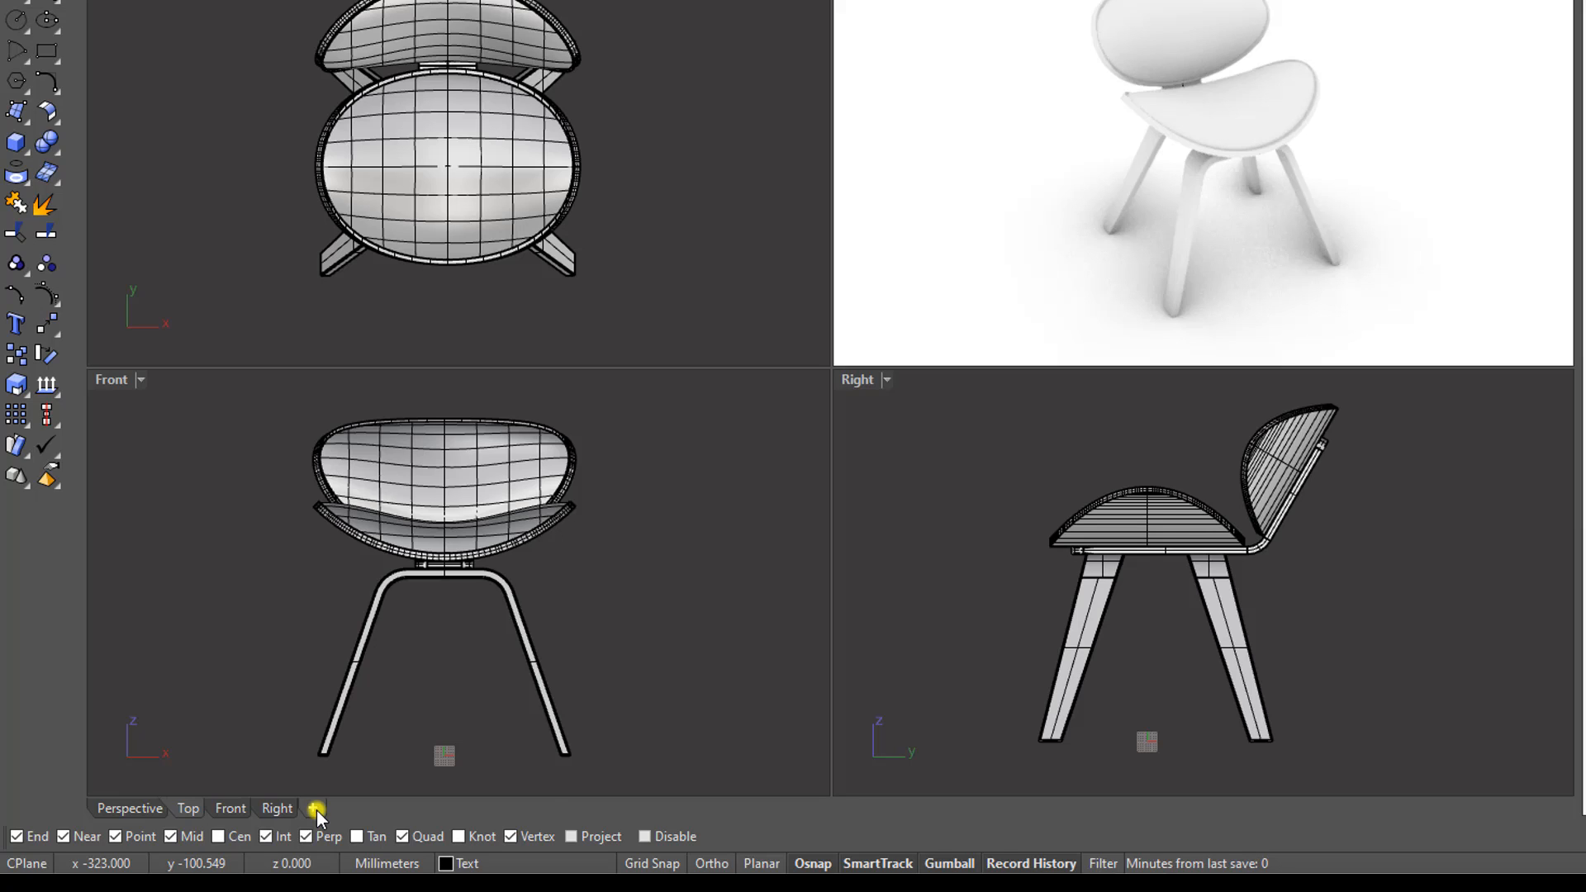
# Step: Start a new page layout, name it Tech Drawing and choose Microsoft Print to PDF as its printer
pyautogui.click(316, 810)
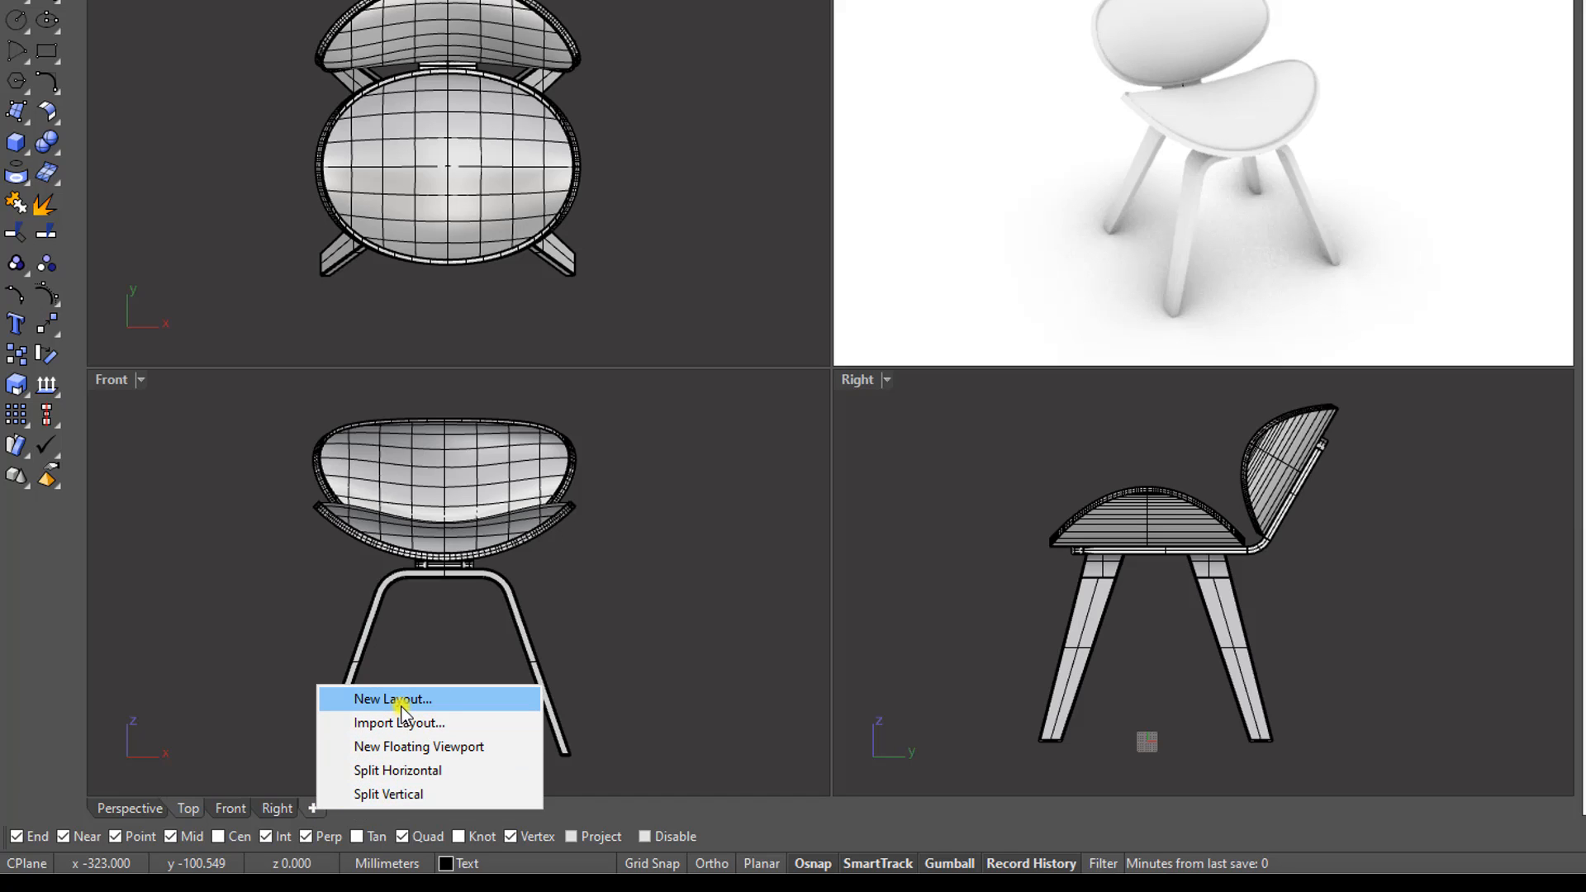
pyautogui.click(504, 701)
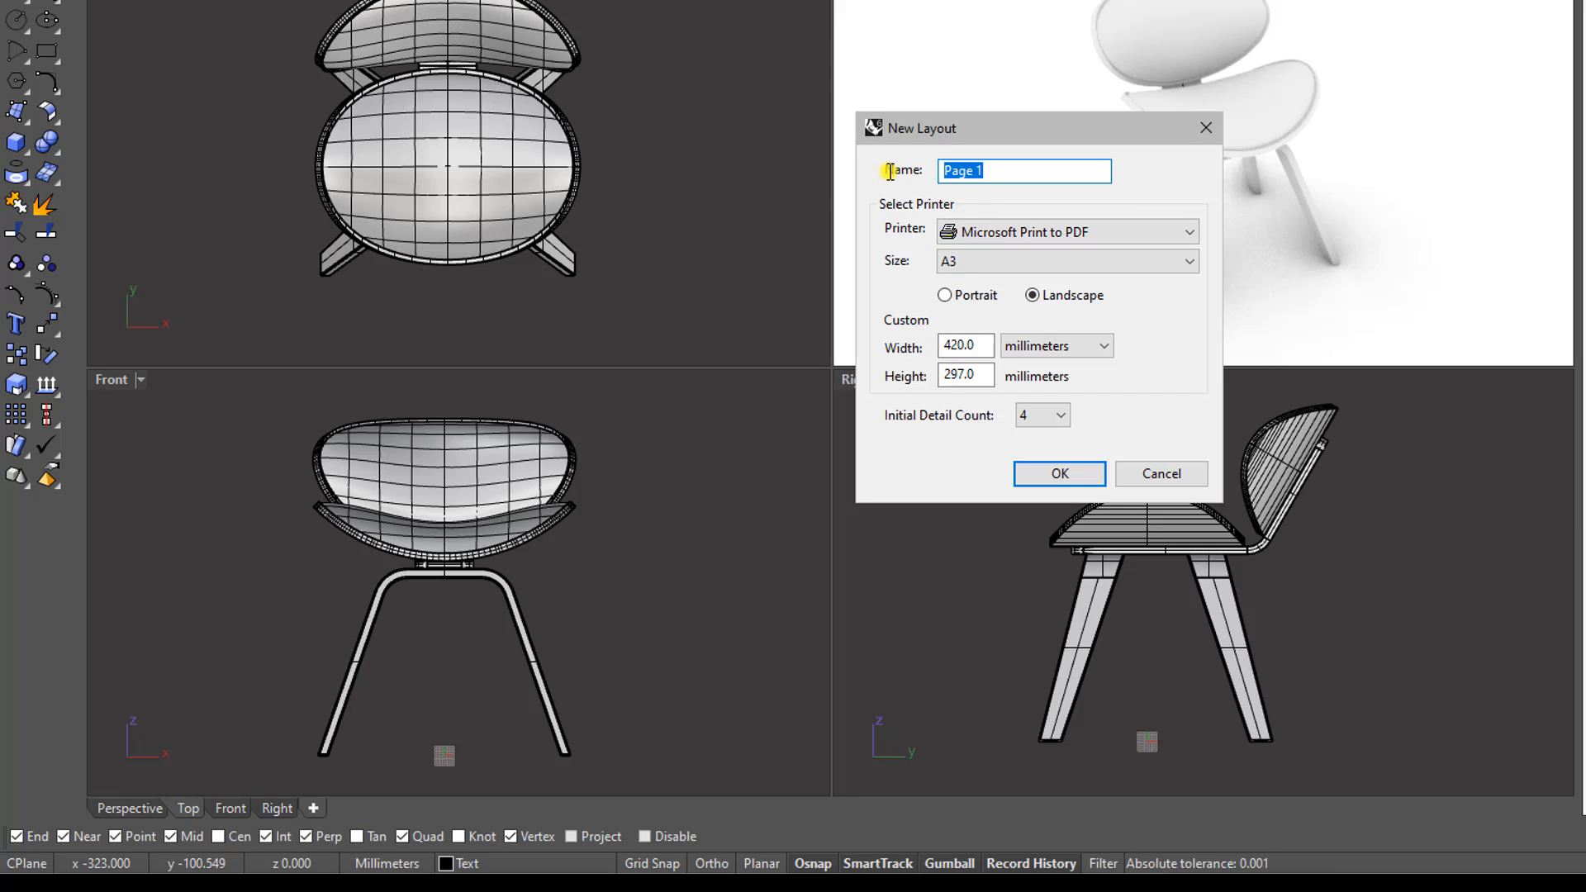
pyautogui.write('Tech ')
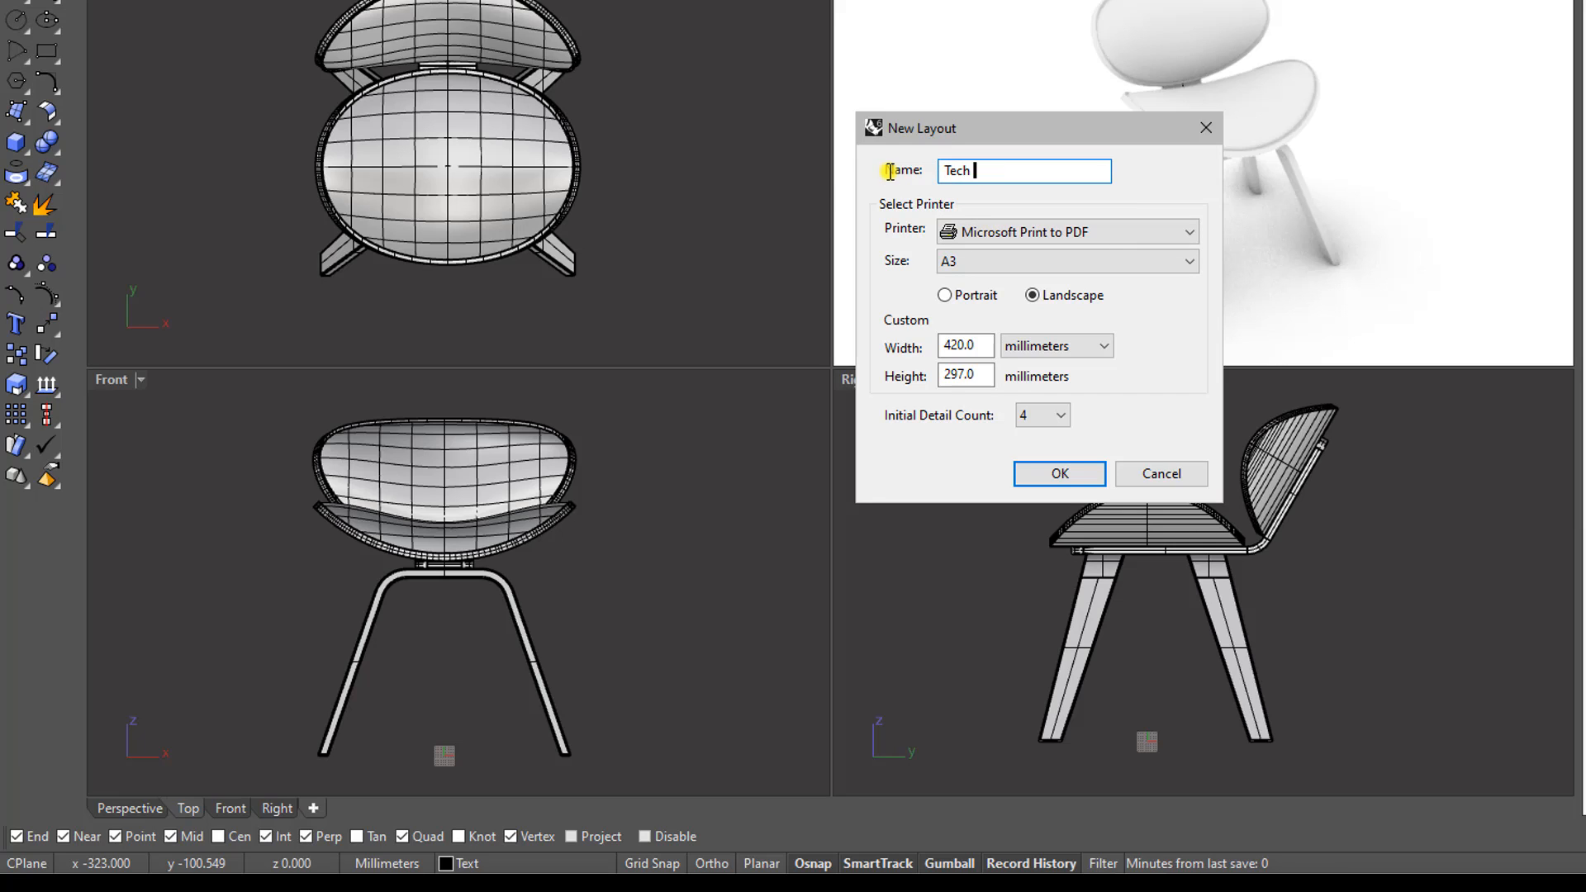
pyautogui.write('Drawing')
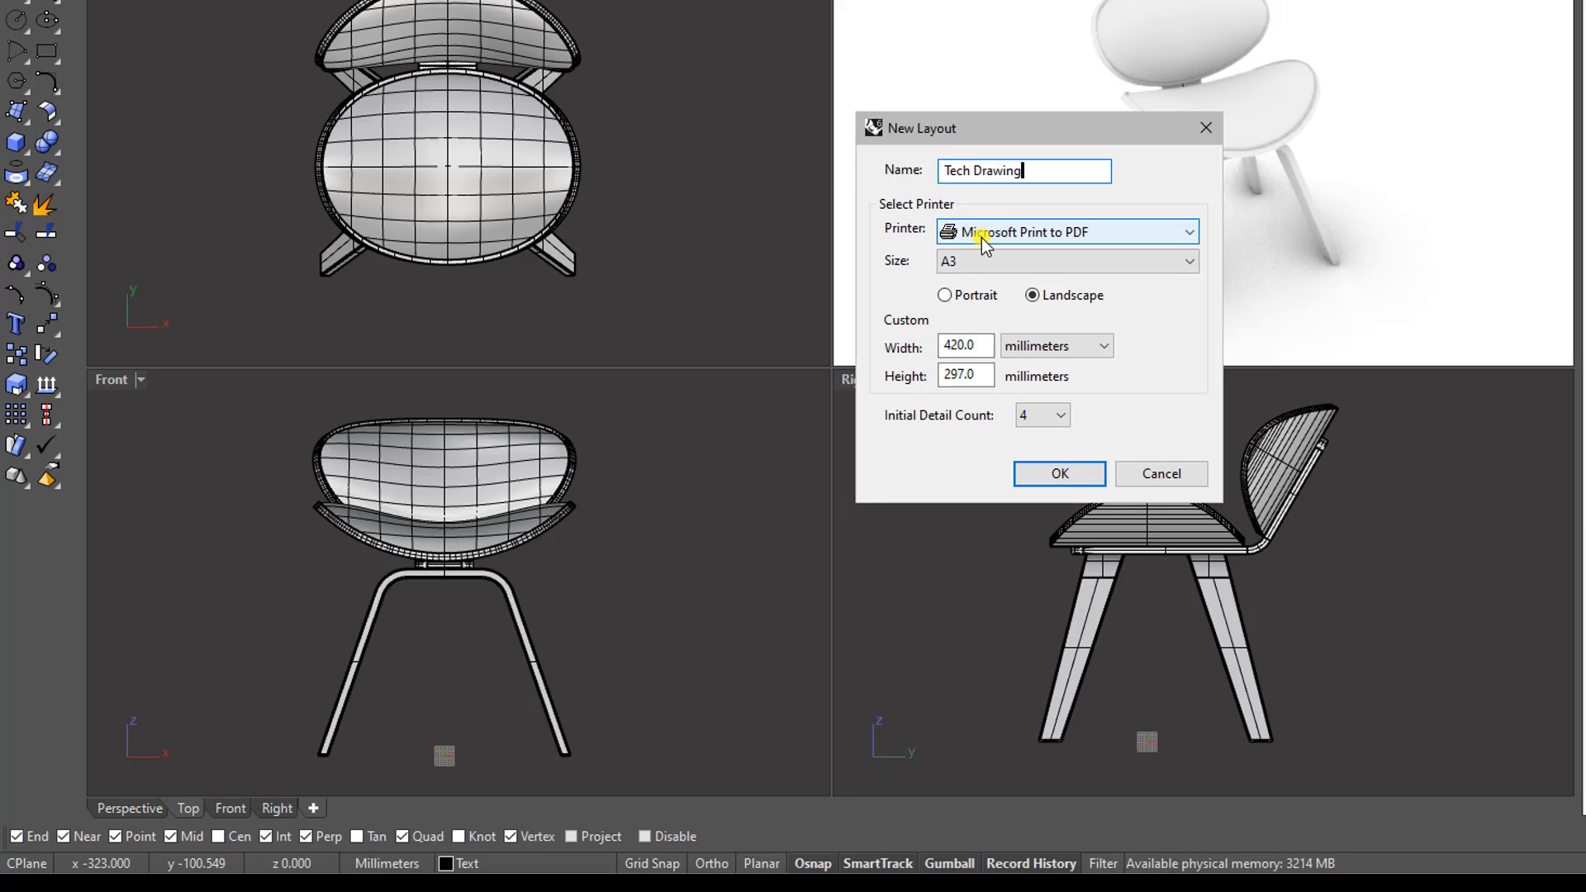
pyautogui.click(1178, 232)
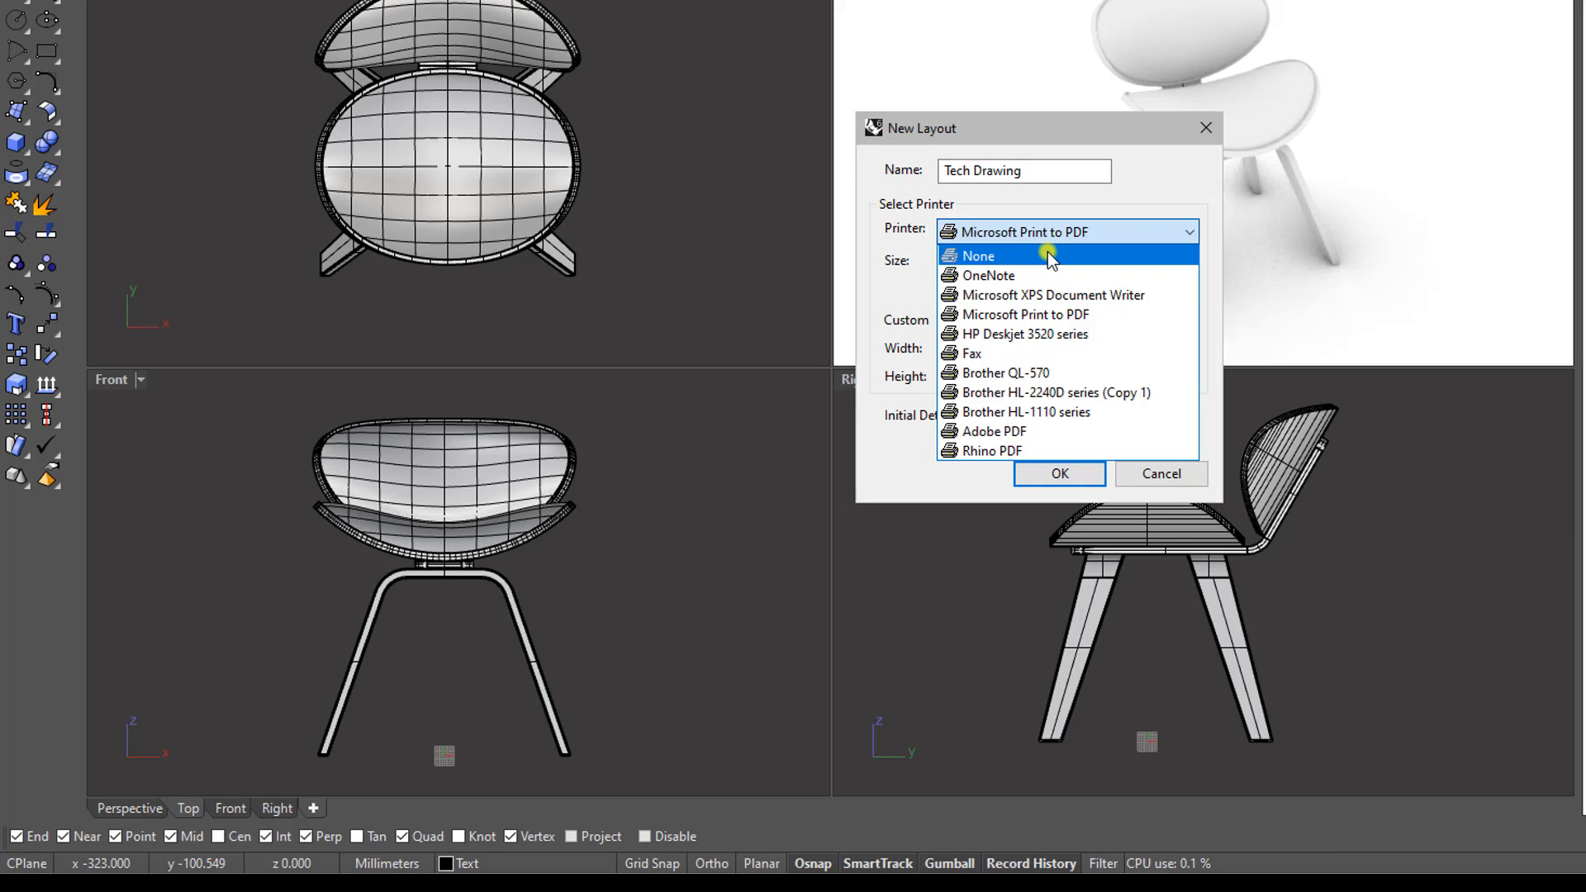
pyautogui.click(1048, 313)
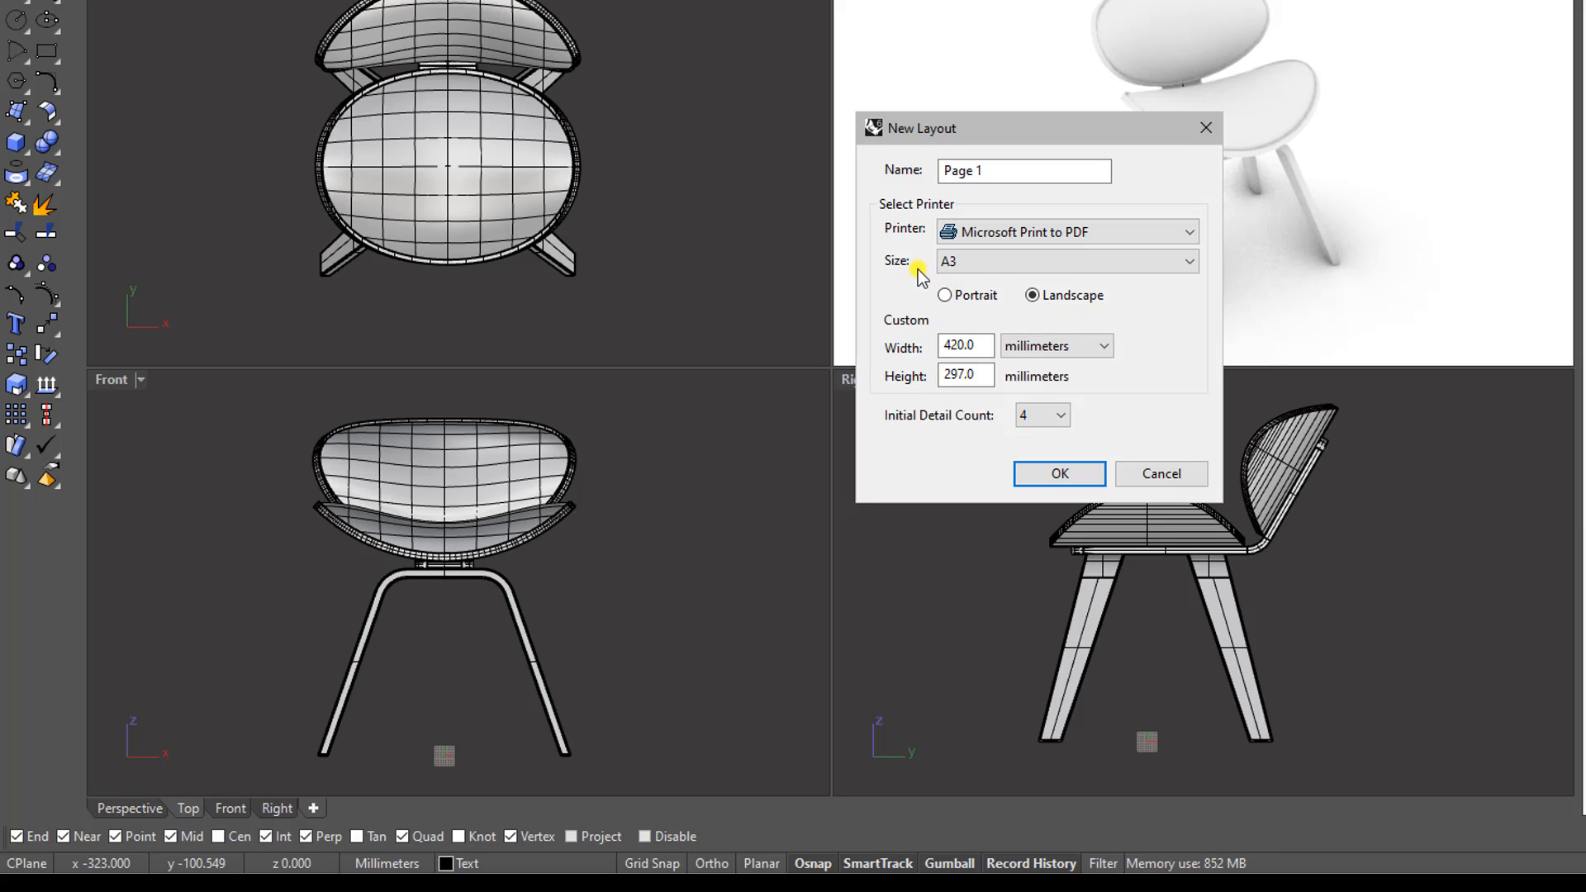
# Step: Set the layout's paper size to A3 and create the page with four initial details
pyautogui.click(1178, 264)
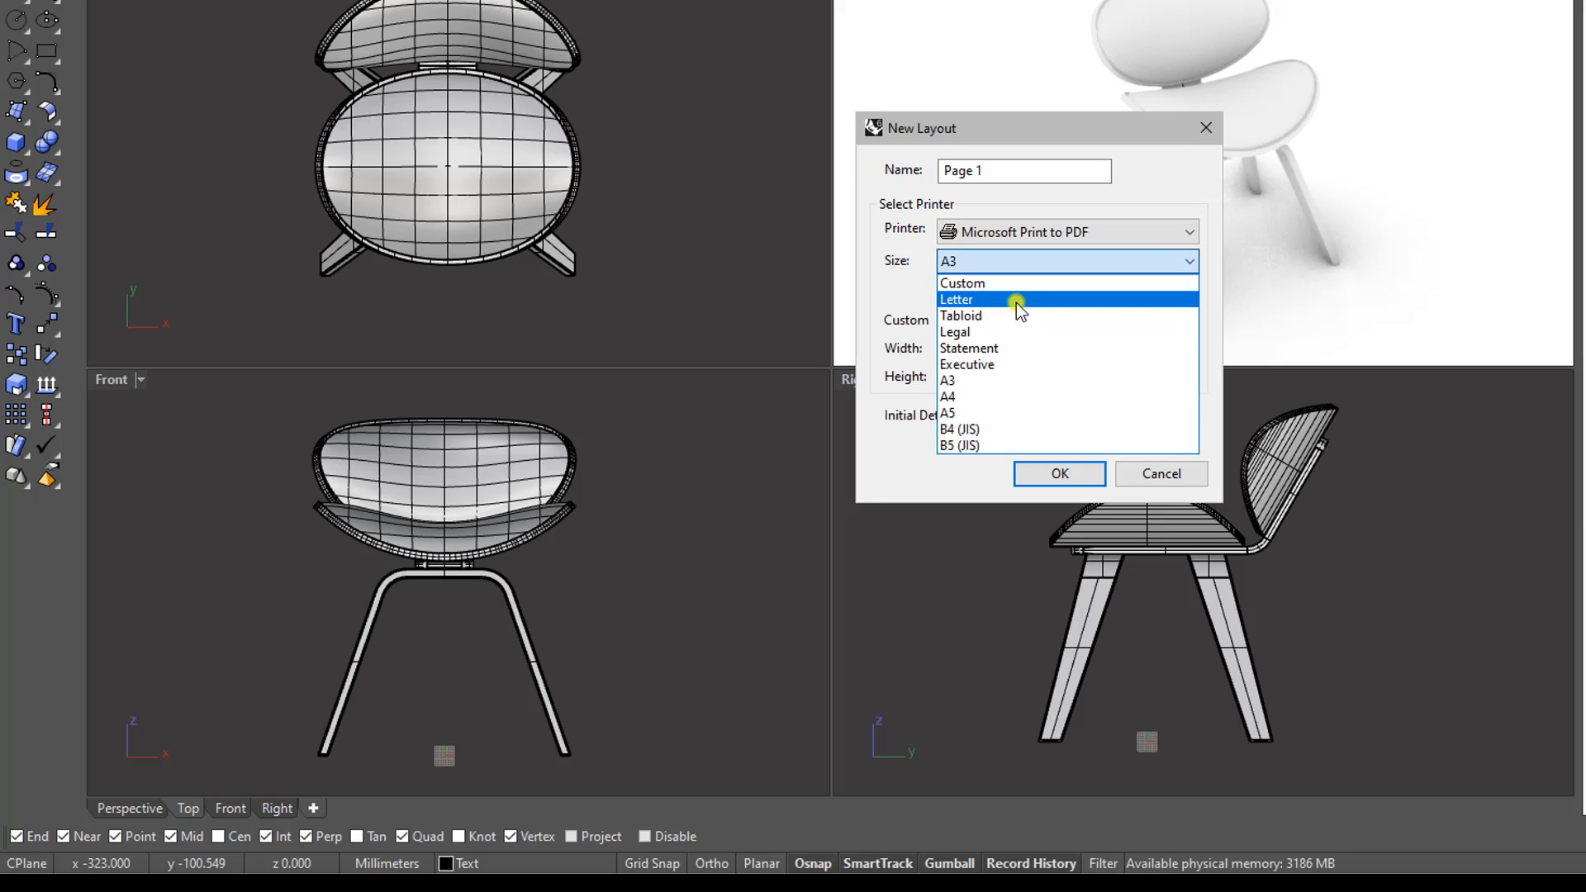
pyautogui.click(1026, 383)
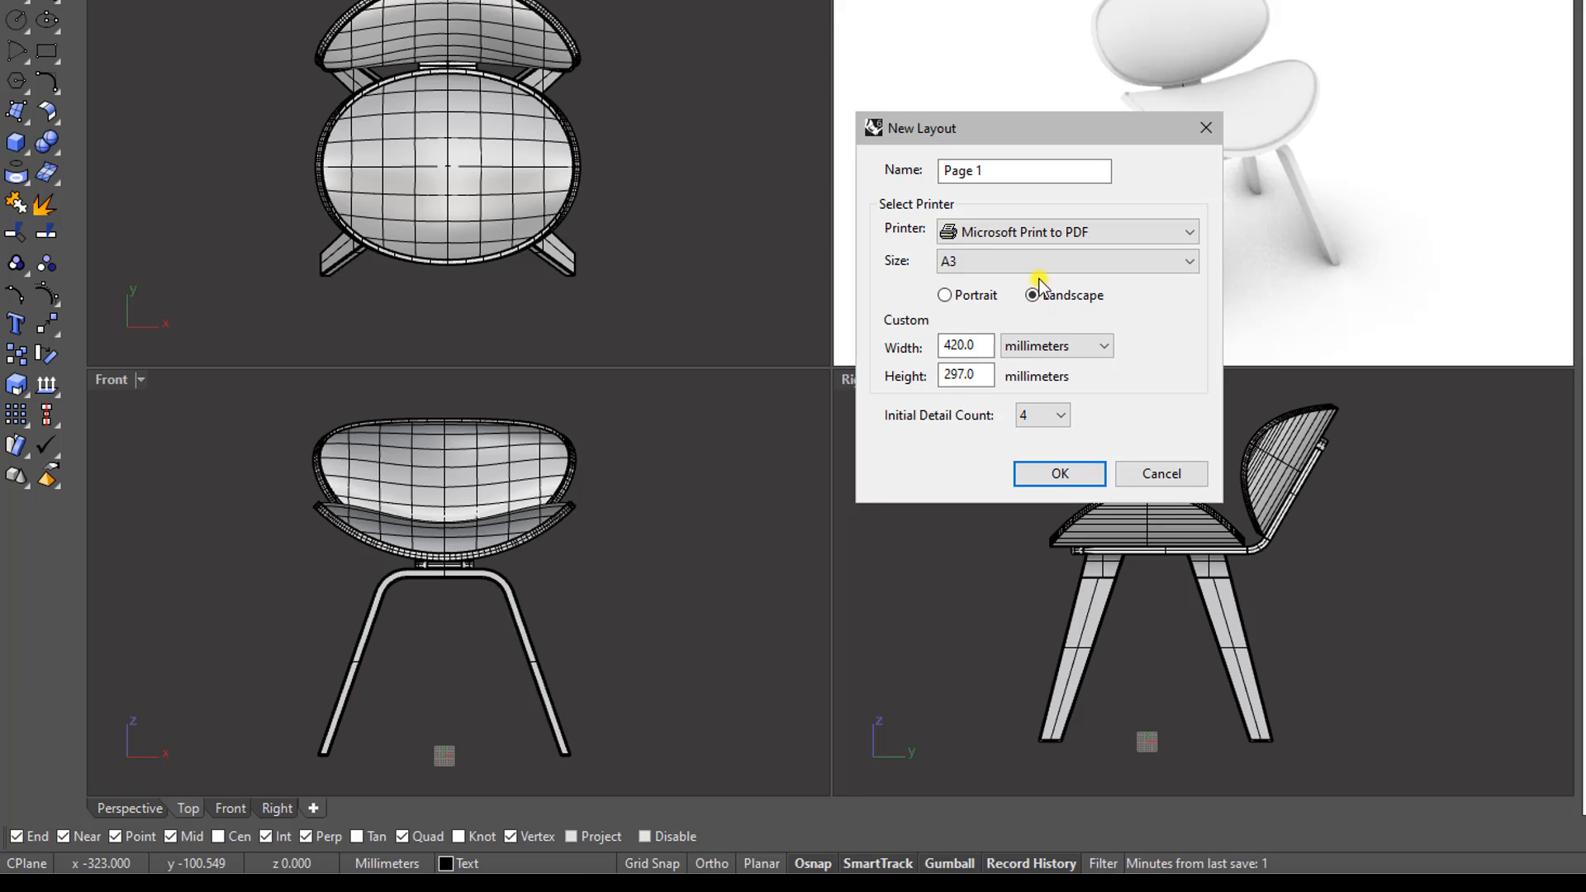
pyautogui.click(1051, 420)
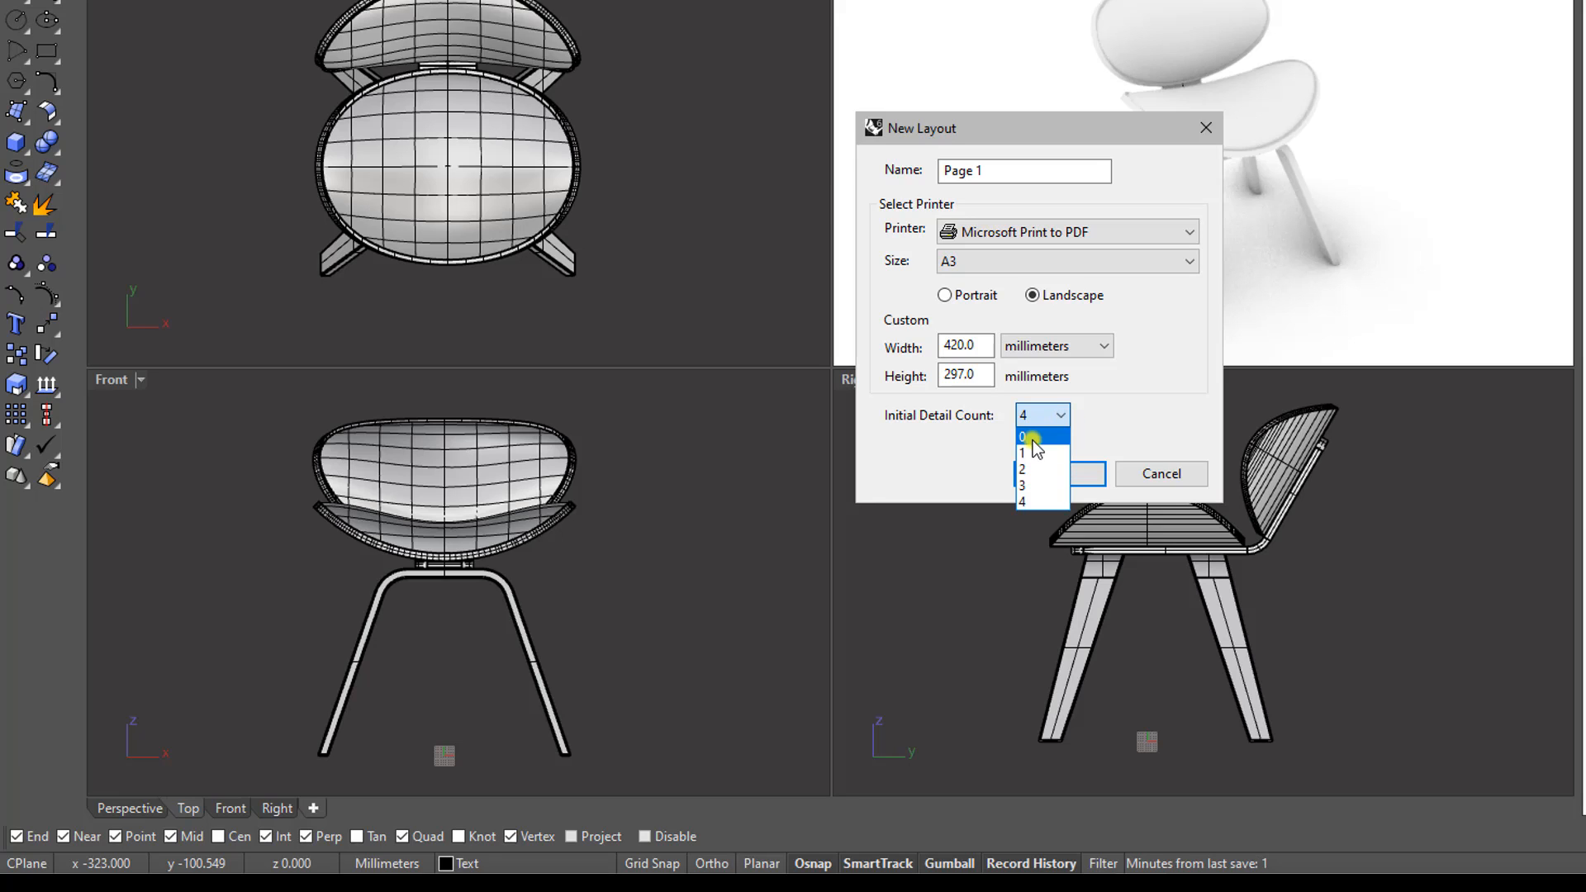
pyautogui.click(1176, 432)
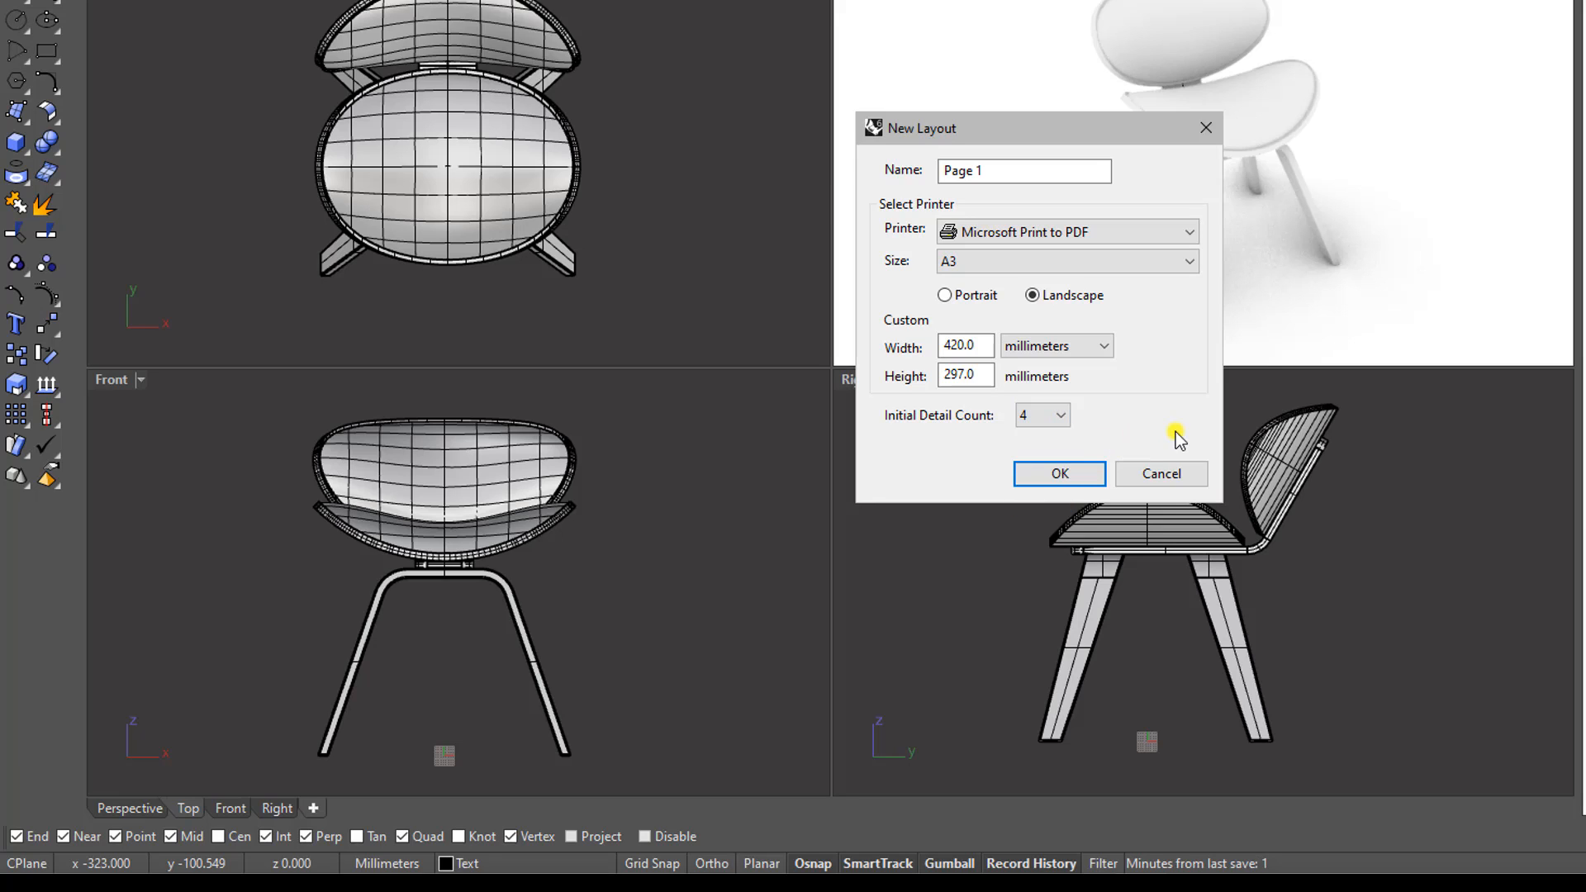
pyautogui.click(1061, 476)
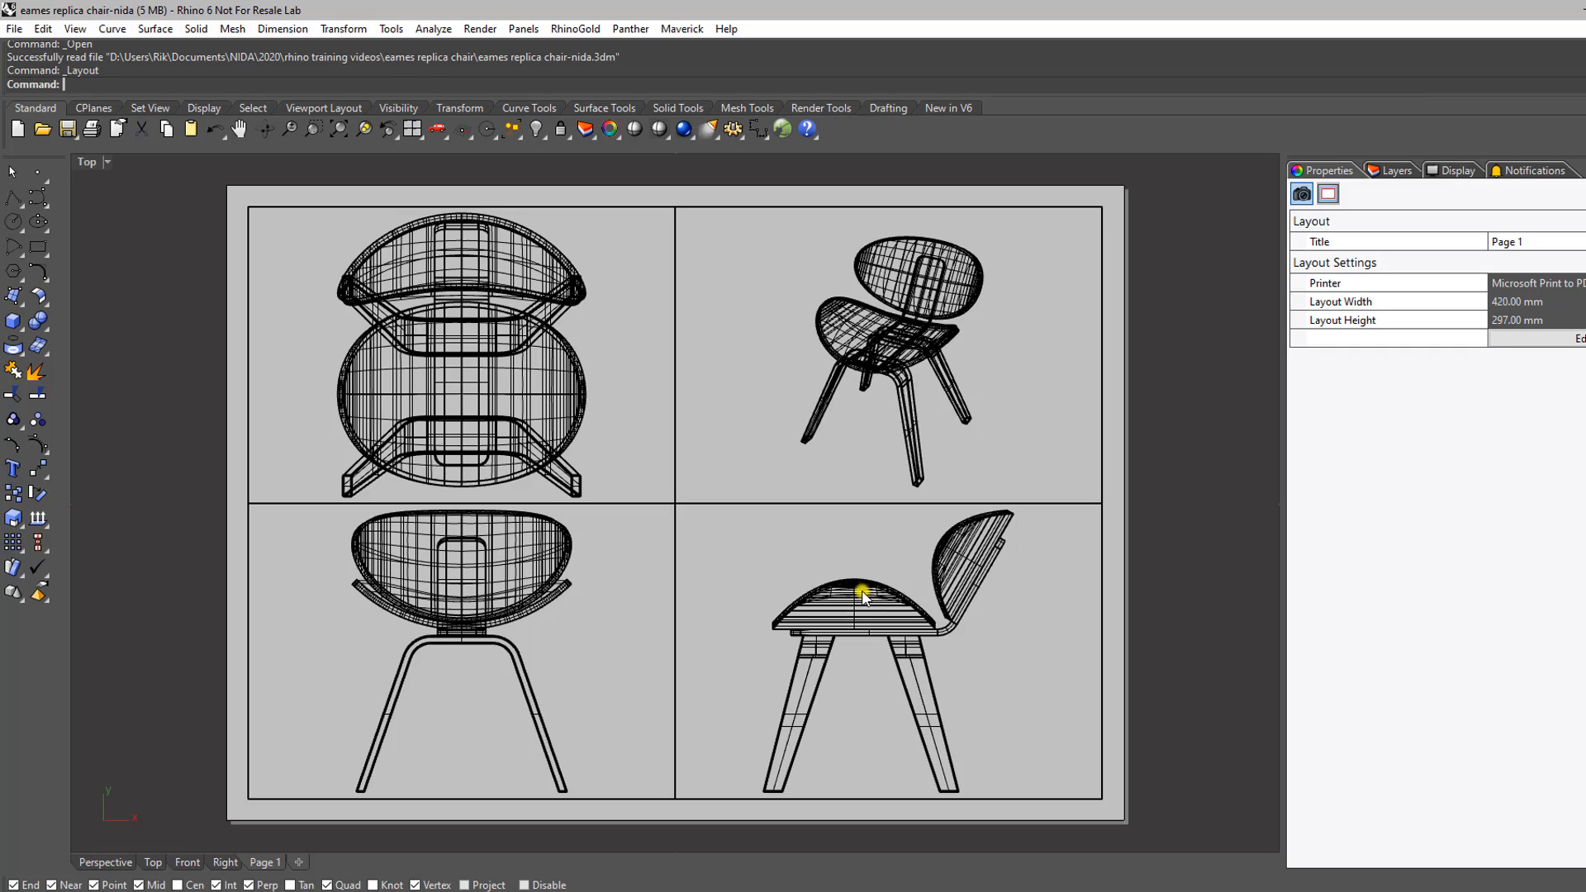
# Step: Activate the top-view detail for editing and return to the layout page
pyautogui.doubleClick(471, 331)
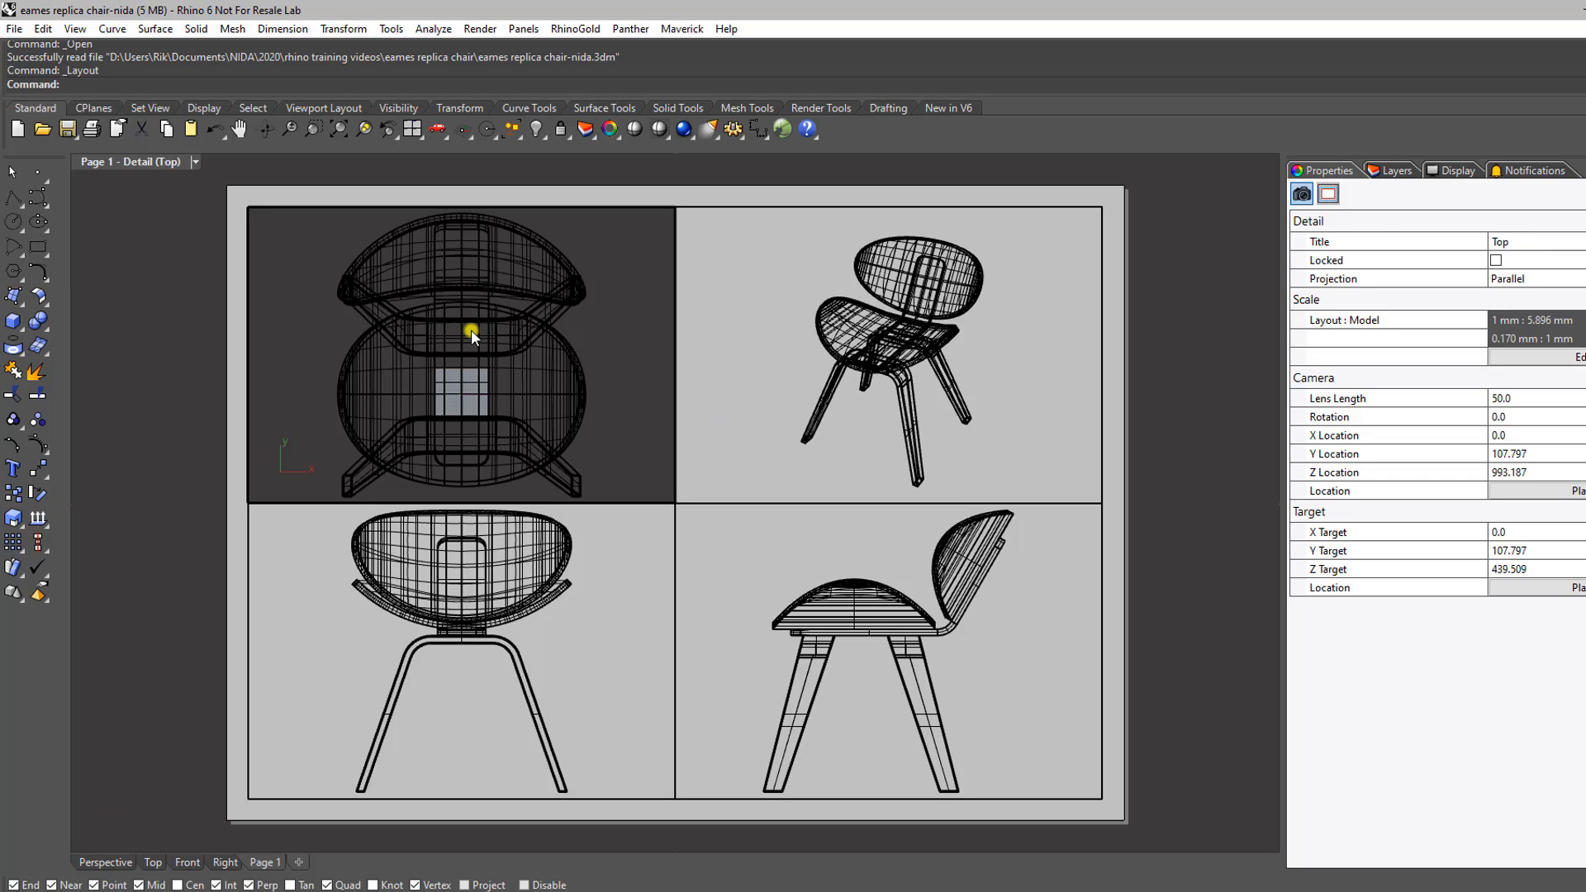
pyautogui.doubleClick(190, 339)
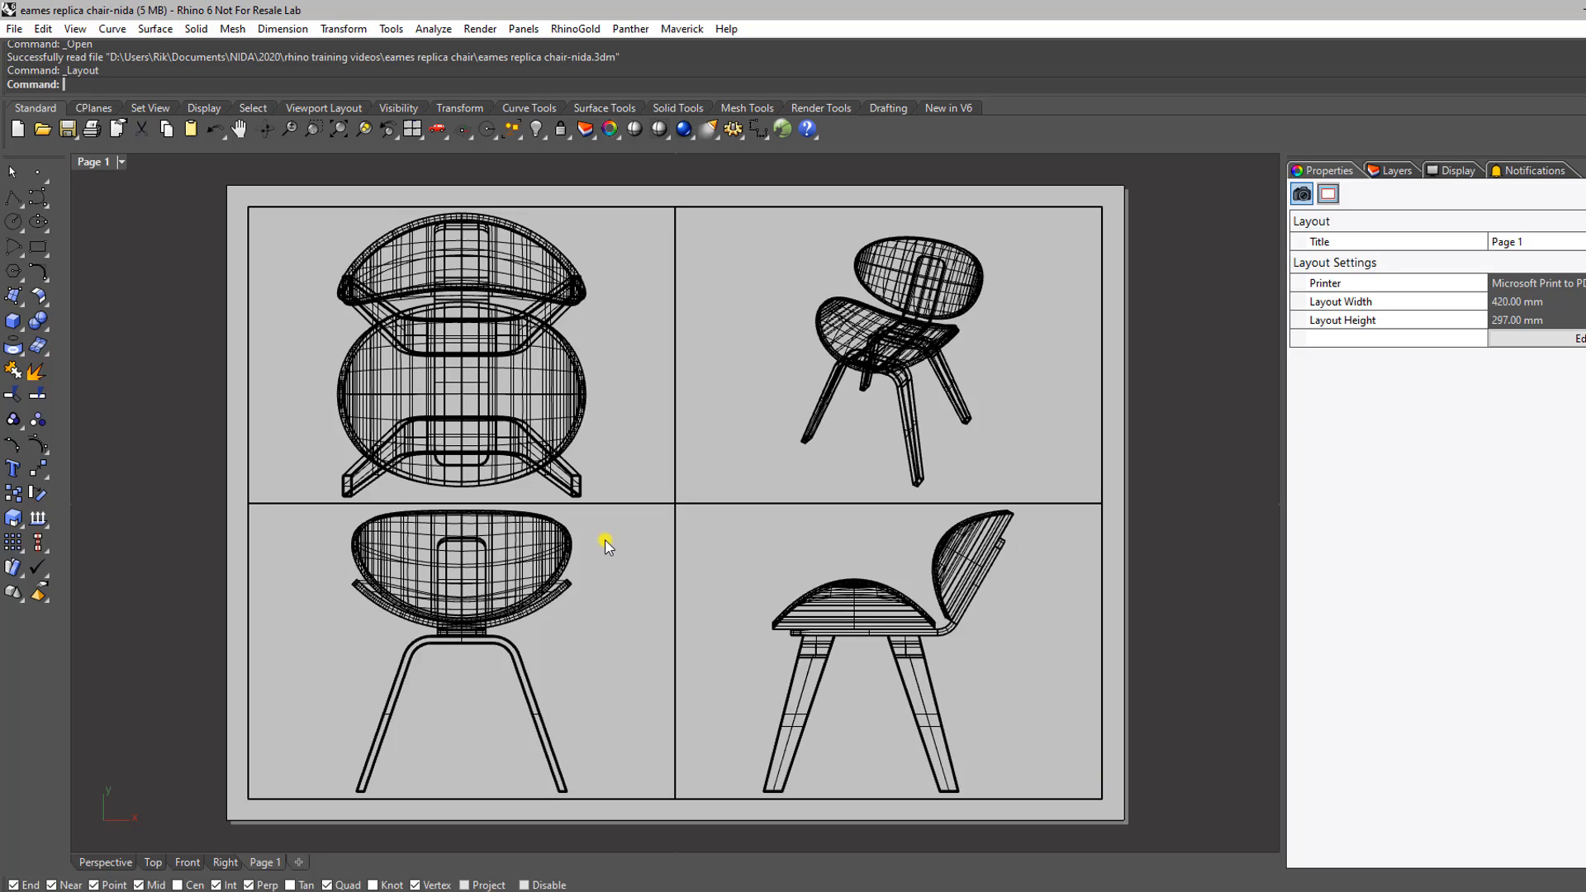
# Step: Scale all four details vertically by .85 and move them up to the sheet's upper margin, leaving room for a title block
pyautogui.moveTo(237, 195); pyautogui.dragTo(1116, 810)
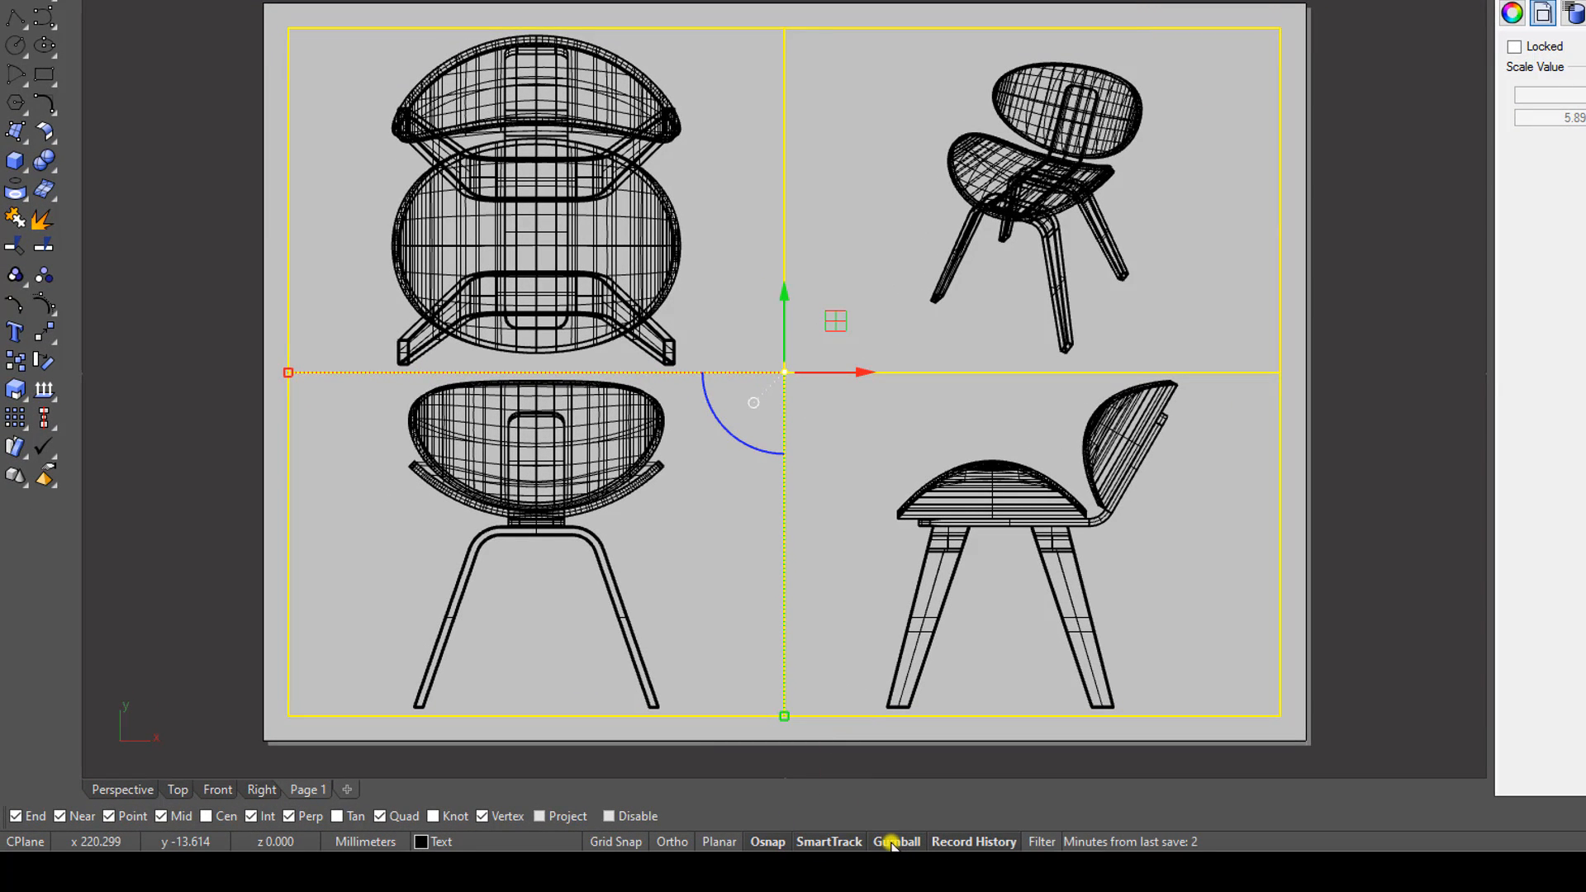
pyautogui.click(892, 843)
pyautogui.click(892, 842)
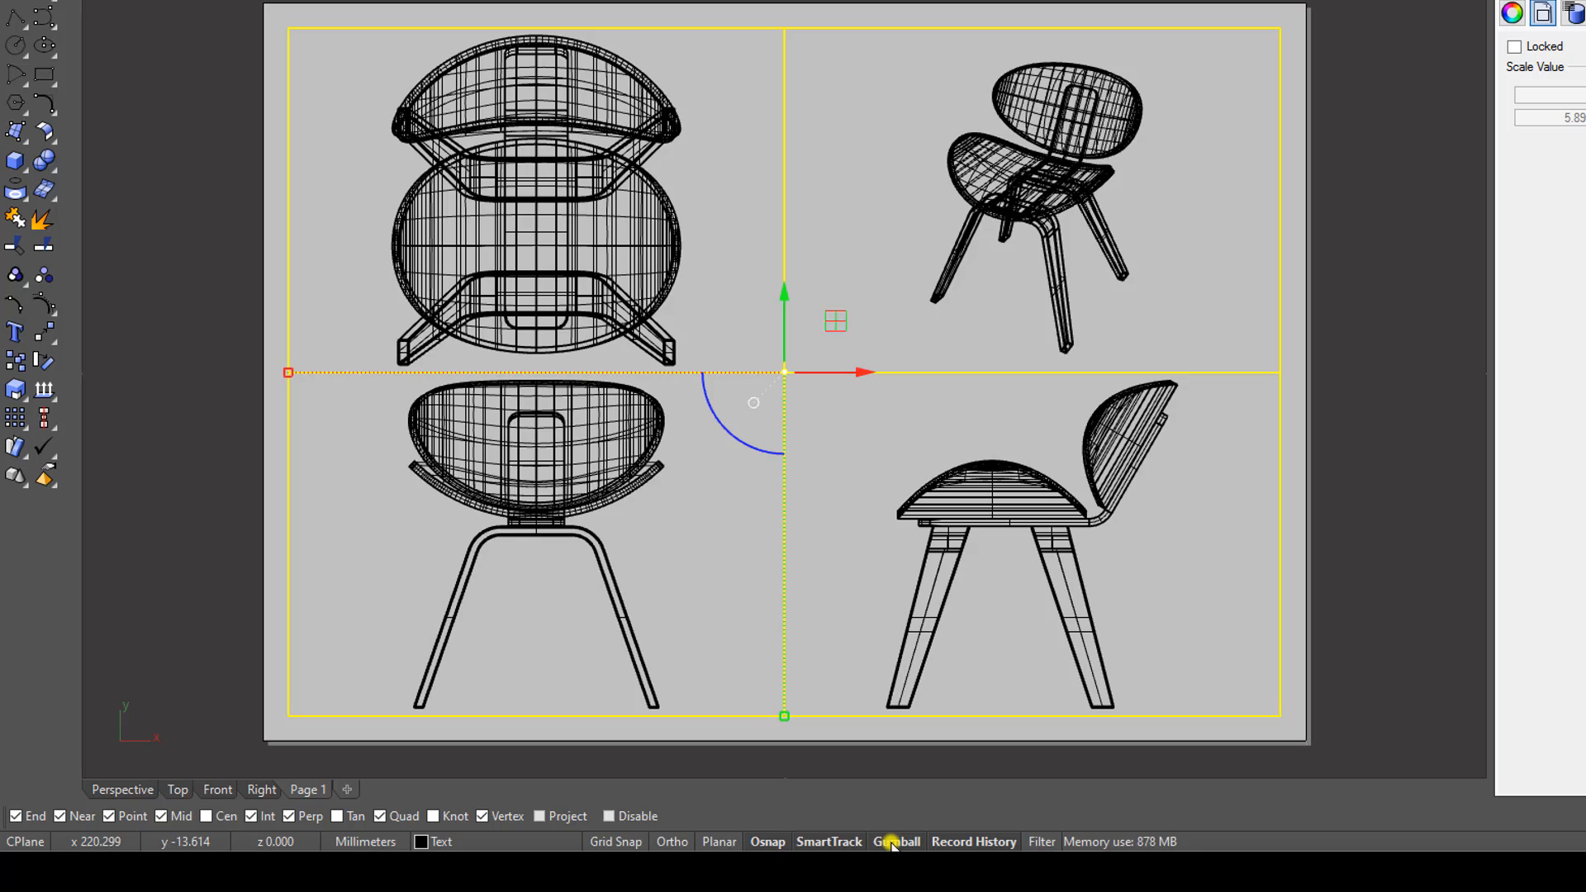
pyautogui.click(784, 717)
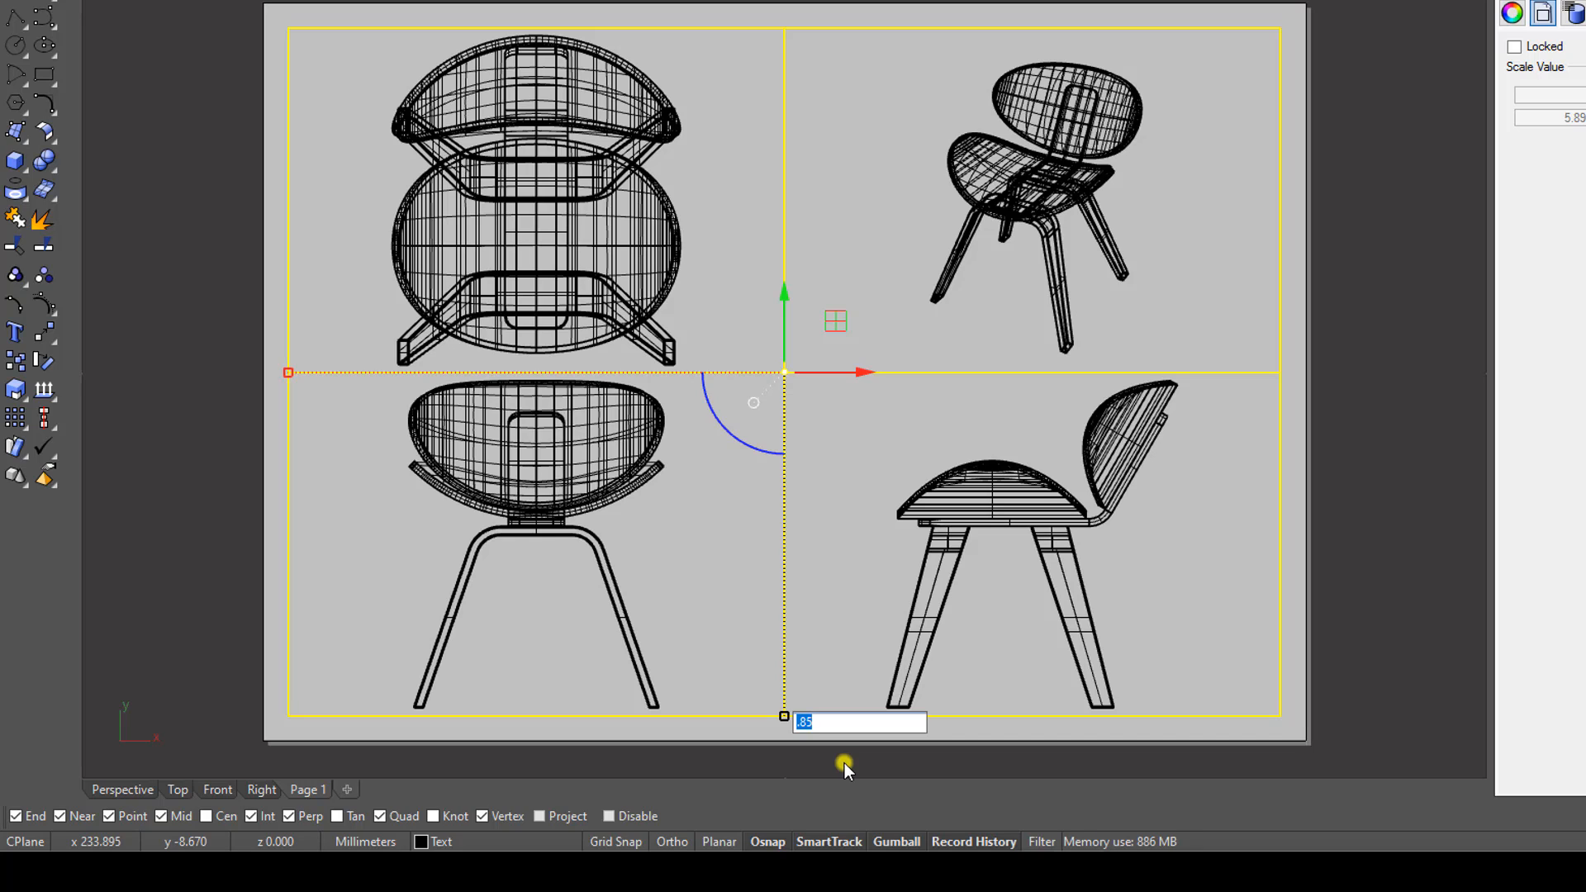
pyautogui.press('Return')
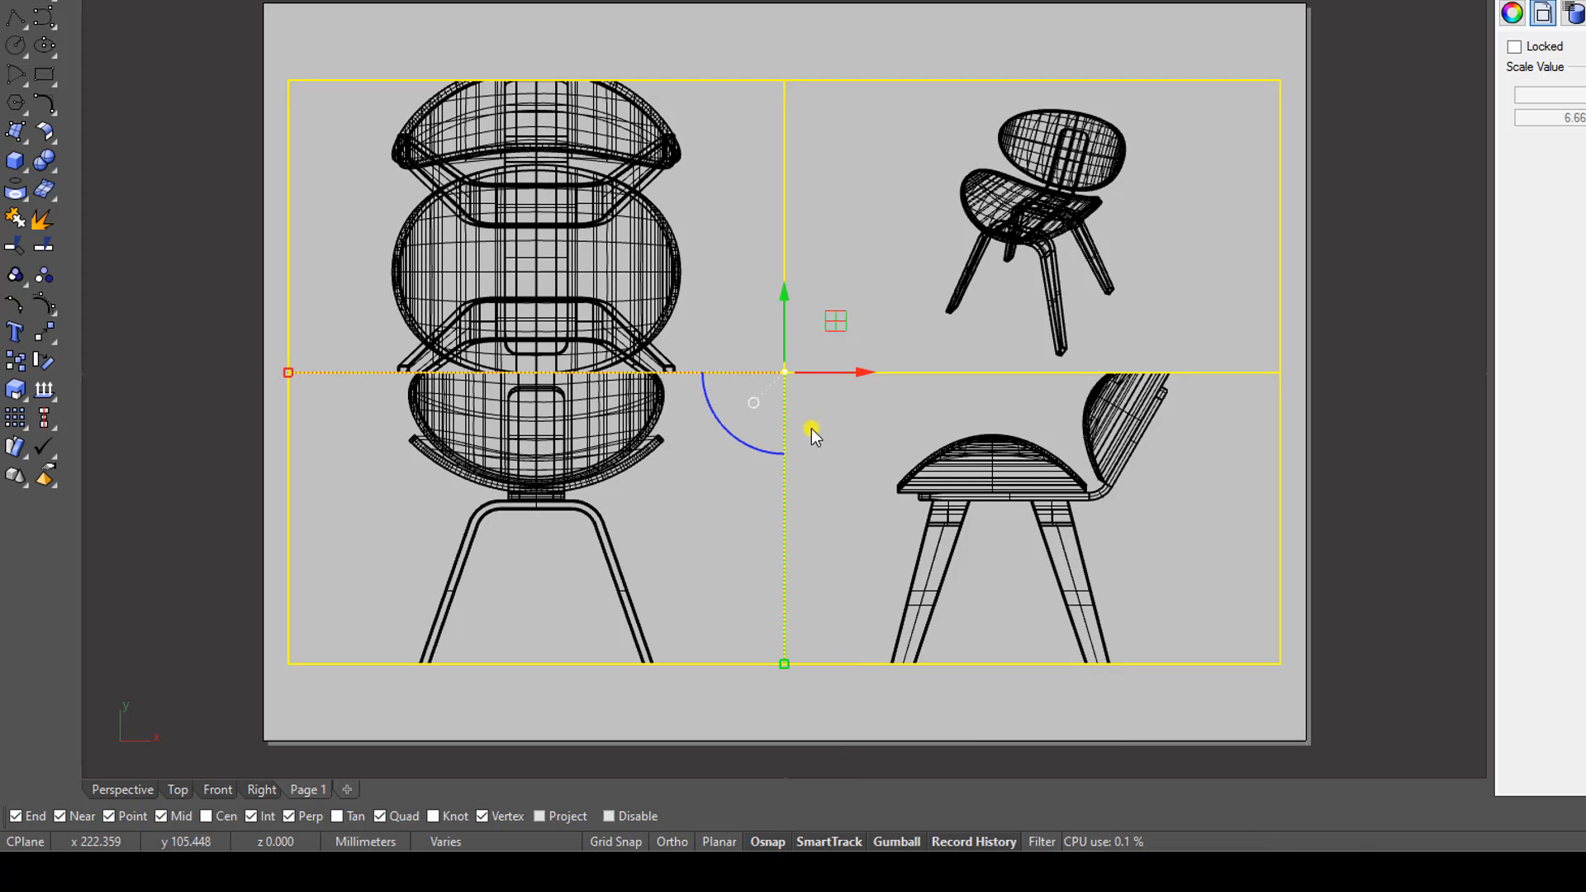
pyautogui.moveTo(781, 295); pyautogui.dragTo(790, 245)
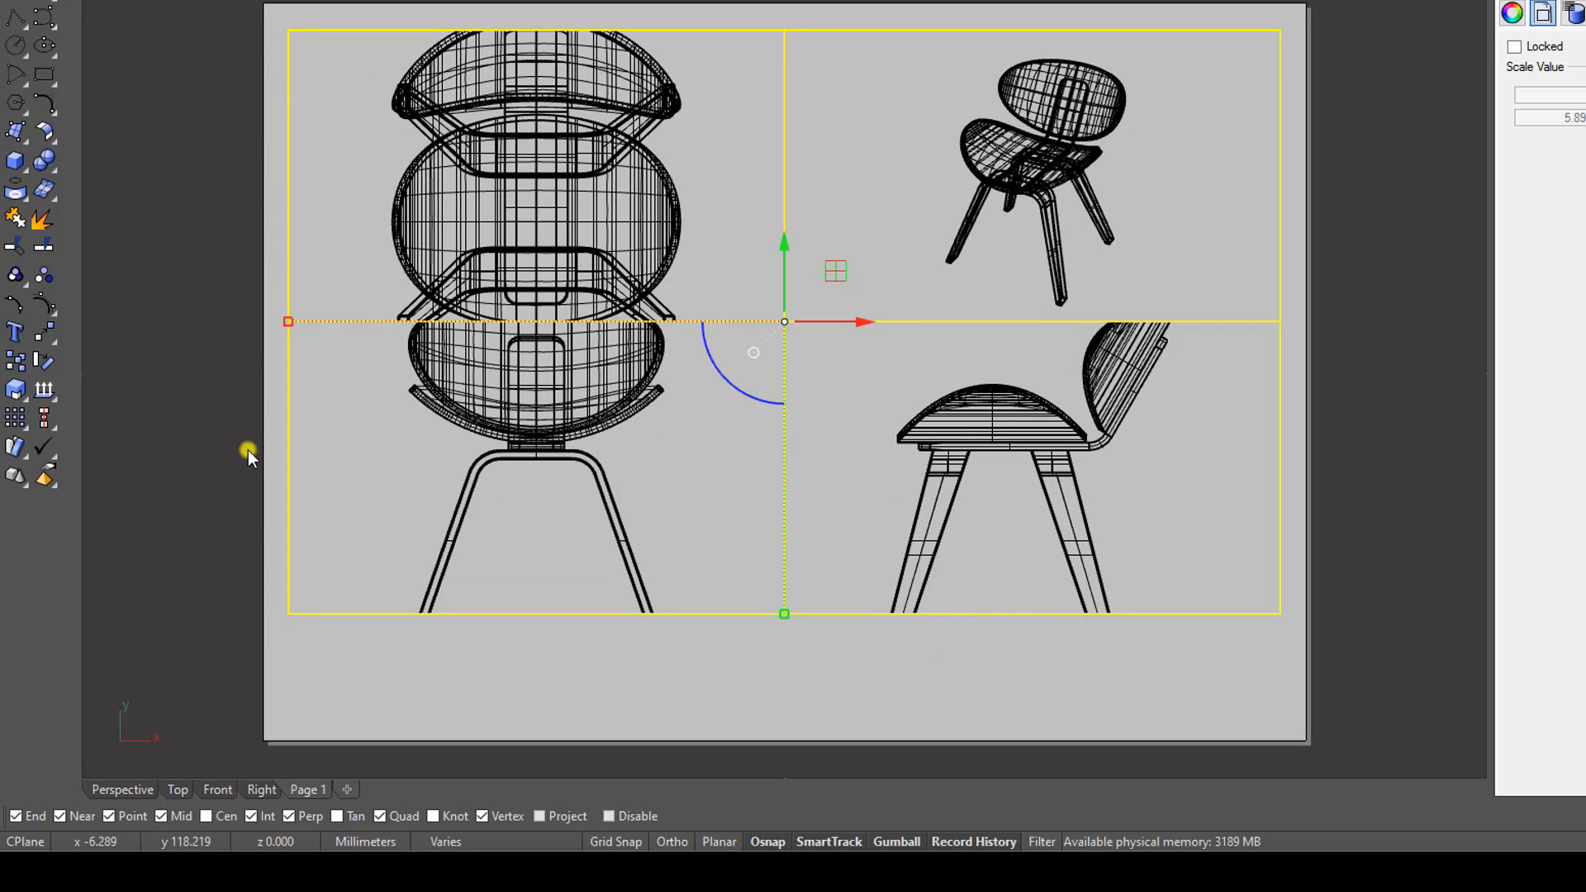
pyautogui.click(193, 572)
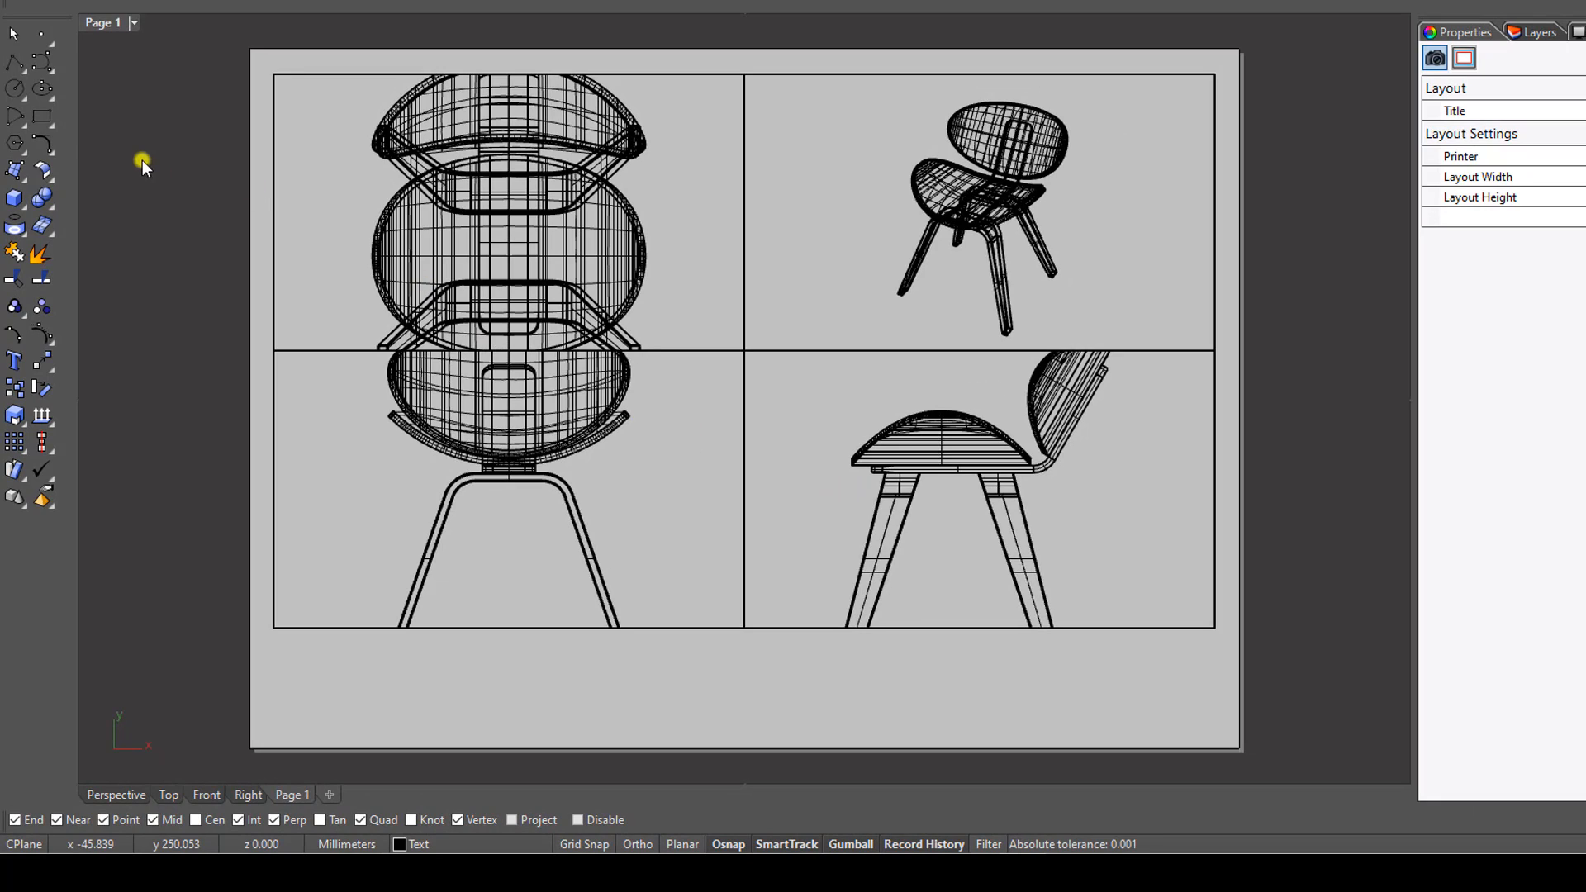
# Step: Draw a title block rectangle from the lower-right corner of the details to about x 166, y 9 mm
pyautogui.click(42, 116)
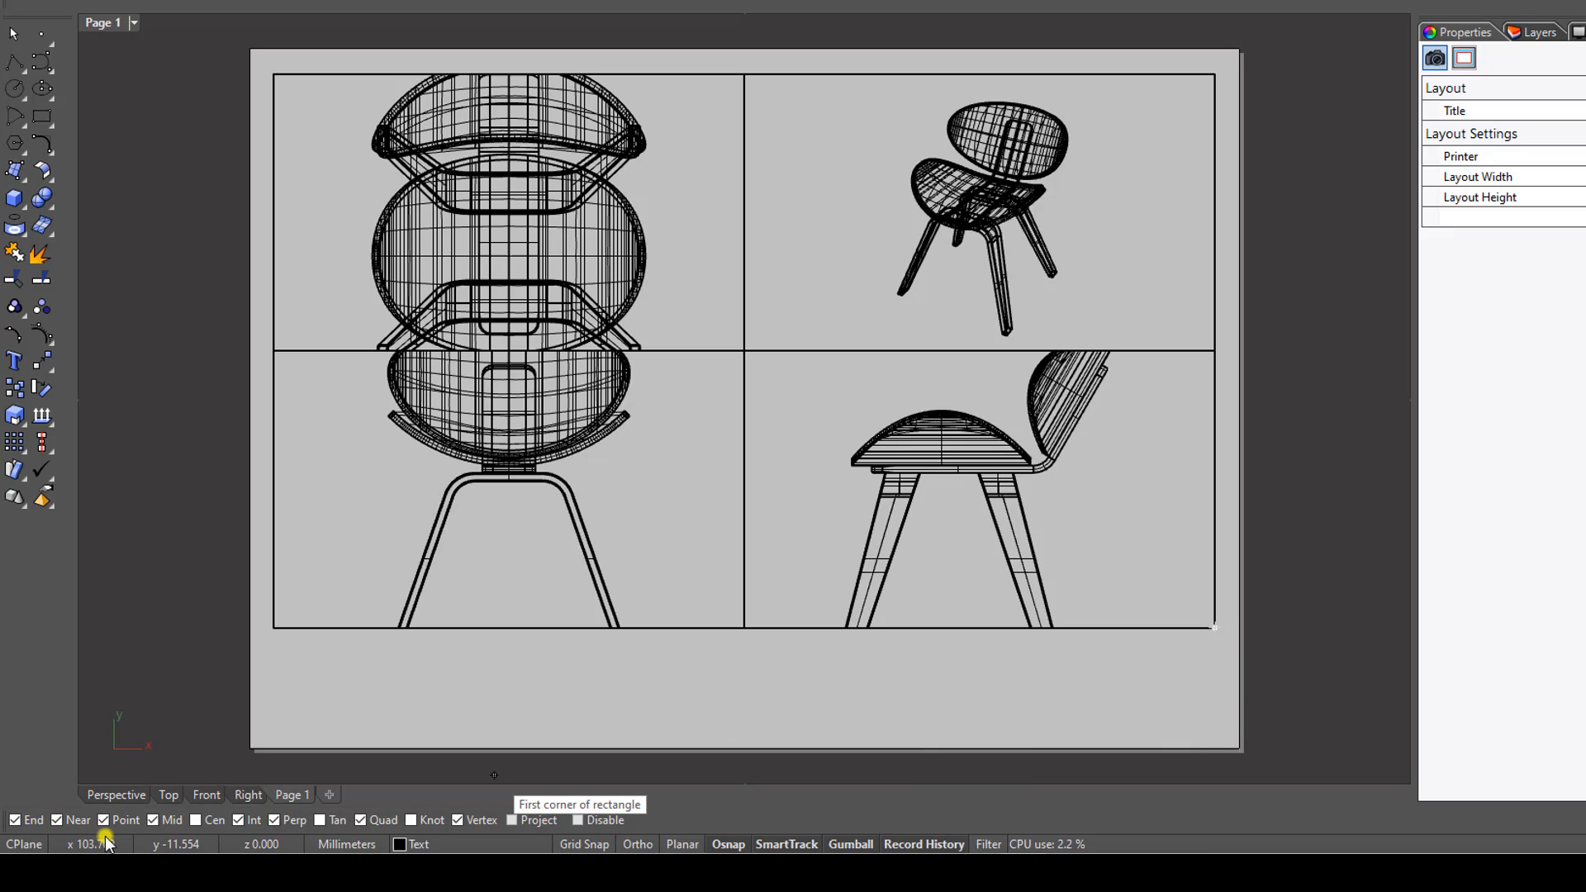
pyautogui.click(1216, 628)
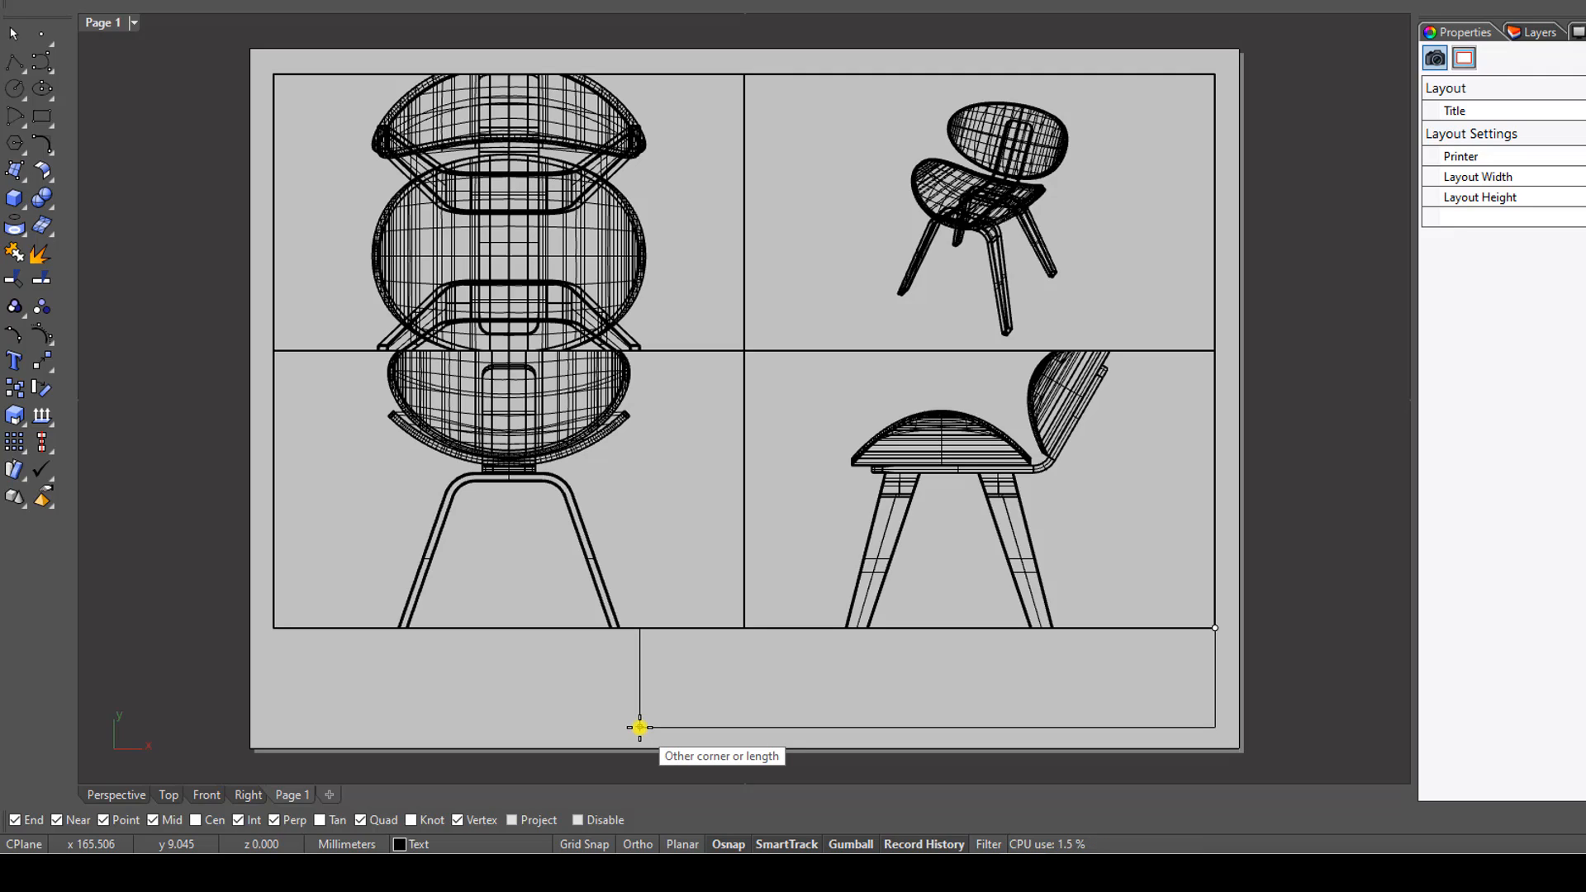
pyautogui.click(640, 727)
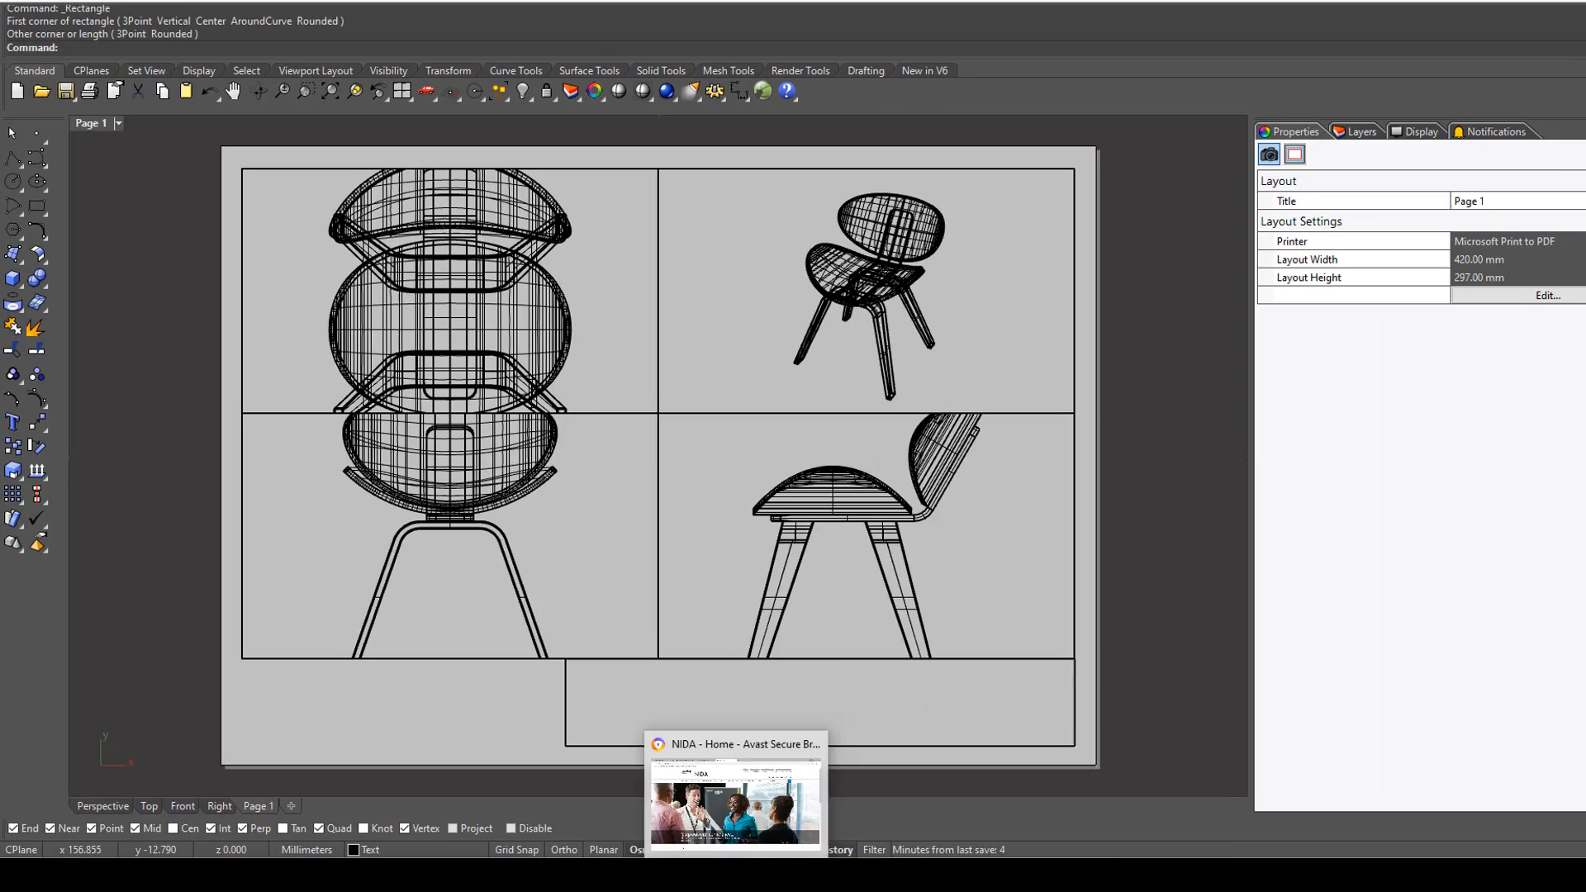
# Step: Switch to the browser and examine the NIDA logo and its image saving options on nida.edu.au
pyautogui.click(750, 777)
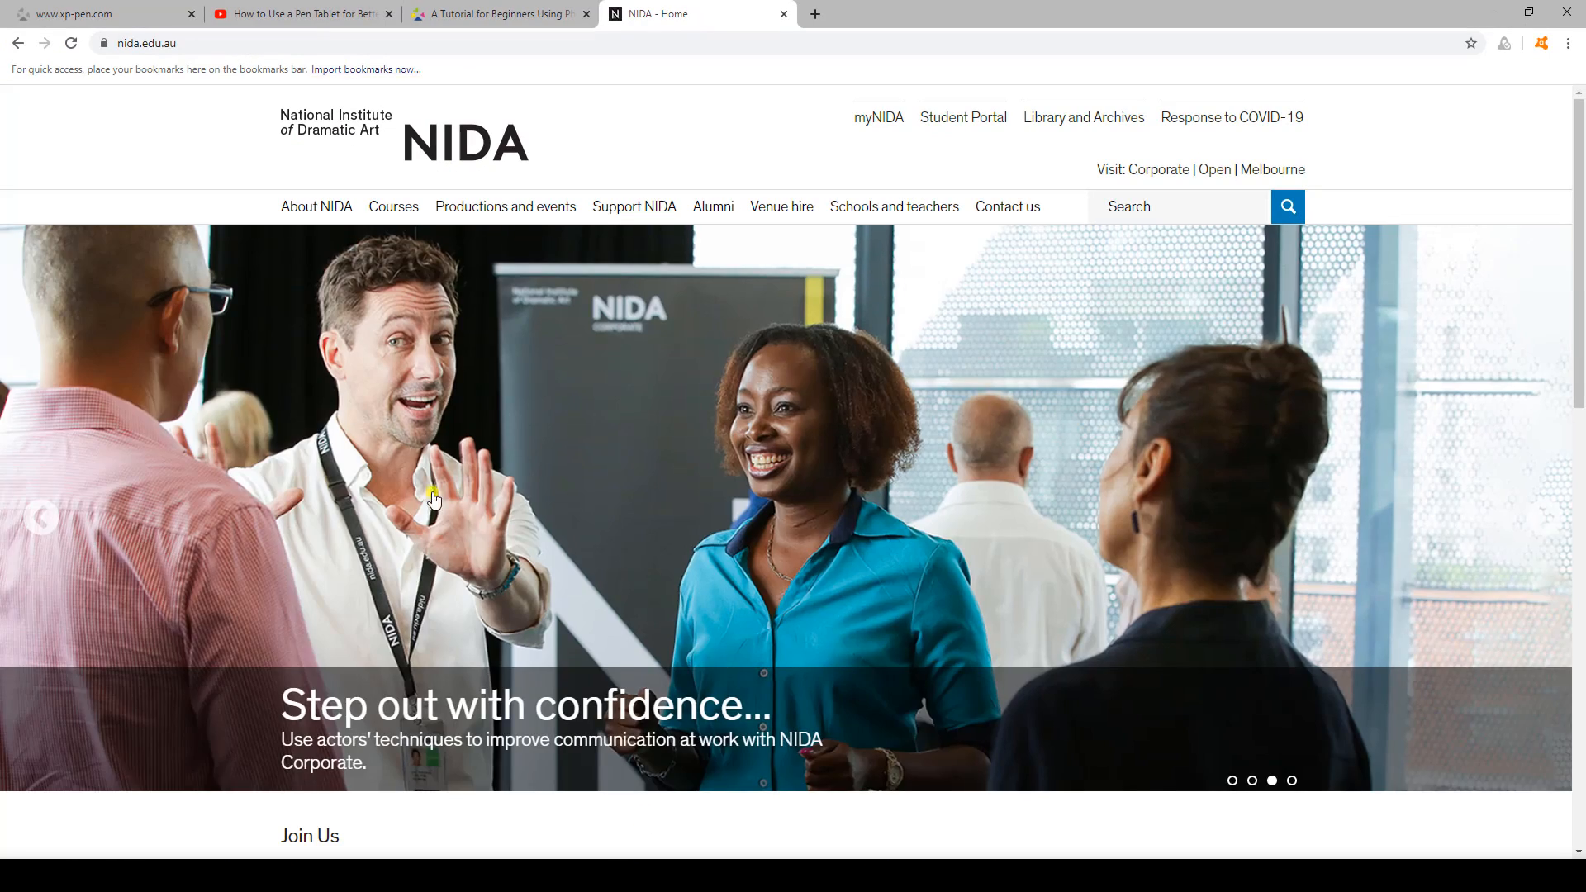
pyautogui.moveTo(452, 216)
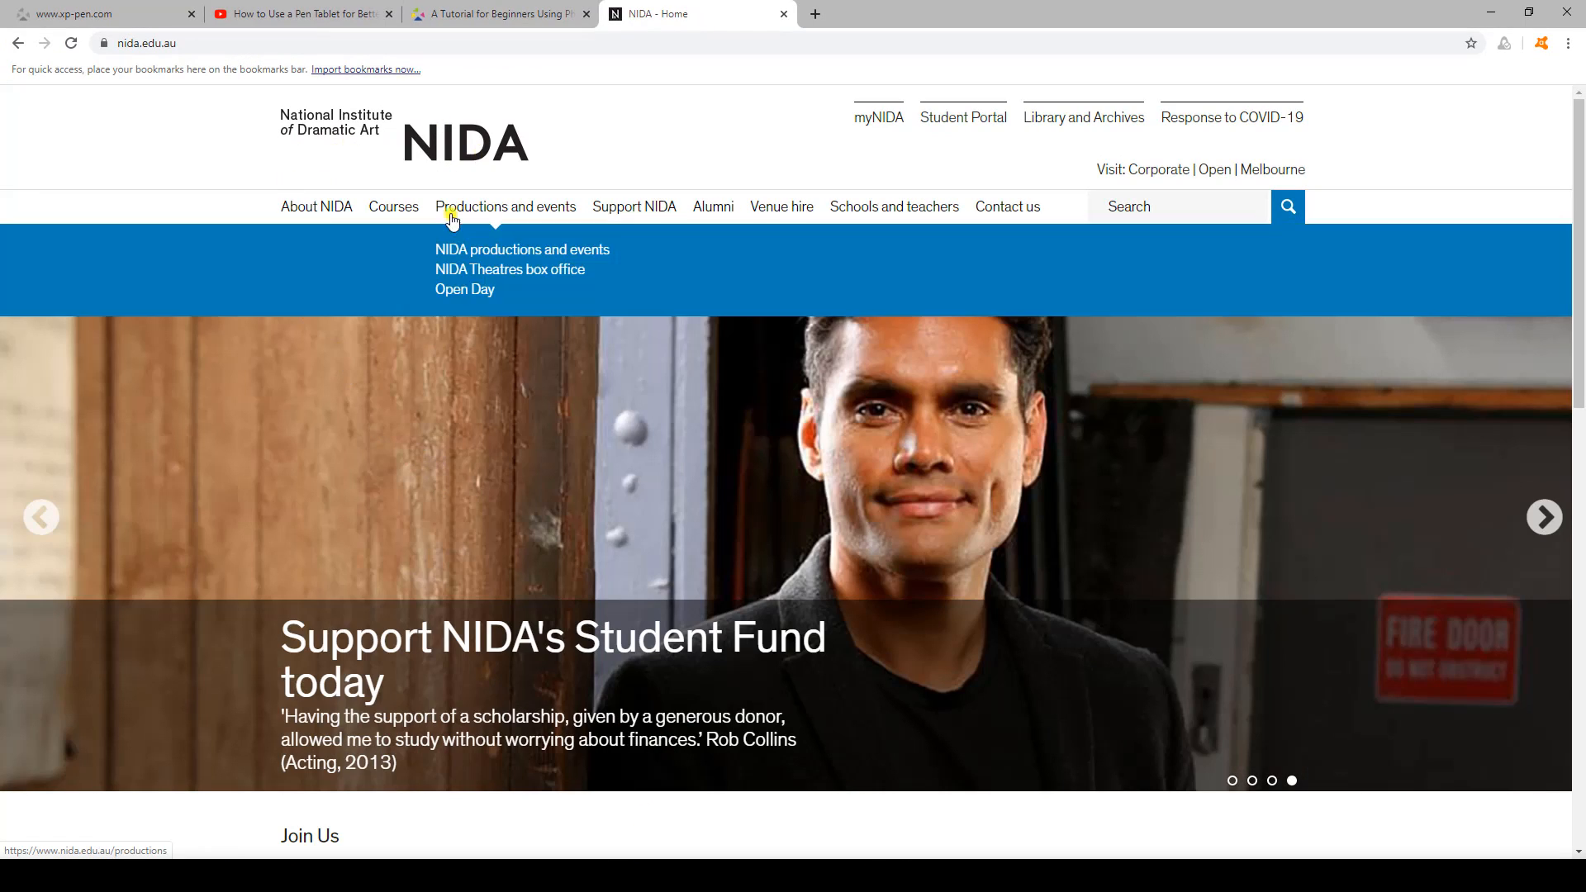
pyautogui.click(178, 43)
pyautogui.moveTo(385, 204)
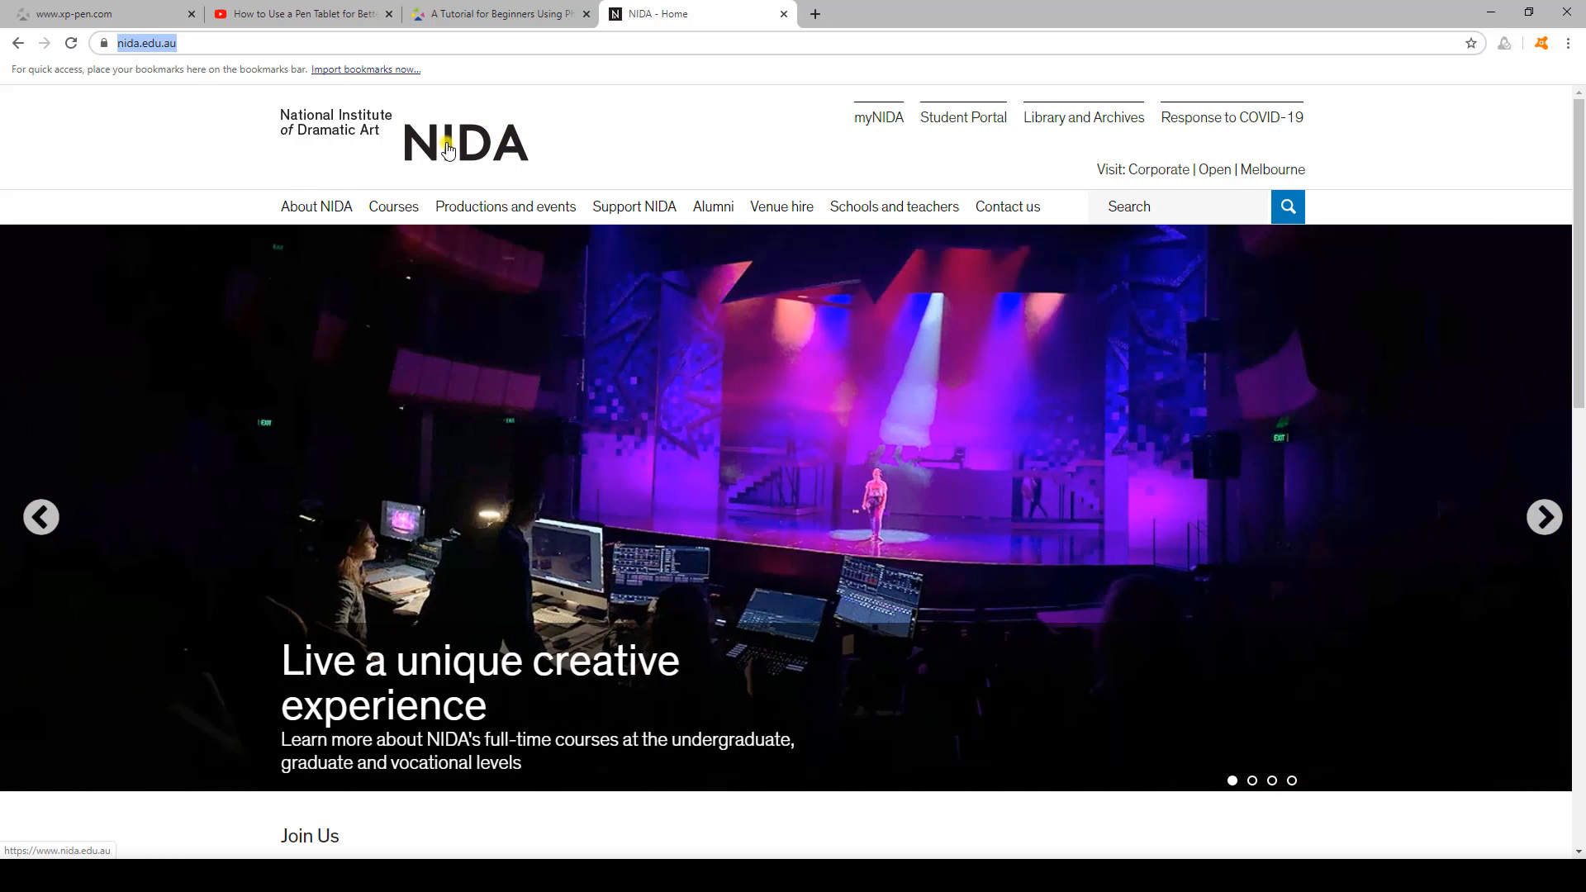
pyautogui.rightClick(448, 150)
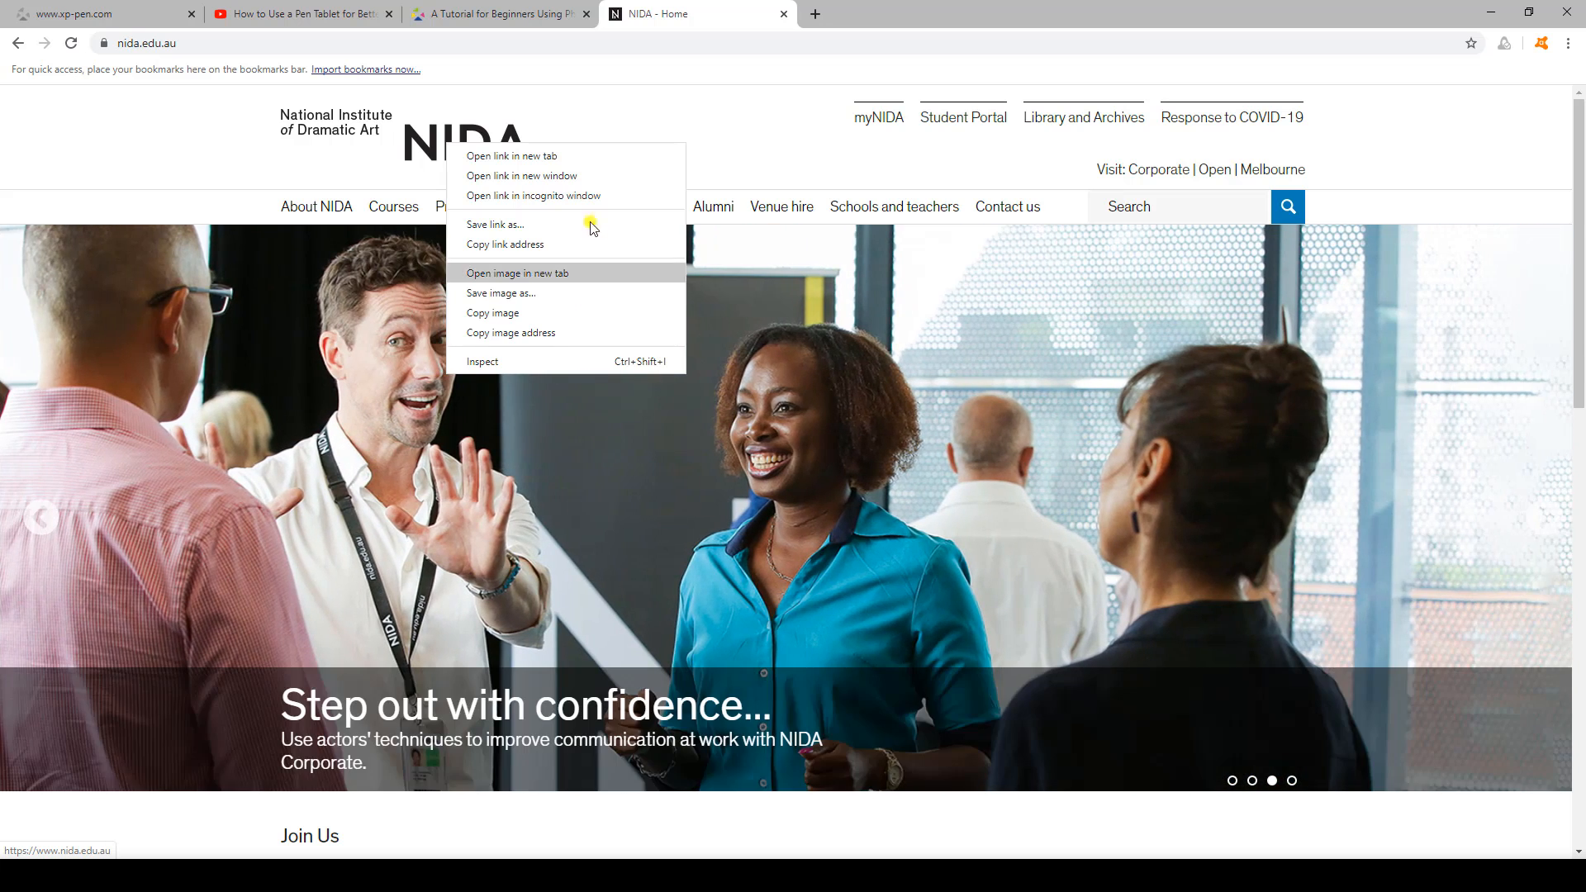
pyautogui.click(720, 126)
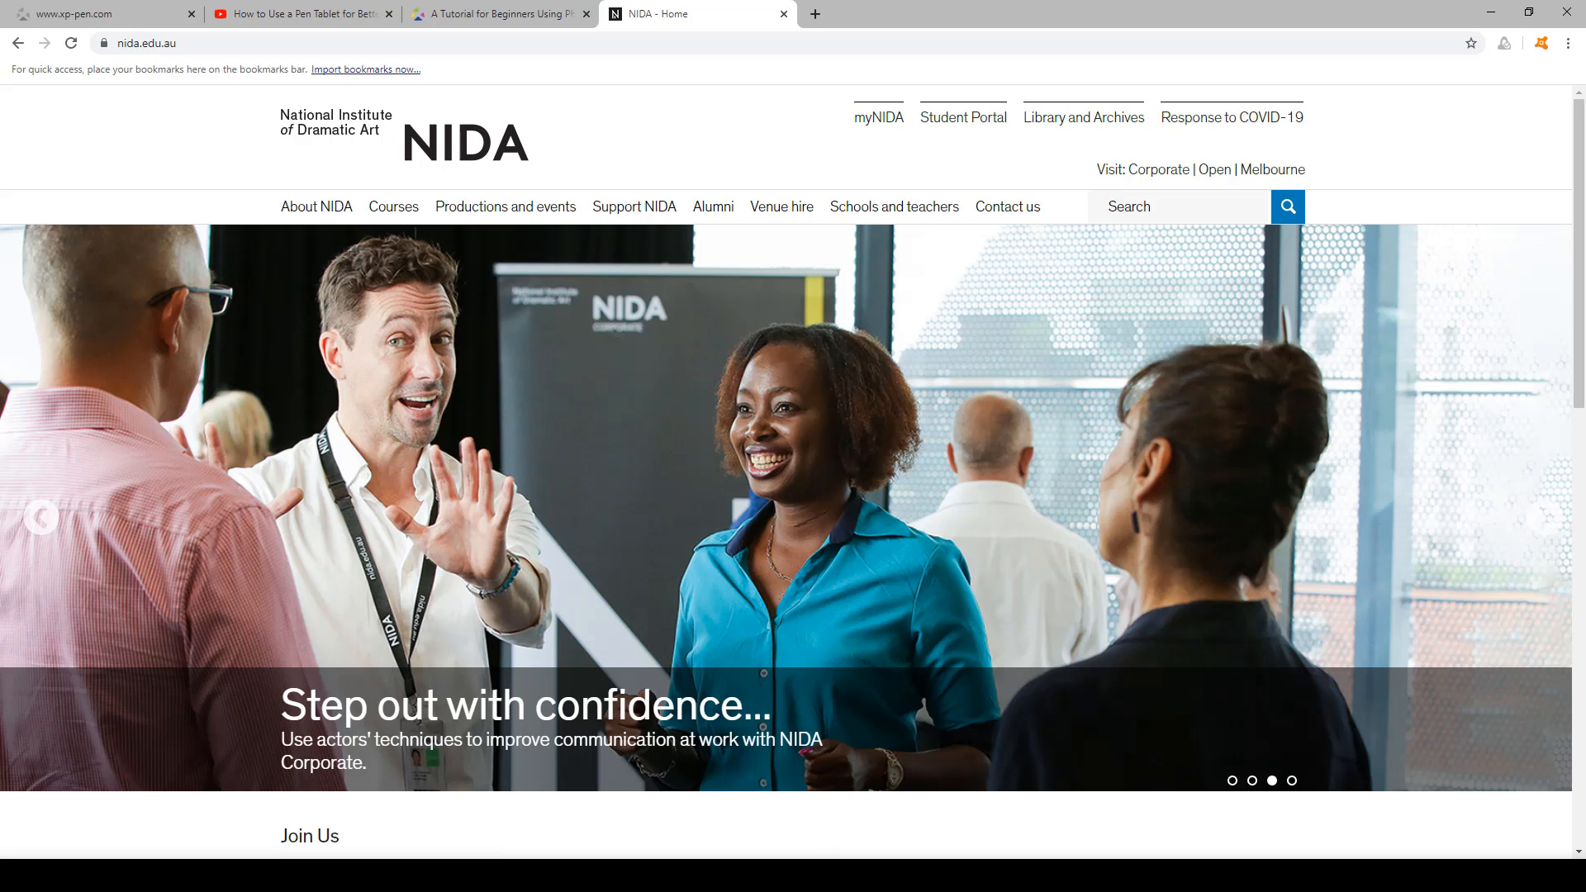
# Step: Switch back to Rhino and load the NIDA-homepage-logo image from Downloads with the Picture command
pyautogui.hotkey('alt', 'Tab')
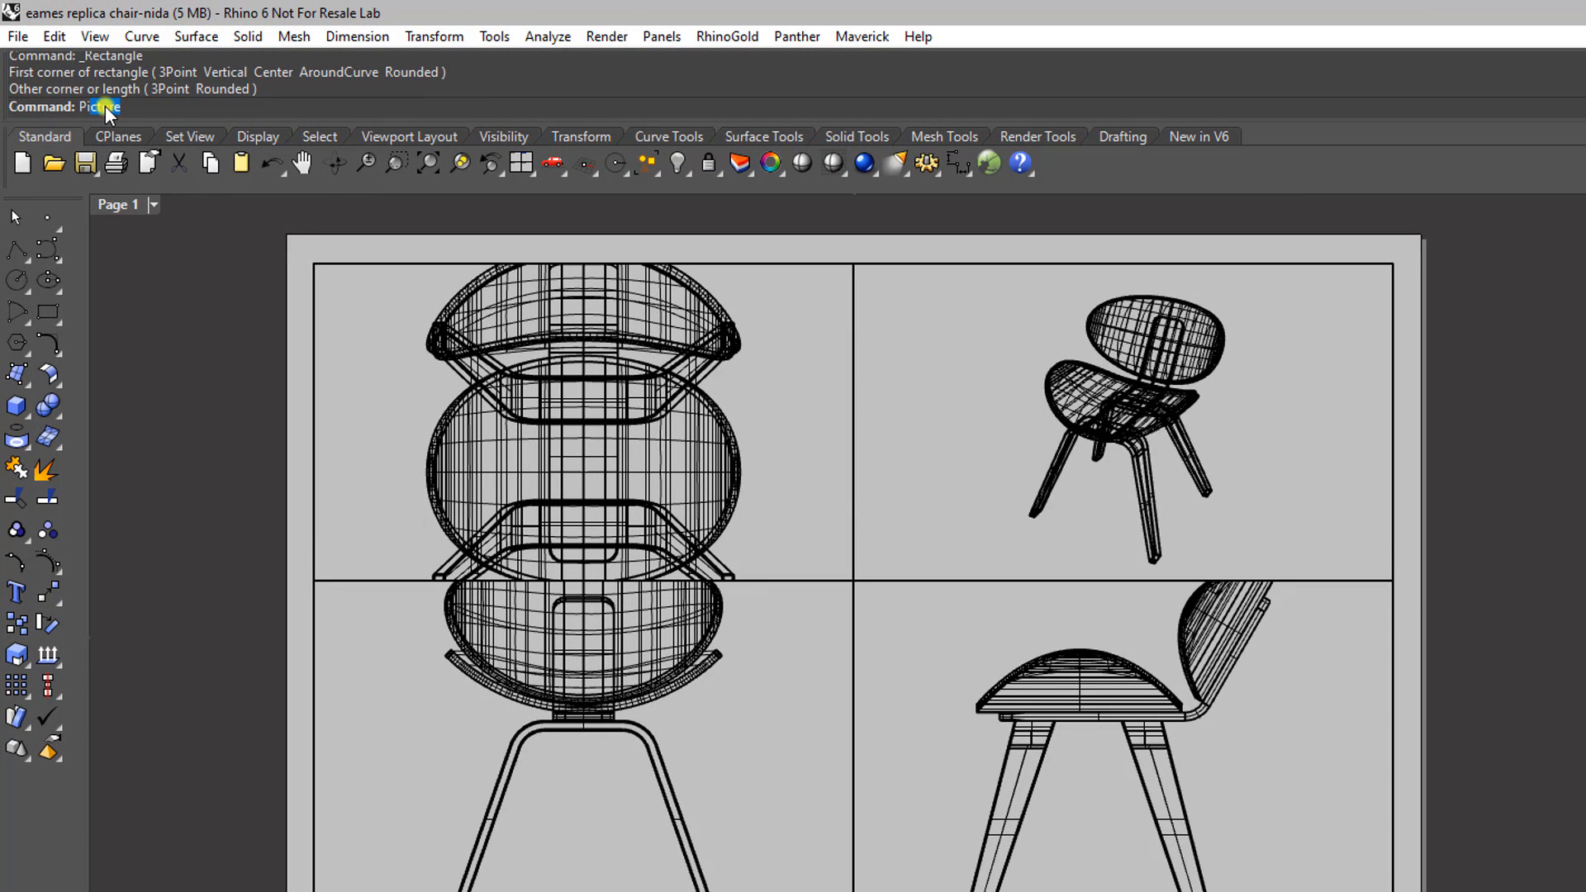
pyautogui.write('Pictur')
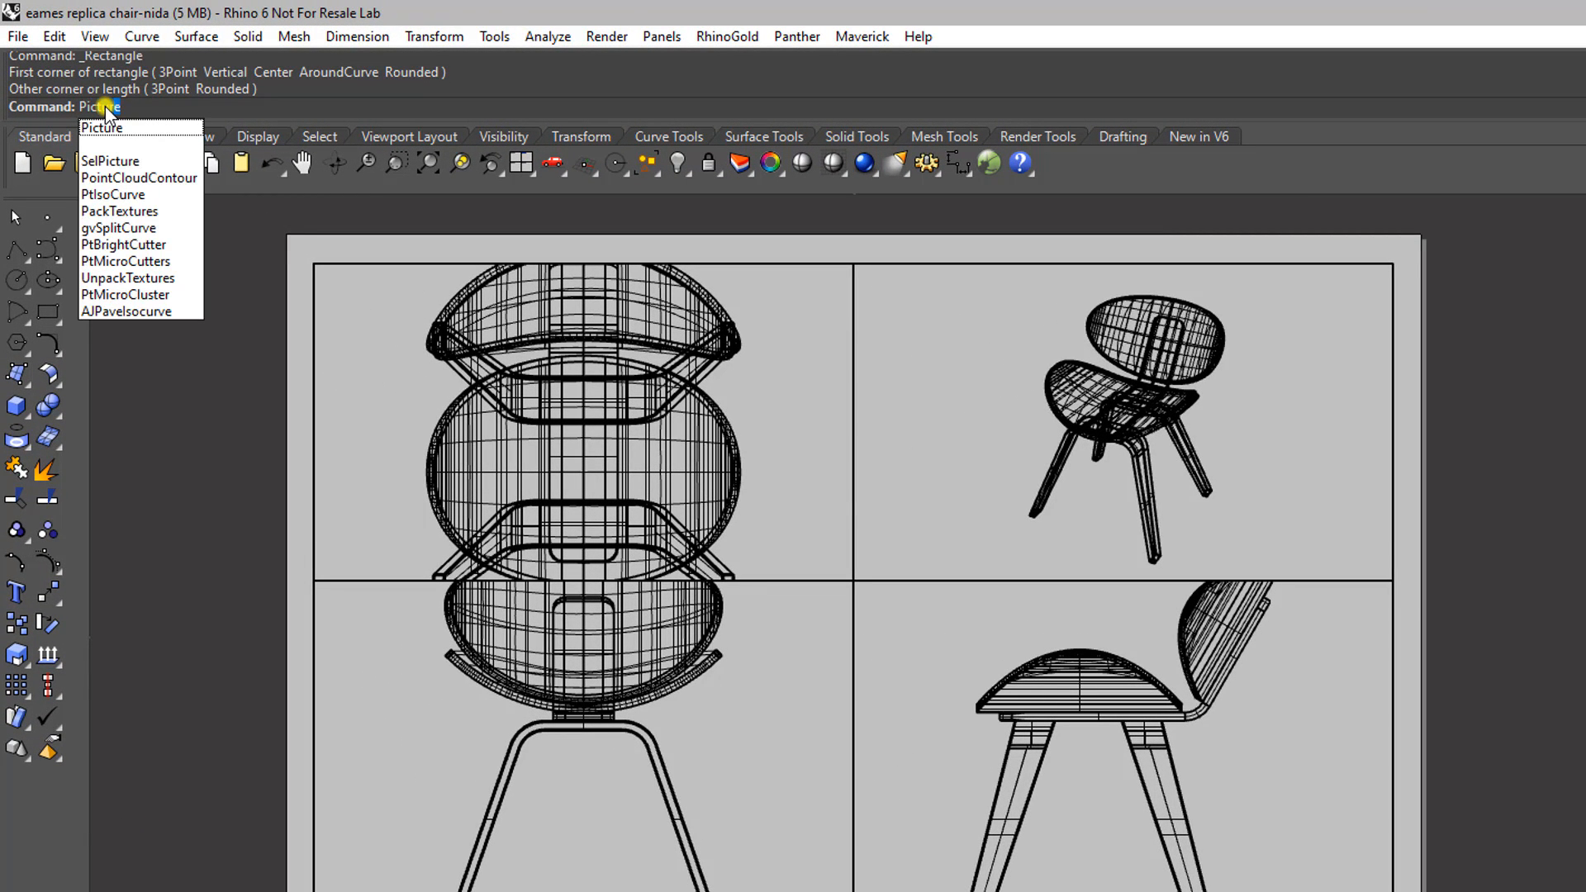
pyautogui.click(96, 128)
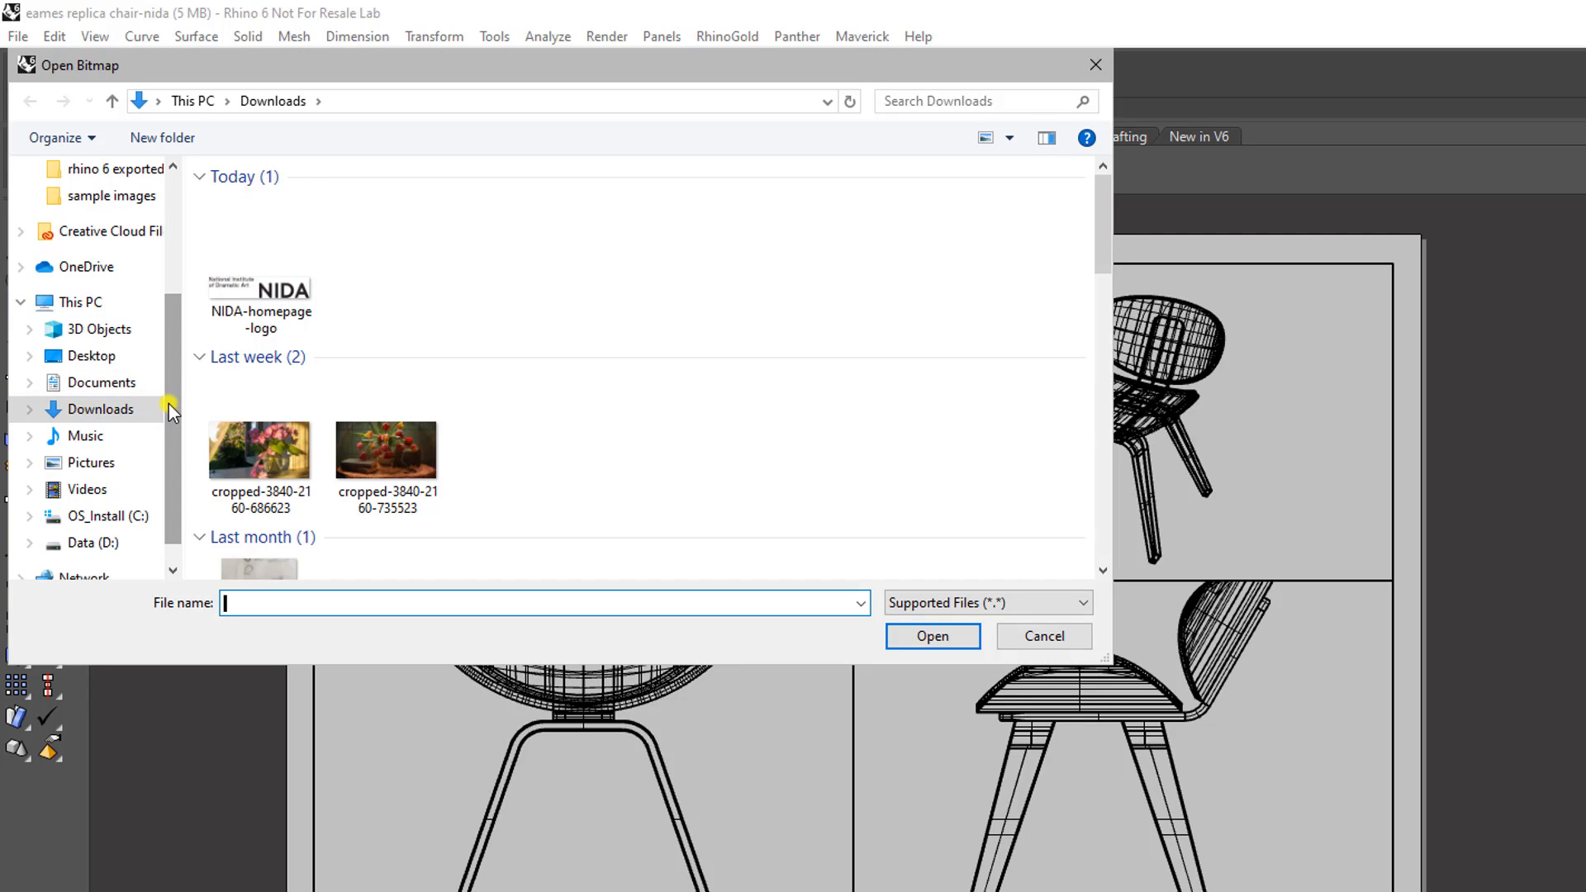
pyautogui.click(245, 296)
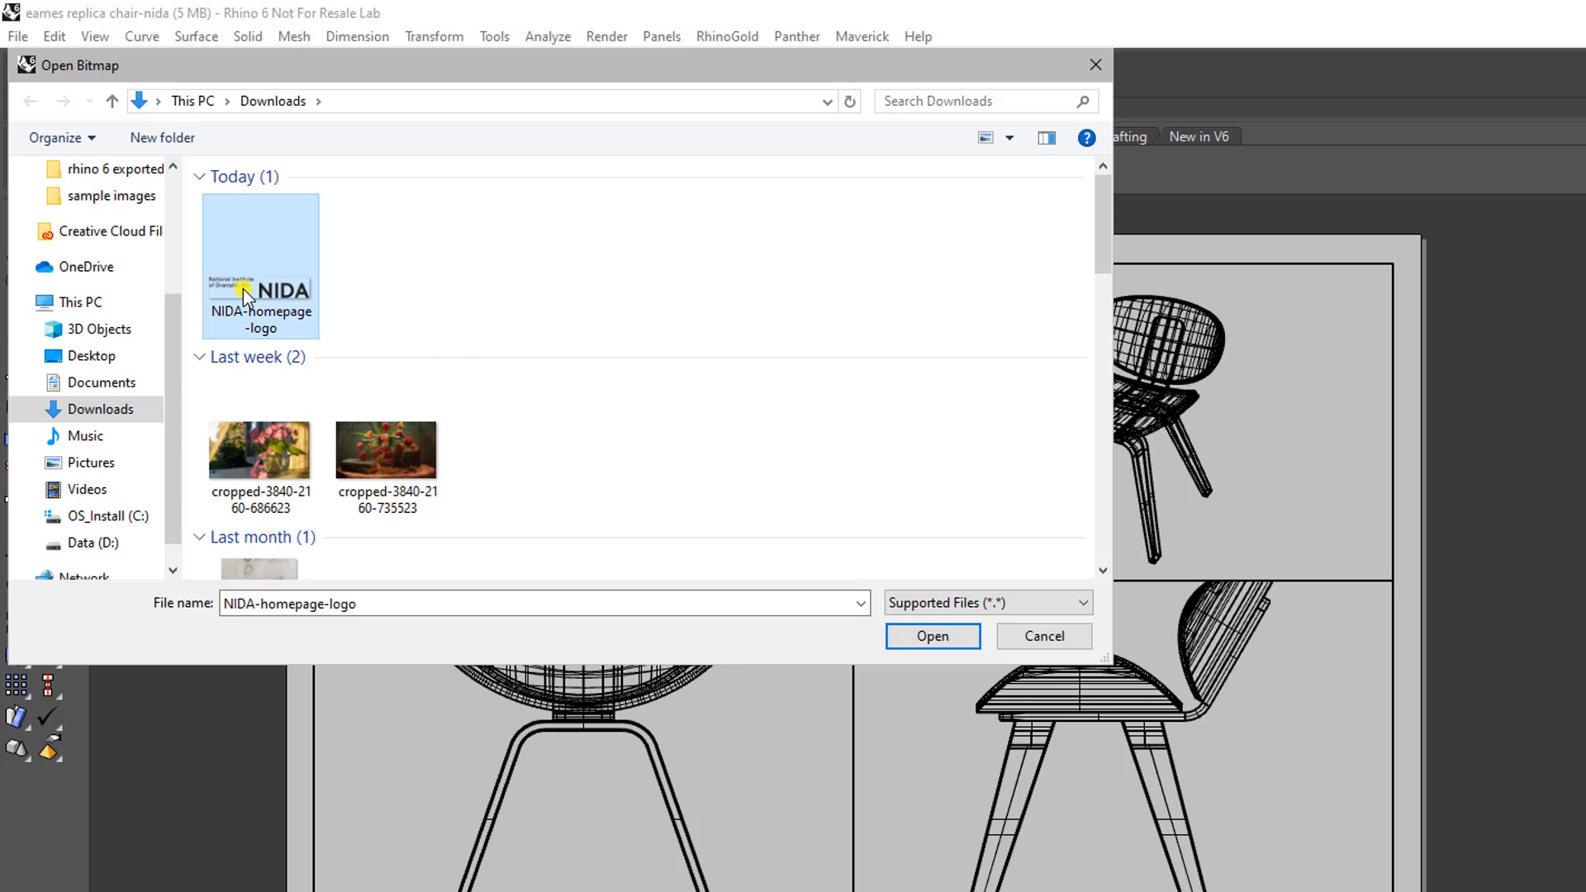
pyautogui.click(933, 636)
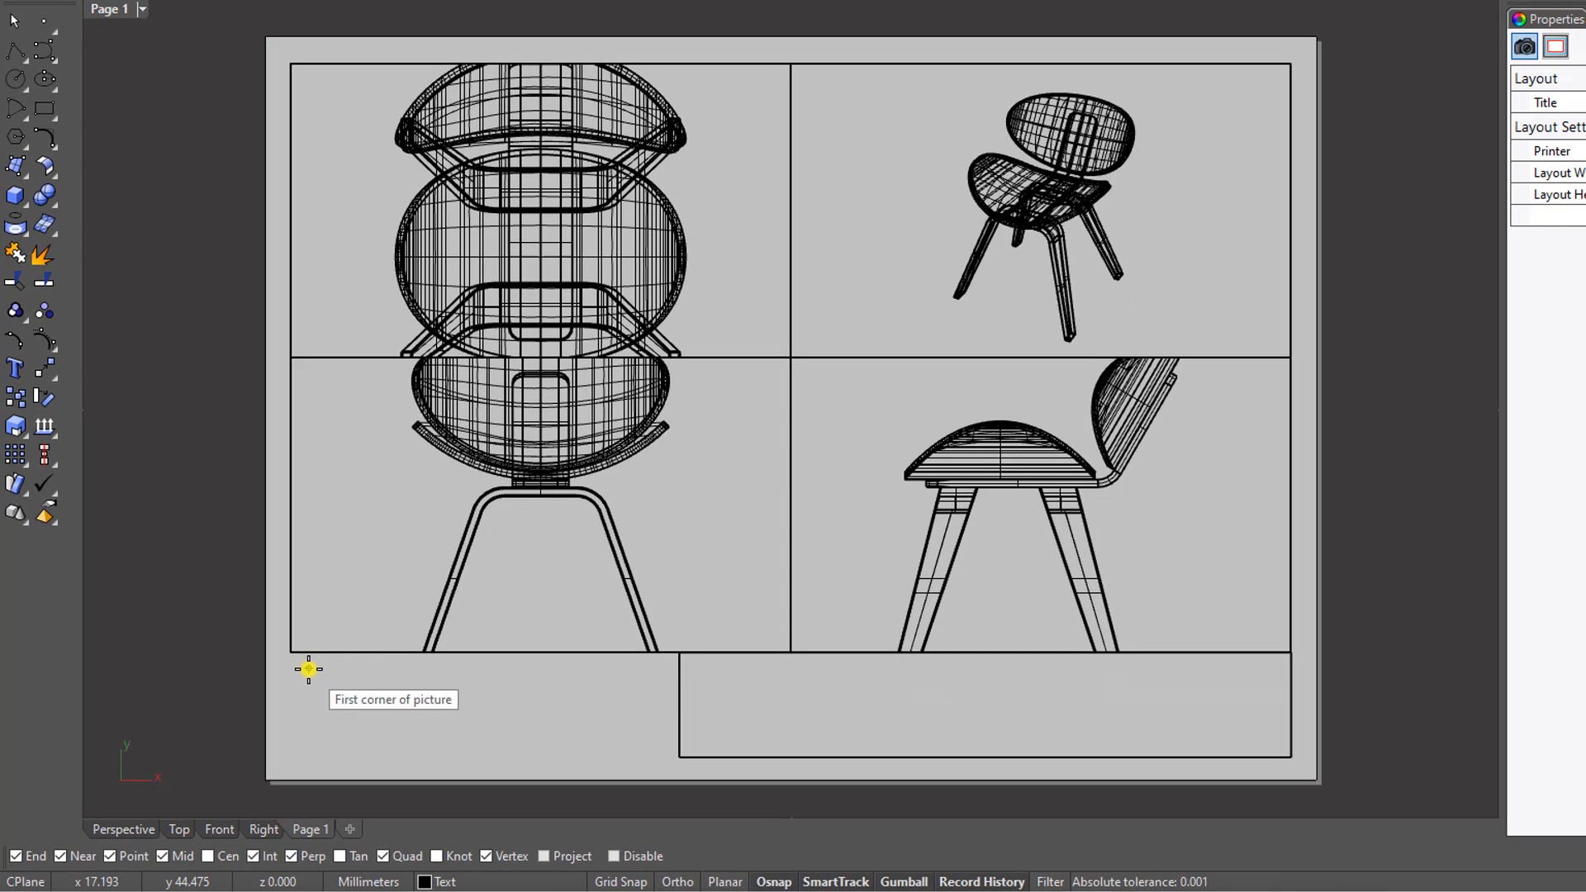
# Step: Place the logo picture below the front-view detail, beside the title block, with its upper-left corner at about x 17, y 46 mm
pyautogui.scroll(2, 312, 680)
pyautogui.moveTo(312, 679); pyautogui.dragTo(302, 494, button='right')
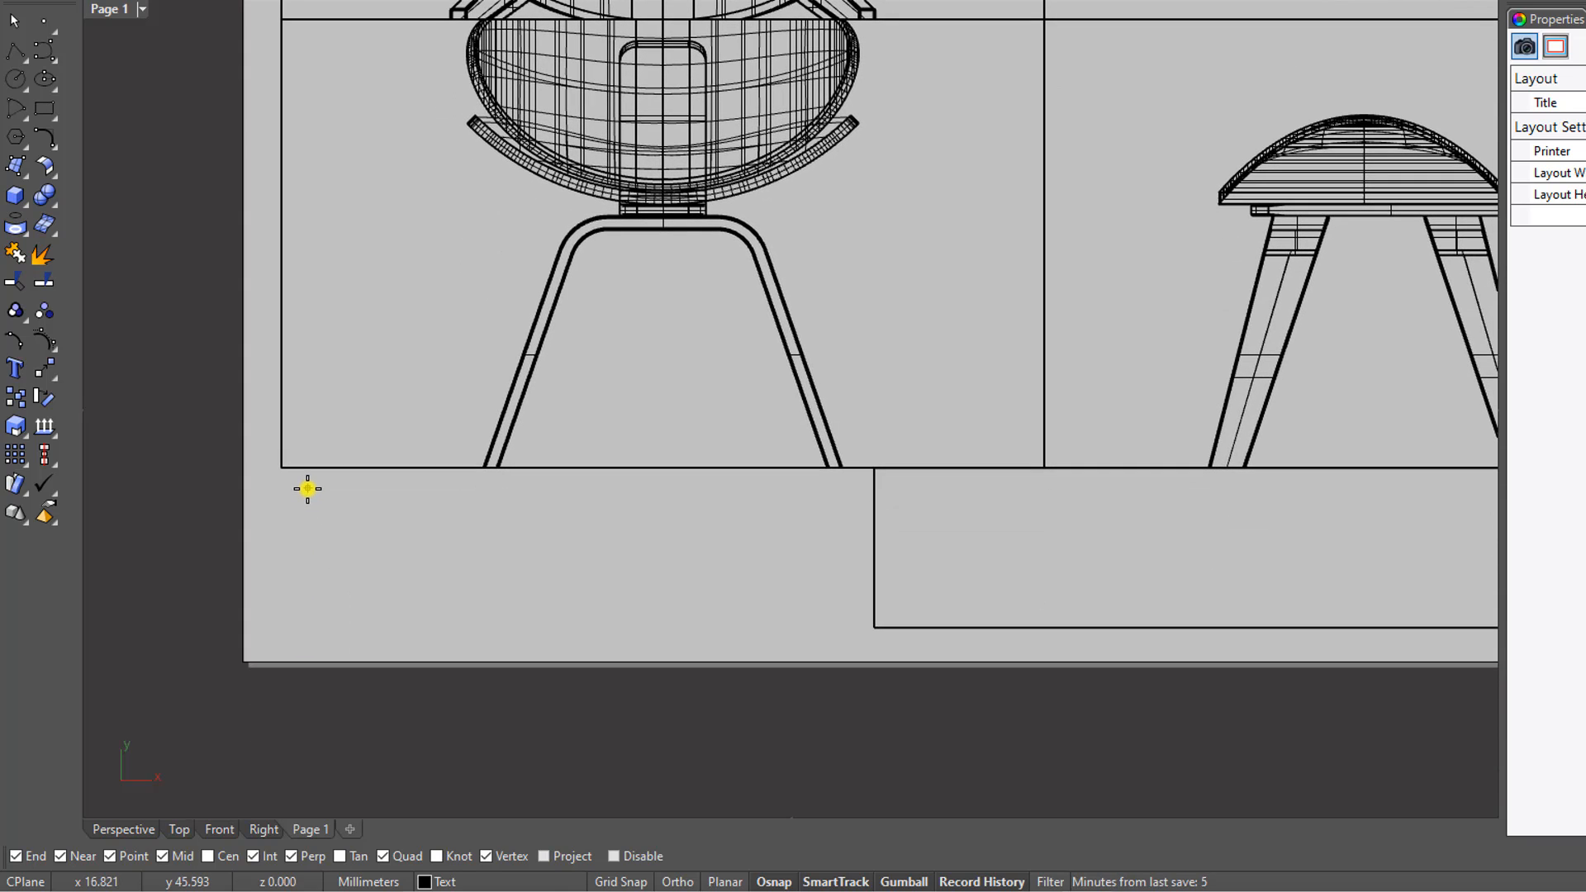
pyautogui.click(306, 488)
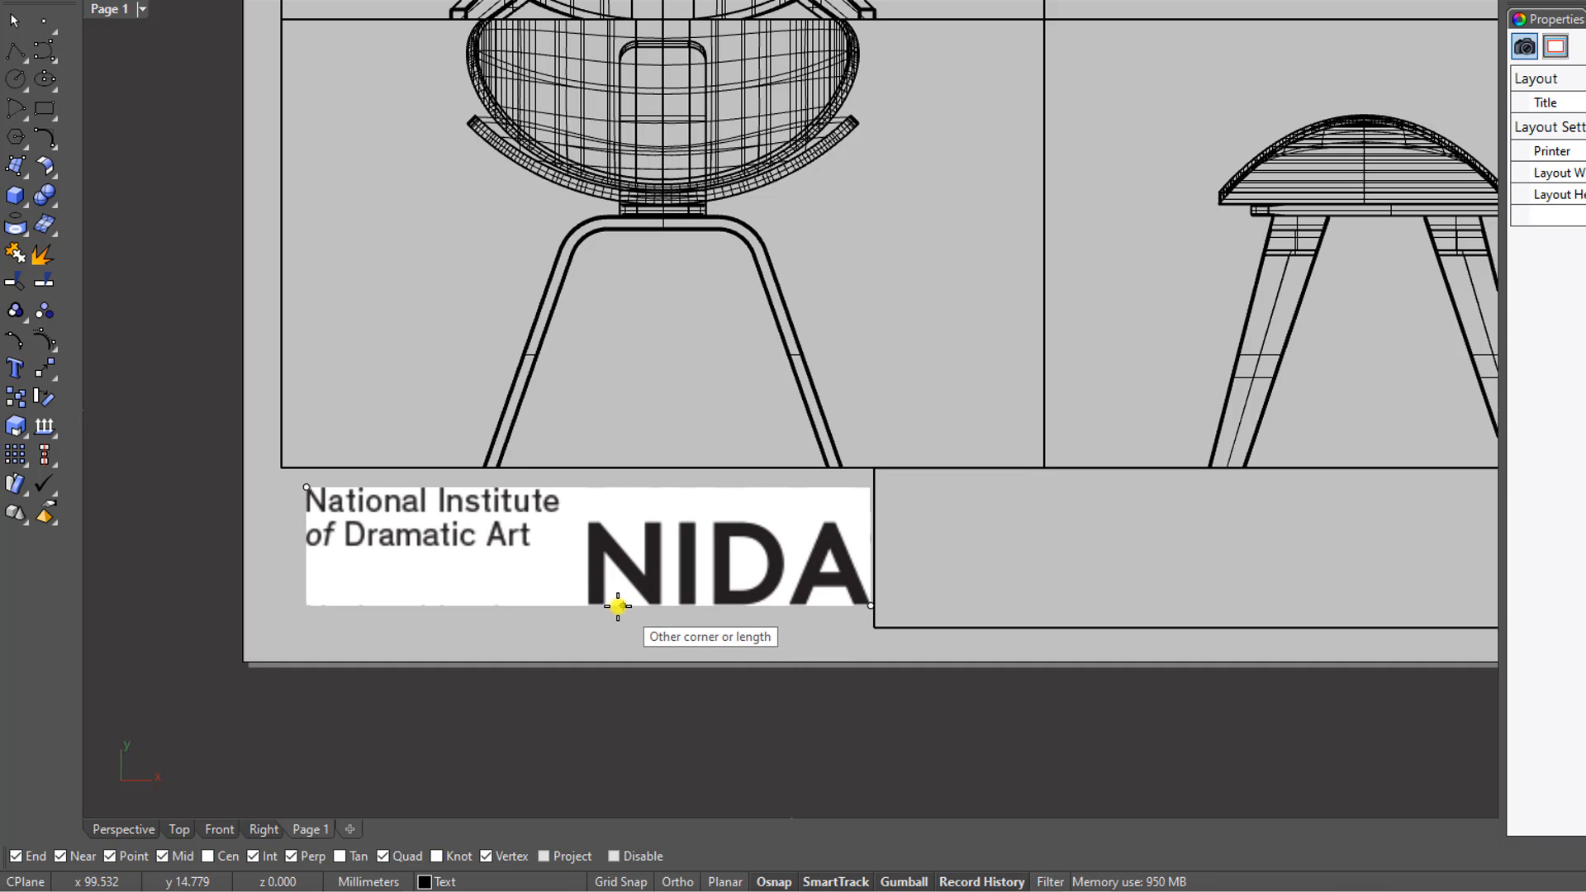
pyautogui.click(566, 603)
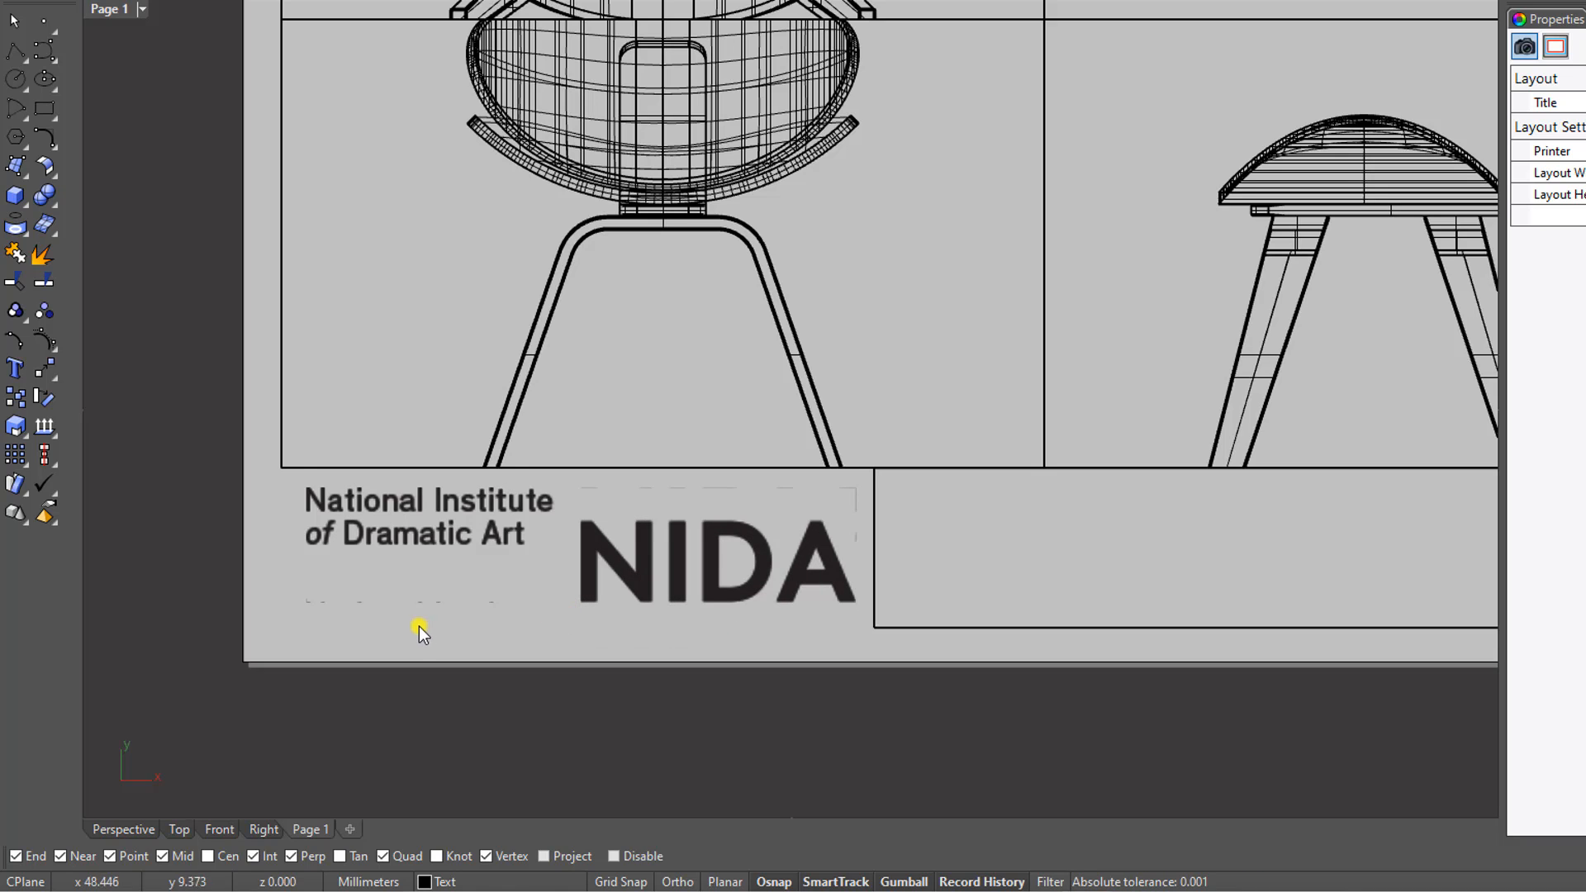
pyautogui.scroll(-1, 419, 626)
pyautogui.scroll(-2, 419, 626)
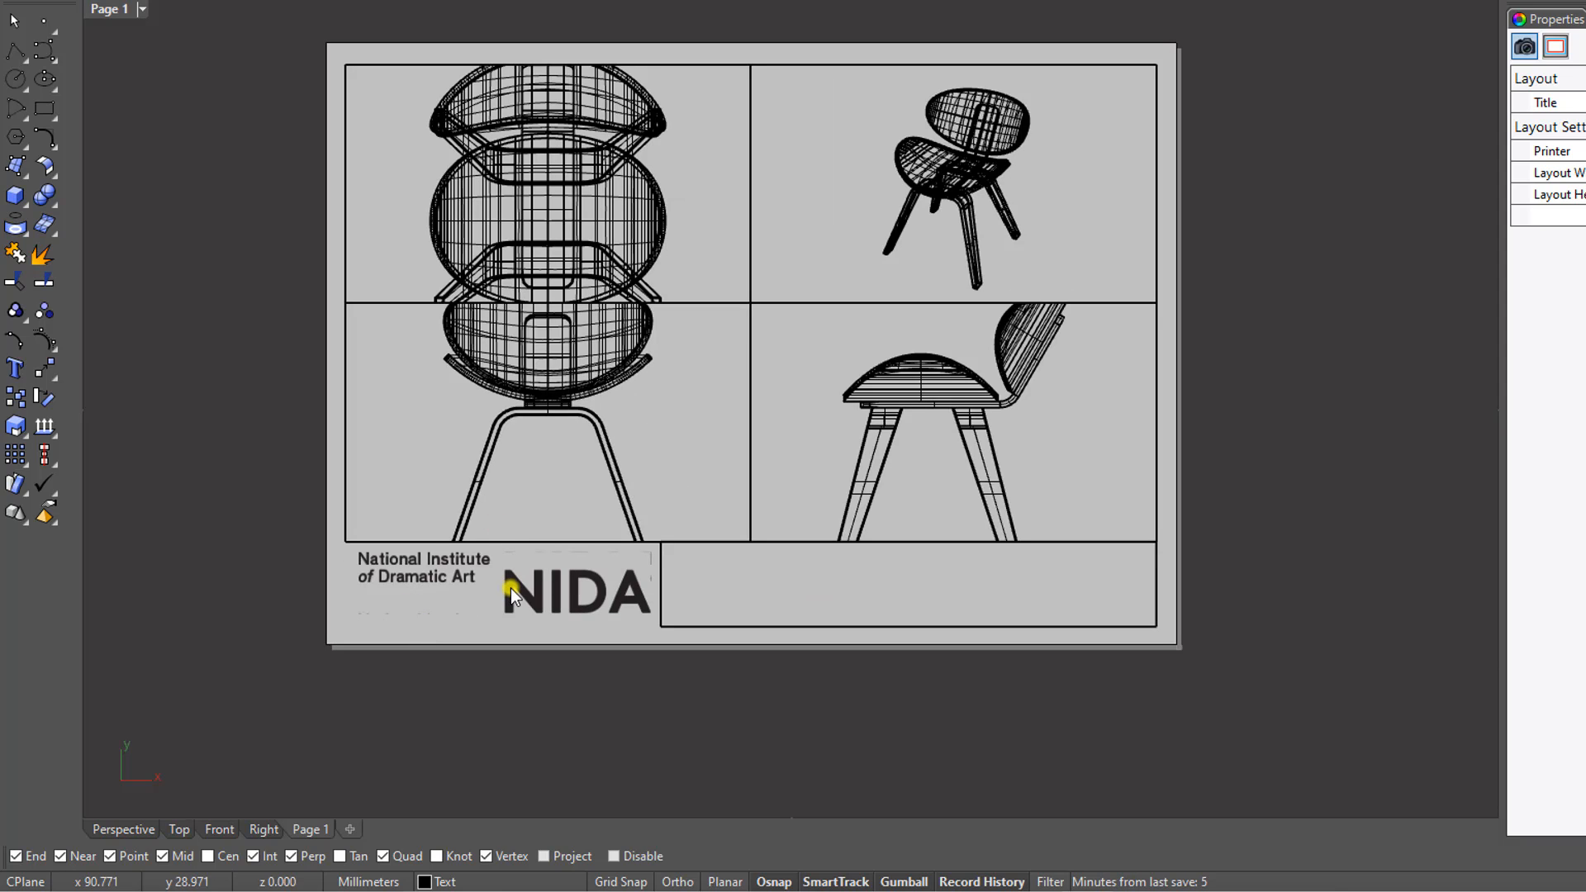
pyautogui.scroll(2, 510, 588)
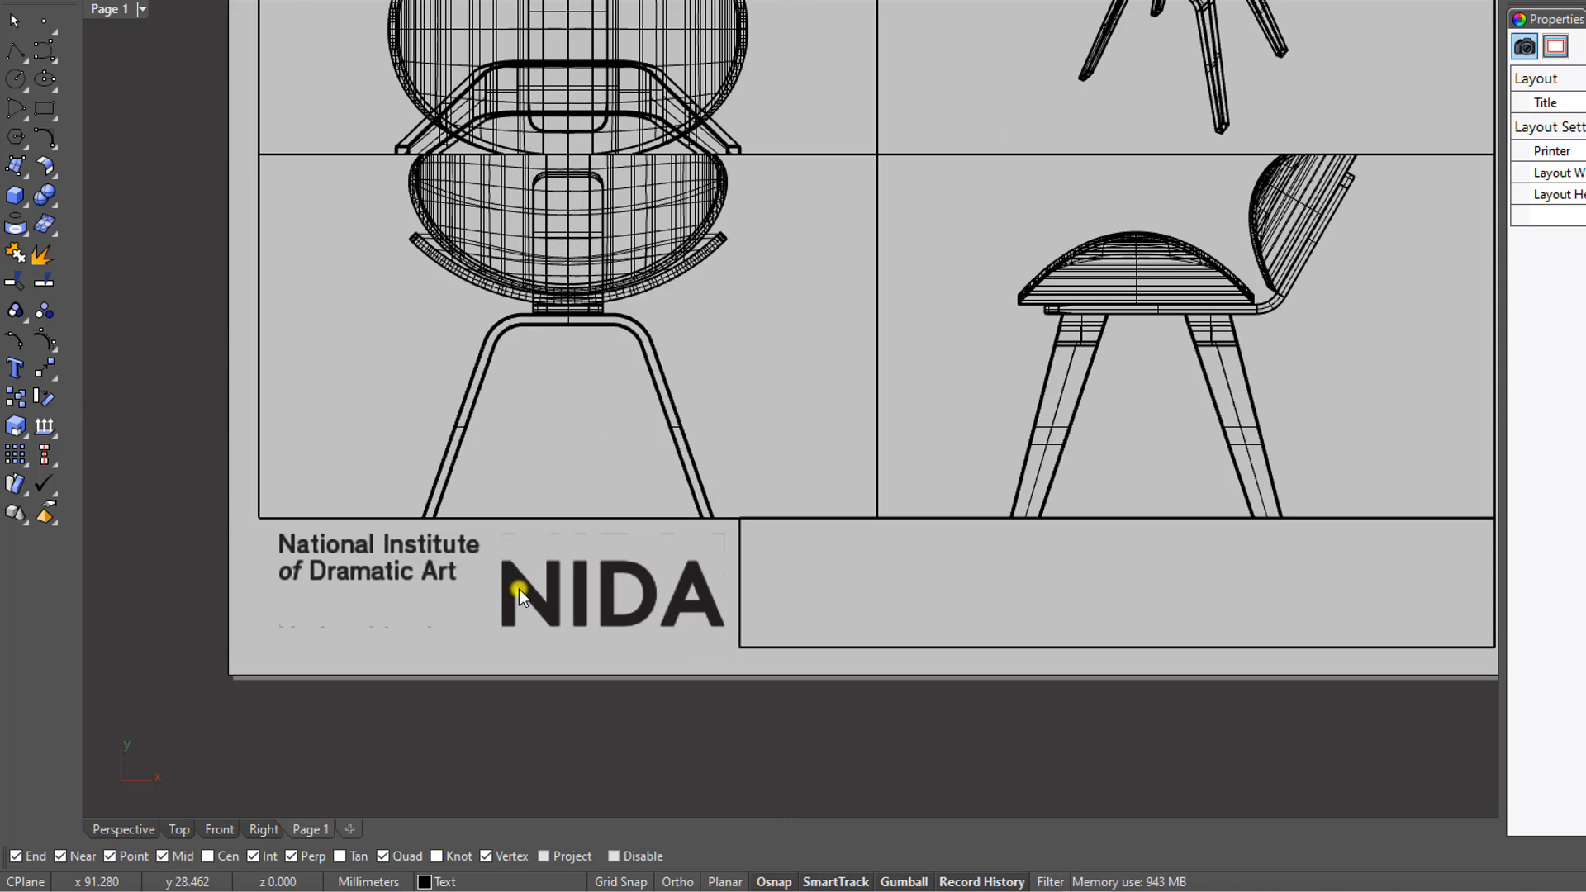
pyautogui.click(523, 591)
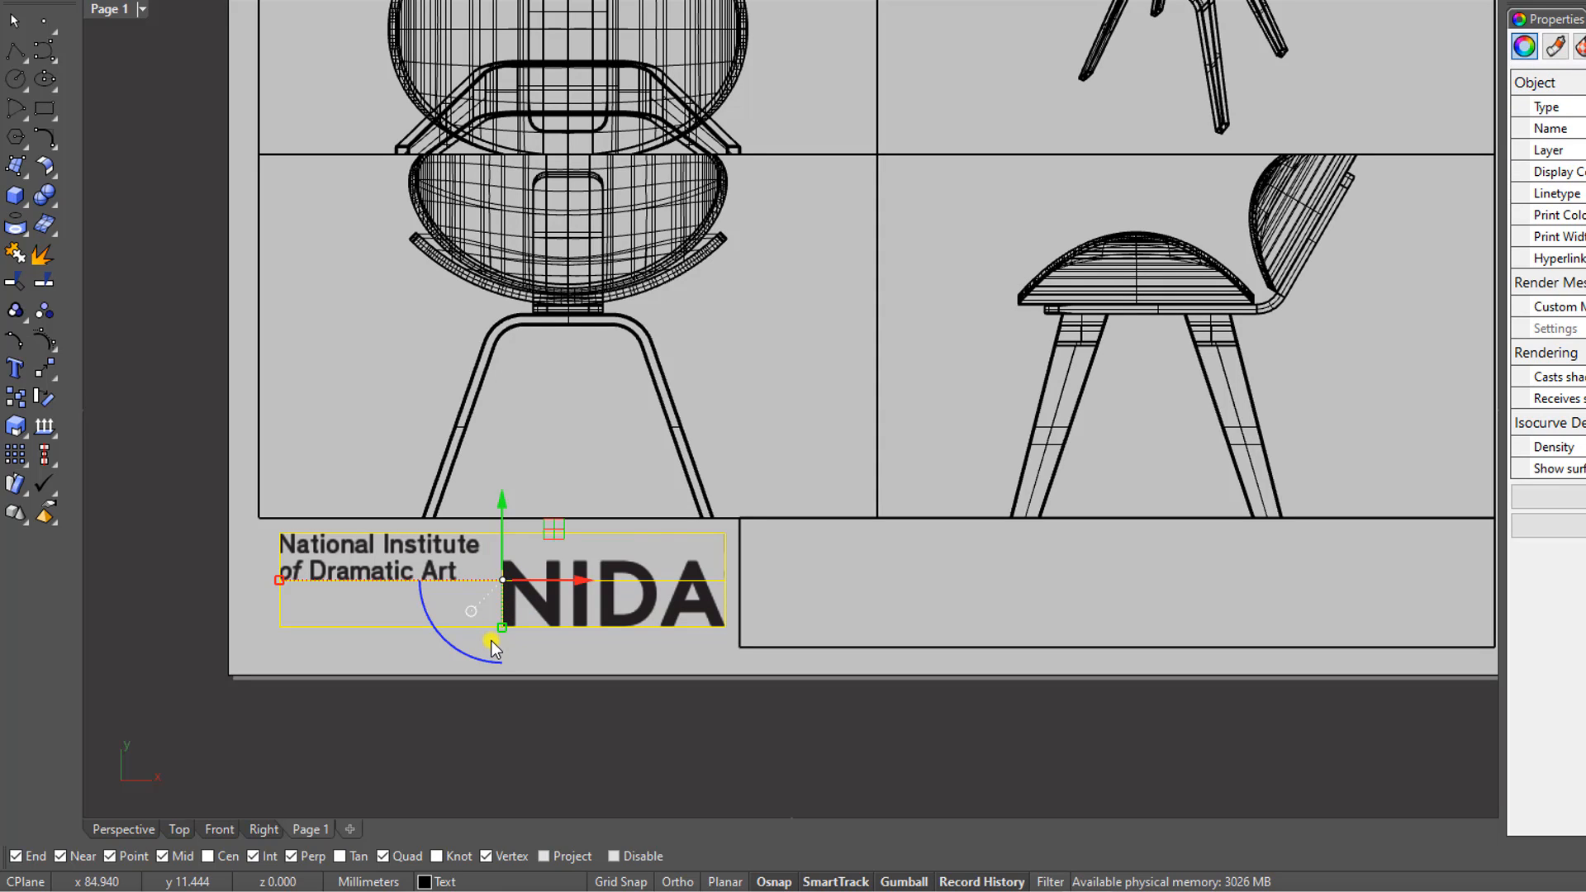
pyautogui.click(592, 704)
pyautogui.scroll(-3, 486, 602)
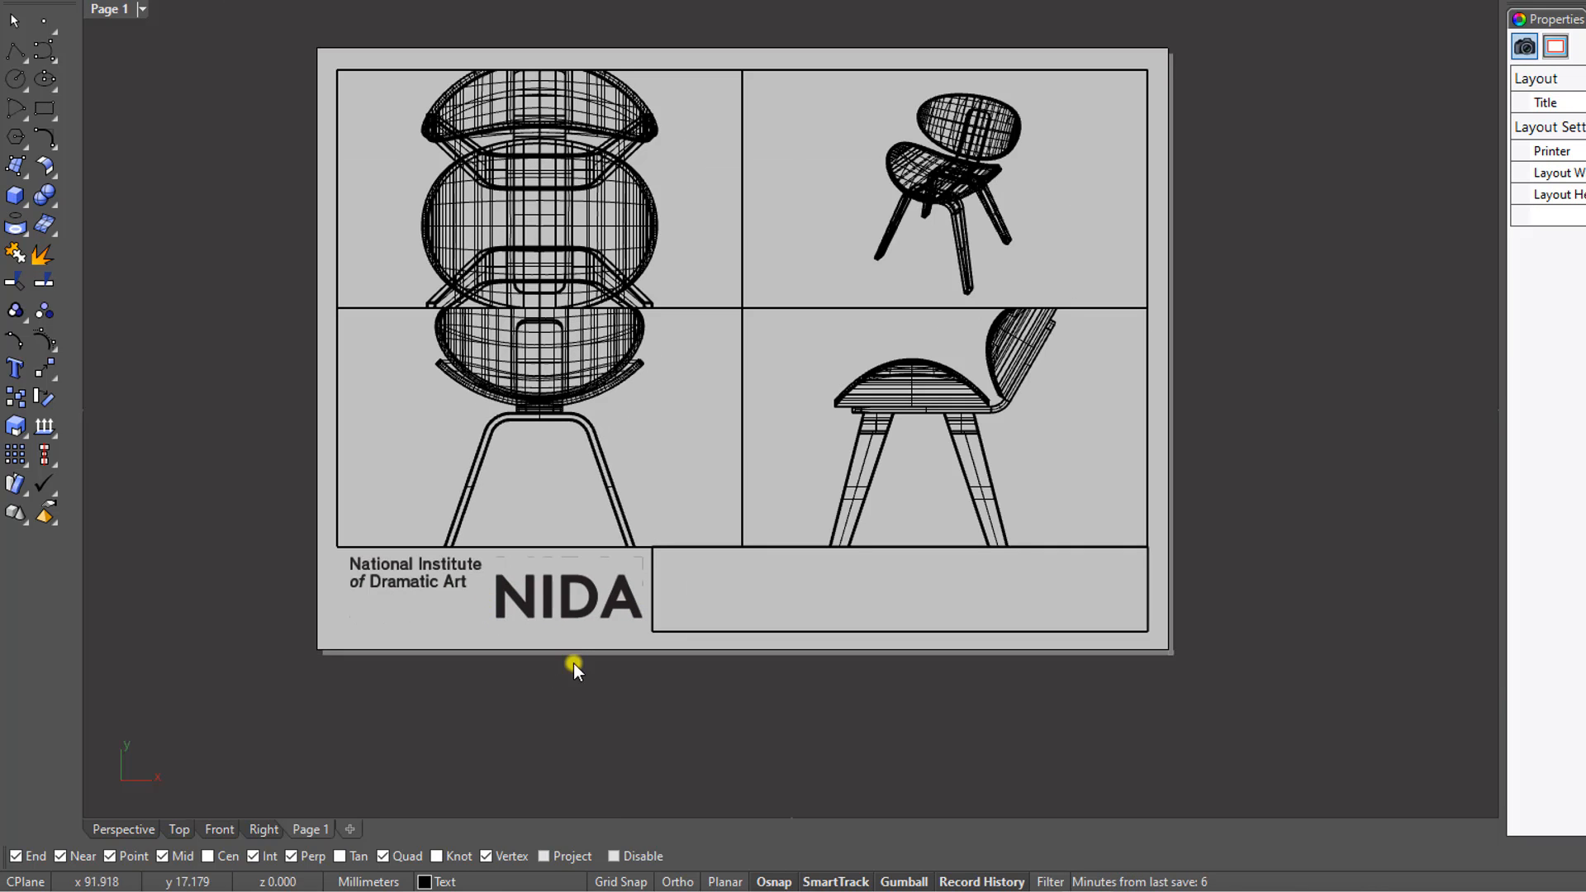
# Step: Add a text block reading "Title:" with a 4 mm height in the upper-left corner of the title block
pyautogui.scroll(2, 652, 671)
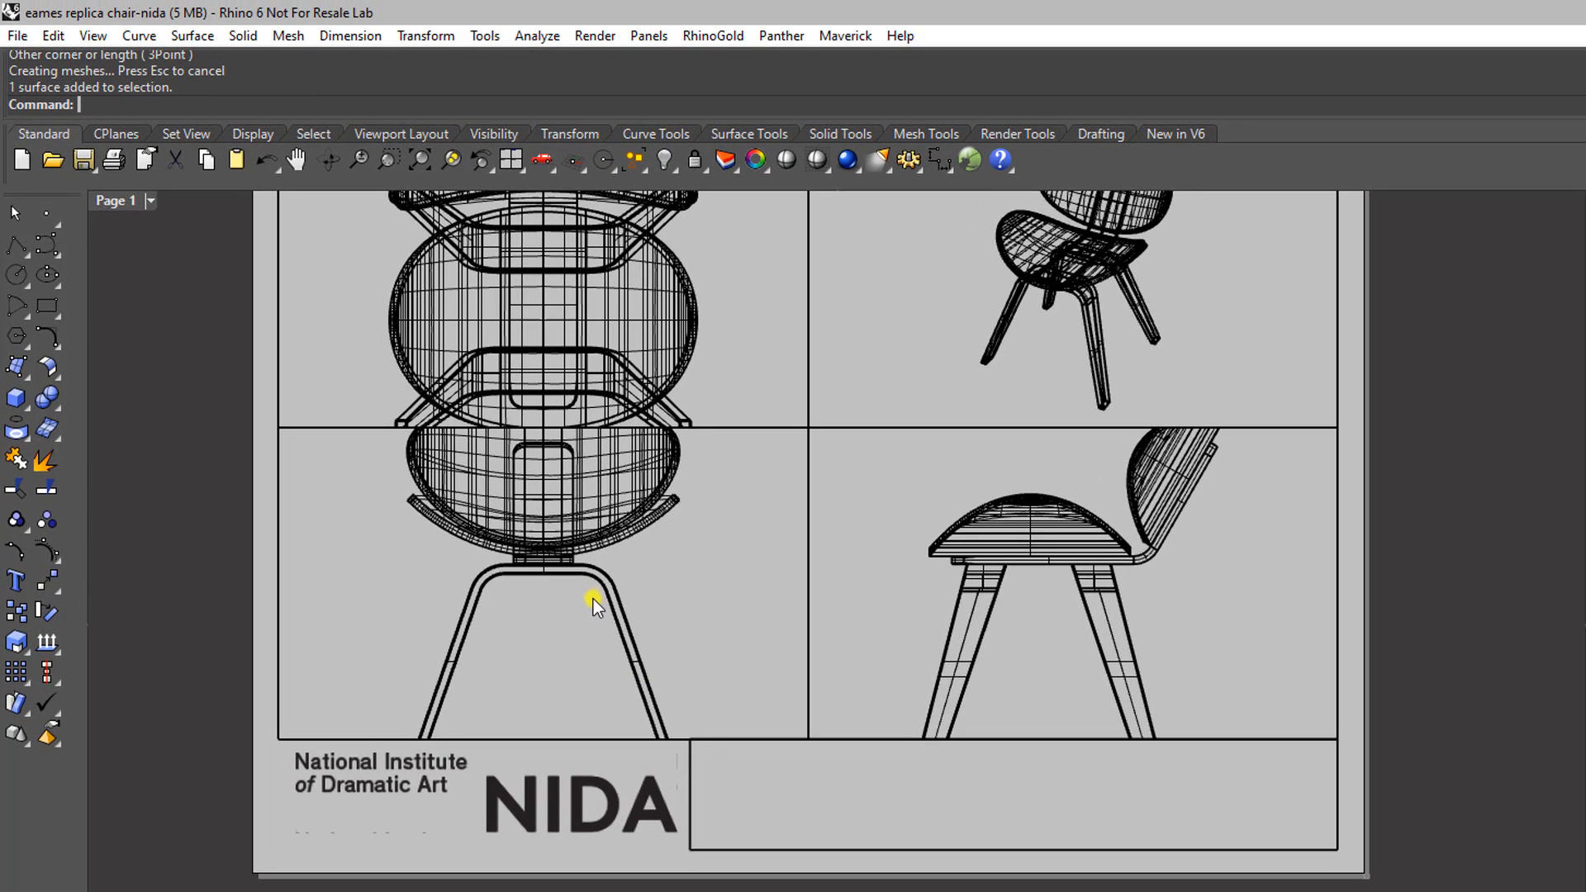
pyautogui.click(334, 36)
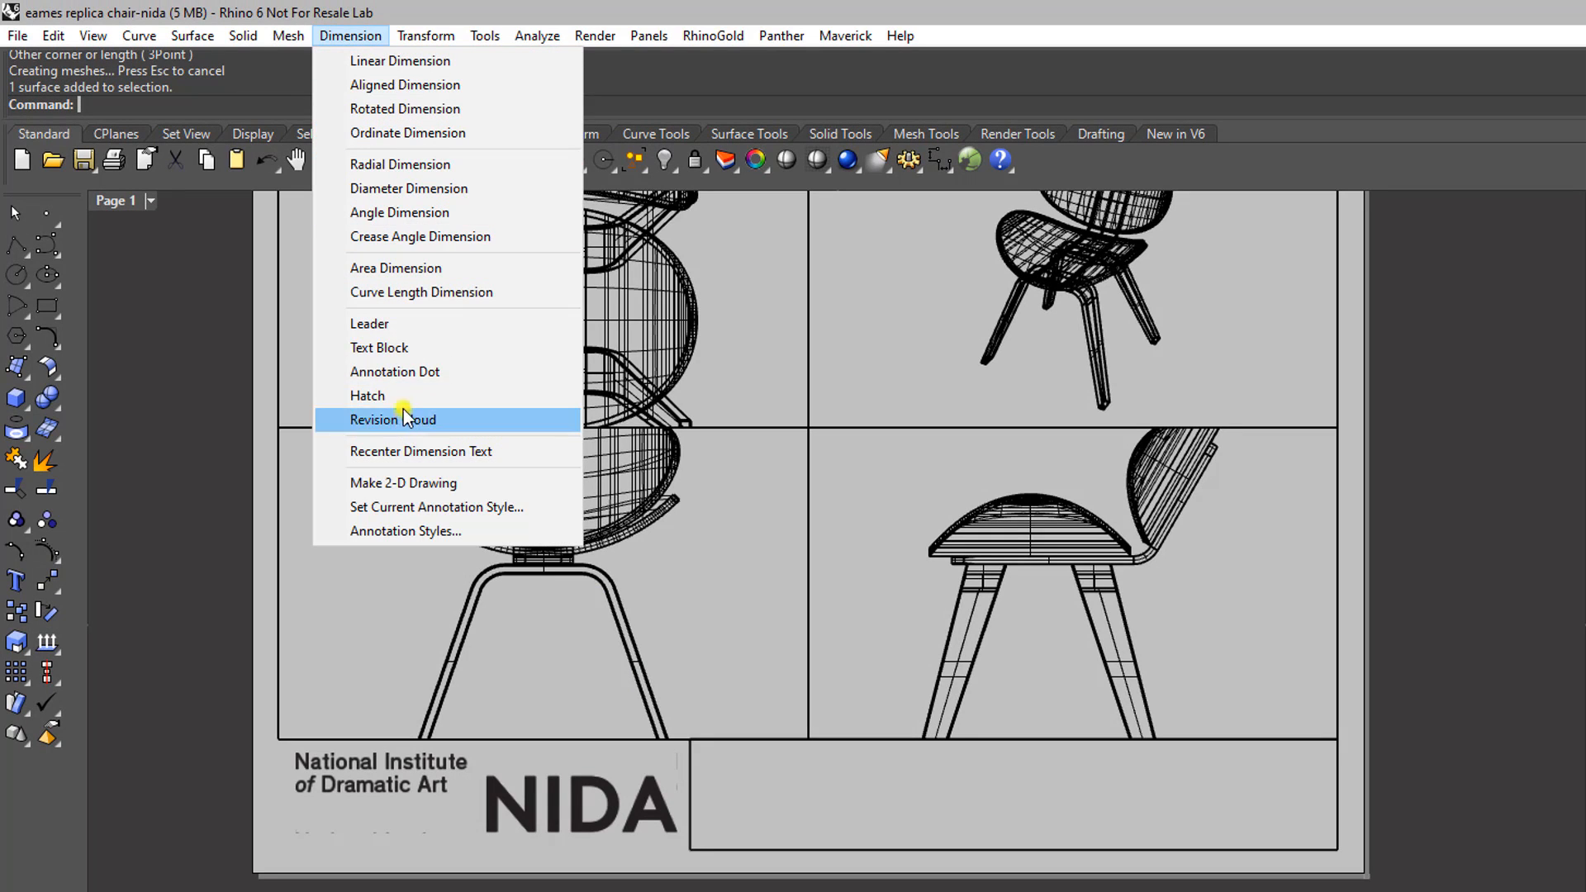
pyautogui.click(390, 347)
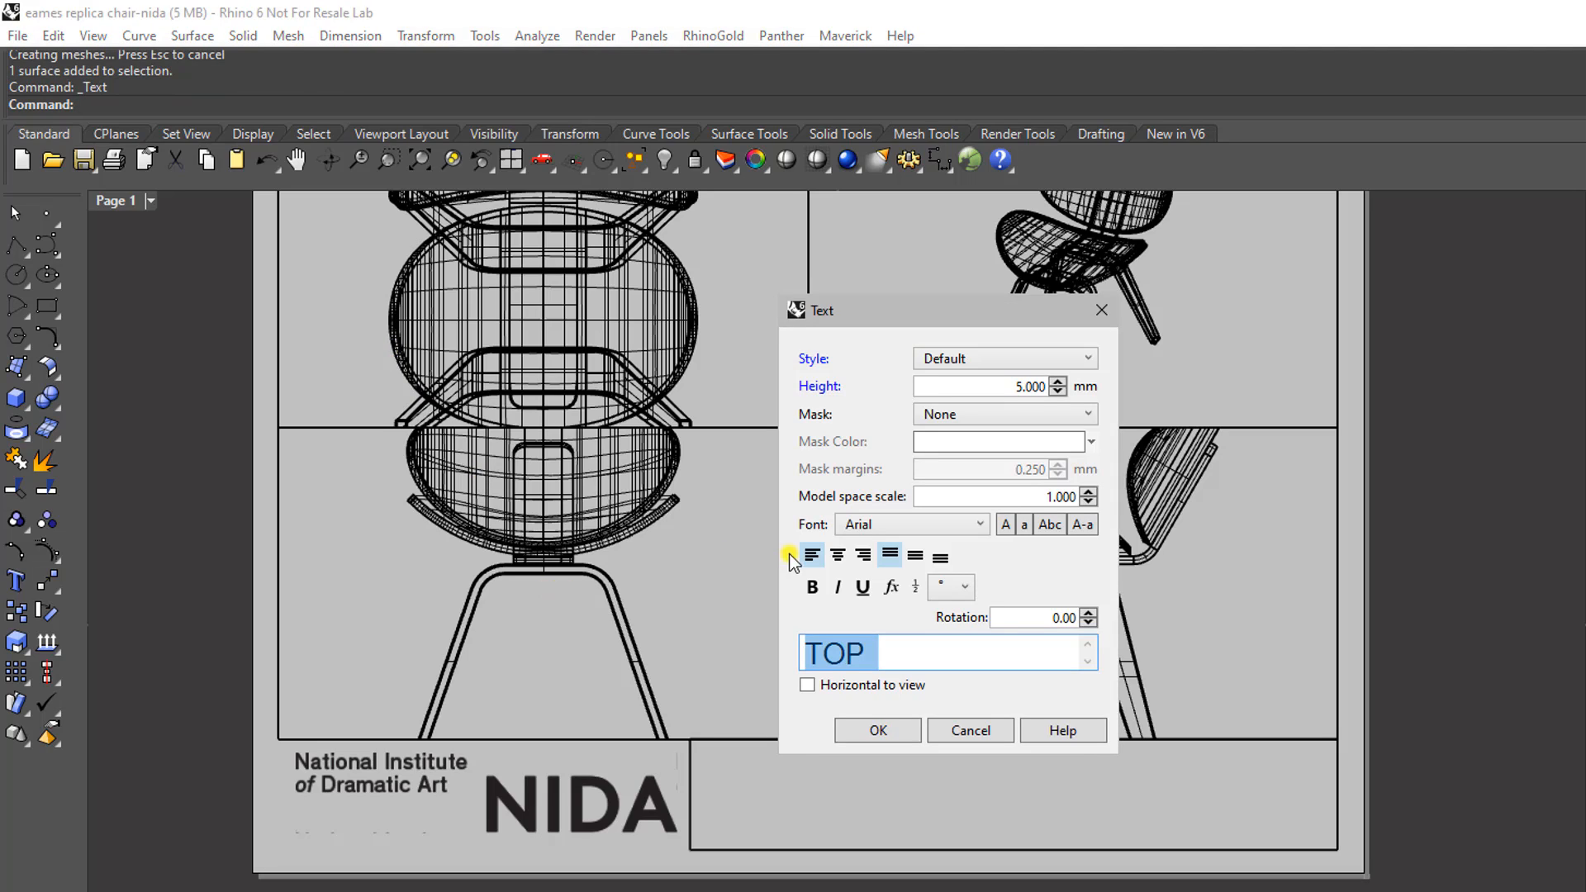
pyautogui.click(961, 388)
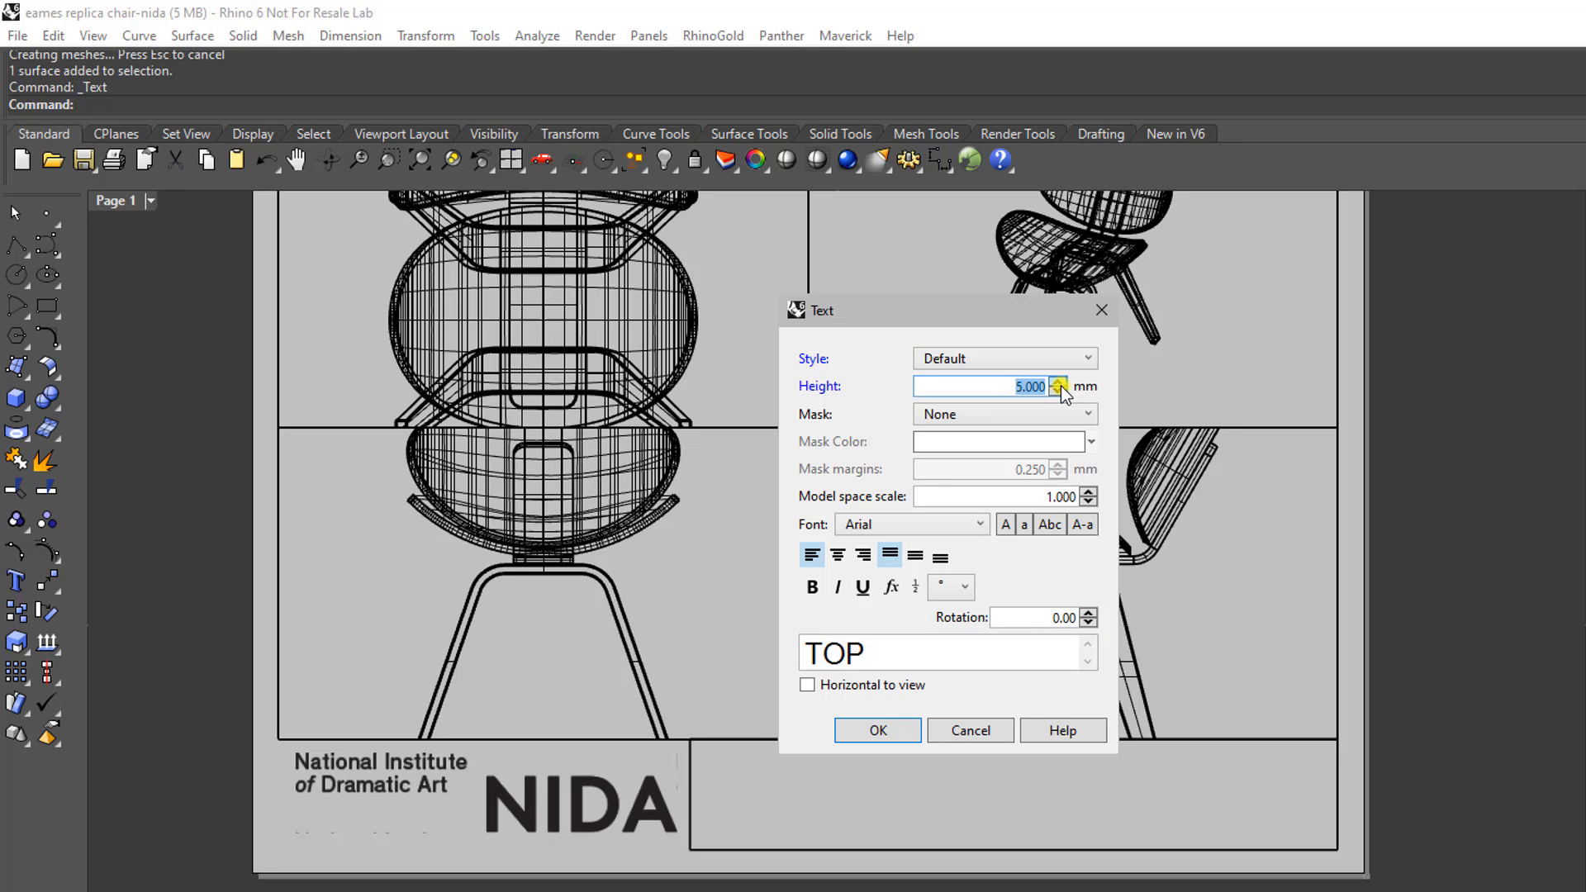
pyautogui.write('4')
pyautogui.click(881, 657)
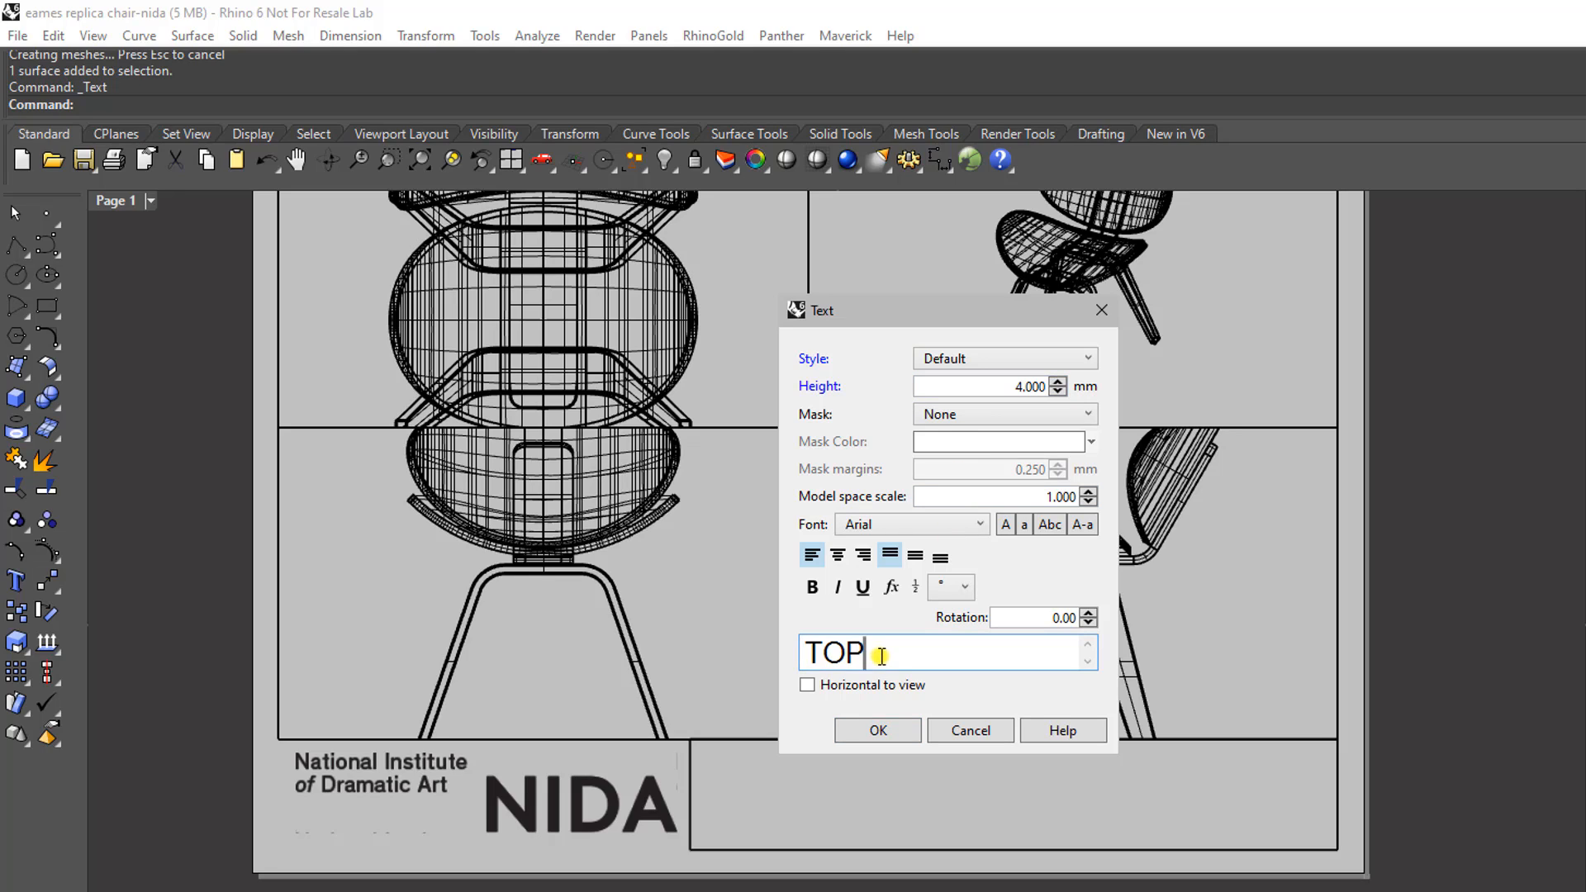
pyautogui.moveTo(886, 654); pyautogui.dragTo(735, 652)
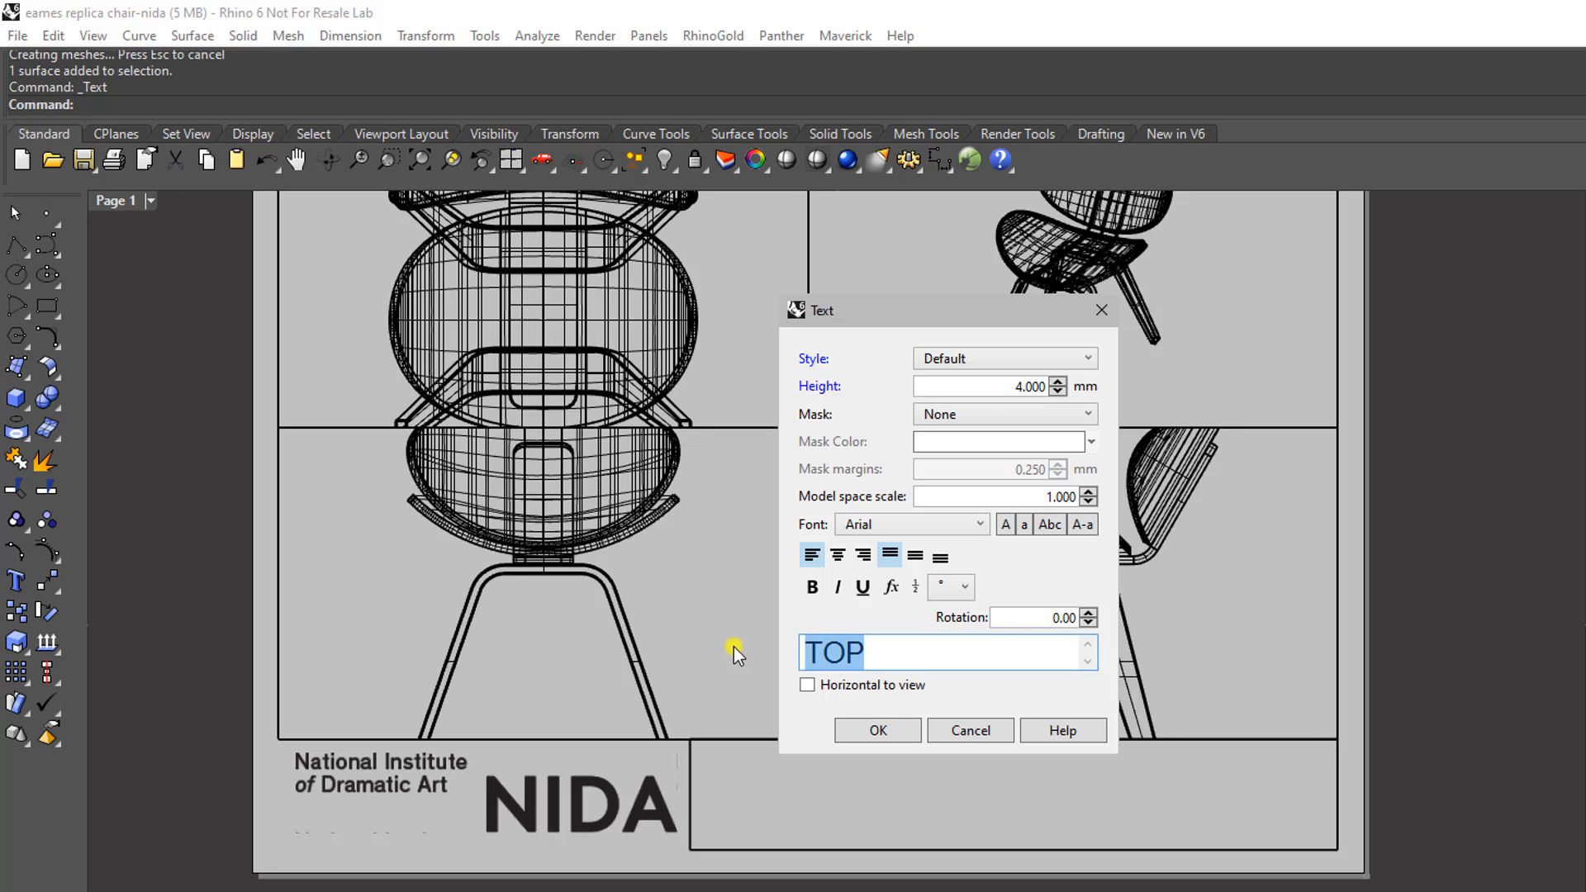
pyautogui.write('Title')
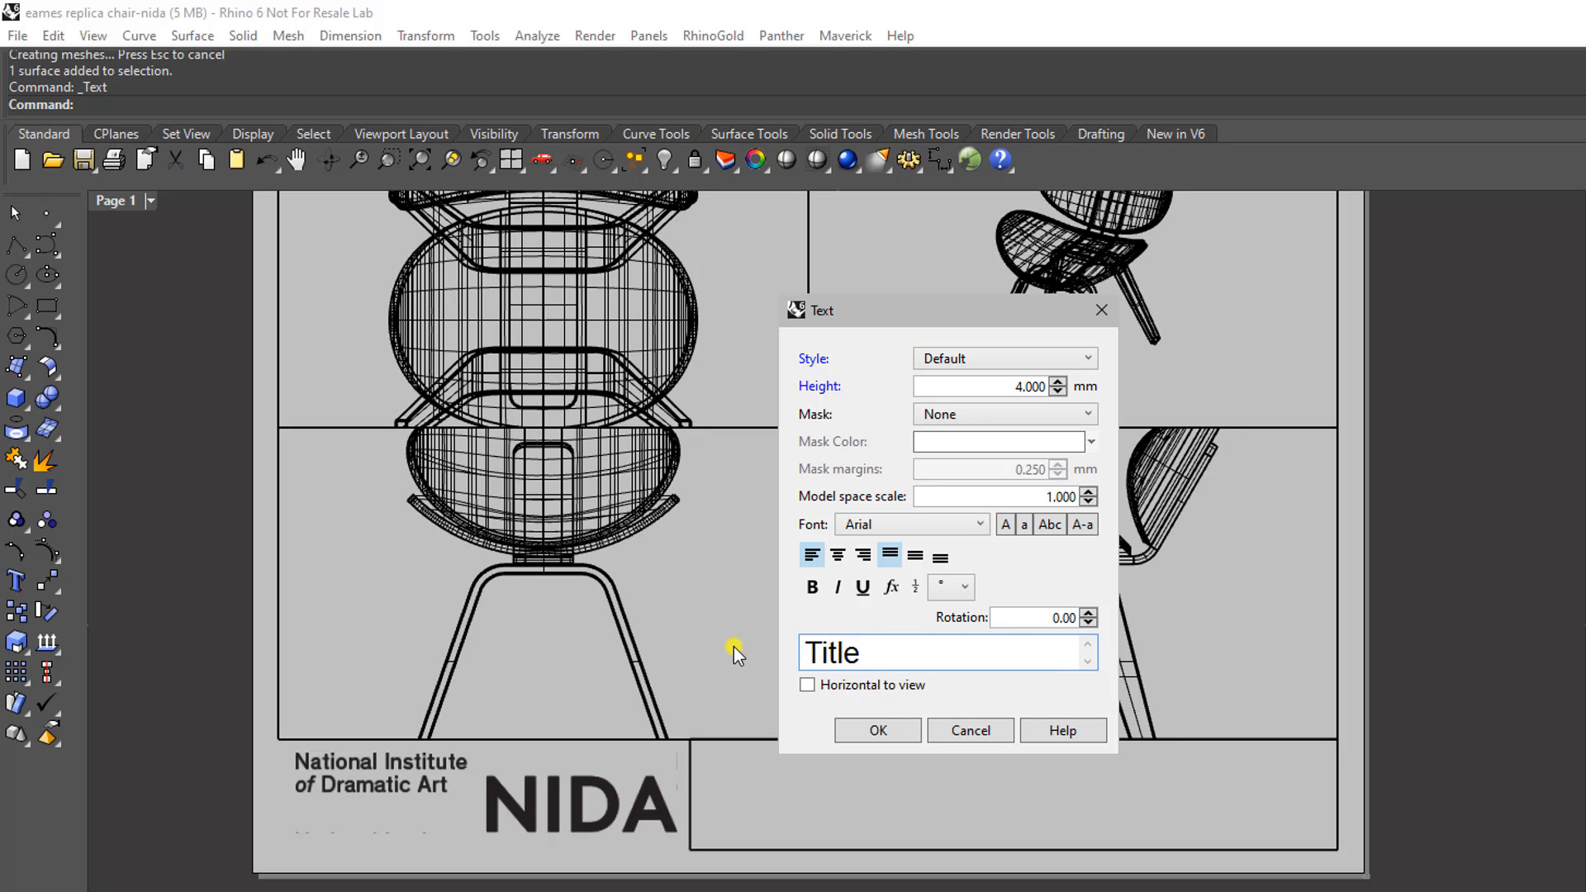
pyautogui.write(':')
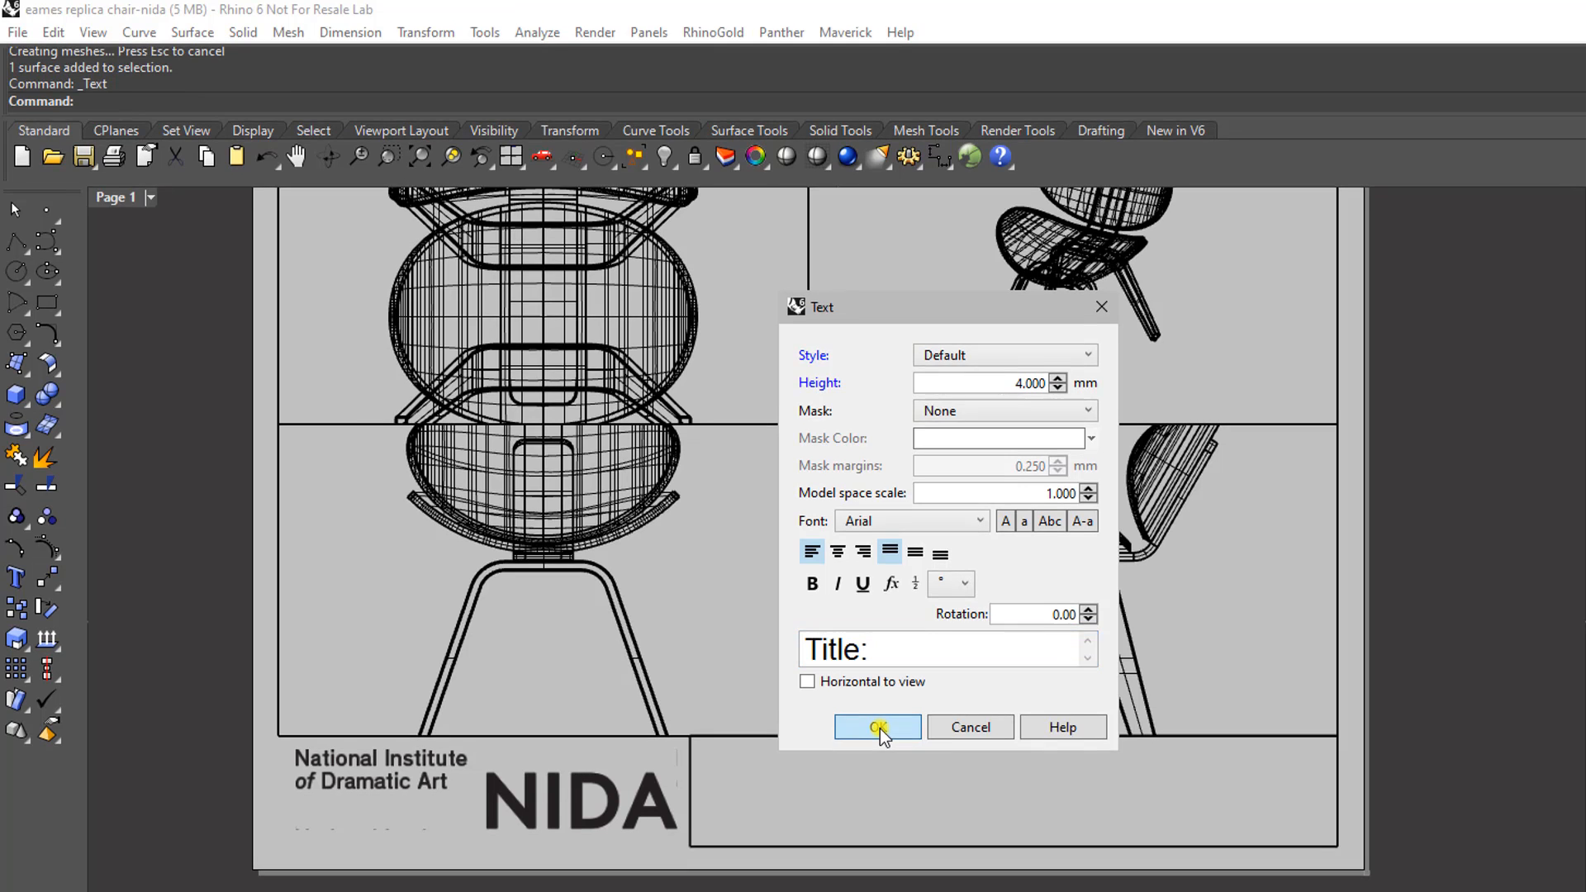
pyautogui.click(878, 727)
pyautogui.scroll(4, 733, 775)
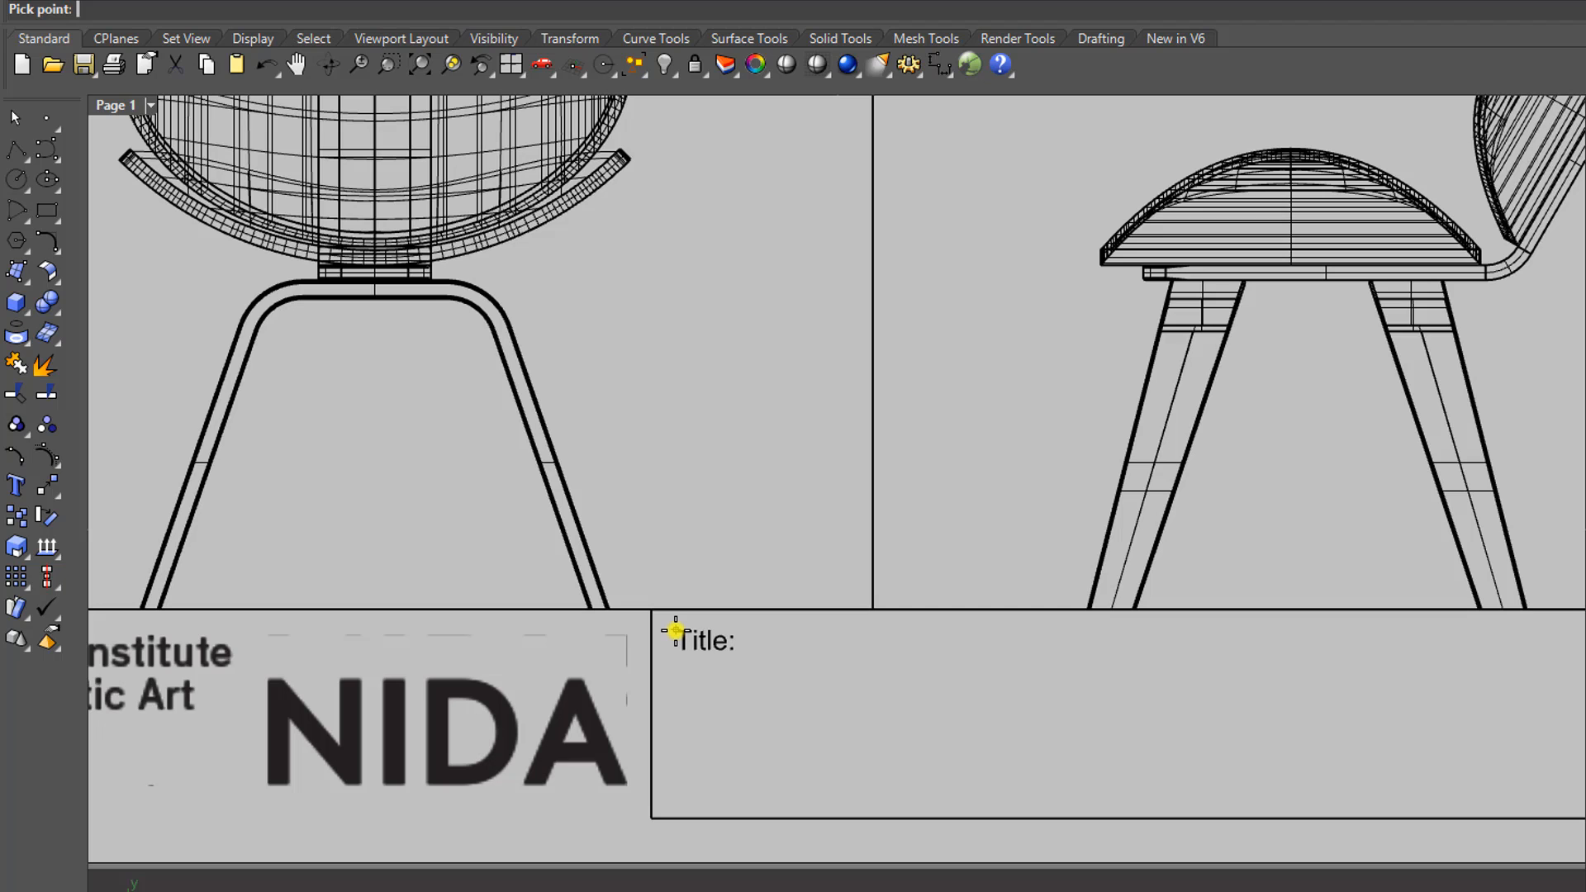
pyautogui.click(675, 631)
# Step: Add a text block reading "Date:" in the lower-left corner of the title block, below the Title: text
pyautogui.scroll(-5, 751, 696)
pyautogui.moveTo(754, 666); pyautogui.dragTo(755, 641, button='right')
pyautogui.scroll(4, 753, 637)
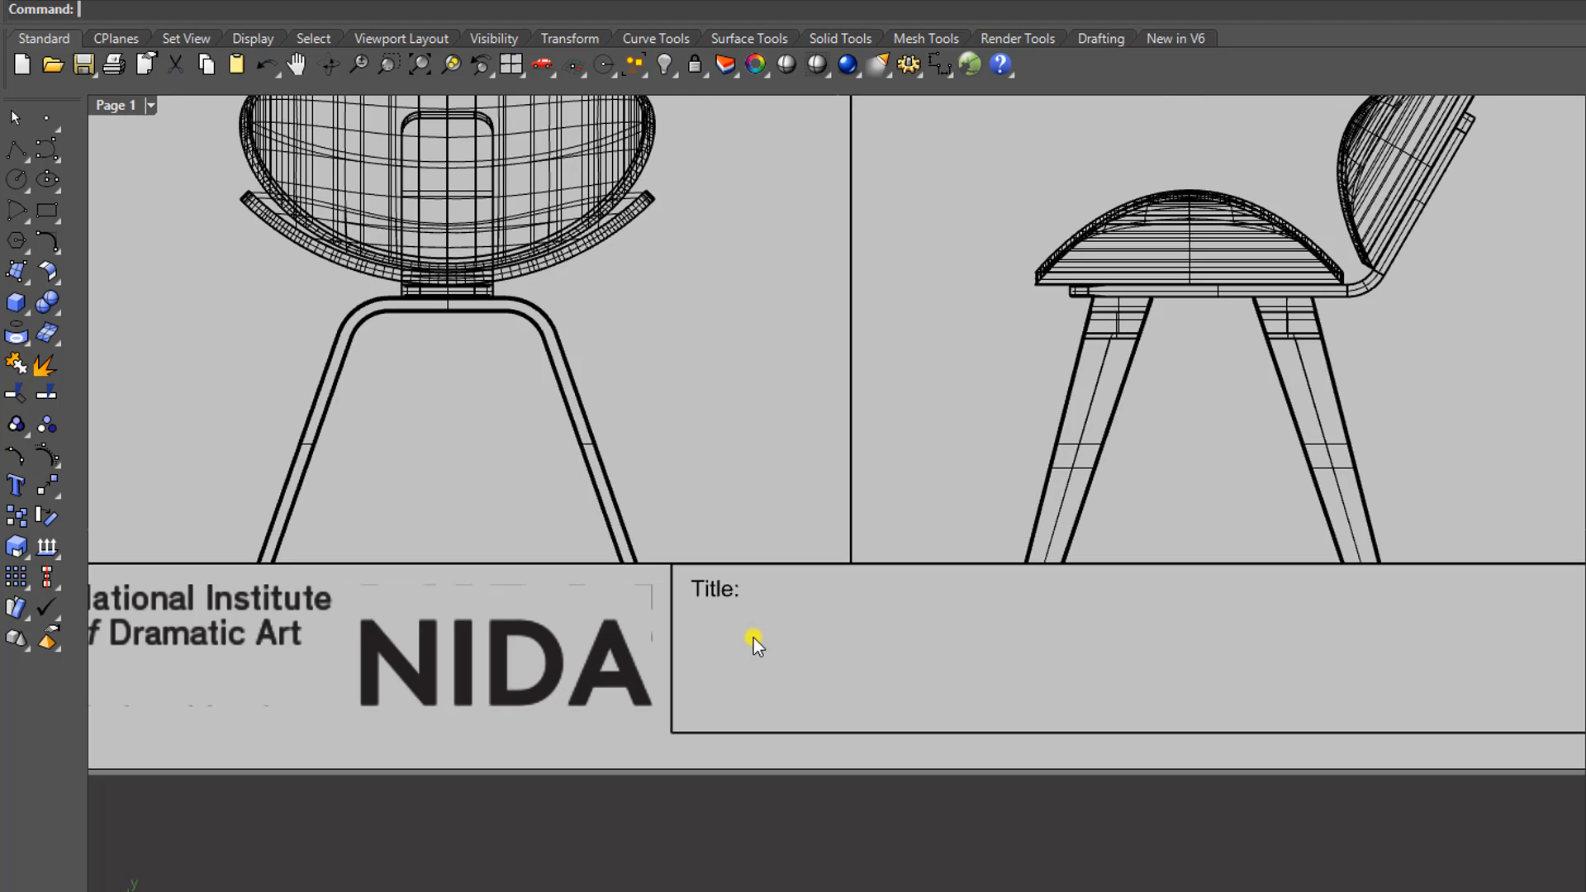
pyautogui.scroll(-1, 754, 638)
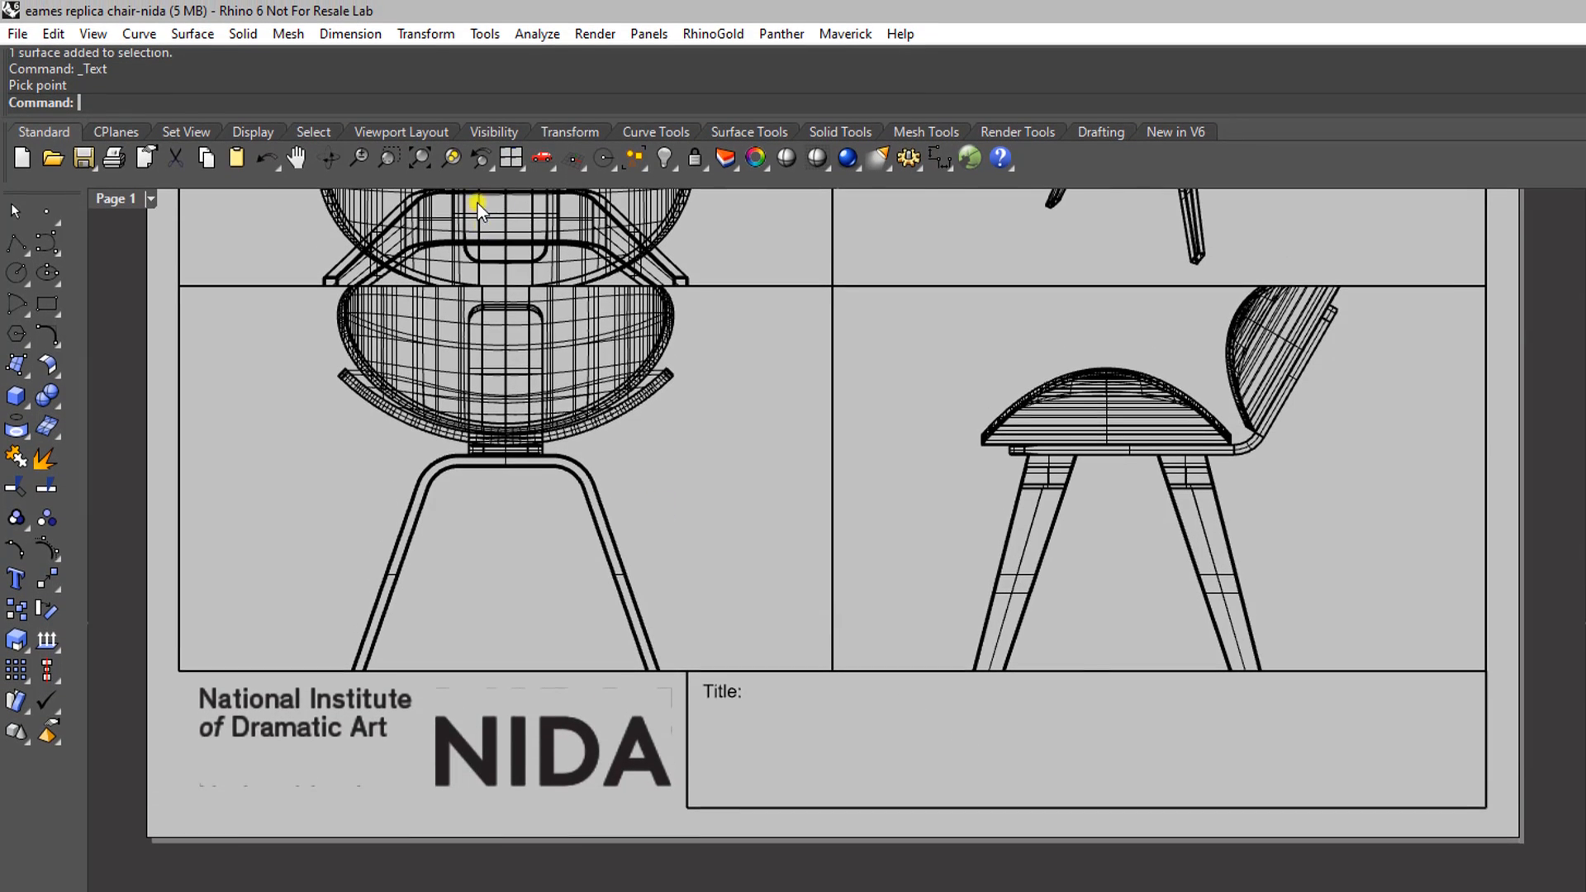
pyautogui.click(365, 33)
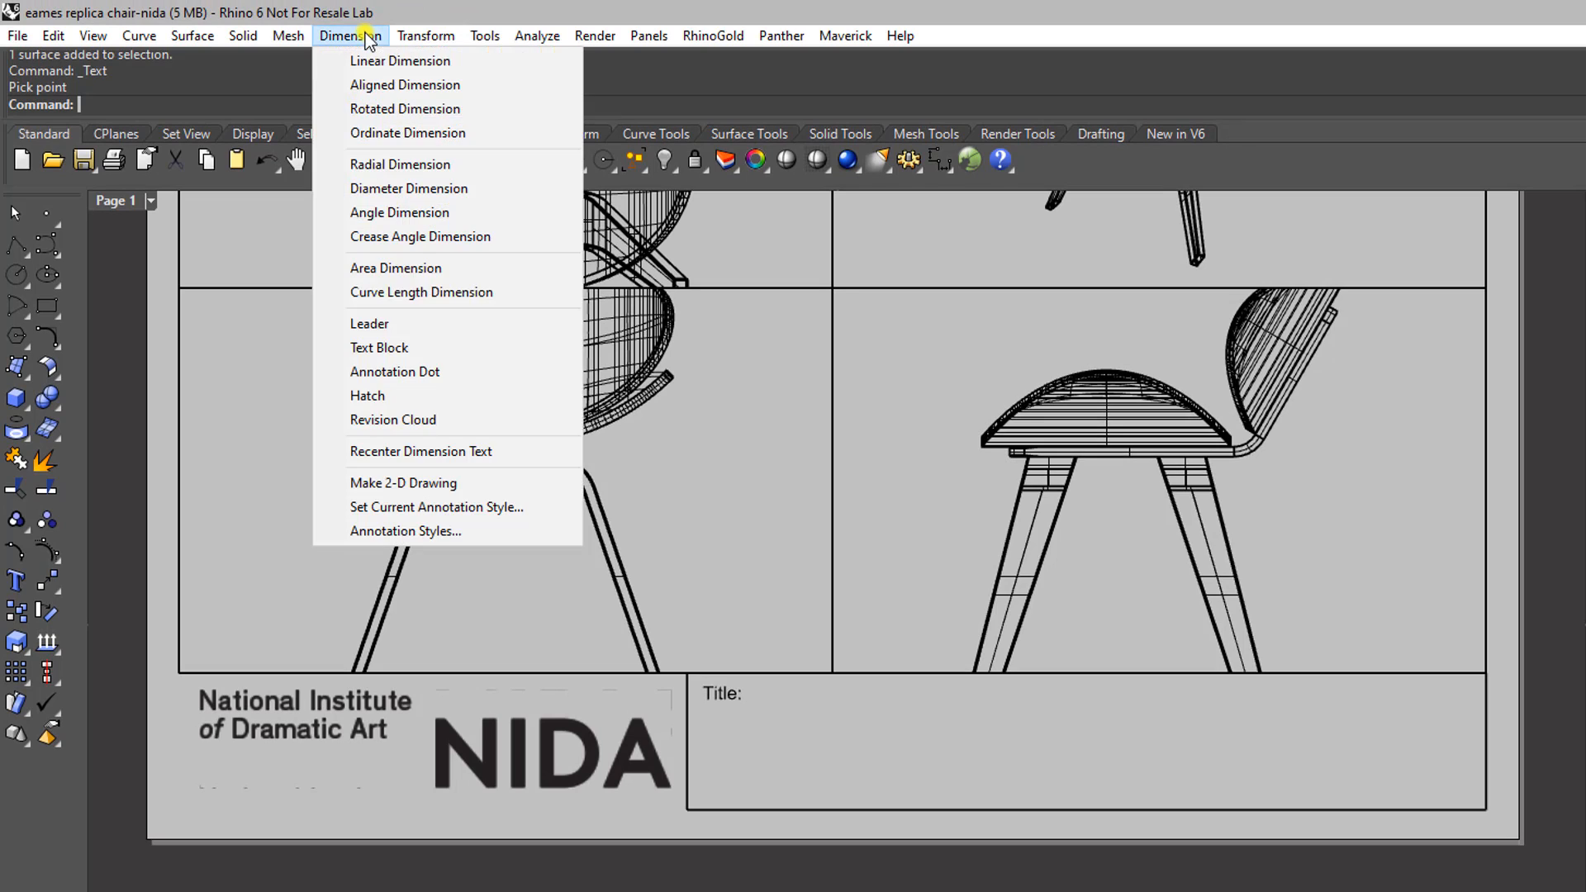
pyautogui.click(417, 347)
pyautogui.click(732, 715)
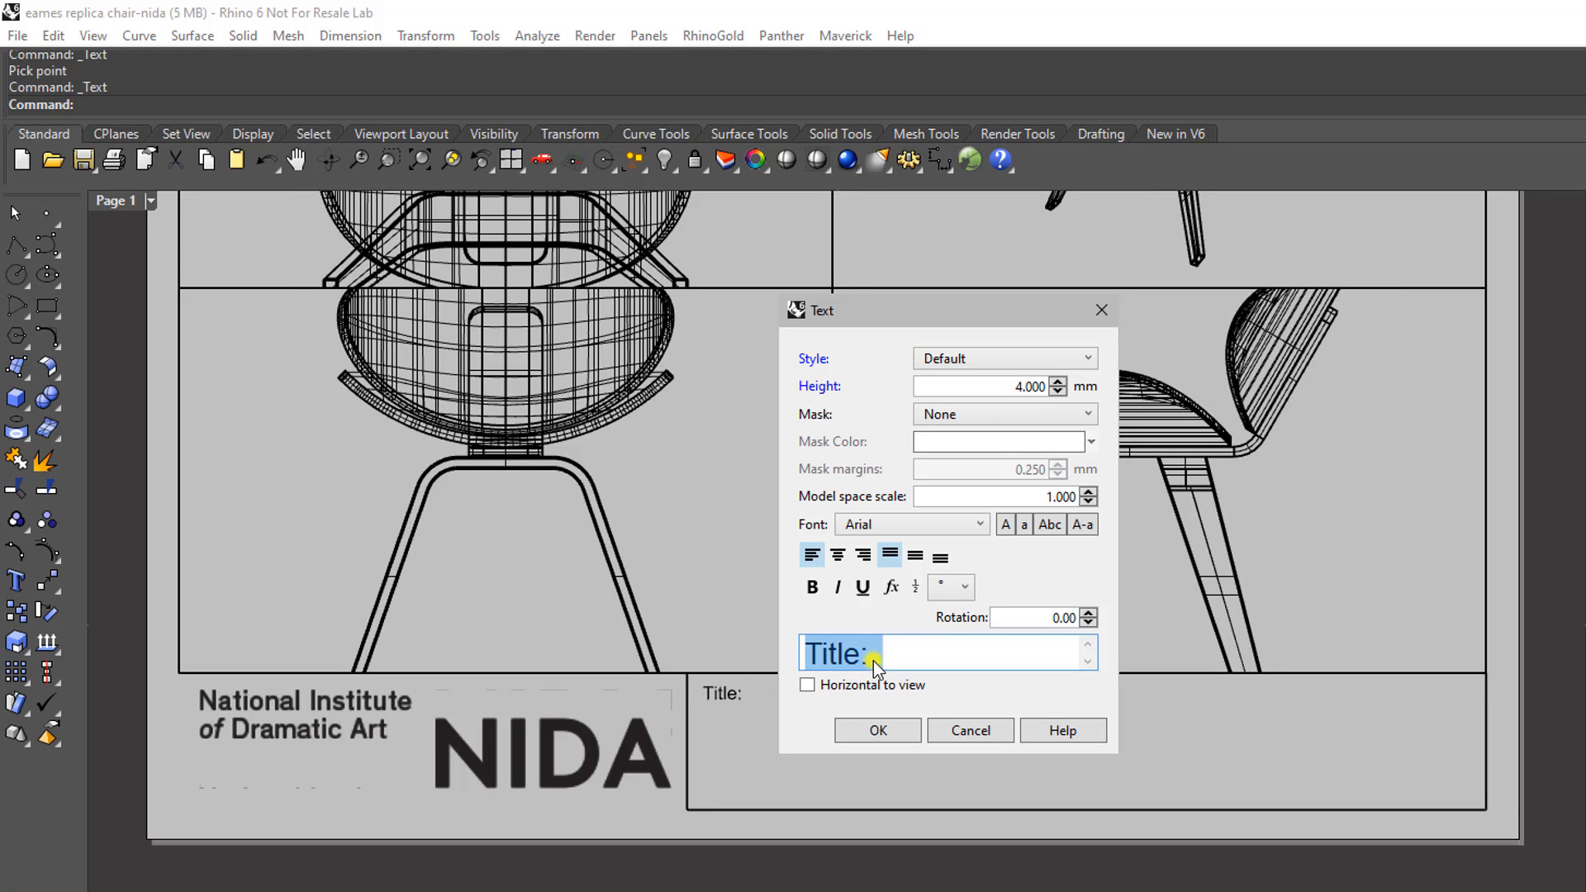
pyautogui.moveTo(874, 660); pyautogui.dragTo(737, 656)
pyautogui.press('BackSpace')
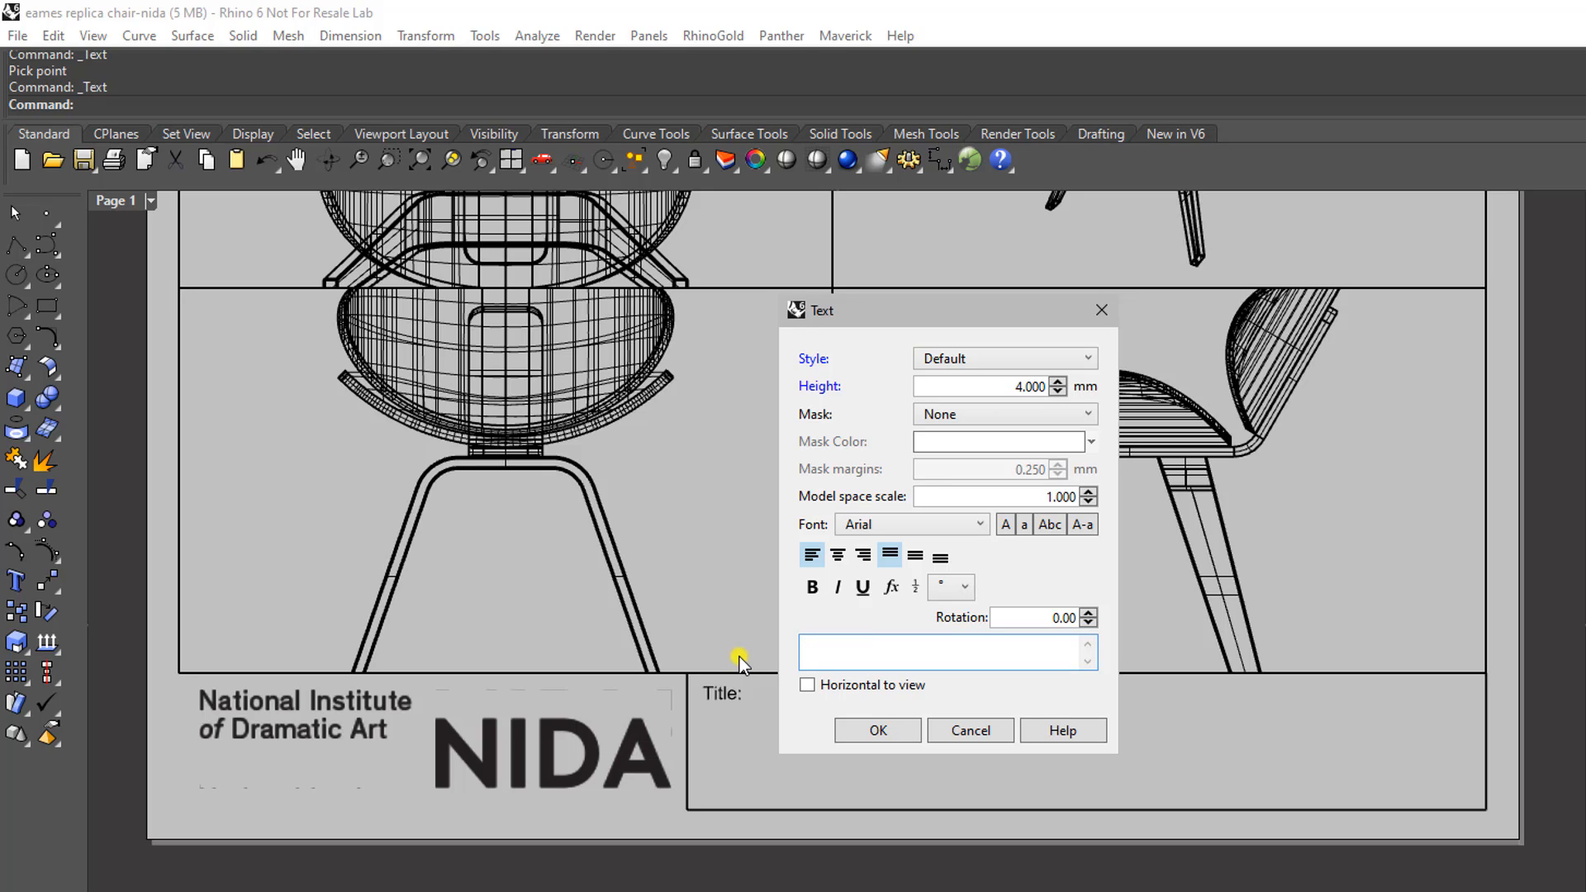
pyautogui.write('Date:')
pyautogui.click(873, 731)
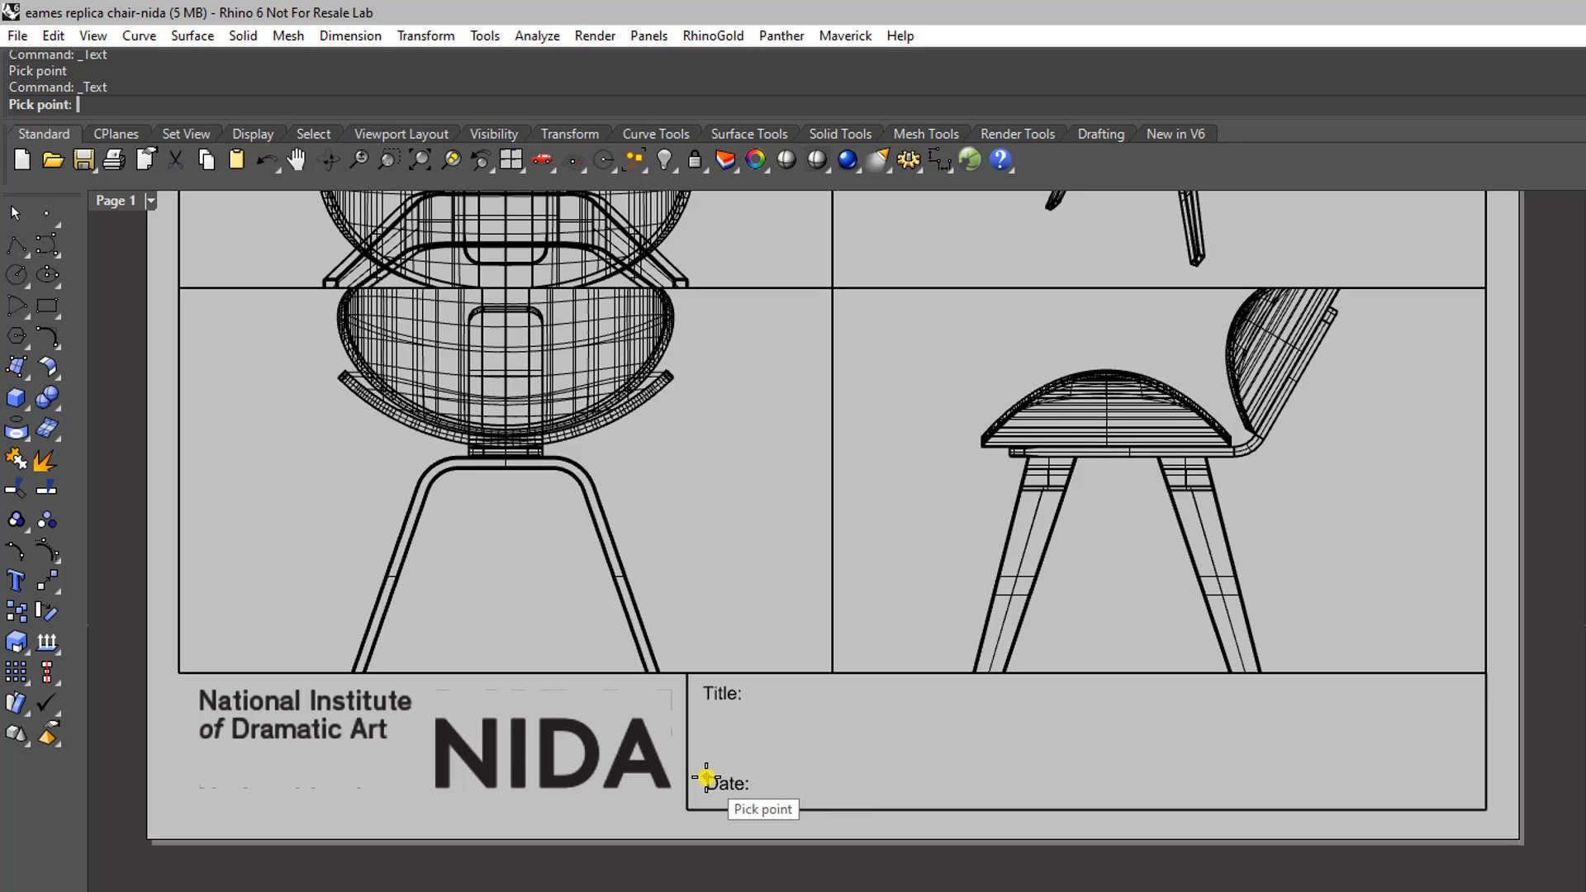
pyautogui.scroll(2, 708, 776)
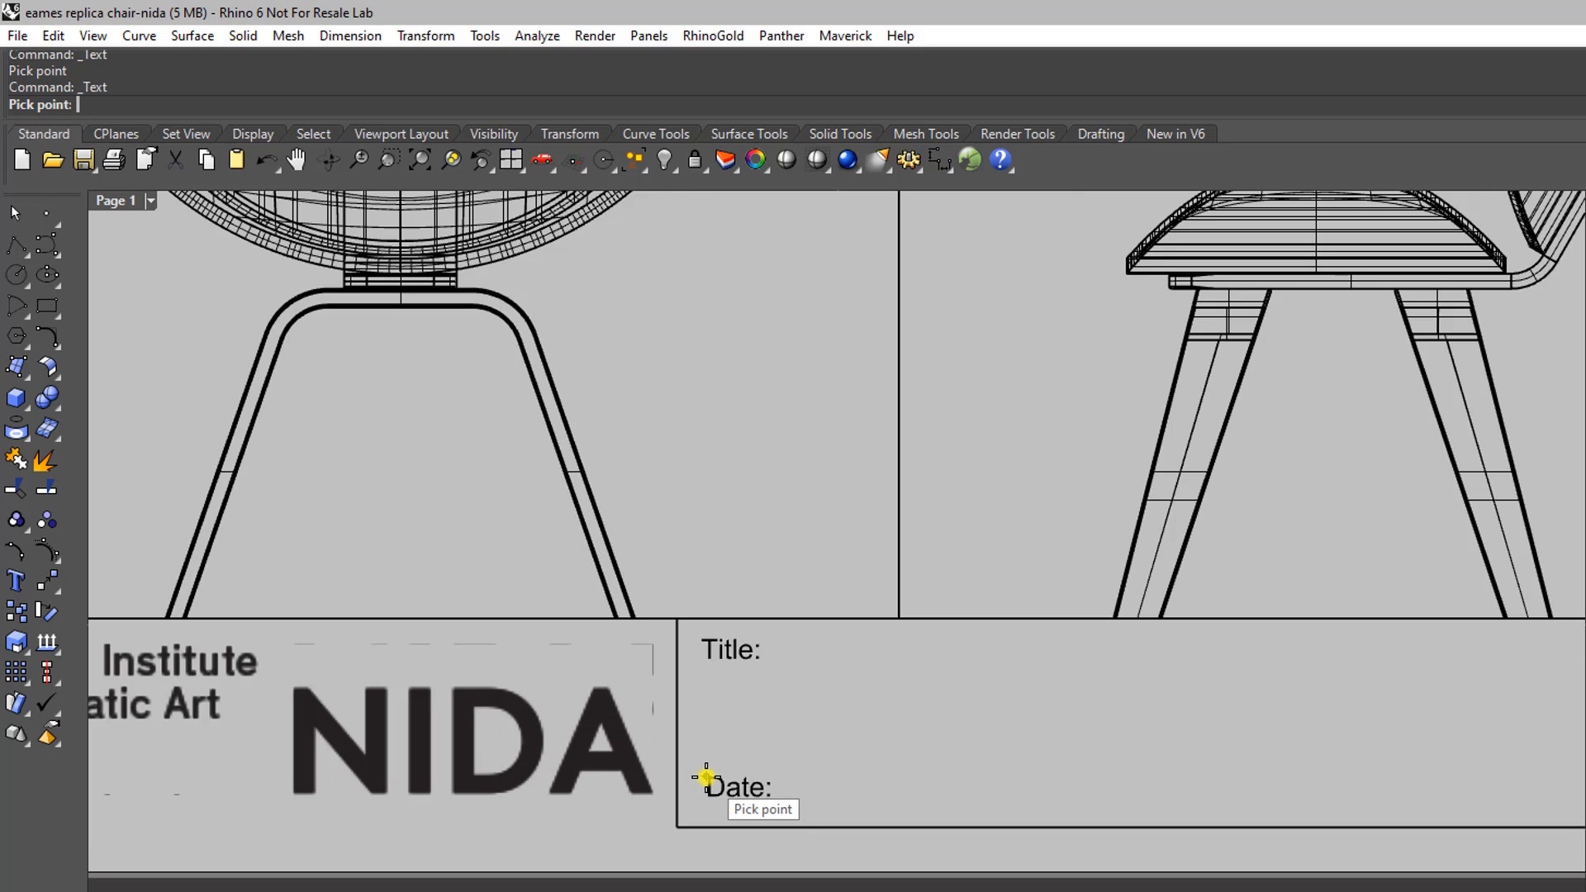
pyautogui.click(707, 776)
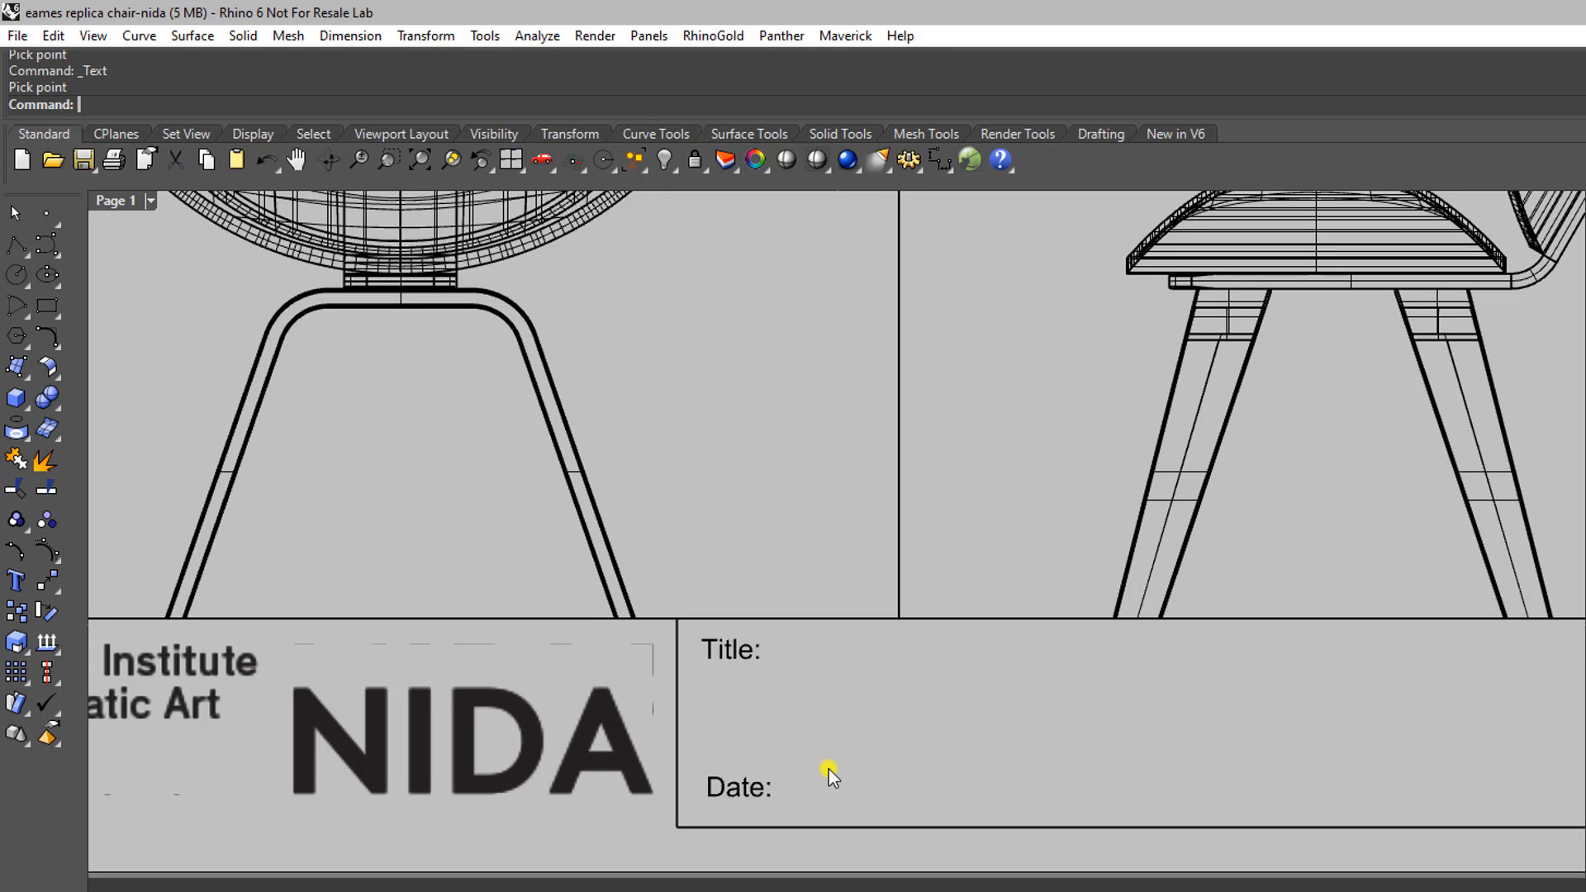
# Step: Duplicate the Date: text and move the copy horizontally to just right of the original in the title block
pyautogui.scroll(-3, 836, 767)
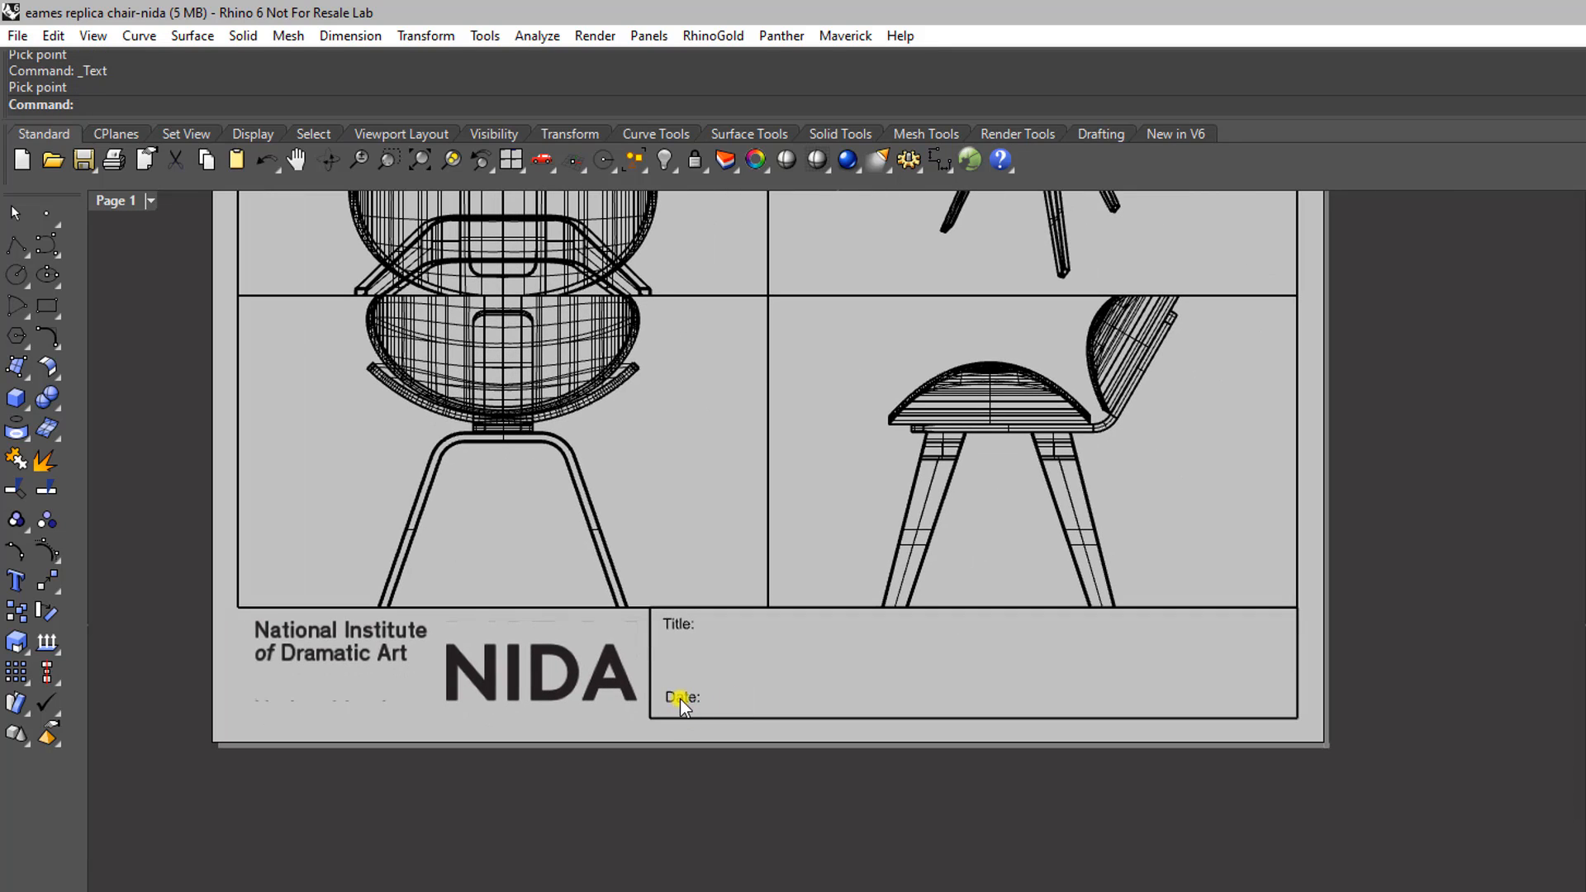
pyautogui.click(681, 699)
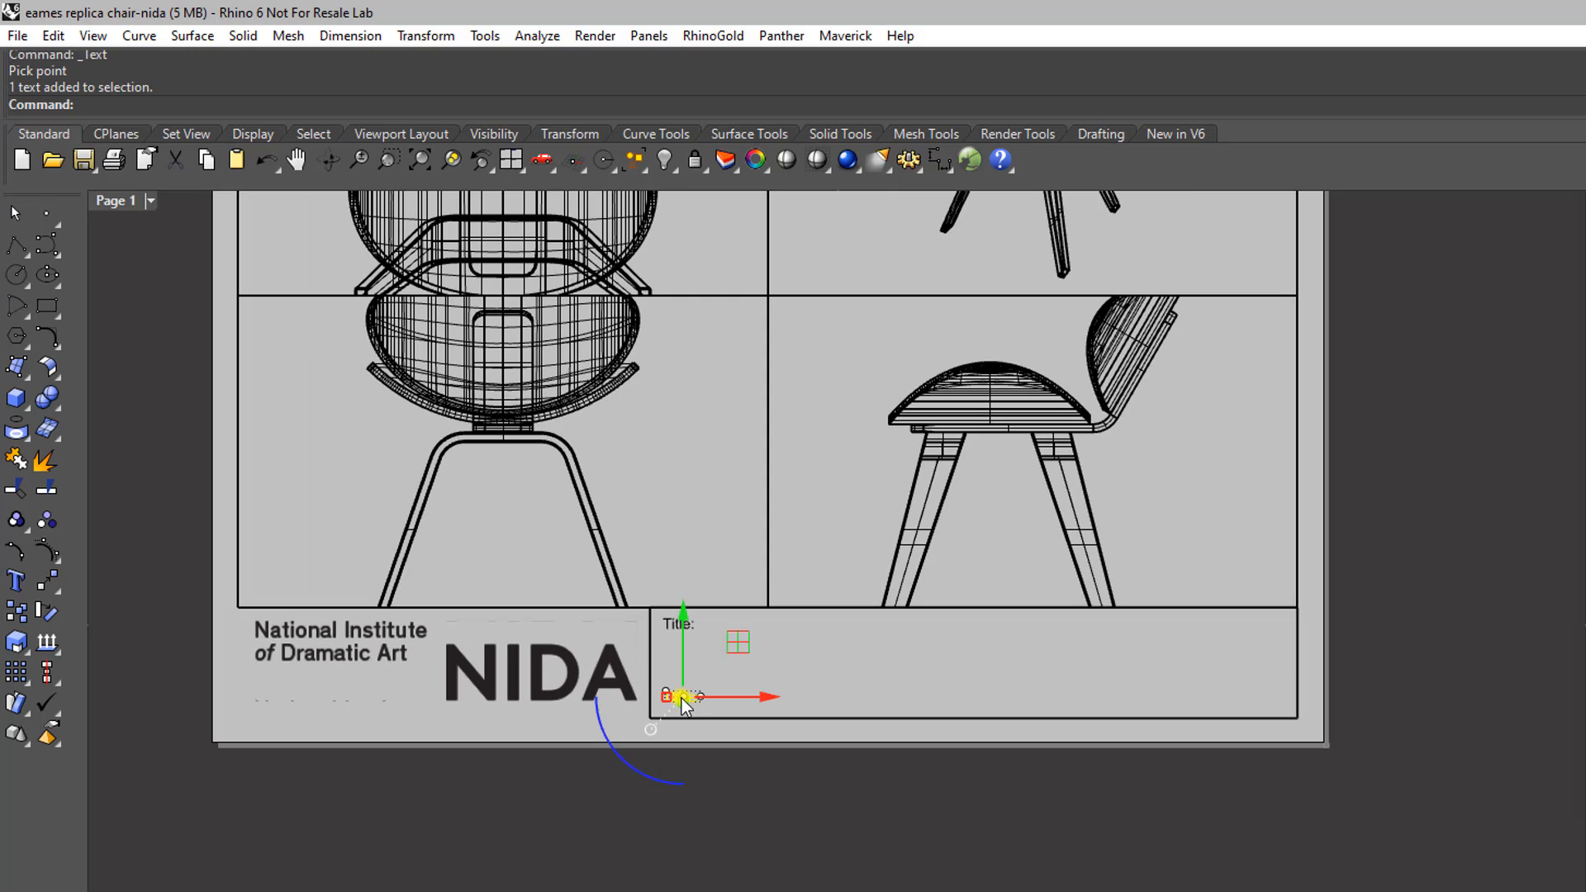
pyautogui.hotkey('ctrl', 'c')
pyautogui.hotkey('ctrl', 'v')
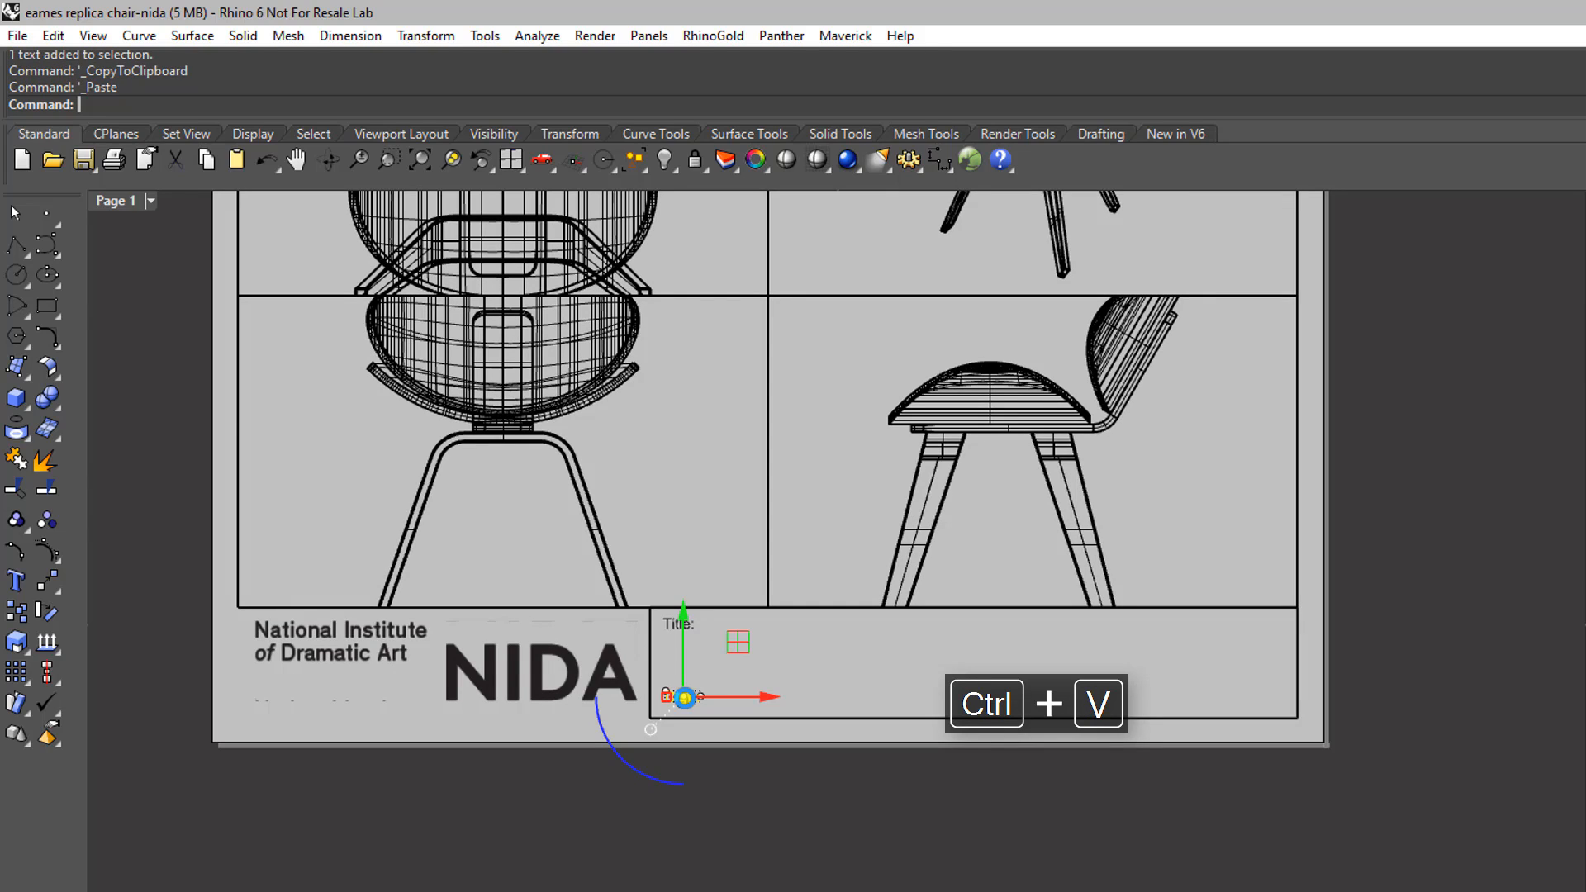
pyautogui.moveTo(766, 699); pyautogui.dragTo(816, 701)
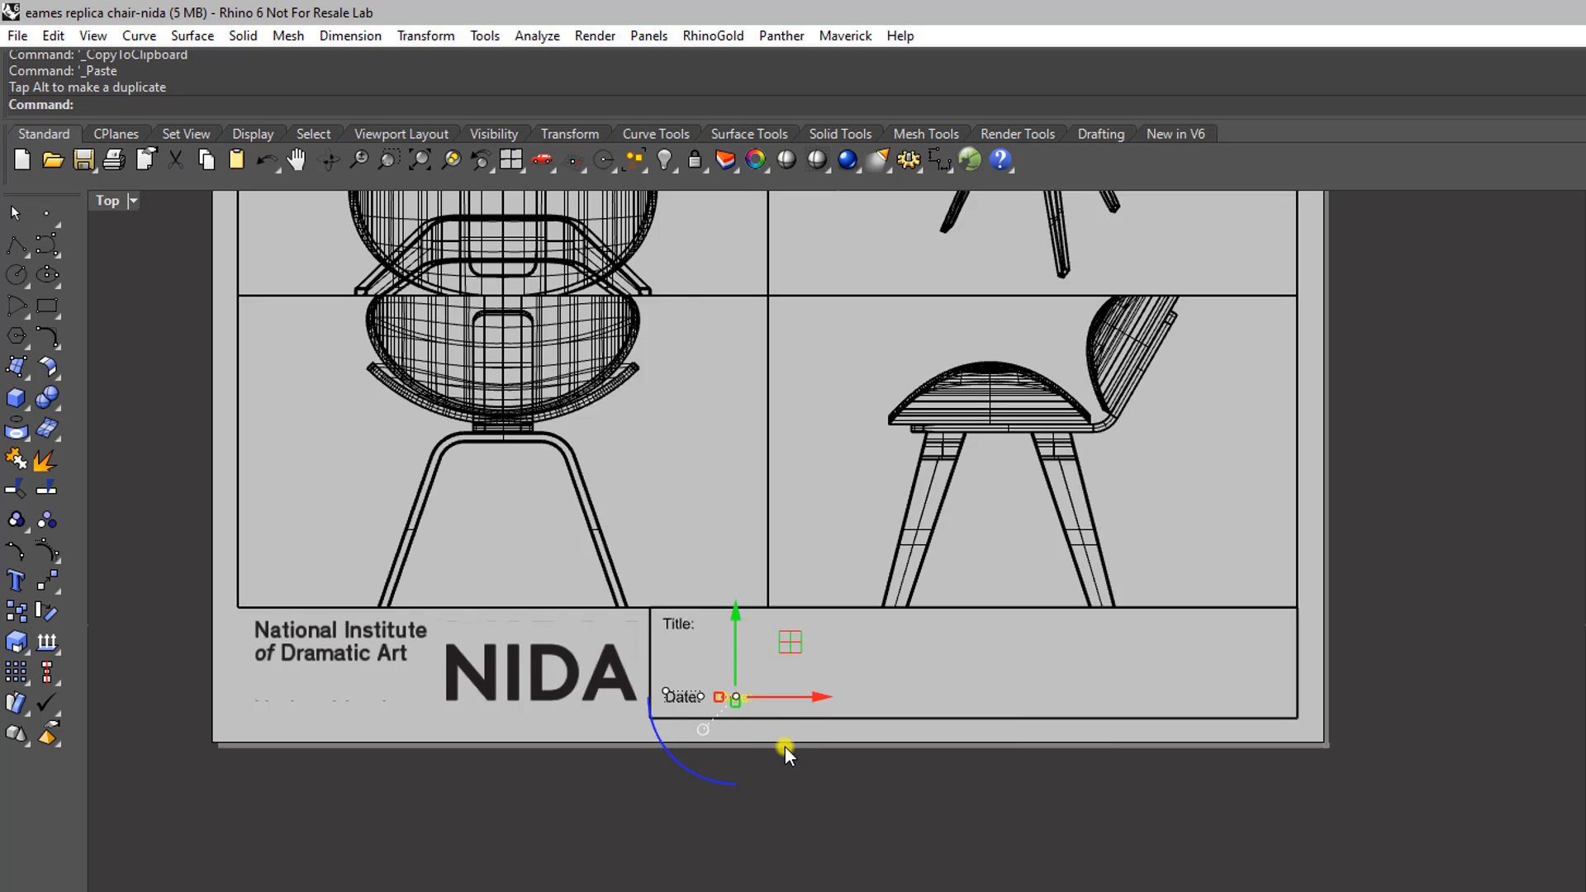
pyautogui.click(910, 683)
pyautogui.scroll(-2, 704, 715)
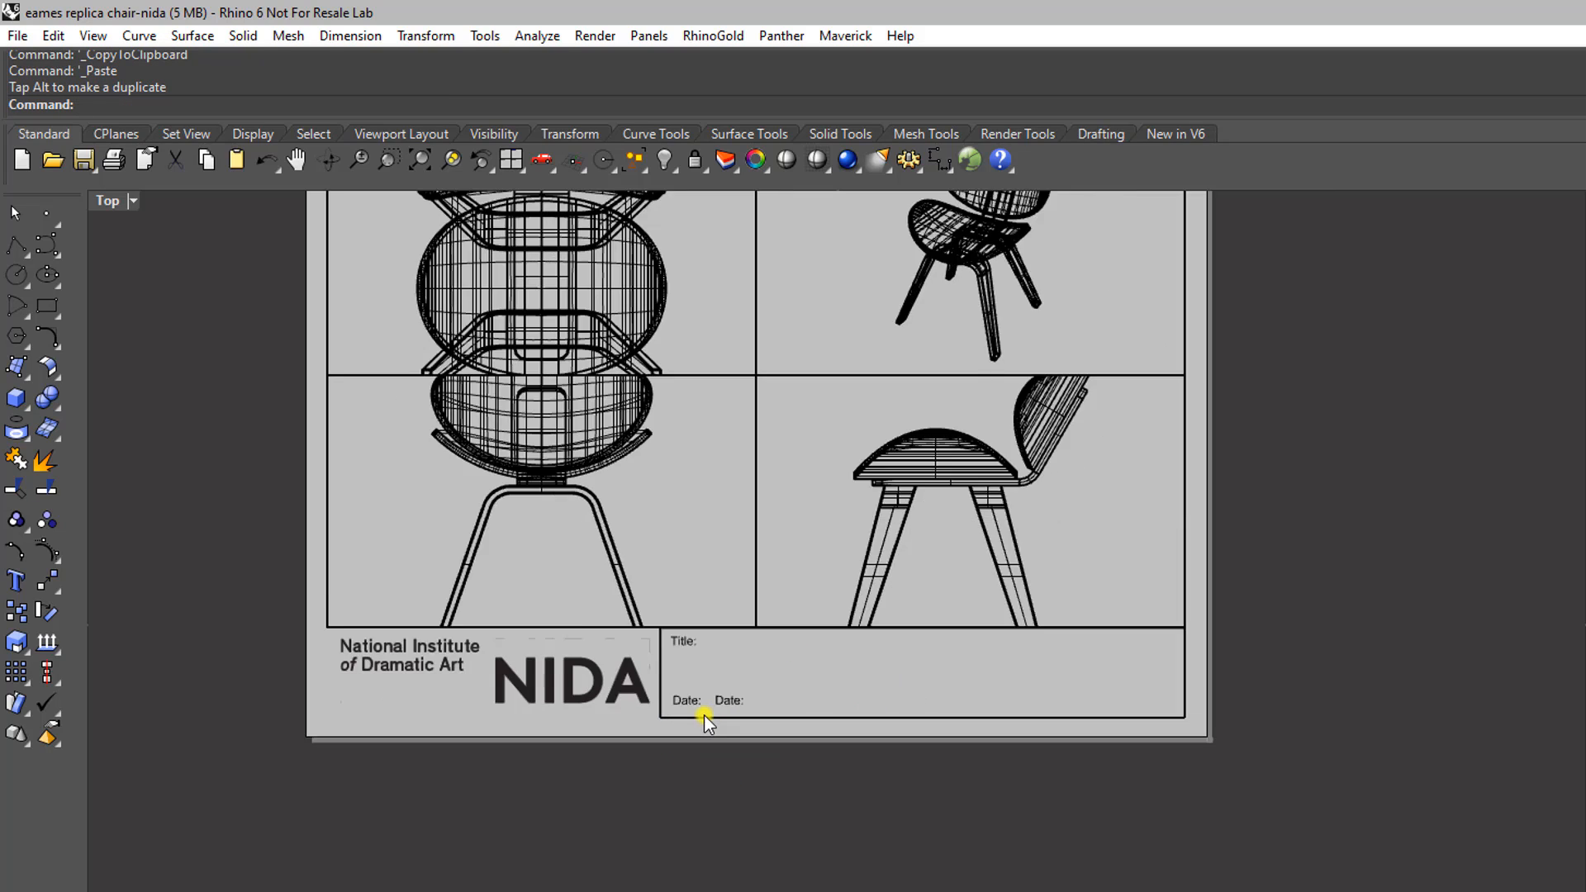
pyautogui.scroll(3, 704, 716)
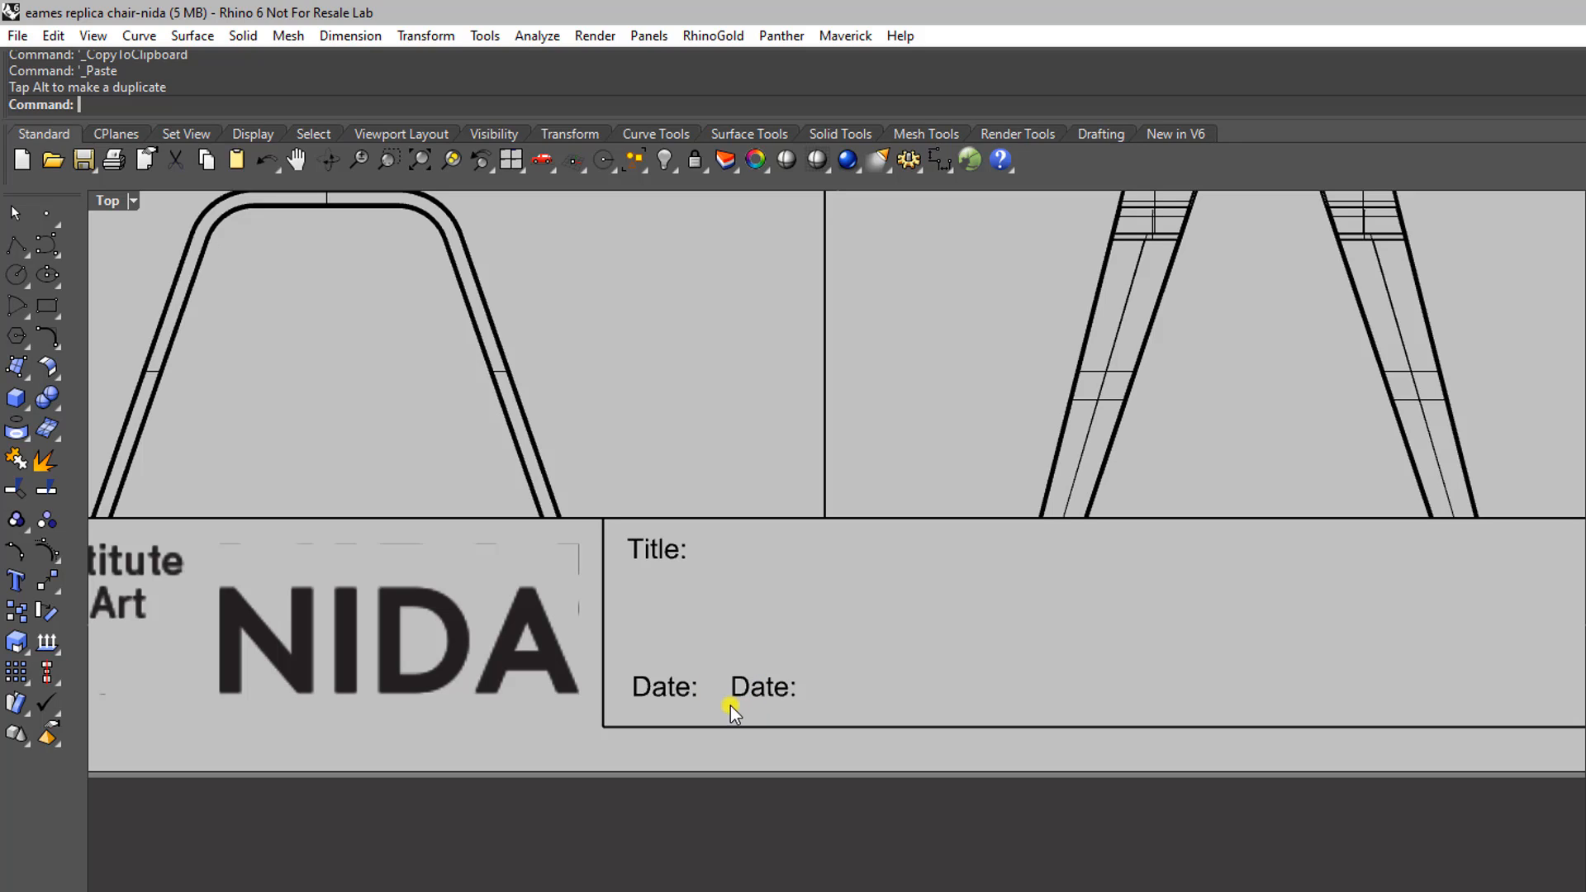
# Step: Replace the text of the copied Date: block with a current-date text field in the format d MMMM yyyy
pyautogui.doubleClick(757, 692)
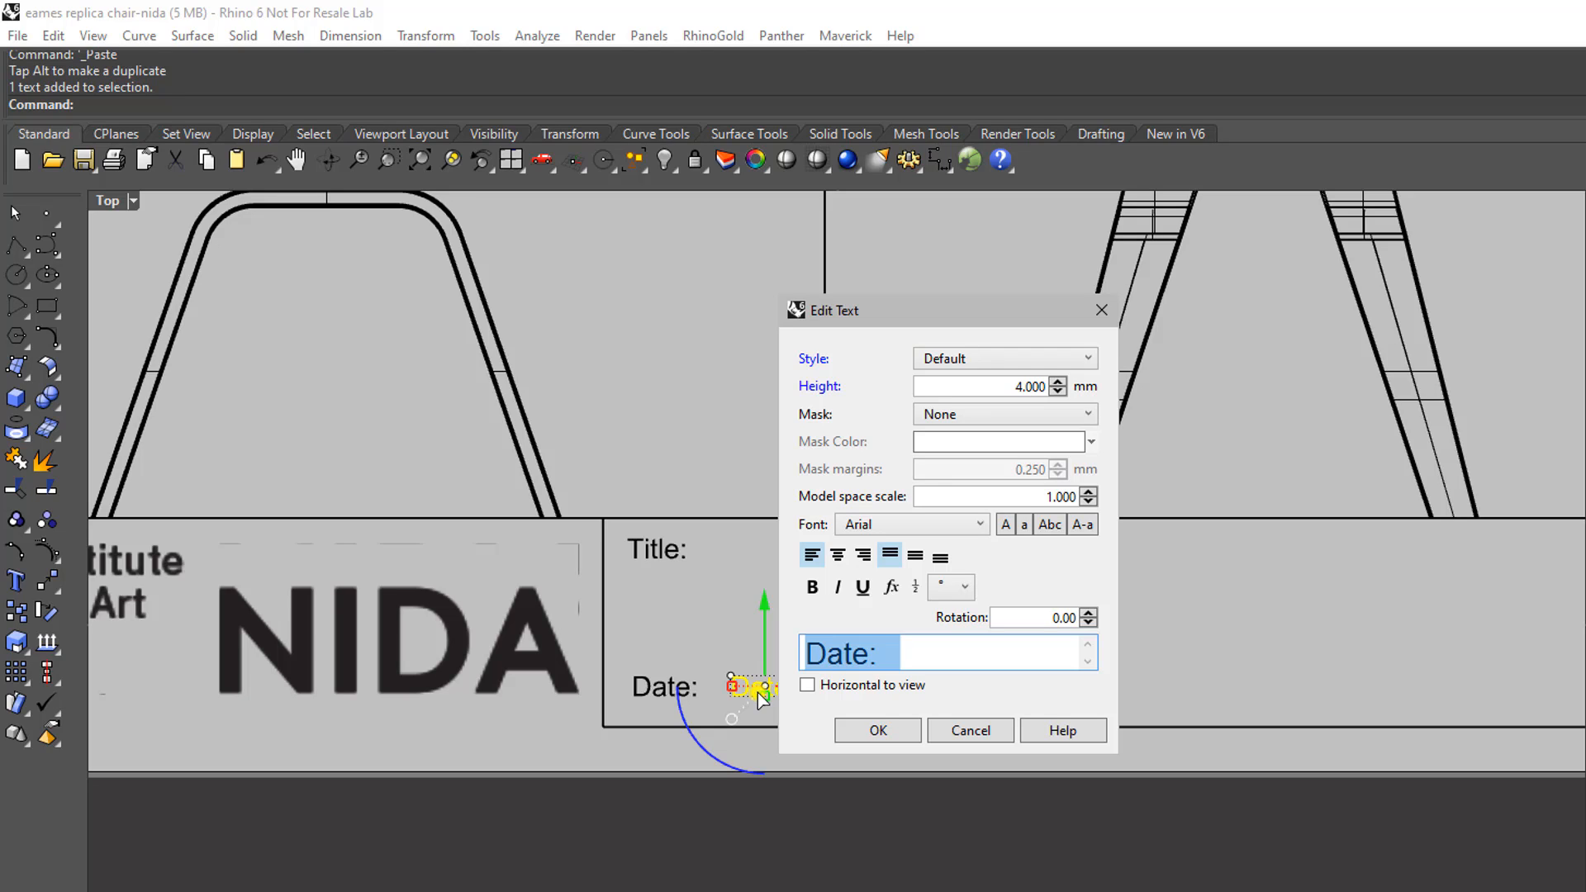
pyautogui.click(893, 588)
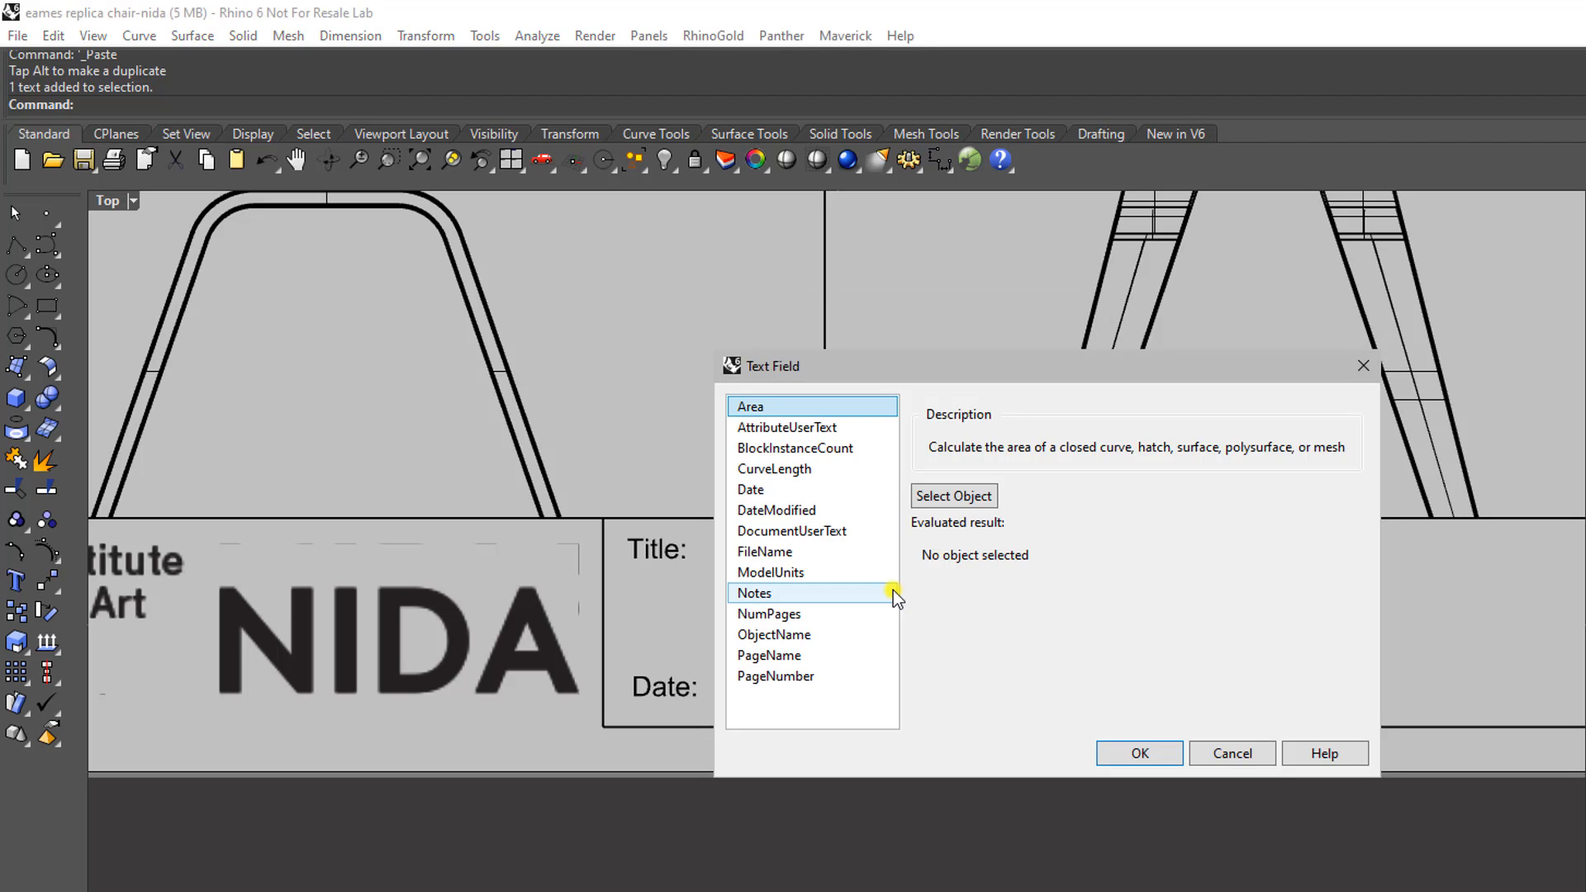
pyautogui.click(775, 492)
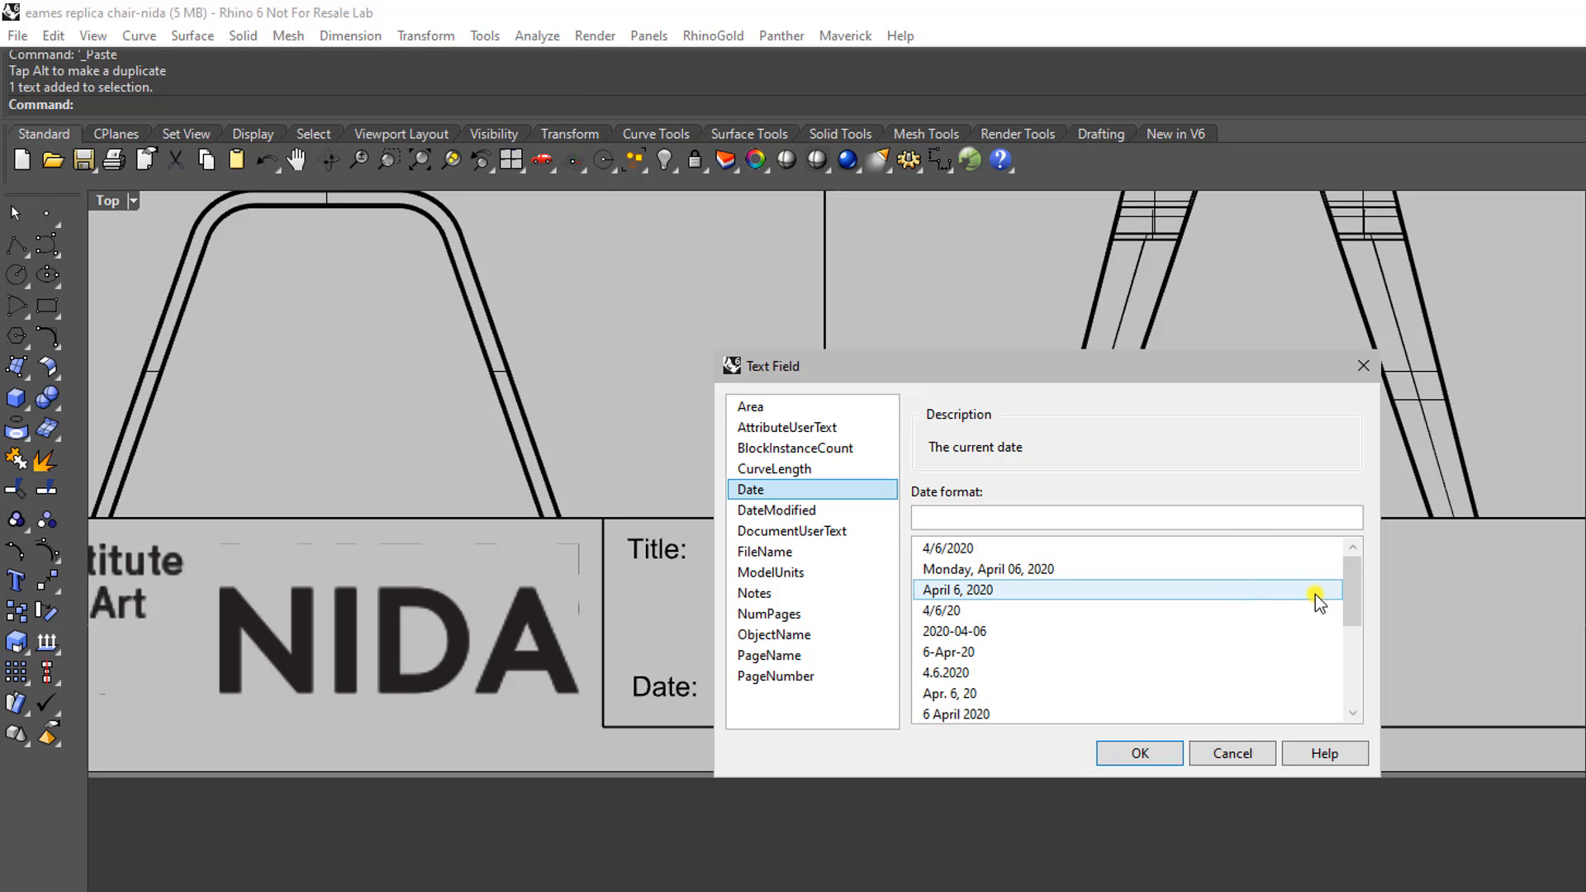
pyautogui.moveTo(1351, 596); pyautogui.dragTo(1349, 641)
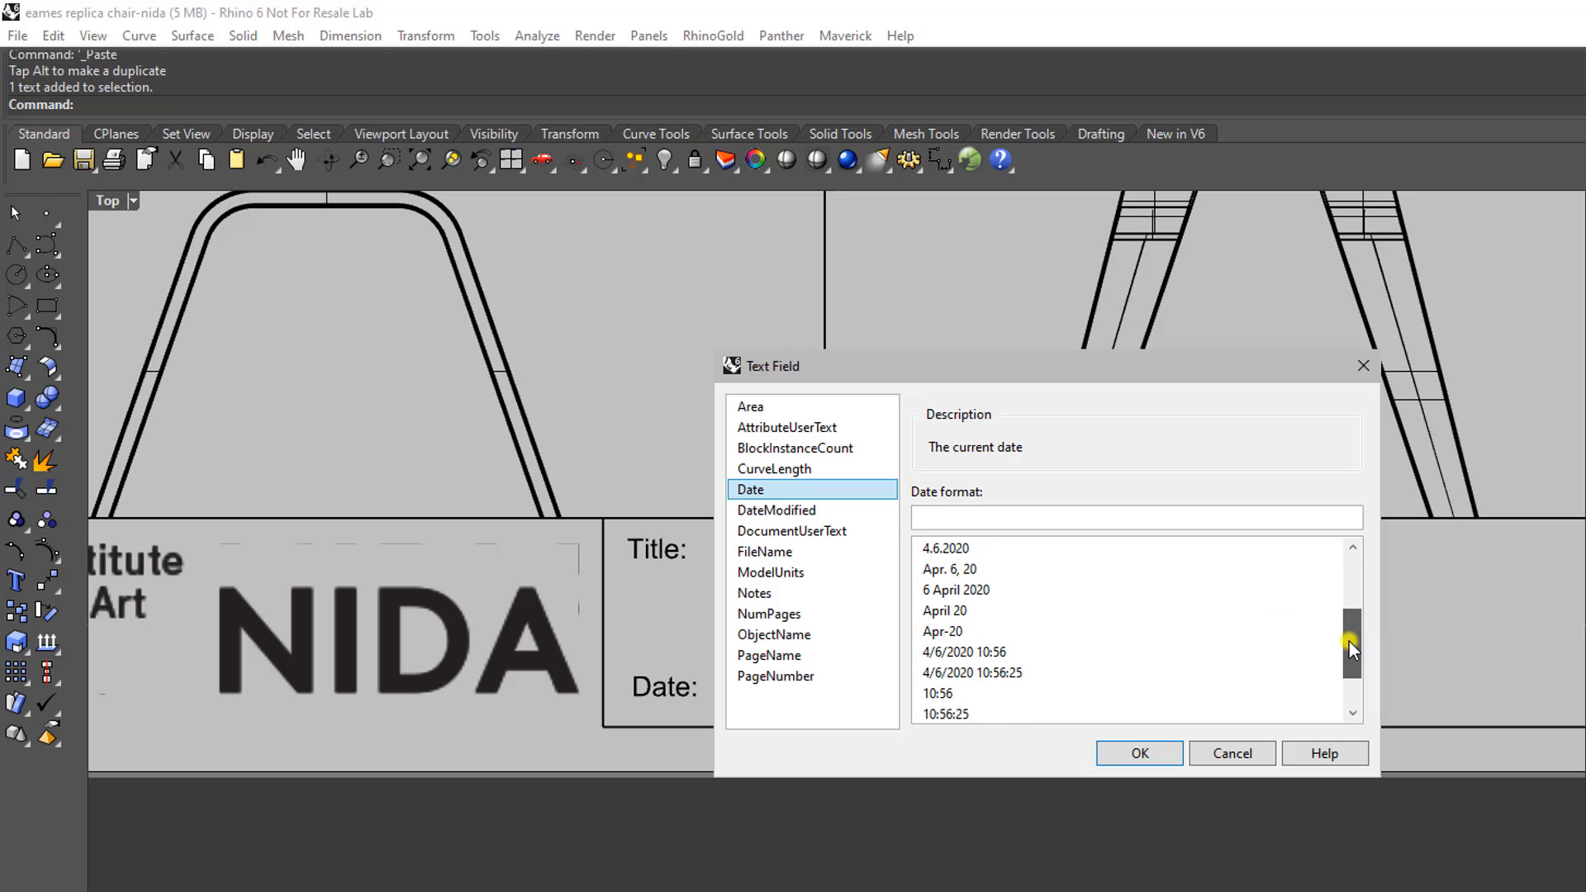
pyautogui.click(948, 590)
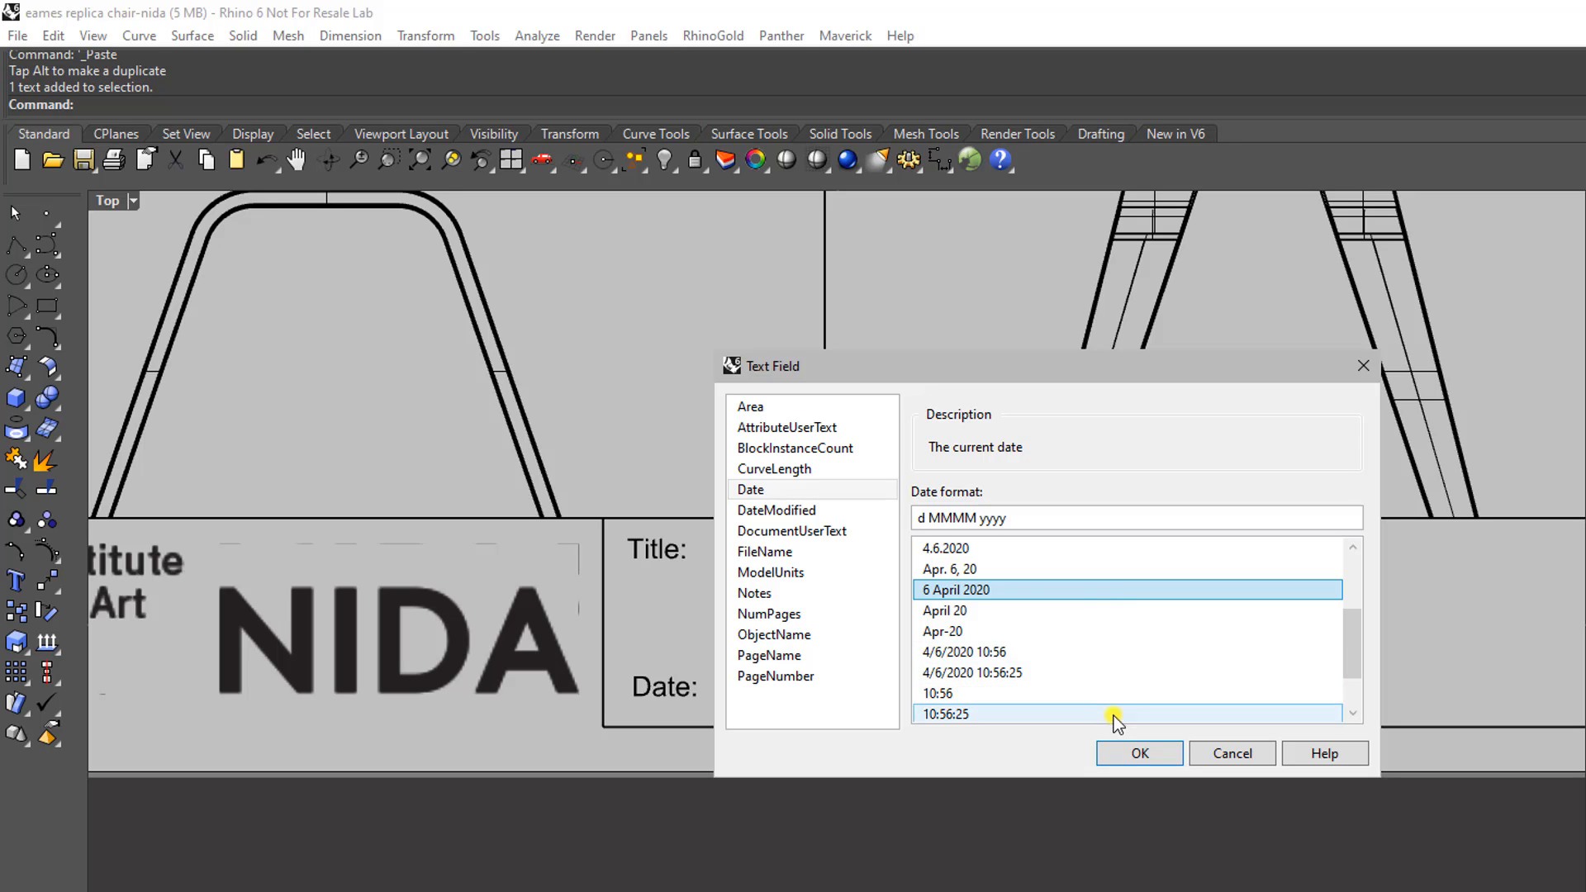
pyautogui.click(1132, 753)
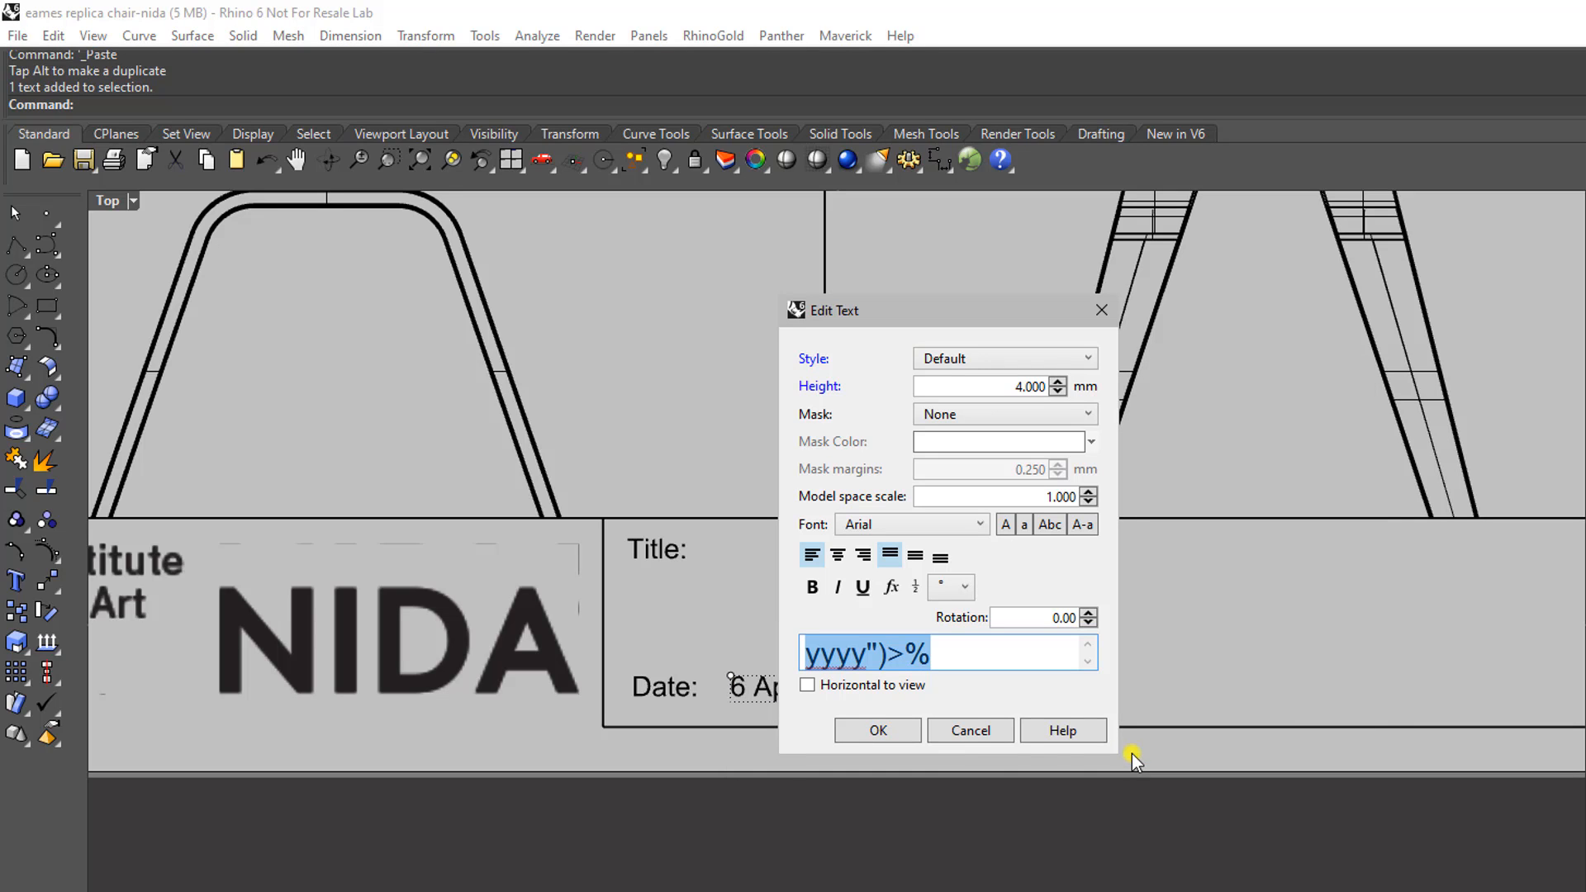
pyautogui.click(877, 730)
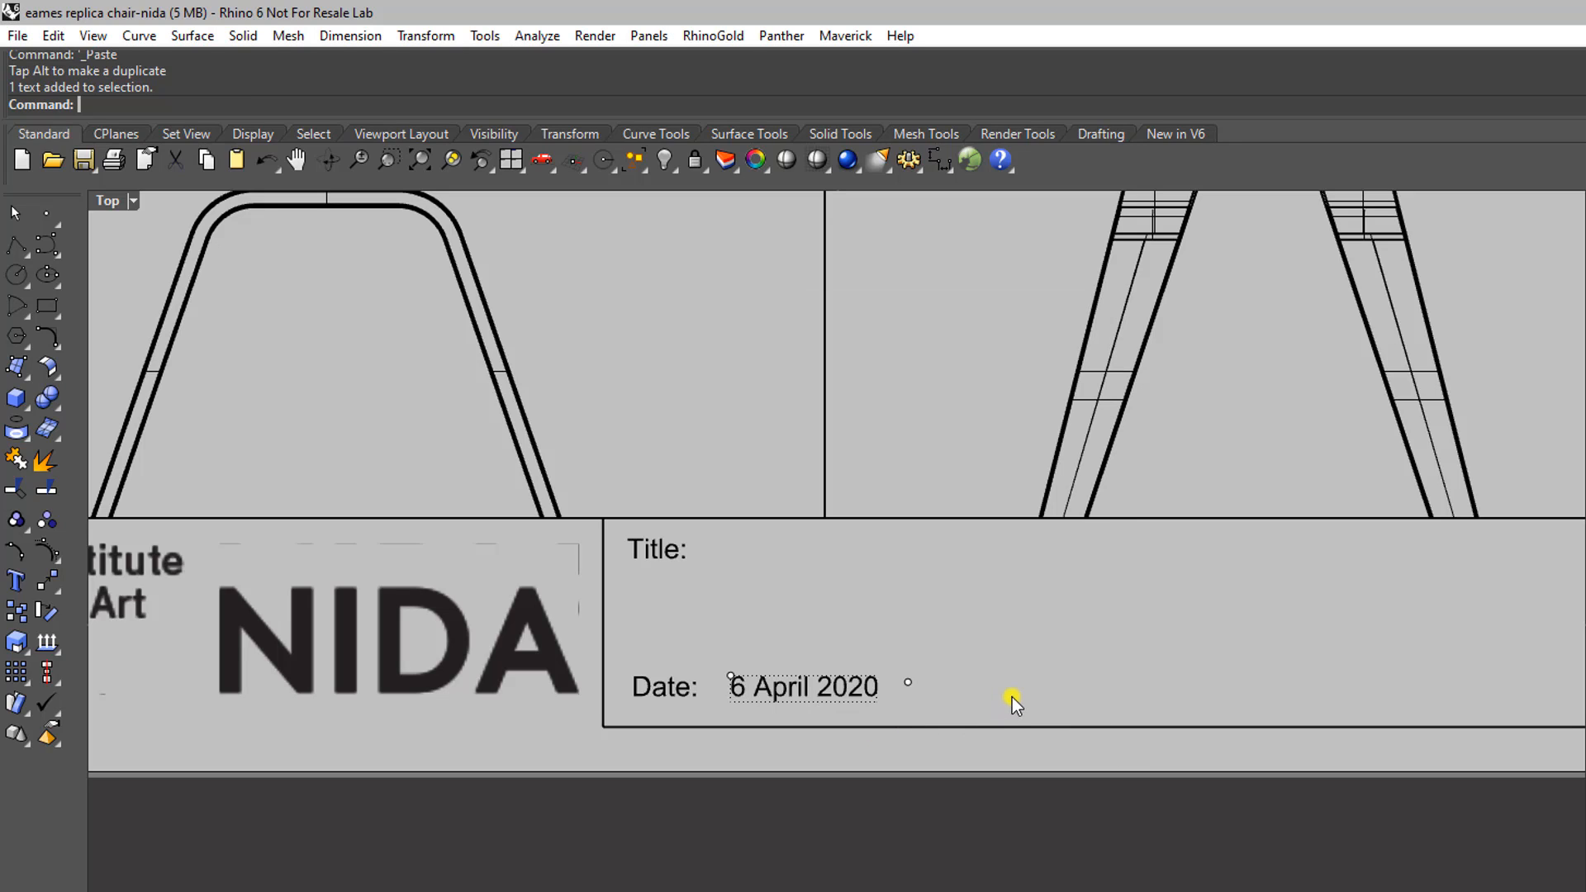
pyautogui.click(1013, 697)
# Step: Duplicate the Date: label, move the copy horizontally to the right of the date field, and change its text to "Drawn By:"
pyautogui.scroll(-2, 845, 692)
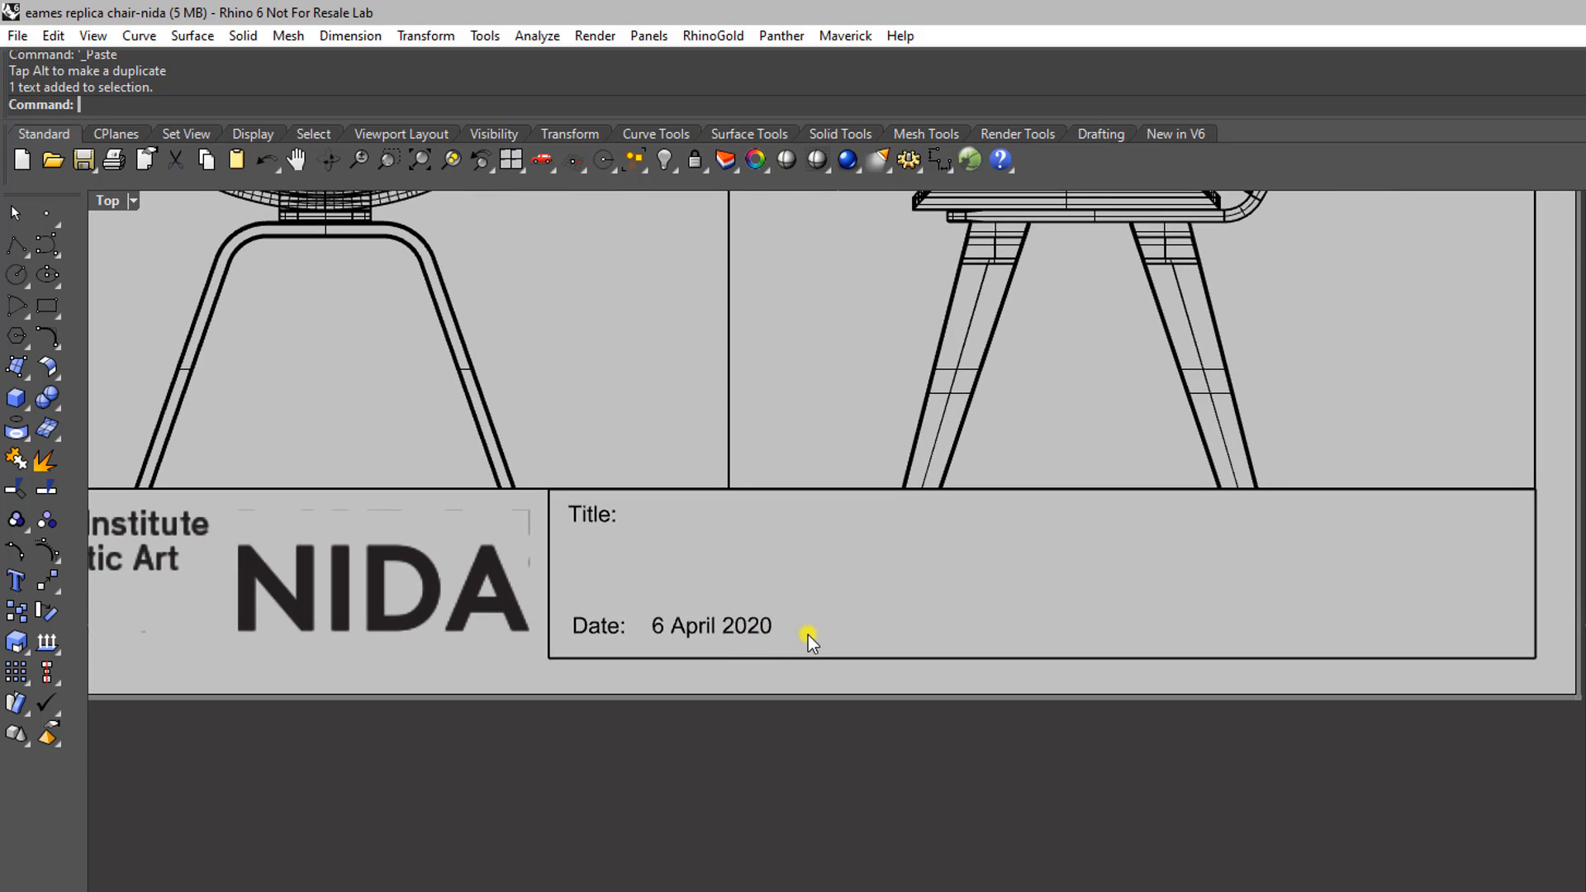
pyautogui.click(593, 625)
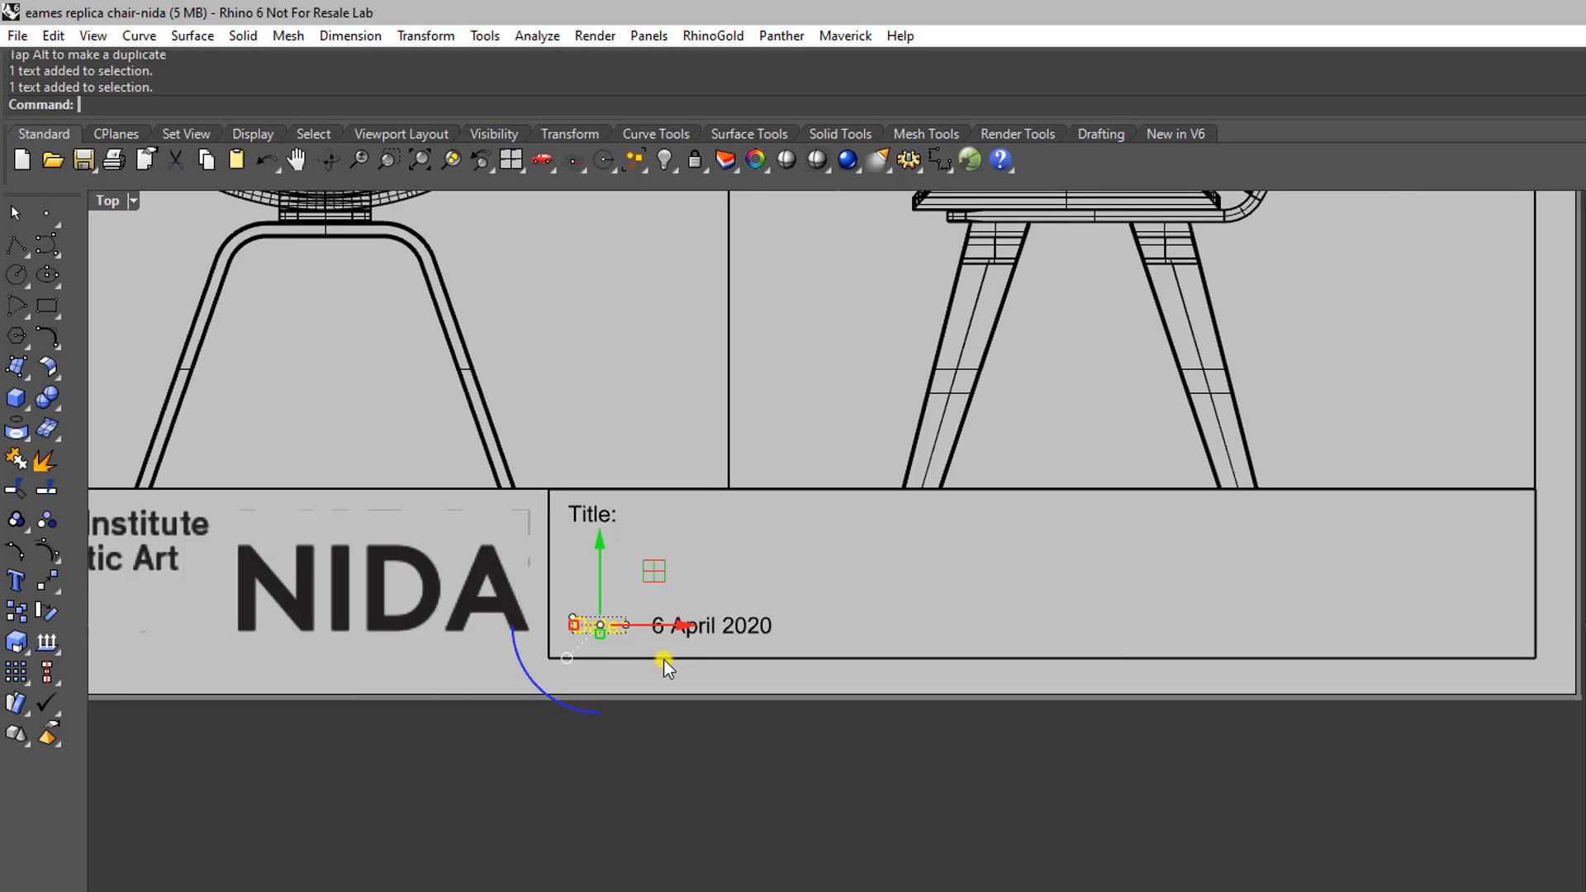
pyautogui.hotkey('ctrl', 'c')
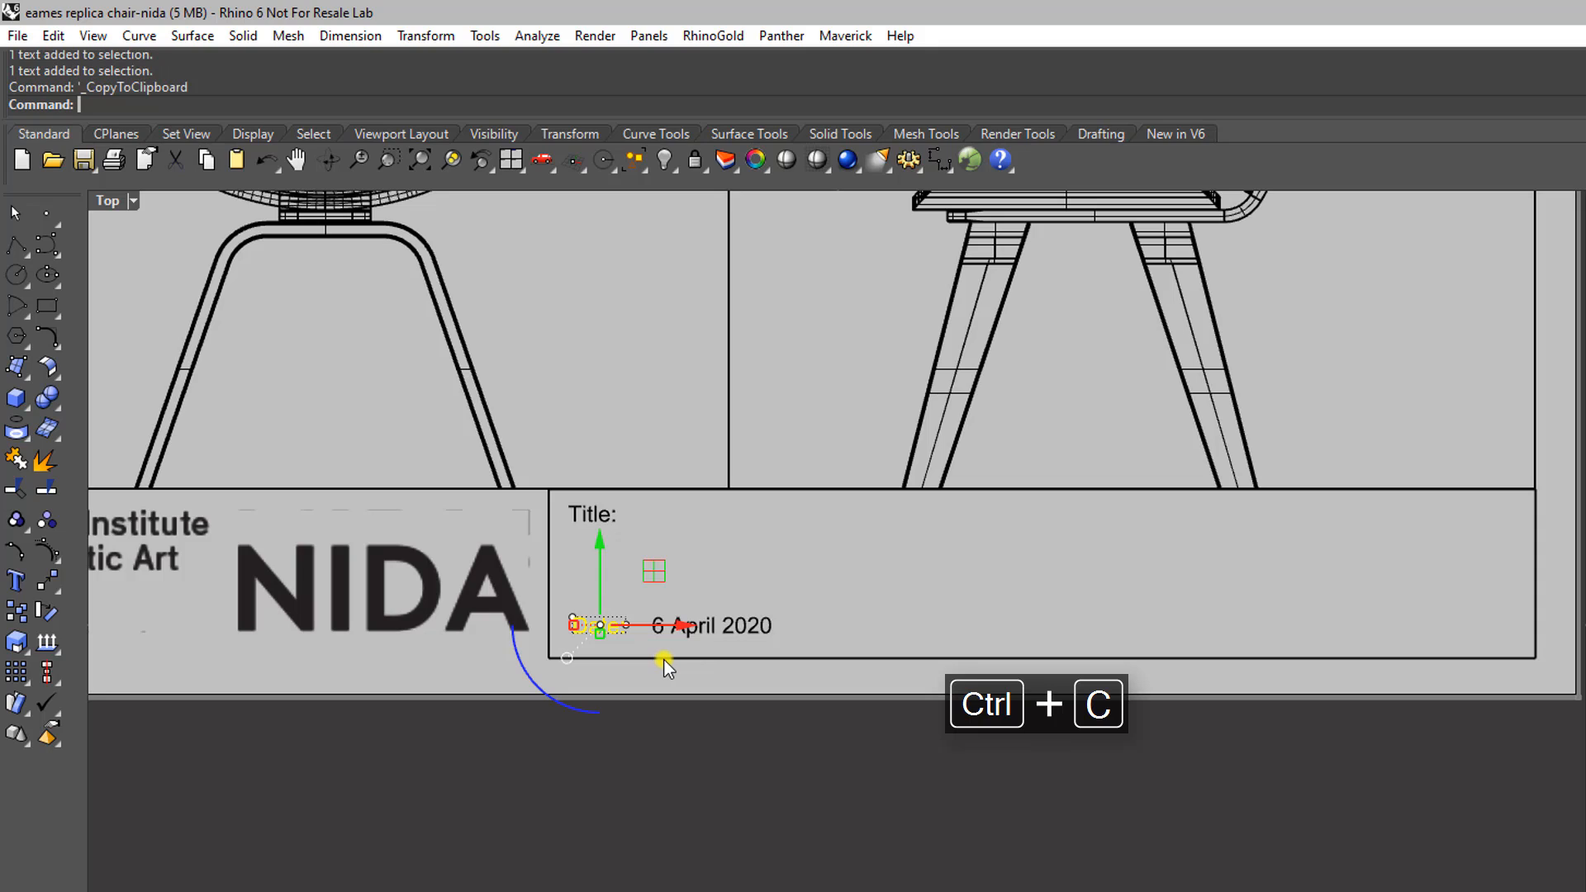
pyautogui.hotkey('ctrl', 'v')
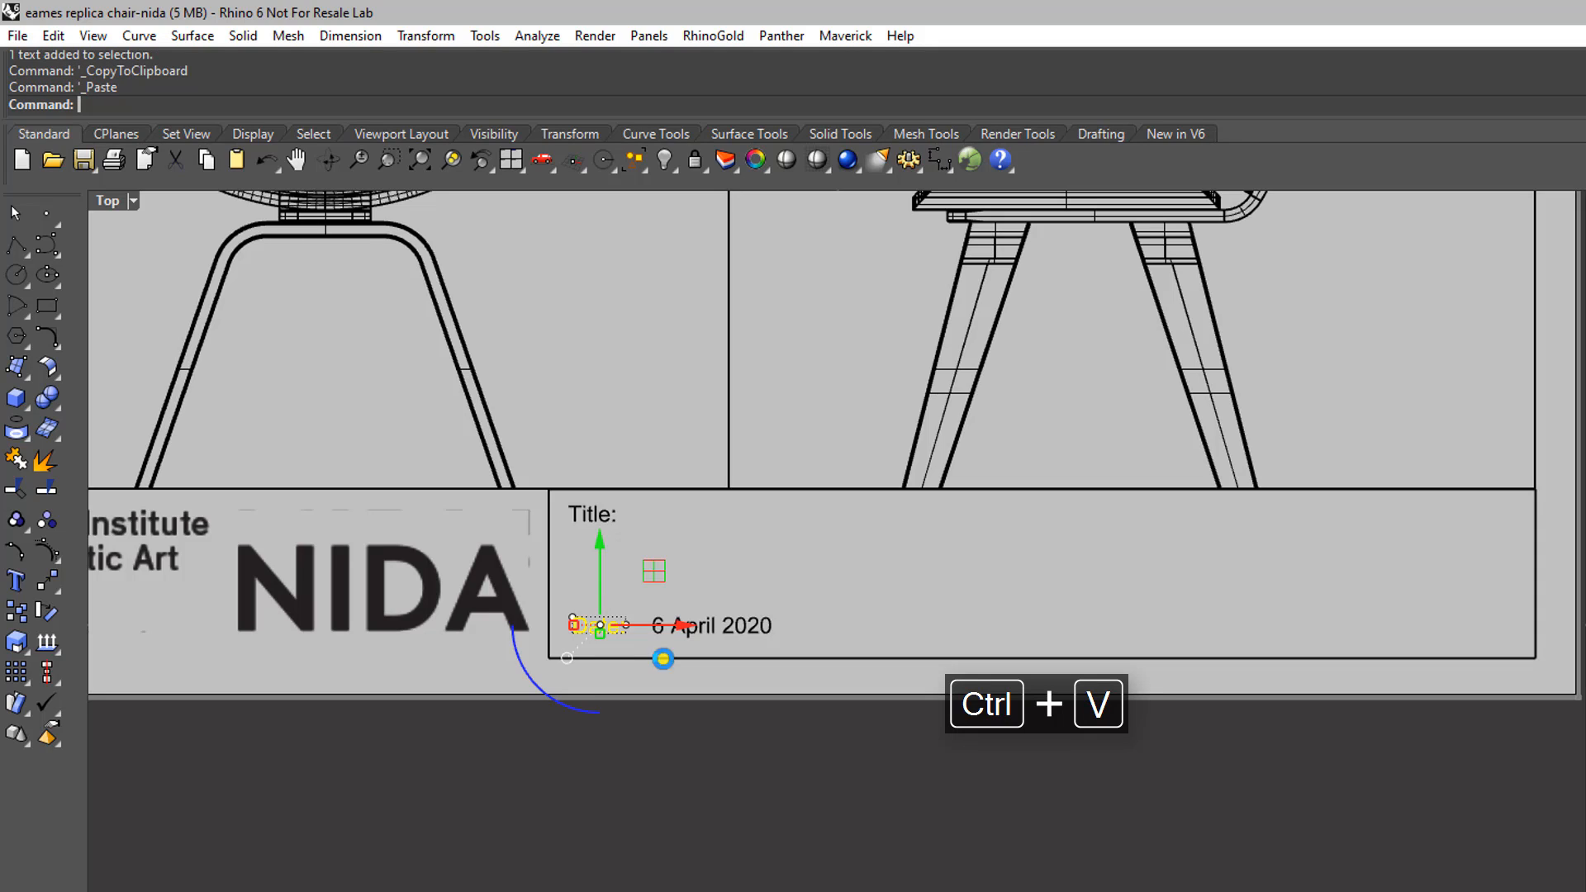
pyautogui.moveTo(688, 625); pyautogui.dragTo(956, 633)
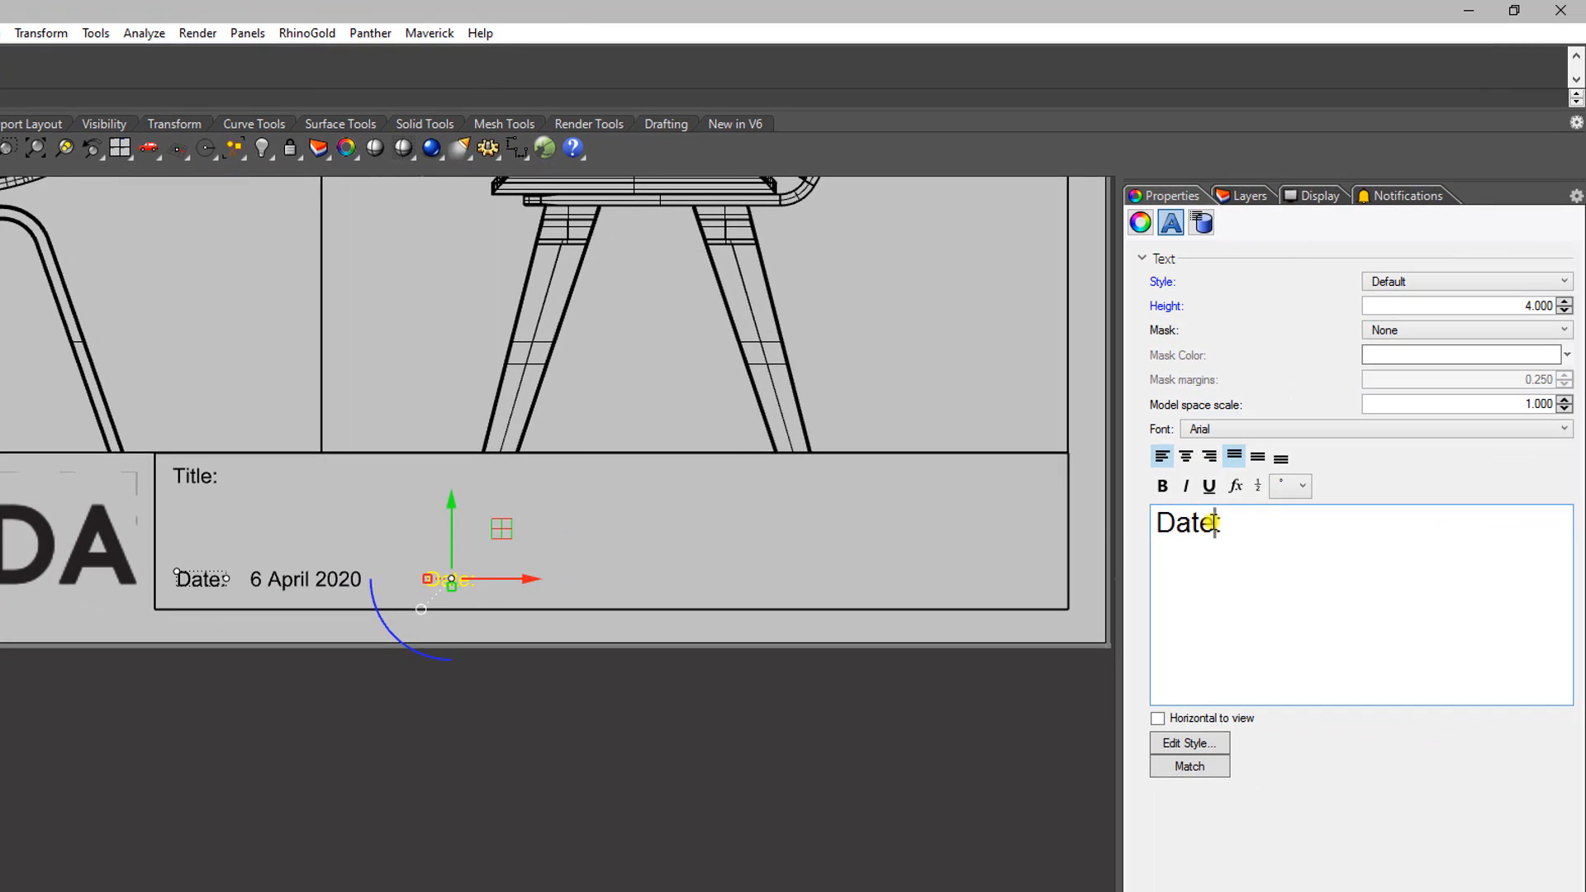
pyautogui.moveTo(1250, 527); pyautogui.dragTo(1149, 531)
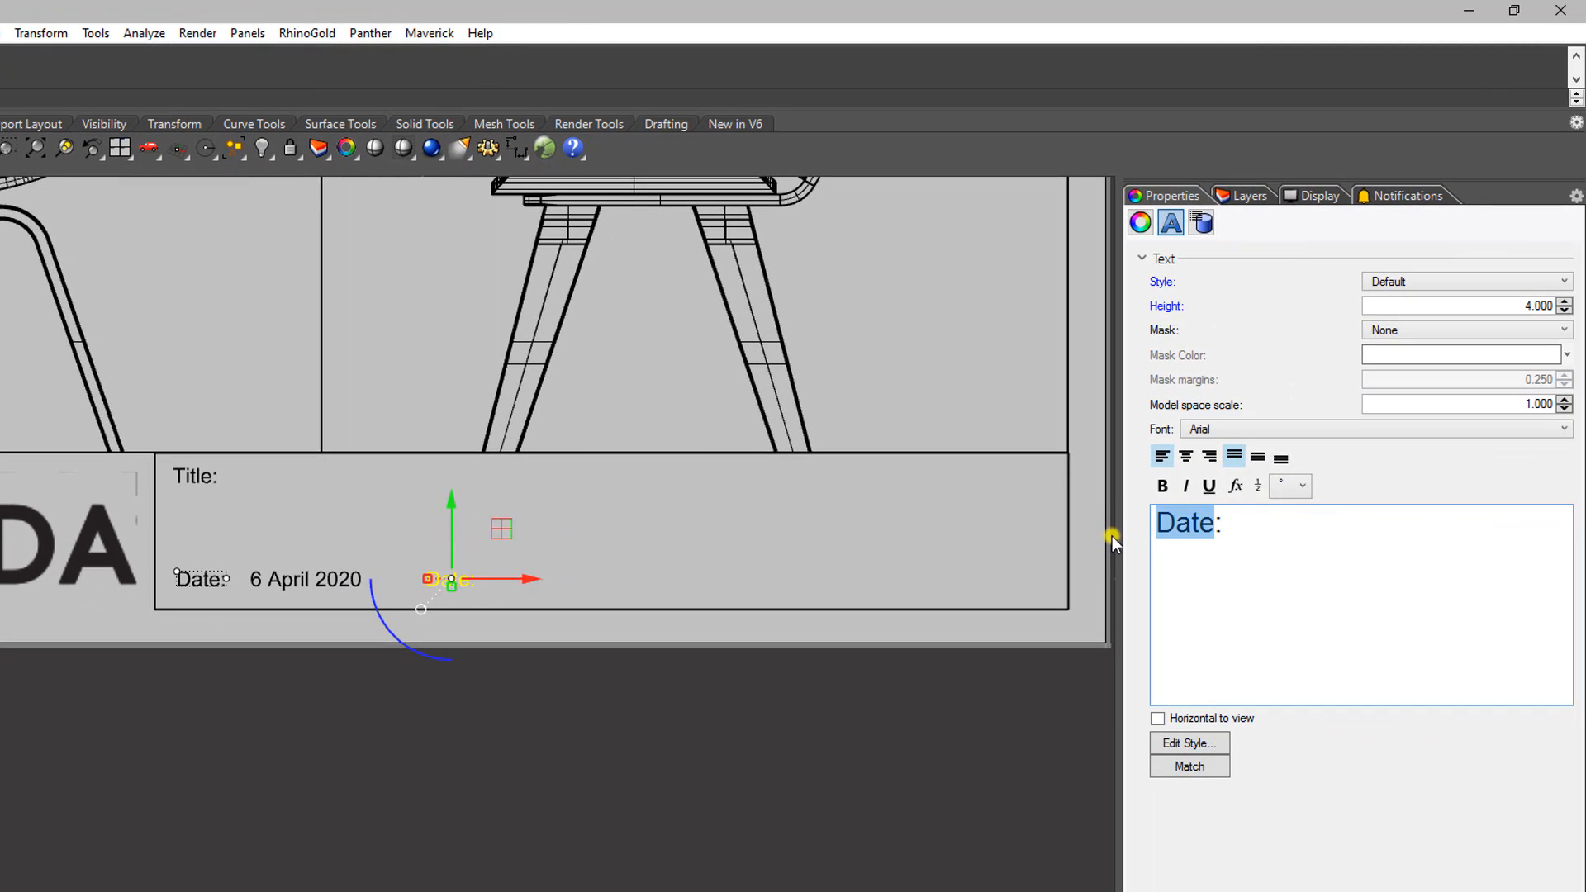
pyautogui.write('Drawn ')
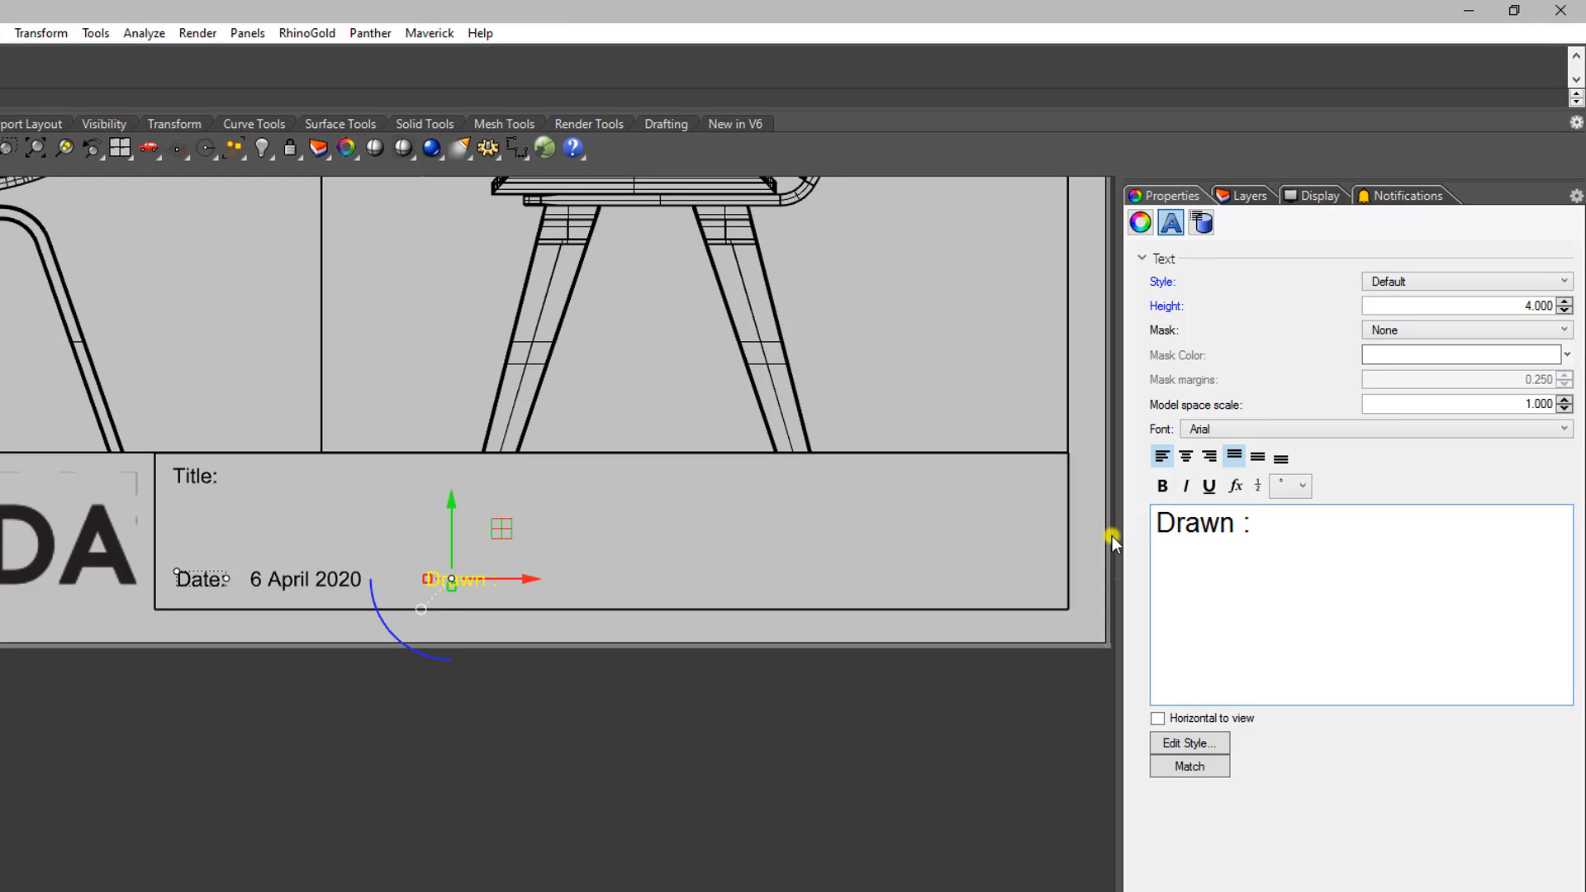
pyautogui.write('By')
pyautogui.click(764, 562)
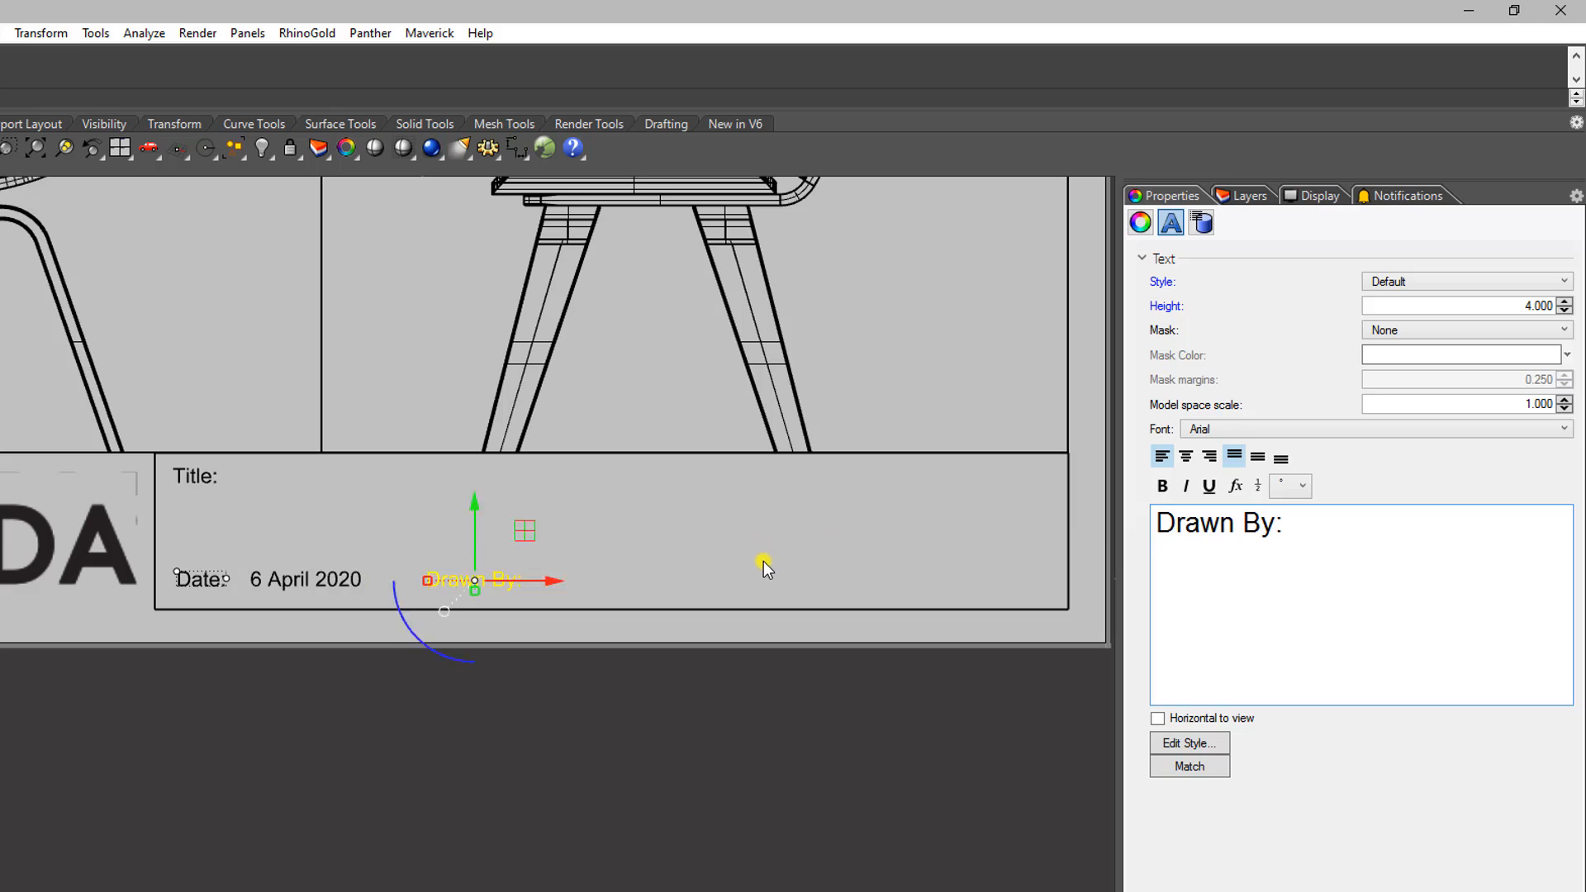
# Step: Duplicate the Drawn By: label, move the copy just right of the original, and replace its text with the drafter's full name
pyautogui.click(463, 583)
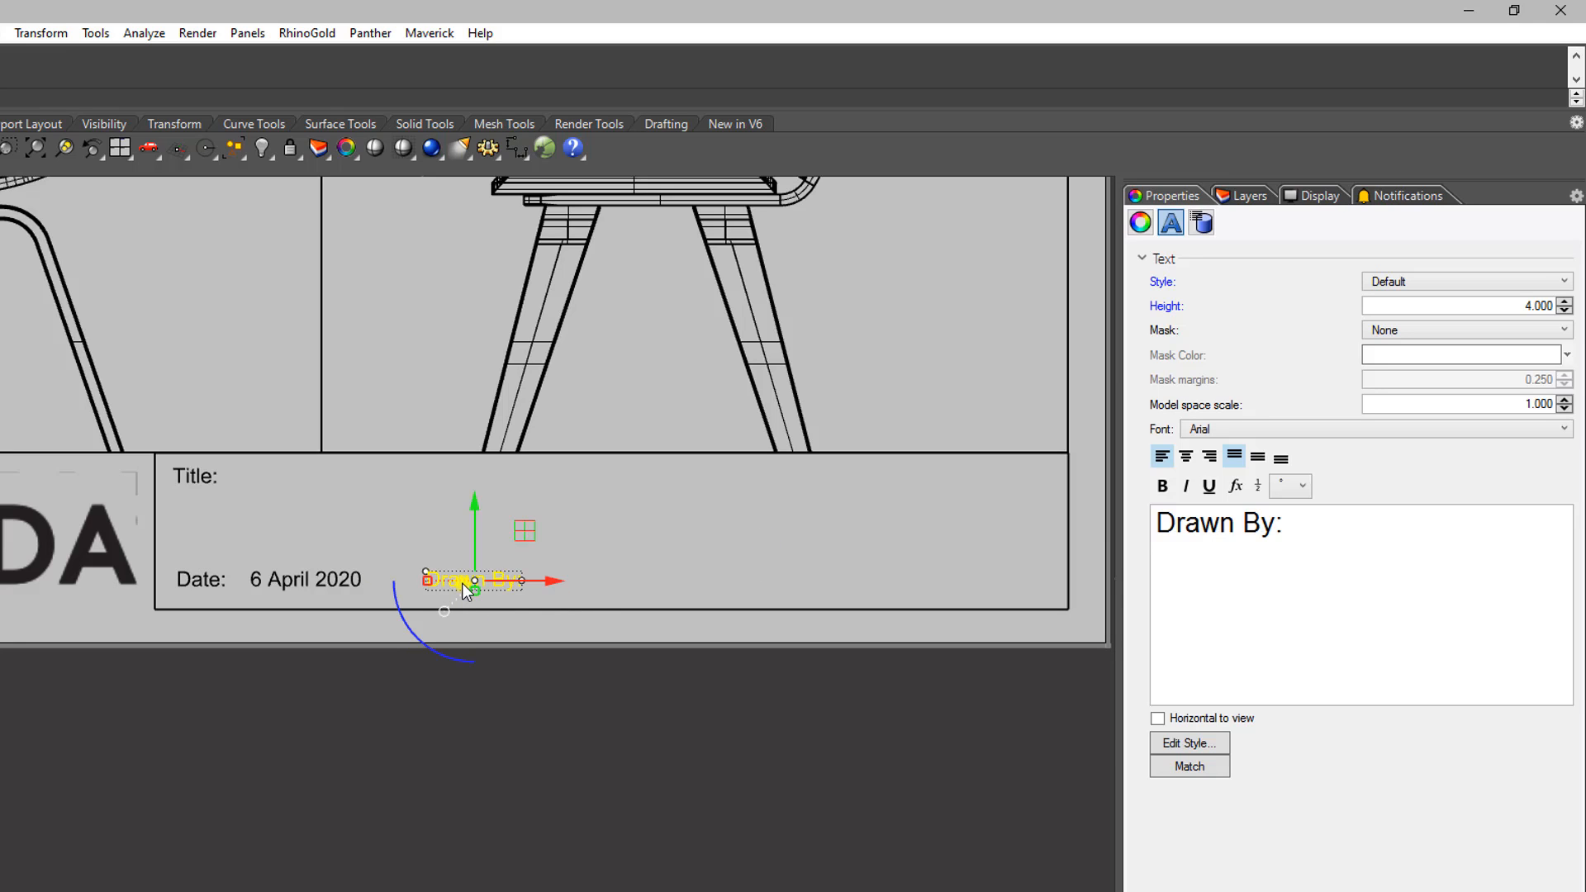
pyautogui.hotkey('ctrl', 'c')
pyautogui.hotkey('ctrl', 'v')
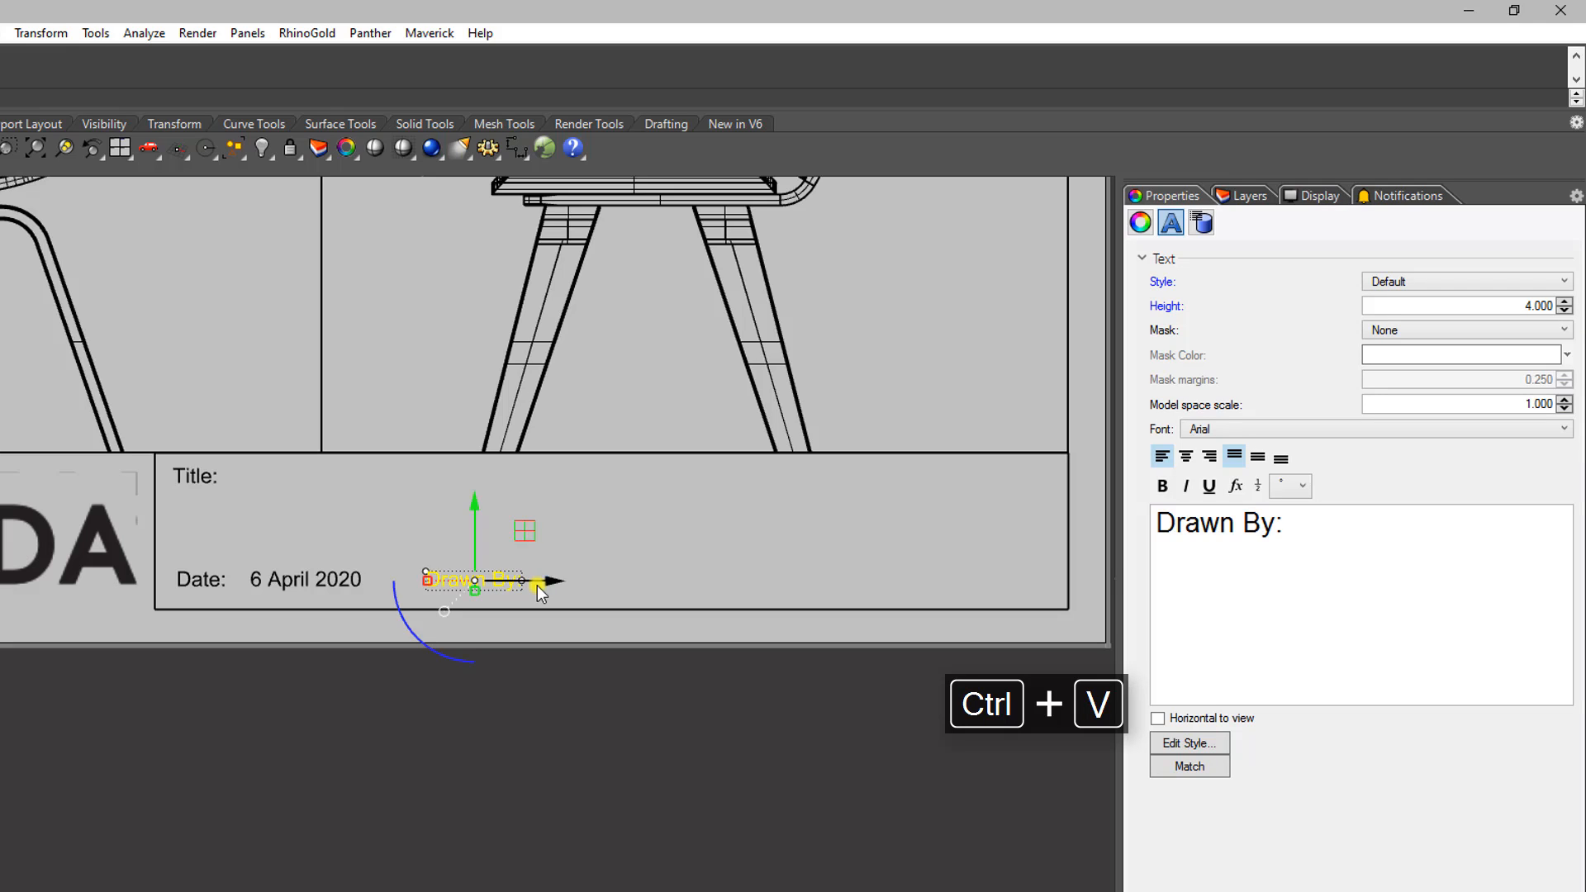
pyautogui.moveTo(537, 585); pyautogui.dragTo(659, 585)
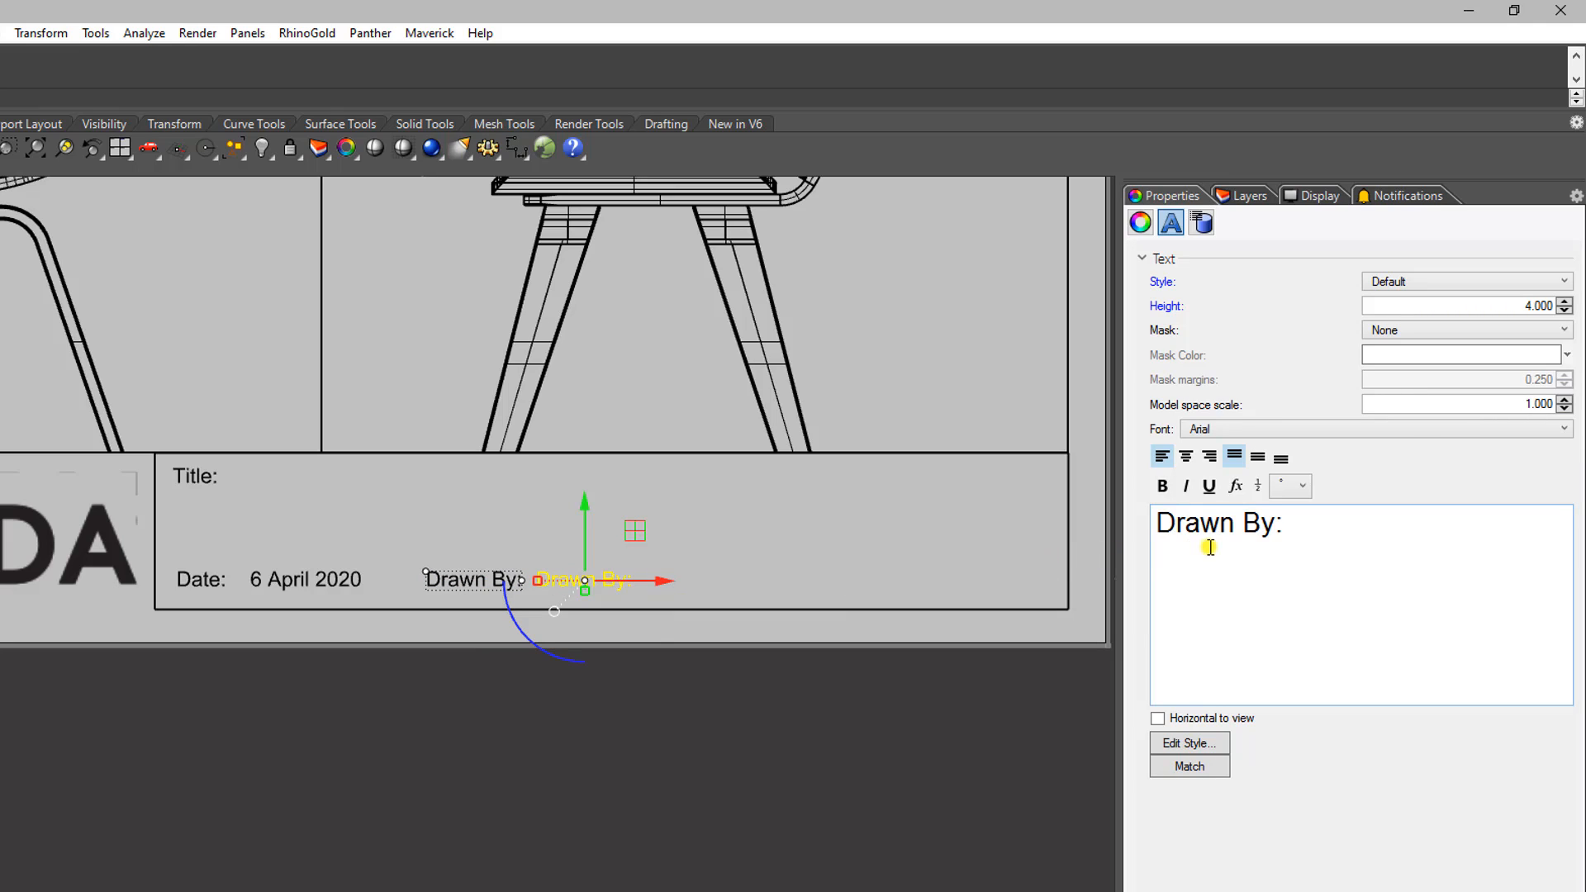
pyautogui.moveTo(1156, 524); pyautogui.dragTo(1303, 530)
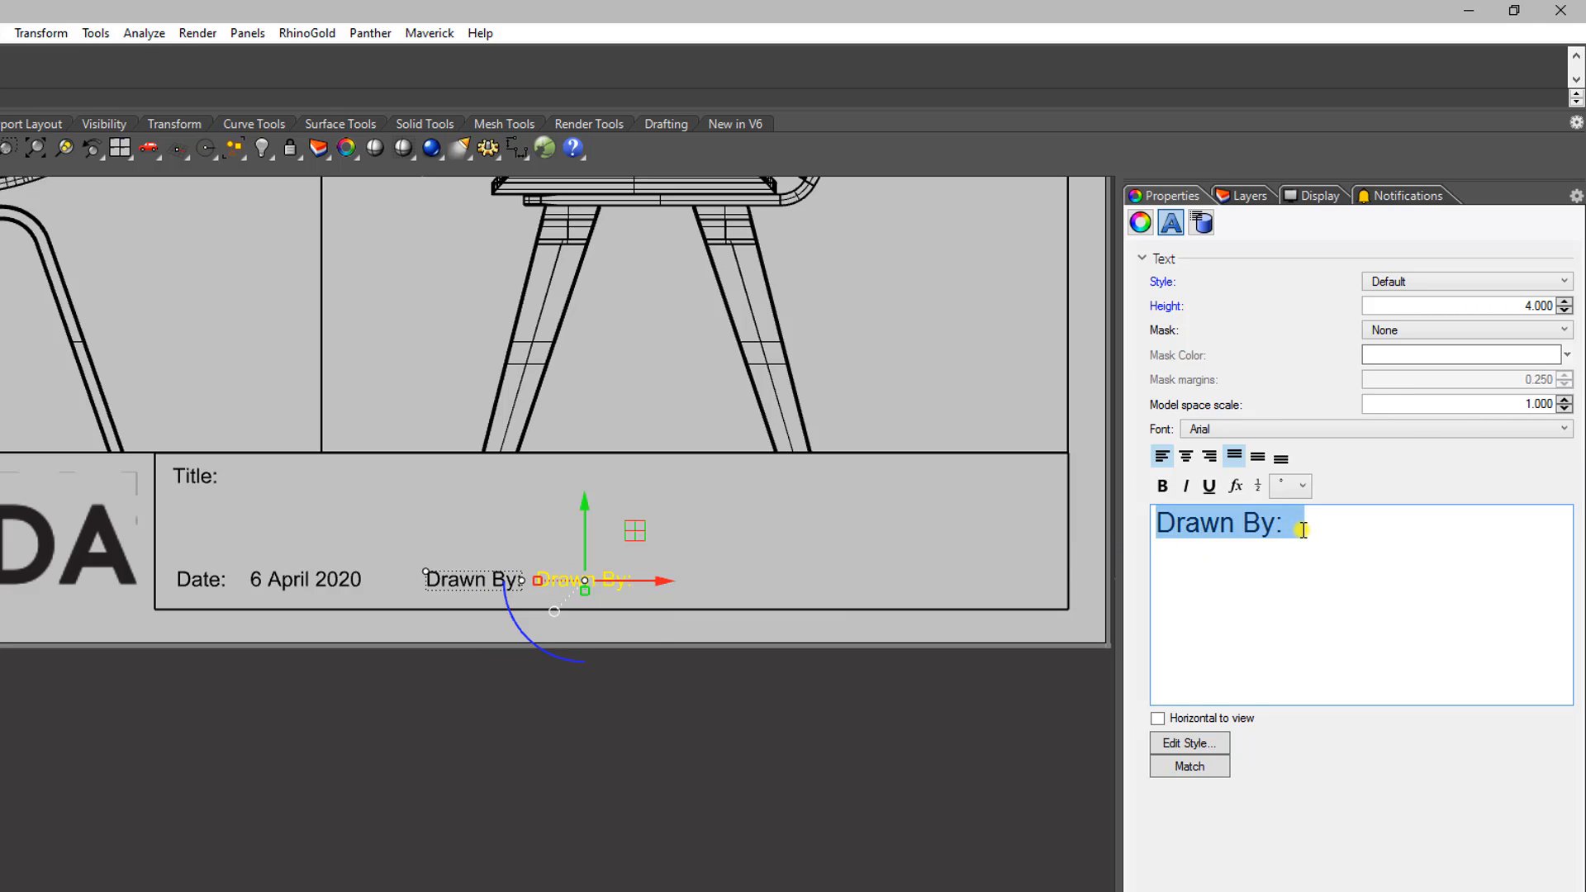
pyautogui.write('Joh')
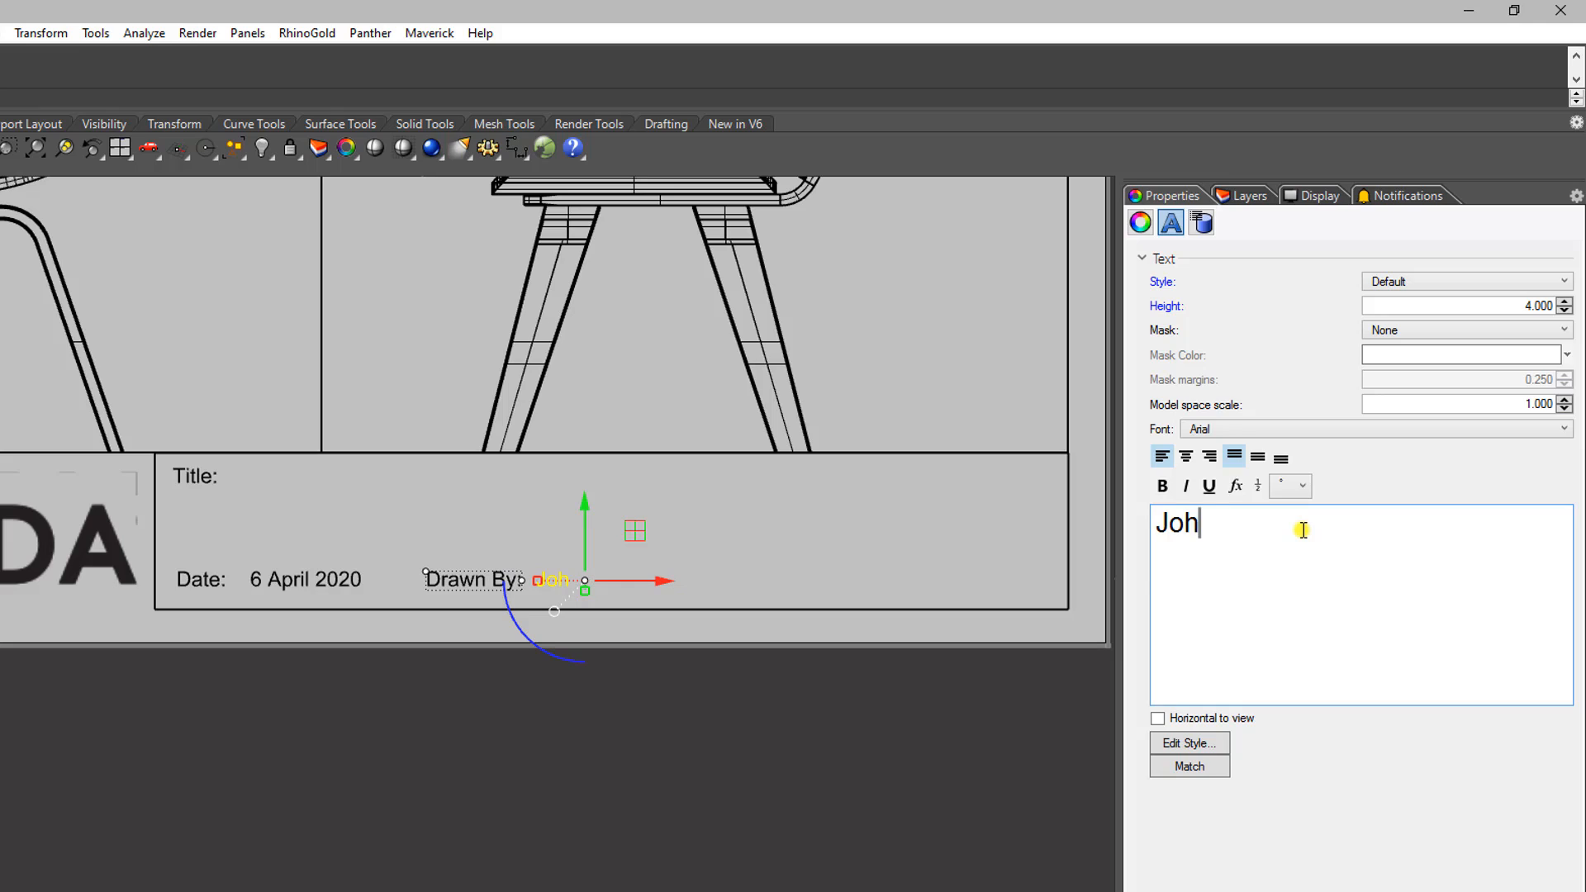
pyautogui.write('n Citizen')
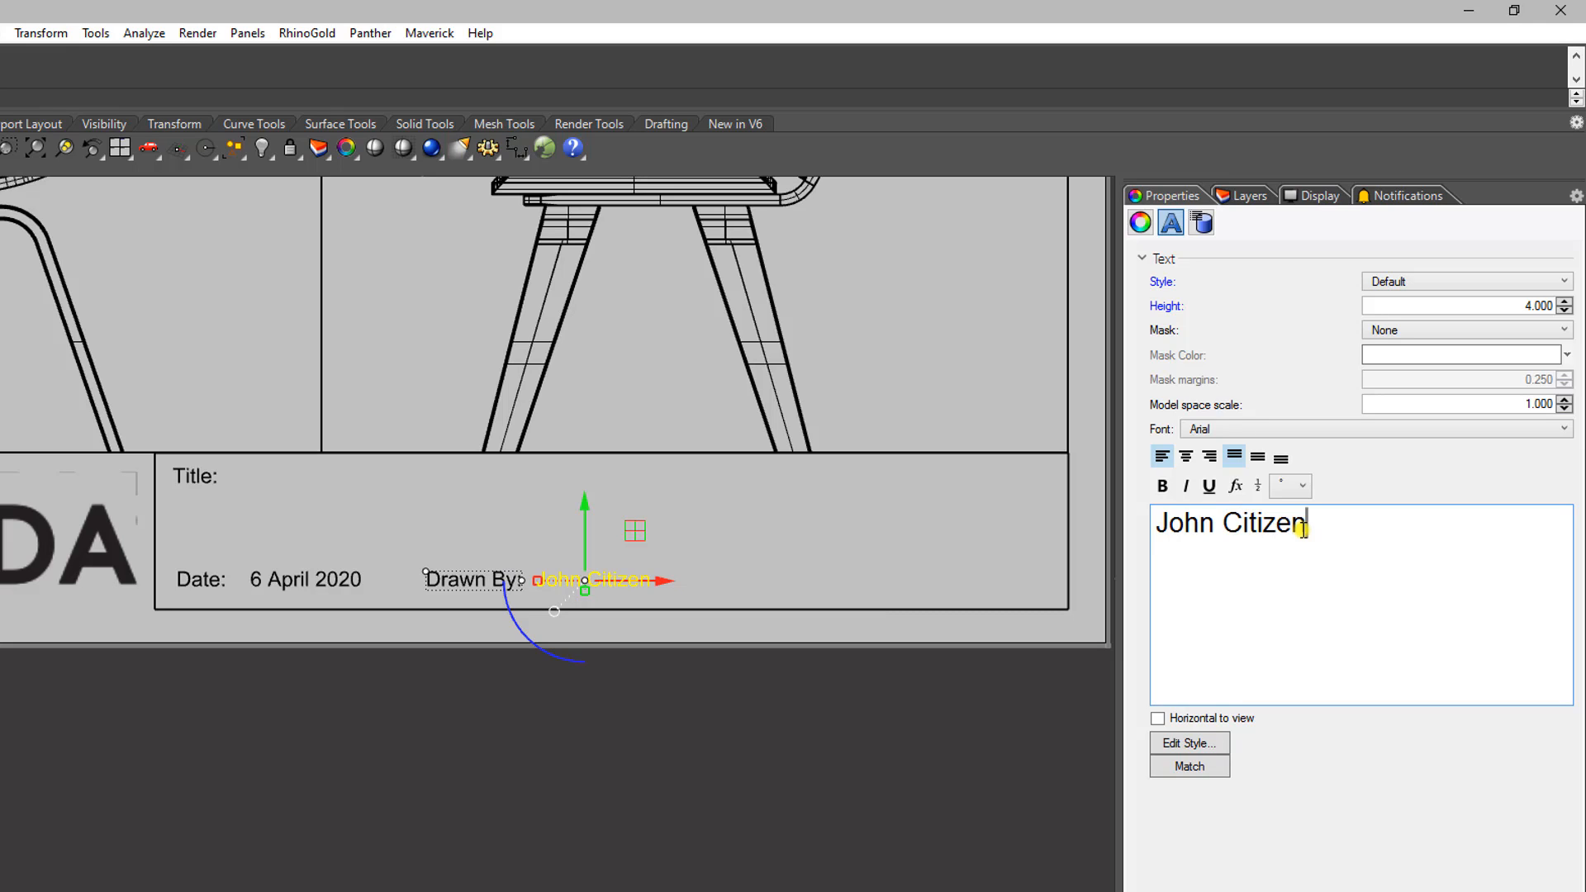
pyautogui.click(785, 542)
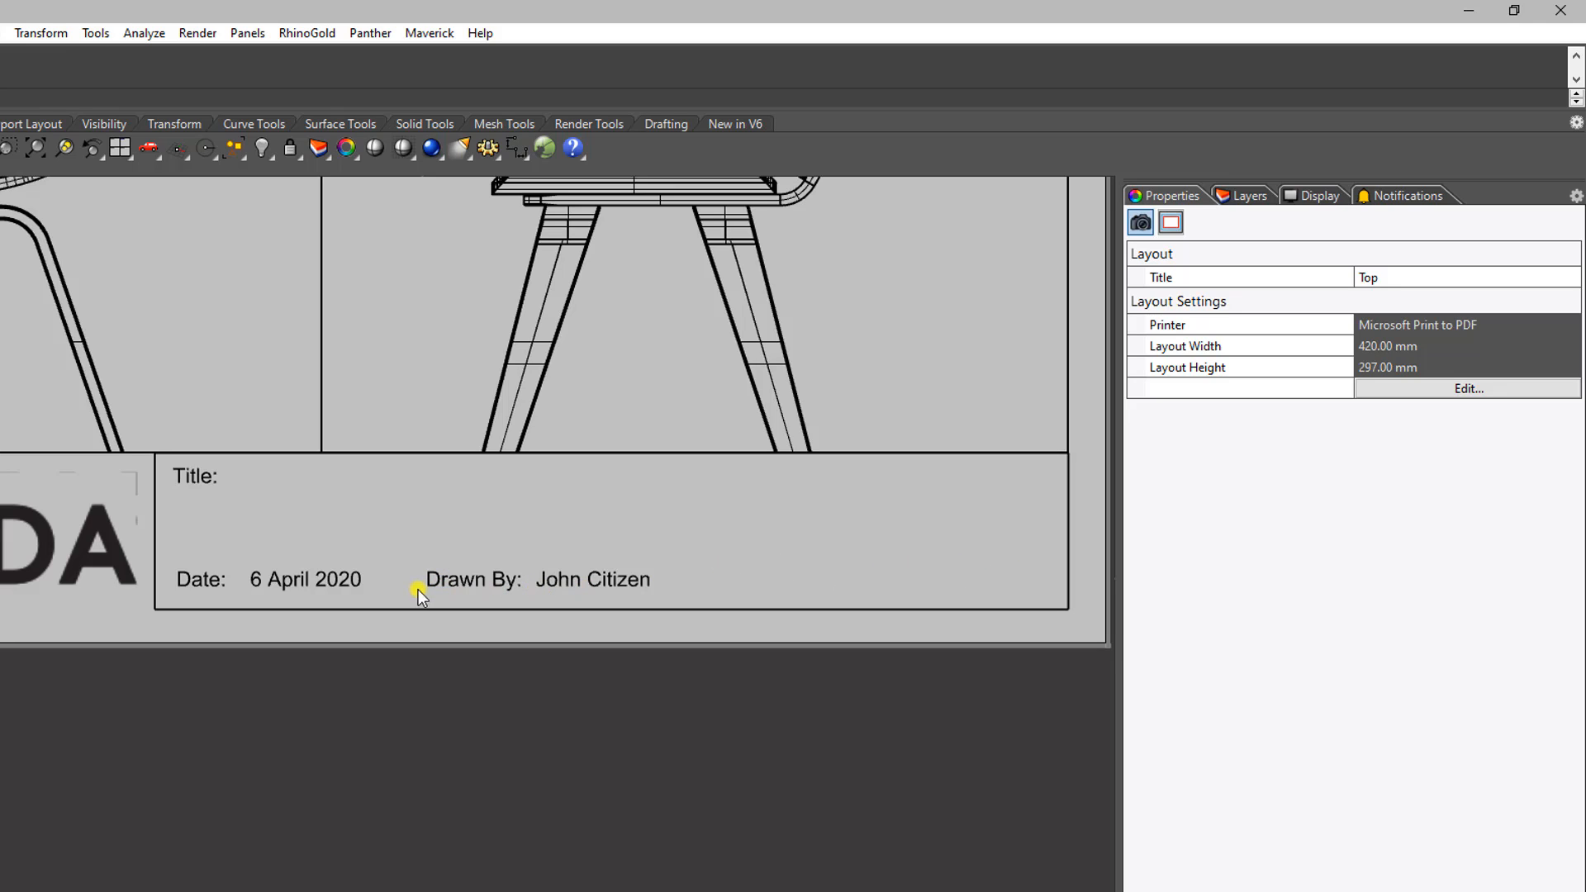
# Step: Duplicate the drafter's name text, move the copy horizontally toward the right end of the title block, and change it to "Scale:"
pyautogui.click(562, 580)
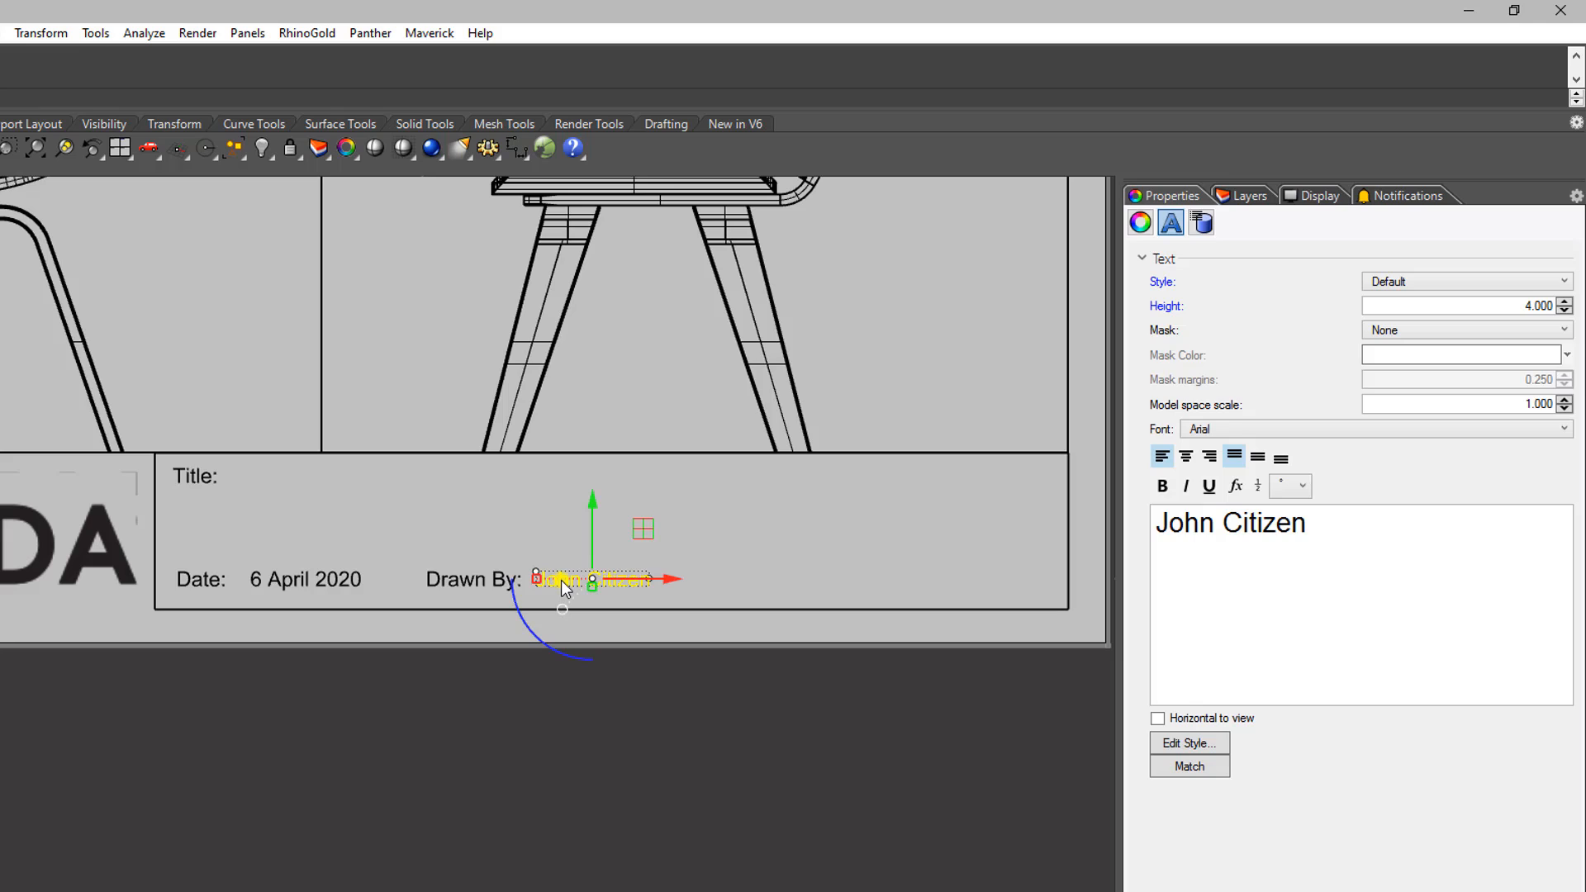
pyautogui.hotkey('ctrl', 'c')
pyautogui.hotkey('ctrl', 'v')
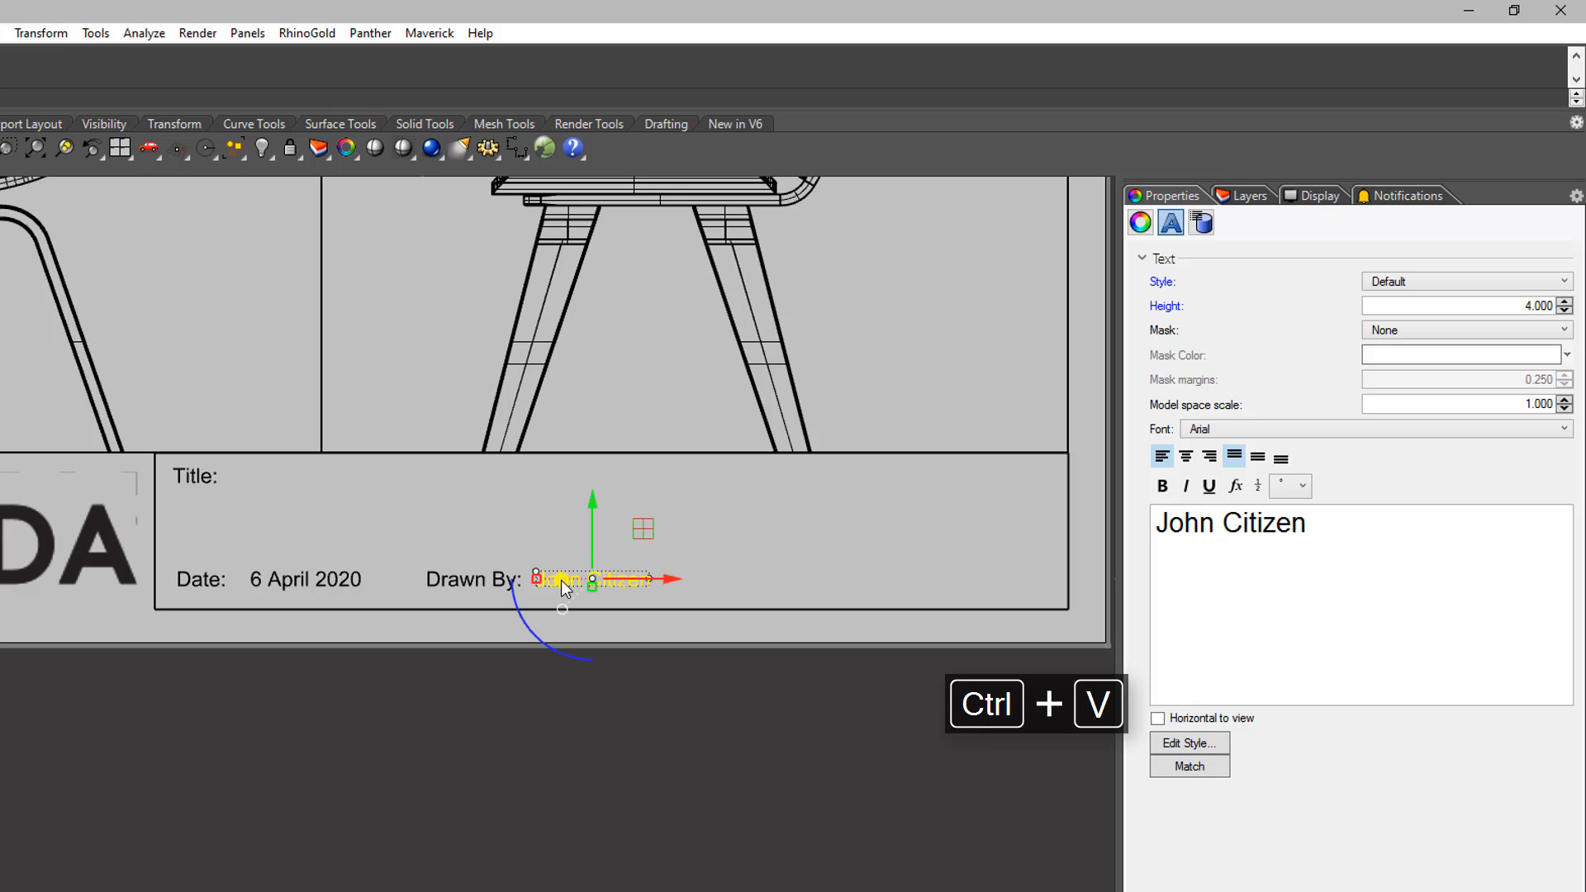
pyautogui.moveTo(669, 579); pyautogui.dragTo(924, 582)
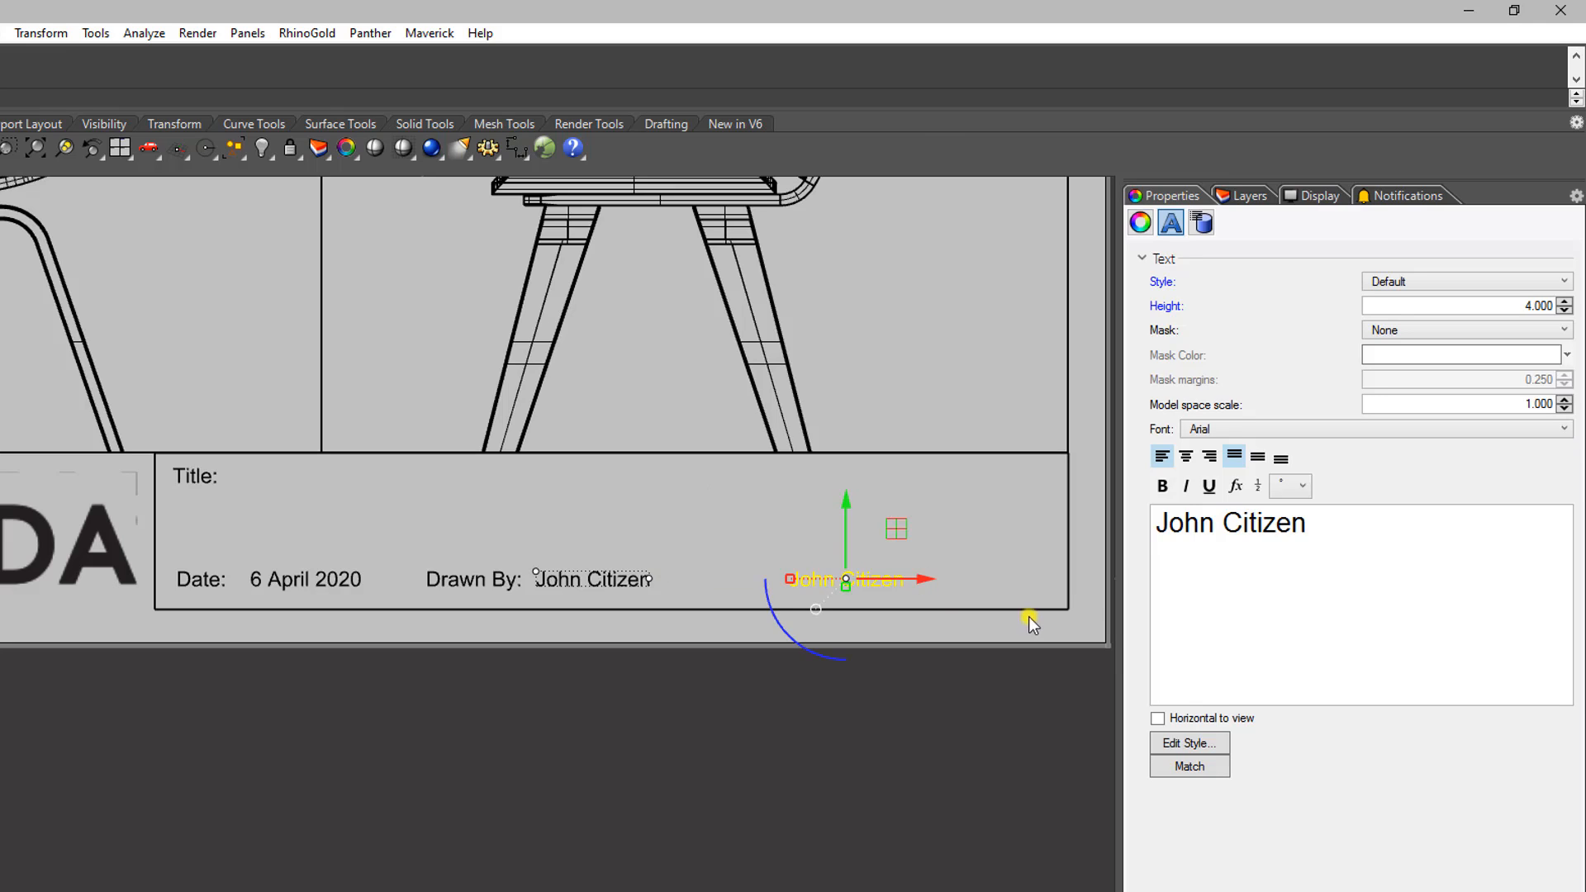
pyautogui.moveTo(1297, 524); pyautogui.dragTo(1124, 517)
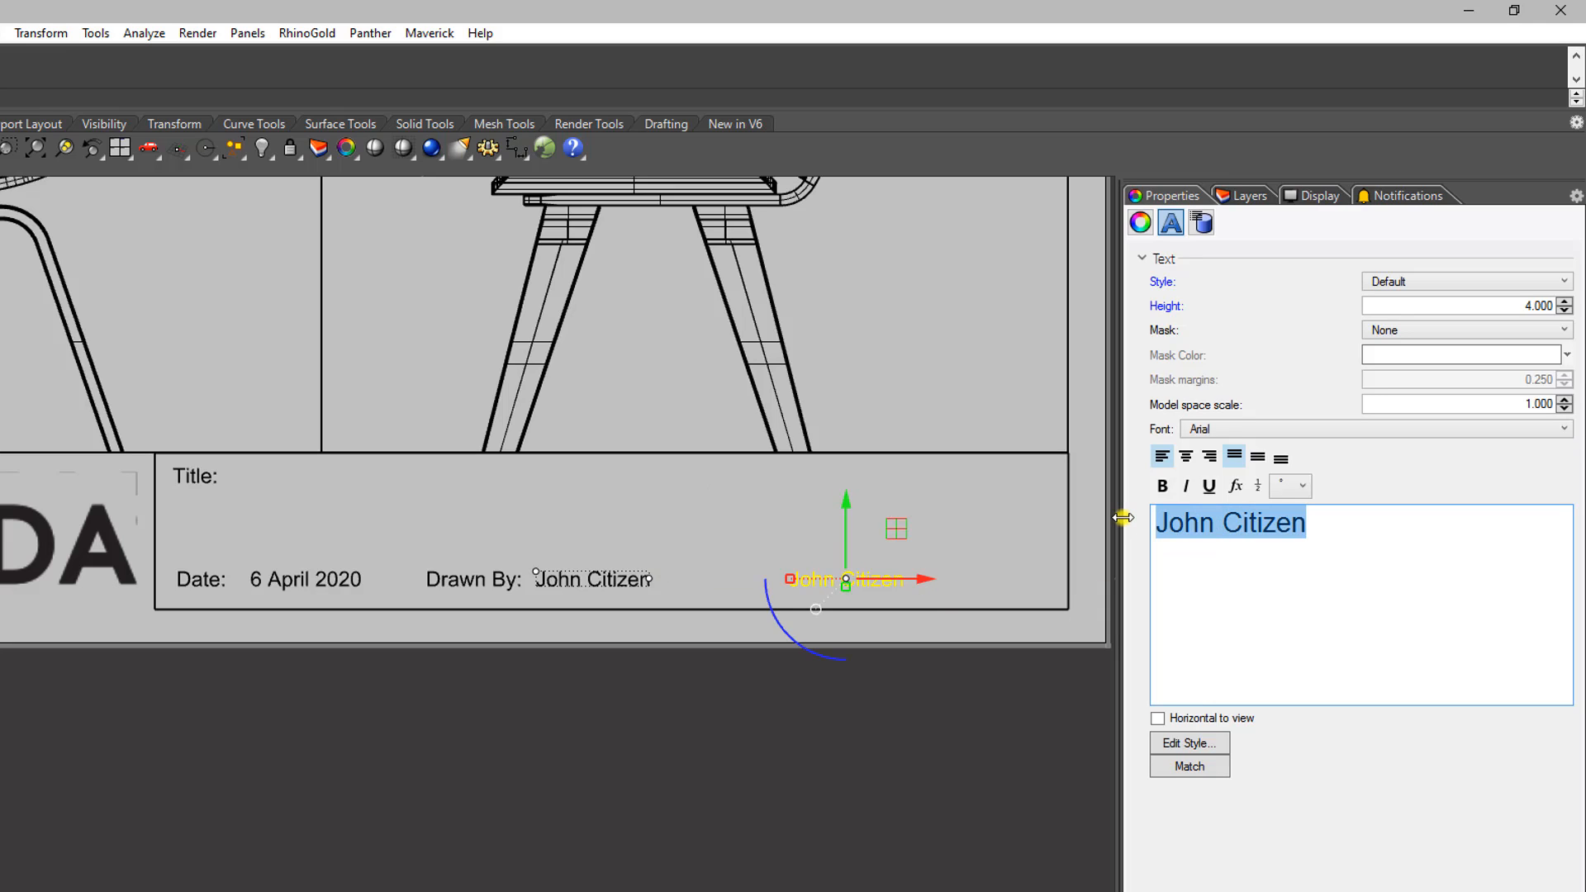
pyautogui.write('SAcal')
pyautogui.press('BackSpace')
pyautogui.press('BackSpace')
pyautogui.press('BackSpace')
pyautogui.press('BackSpace')
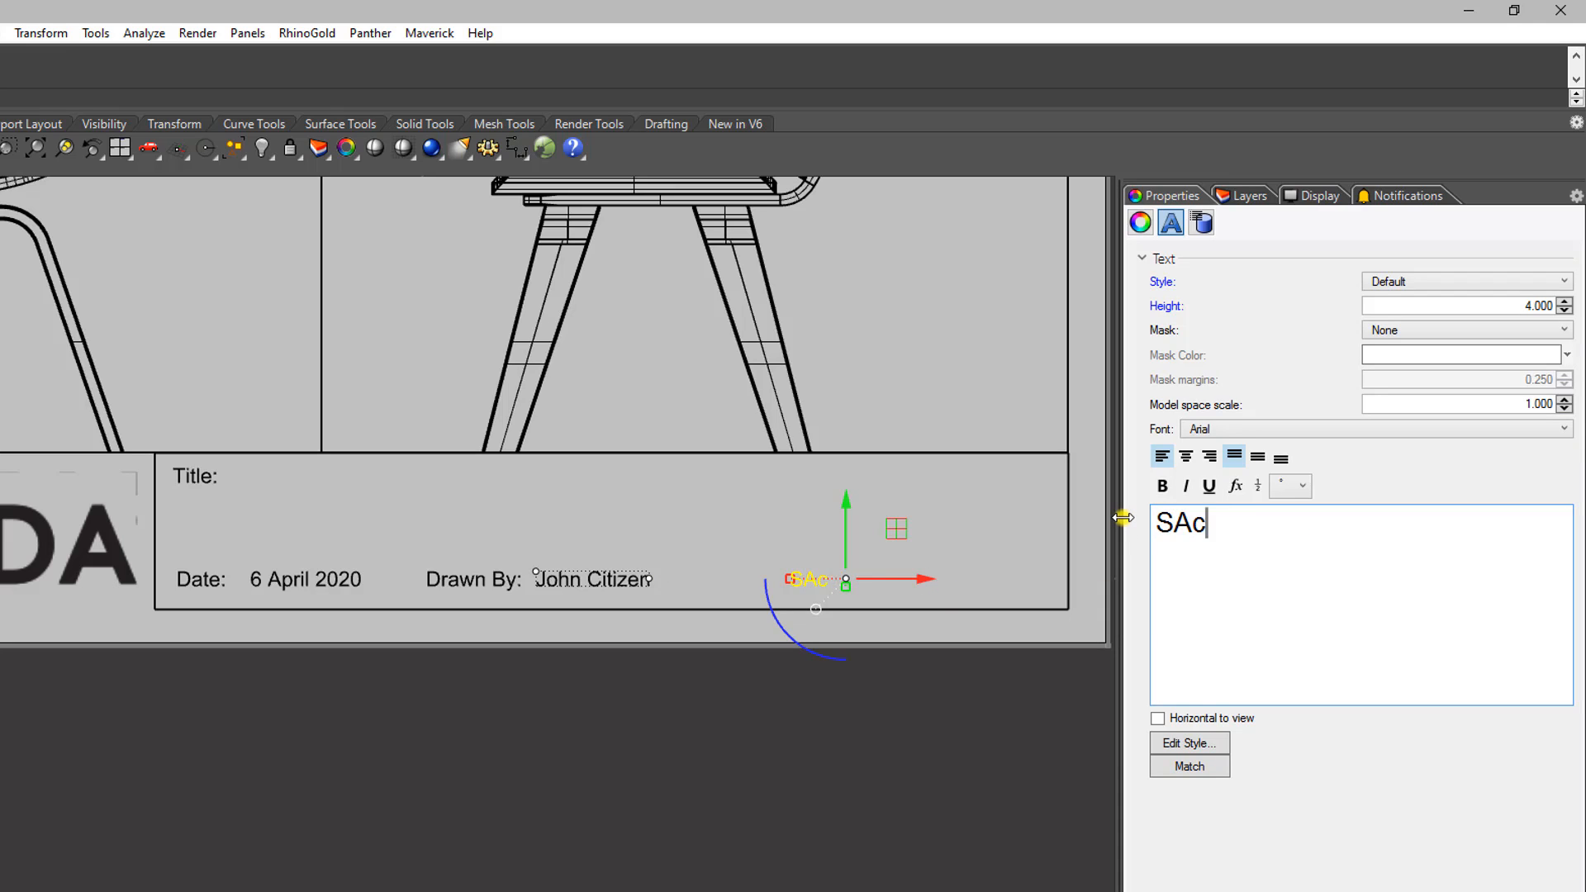
pyautogui.write('cale:')
pyautogui.click(933, 708)
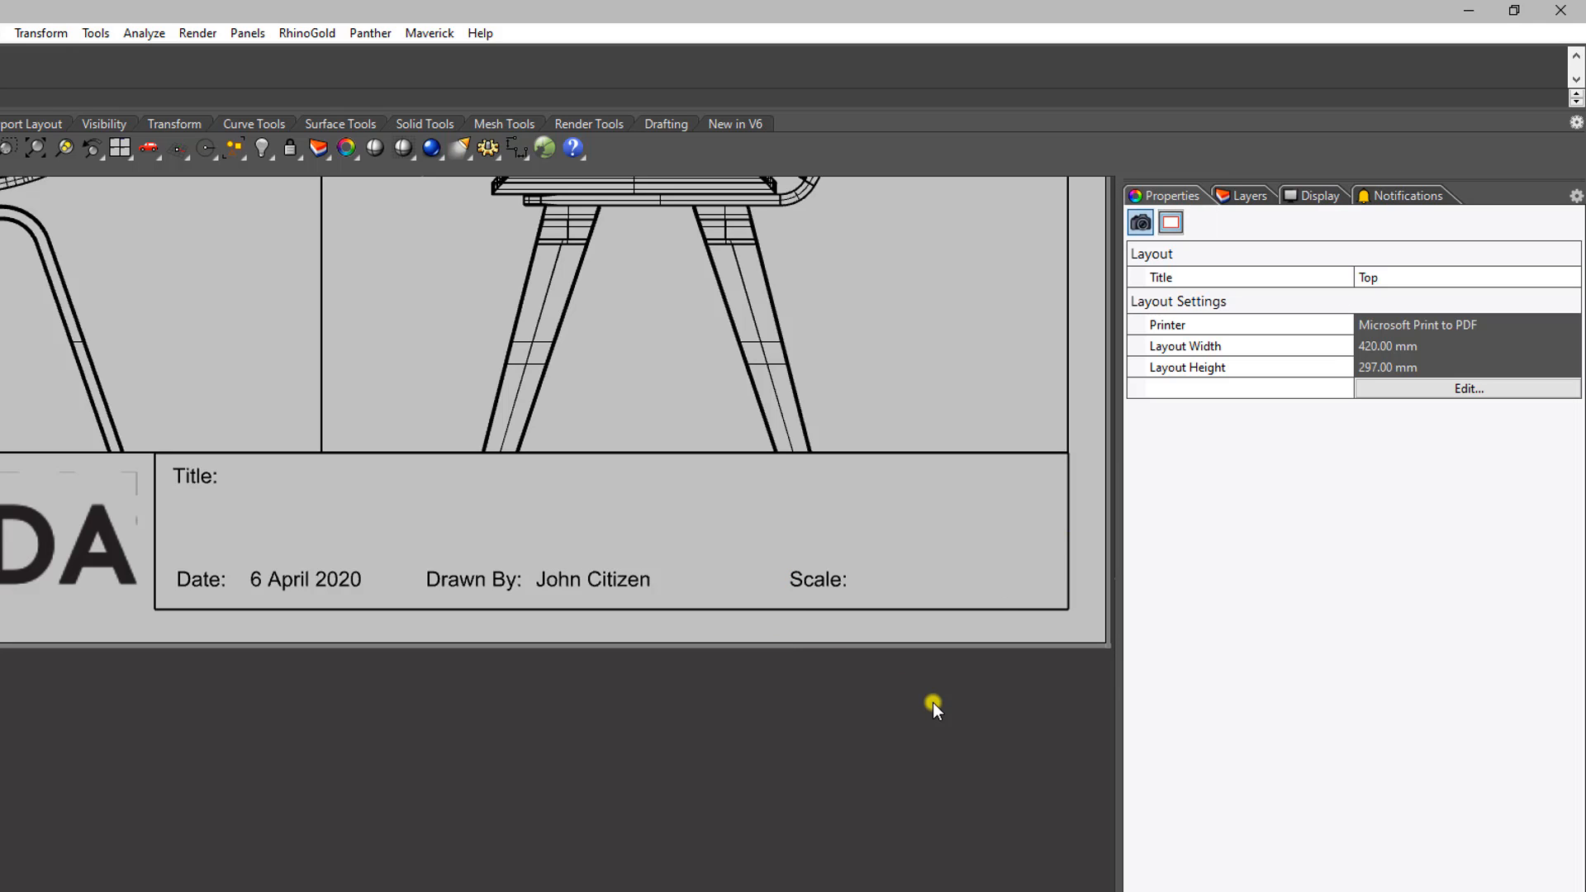
# Step: Duplicate the Scale: label, move the copy just right of the original, and change its text to "1:10"
pyautogui.click(815, 576)
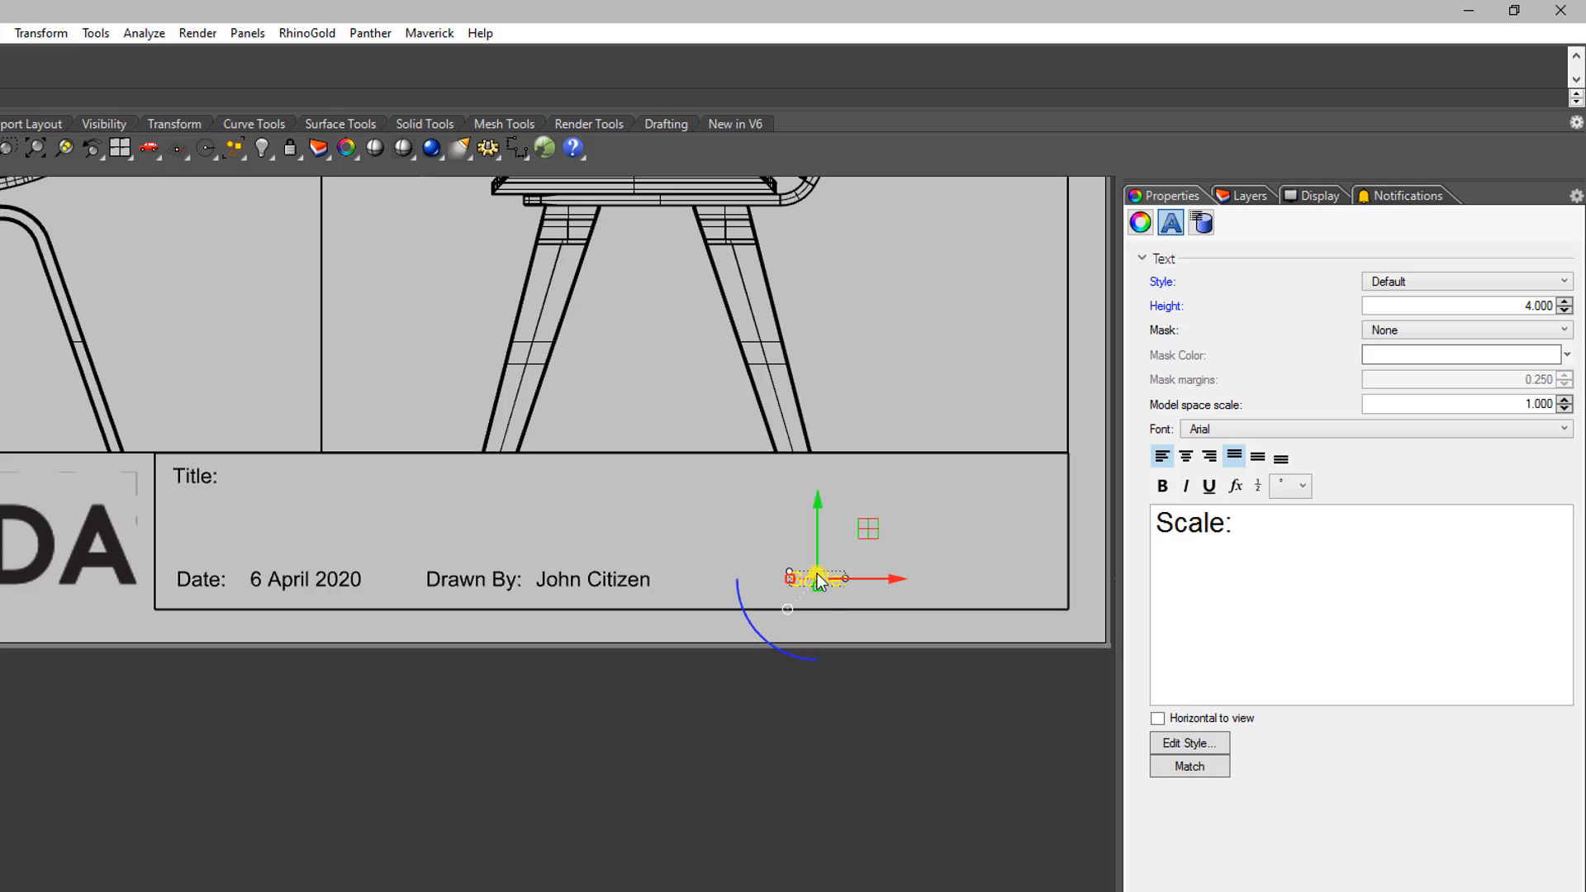
pyautogui.hotkey('ctrl', 'c')
pyautogui.hotkey('ctrl', 'v')
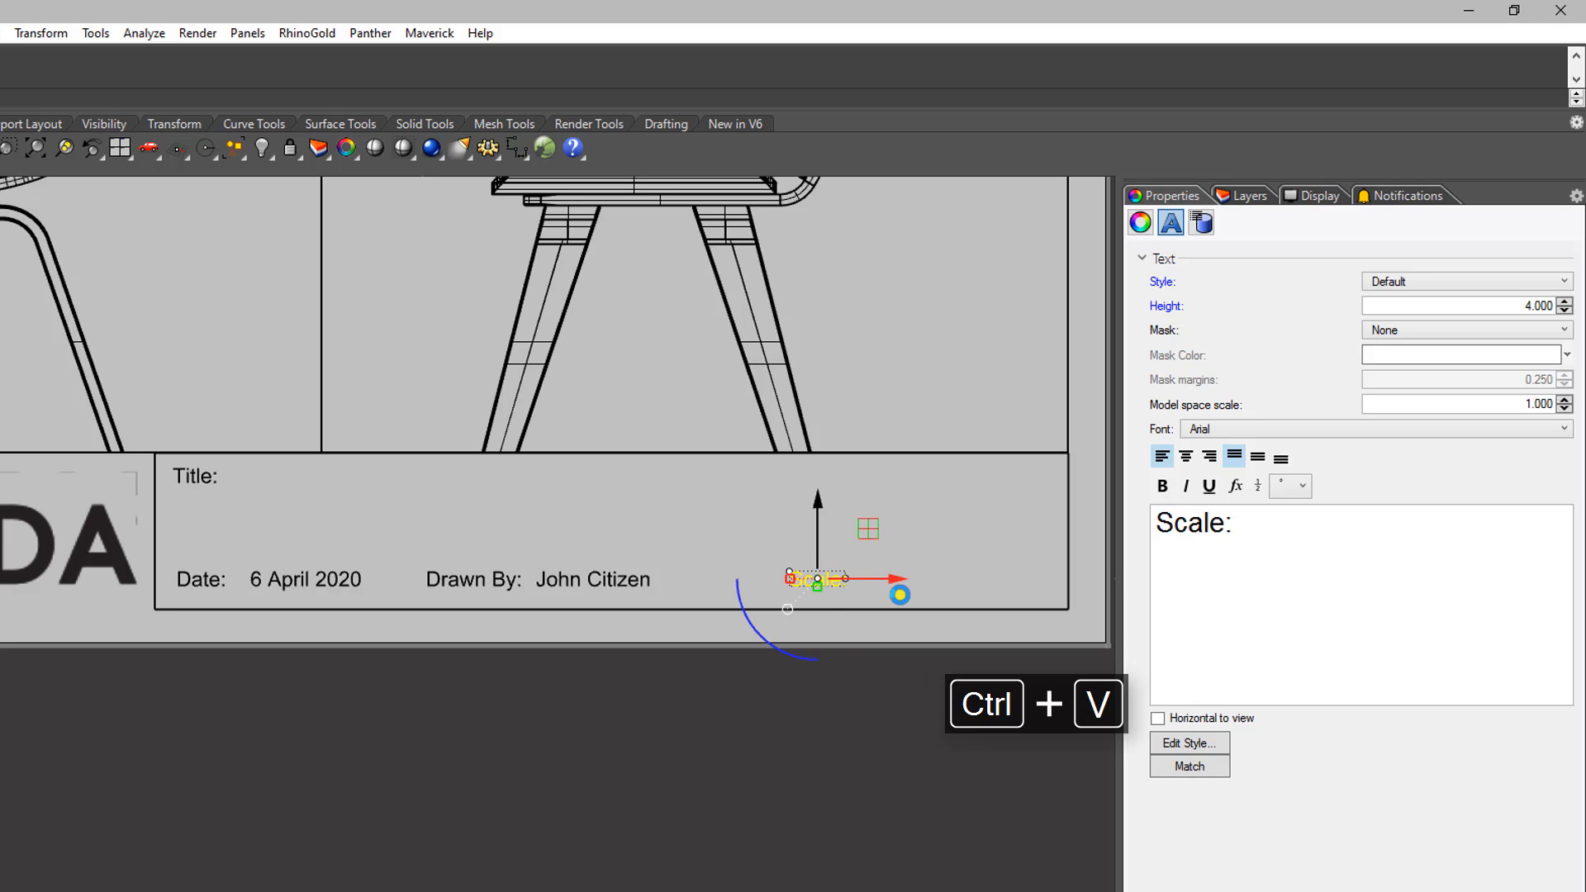
pyautogui.moveTo(891, 581); pyautogui.dragTo(987, 582)
pyautogui.moveTo(1267, 521); pyautogui.dragTo(1152, 516)
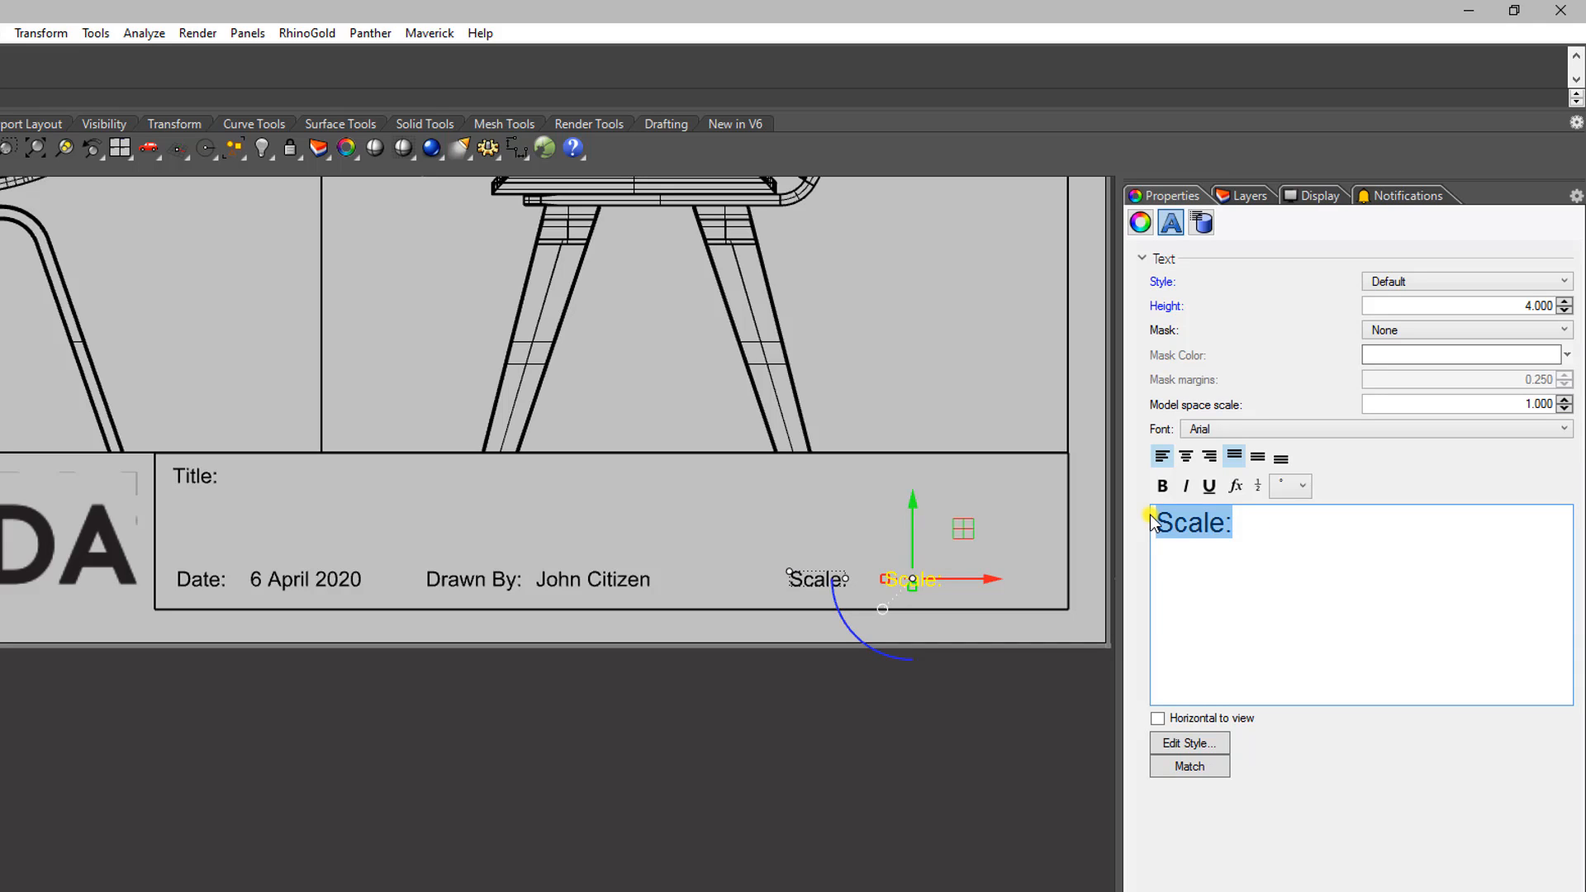
pyautogui.write('1:')
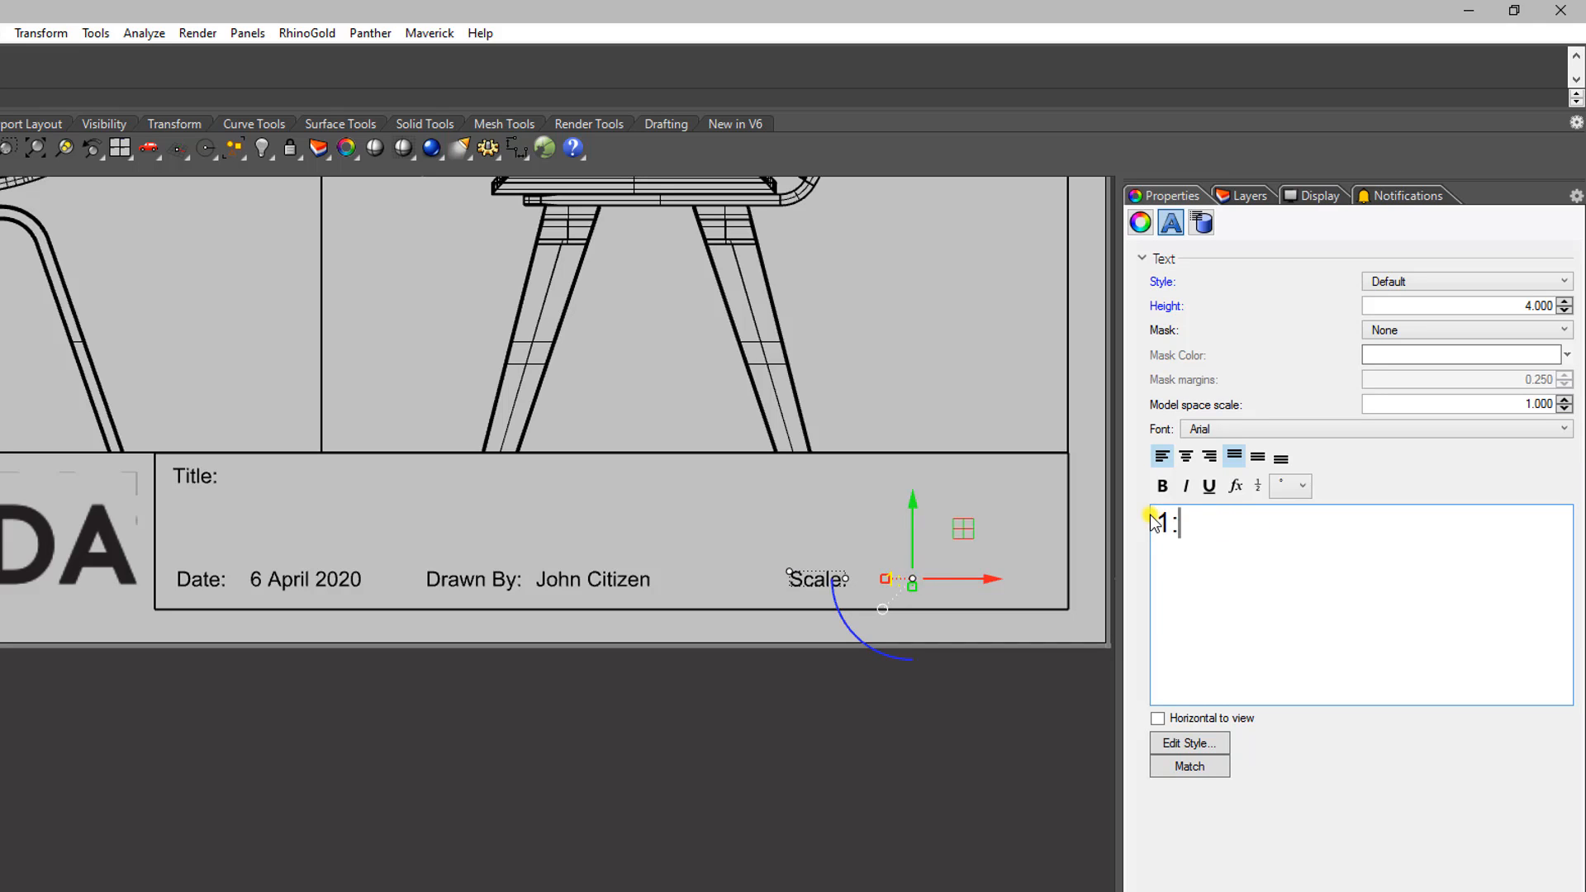
pyautogui.write('10')
pyautogui.click(946, 727)
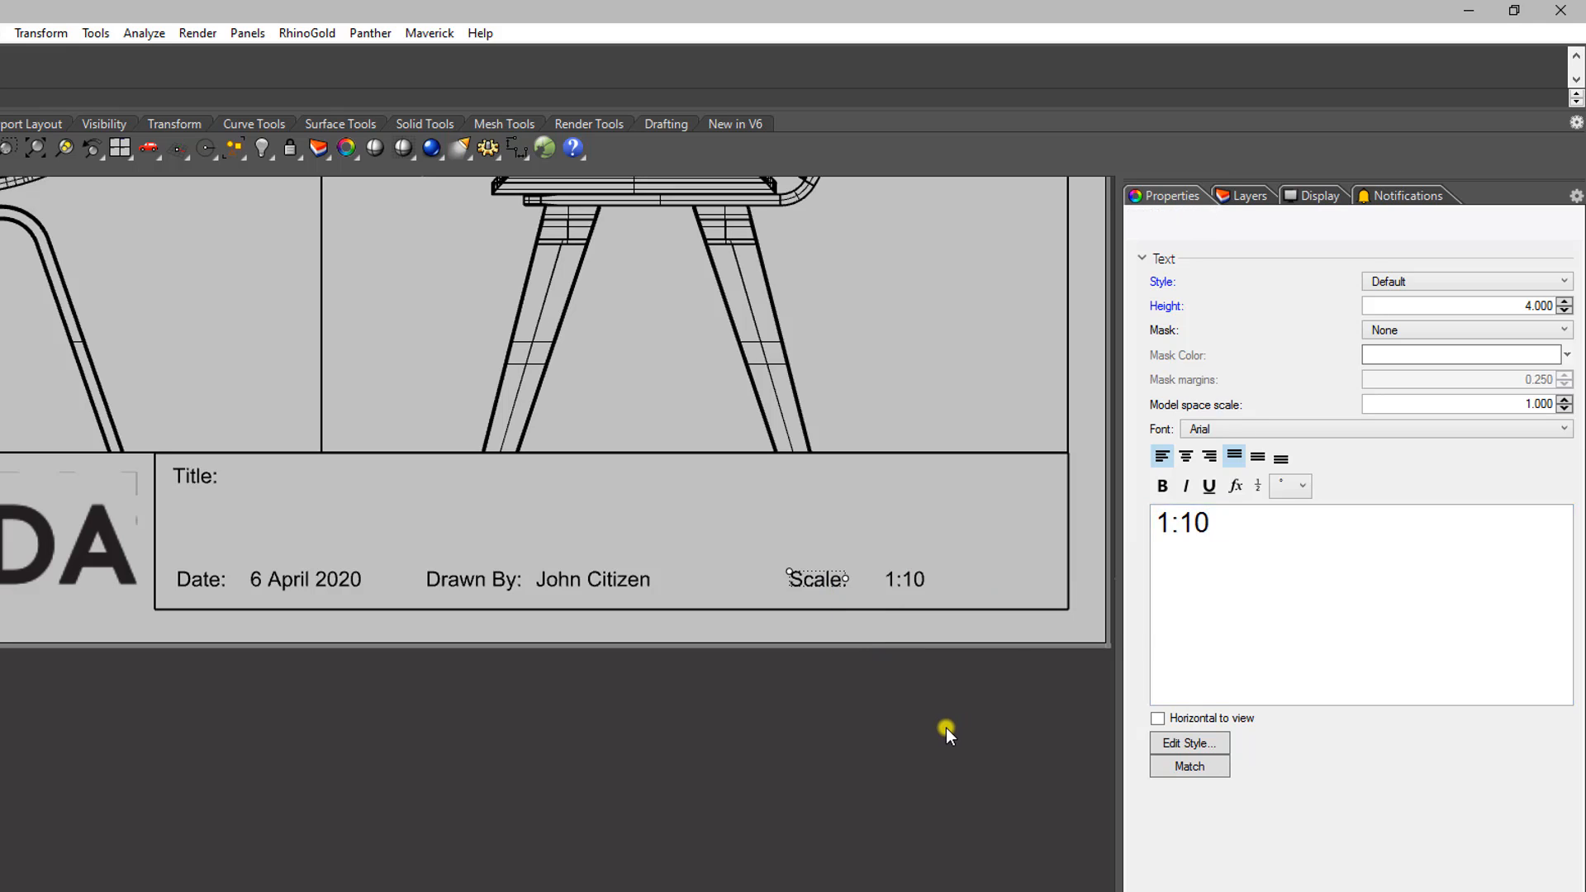
pyautogui.click(945, 726)
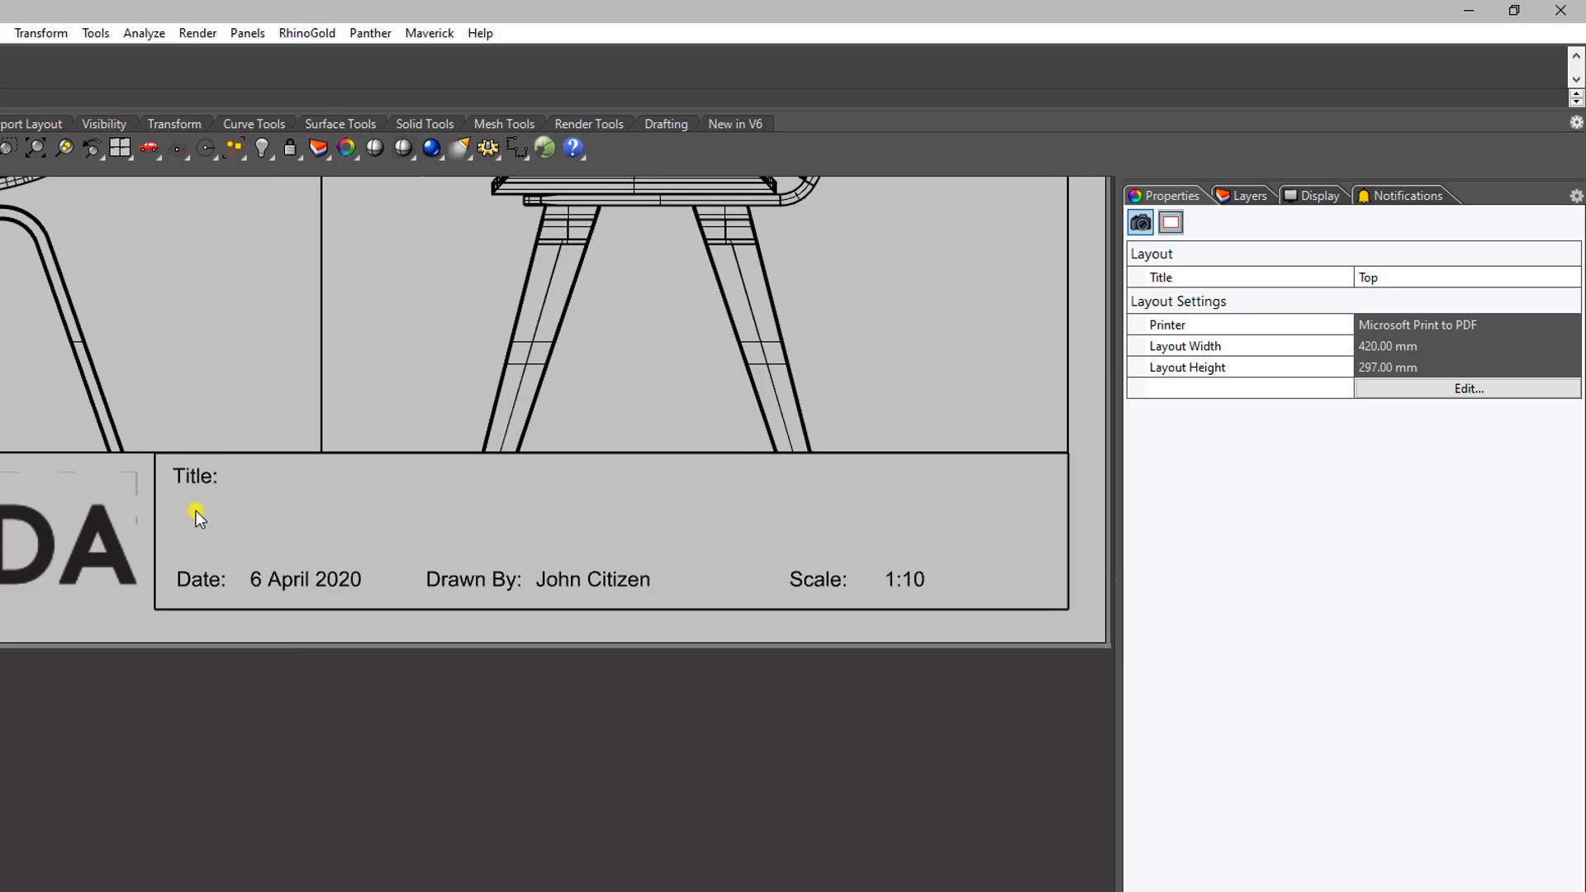
# Step: Duplicate the Title: label, move the copy horizontally just right of the original, and change its text to "Eames Replica Chair"
pyautogui.click(196, 483)
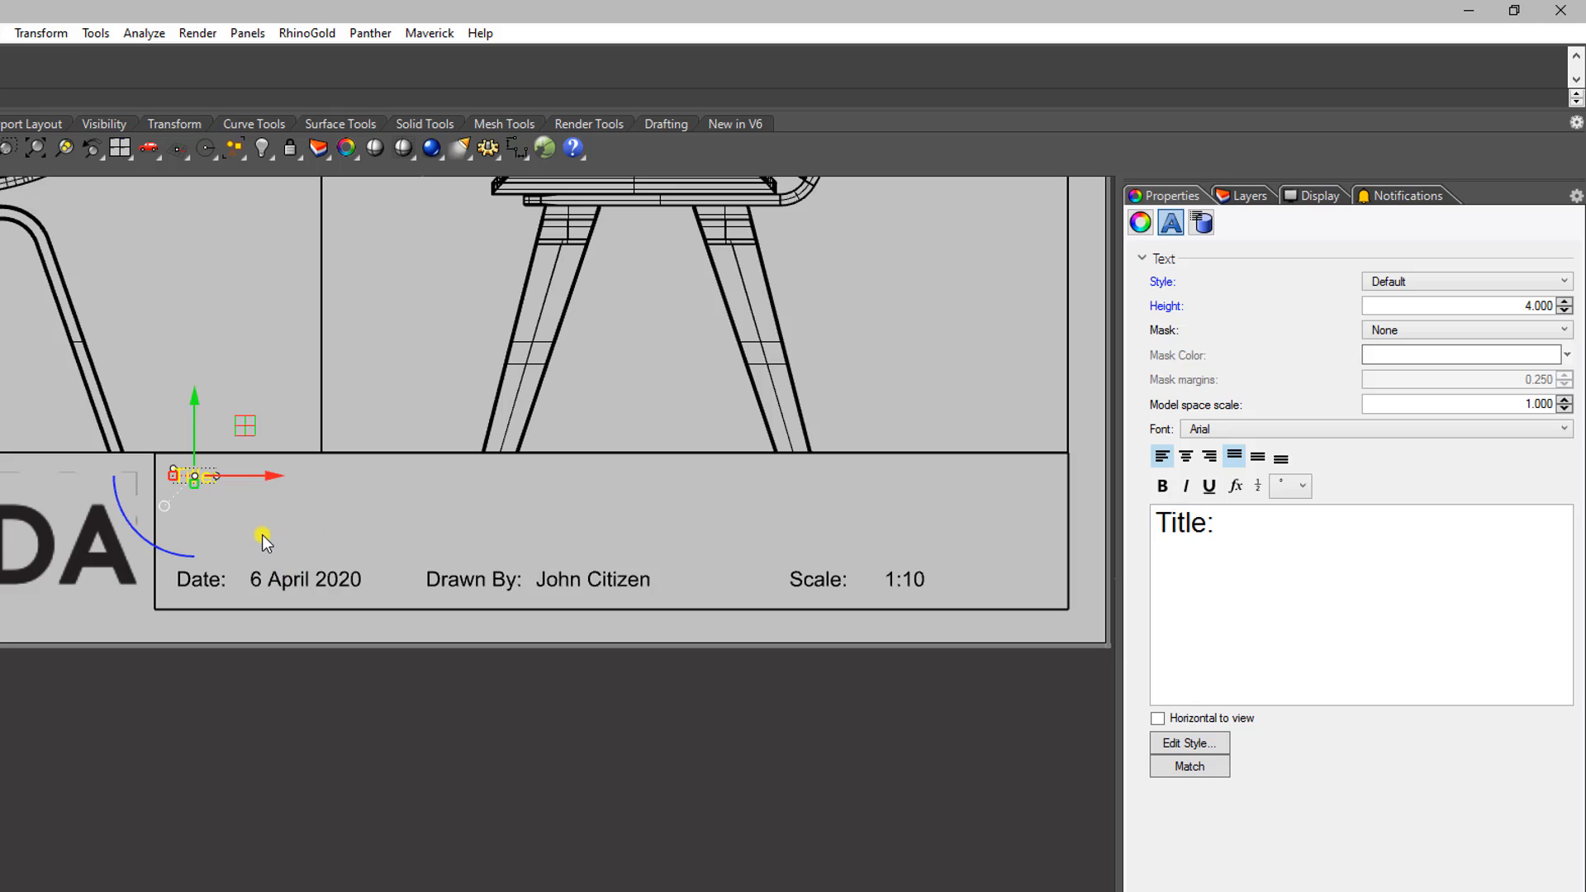
pyautogui.hotkey('ctrl', 'c')
pyautogui.hotkey('ctrl', 'v')
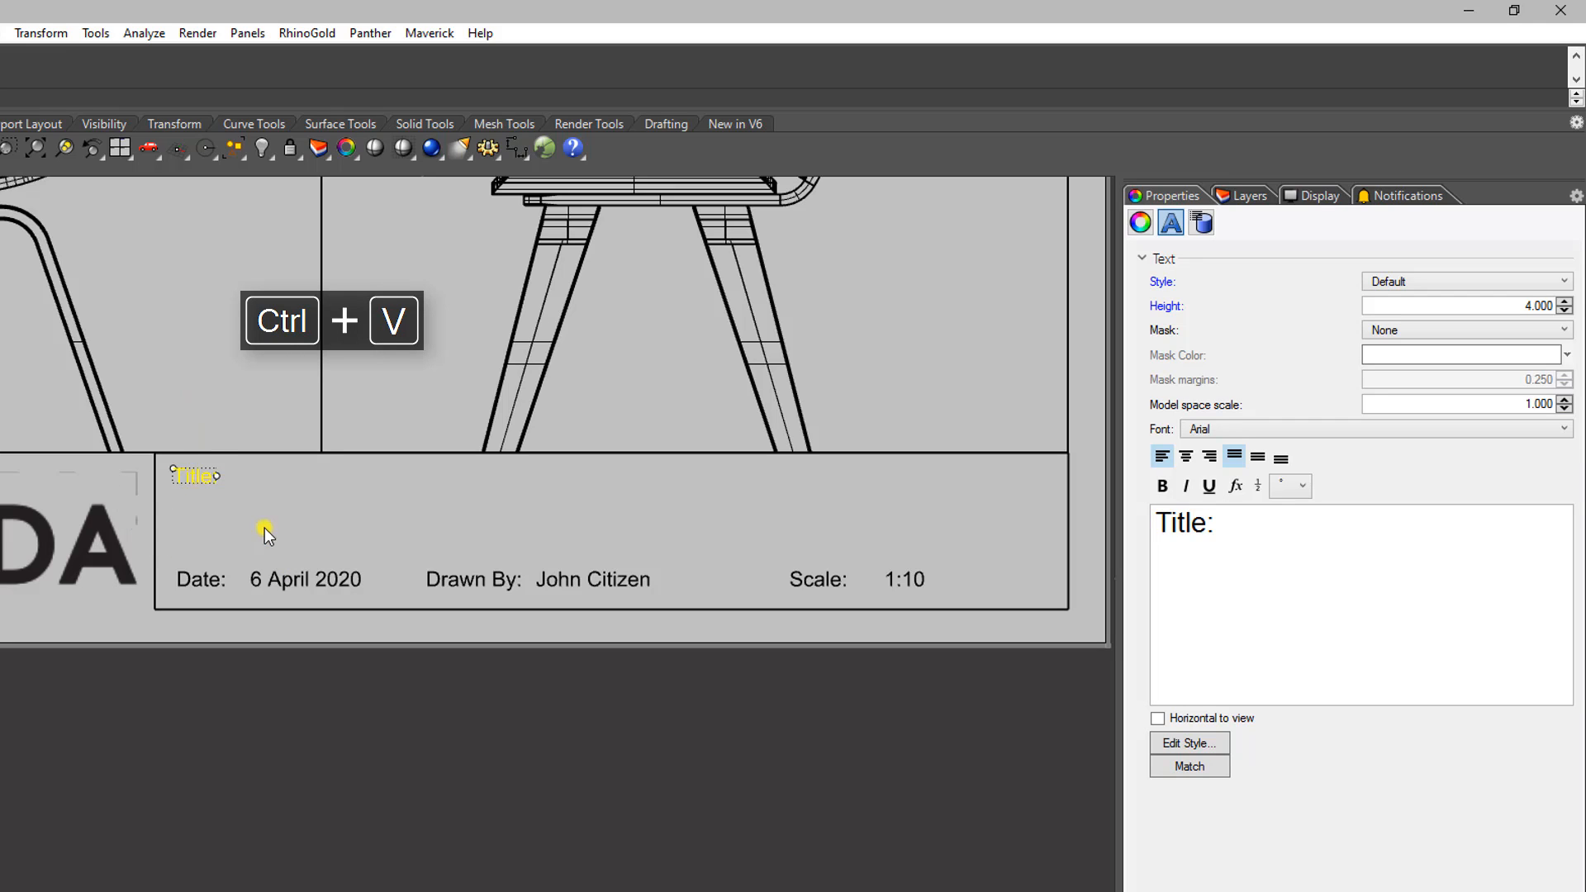
pyautogui.moveTo(275, 481); pyautogui.dragTo(357, 483)
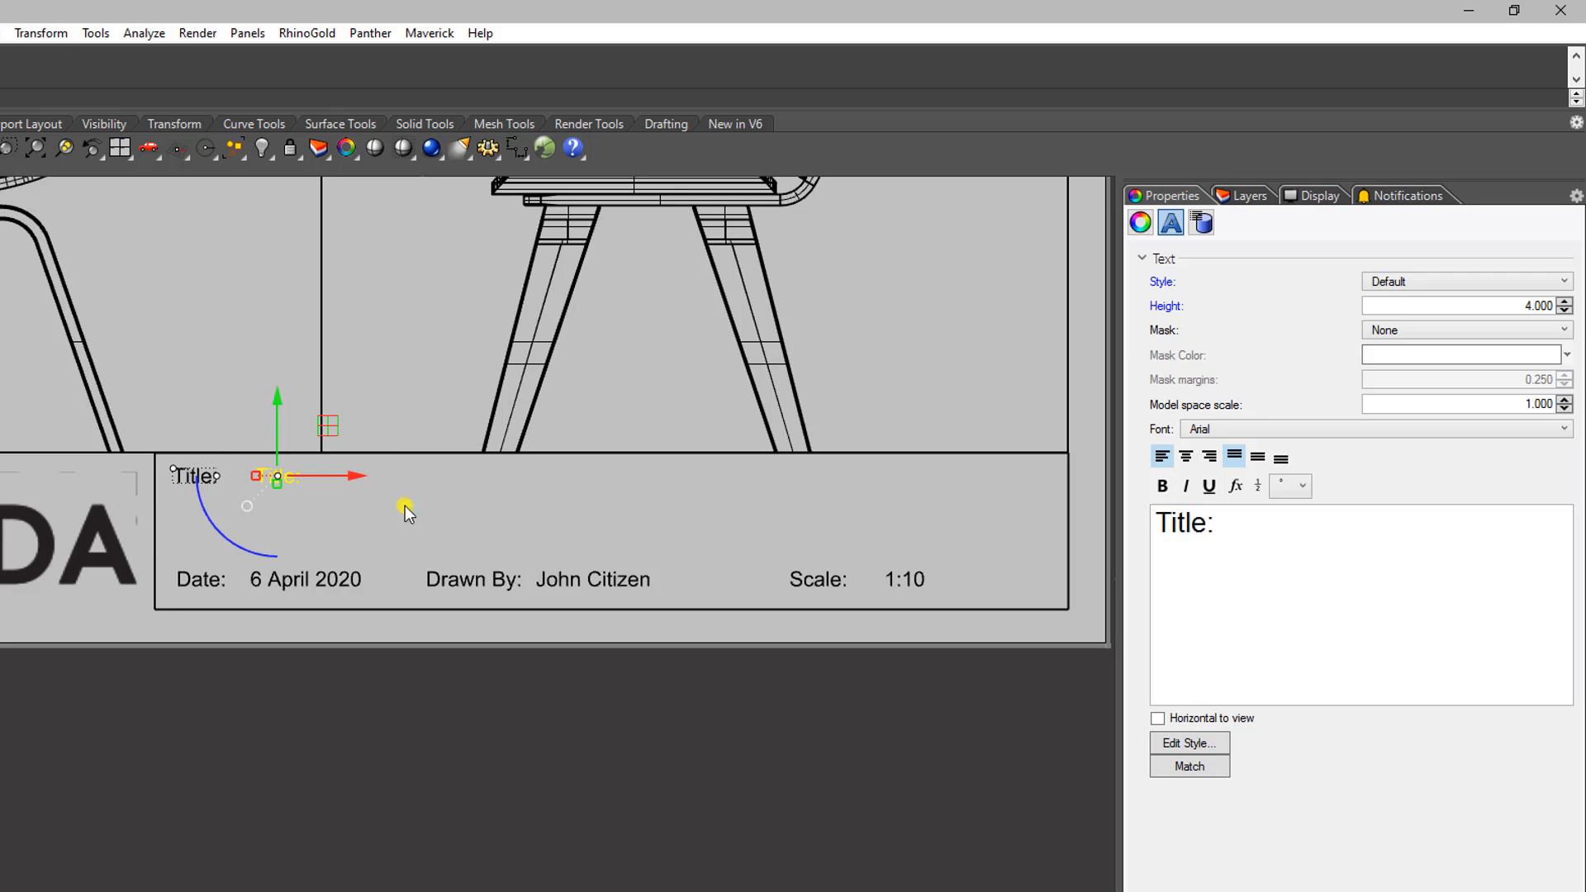
pyautogui.click(453, 504)
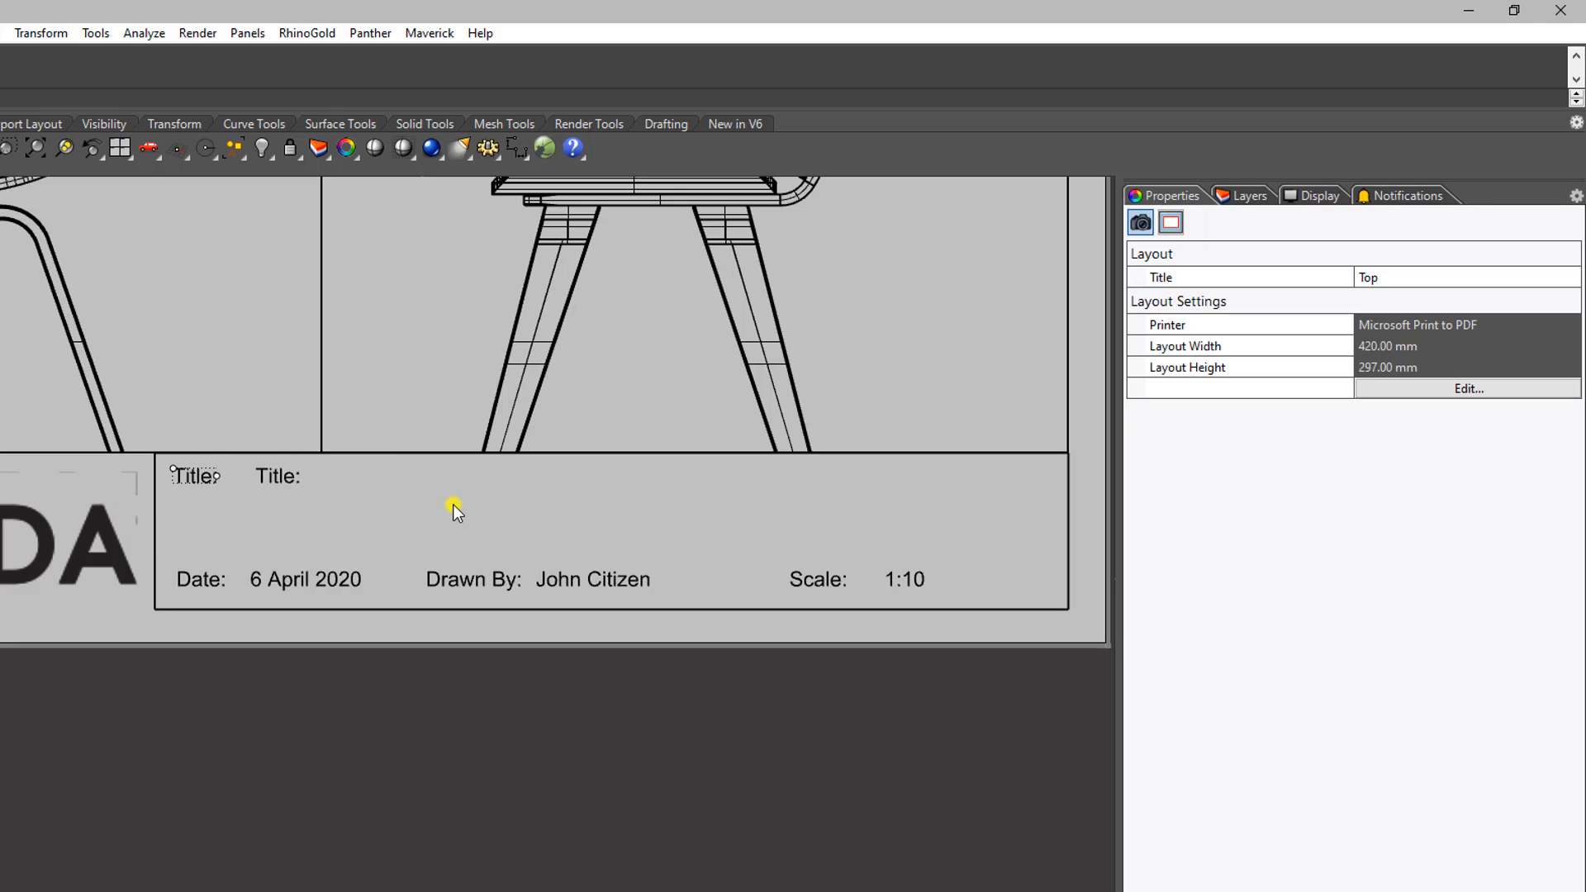
pyautogui.click(269, 479)
pyautogui.moveTo(1244, 521); pyautogui.dragTo(1105, 517)
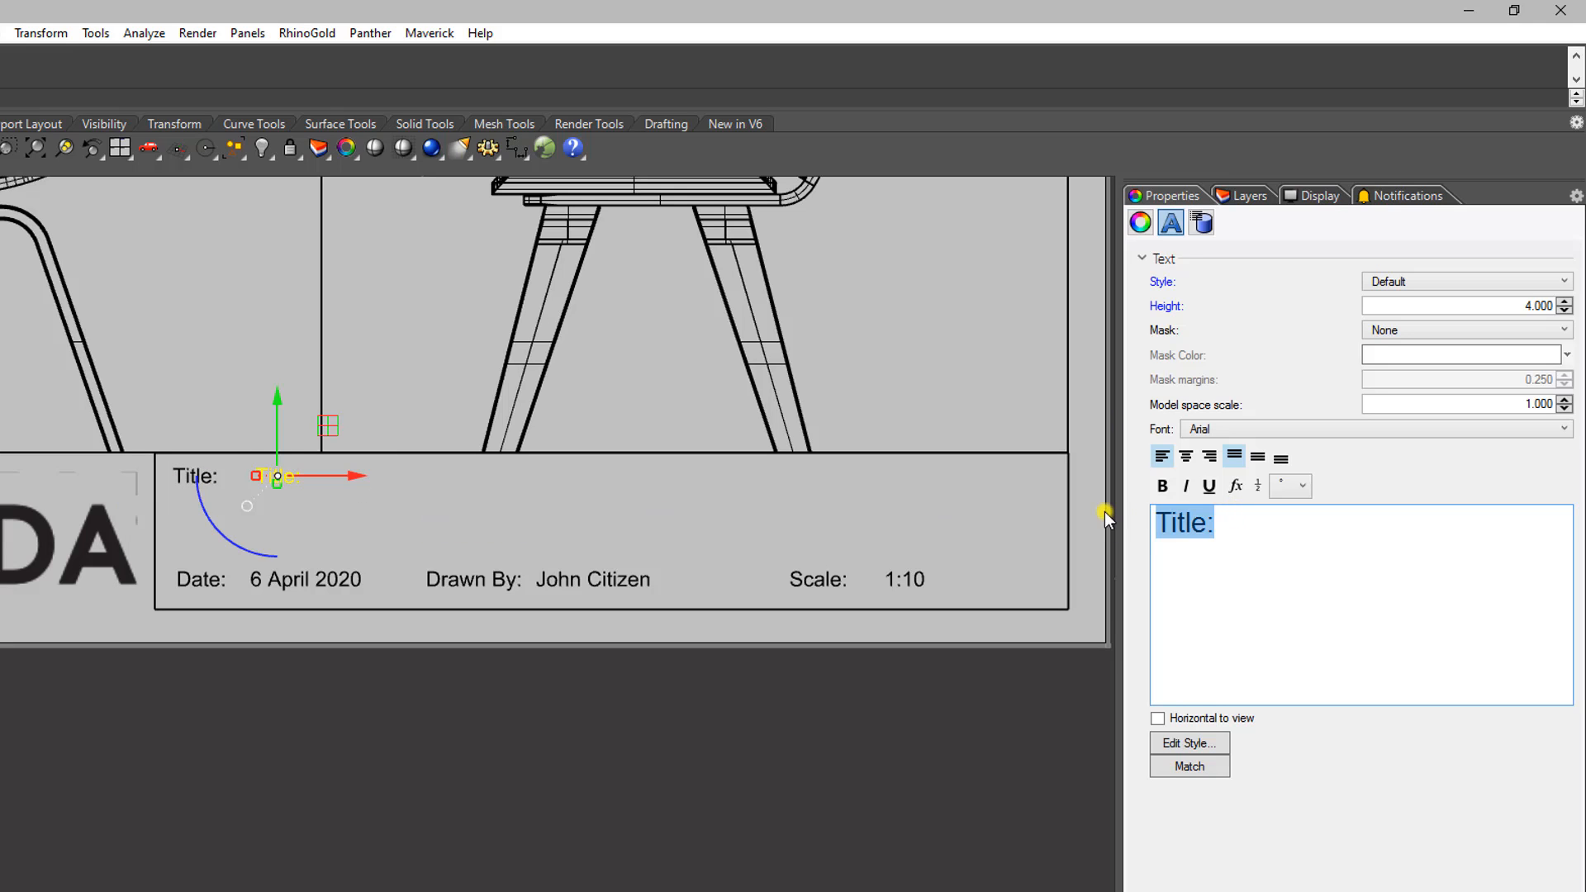
pyautogui.write('E')
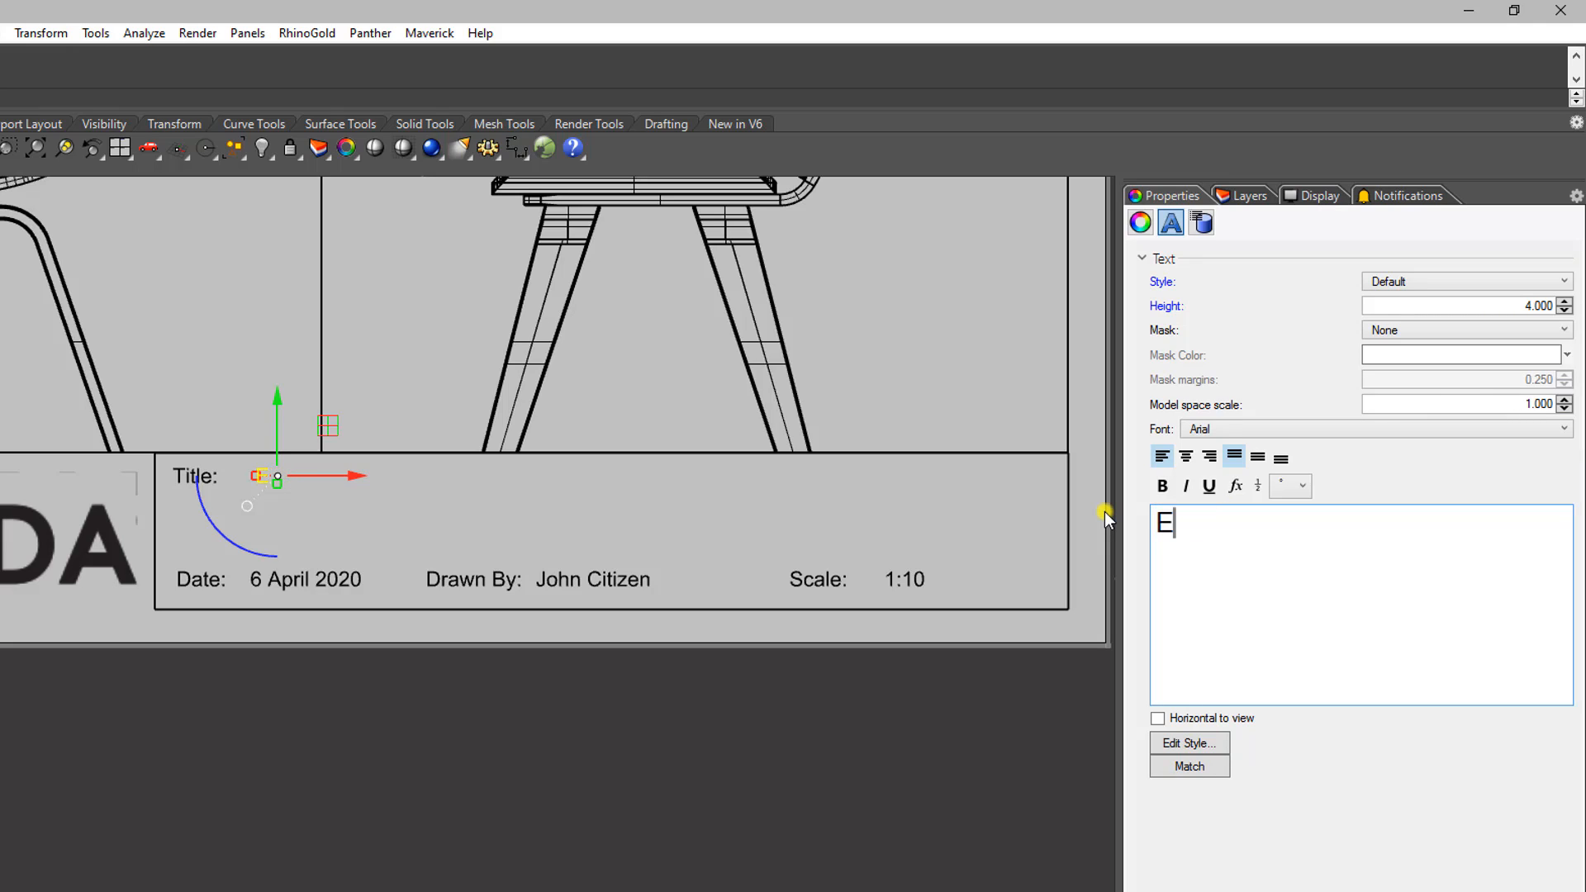
pyautogui.write('ames Rep')
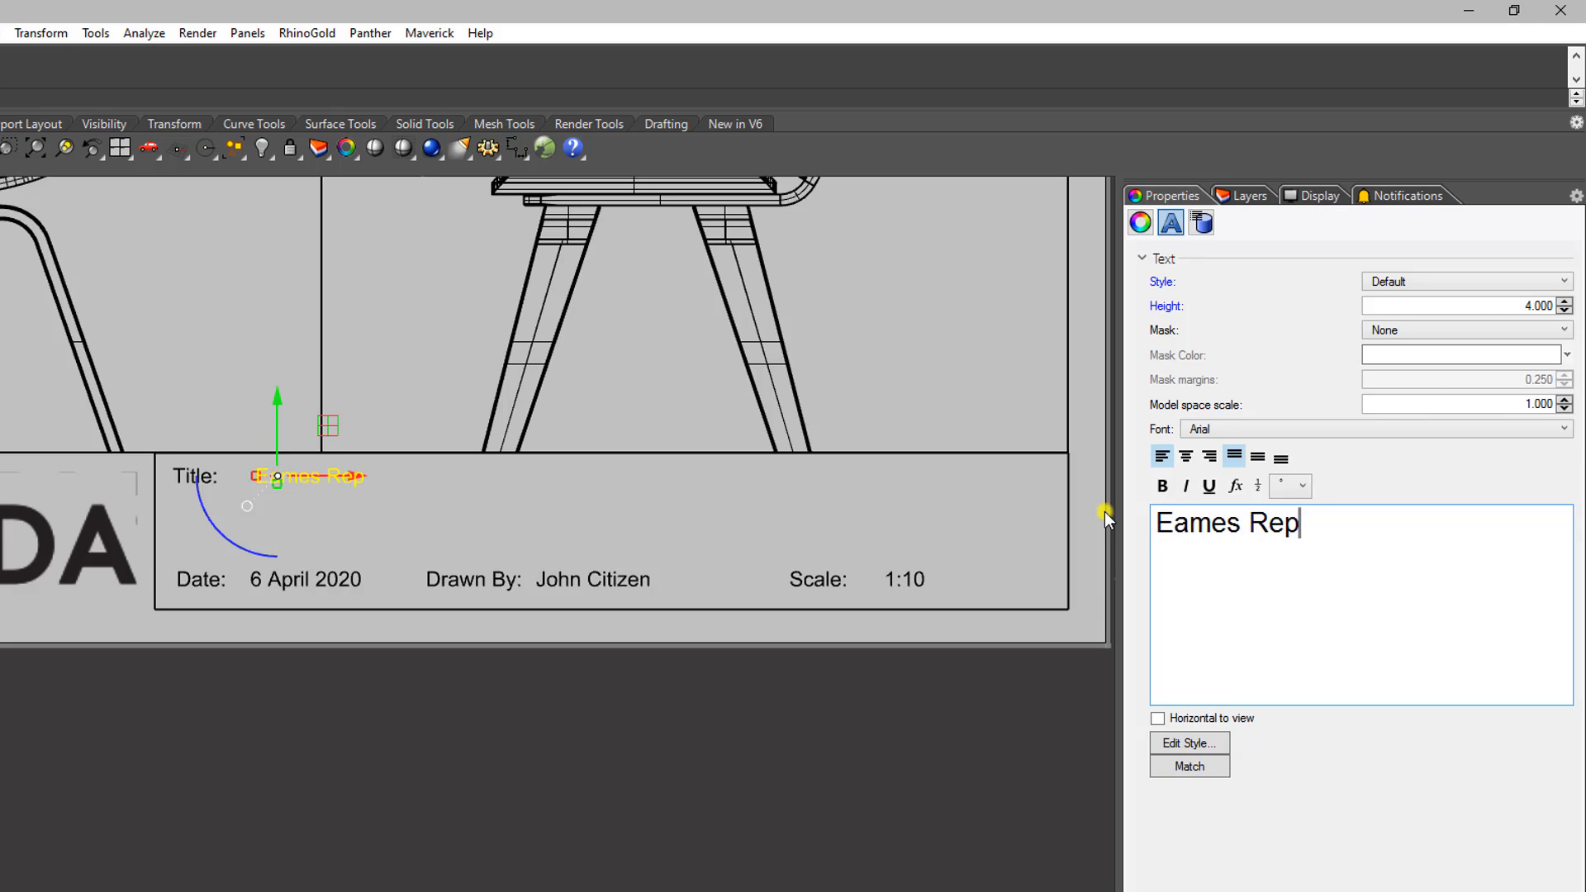
pyautogui.write('lica Chair')
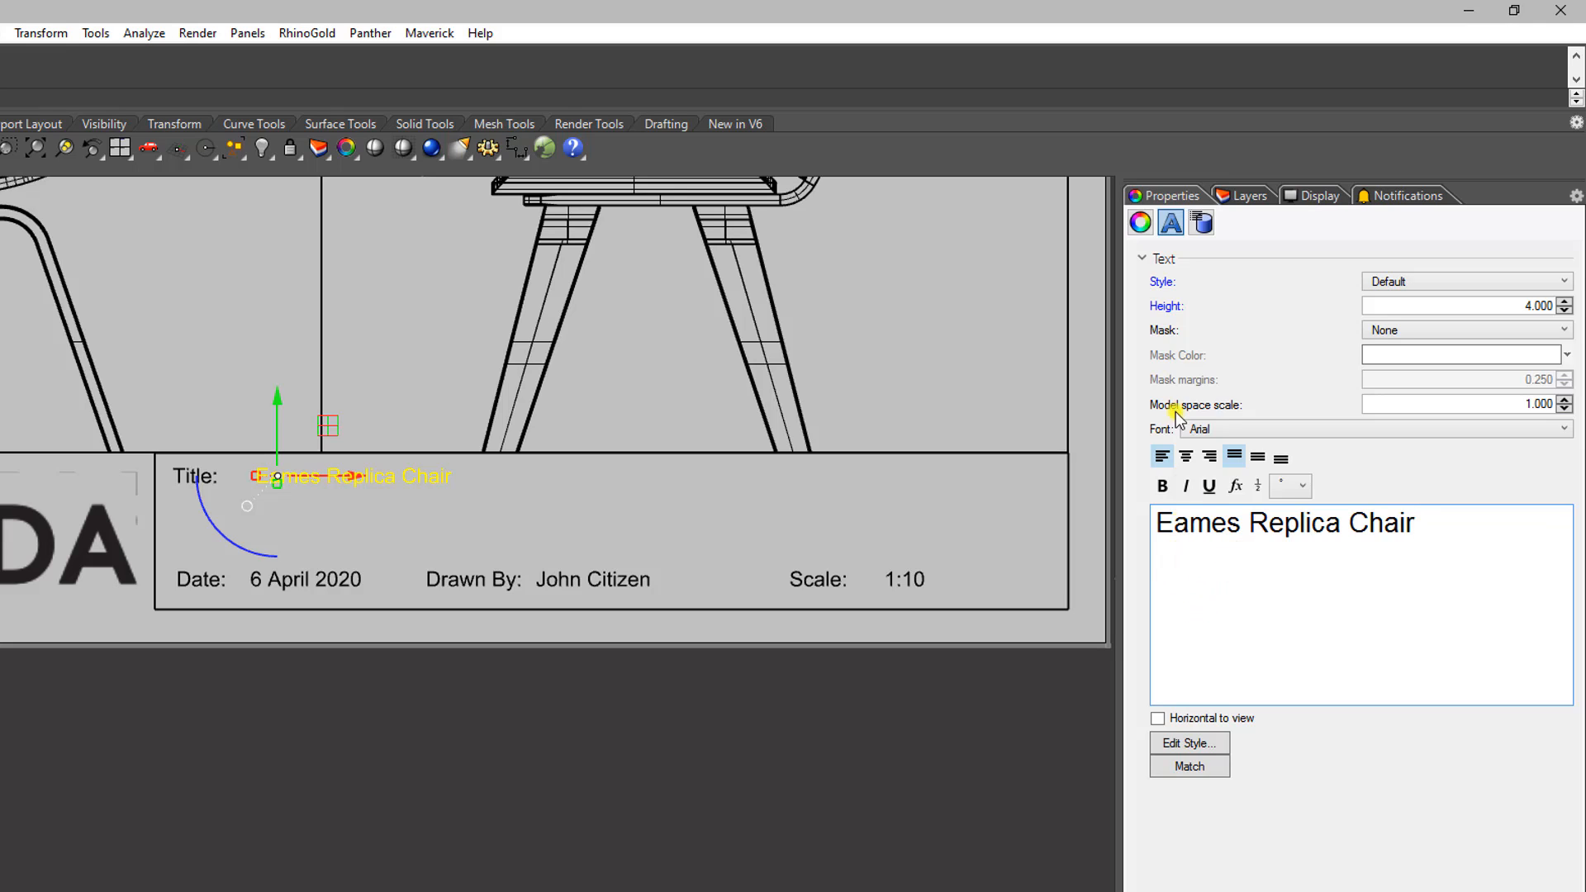
# Step: Set the display color of the Eames Replica Chair title text to Red
pyautogui.click(1141, 223)
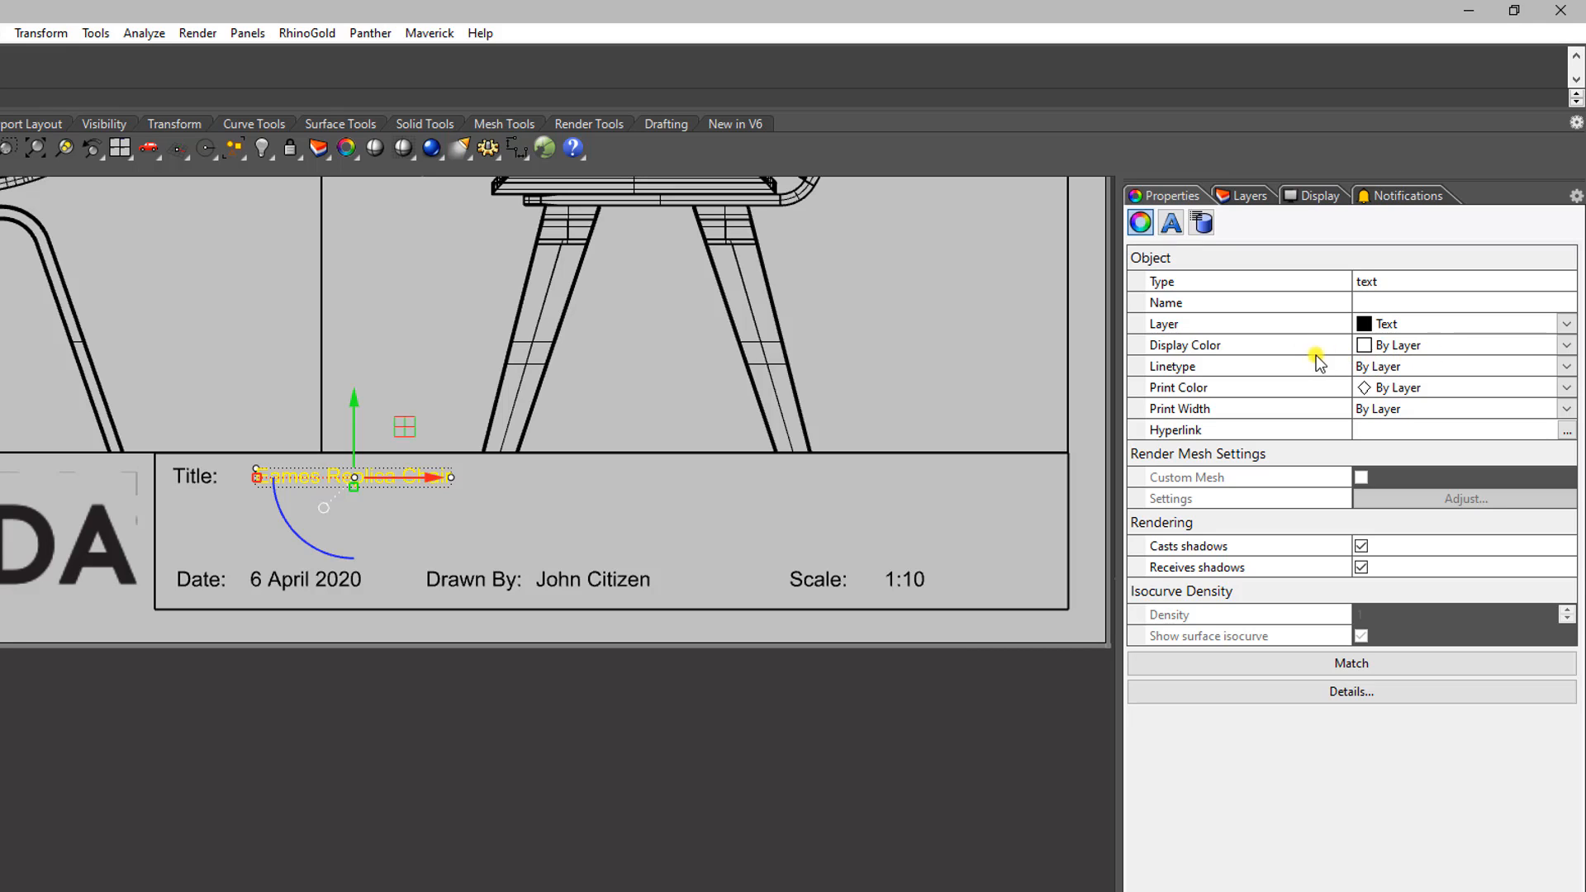
pyautogui.click(1567, 346)
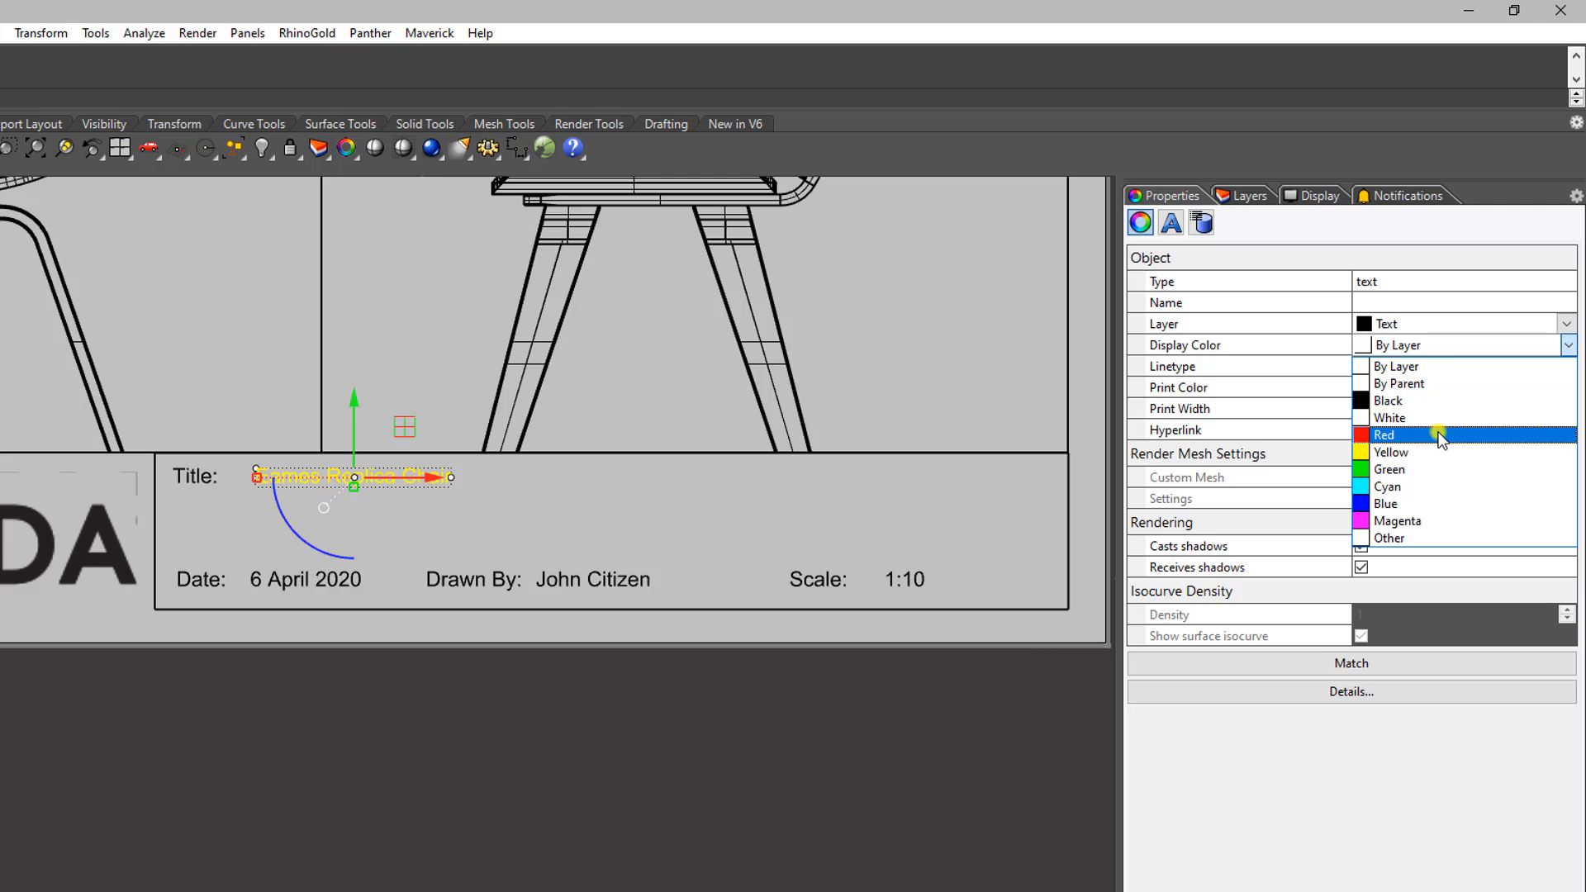
pyautogui.click(1452, 435)
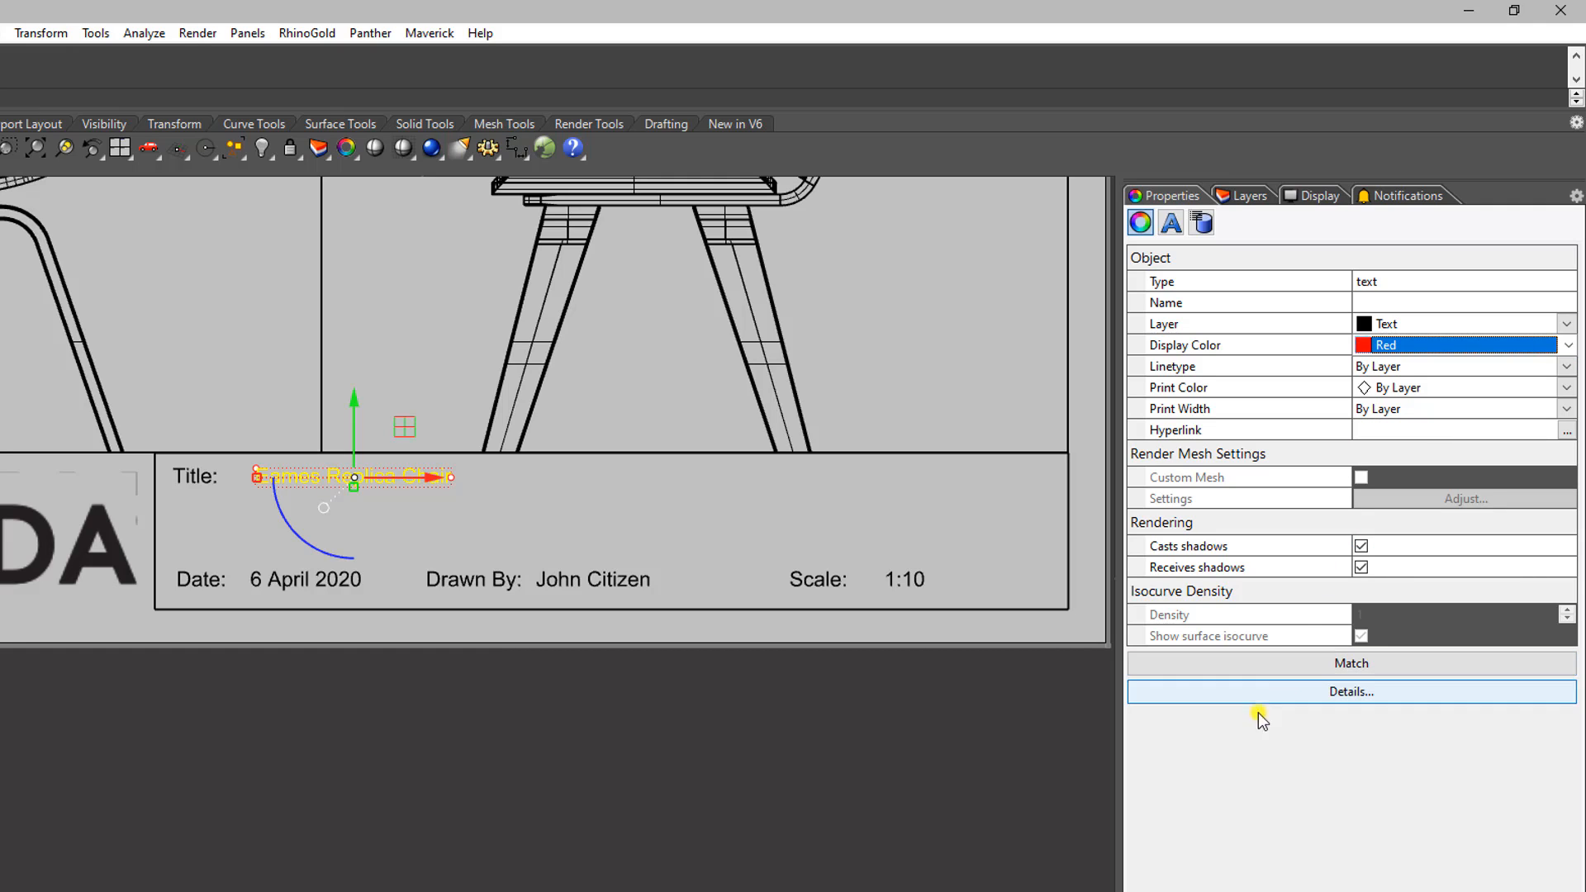
pyautogui.click(939, 776)
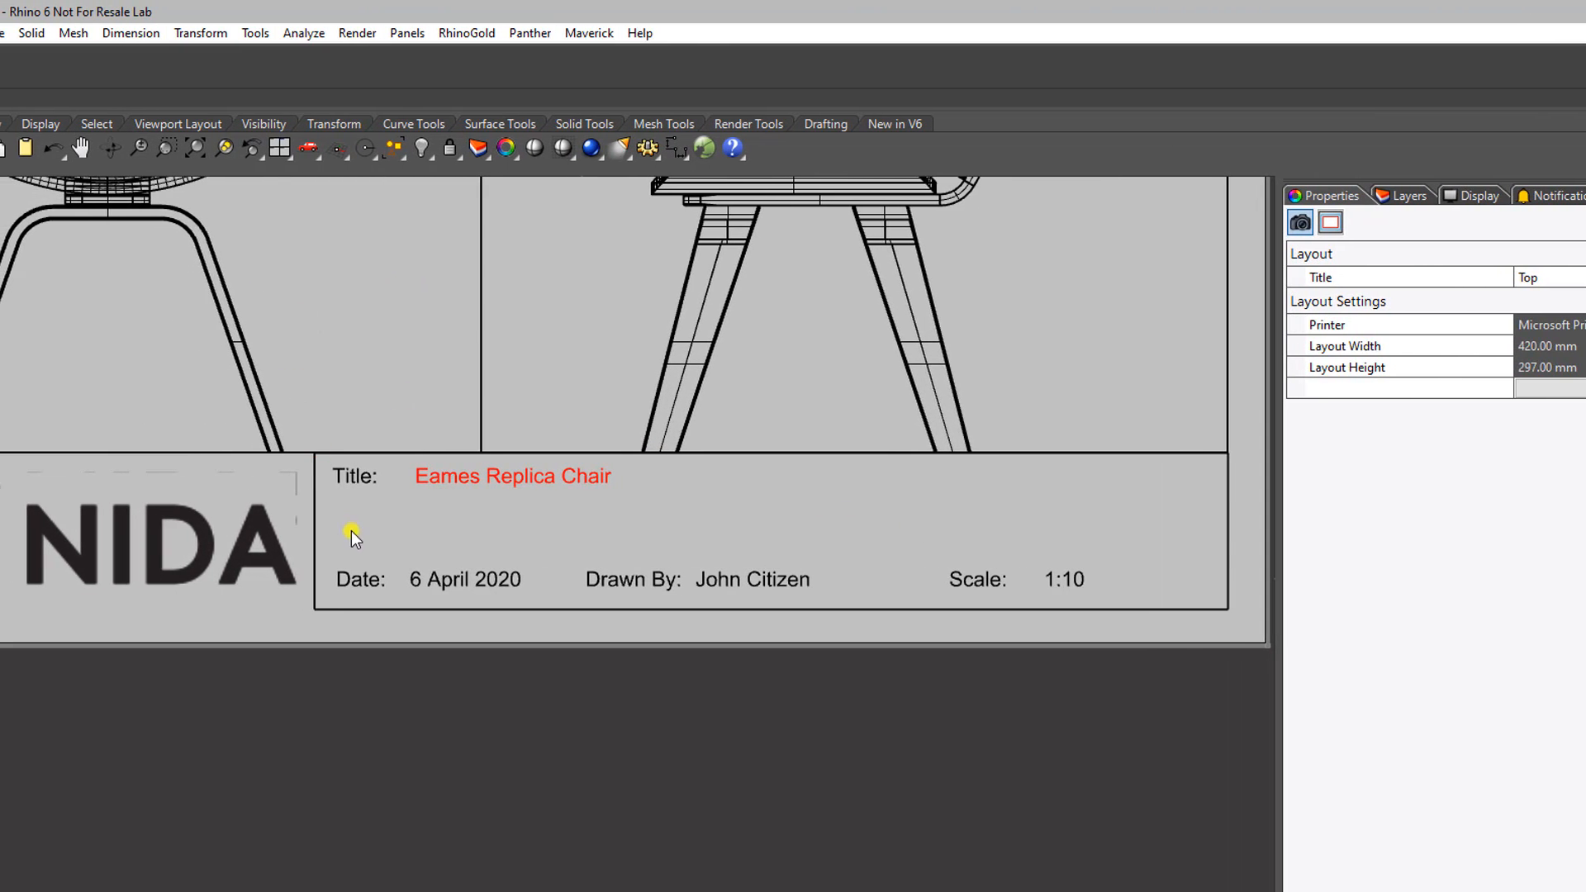
# Step: Start a new text block and replace its default text with a FileName field that includes the full path and file extension
pyautogui.click(120, 34)
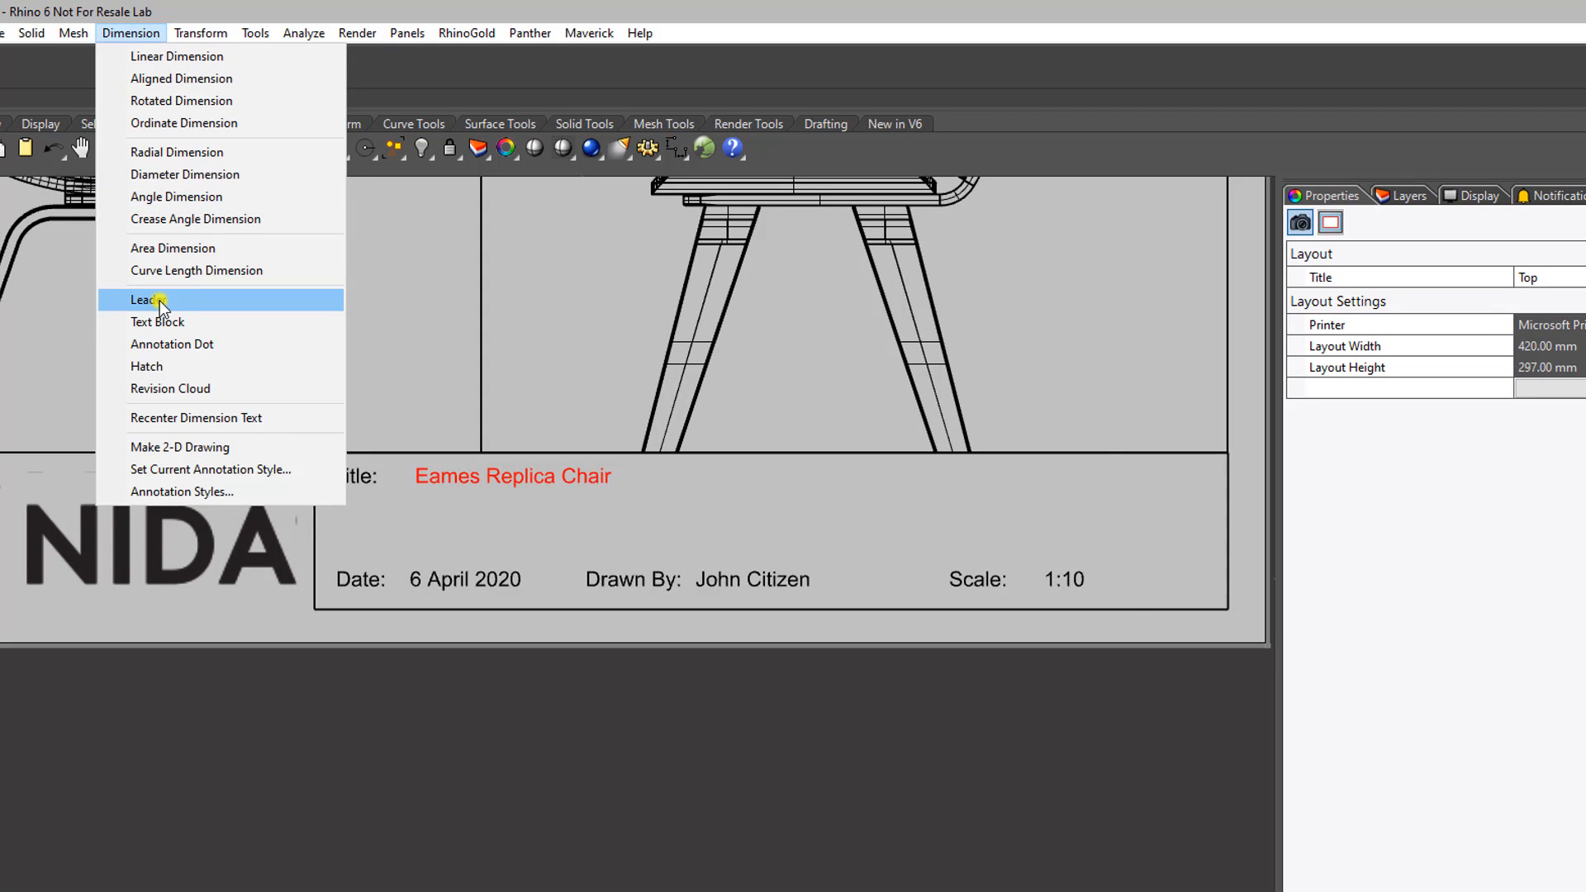
pyautogui.click(158, 323)
pyautogui.click(400, 559)
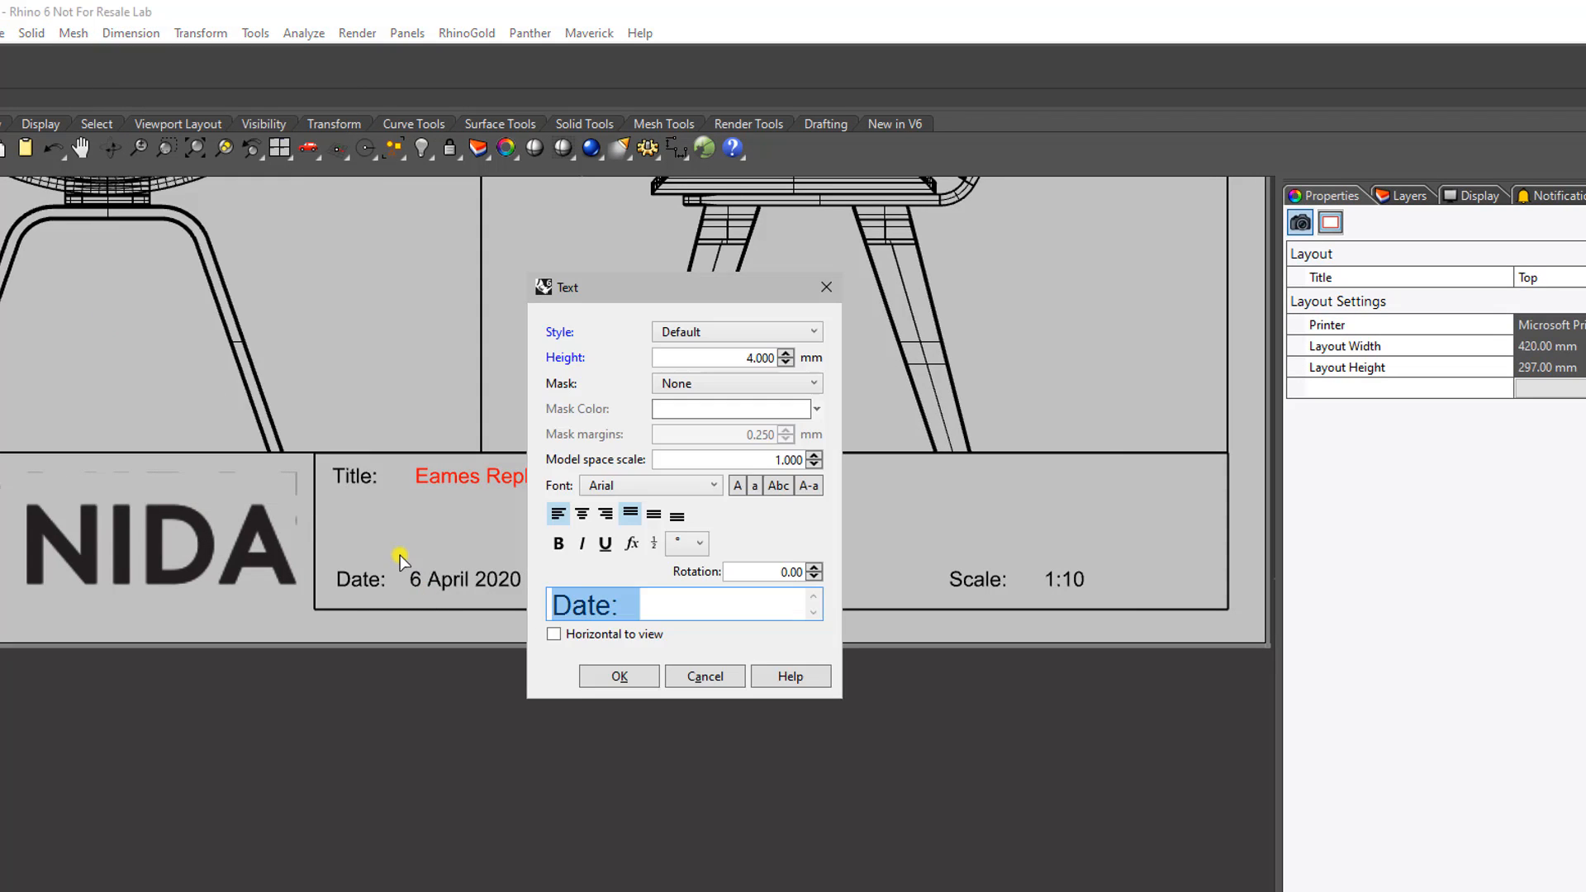
pyautogui.click(635, 620)
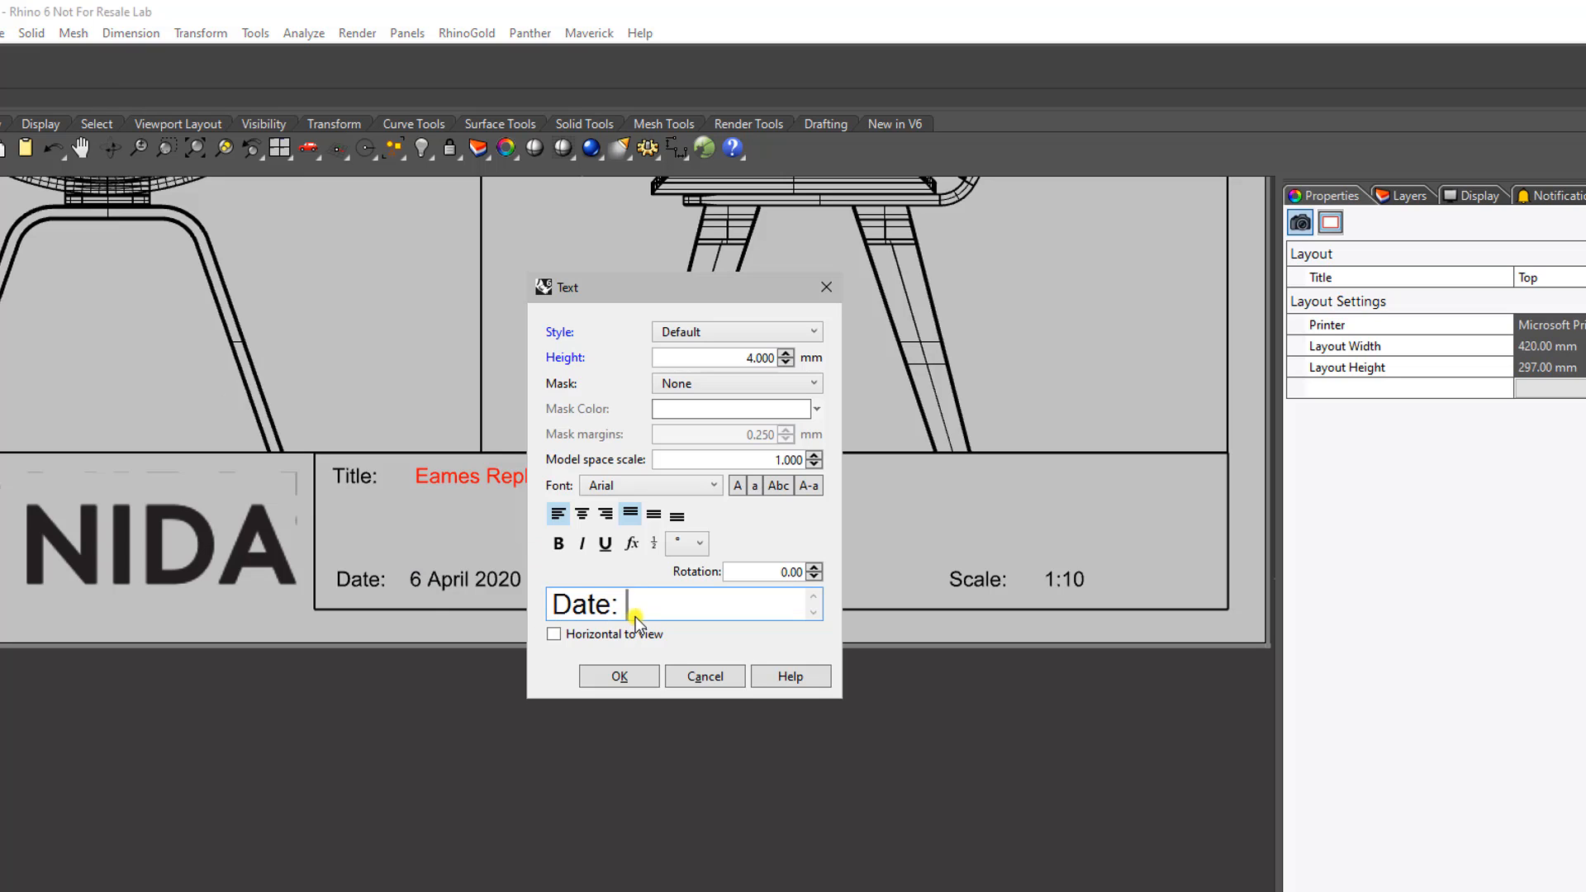
pyautogui.moveTo(626, 607); pyautogui.dragTo(516, 608)
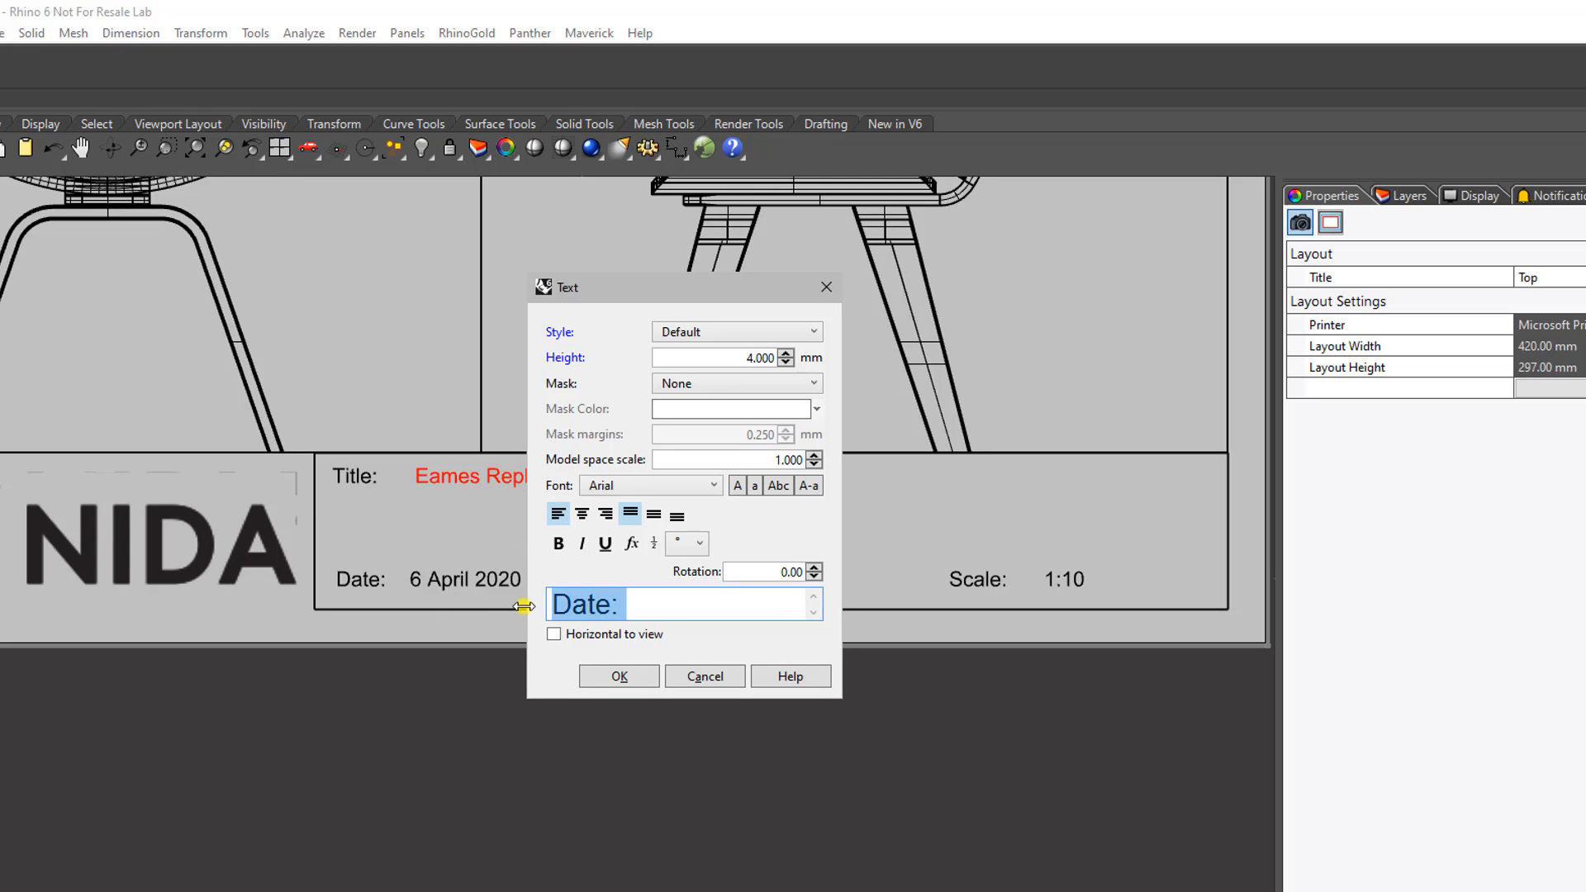
pyautogui.press('BackSpace')
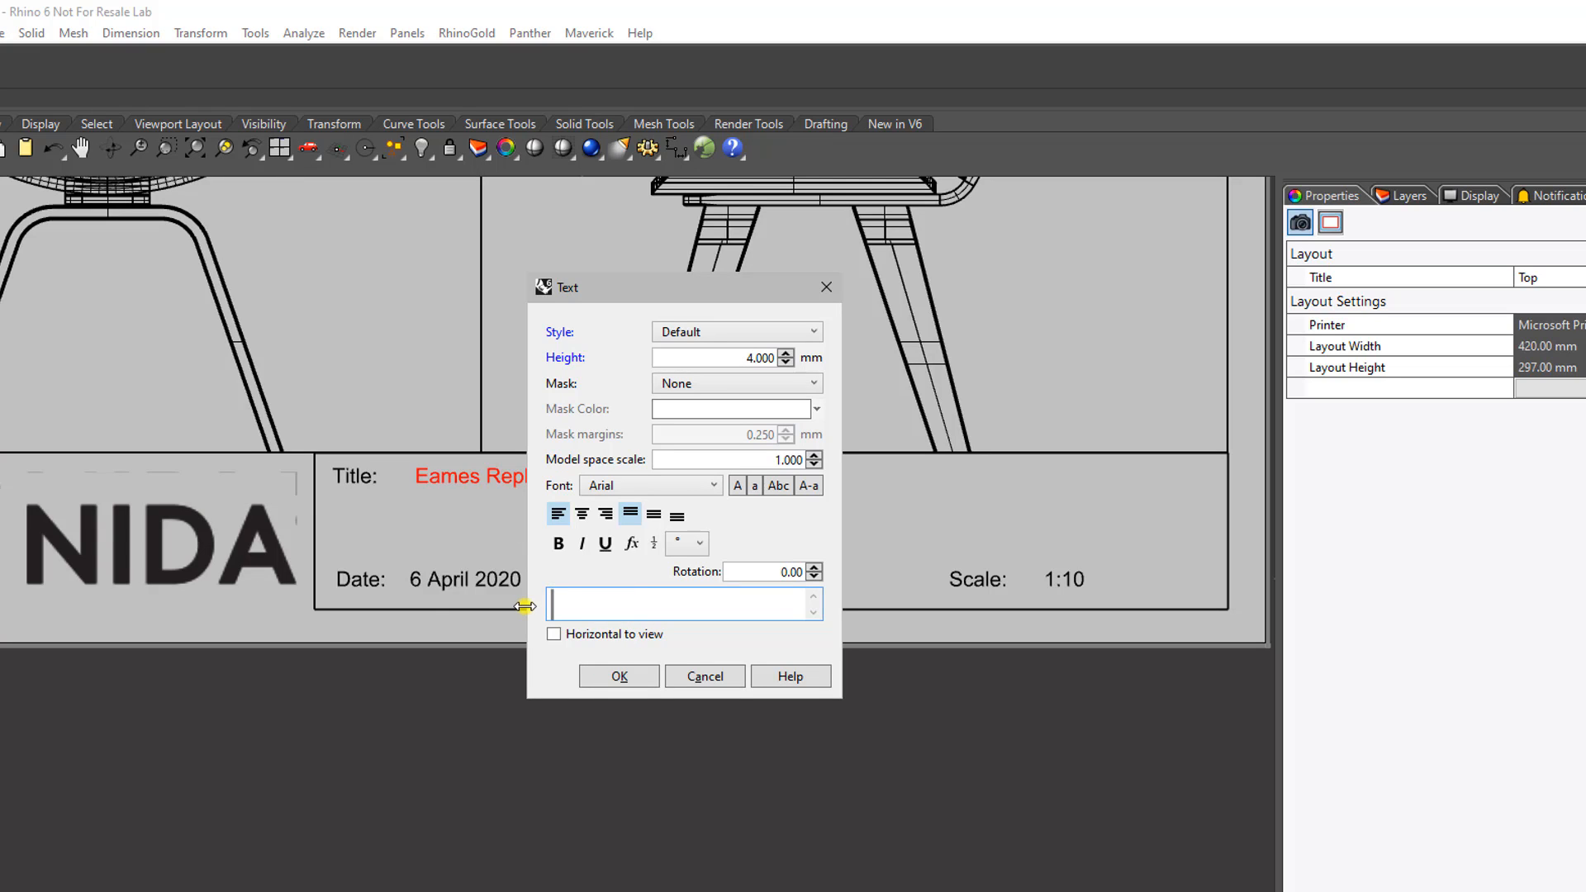
pyautogui.click(633, 544)
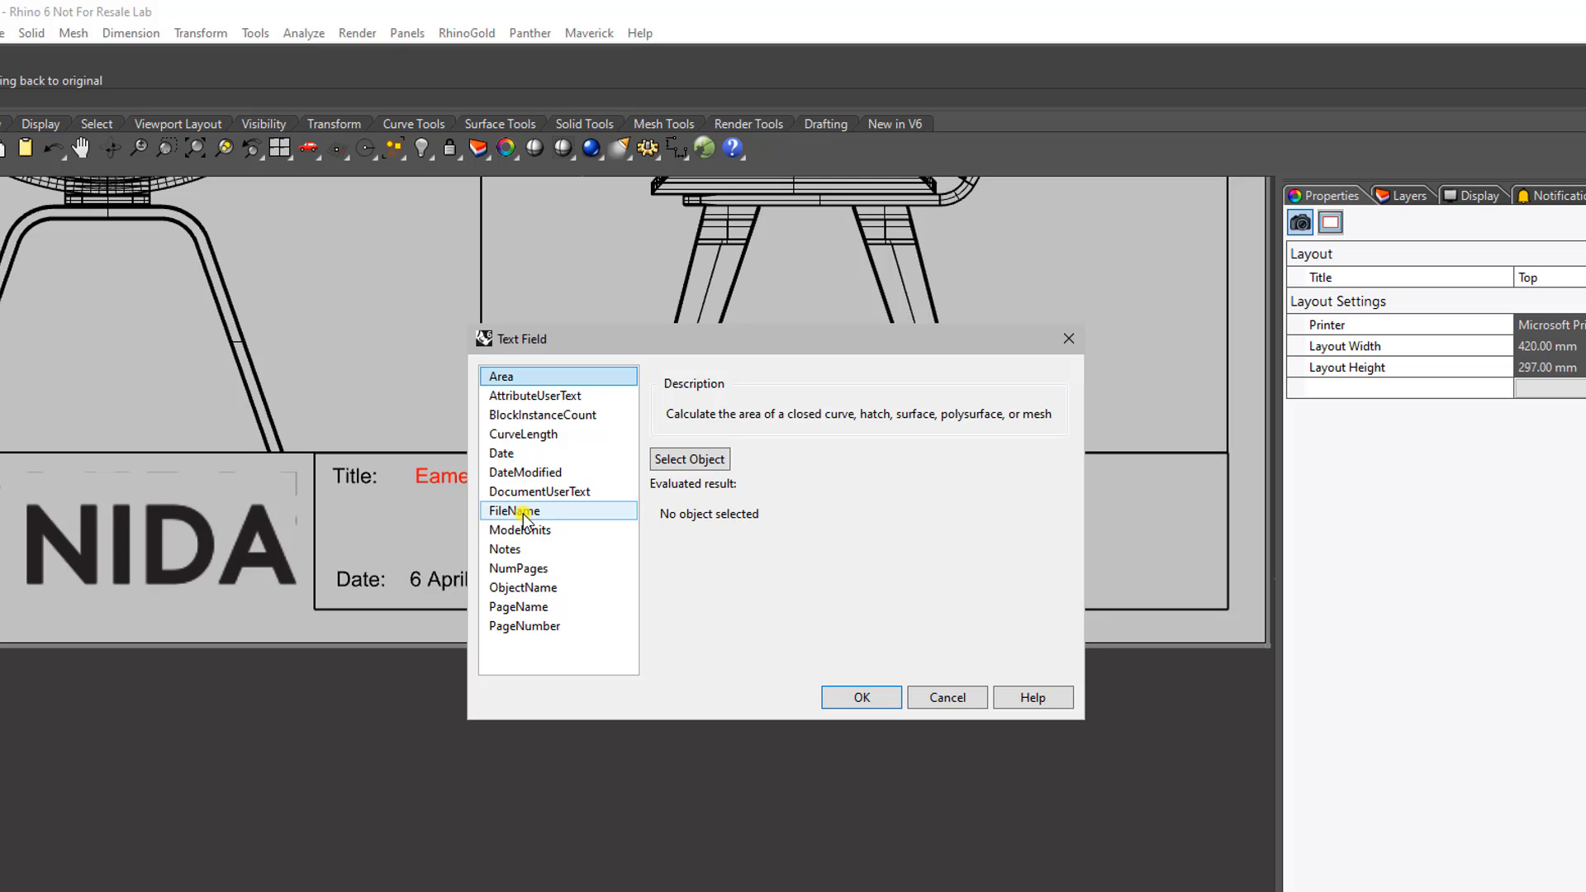
pyautogui.click(523, 513)
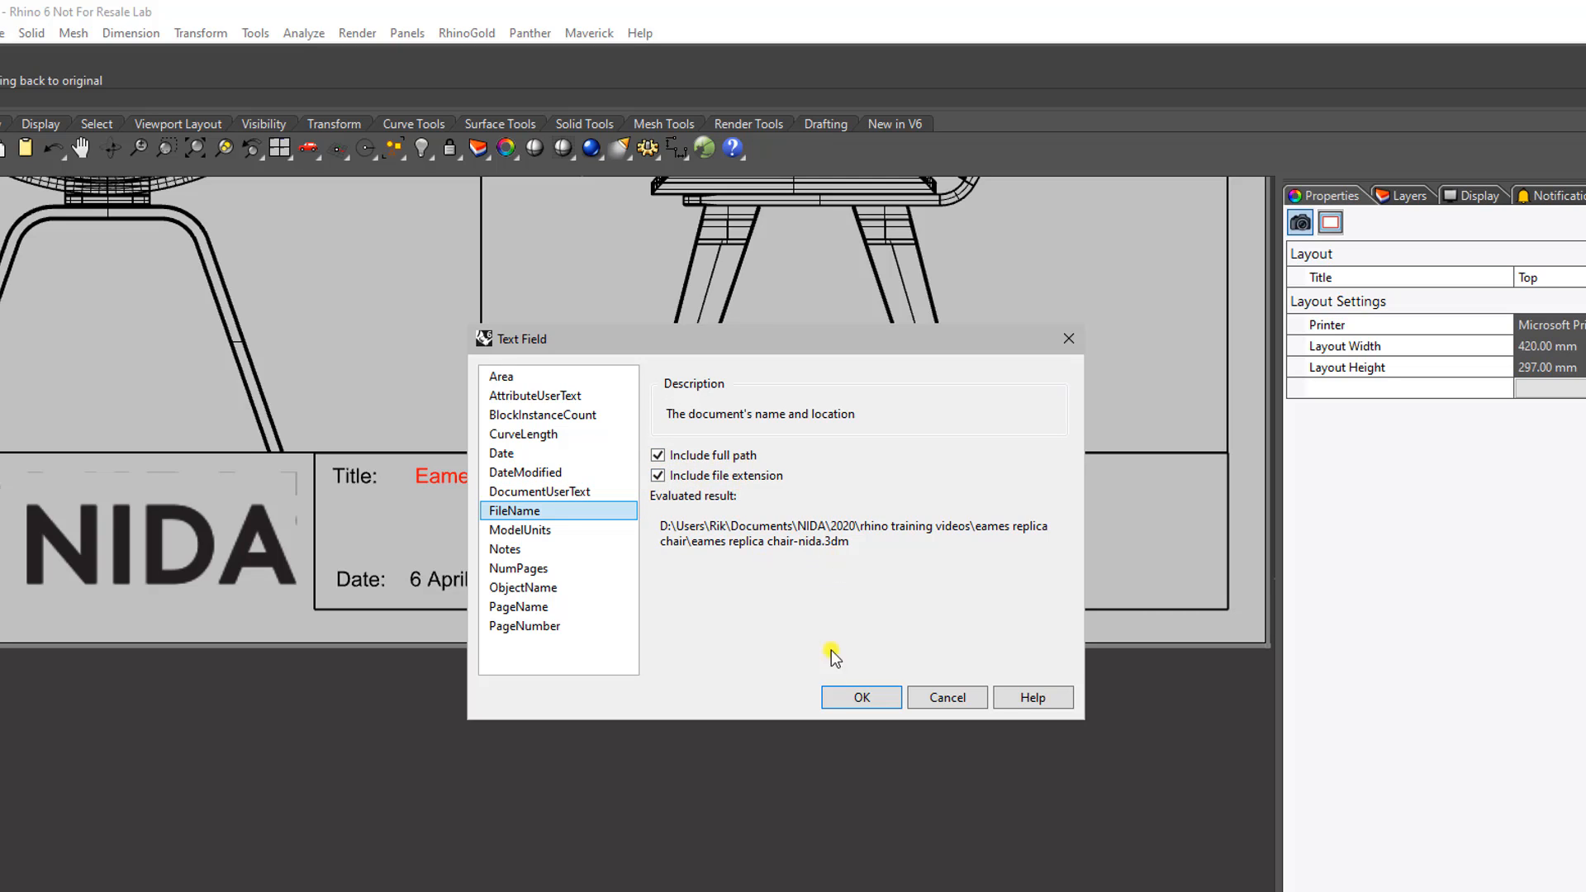
pyautogui.click(859, 698)
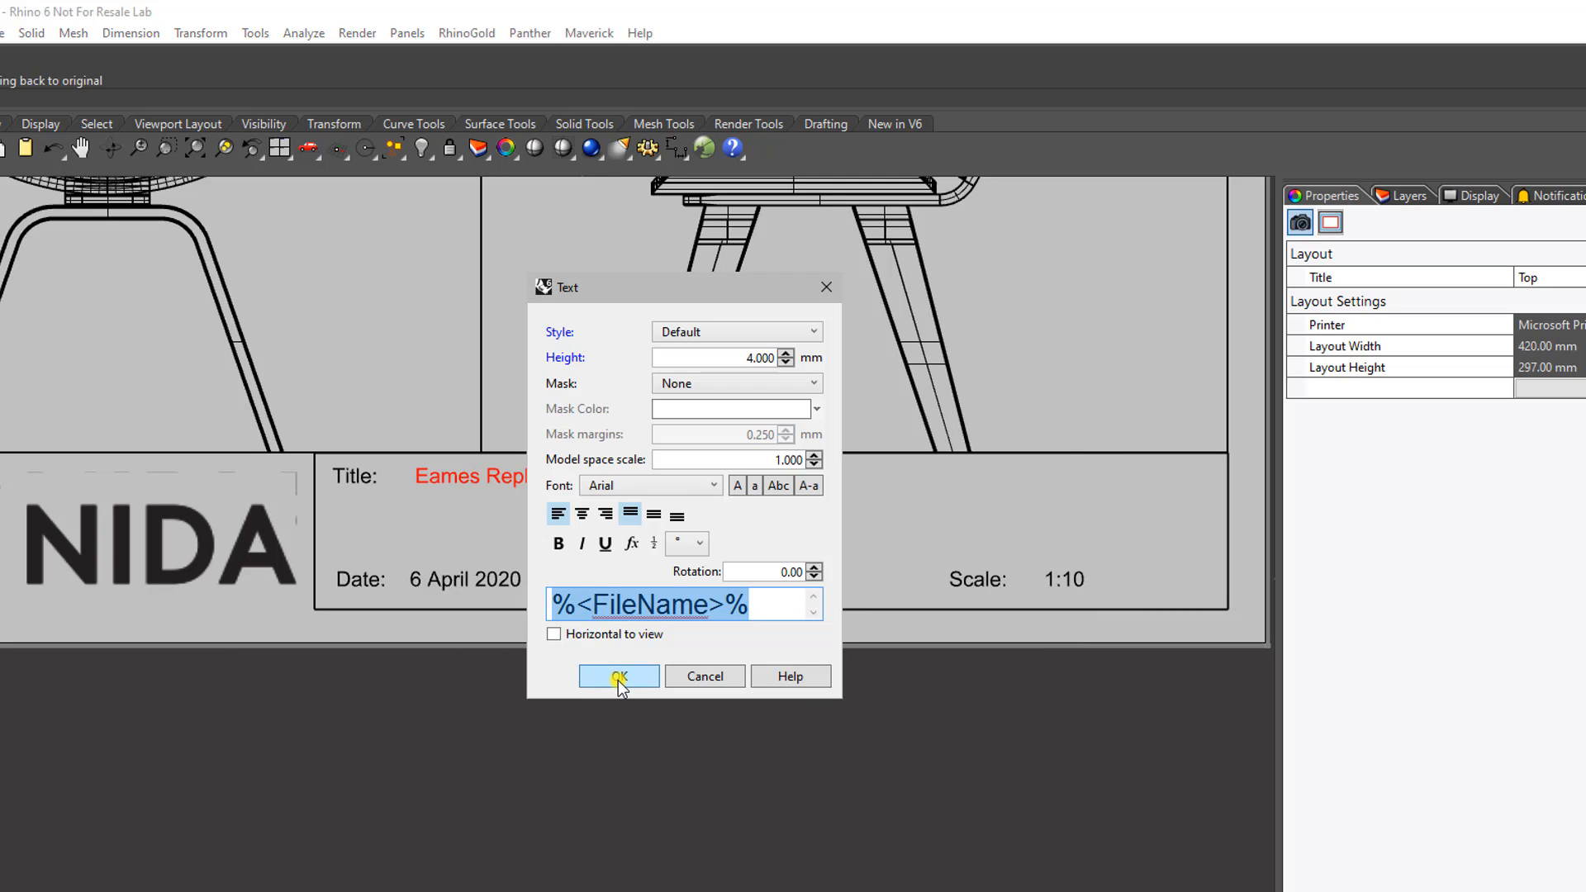
# Step: Set the file name text height to 2.5 mm and place the text between the title and date rows
pyautogui.moveTo(734, 357); pyautogui.dragTo(799, 358)
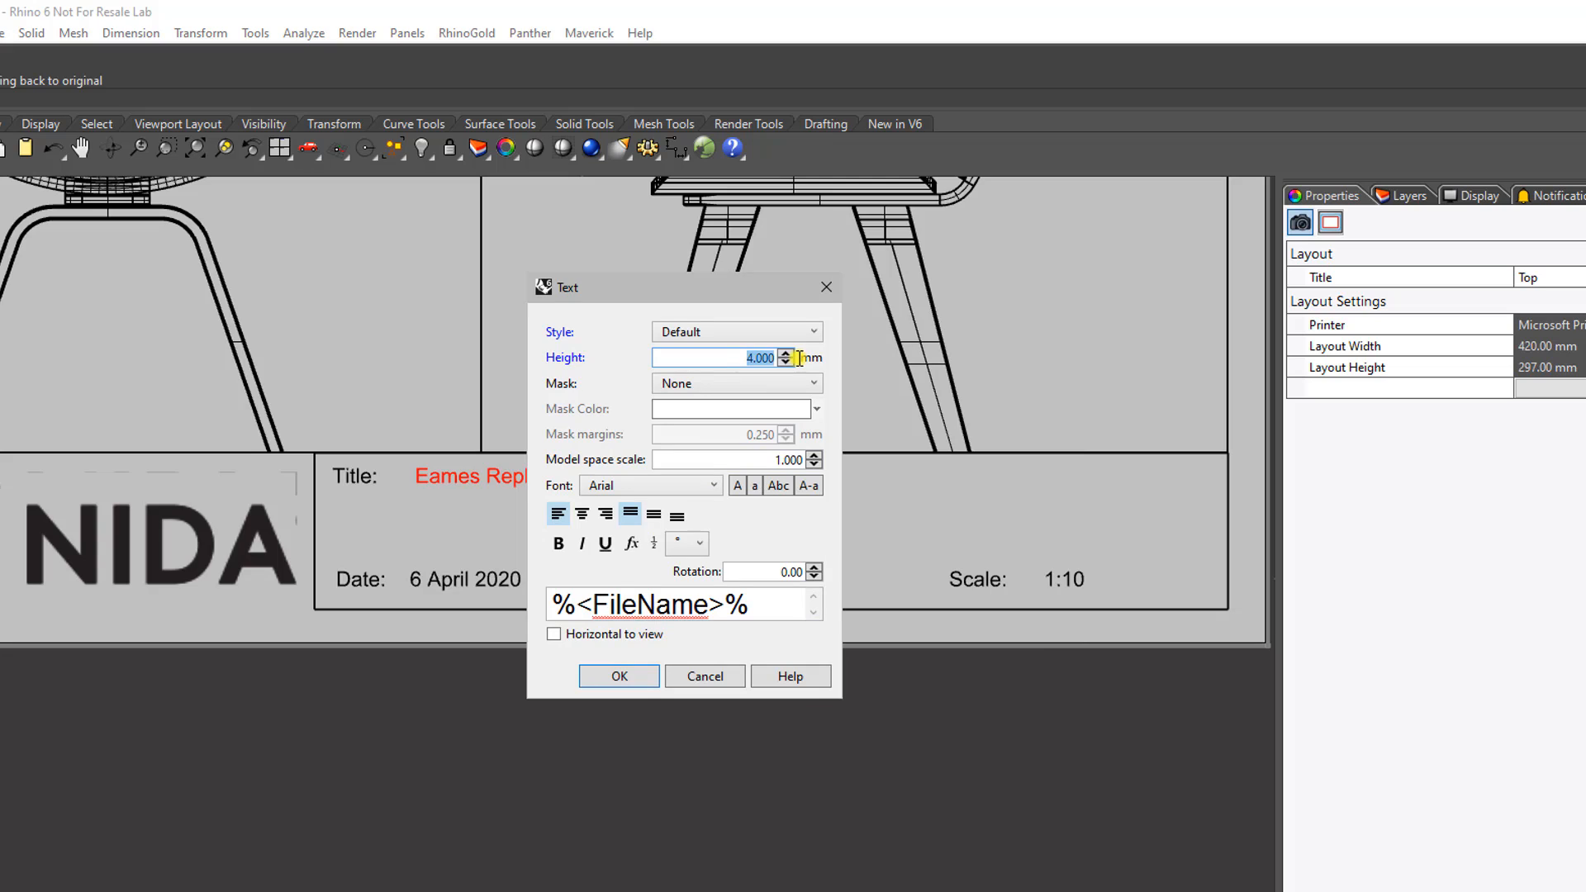
pyautogui.write('2.5')
pyautogui.click(615, 678)
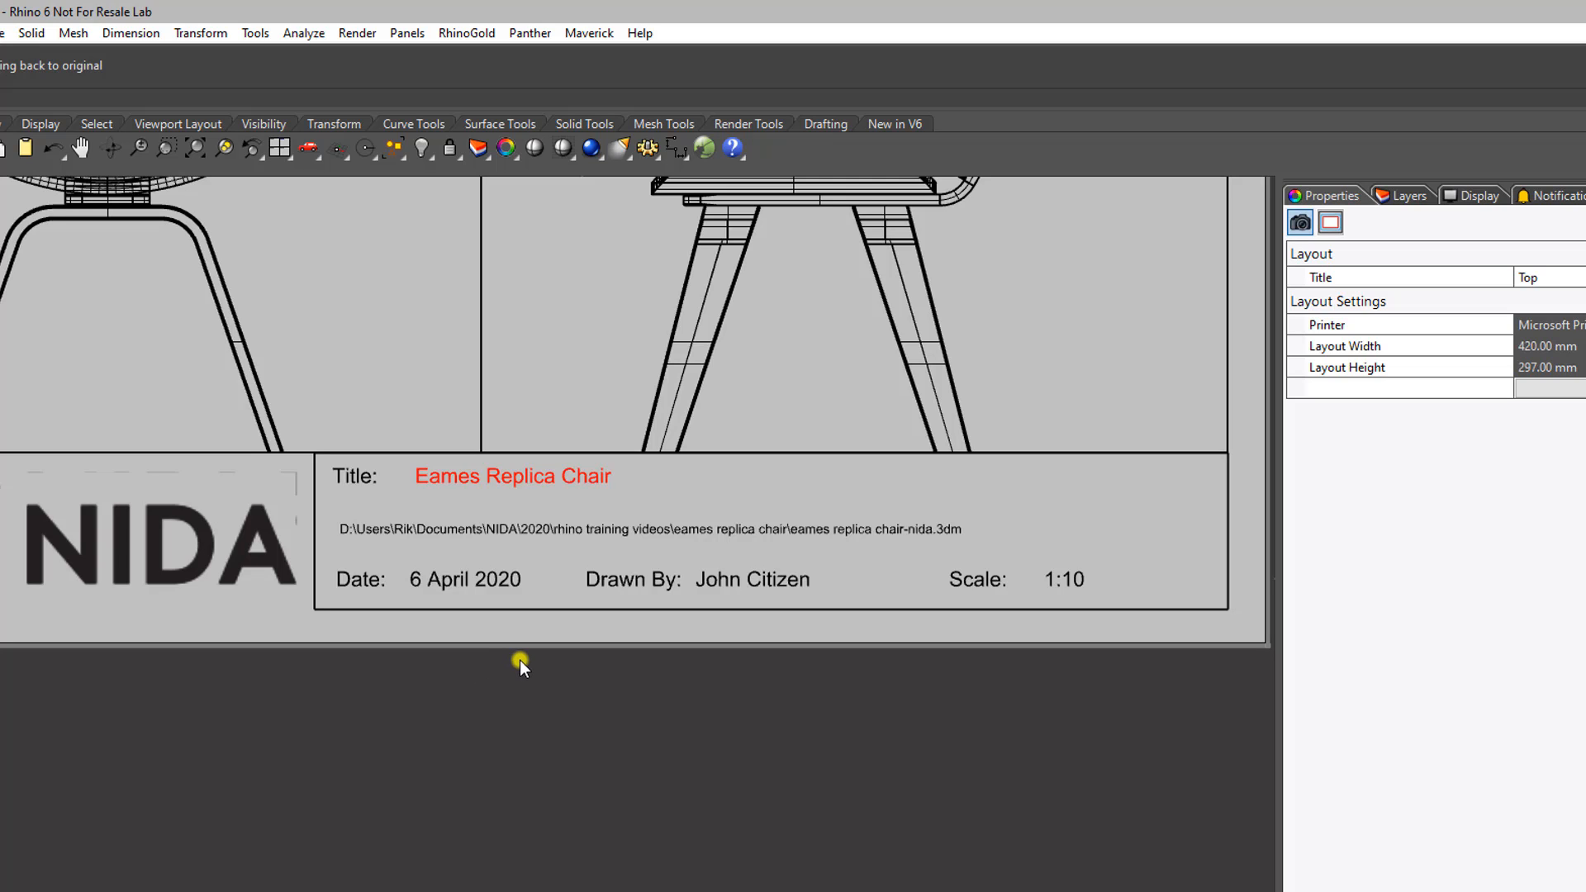
# Step: Move the Drawn By: label and the drafter's name together slightly to the right along the date row
pyautogui.click(613, 578)
pyautogui.keyDown('shift'); pyautogui.click(750, 578); pyautogui.keyUp('shift')
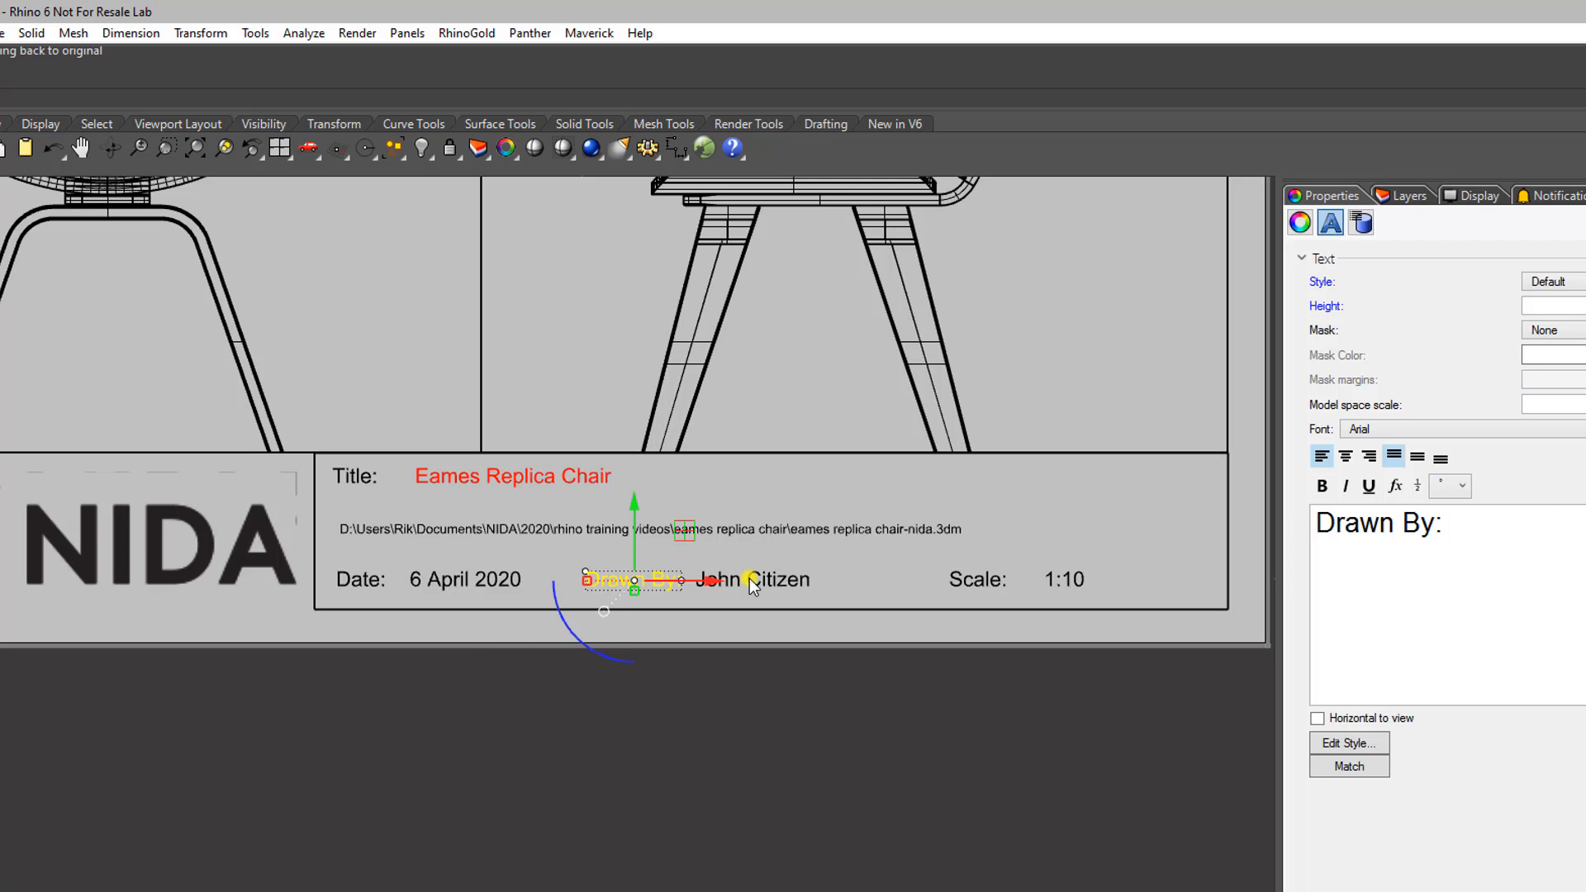
pyautogui.moveTo(745, 579); pyautogui.dragTo(790, 578)
pyautogui.click(820, 700)
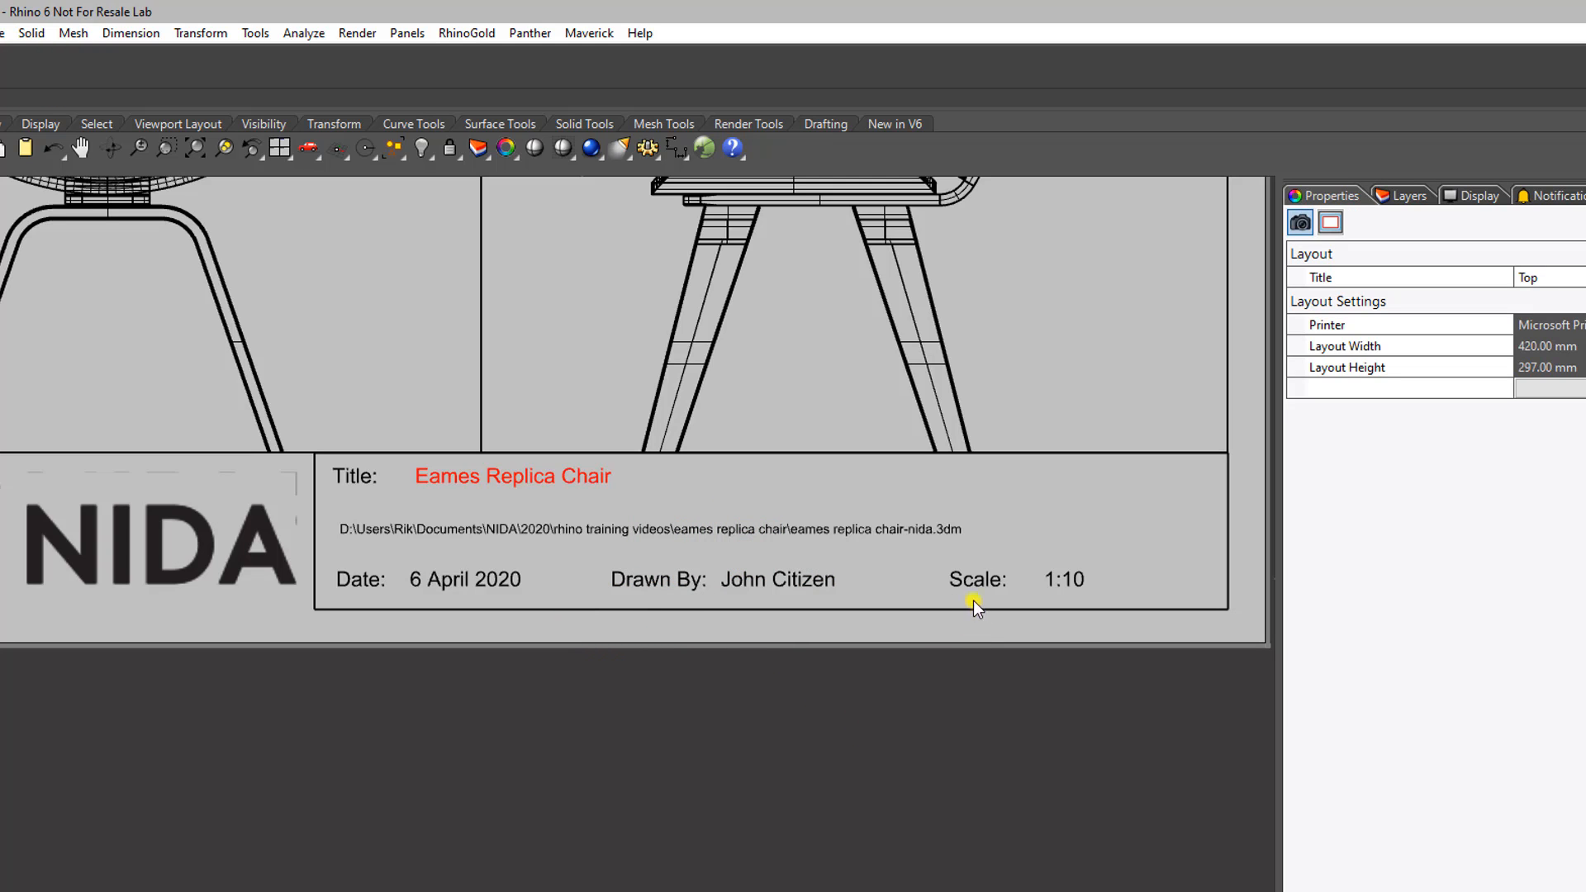
# Step: Move the Scale: label and its 1:10 value together horizontally closer to the title block's right edge
pyautogui.click(983, 581)
pyautogui.keyDown('shift'); pyautogui.click(1083, 583); pyautogui.keyUp('shift')
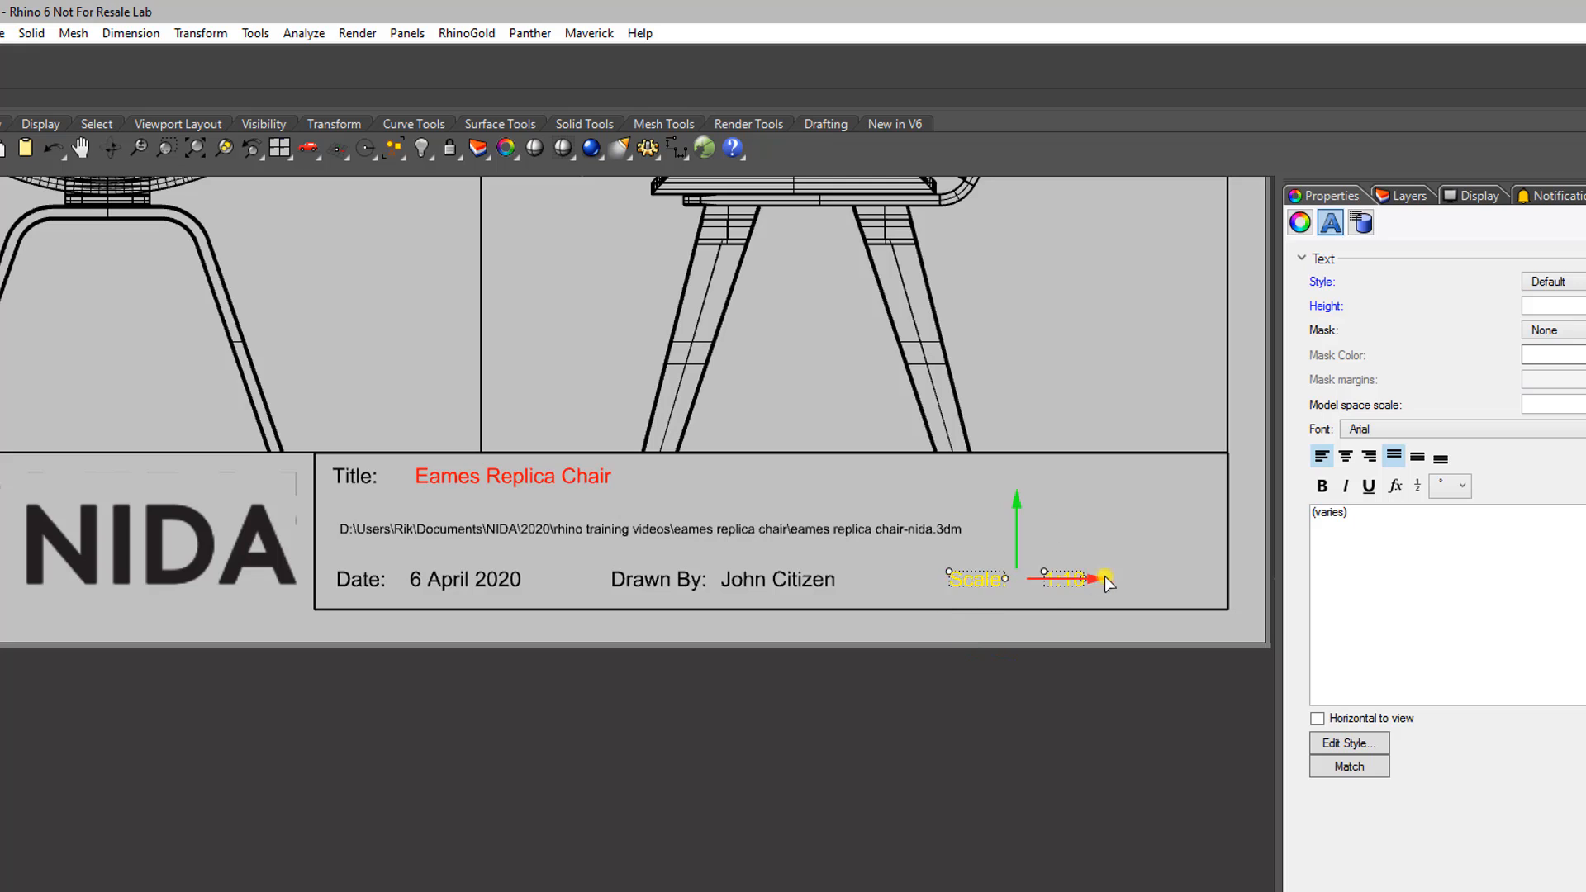
pyautogui.moveTo(1104, 577); pyautogui.dragTo(1168, 581)
pyautogui.click(887, 715)
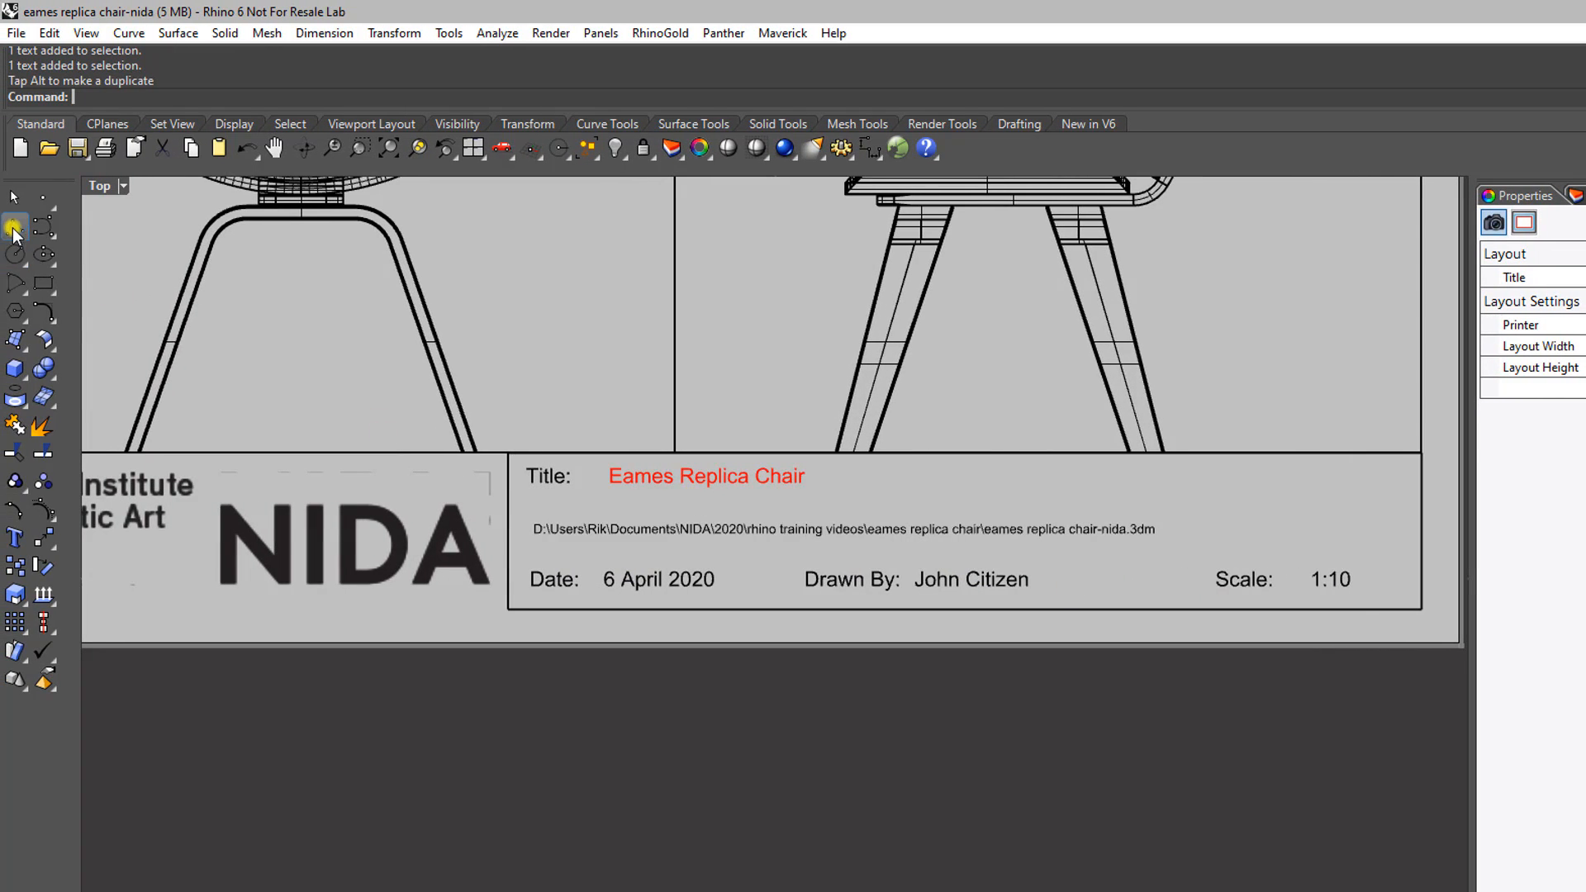
# Step: Draw a horizontal polyline across the full width of the title block, between the file path and the date row
pyautogui.click(13, 228)
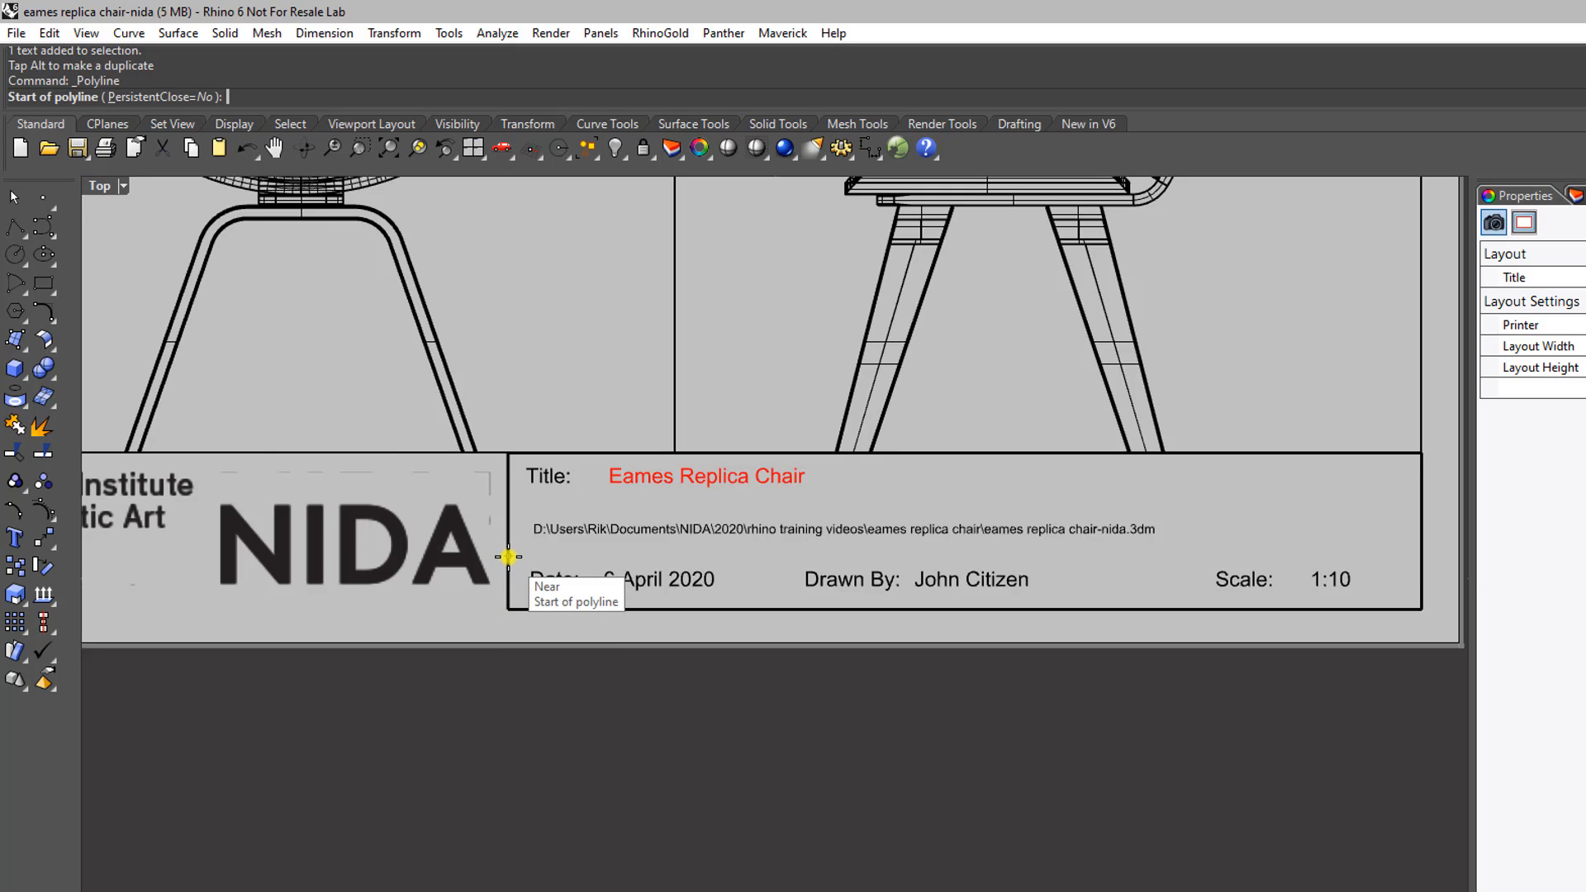
pyautogui.scroll(3, 538, 565)
pyautogui.scroll(-1, 538, 565)
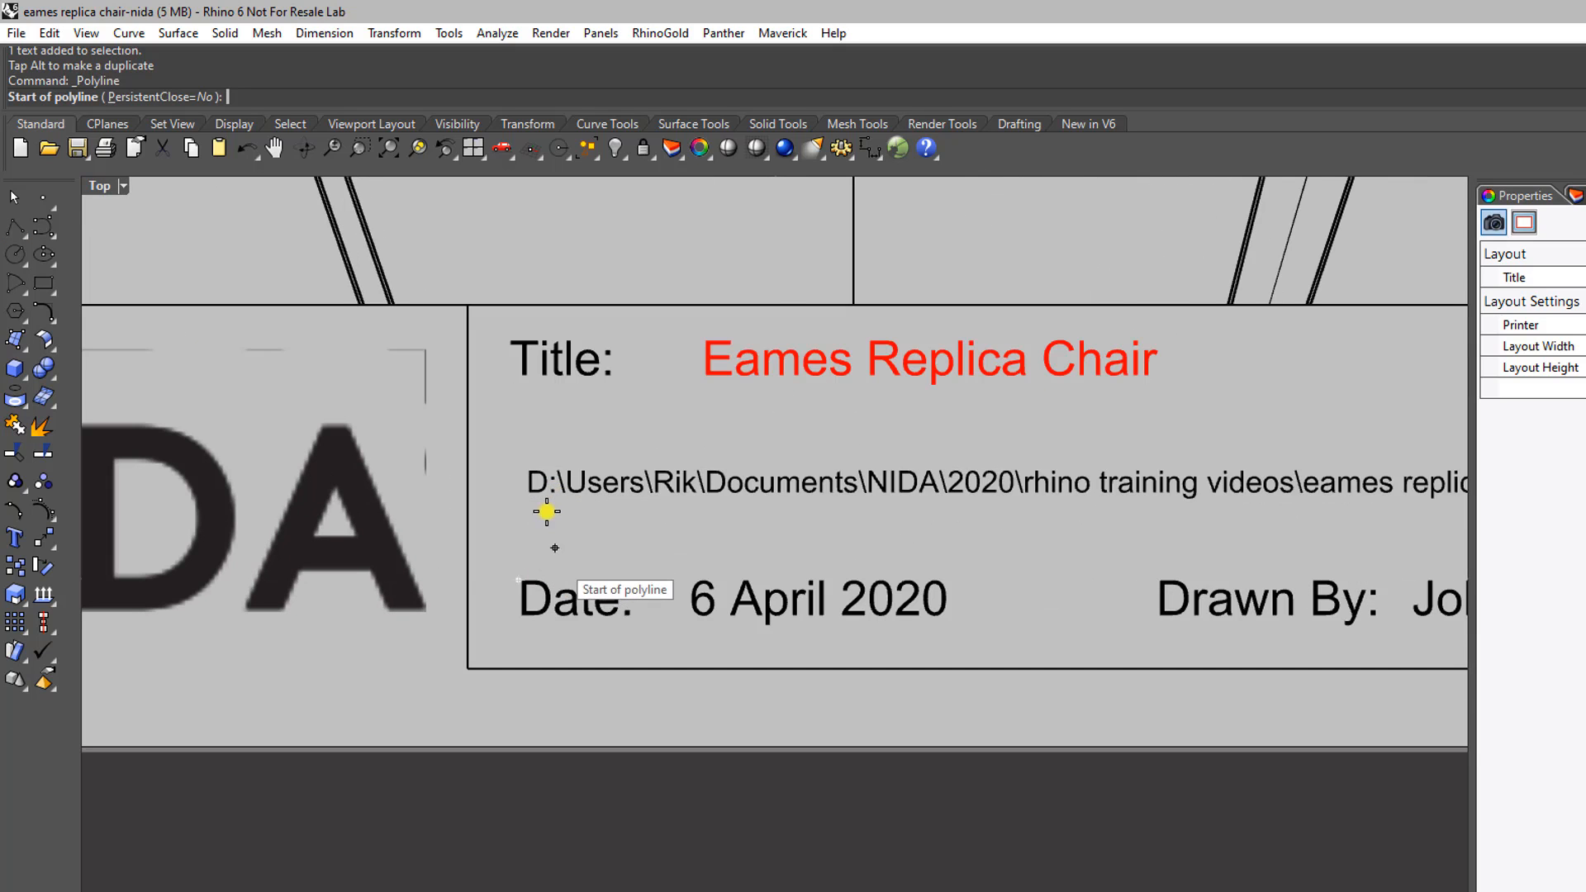
pyautogui.scroll(-1, 549, 573)
pyautogui.click(492, 552)
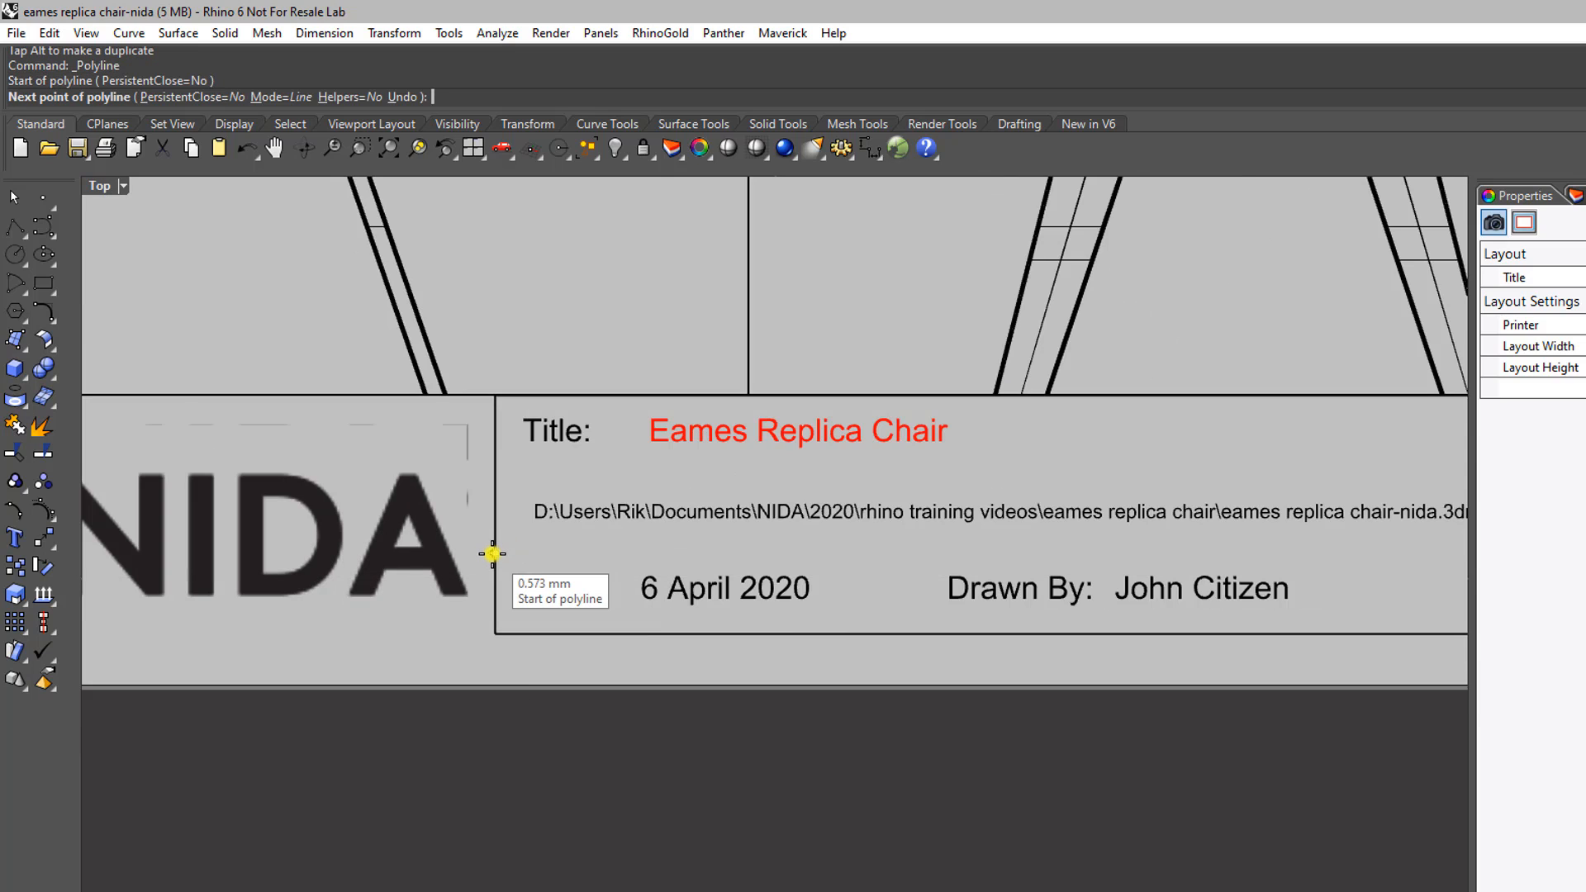
pyautogui.scroll(-3, 489, 553)
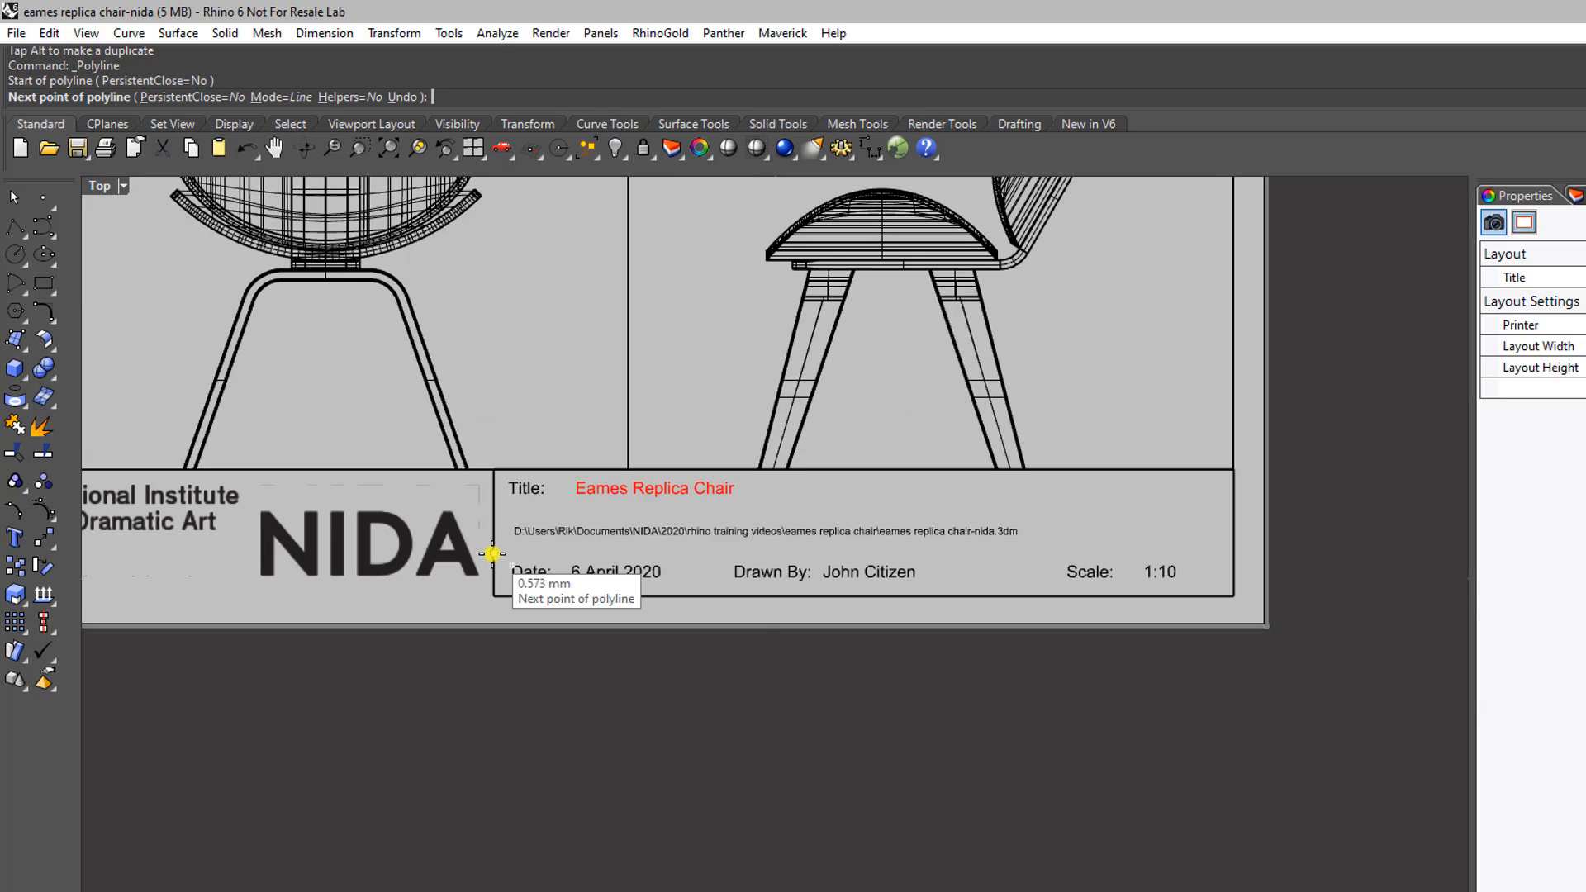
pyautogui.click(1228, 544)
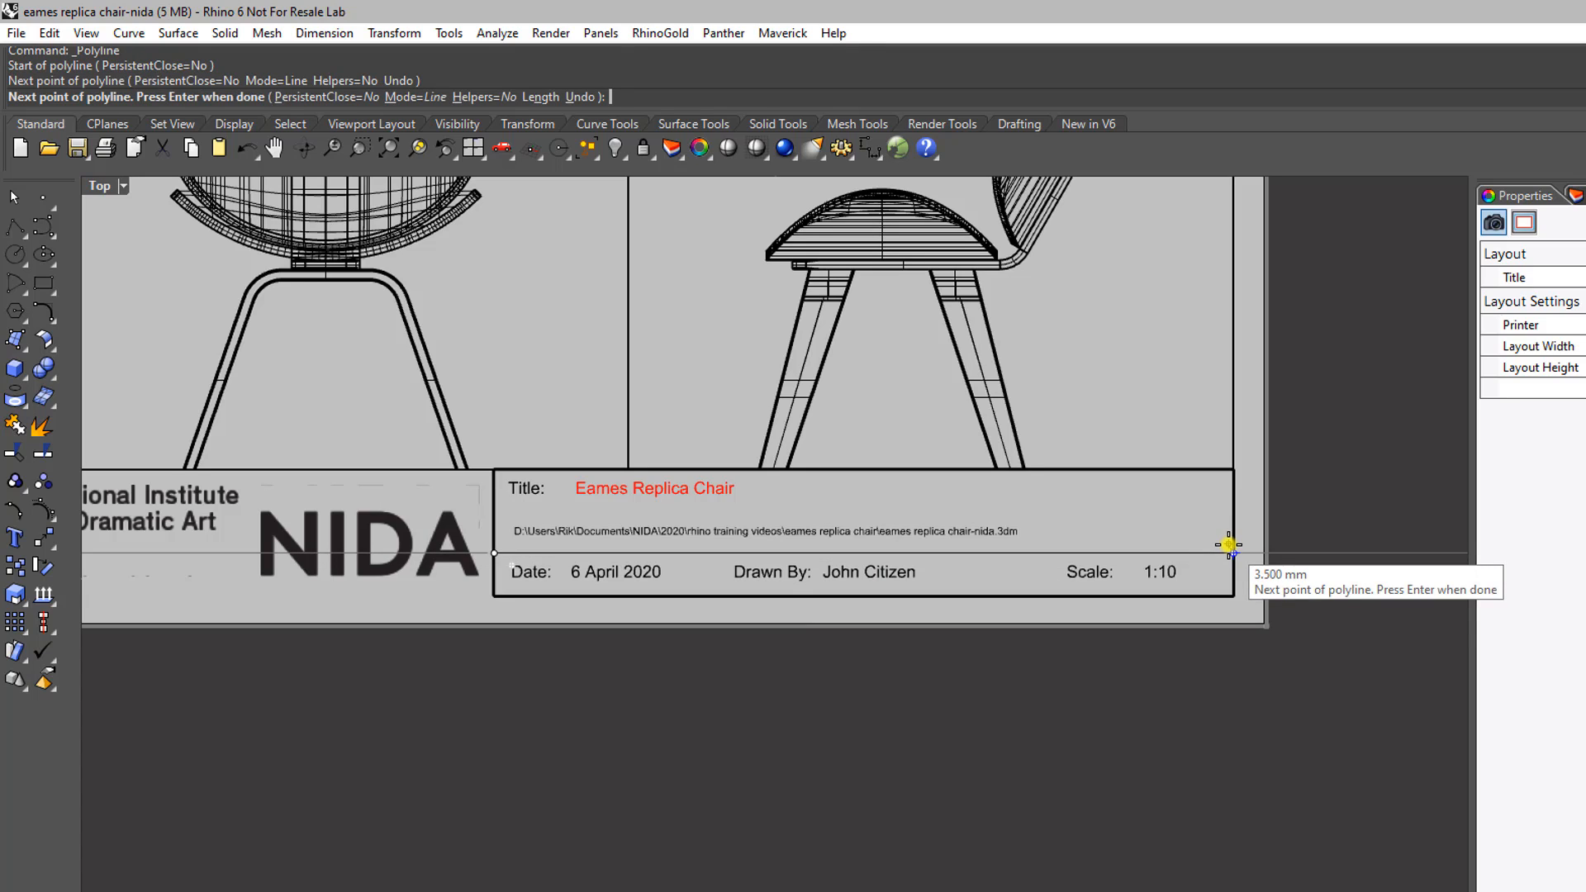
pyautogui.press('Return')
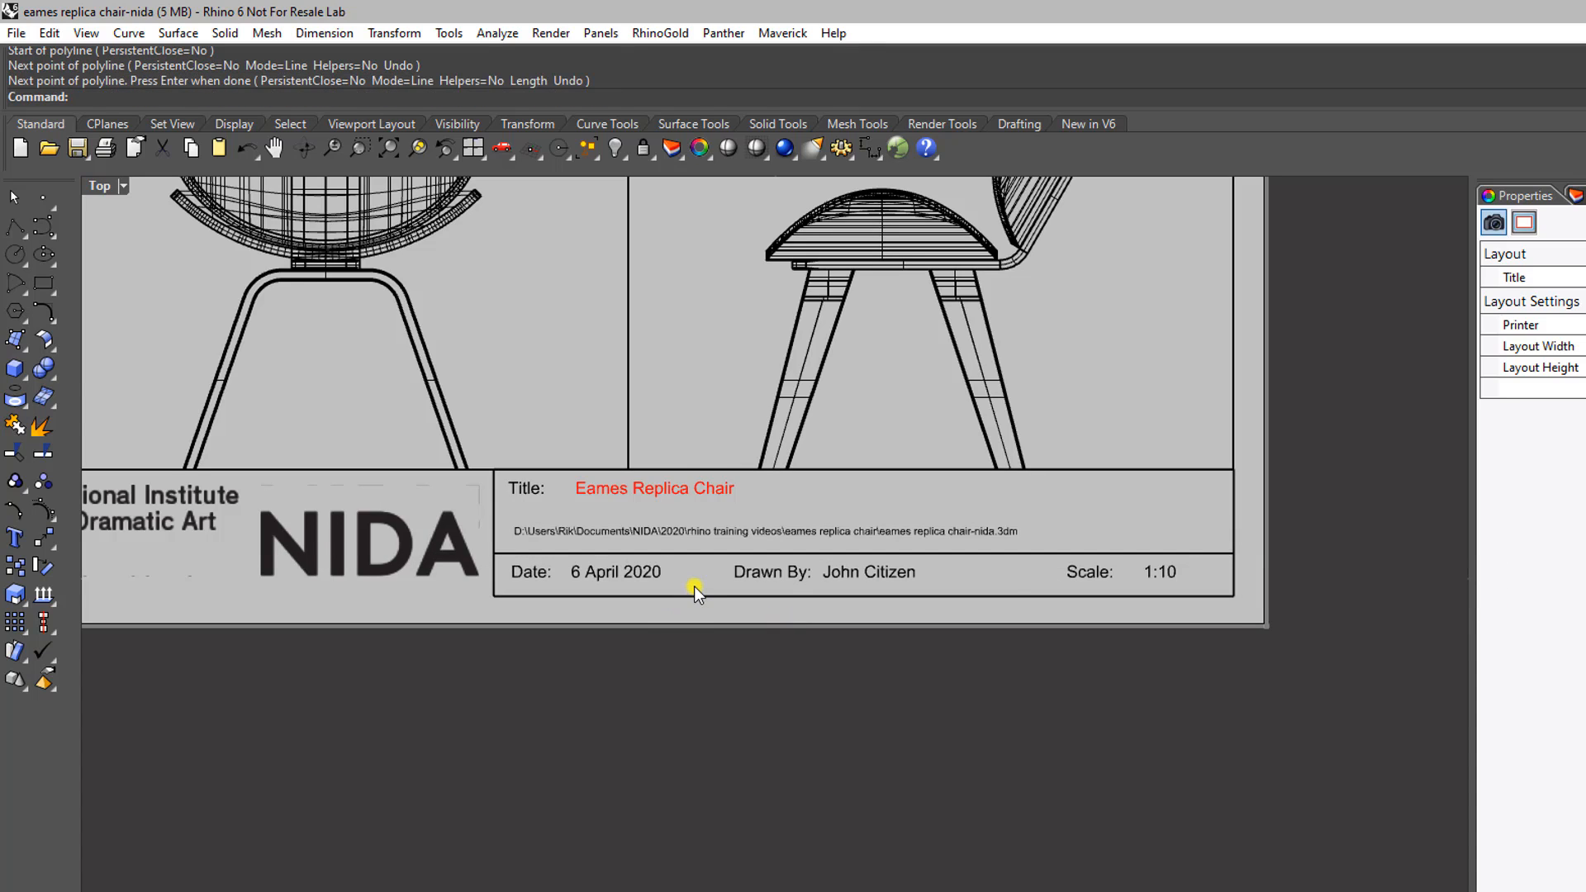
# Step: Move the horizontal divider line slightly upward, away from the date row text
pyautogui.scroll(1, 694, 586)
pyautogui.click(706, 544)
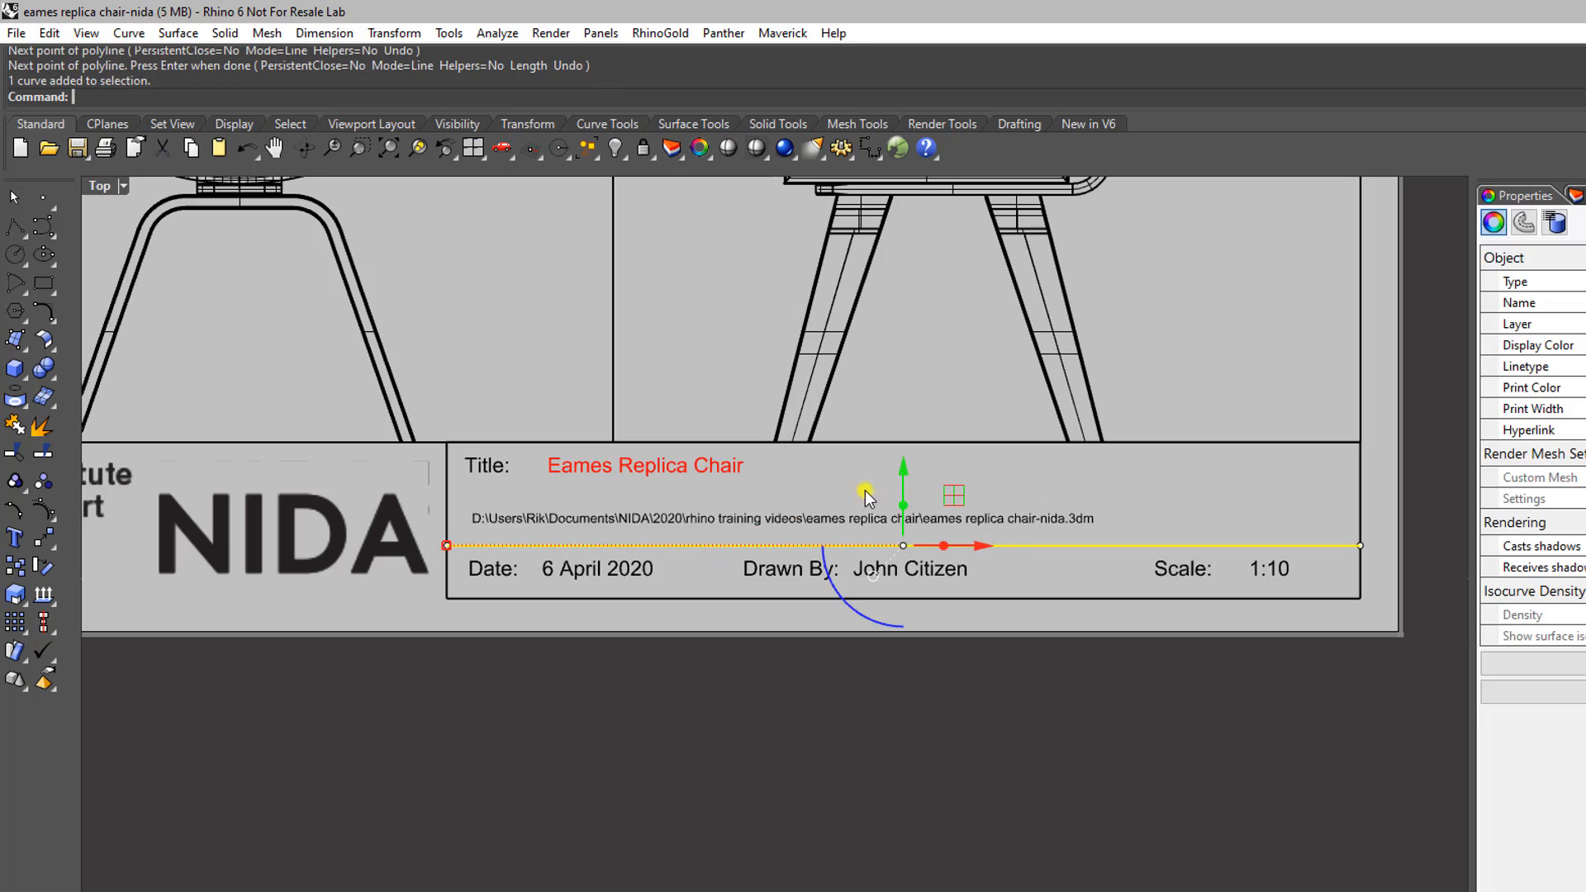
pyautogui.moveTo(903, 473)
pyautogui.mouseDown()
pyautogui.moveTo(903, 460)
pyautogui.moveTo(786, 701)
pyautogui.mouseUp()
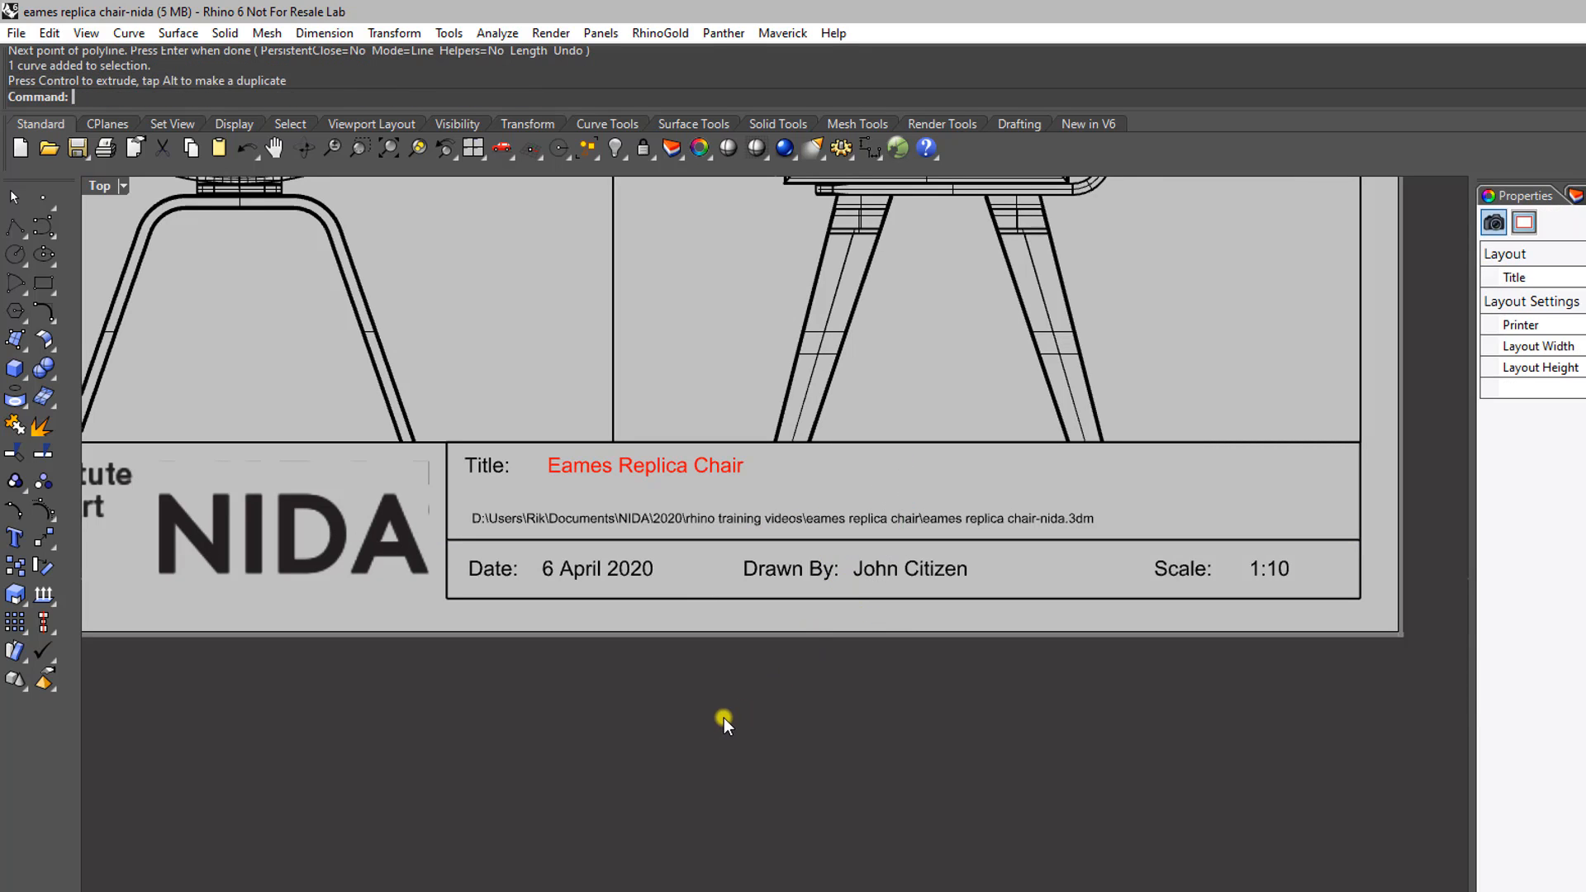
# Step: Draw a vertical polyline between the date and the Drawn By: label, from the horizontal divider down to the title block's lower border
pyautogui.click(15, 228)
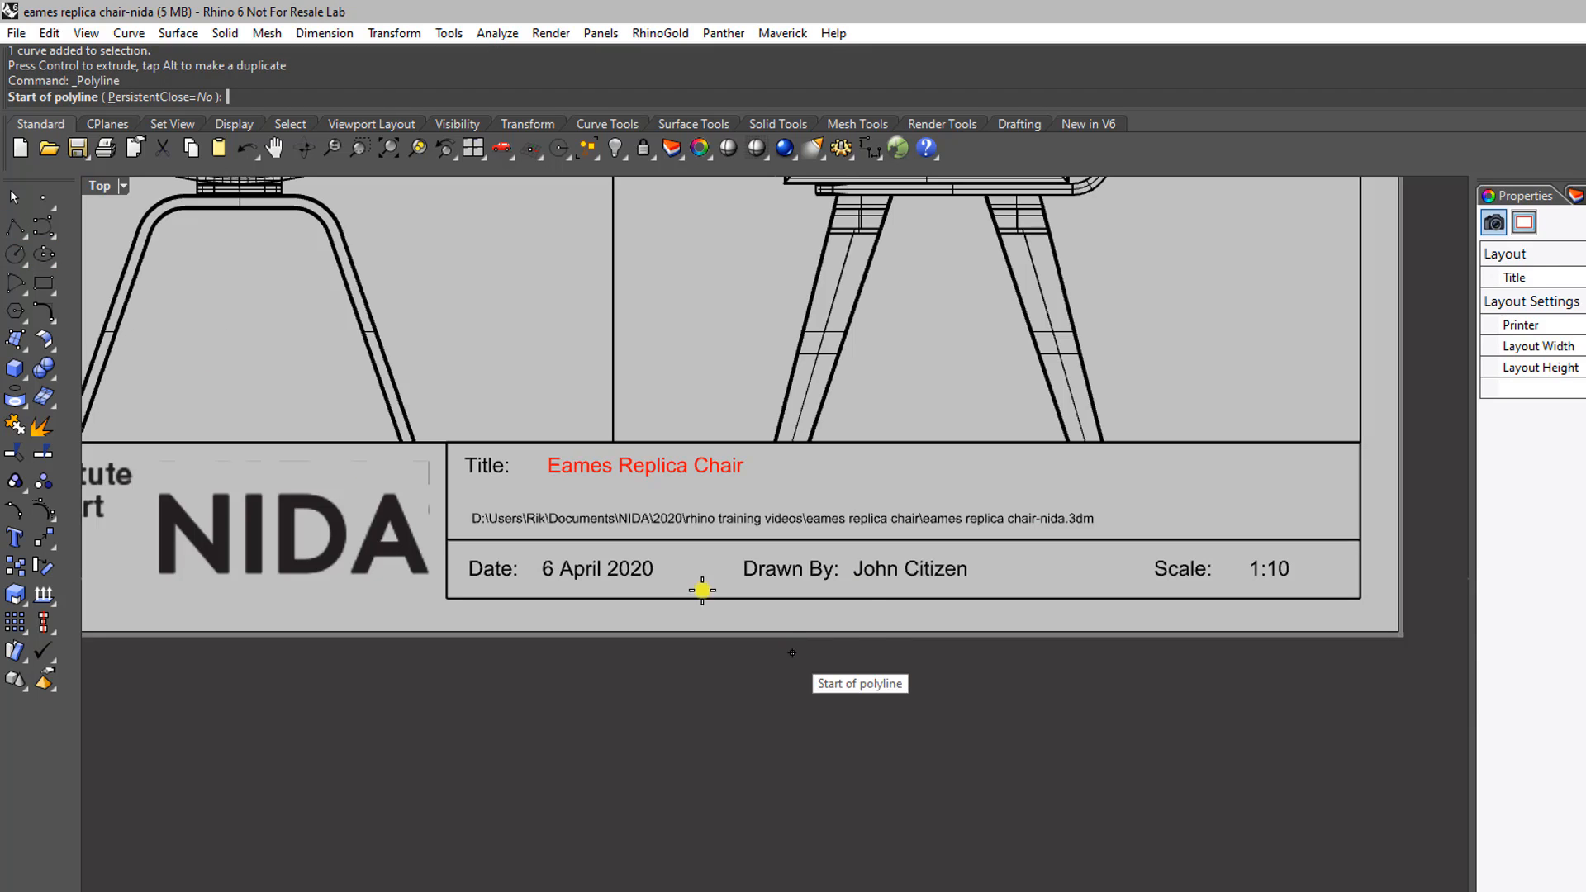
pyautogui.click(701, 540)
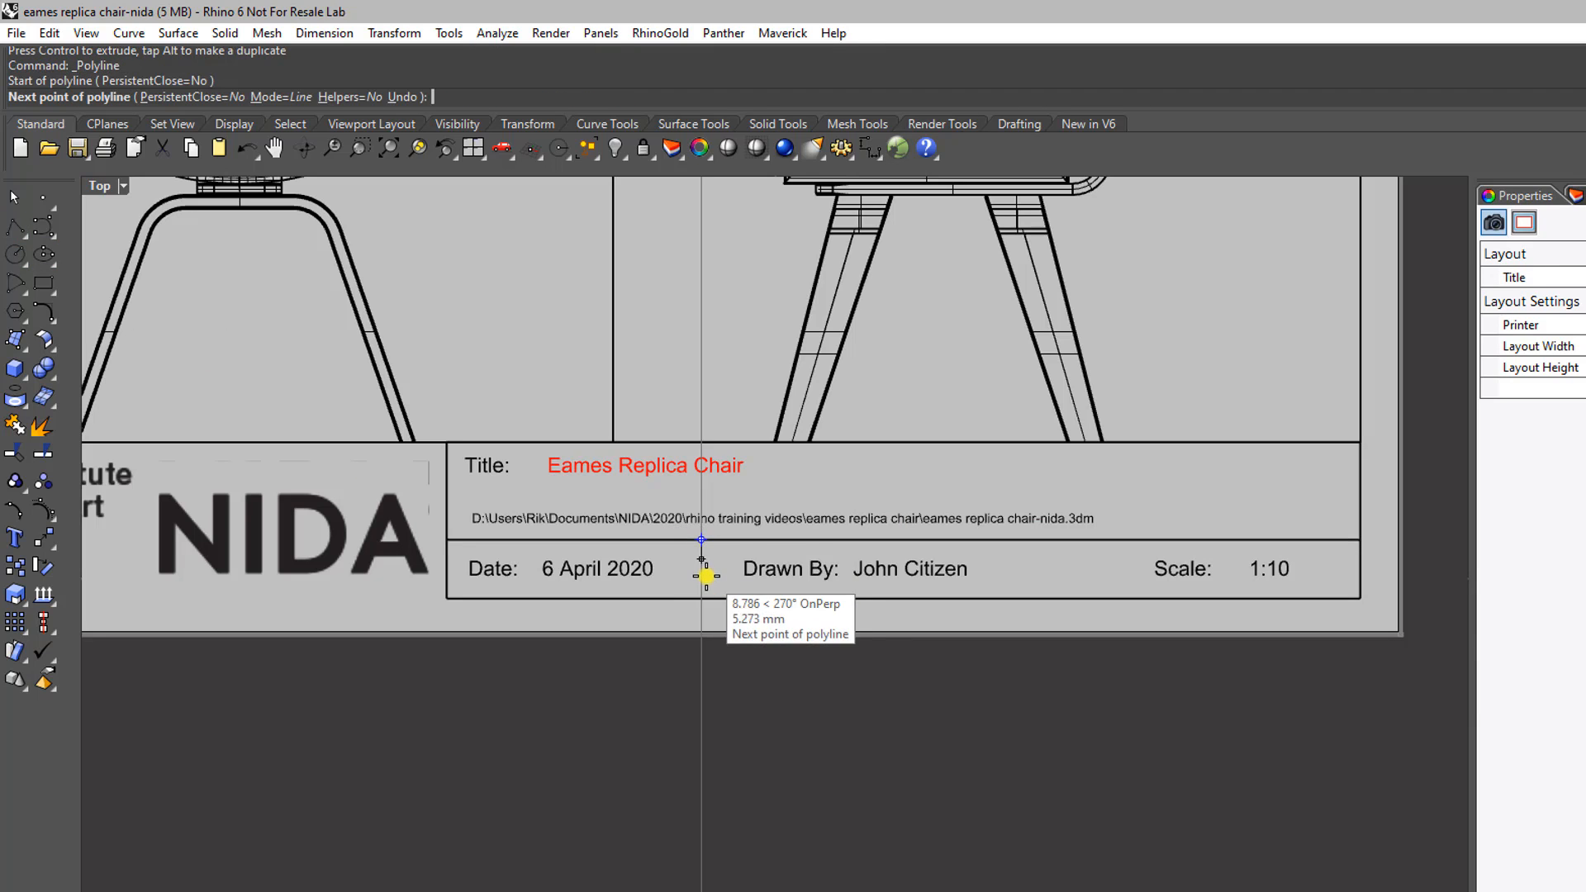
pyautogui.click(708, 592)
pyautogui.press('Return')
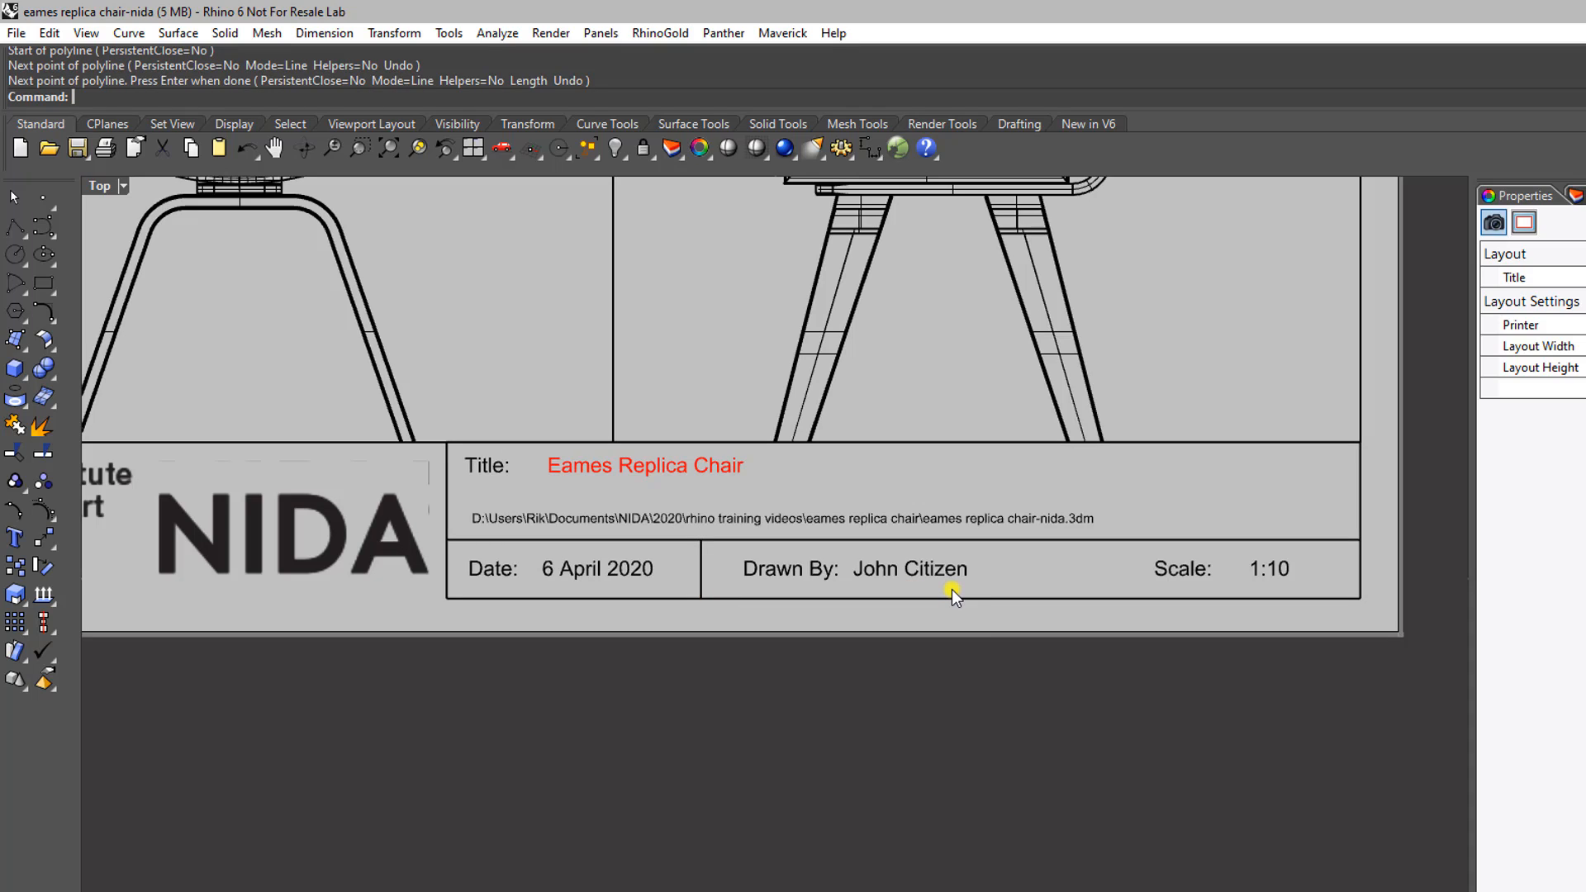
# Step: Draw a vertical polyline about 16 mm long between the drafter's name and the Scale: label, spanning the height of the date row
pyautogui.click(12, 225)
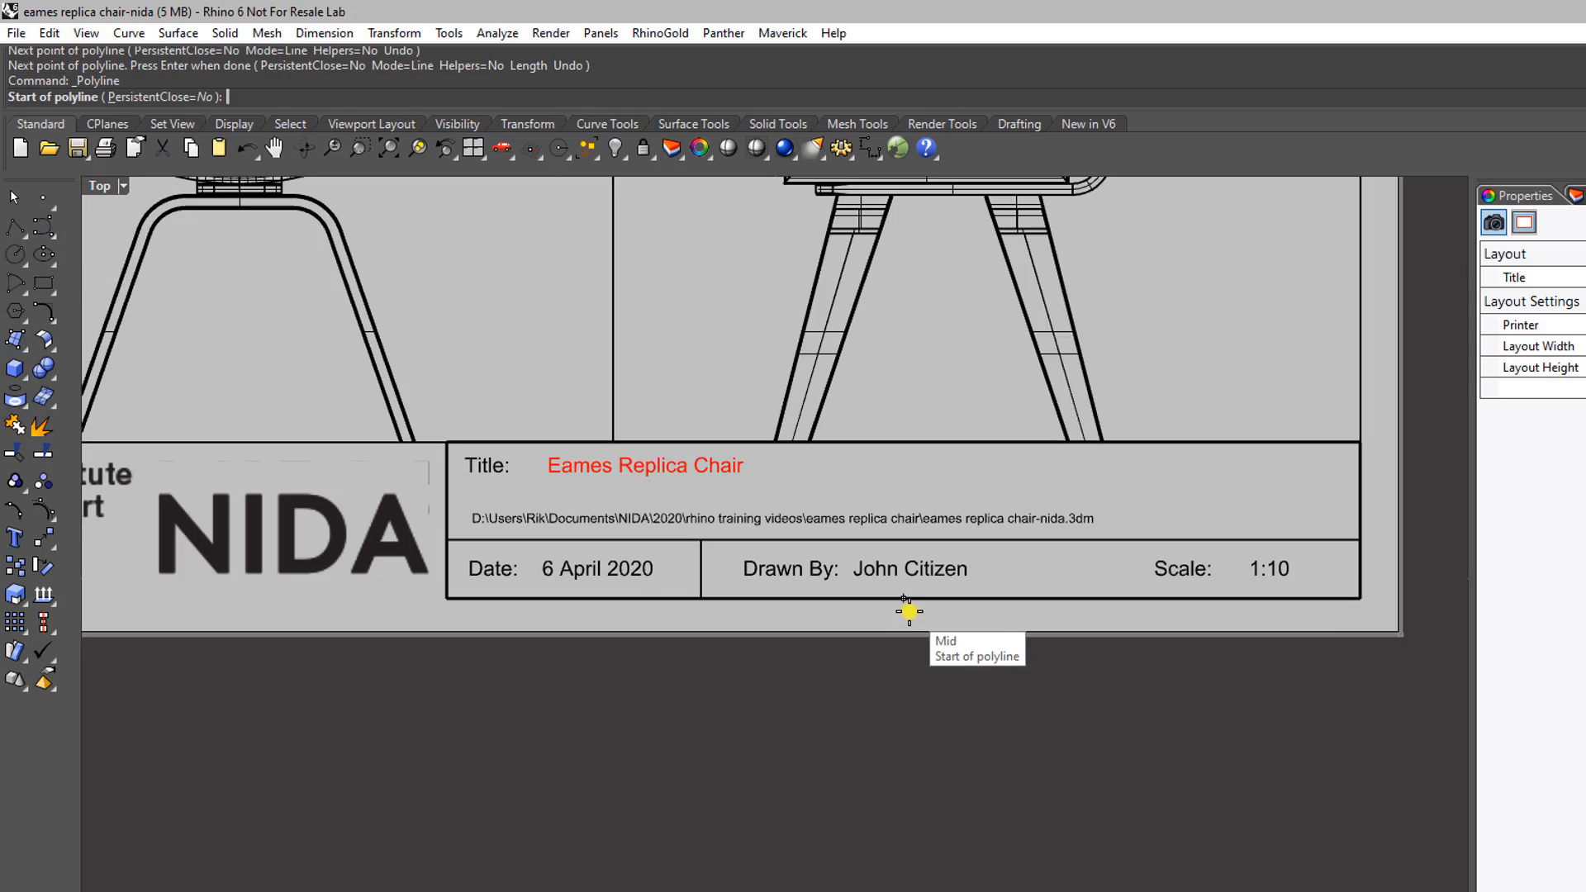
pyautogui.click(1064, 540)
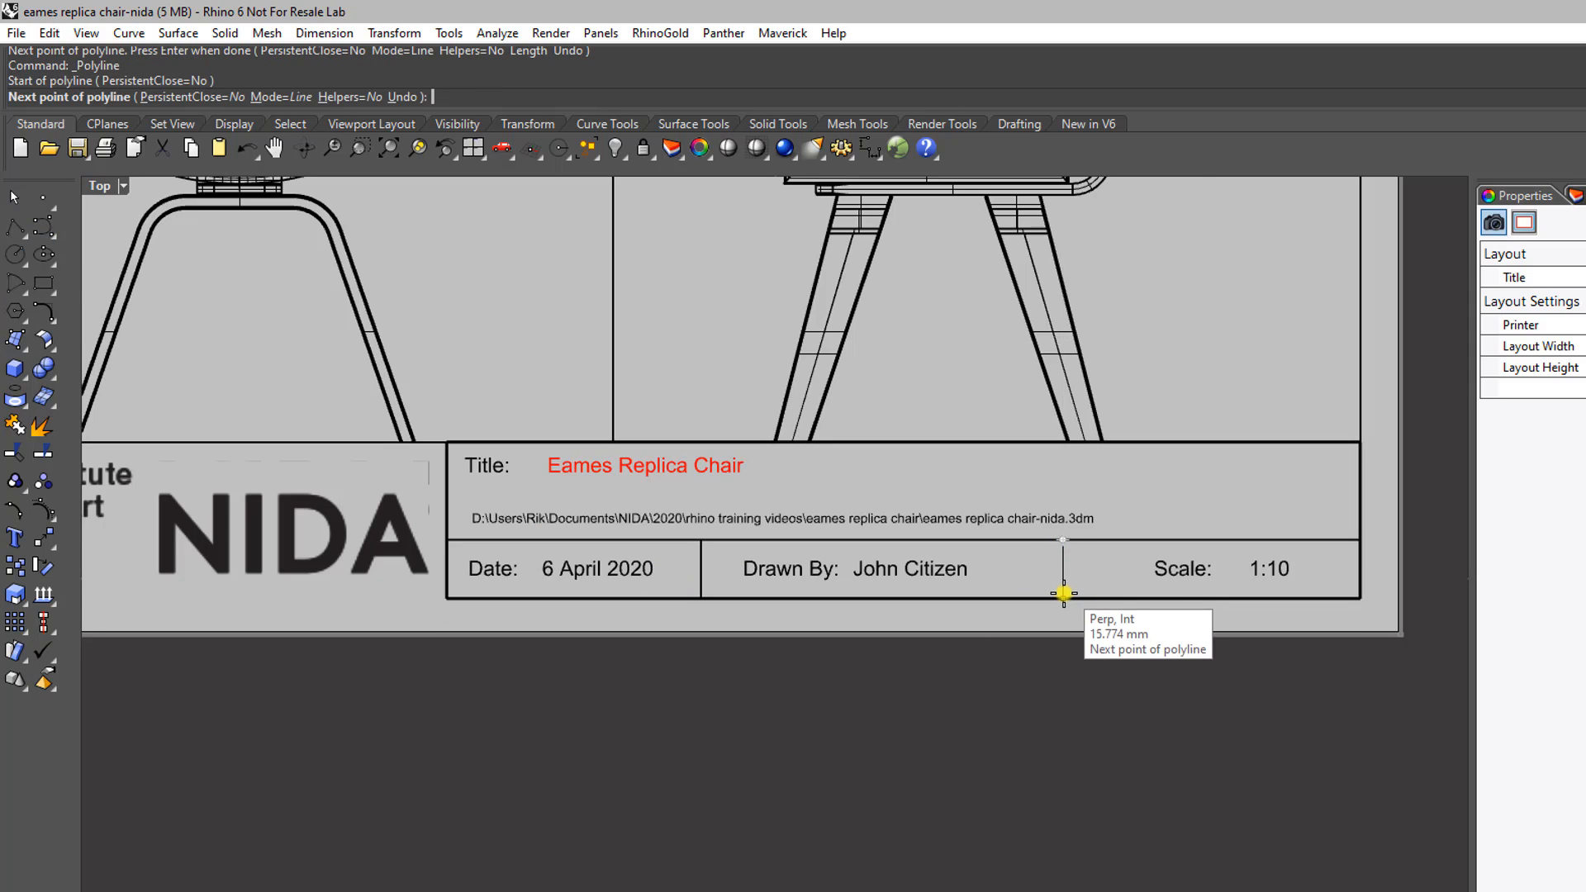
pyautogui.click(1063, 593)
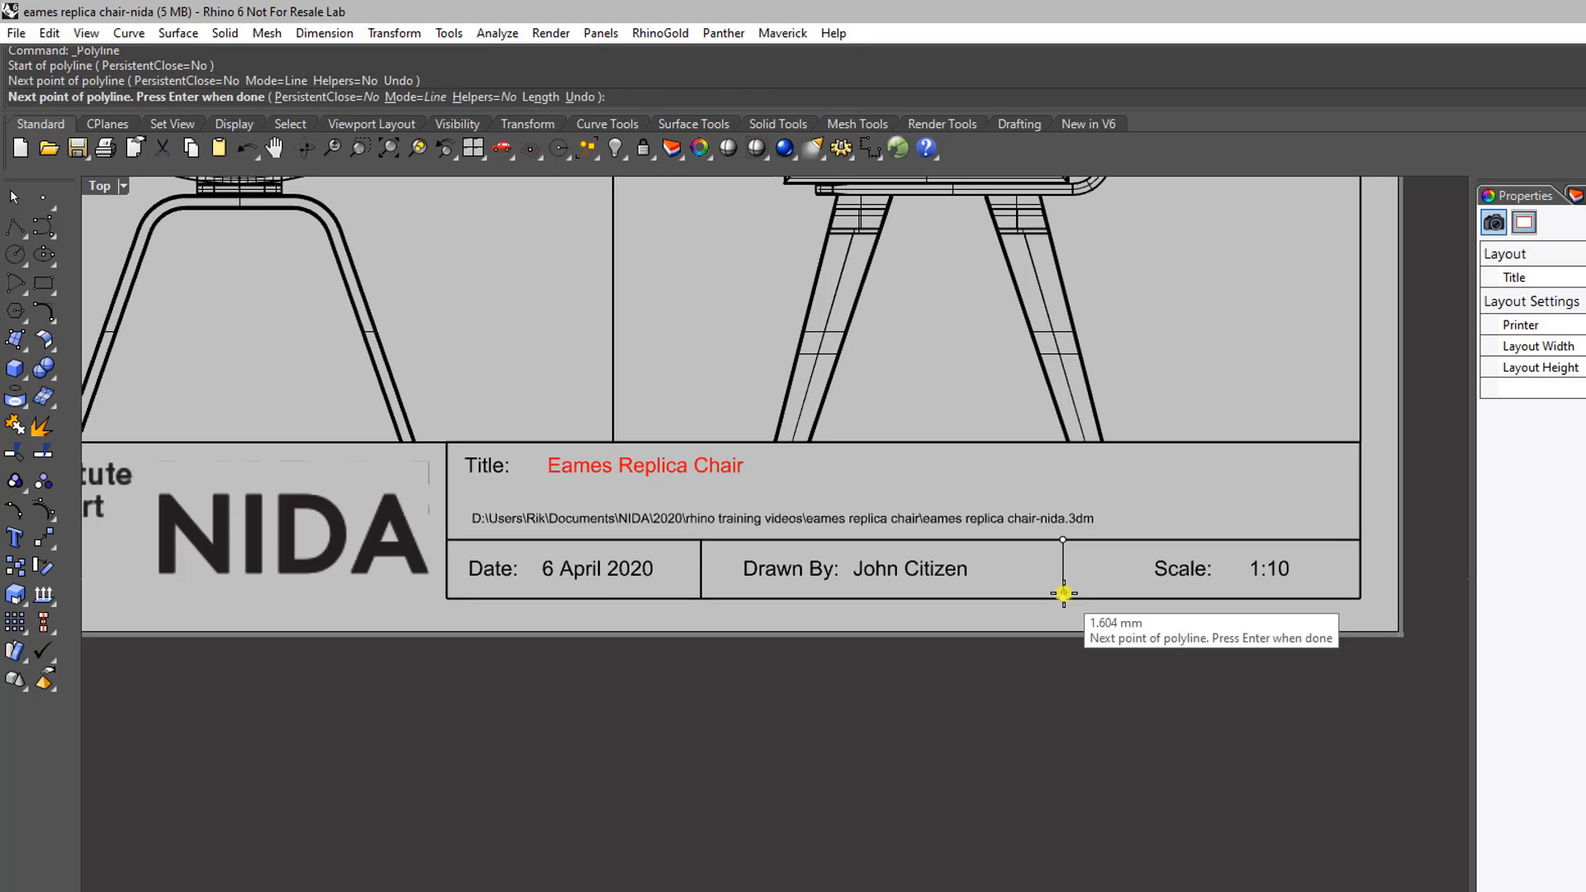
pyautogui.rightClick(1064, 593)
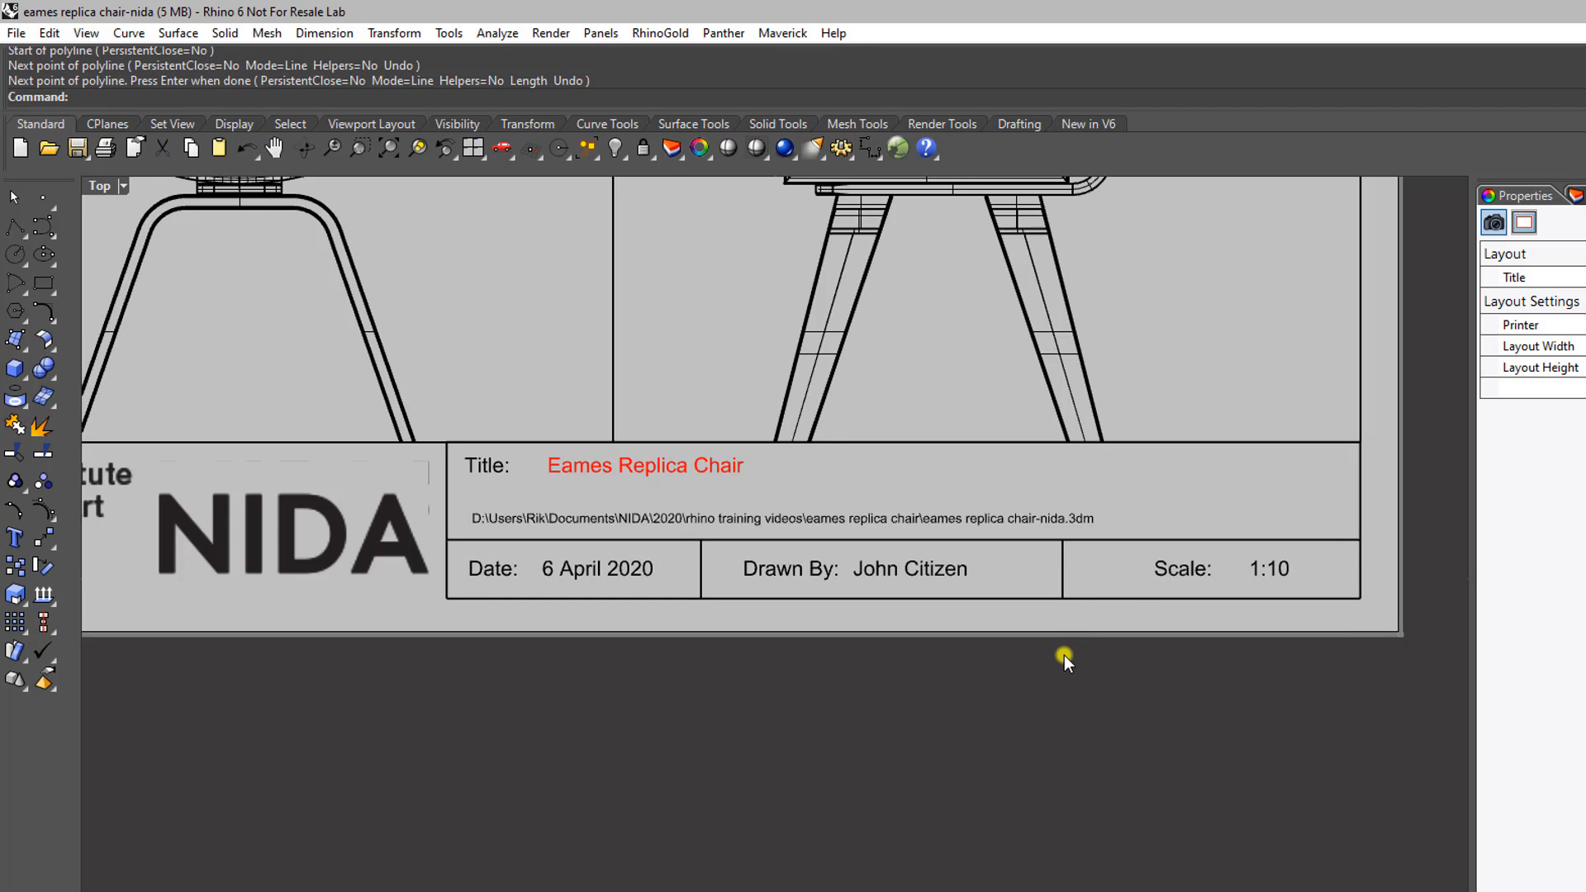
# Step: Make the red Eames Replica Chair title text bold
pyautogui.scroll(-2, 1064, 656)
pyautogui.moveTo(1023, 694)
pyautogui.mouseDown(button='right')
pyautogui.moveTo(1107, 704)
pyautogui.moveTo(1014, 701)
pyautogui.mouseUp(button='right')
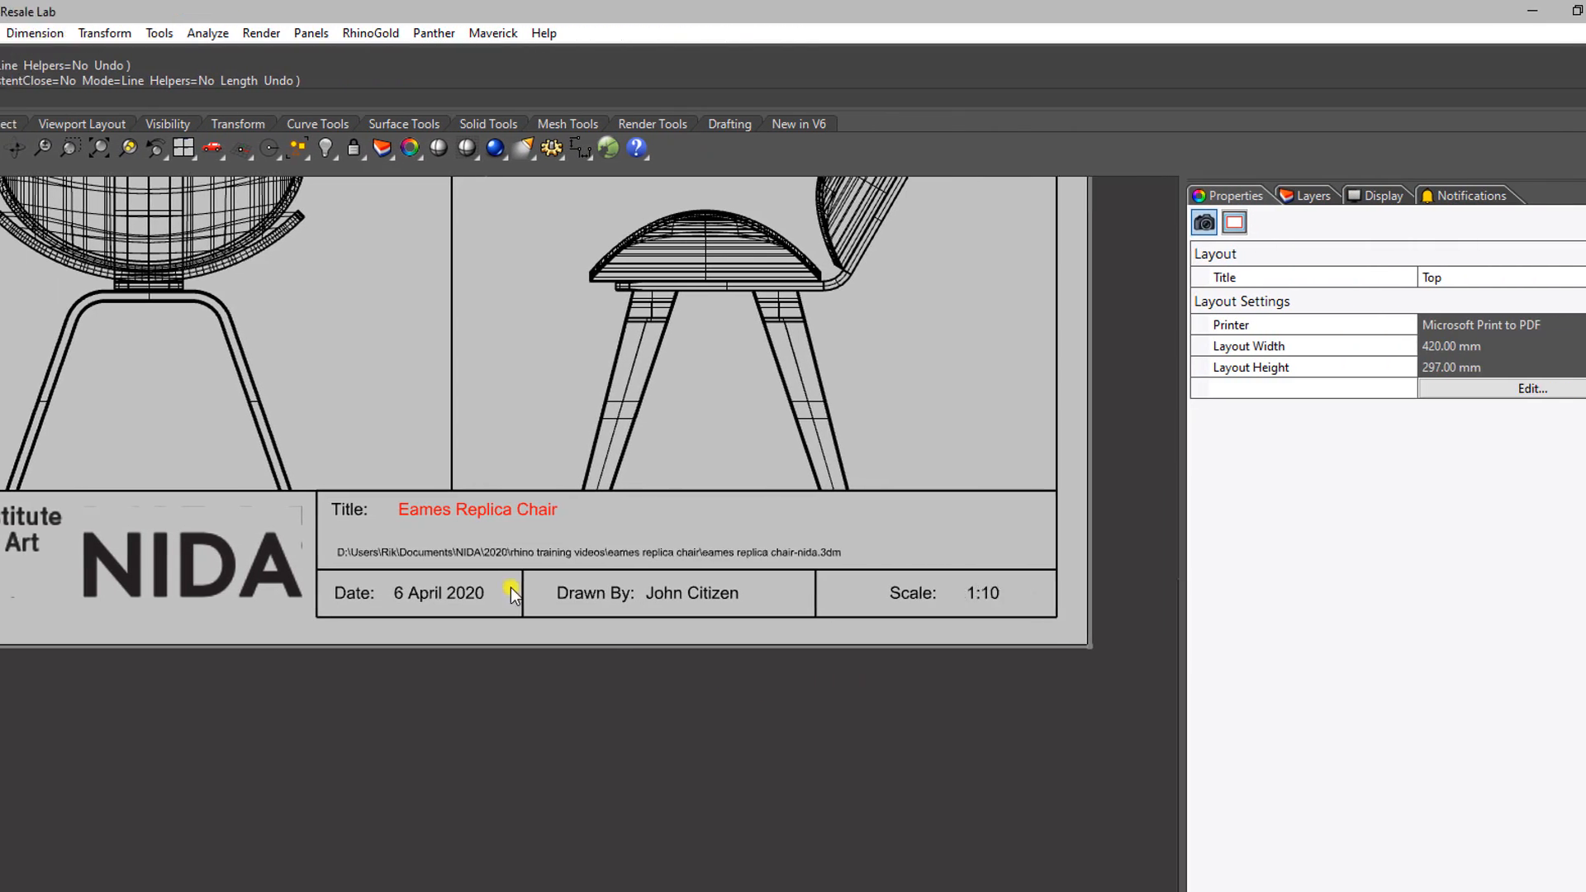
pyautogui.click(727, 509)
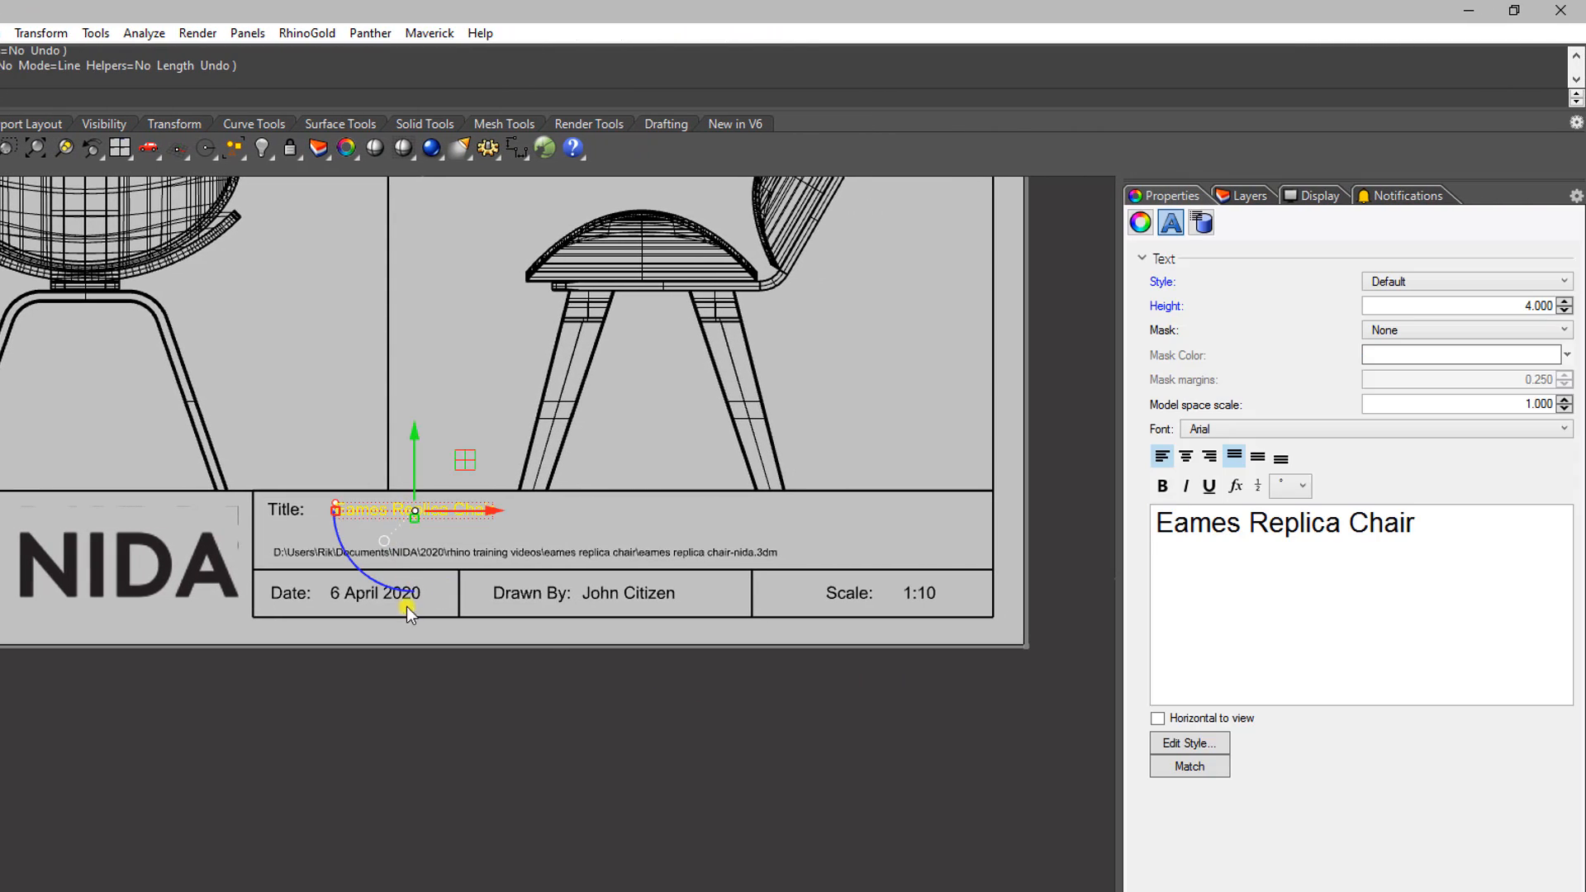
pyautogui.click(413, 652)
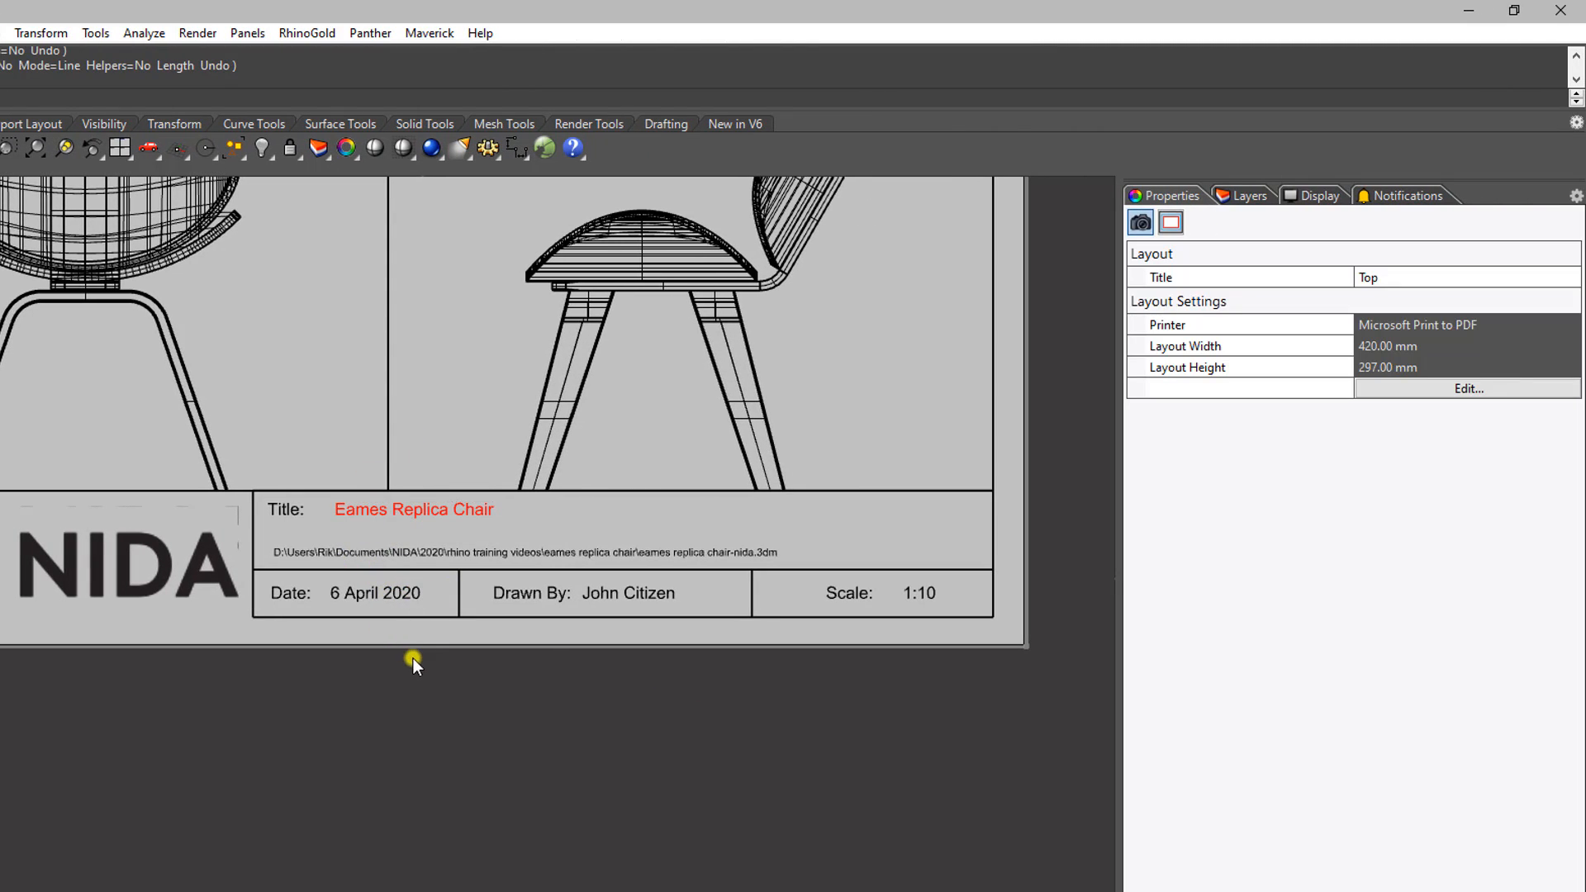
pyautogui.click(389, 508)
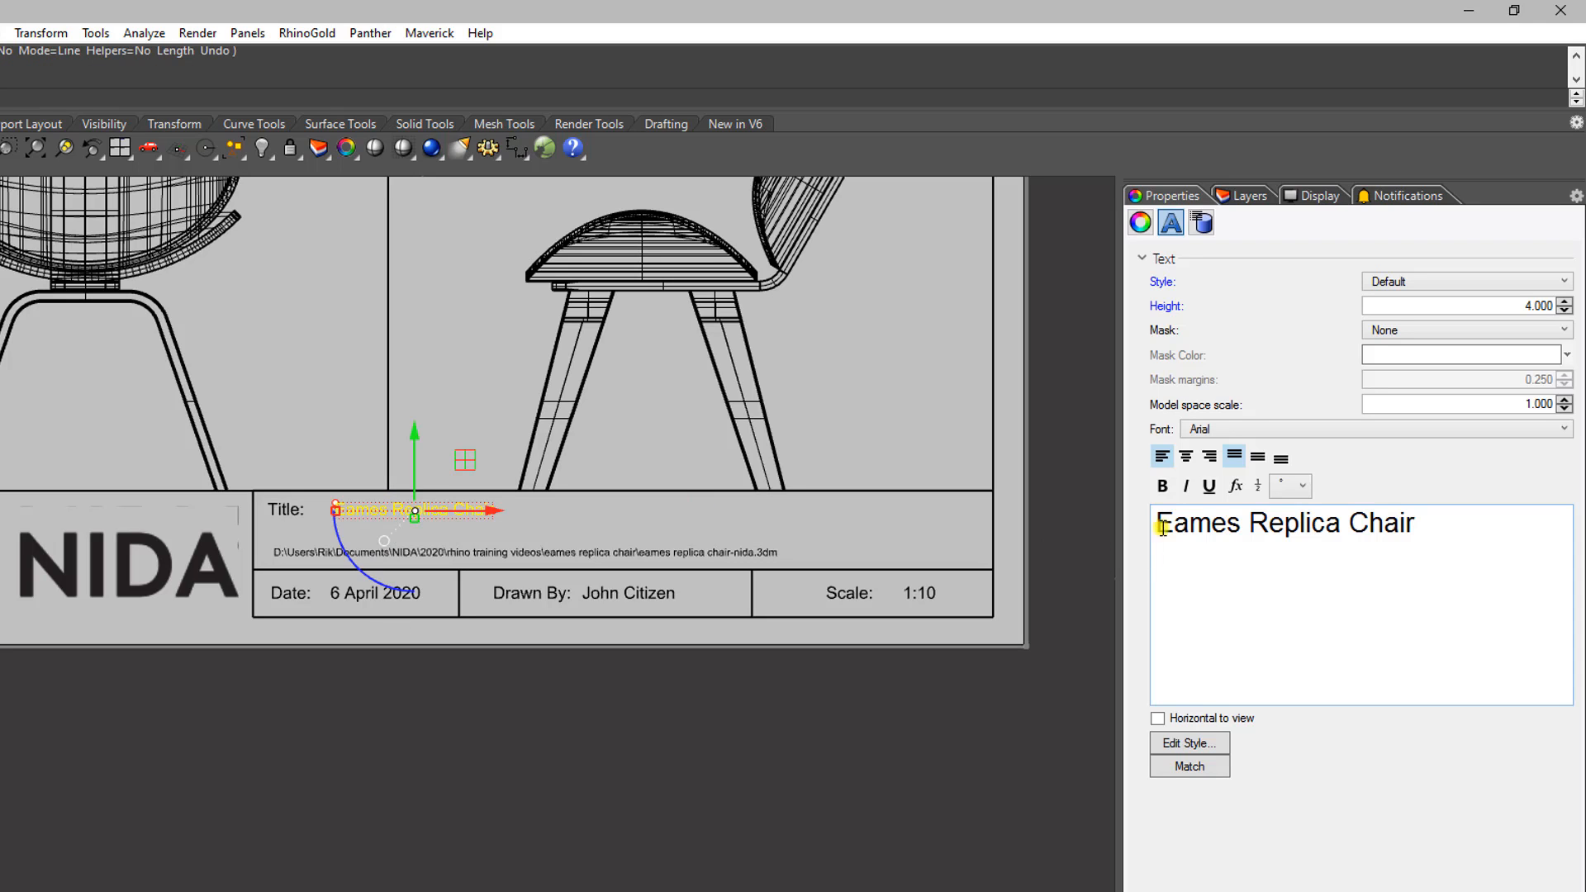
pyautogui.click(1161, 488)
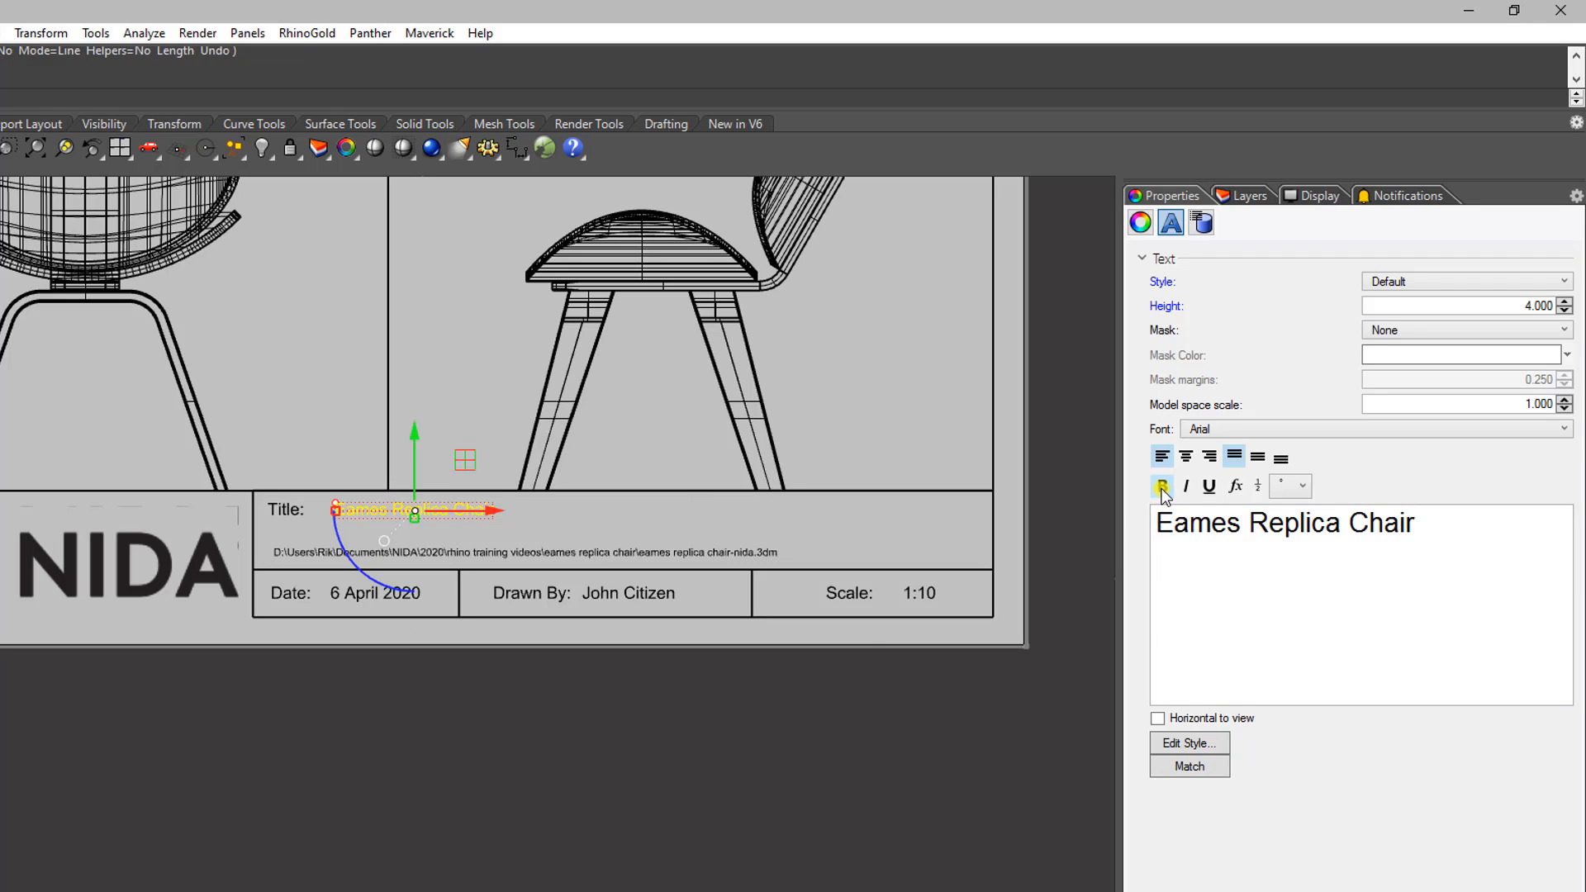
pyautogui.click(527, 784)
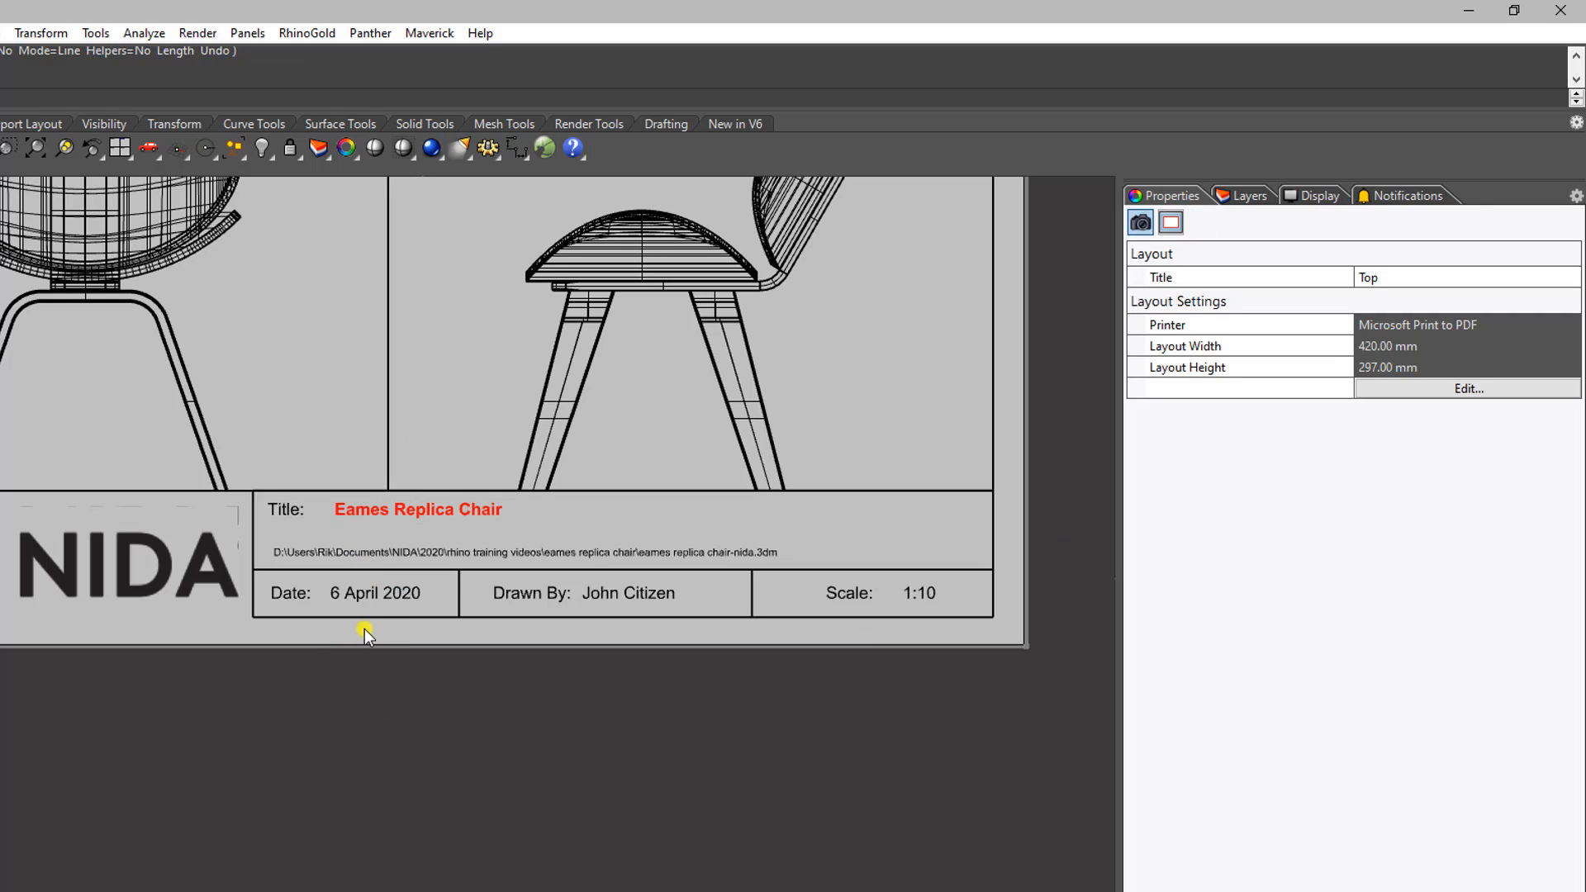
# Step: Make the date value, the drafter's name and the 1:10 scale value bold together
pyautogui.click(374, 593)
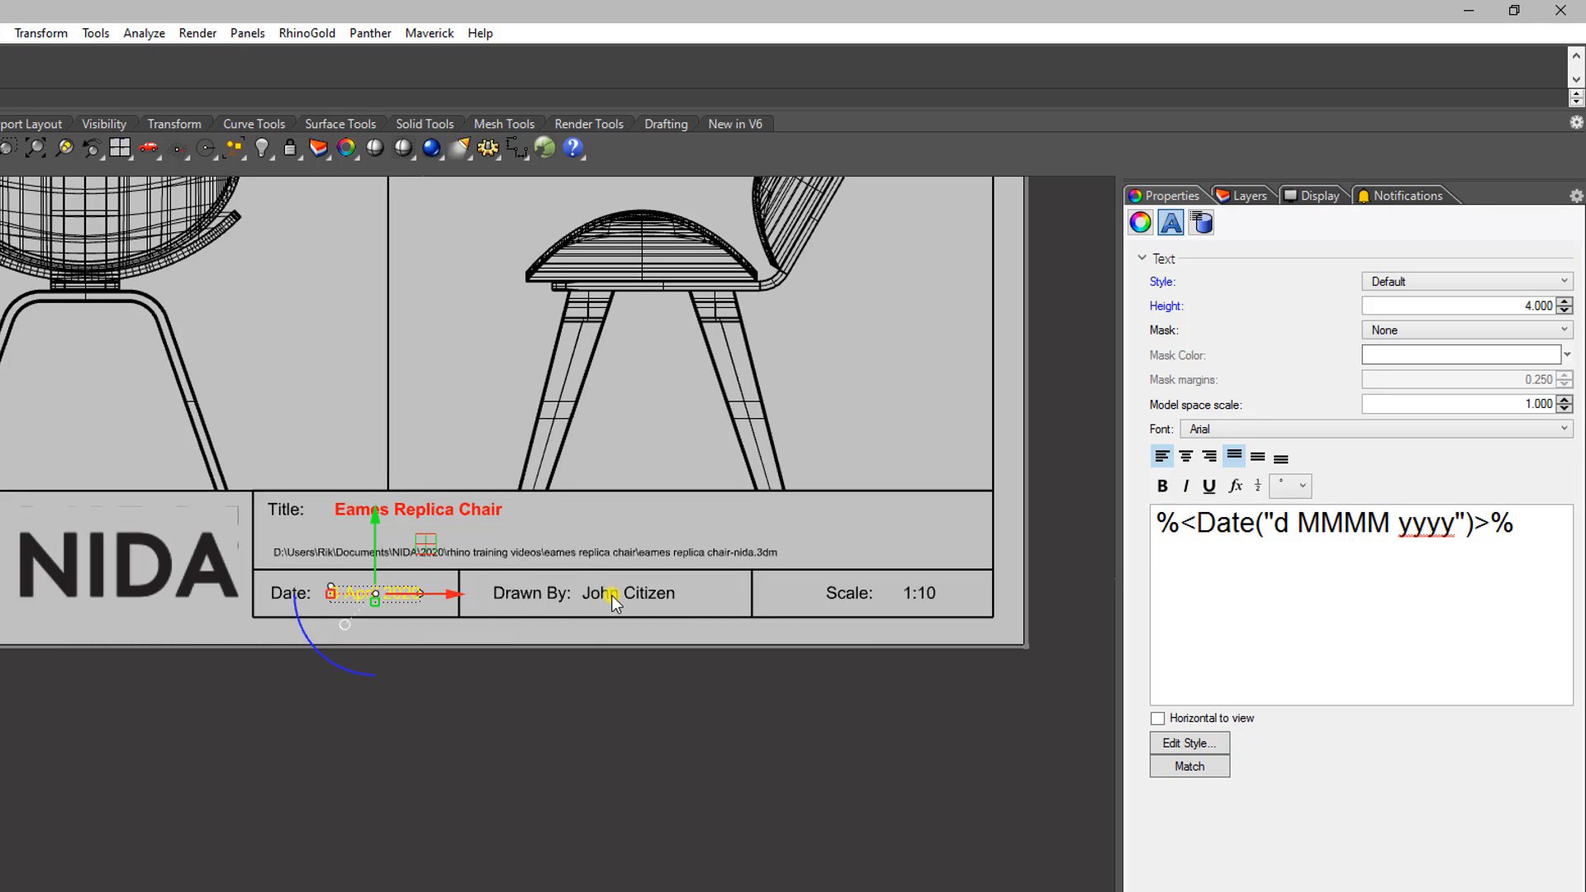
pyautogui.keyDown('shift'); pyautogui.click(611, 595); pyautogui.keyUp('shift')
pyautogui.keyDown('shift'); pyautogui.click(892, 594); pyautogui.keyUp('shift')
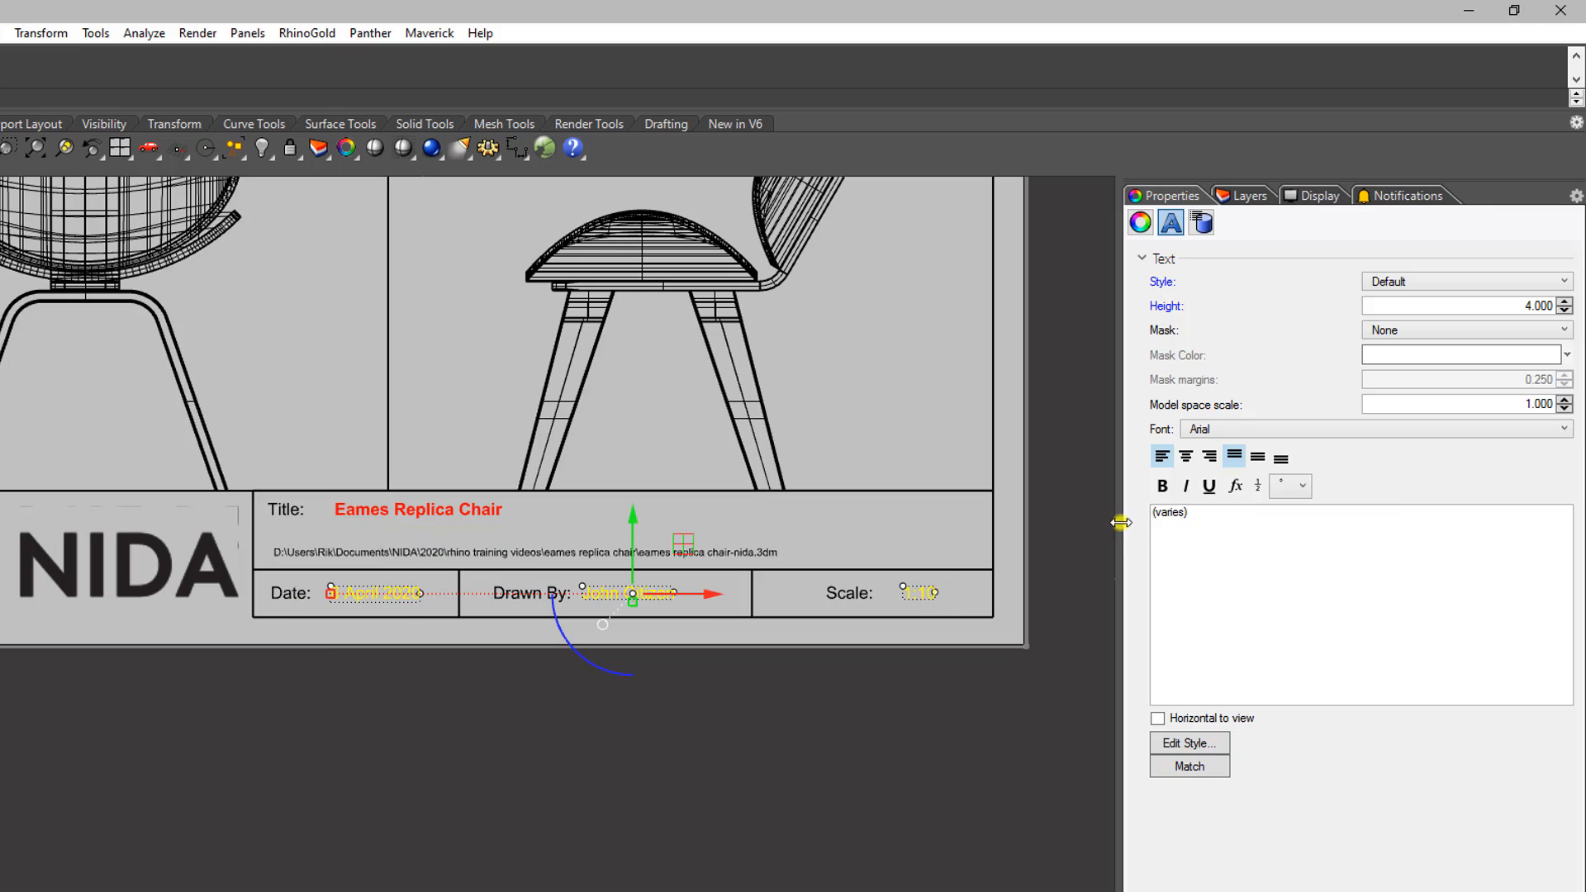
pyautogui.click(1162, 488)
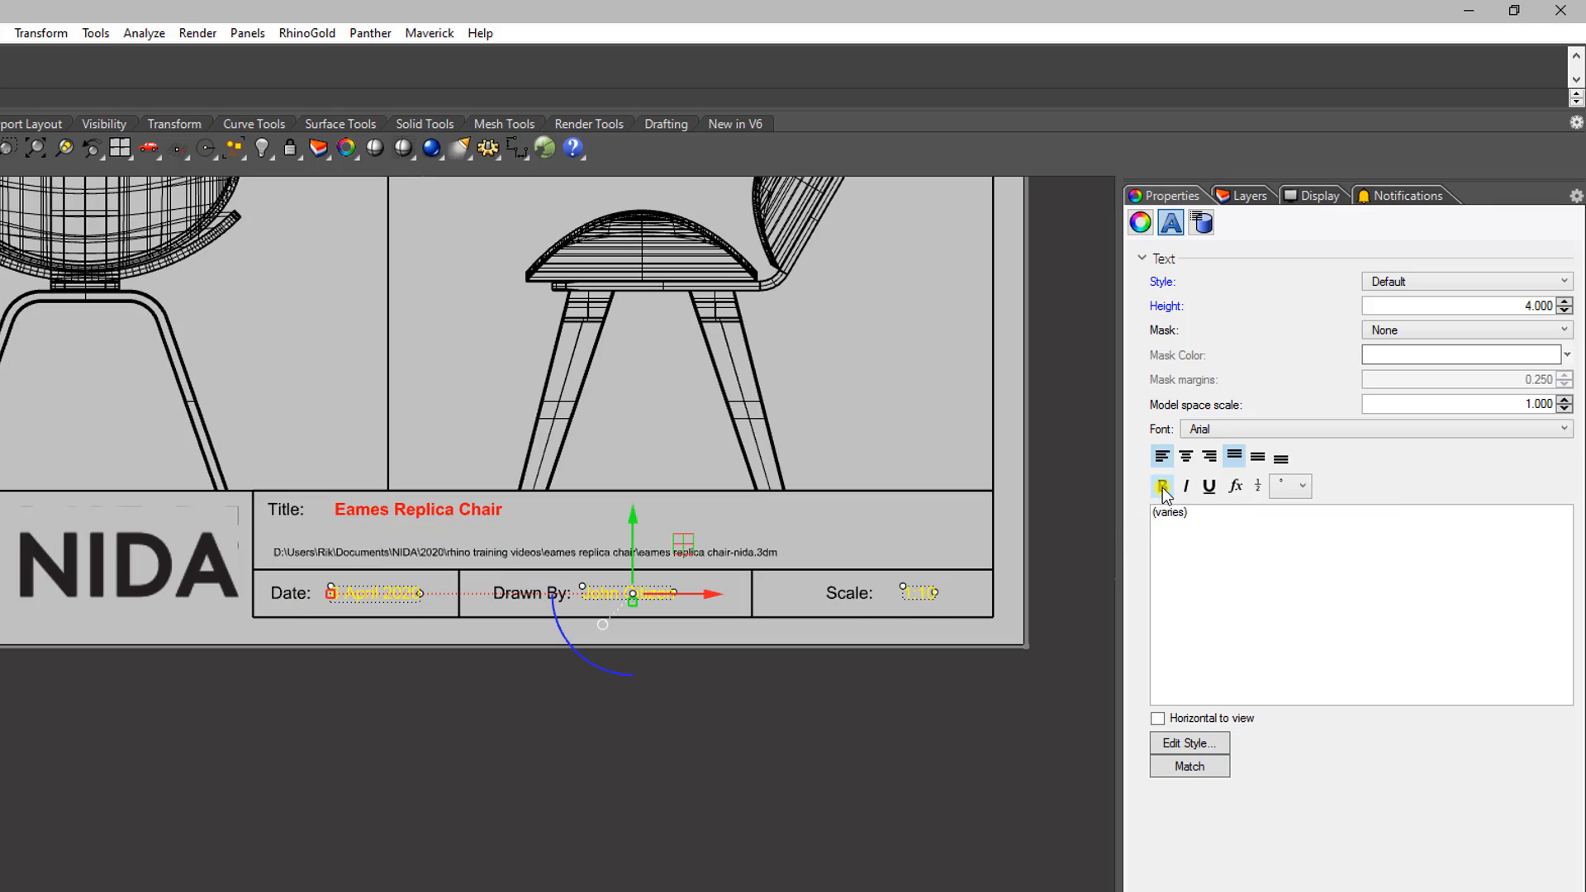
pyautogui.click(729, 726)
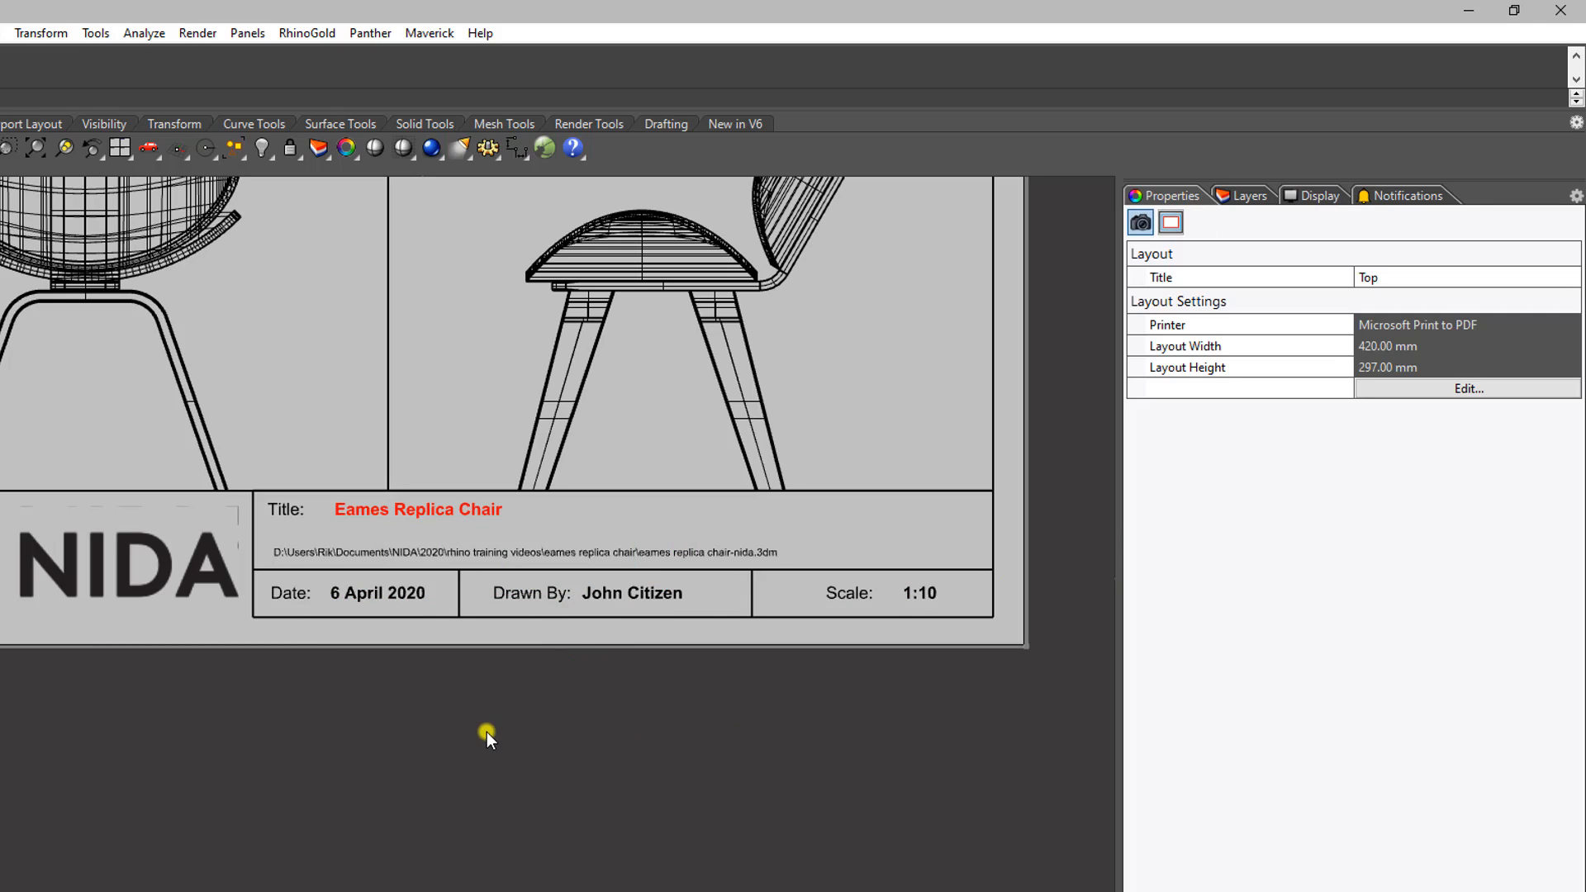
pyautogui.scroll(-3, 483, 730)
pyautogui.moveTo(488, 731); pyautogui.dragTo(556, 738, button='right')
pyautogui.scroll(3, 343, 740)
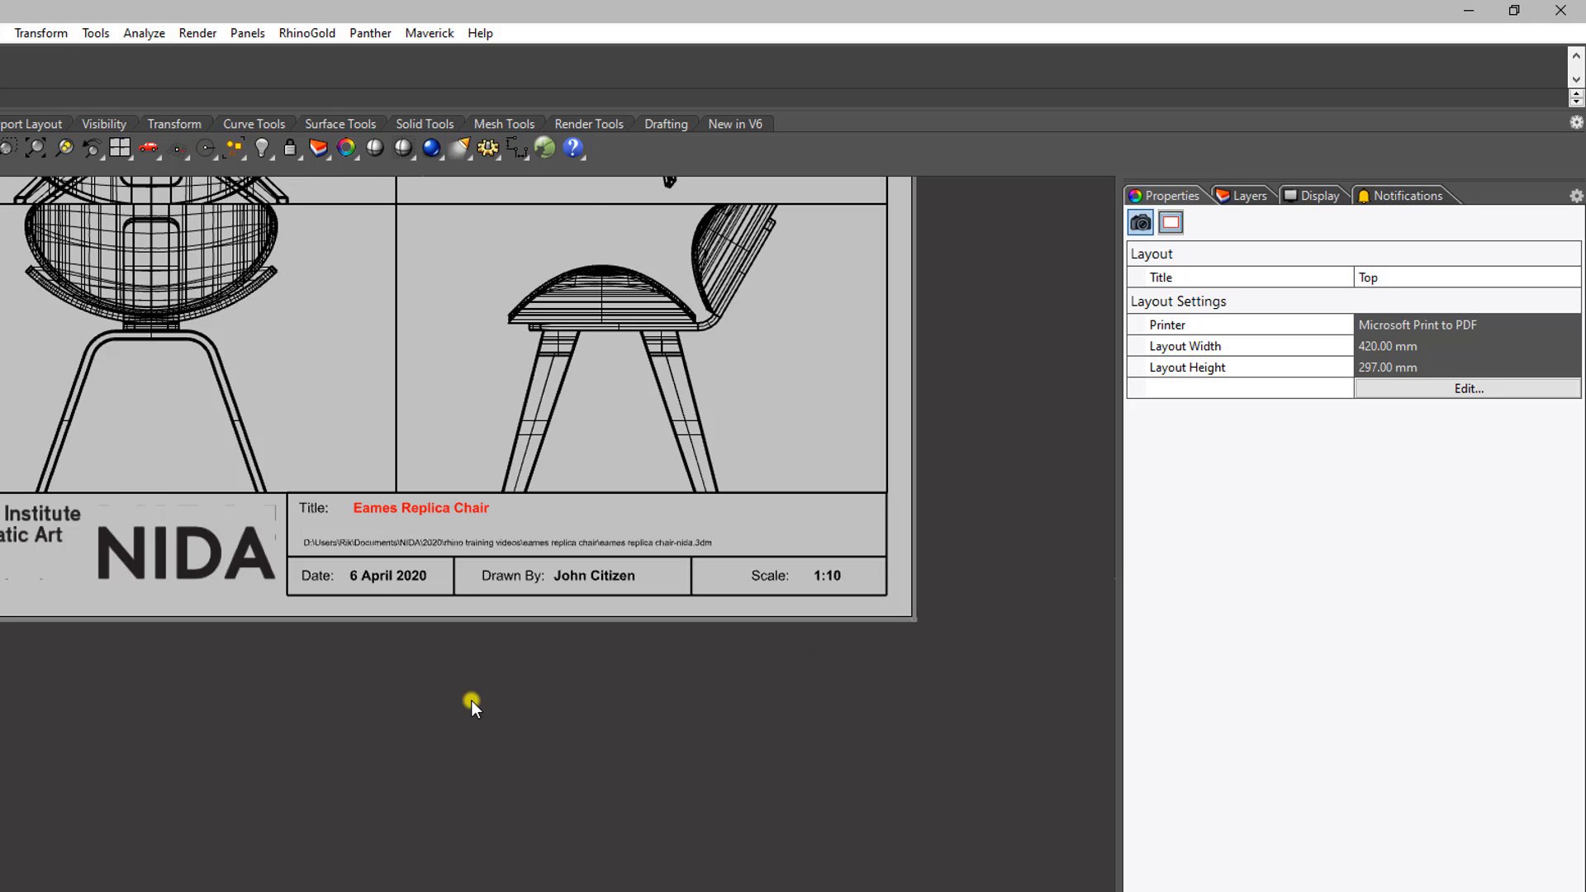
pyautogui.scroll(-3, 470, 701)
pyautogui.moveTo(471, 701); pyautogui.dragTo(539, 775, button='right')
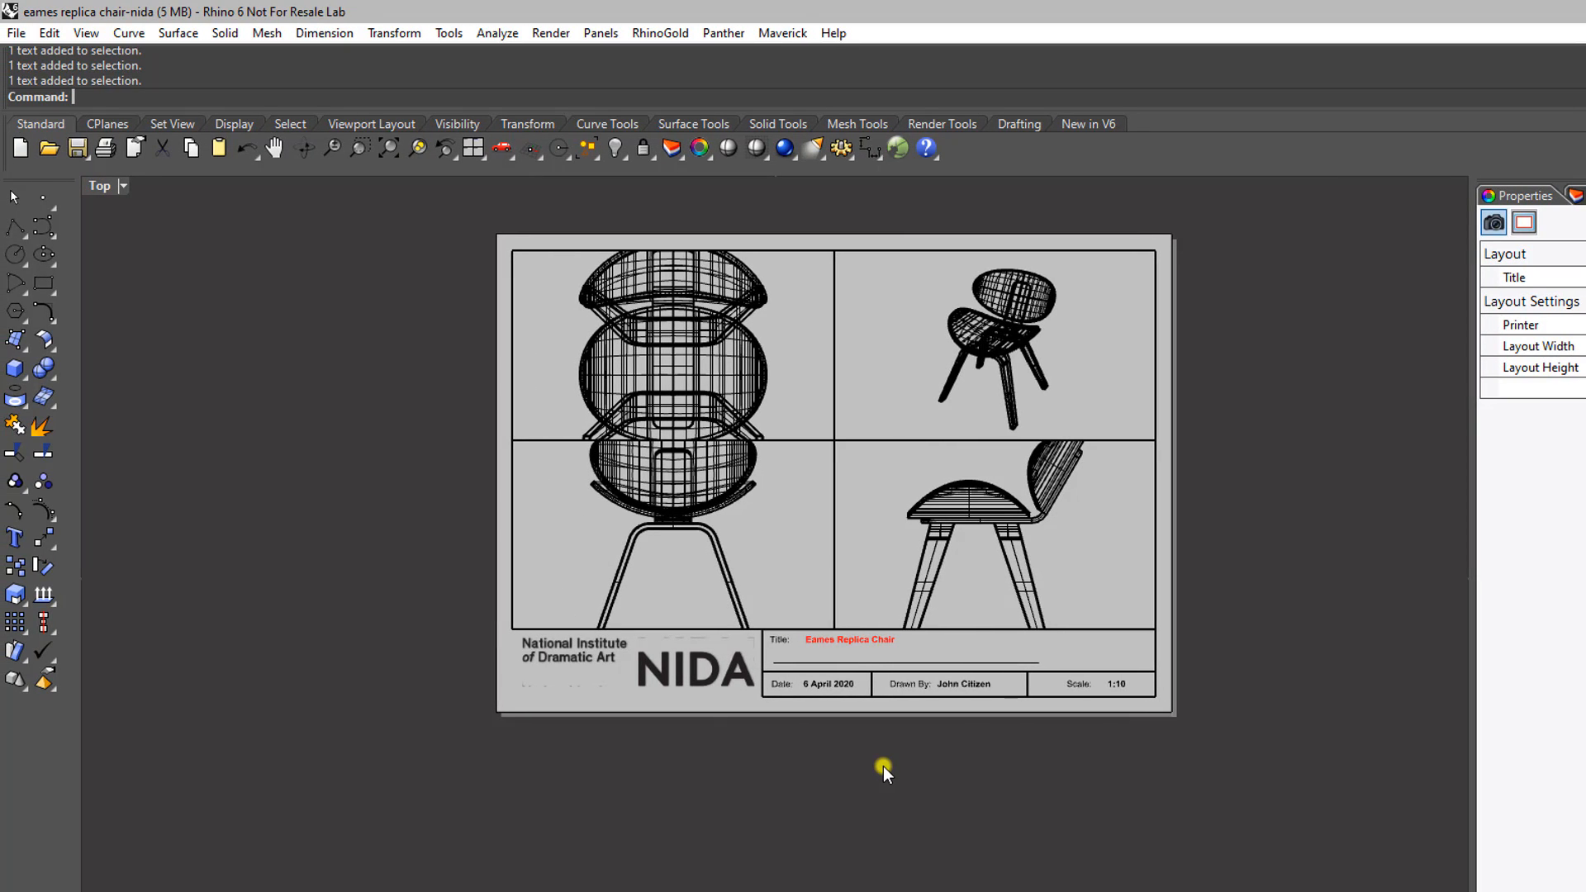
pyautogui.click(16, 33)
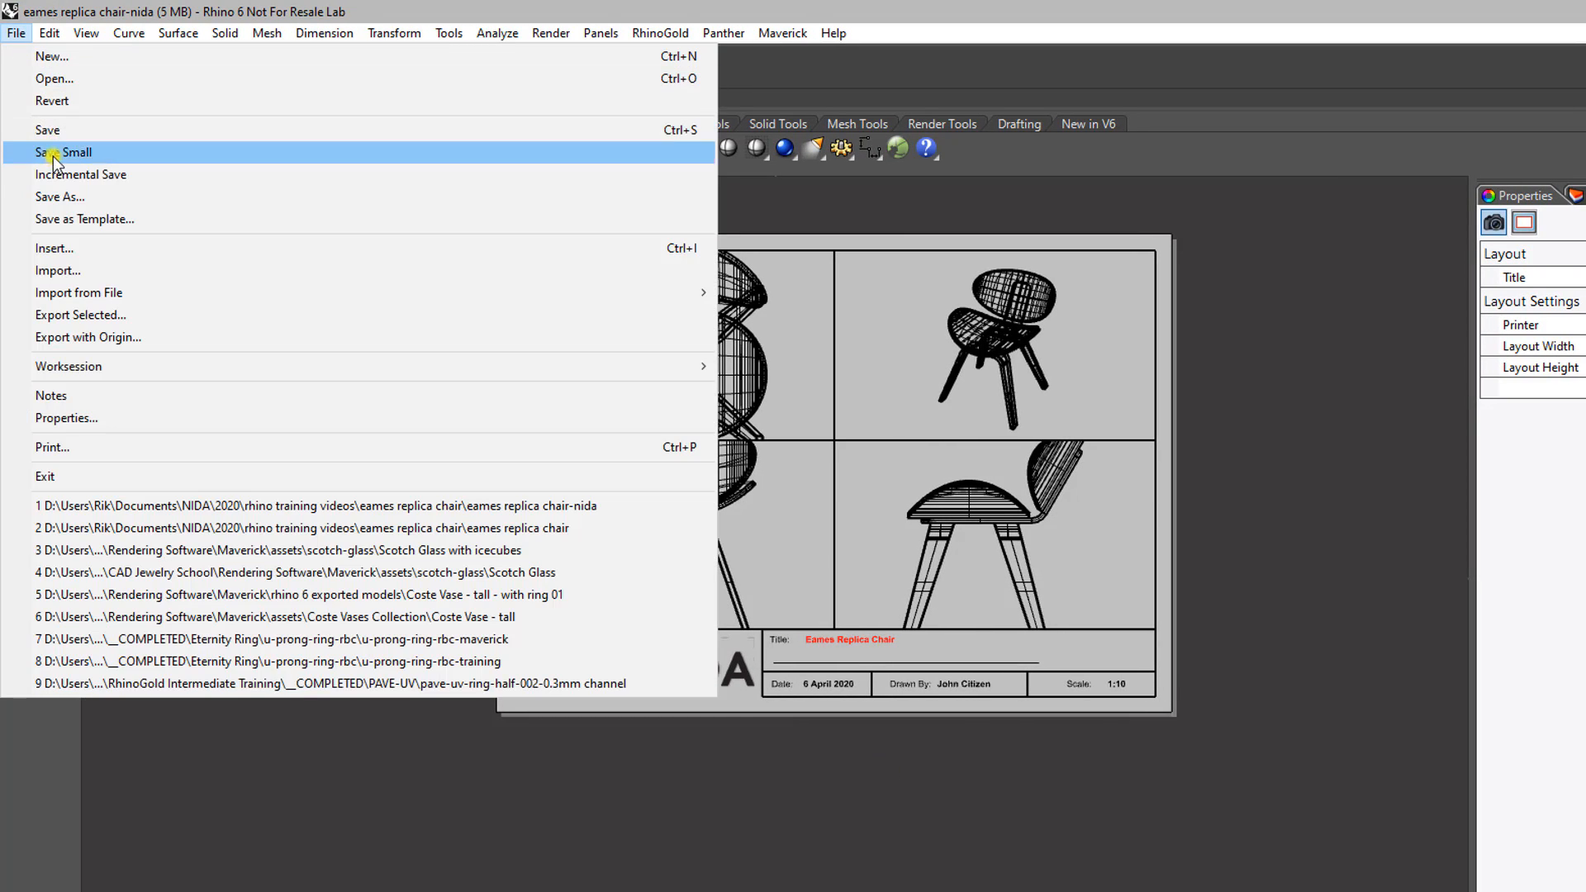
pyautogui.click(164, 11)
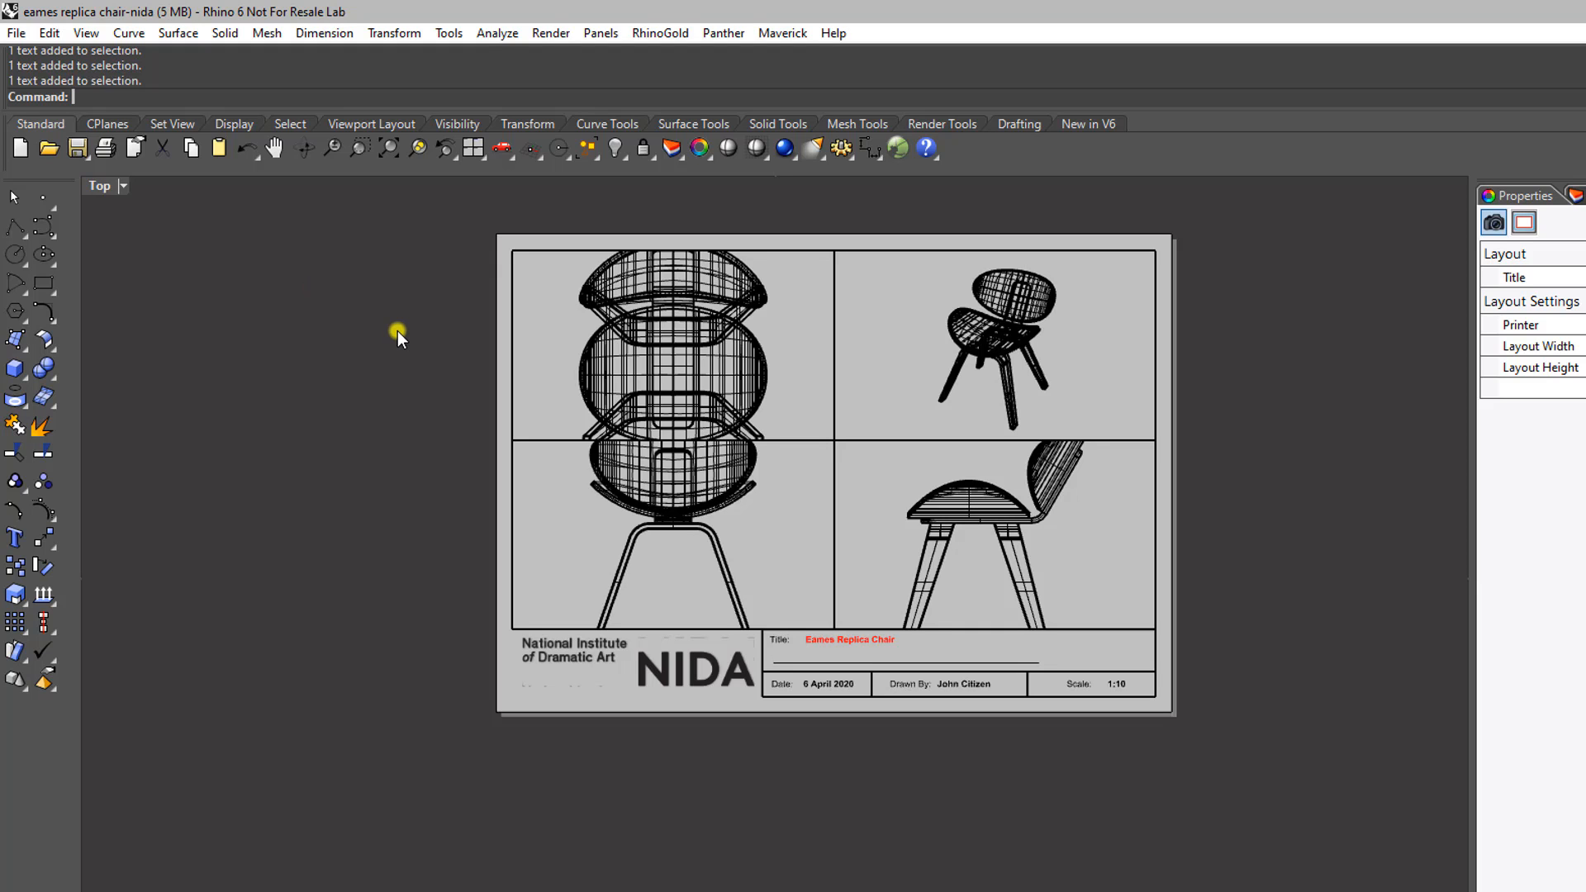
pyautogui.scroll(4, 661, 347)
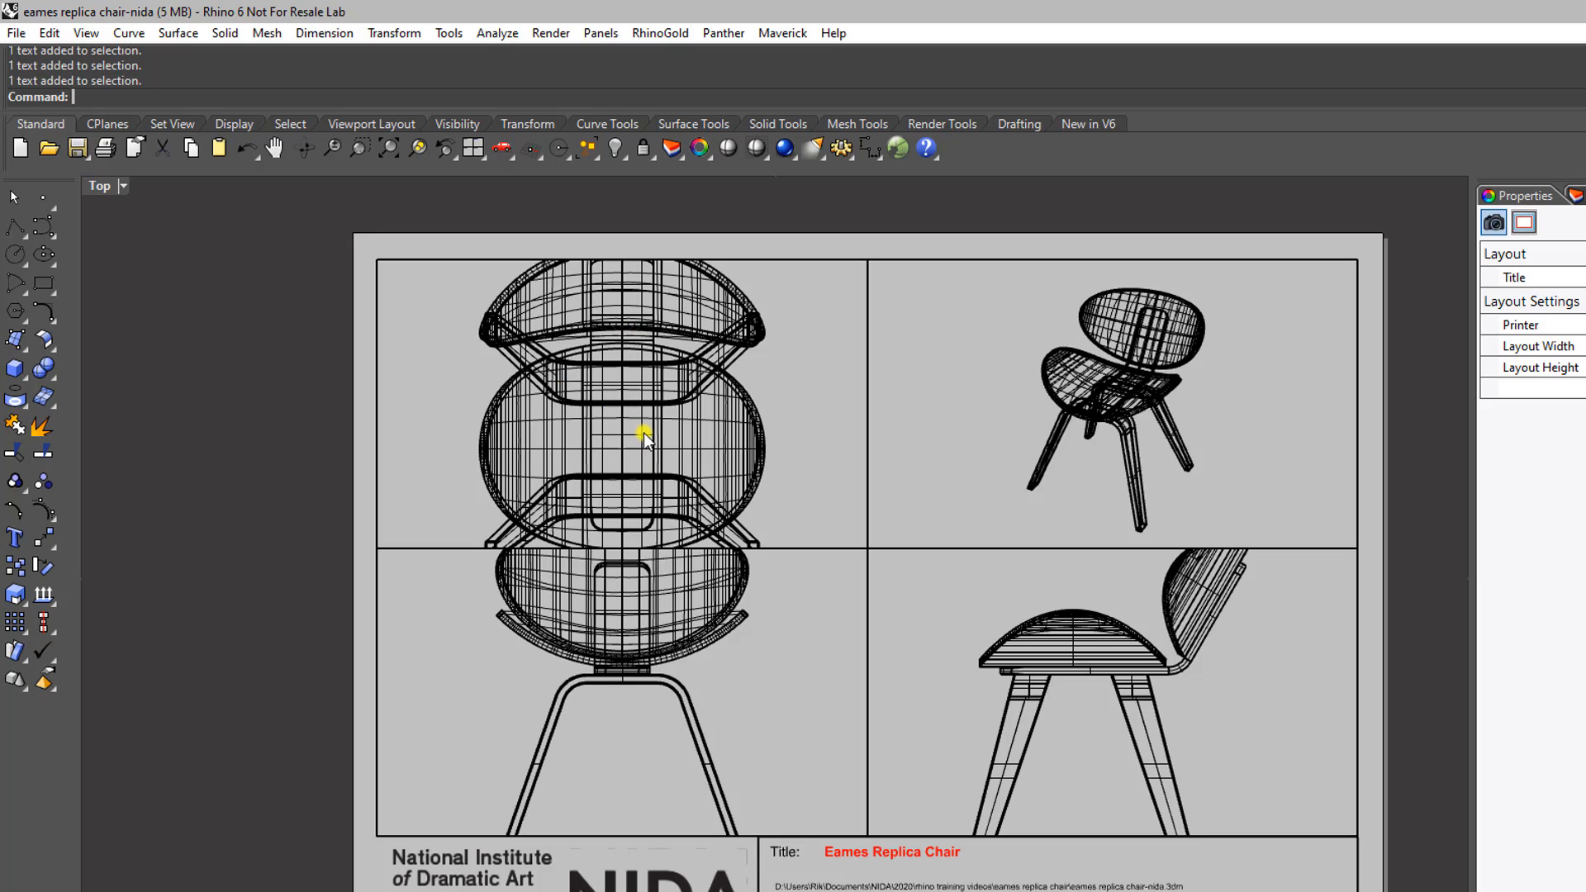
pyautogui.click(453, 261)
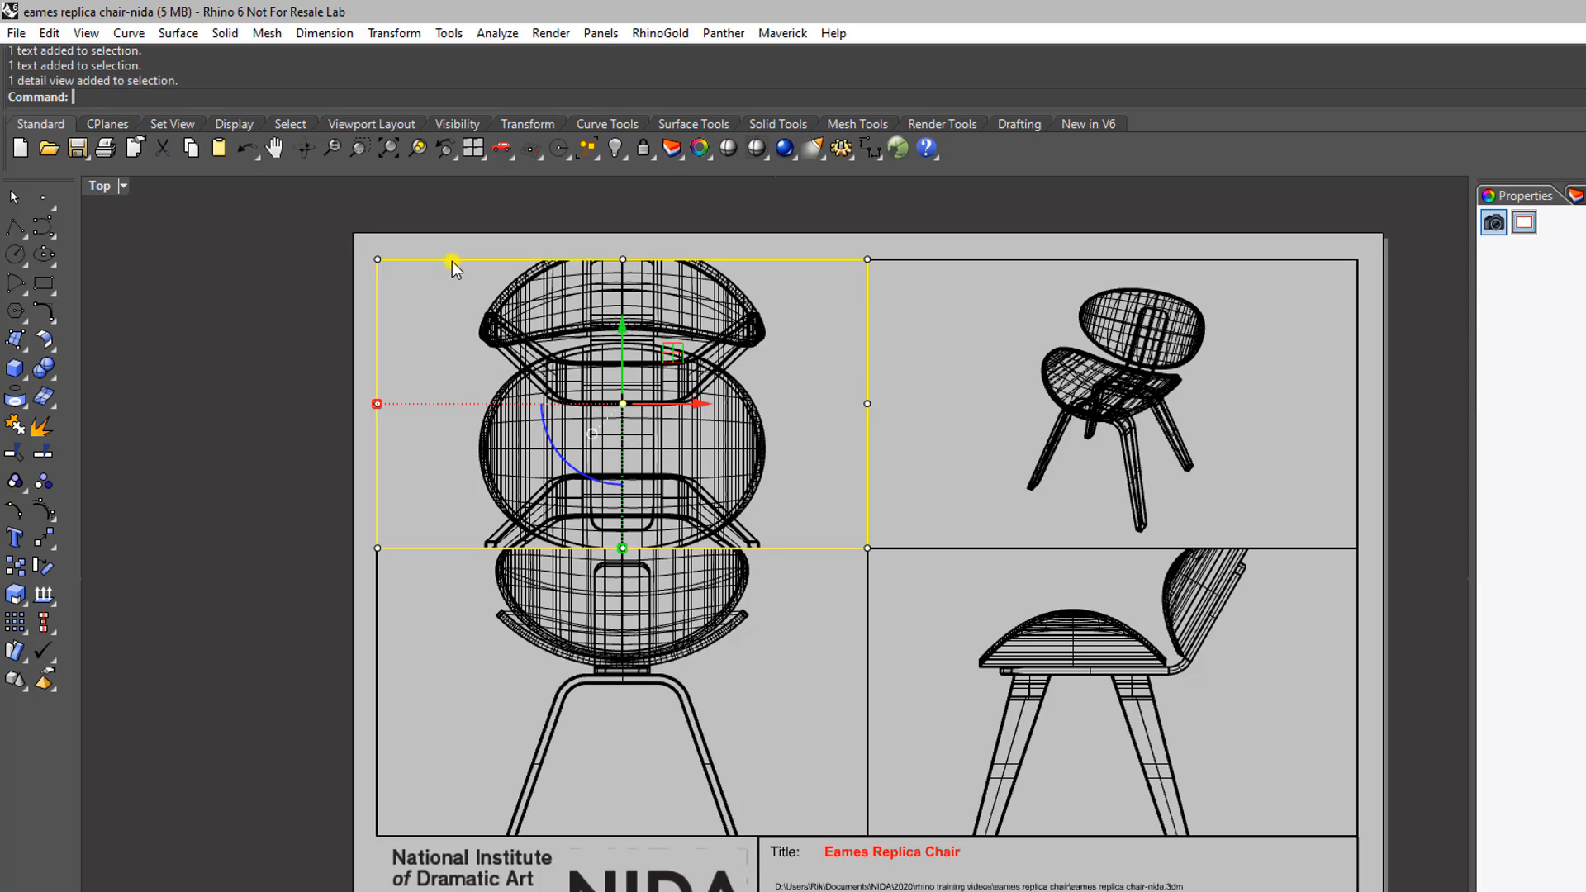
pyautogui.click(363, 463)
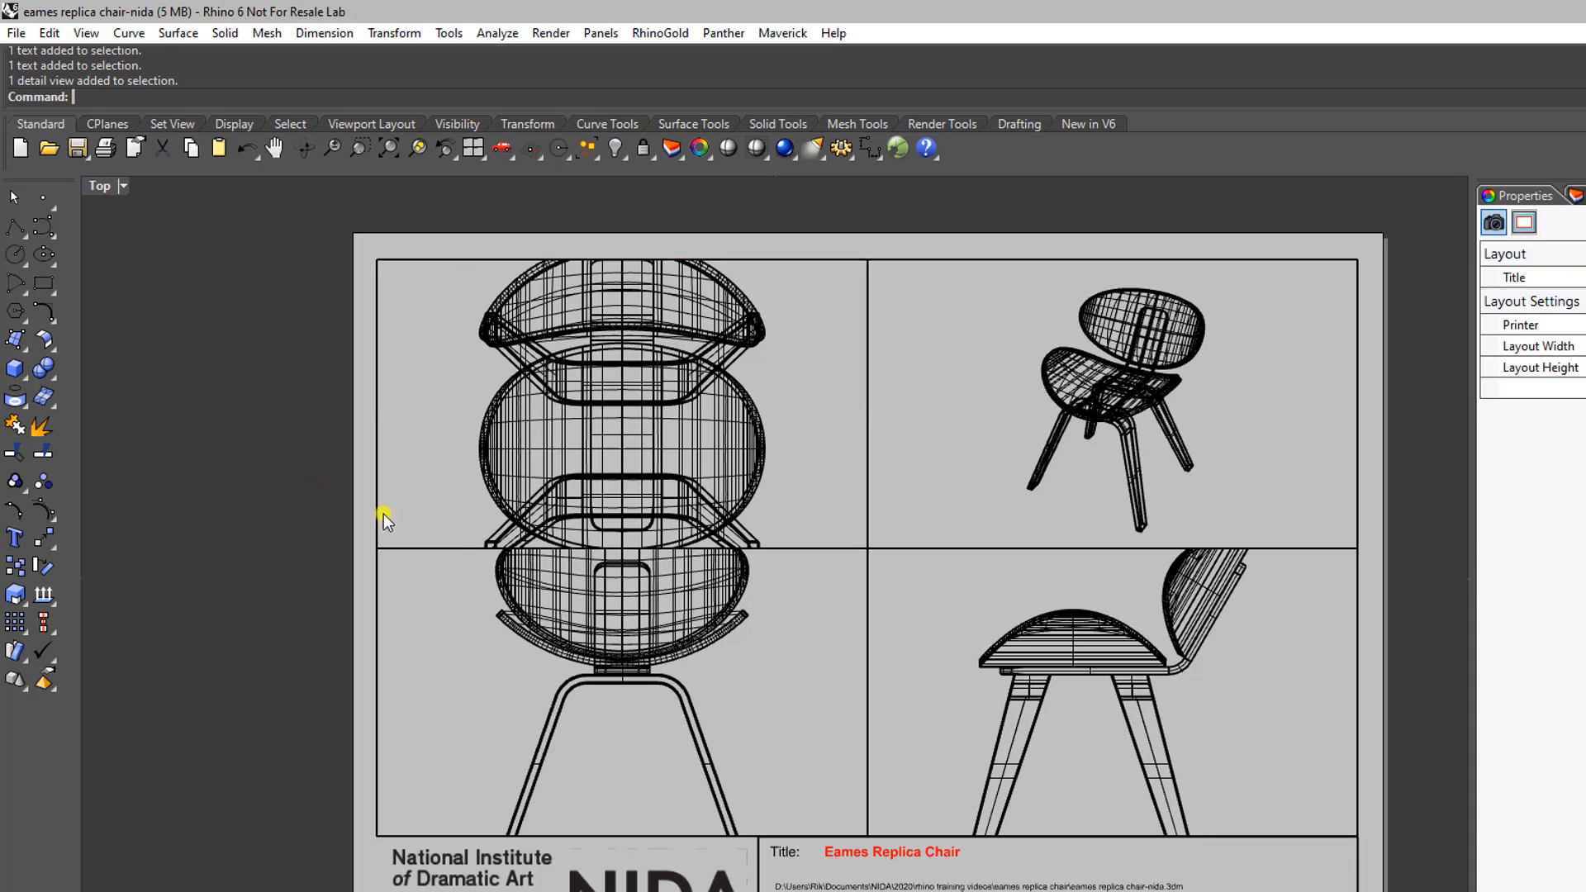
pyautogui.click(435, 546)
pyautogui.click(317, 563)
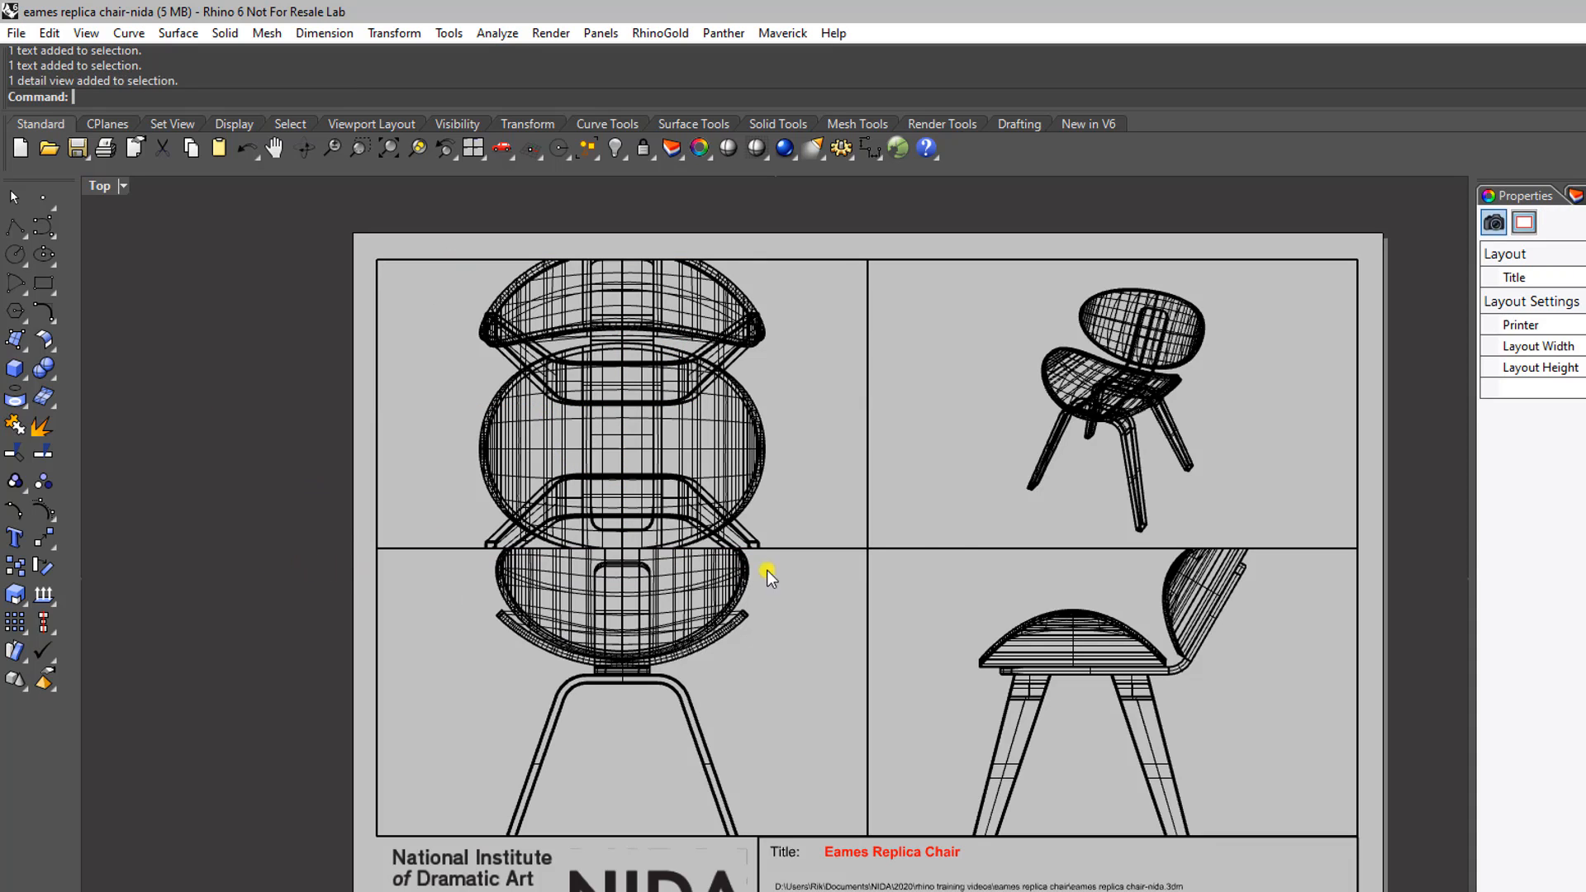
pyautogui.click(960, 552)
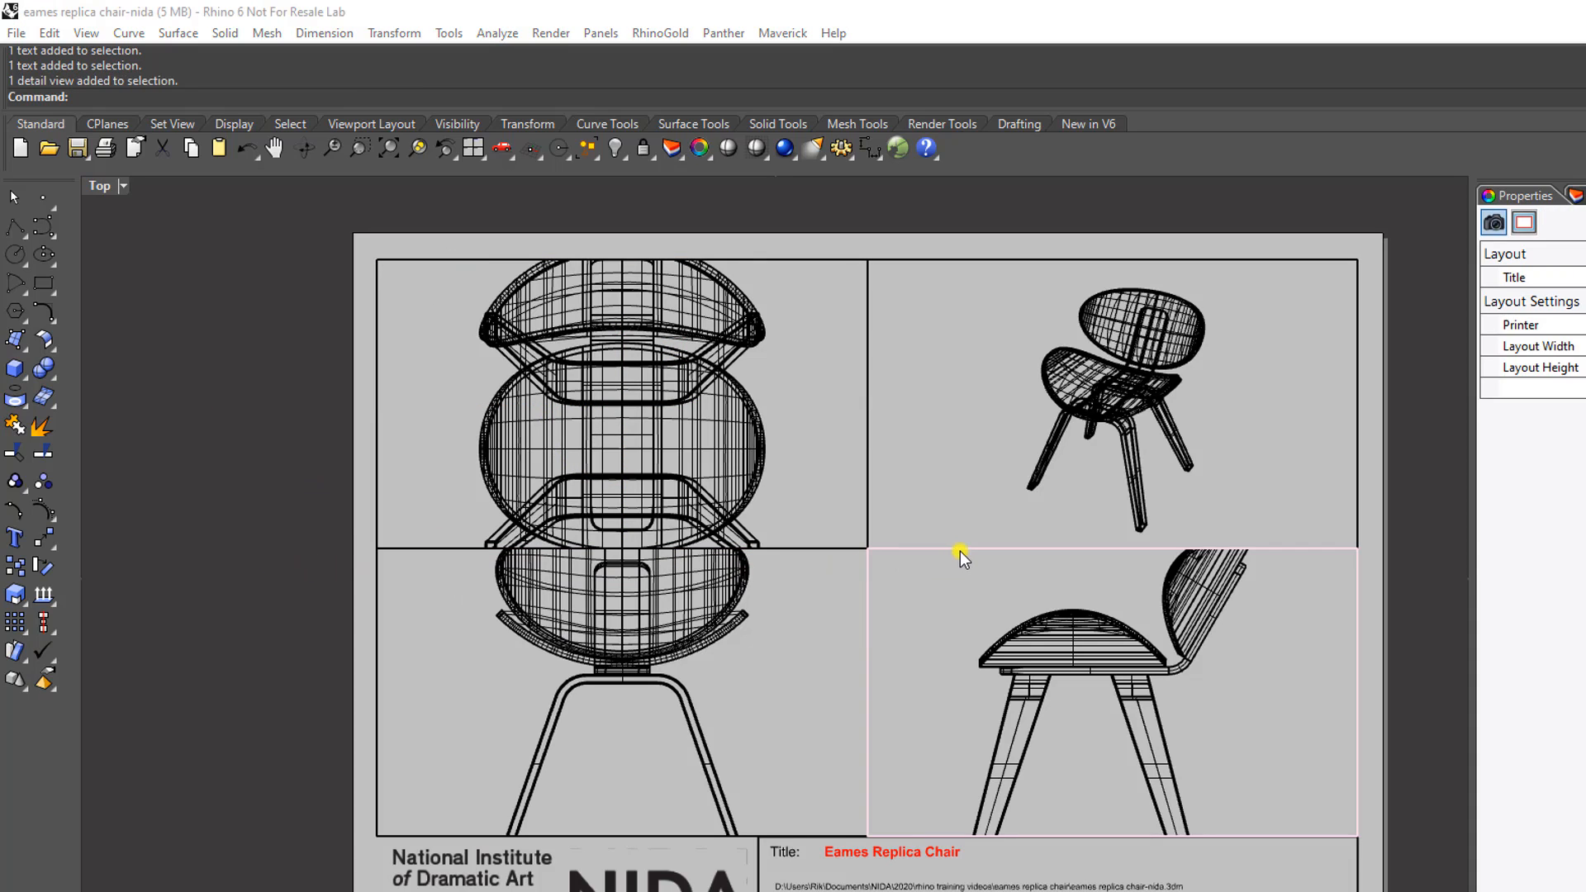
pyautogui.click(950, 212)
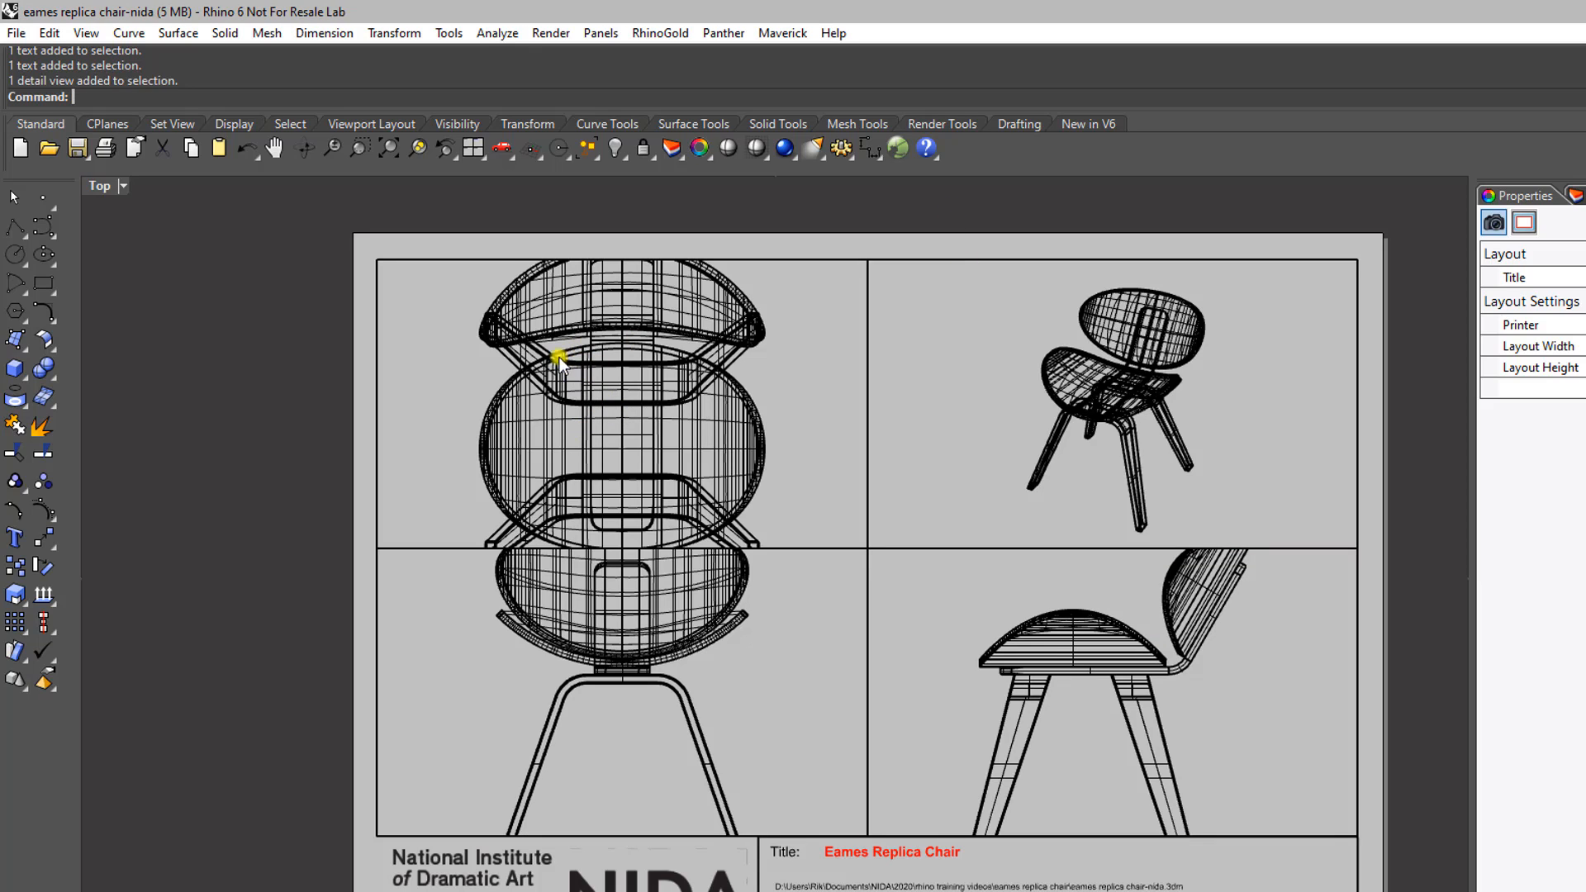
# Step: Activate the Top detail view of the chair and set its display mode to Pen
pyautogui.click(480, 259)
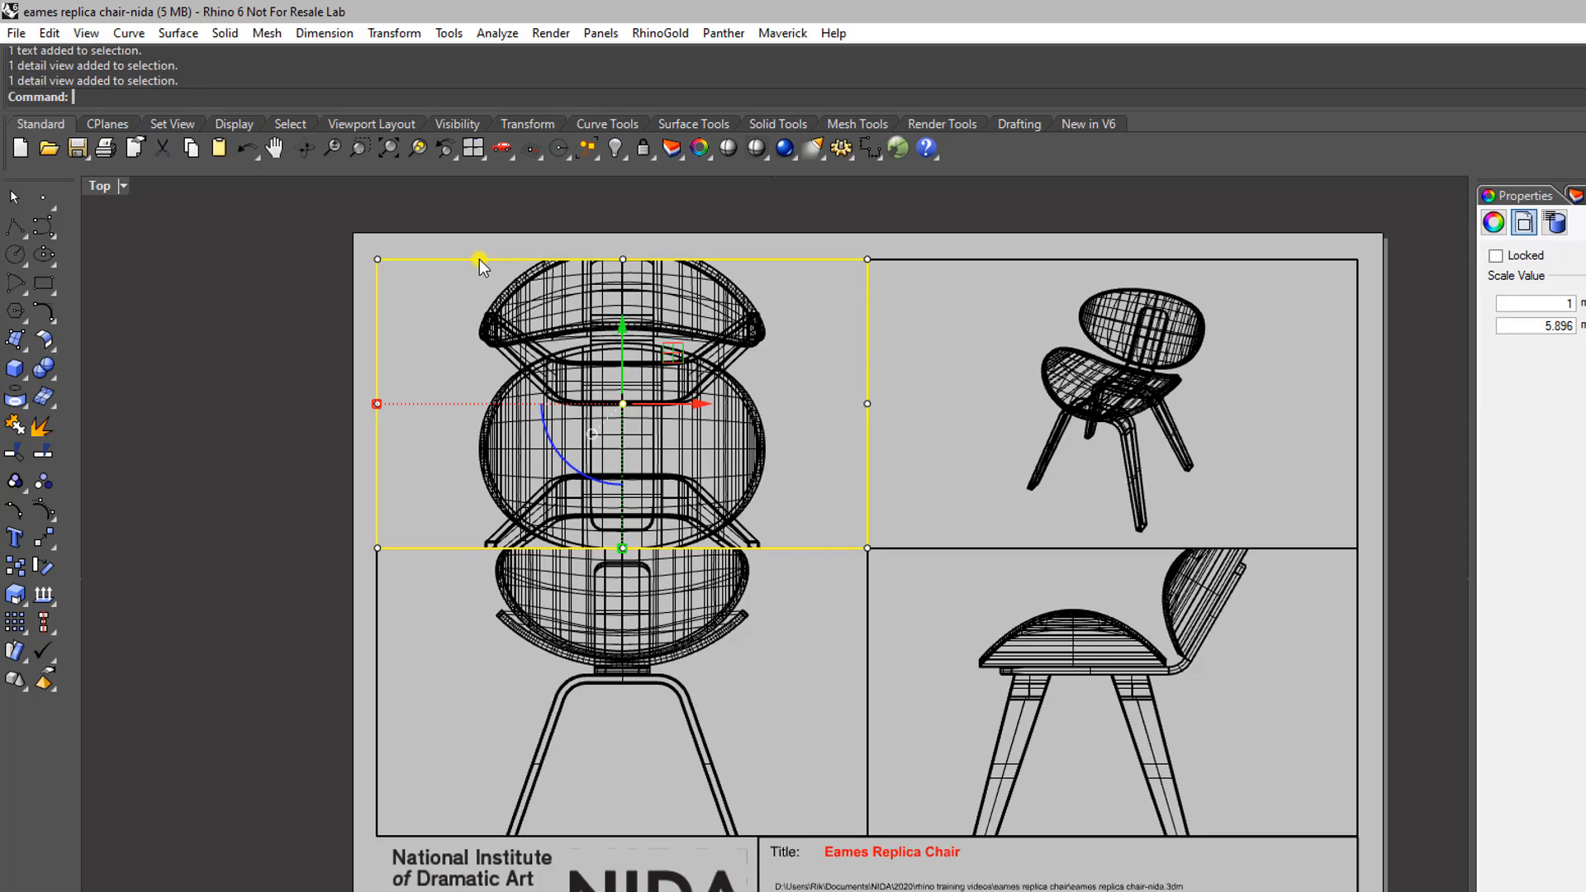
pyautogui.doubleClick(454, 309)
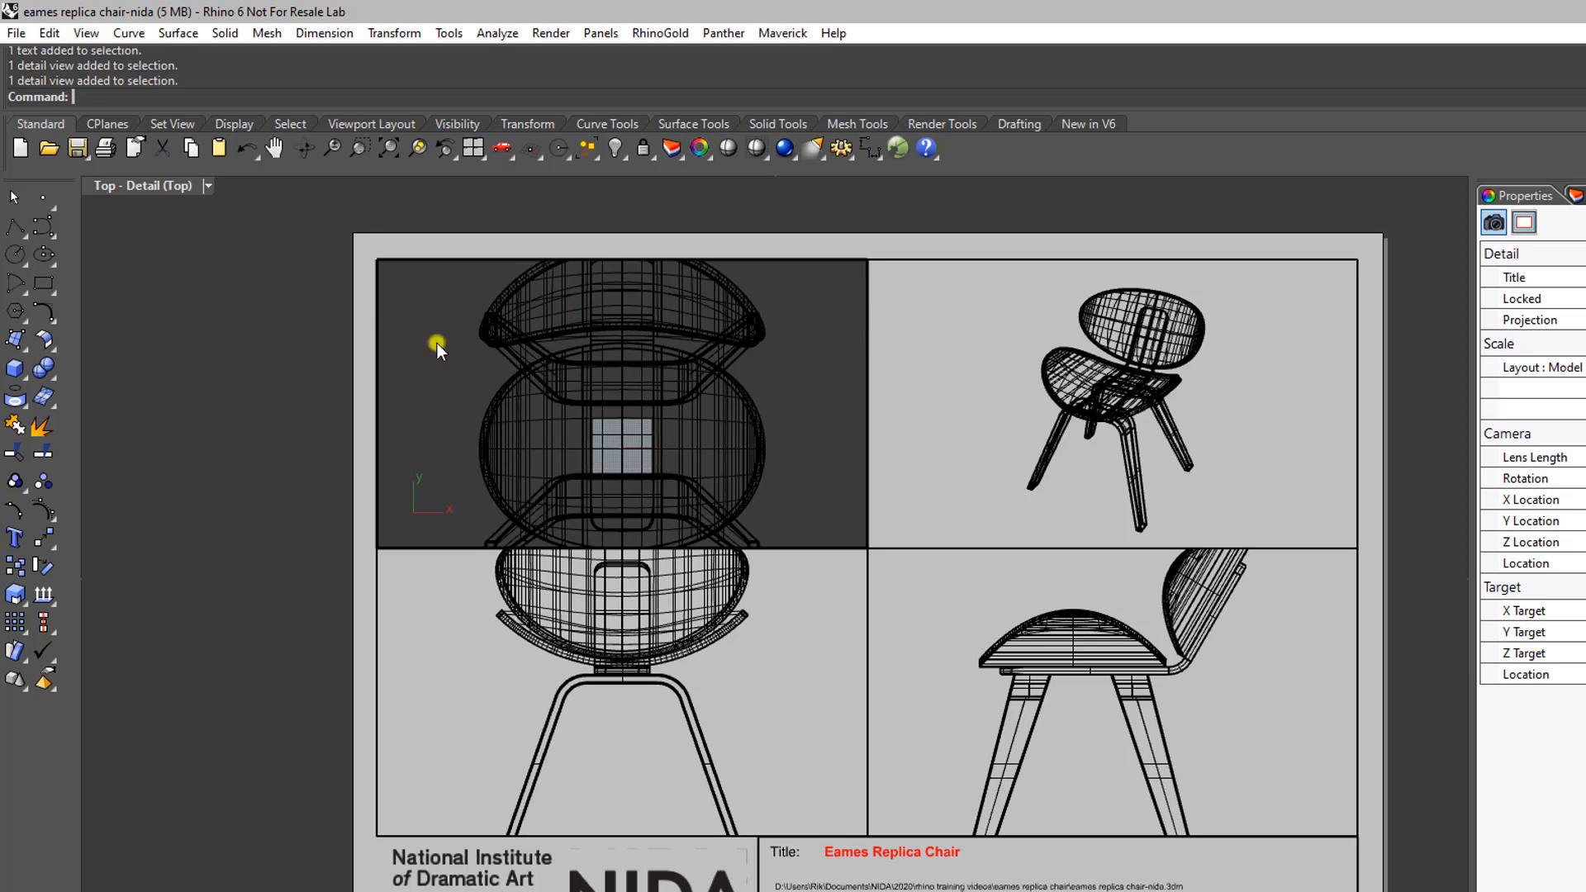
pyautogui.click(212, 186)
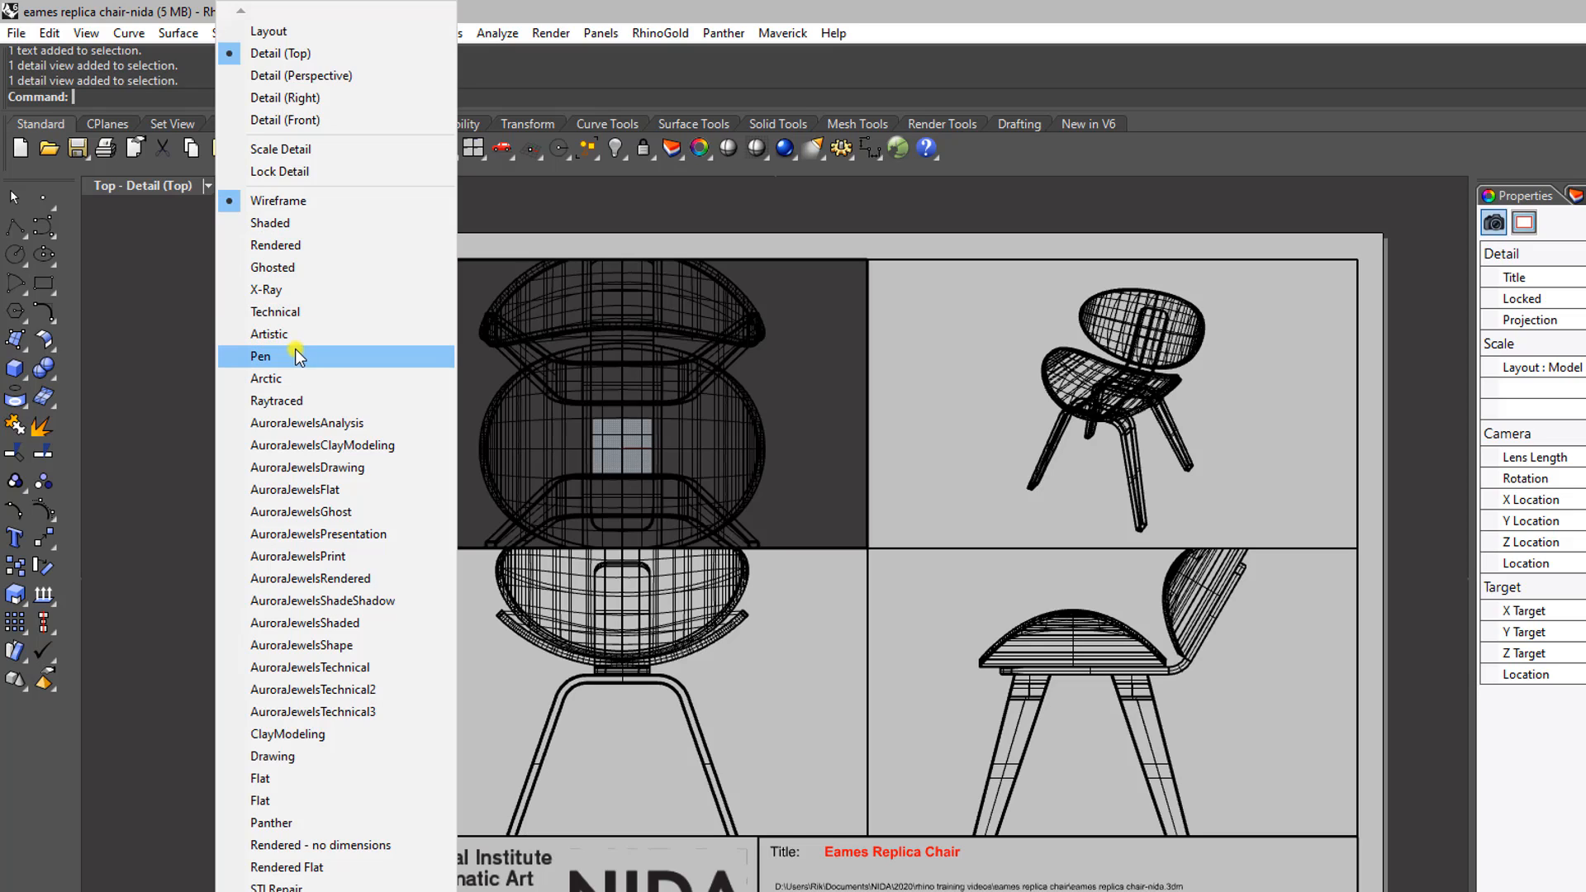
pyautogui.click(328, 360)
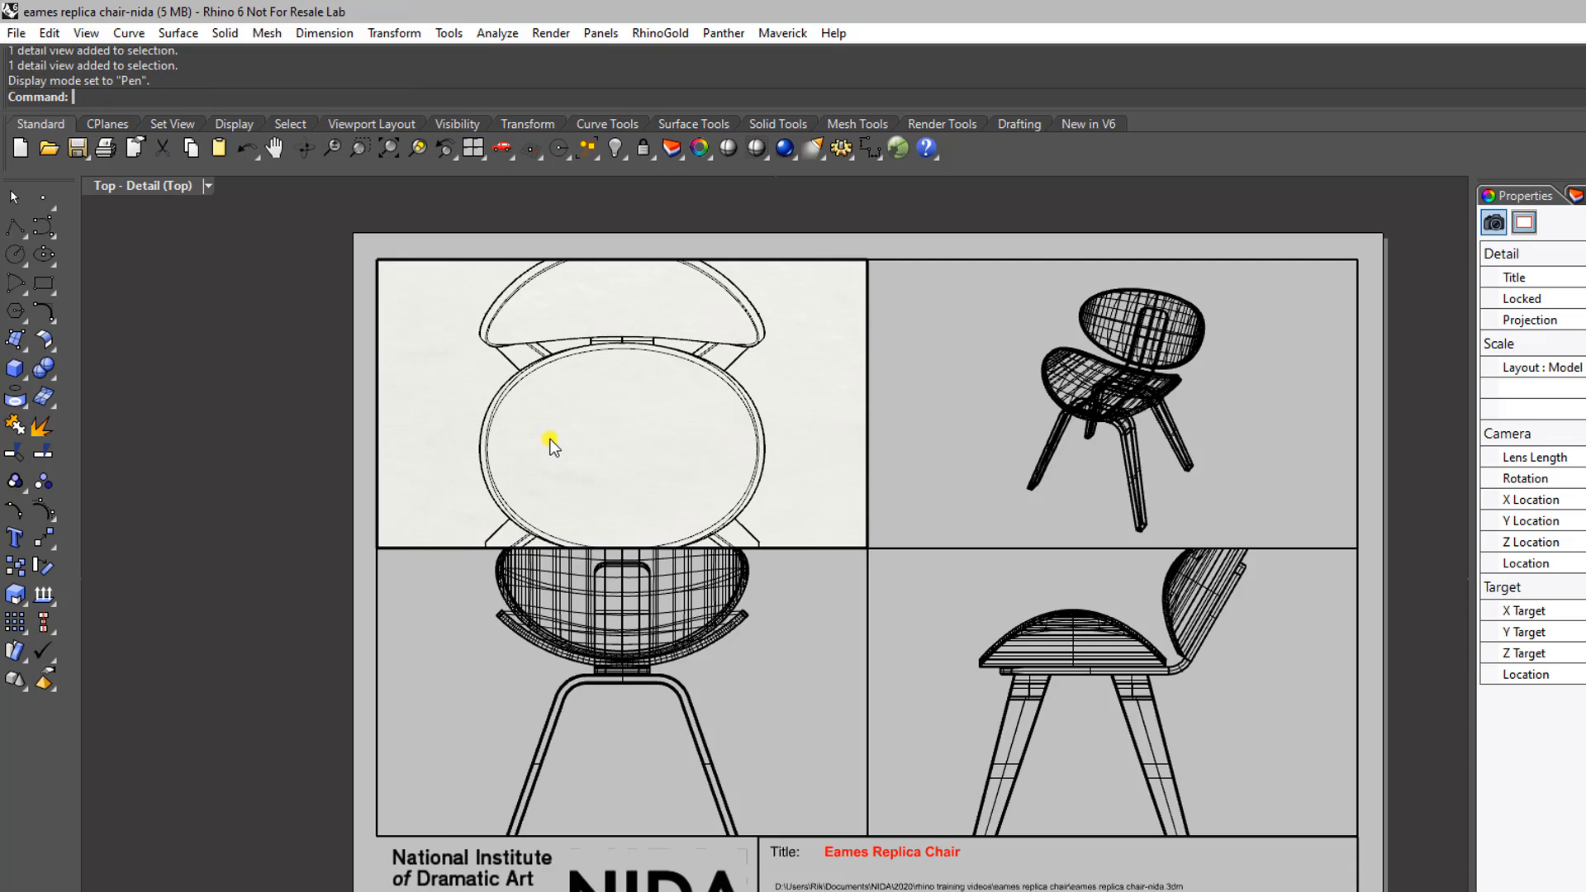
# Step: Activate the Front detail view of the chair and set its display mode to Pen
pyautogui.doubleClick(470, 659)
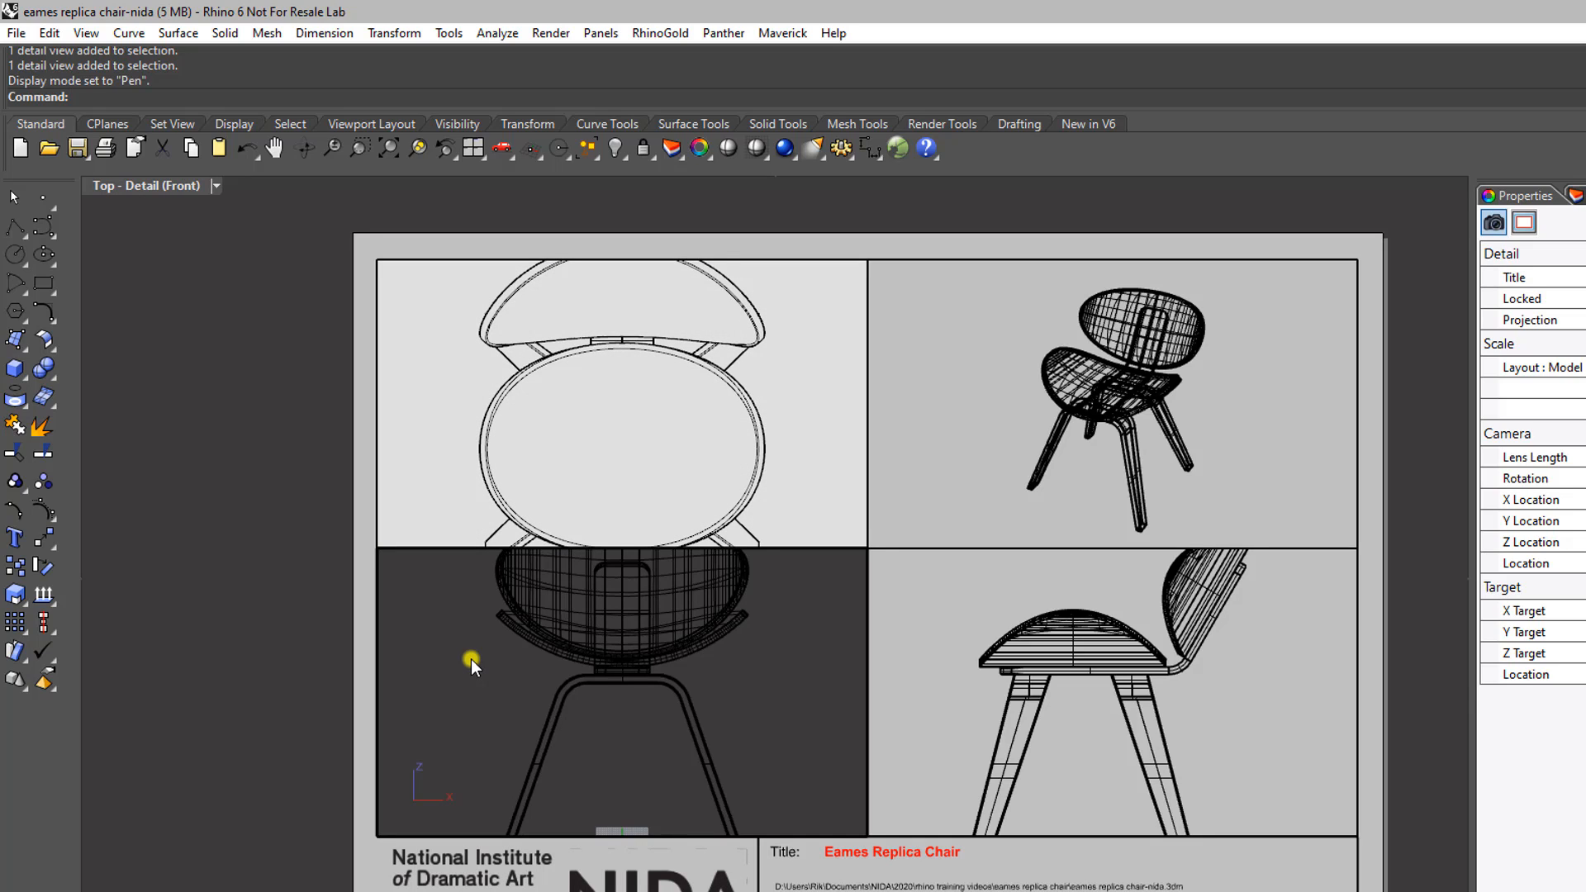
pyautogui.click(218, 186)
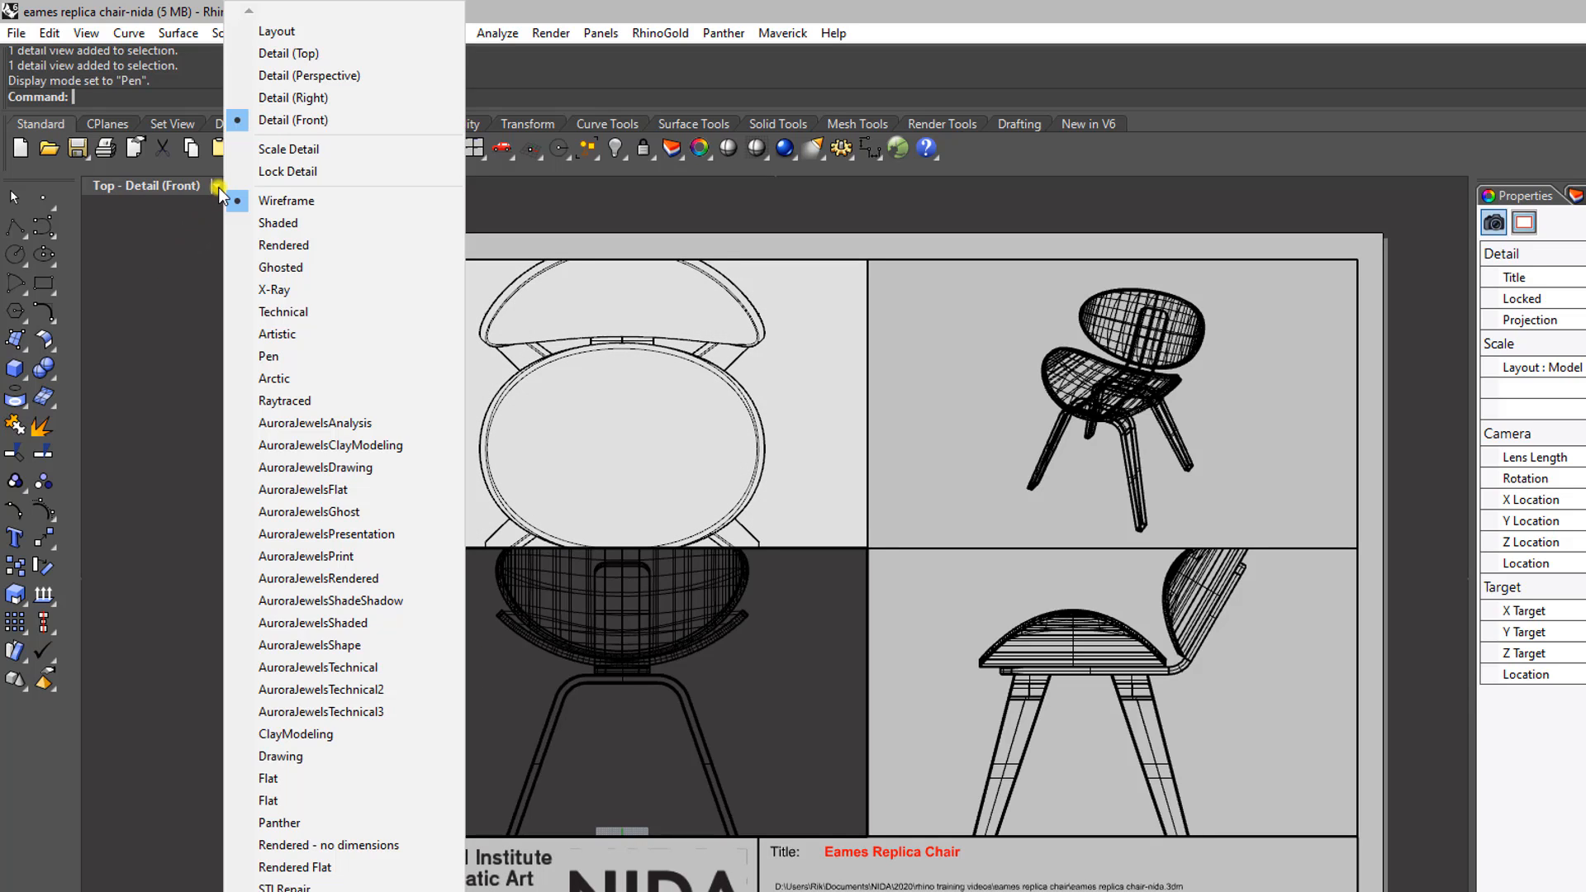
pyautogui.click(265, 356)
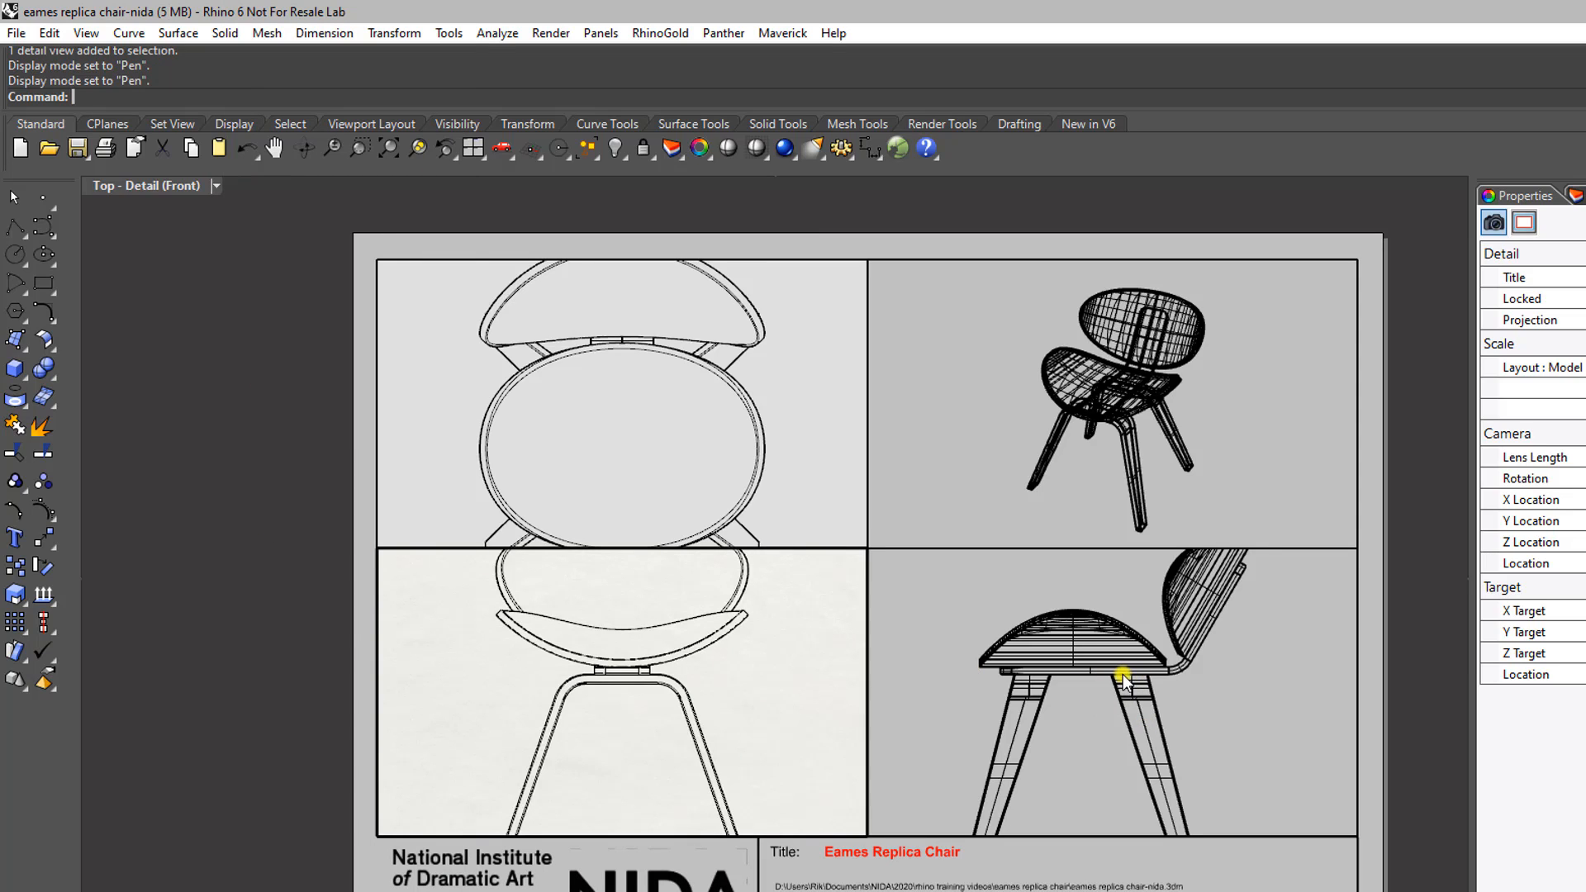
# Step: Activate the Right detail view of the chair and set its display mode to Pen
pyautogui.doubleClick(1213, 702)
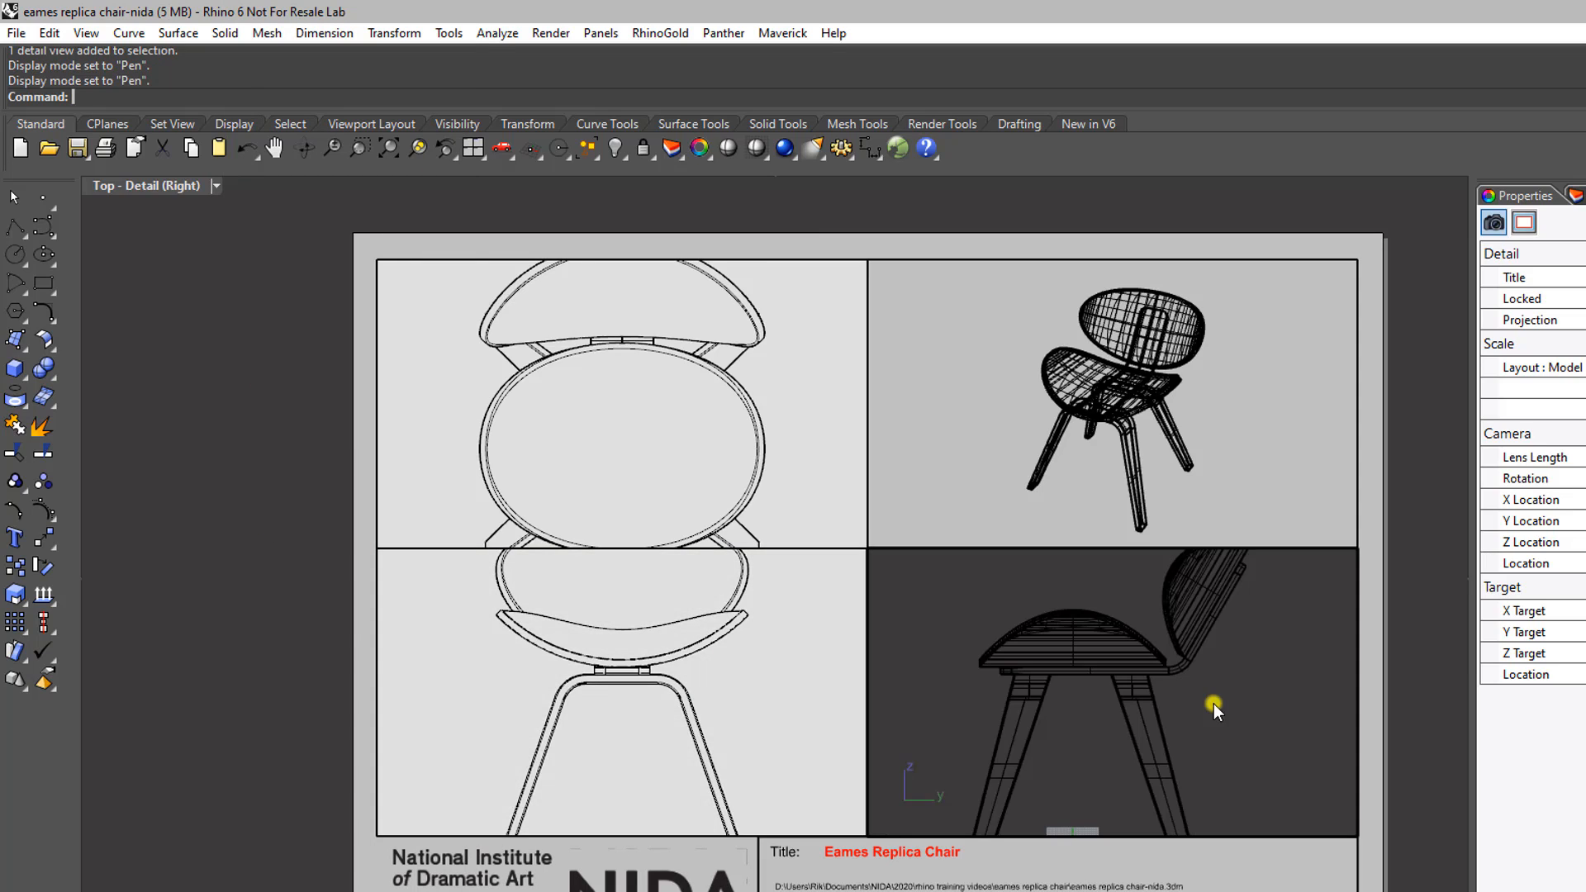
pyautogui.click(213, 189)
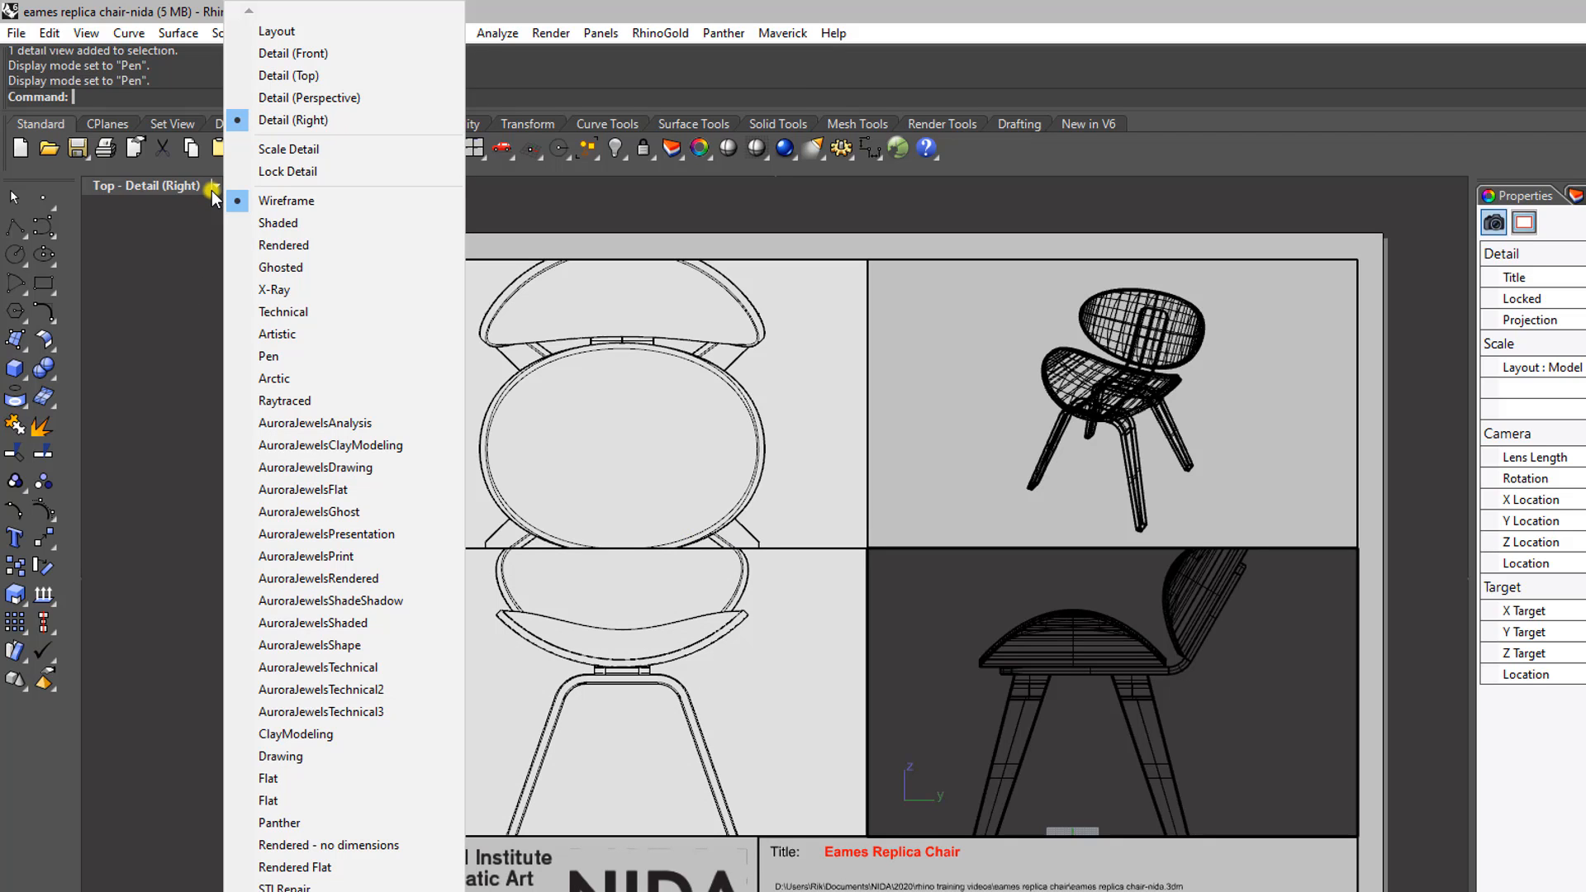
pyautogui.click(280, 352)
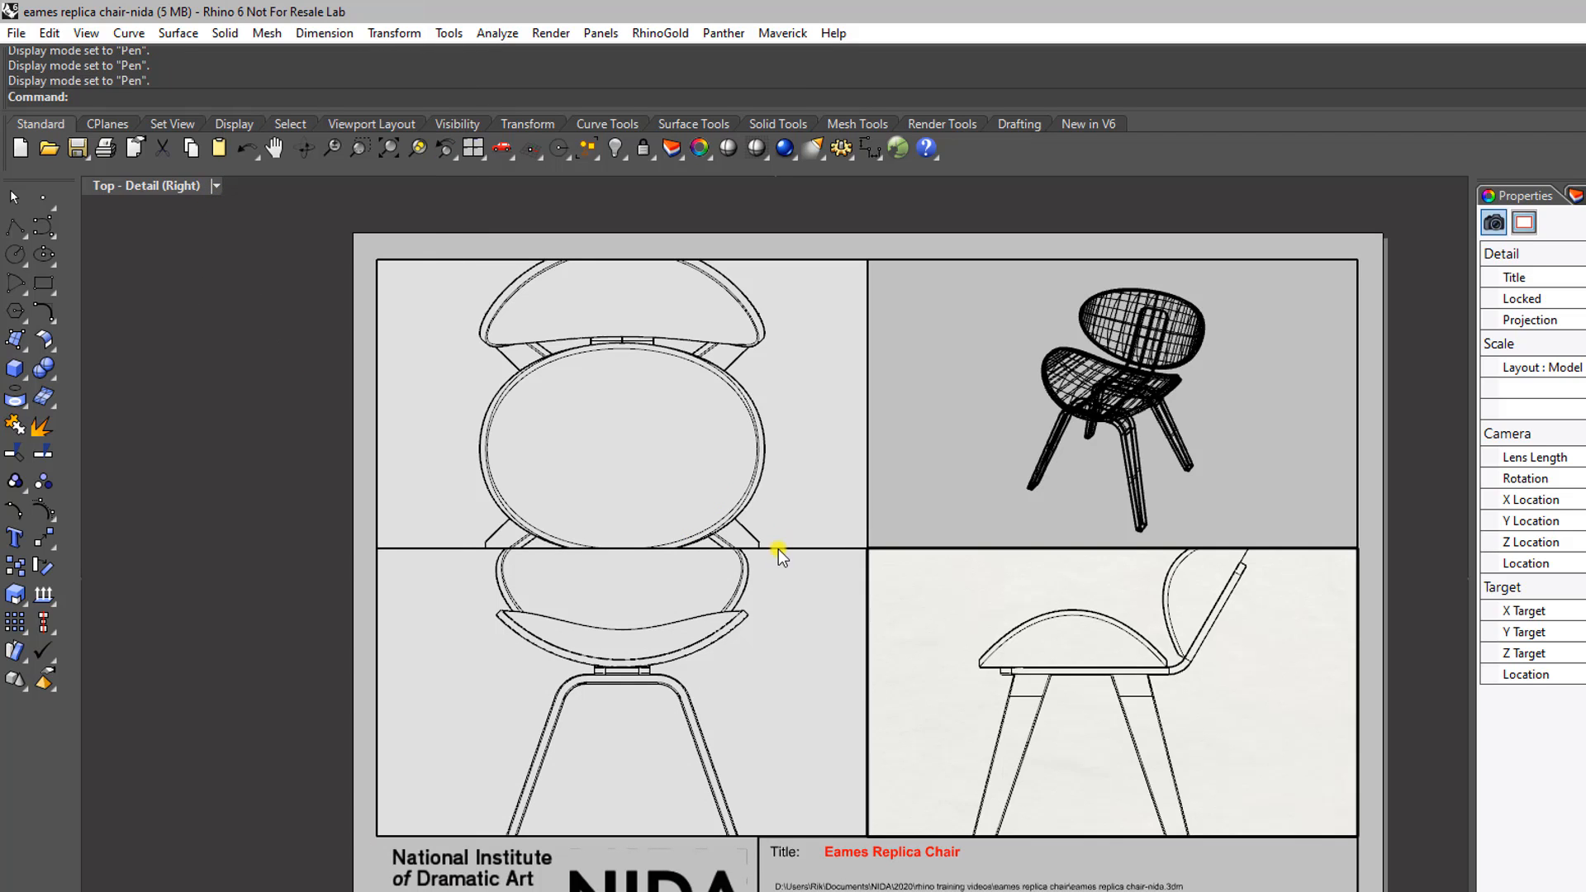
# Step: Activate the Perspective detail view of the chair and set its display mode to Rendered
pyautogui.doubleClick(1015, 379)
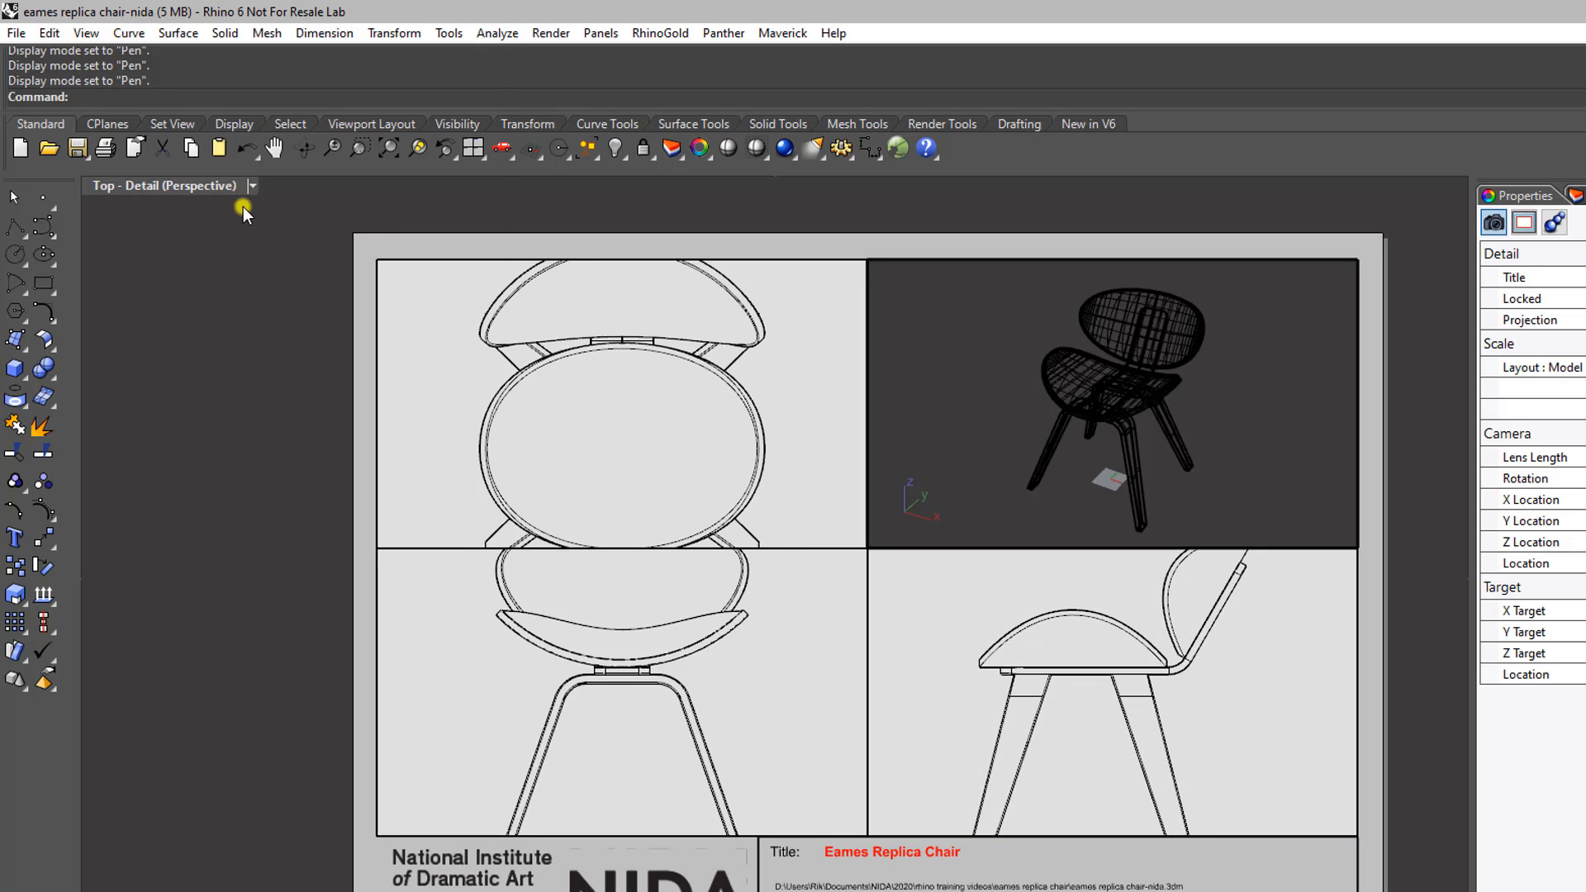
pyautogui.click(252, 188)
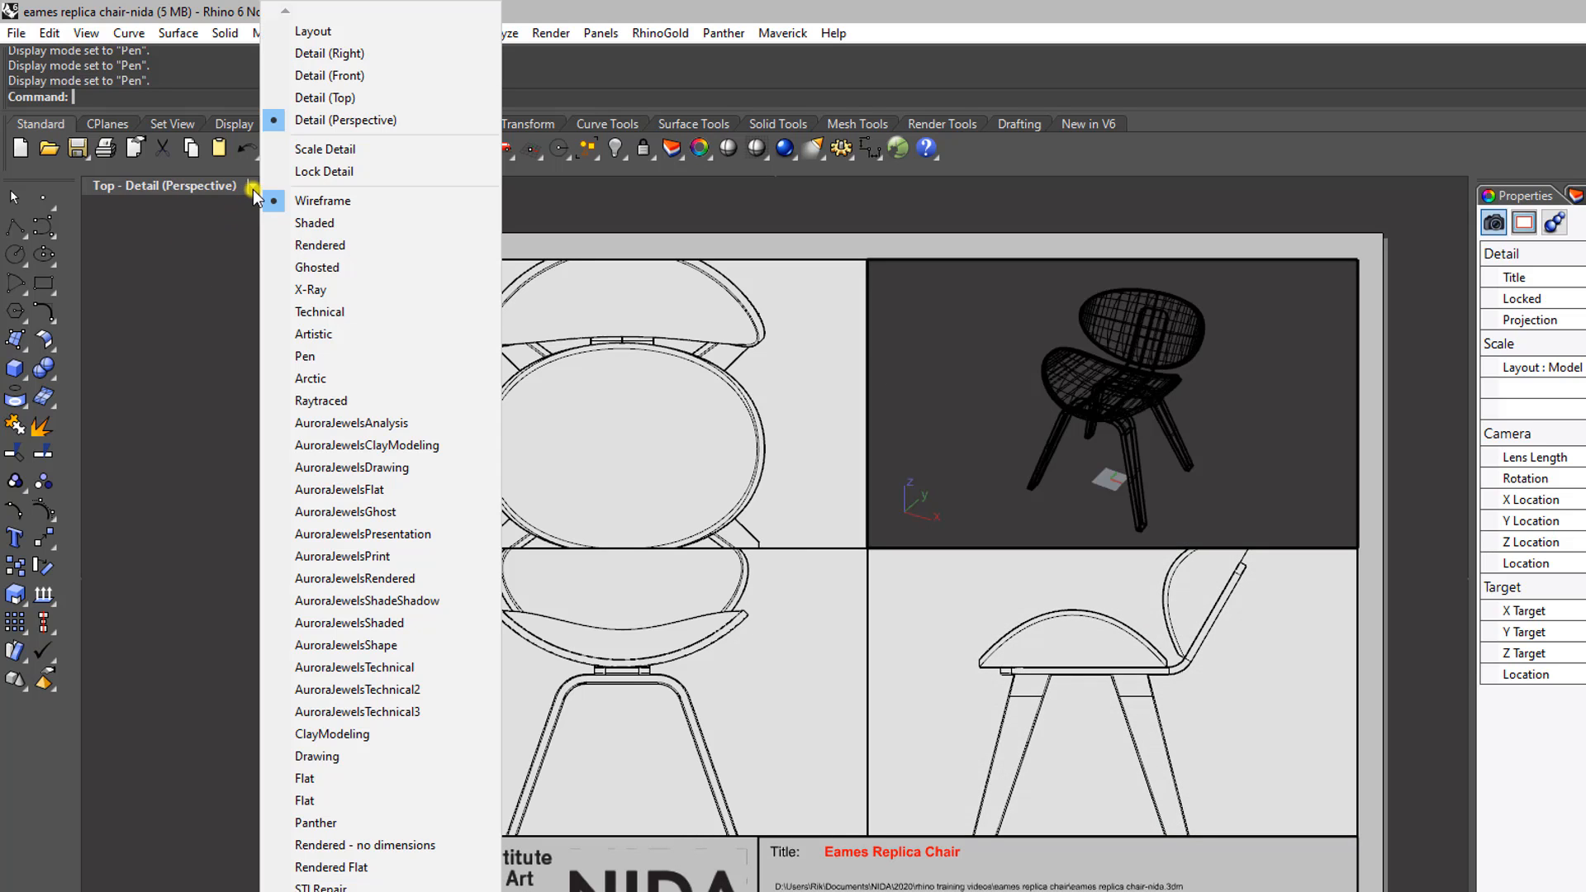
pyautogui.click(329, 246)
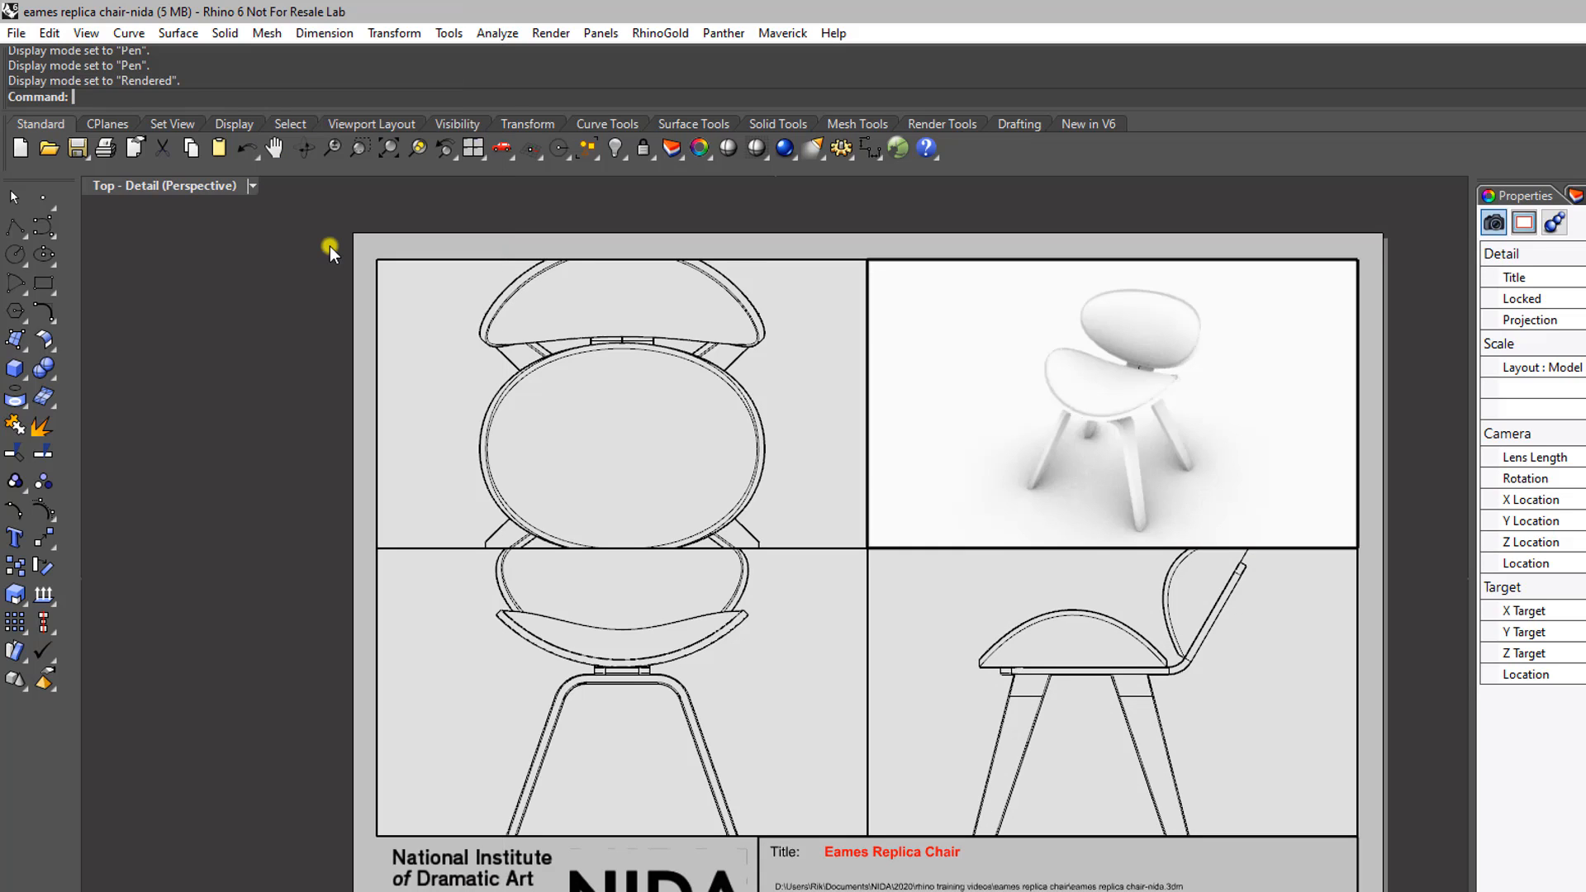
# Step: Switch the Perspective detail view's display mode to Artistic and return to the layout page
pyautogui.click(252, 187)
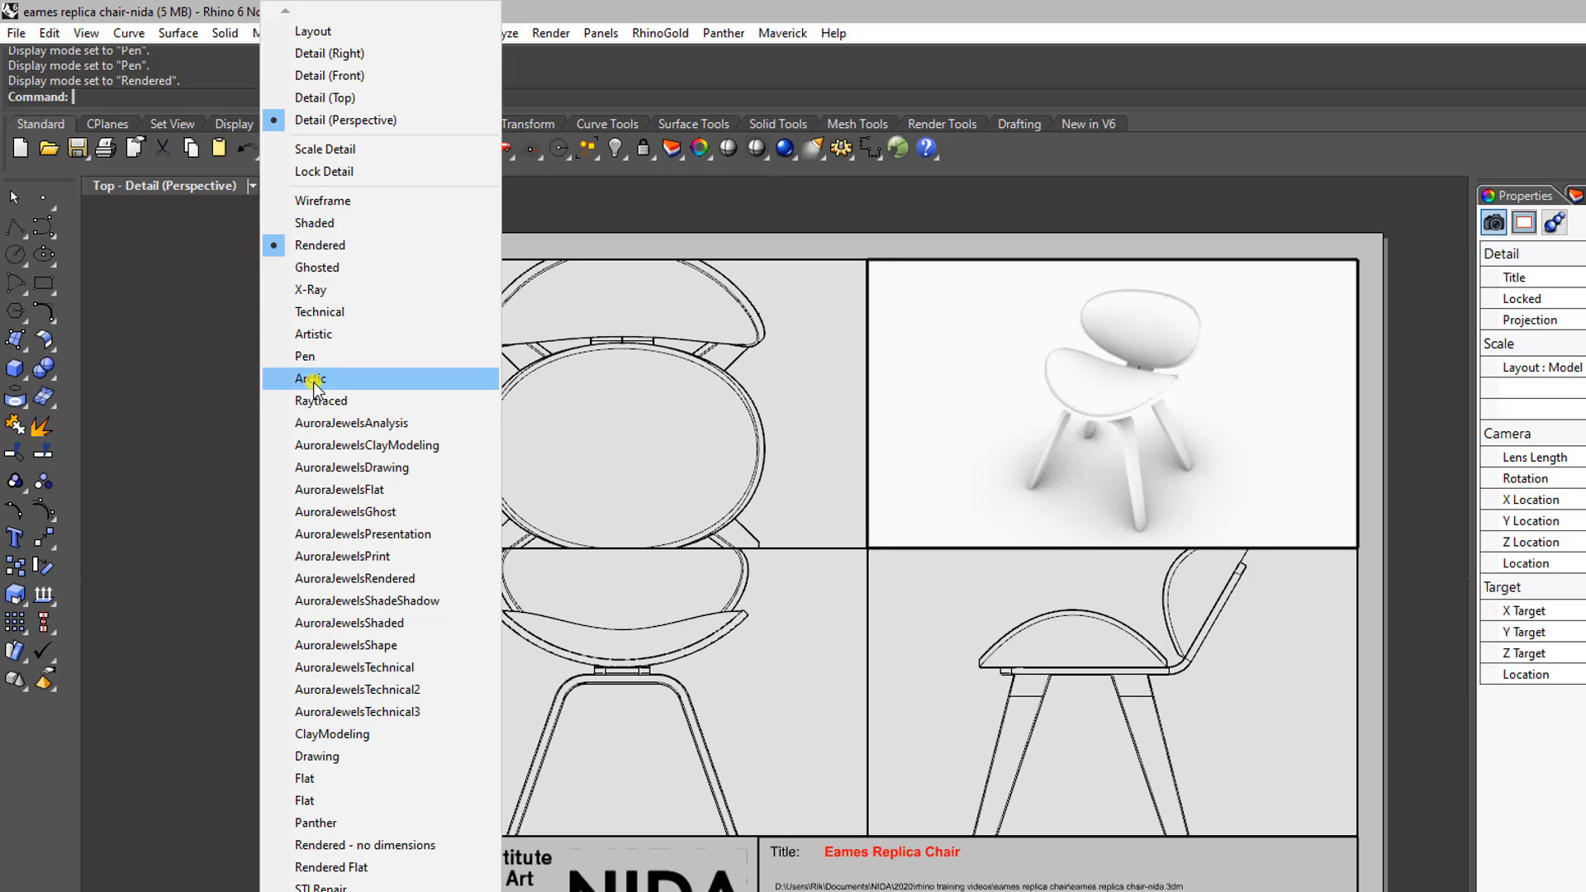
pyautogui.click(306, 337)
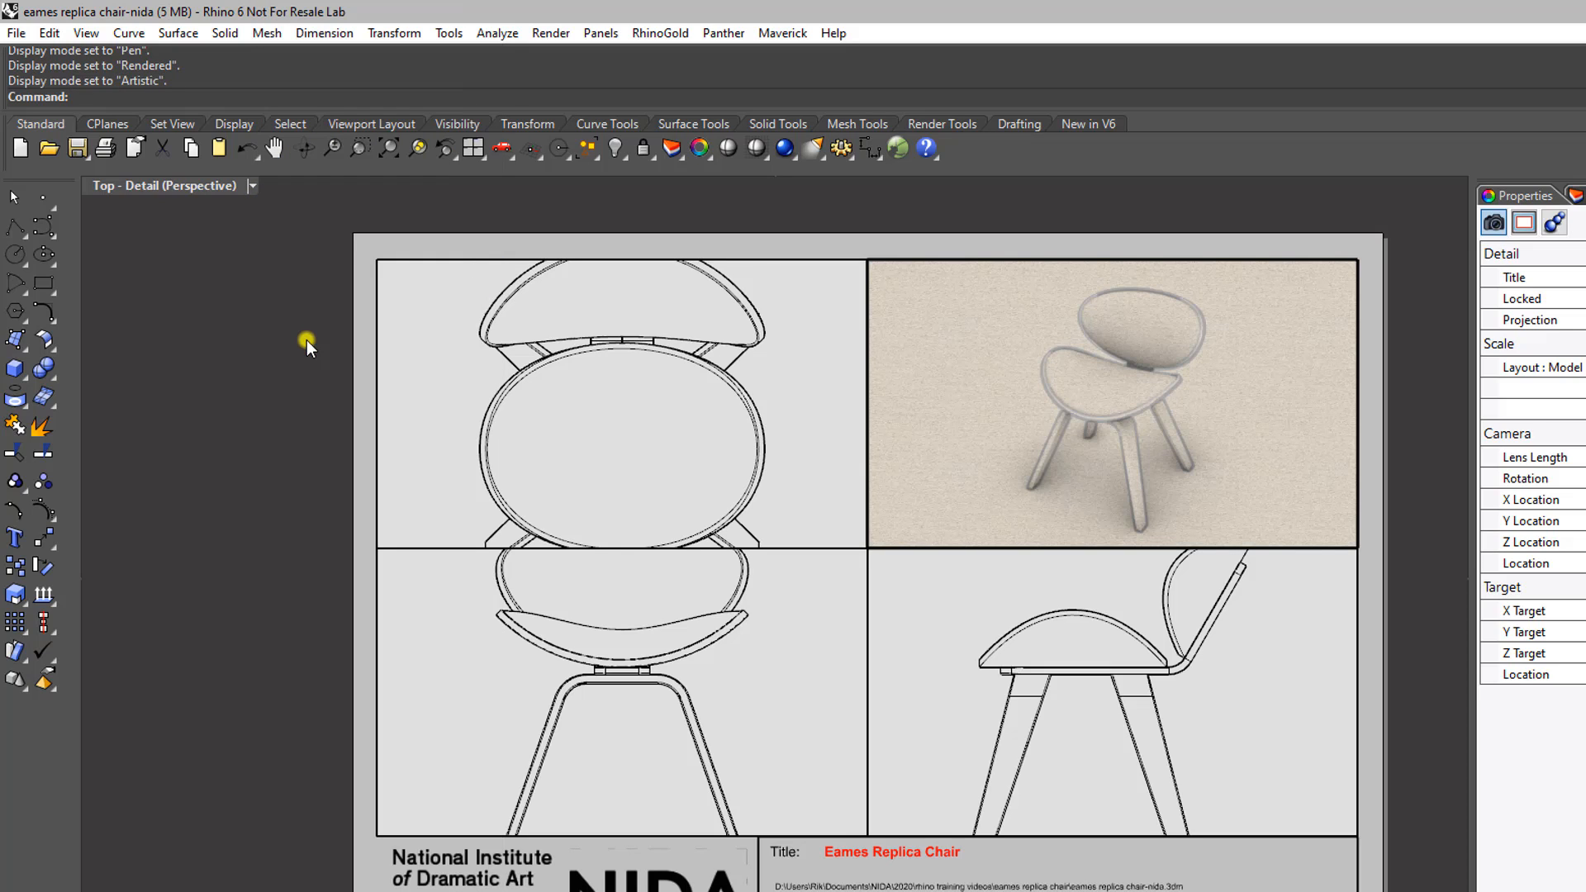
pyautogui.doubleClick(268, 401)
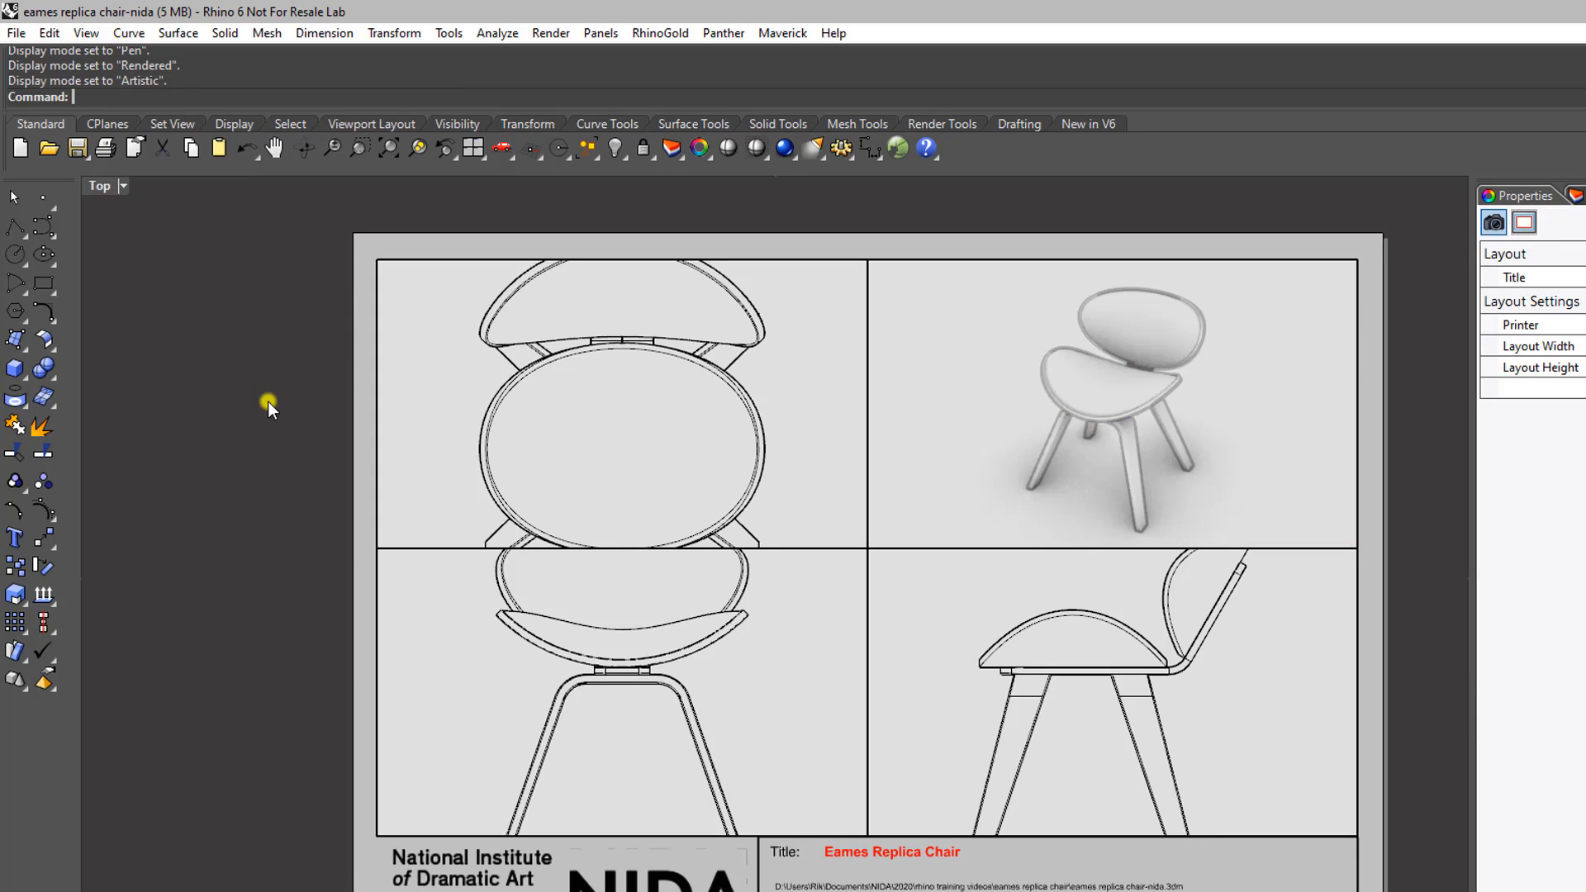
# Step: Scale the Top detail view to 1 mm on page for 10 mm in model and lock it
pyautogui.moveTo(289, 468); pyautogui.dragTo(241, 469, button='right')
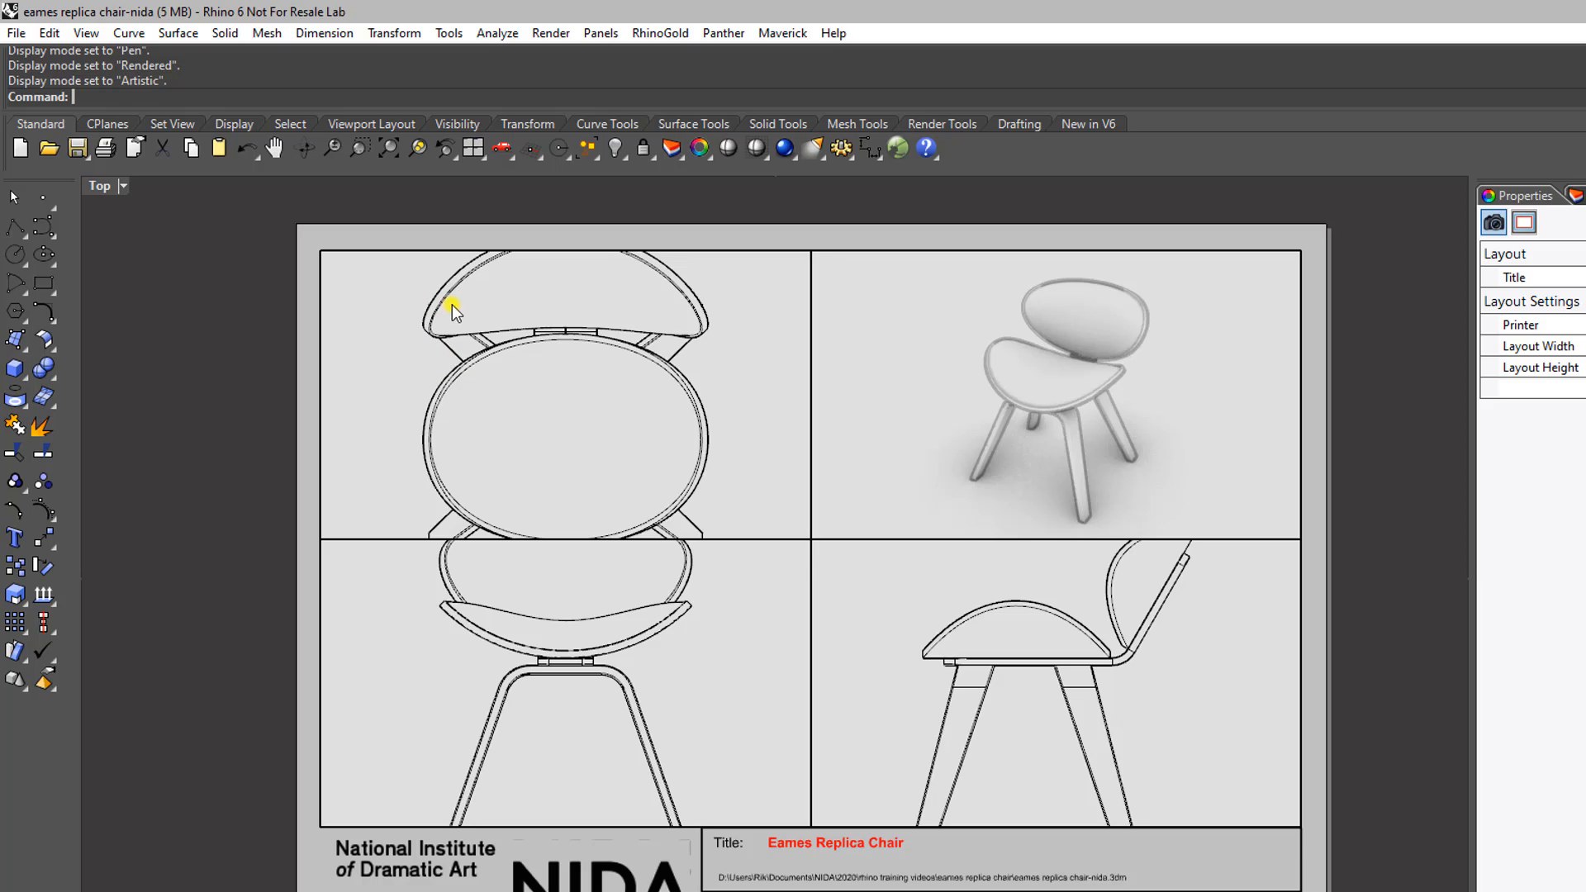
pyautogui.click(433, 257)
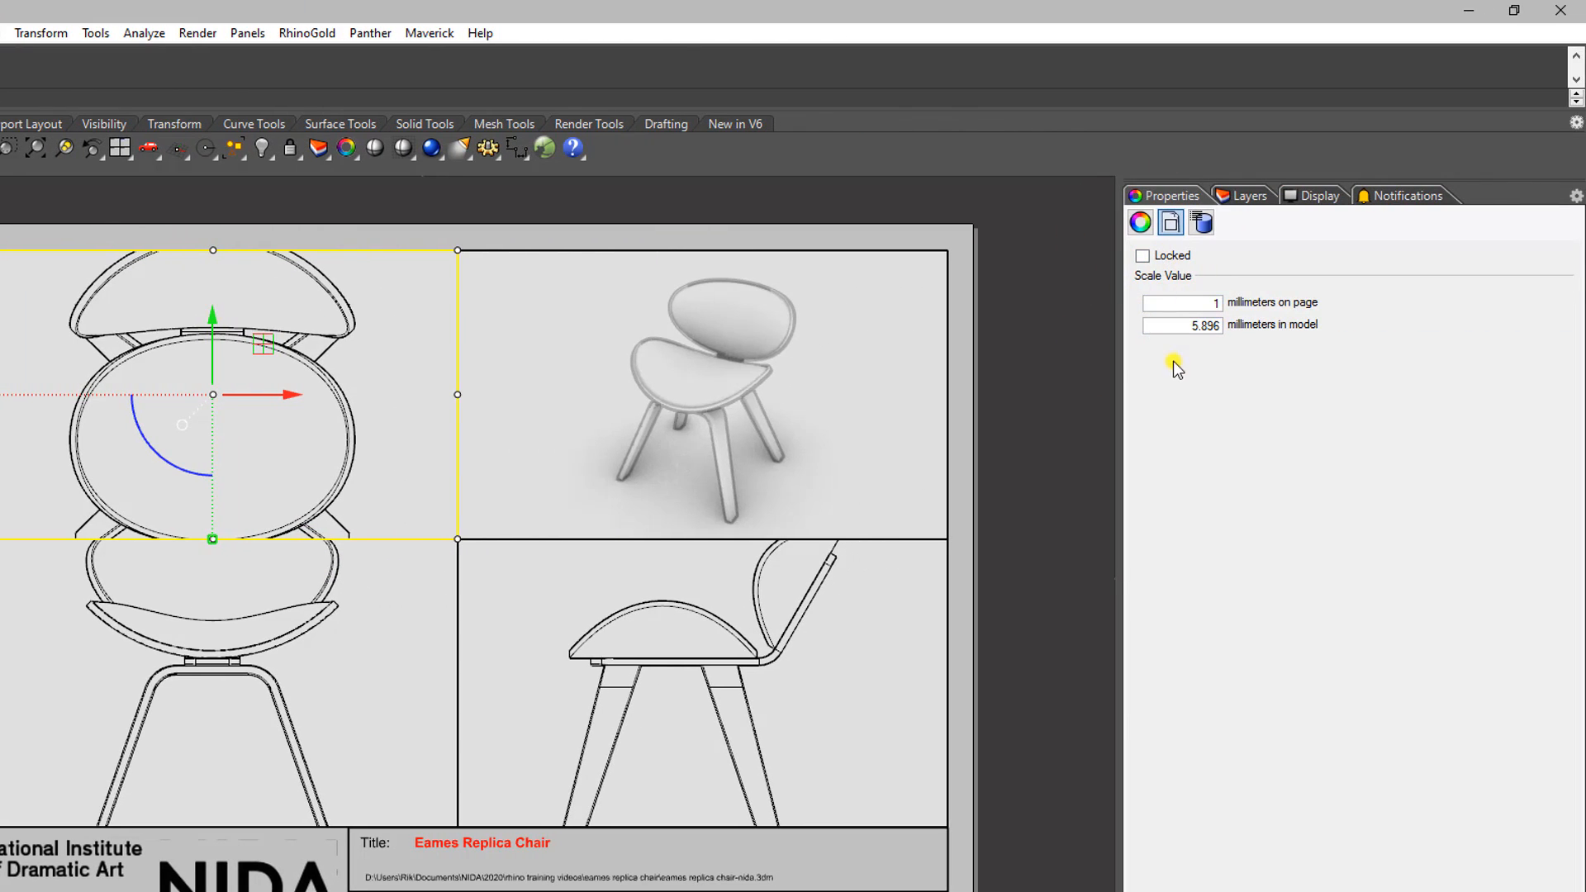
pyautogui.click(1174, 303)
pyautogui.doubleClick(1174, 303)
pyautogui.moveTo(1188, 329); pyautogui.dragTo(1266, 330)
pyautogui.write('10')
pyautogui.press('Return')
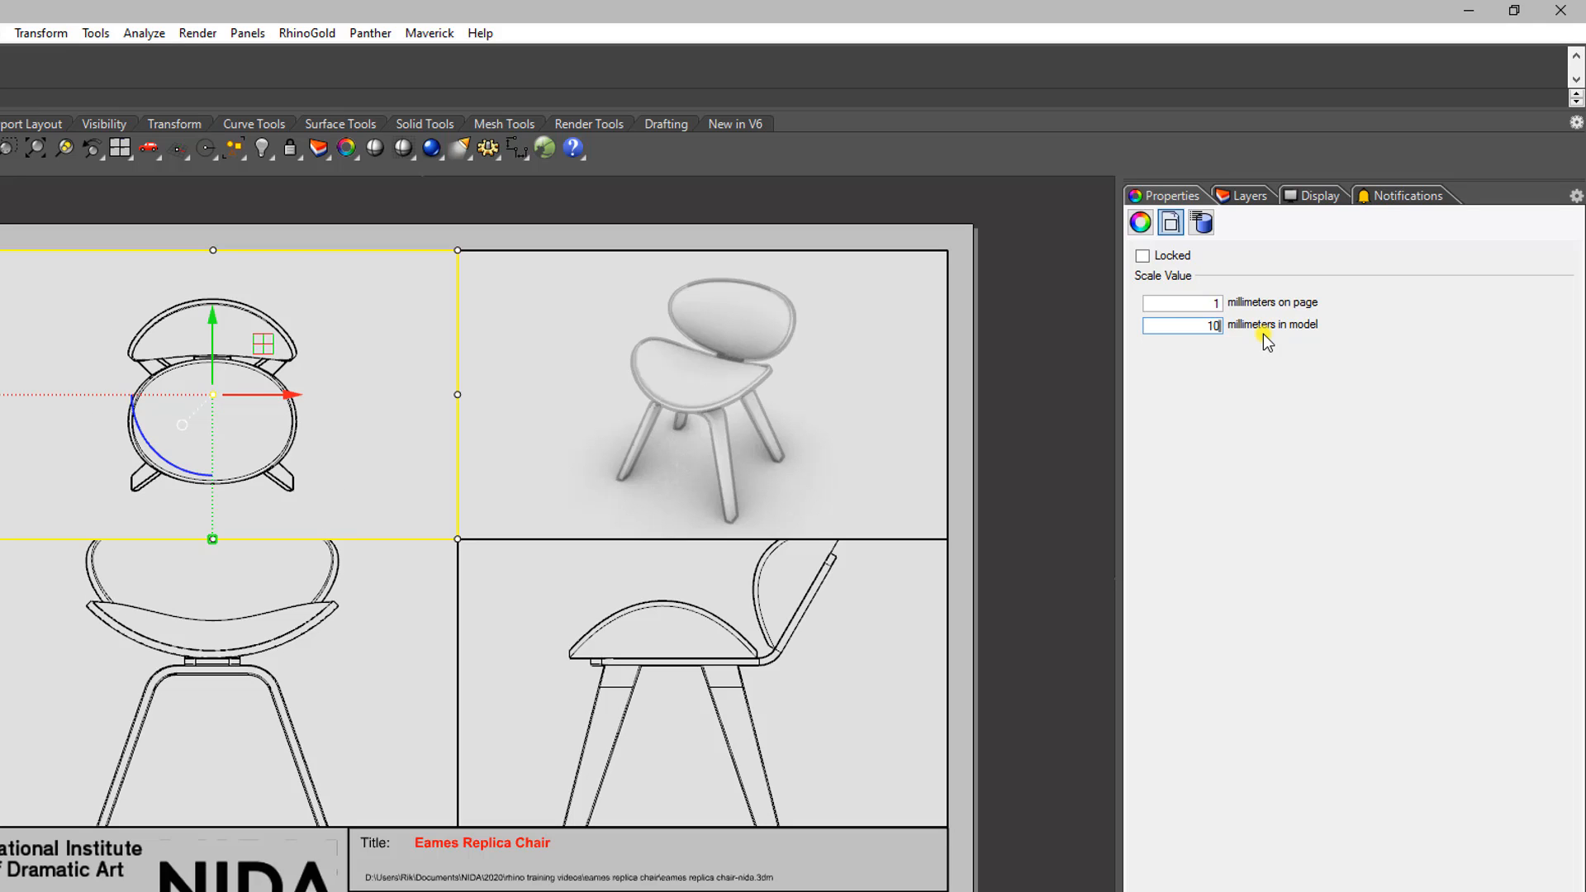
pyautogui.click(1142, 256)
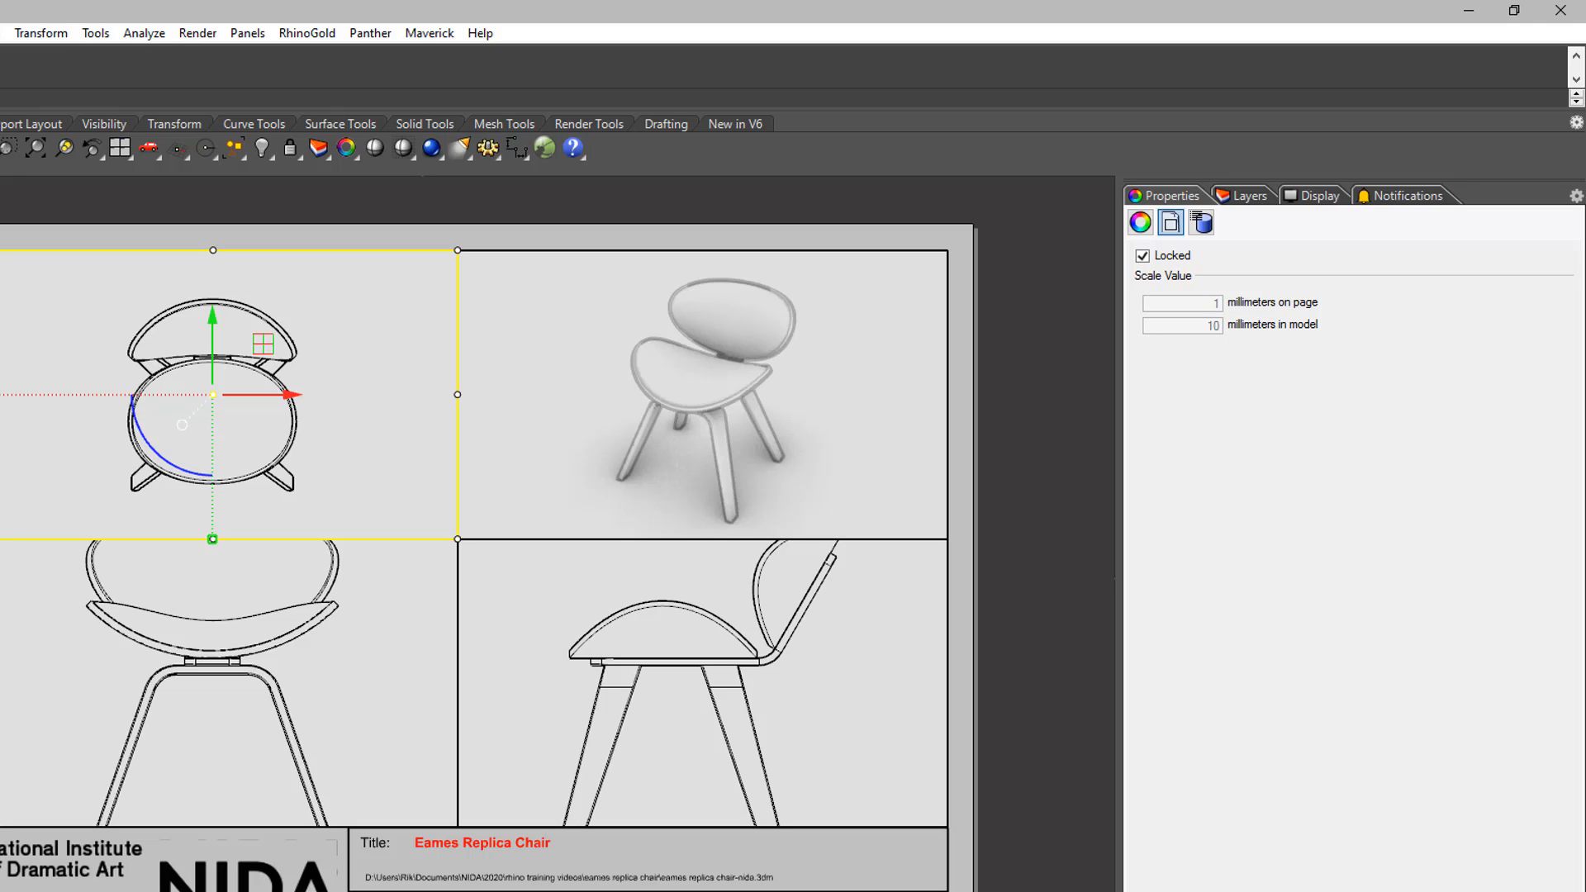
pyautogui.press('Escape')
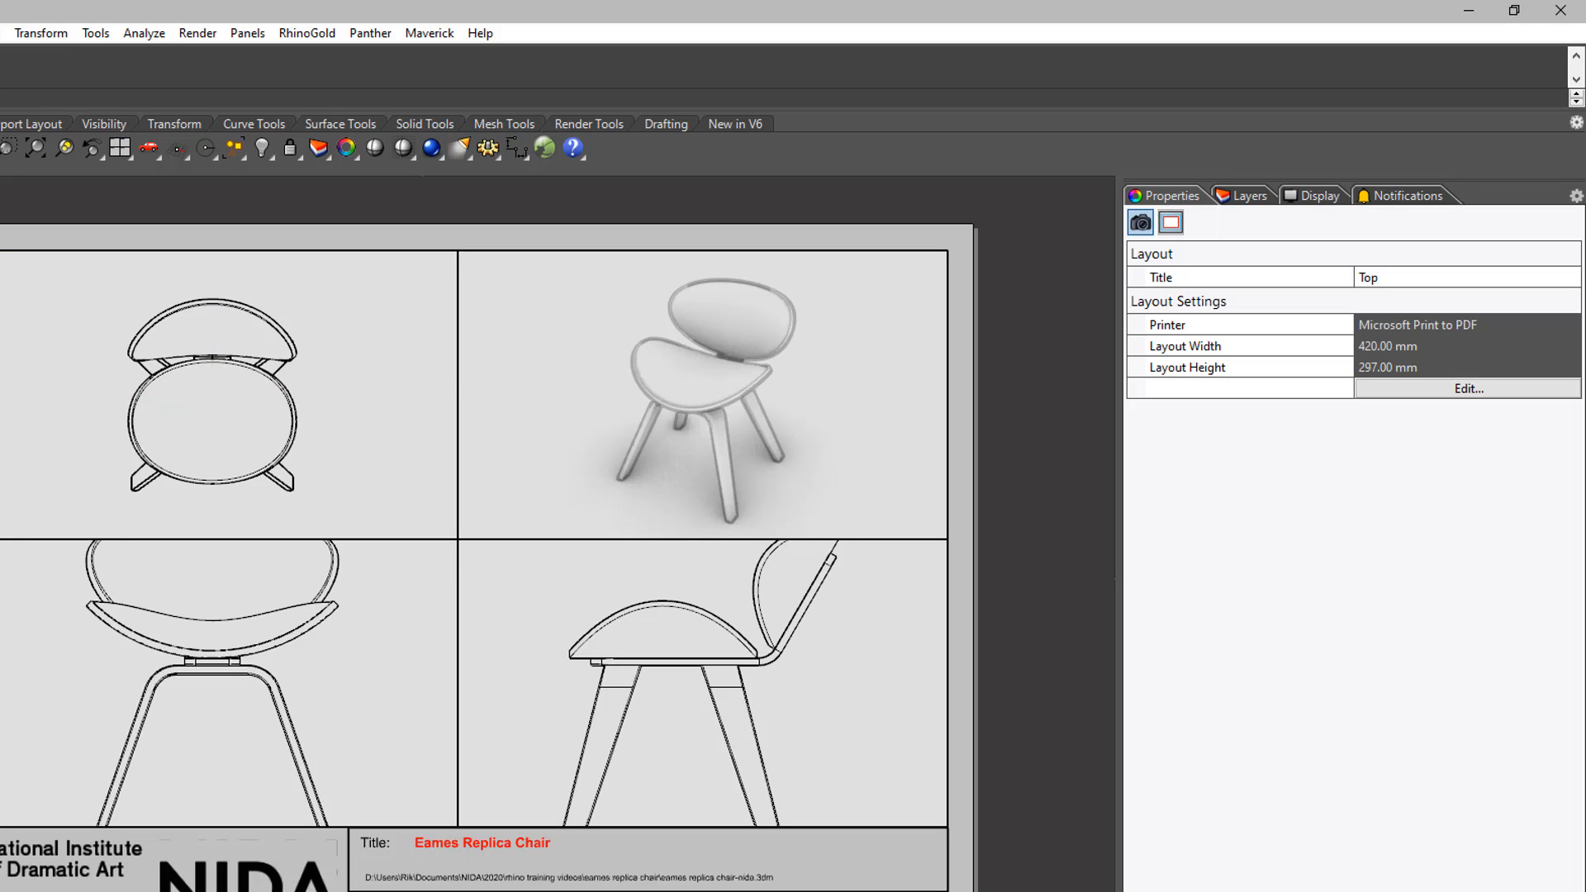
# Step: Scale the Front detail view to 1 mm on page for 10 mm in model and lock it
pyautogui.click(310, 539)
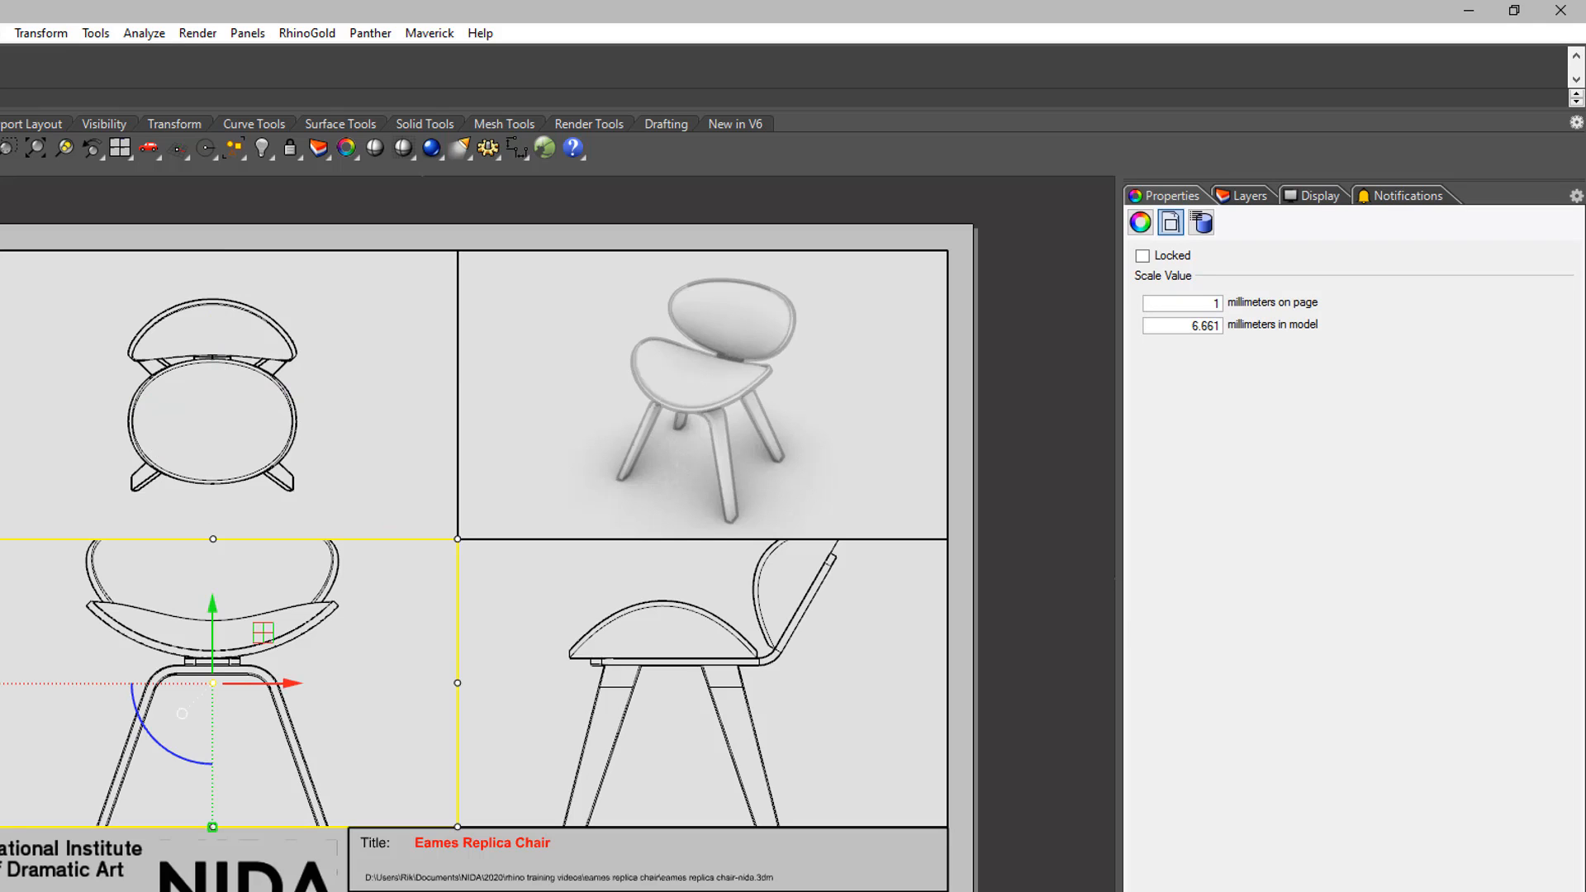
pyautogui.click(1183, 326)
pyautogui.moveTo(1183, 326); pyautogui.dragTo(1233, 331)
pyautogui.write('10')
pyautogui.click(1142, 256)
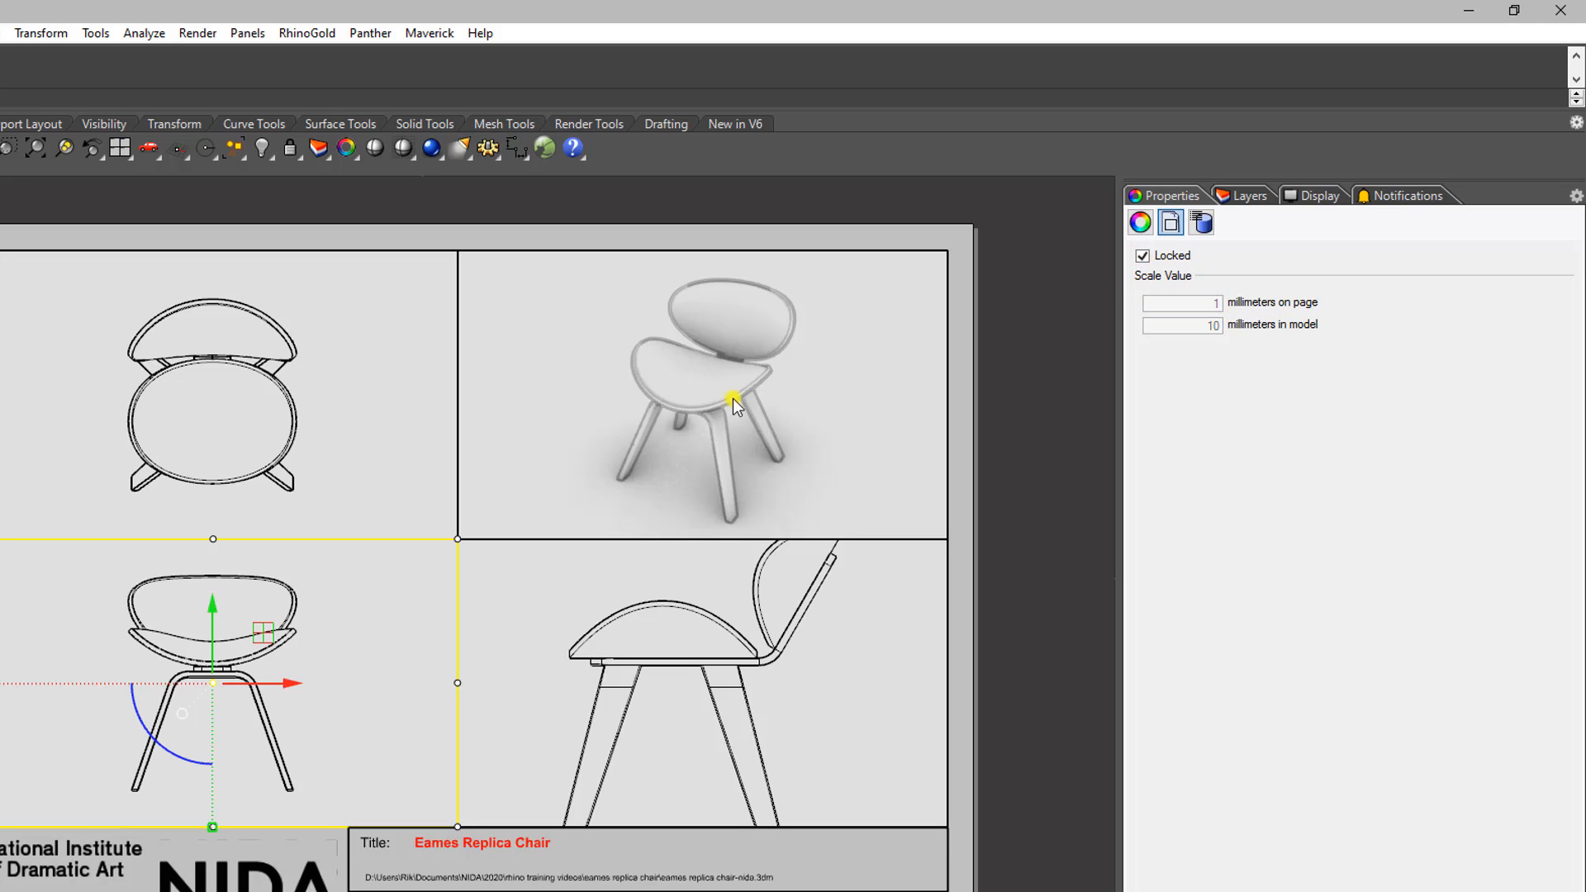
pyautogui.press('Escape')
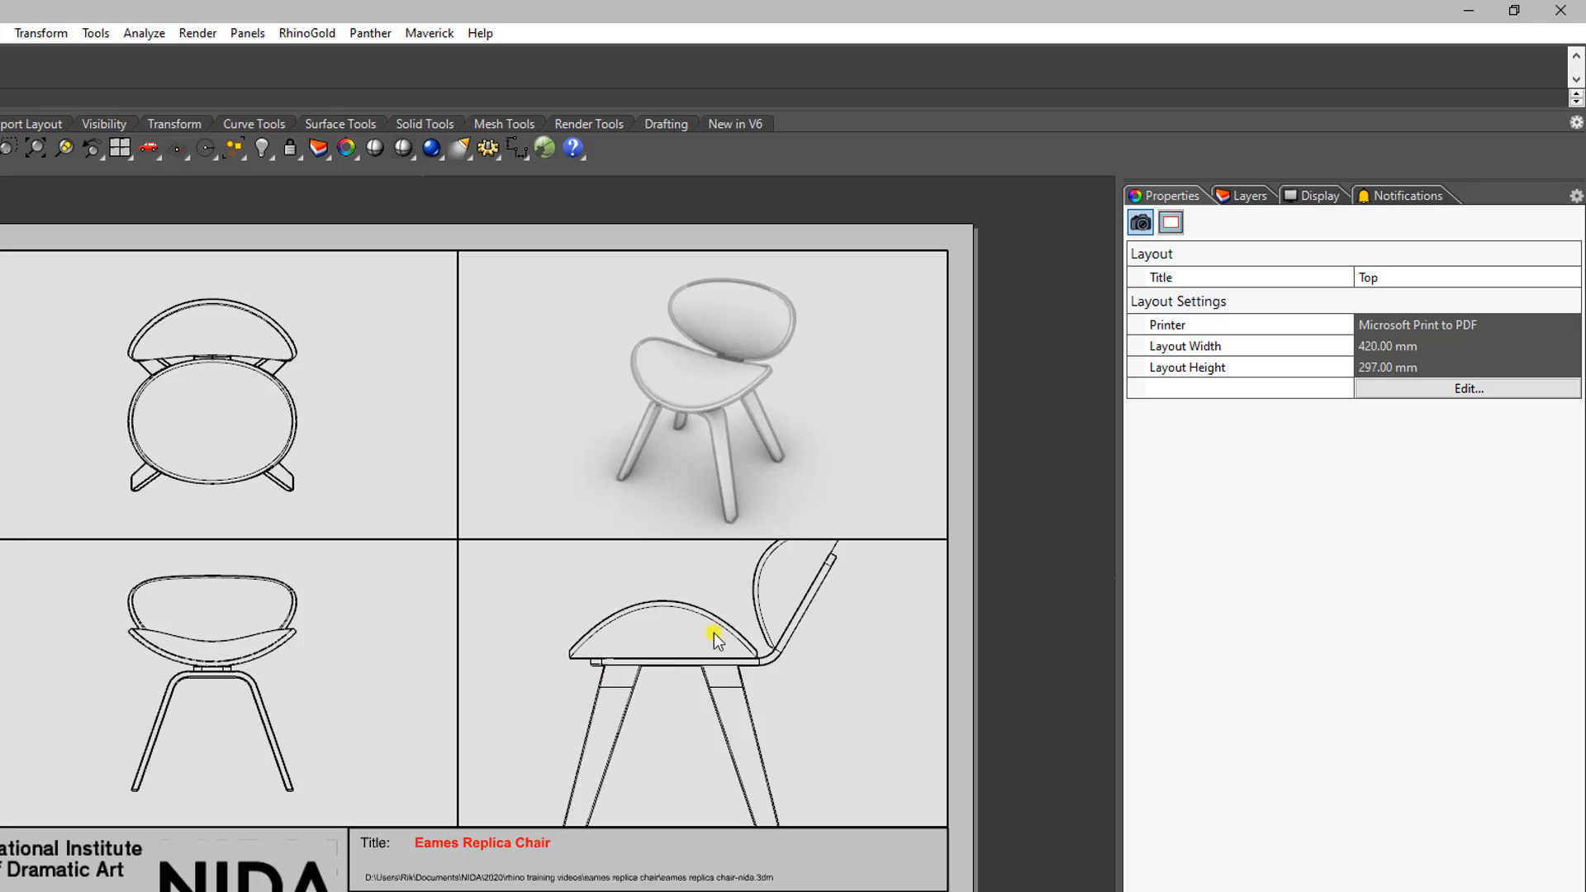
# Step: Scale the Right detail view to 1 mm on page for 10 mm in model and lock it
pyautogui.click(946, 629)
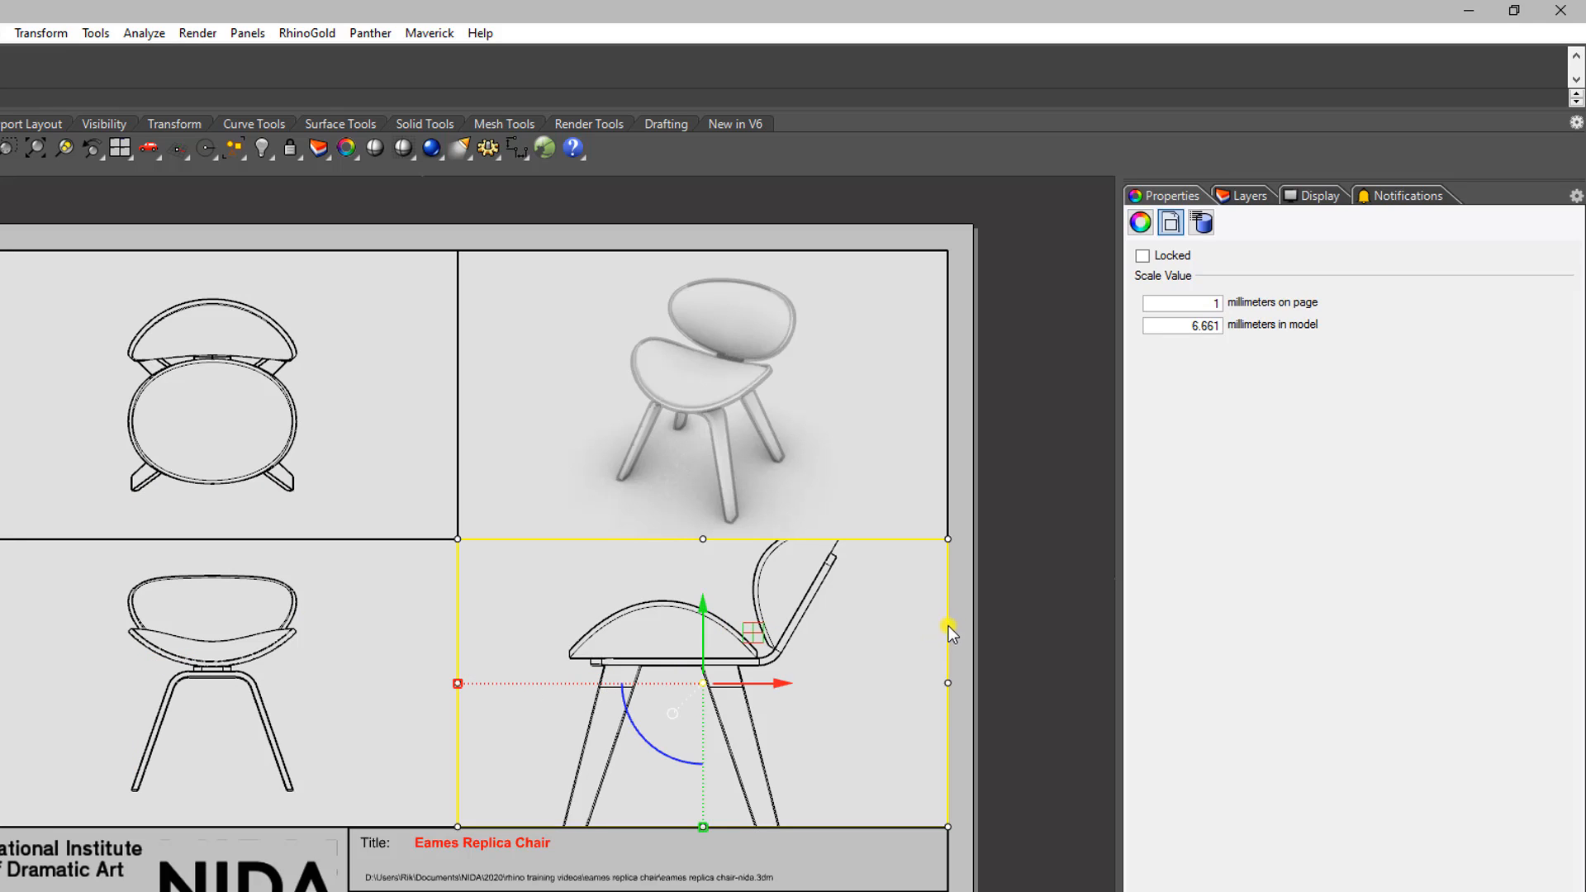
pyautogui.doubleClick(1189, 327)
pyautogui.write('10')
pyautogui.click(1143, 256)
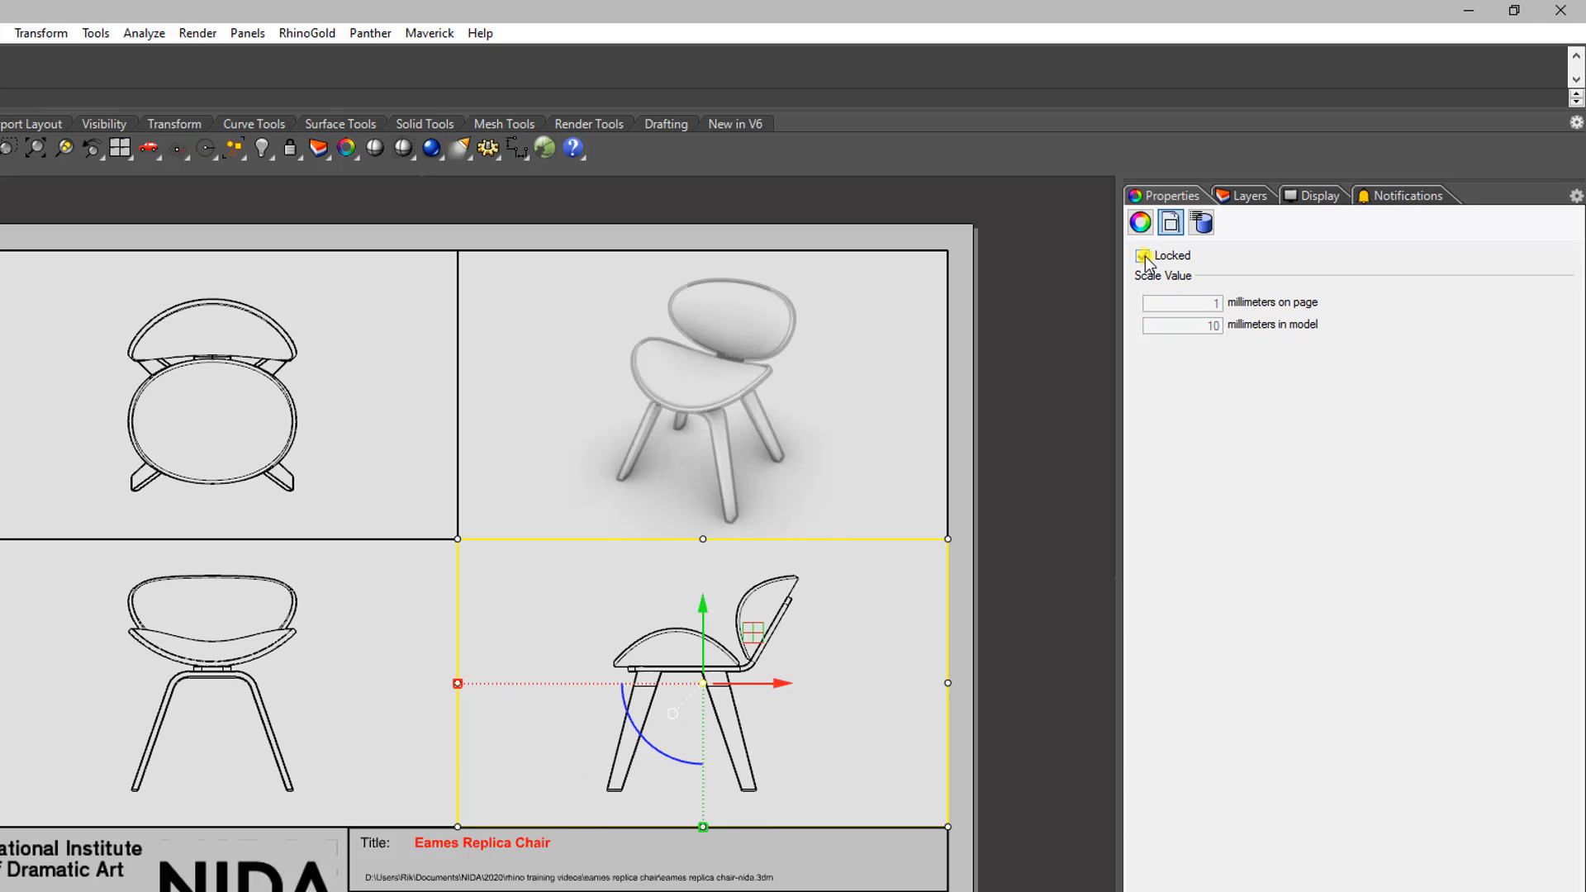
pyautogui.click(1039, 518)
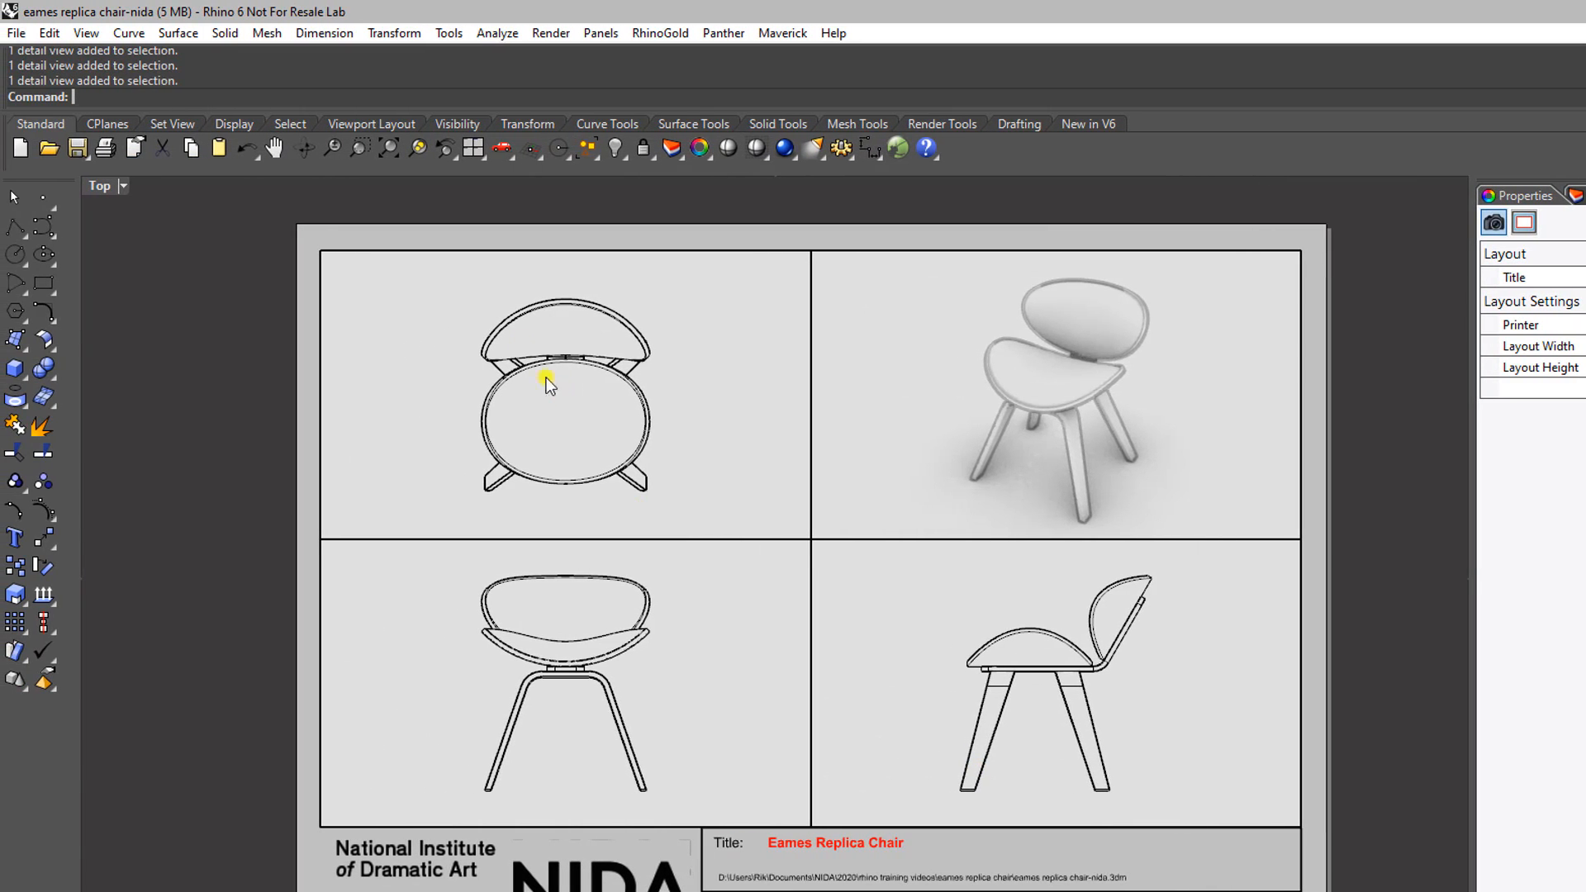
# Step: Add the text label TOP with a height of 5 mm in the lower-left corner of the Top detail view
pyautogui.click(323, 38)
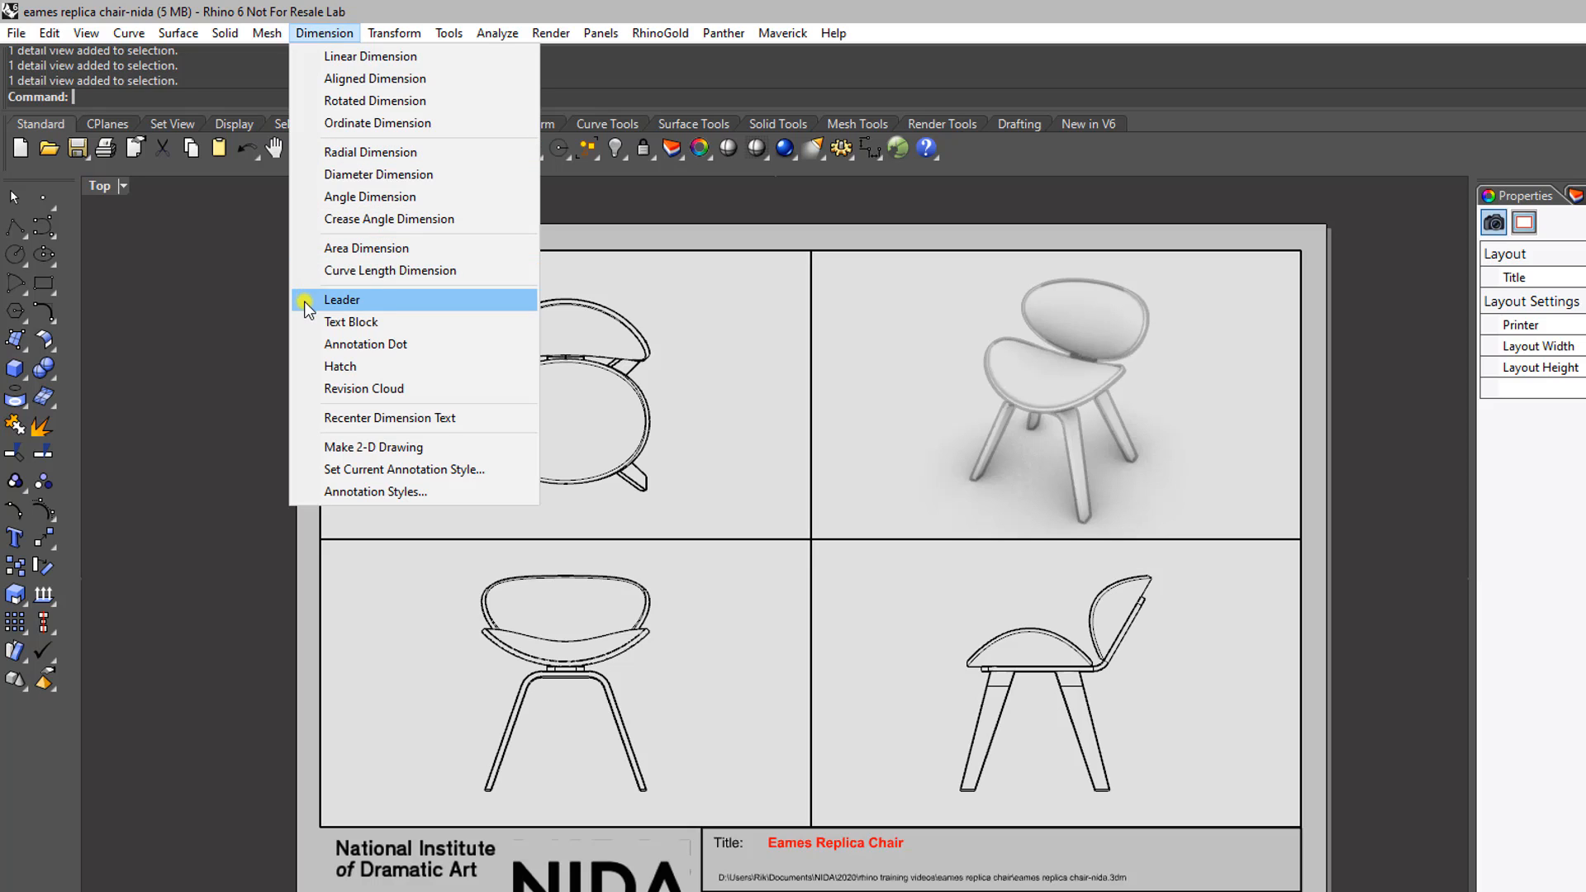
pyautogui.click(339, 324)
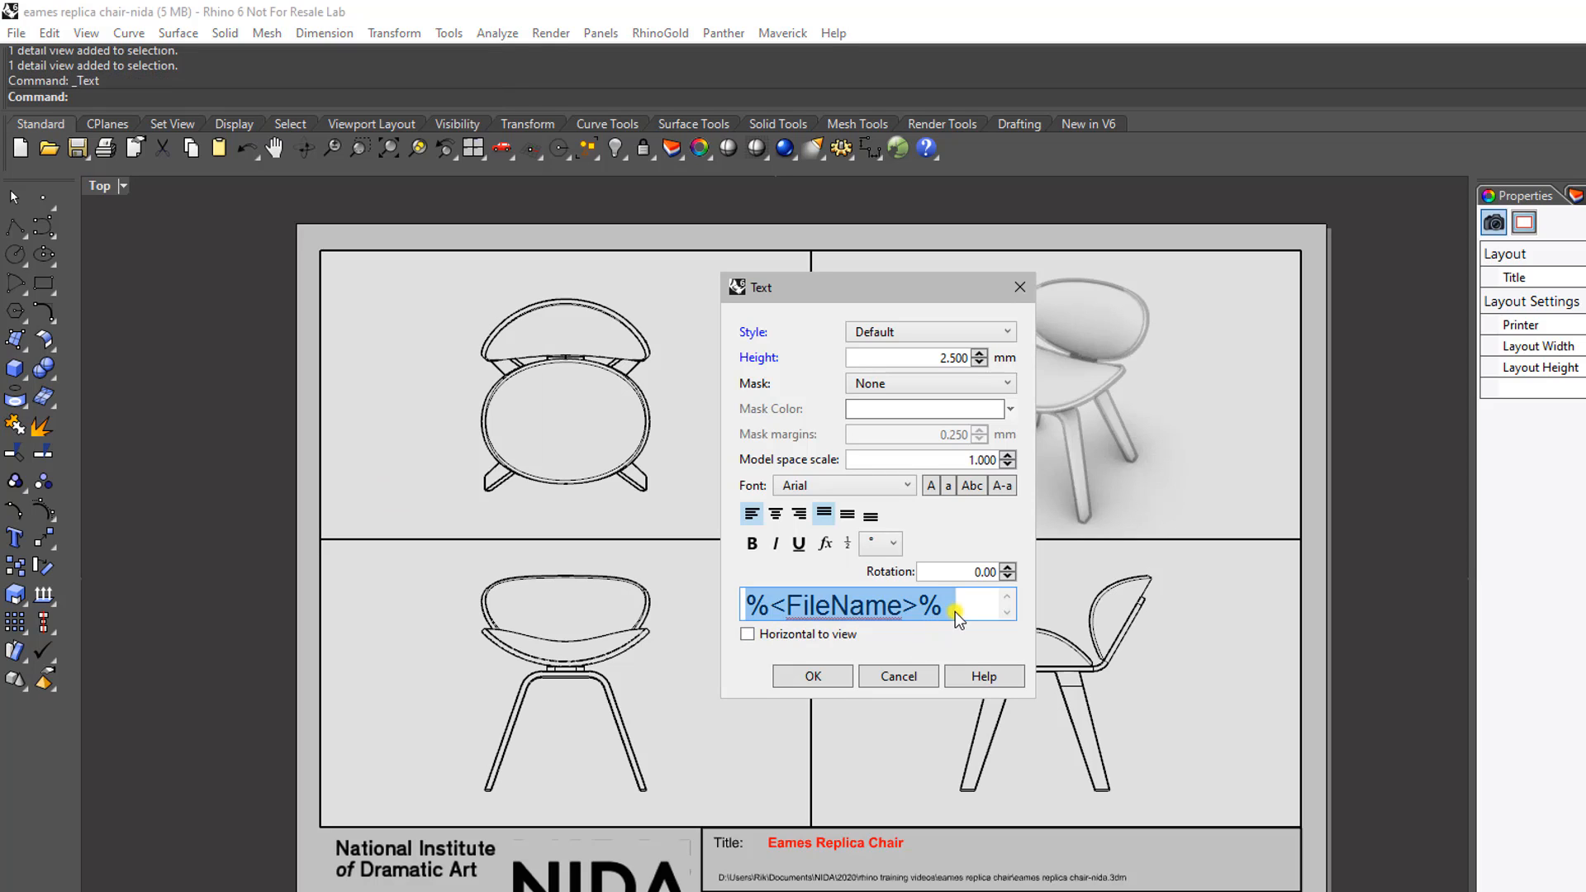
pyautogui.write('TOP')
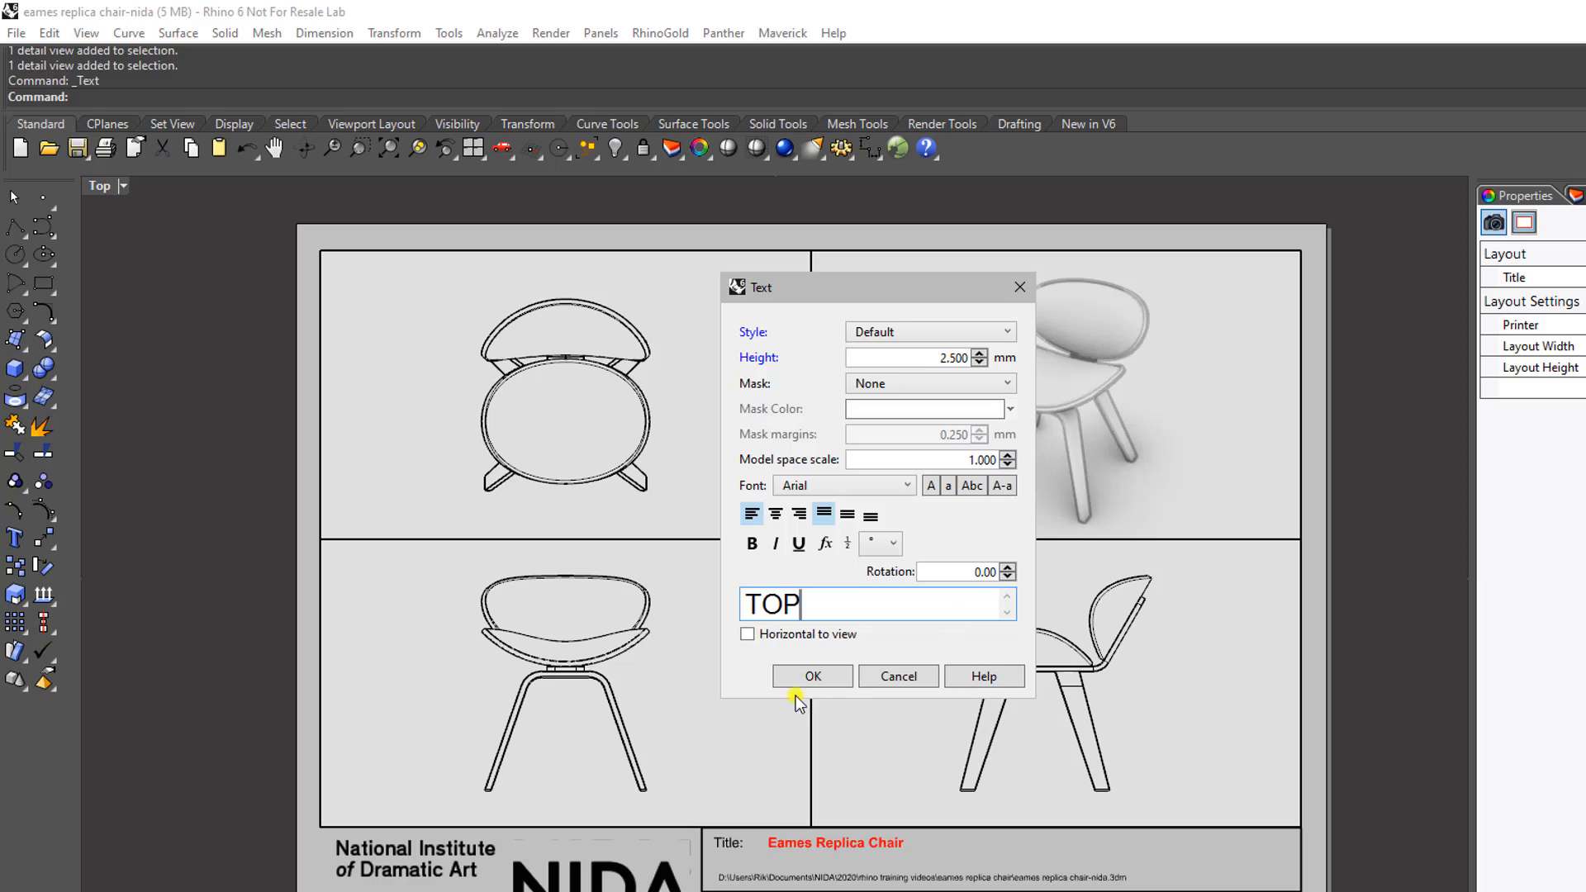
pyautogui.click(933, 357)
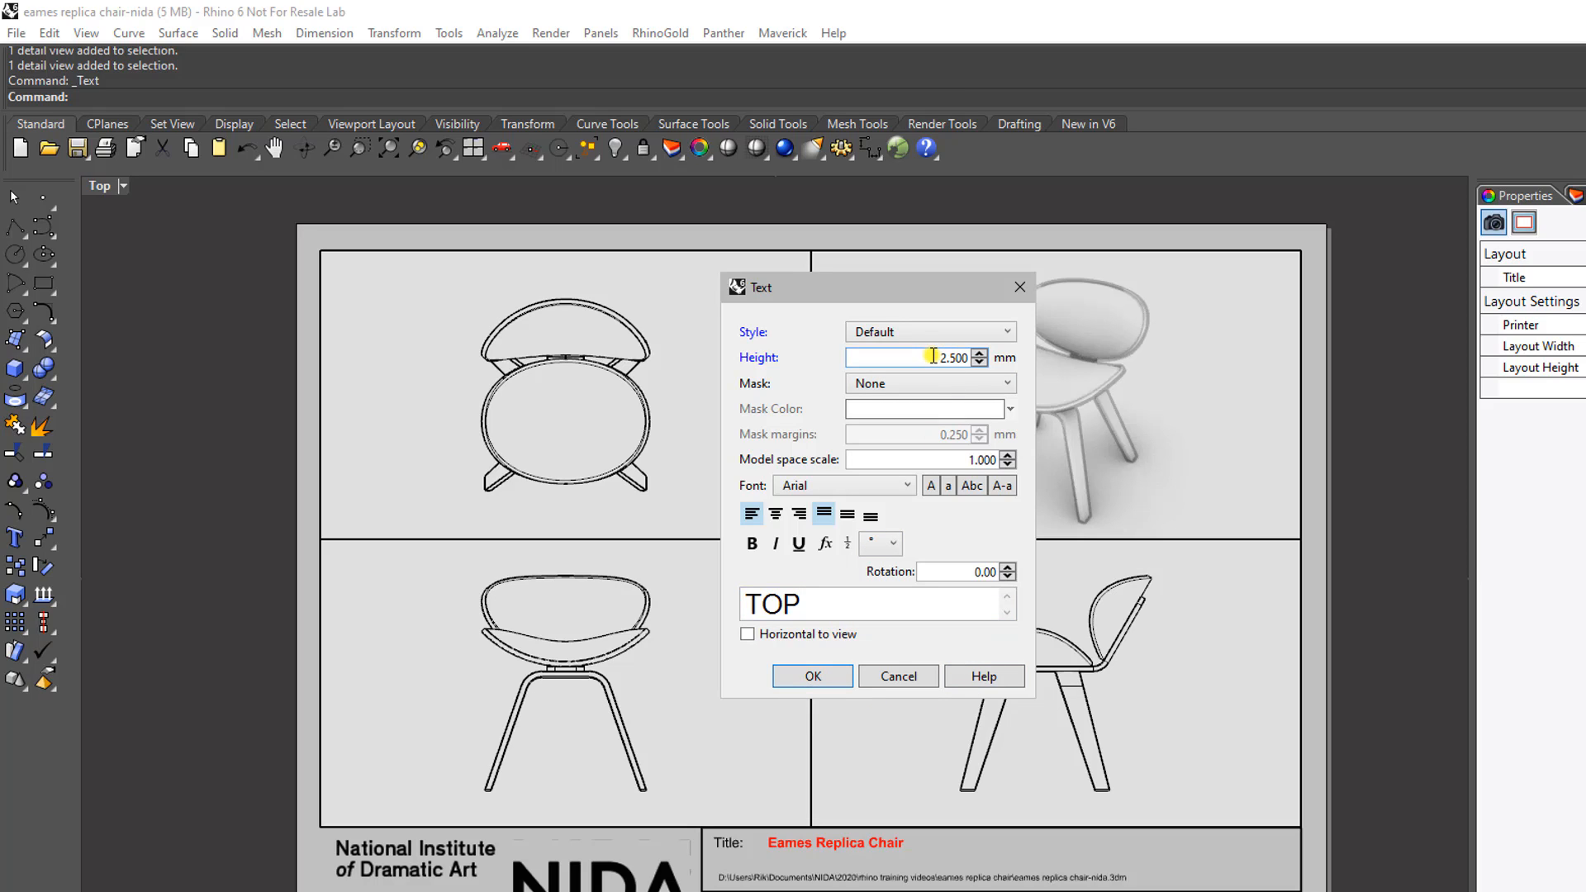
pyautogui.moveTo(933, 357); pyautogui.dragTo(991, 365)
pyautogui.write('5')
pyautogui.click(796, 679)
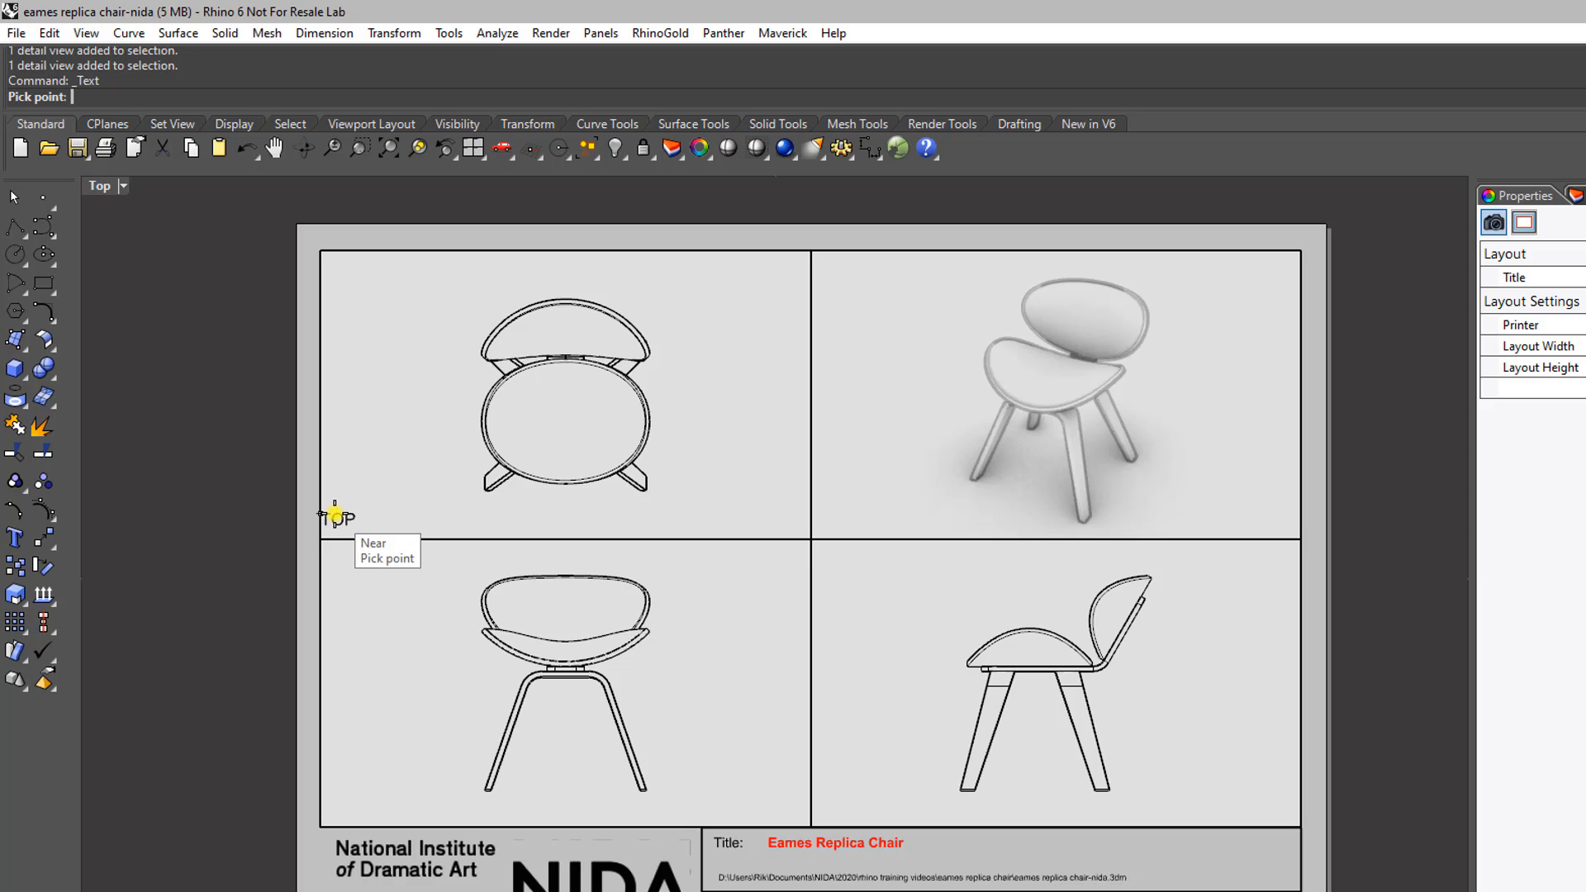
pyautogui.scroll(2, 340, 511)
pyautogui.scroll(2, 339, 514)
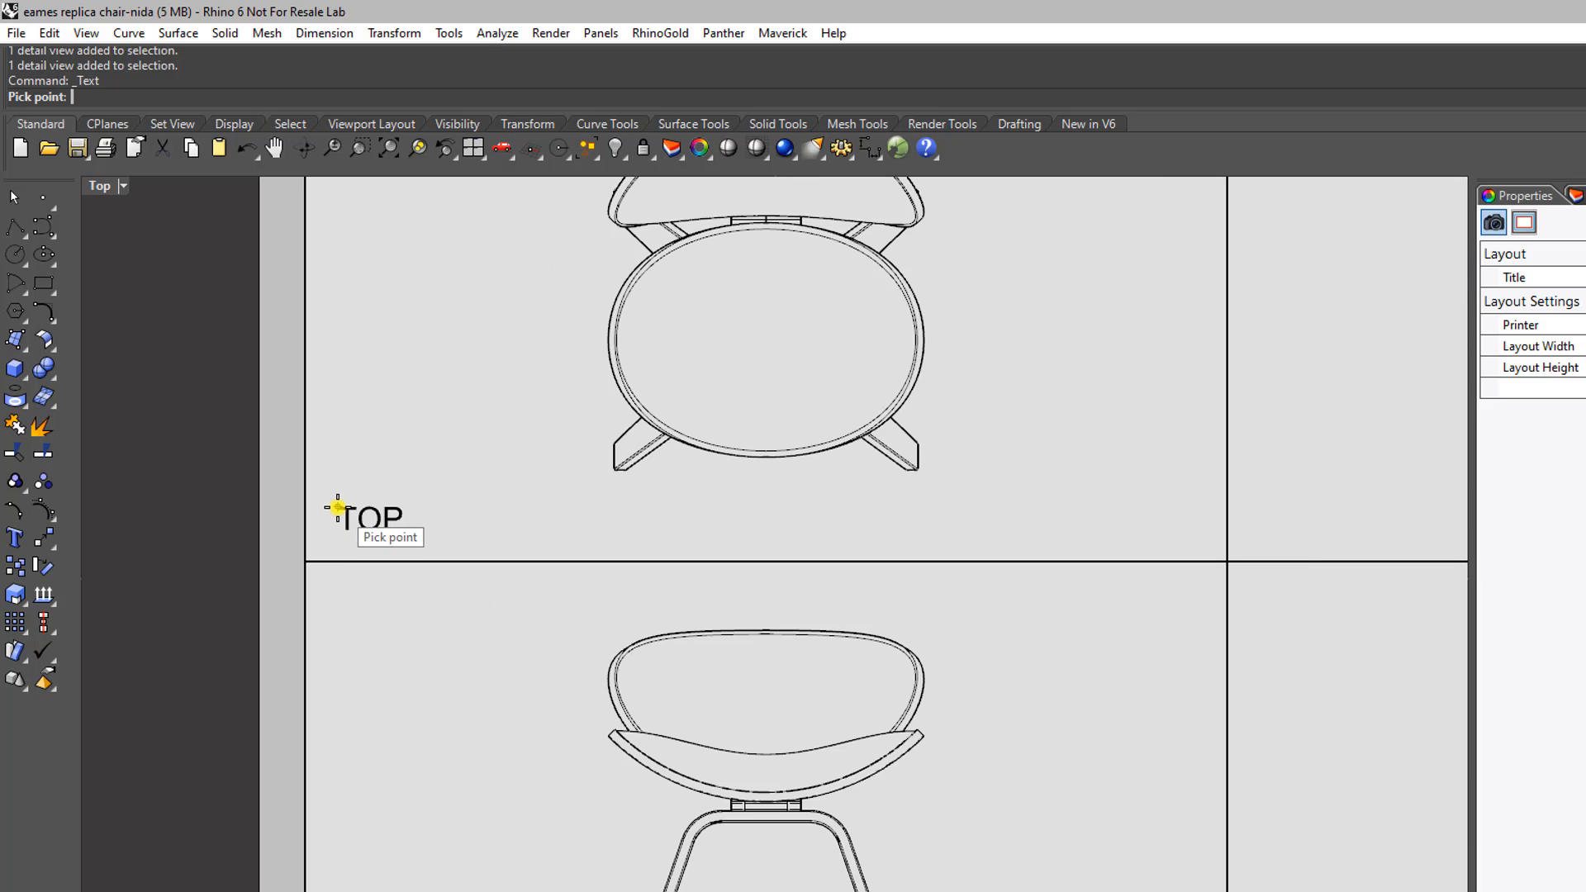
pyautogui.click(338, 508)
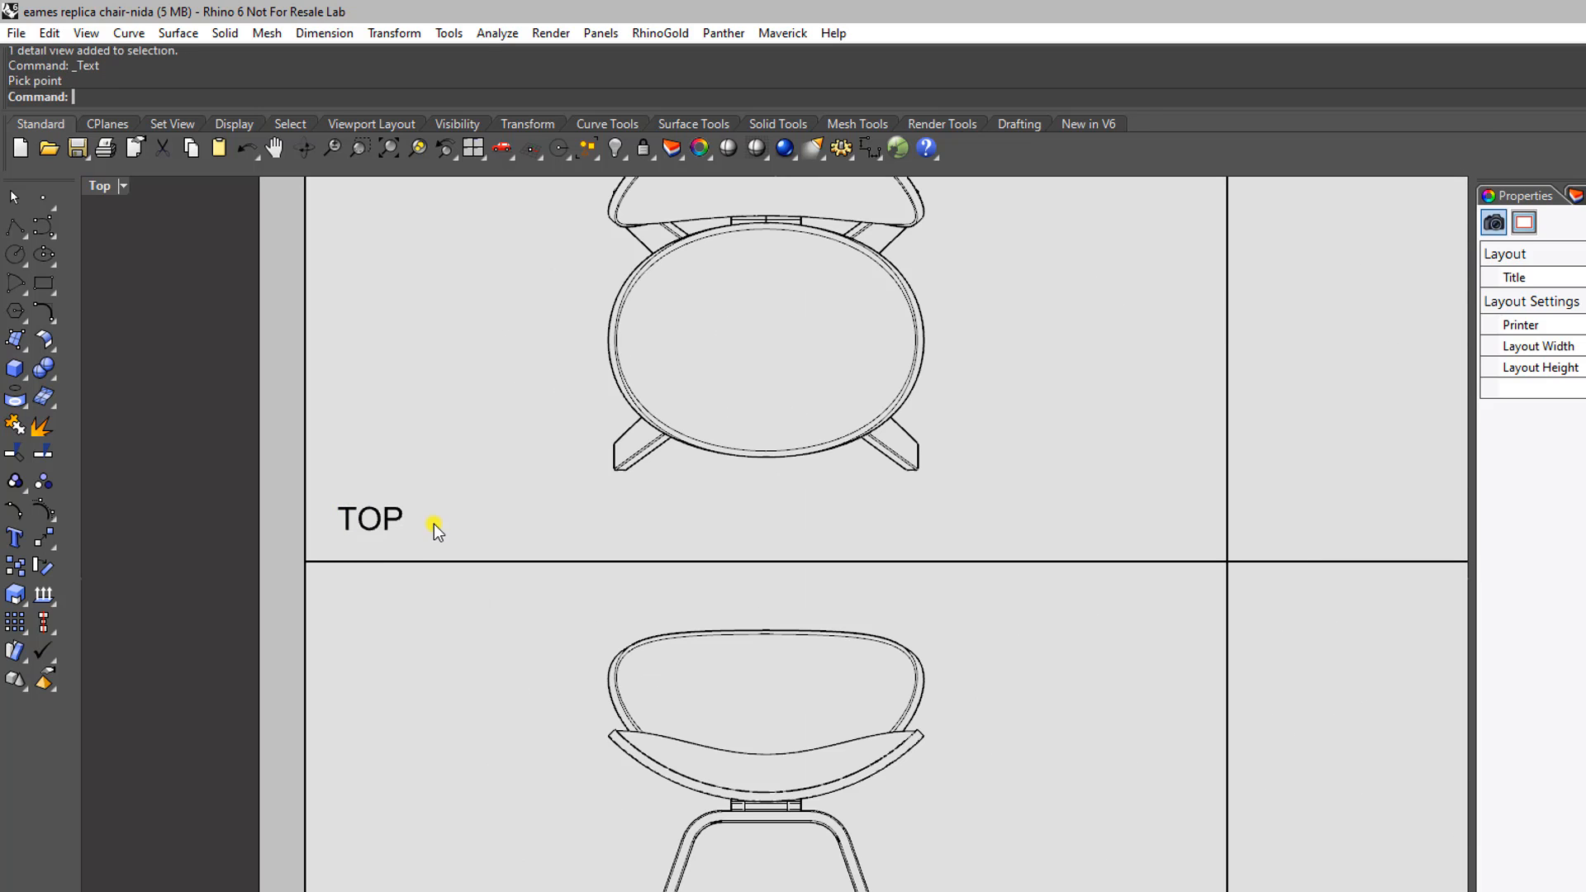
# Step: Duplicate the TOP label and move the copy straight down to the lower-left corner of the Front detail view
pyautogui.scroll(-5, 434, 524)
pyautogui.moveTo(433, 524); pyautogui.dragTo(502, 476, button='right')
pyautogui.scroll(3, 500, 474)
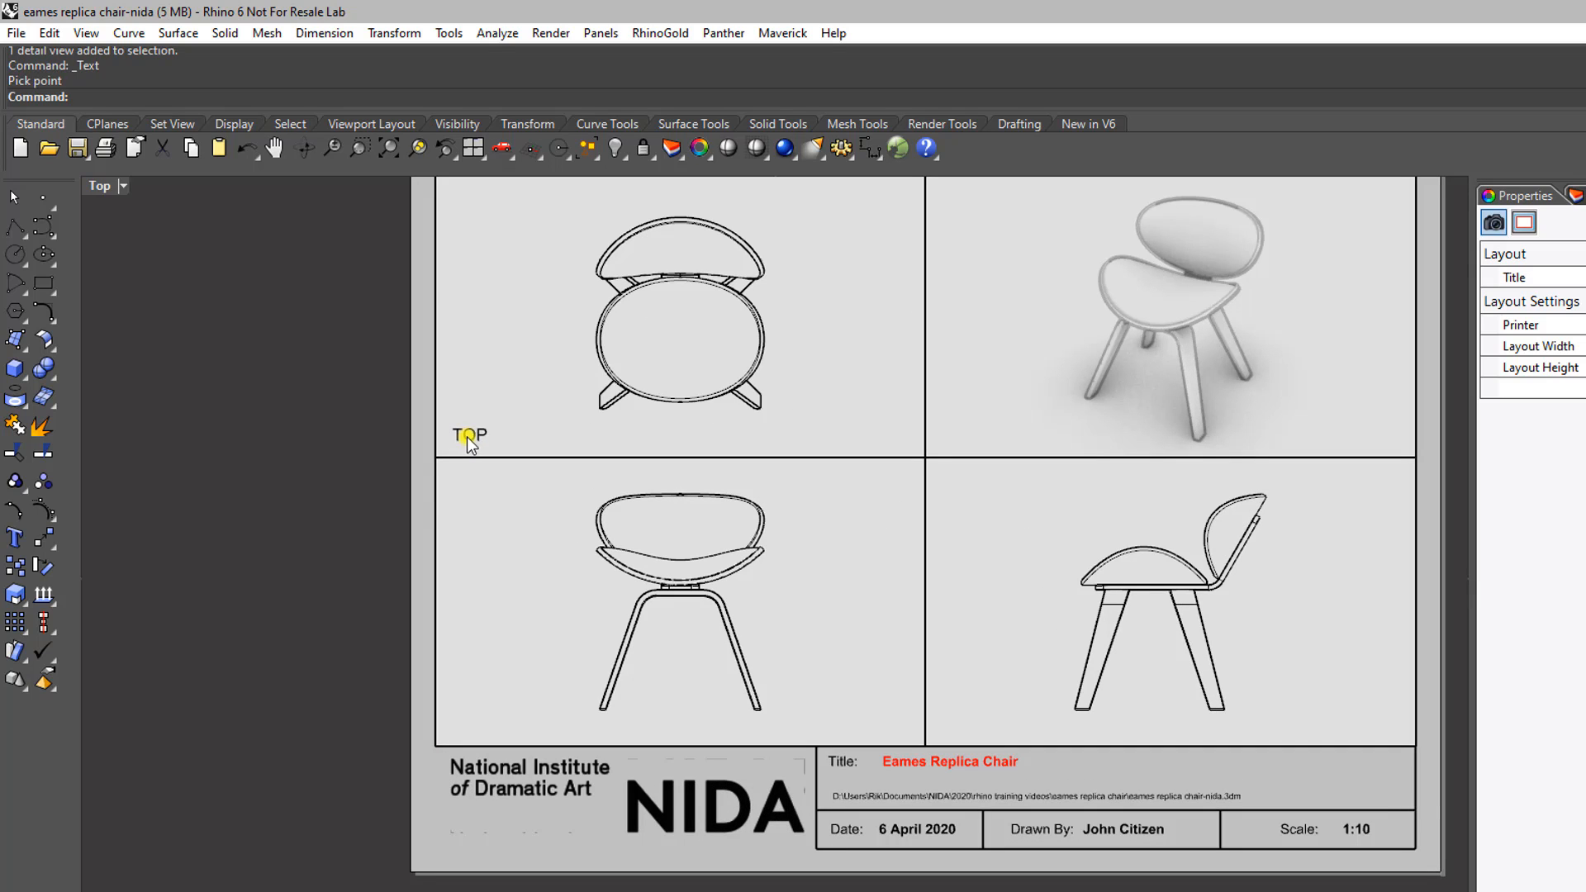
pyautogui.click(467, 438)
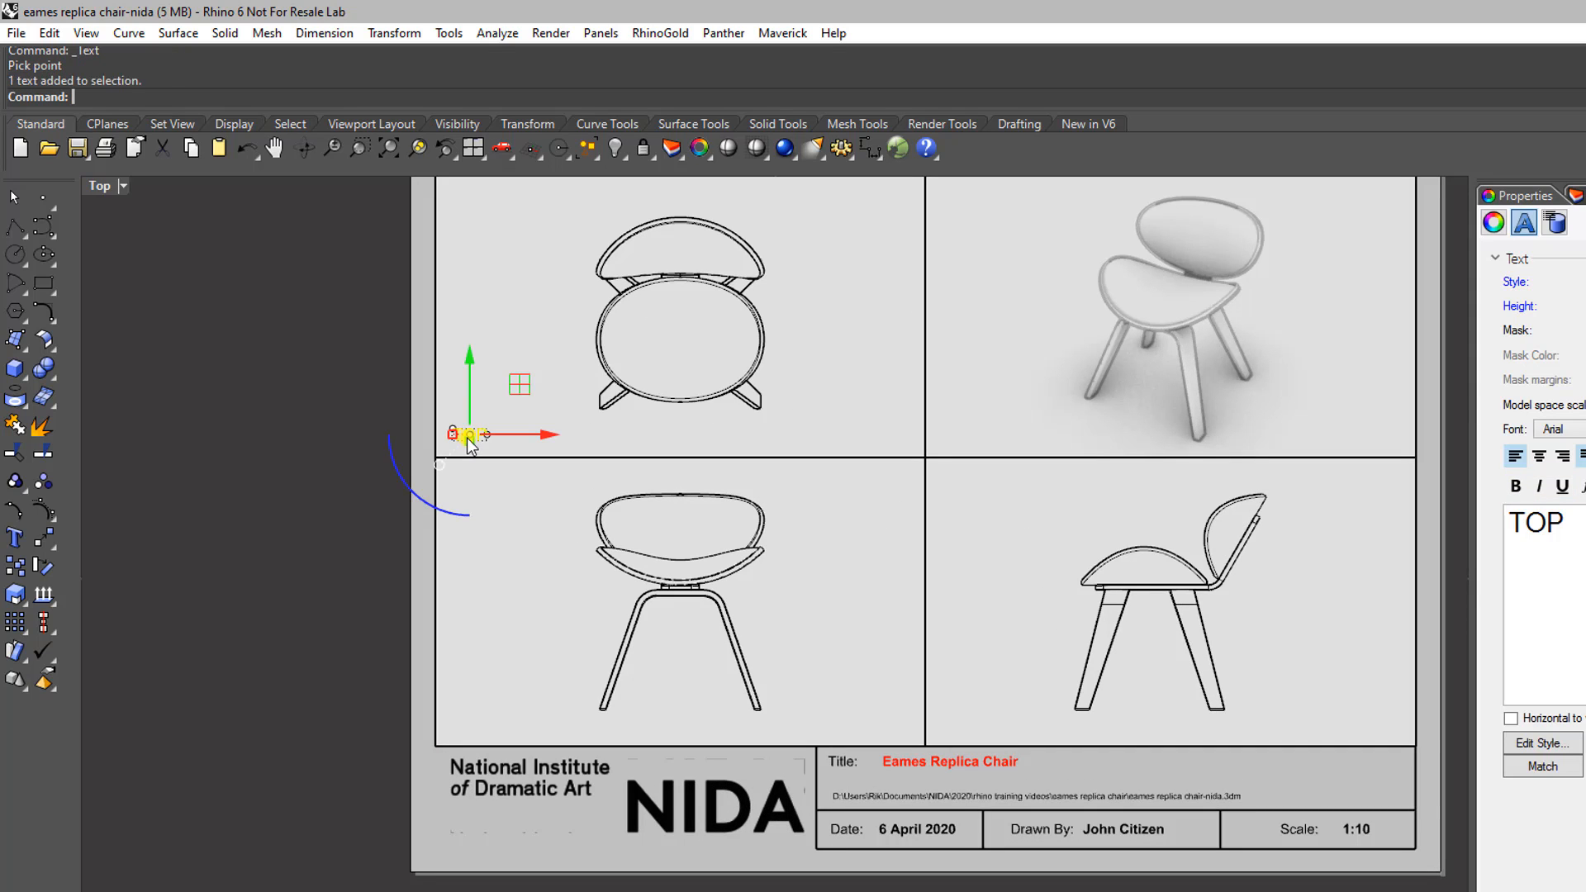
pyautogui.hotkey('ctrl', 'c')
pyautogui.hotkey('ctrl', 'v')
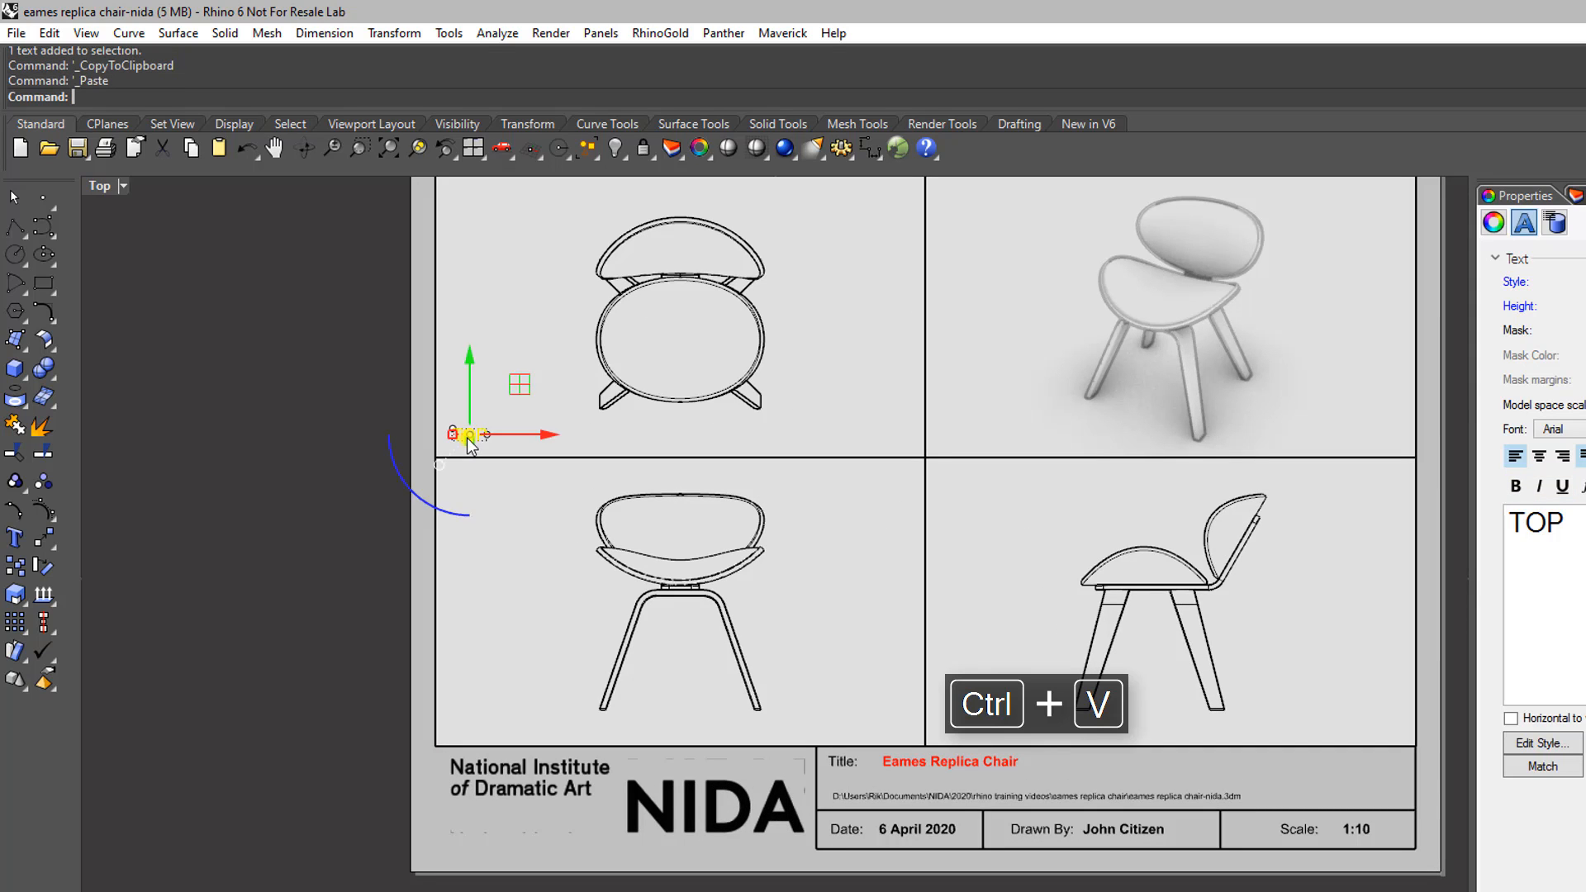
pyautogui.moveTo(468, 357); pyautogui.dragTo(473, 644)
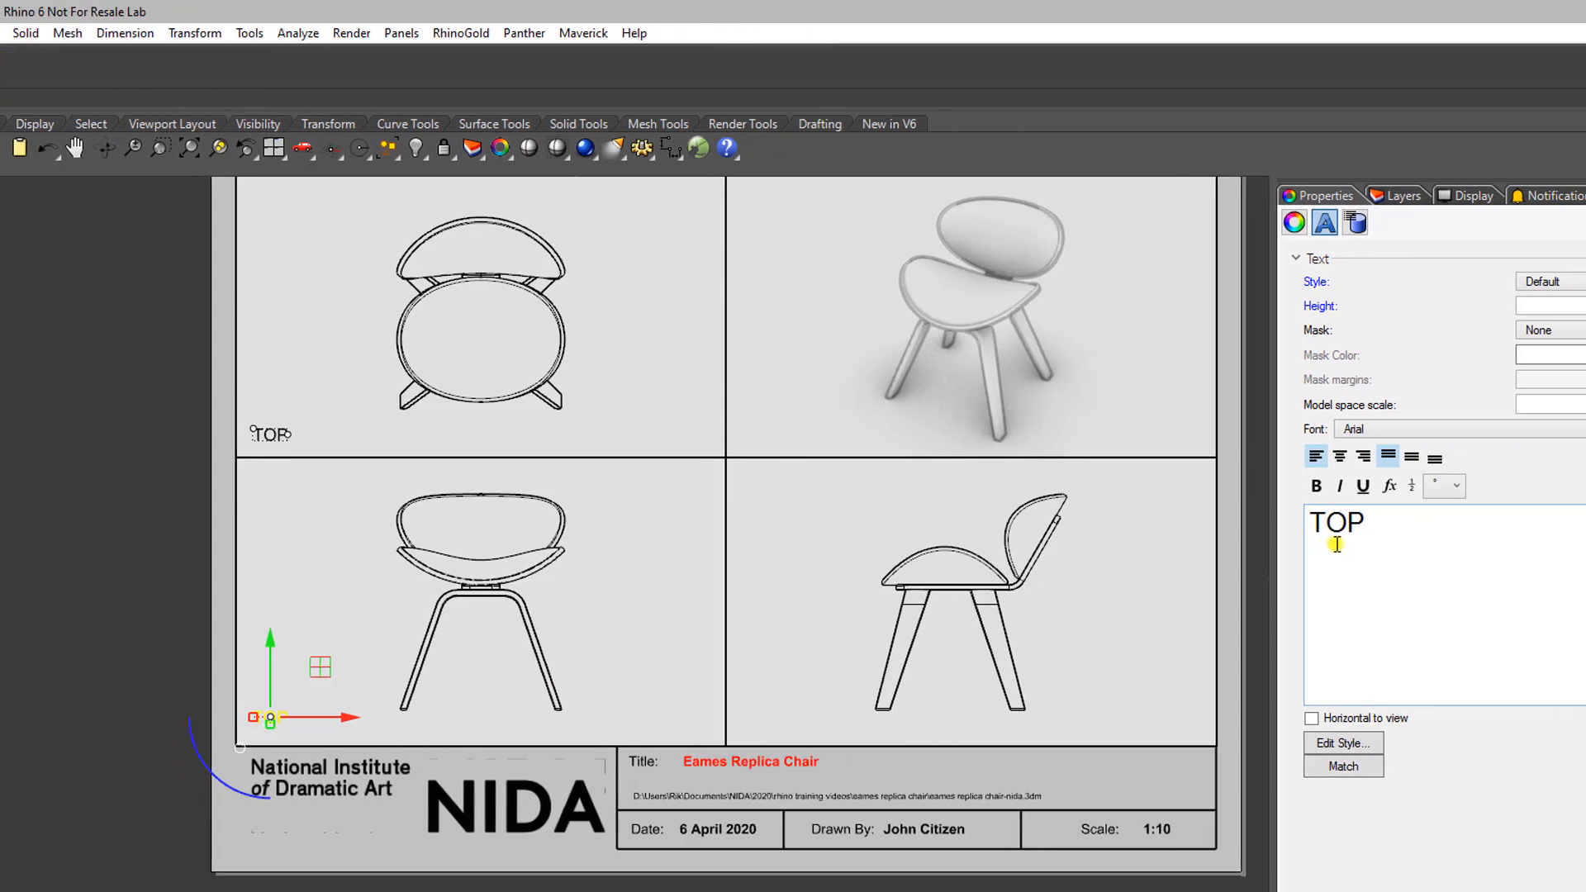
# Step: Change the text of the copied label in the Front detail view to FRONT
pyautogui.moveTo(1371, 524); pyautogui.dragTo(1273, 522)
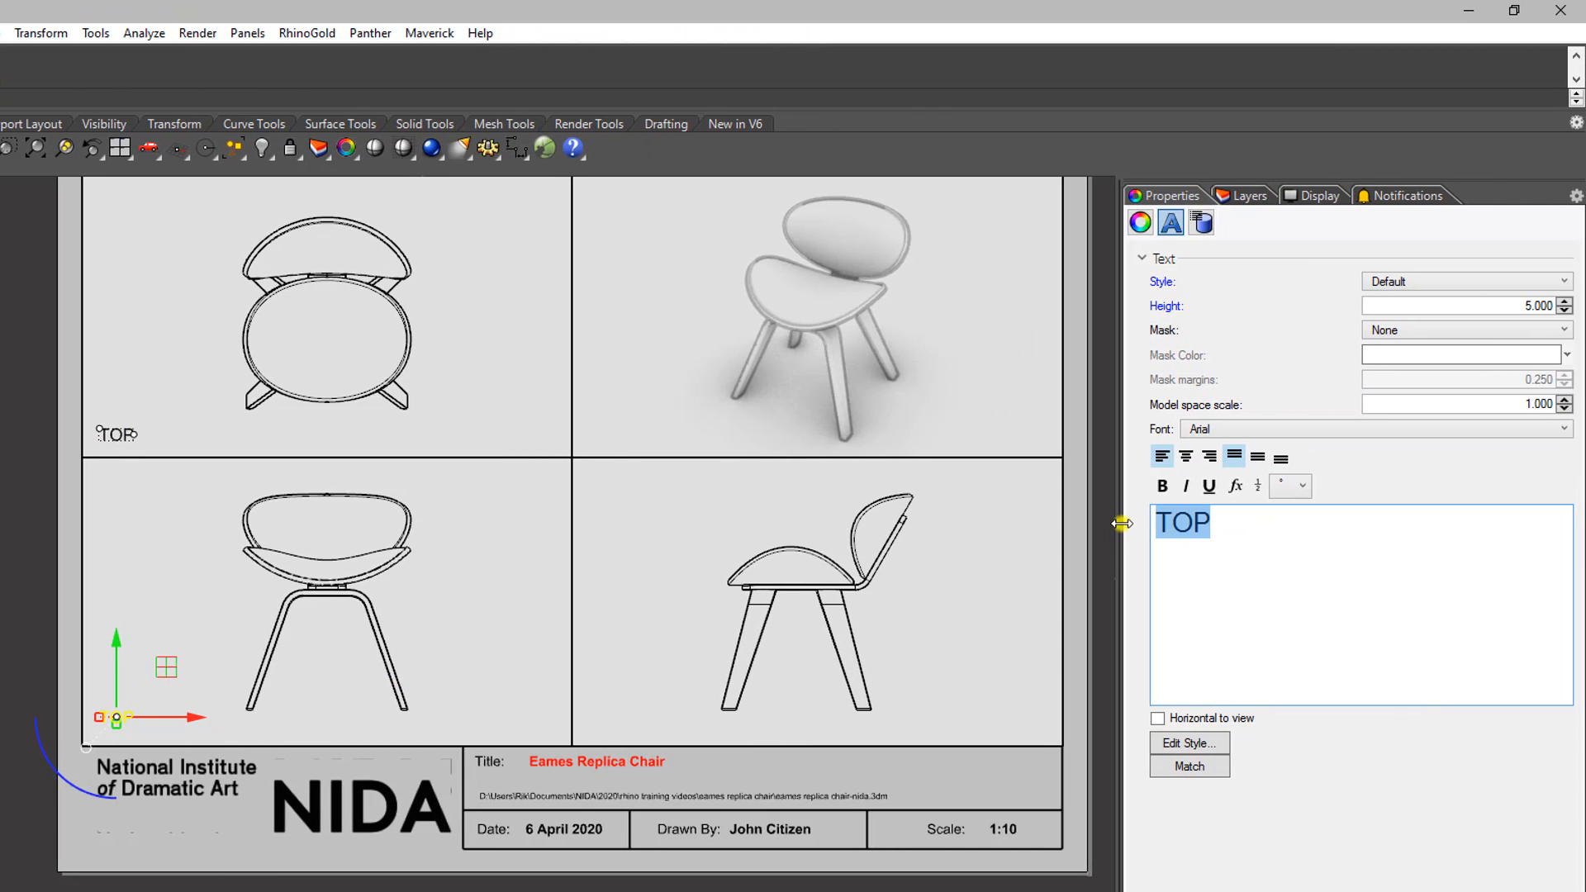
pyautogui.write('FRONT')
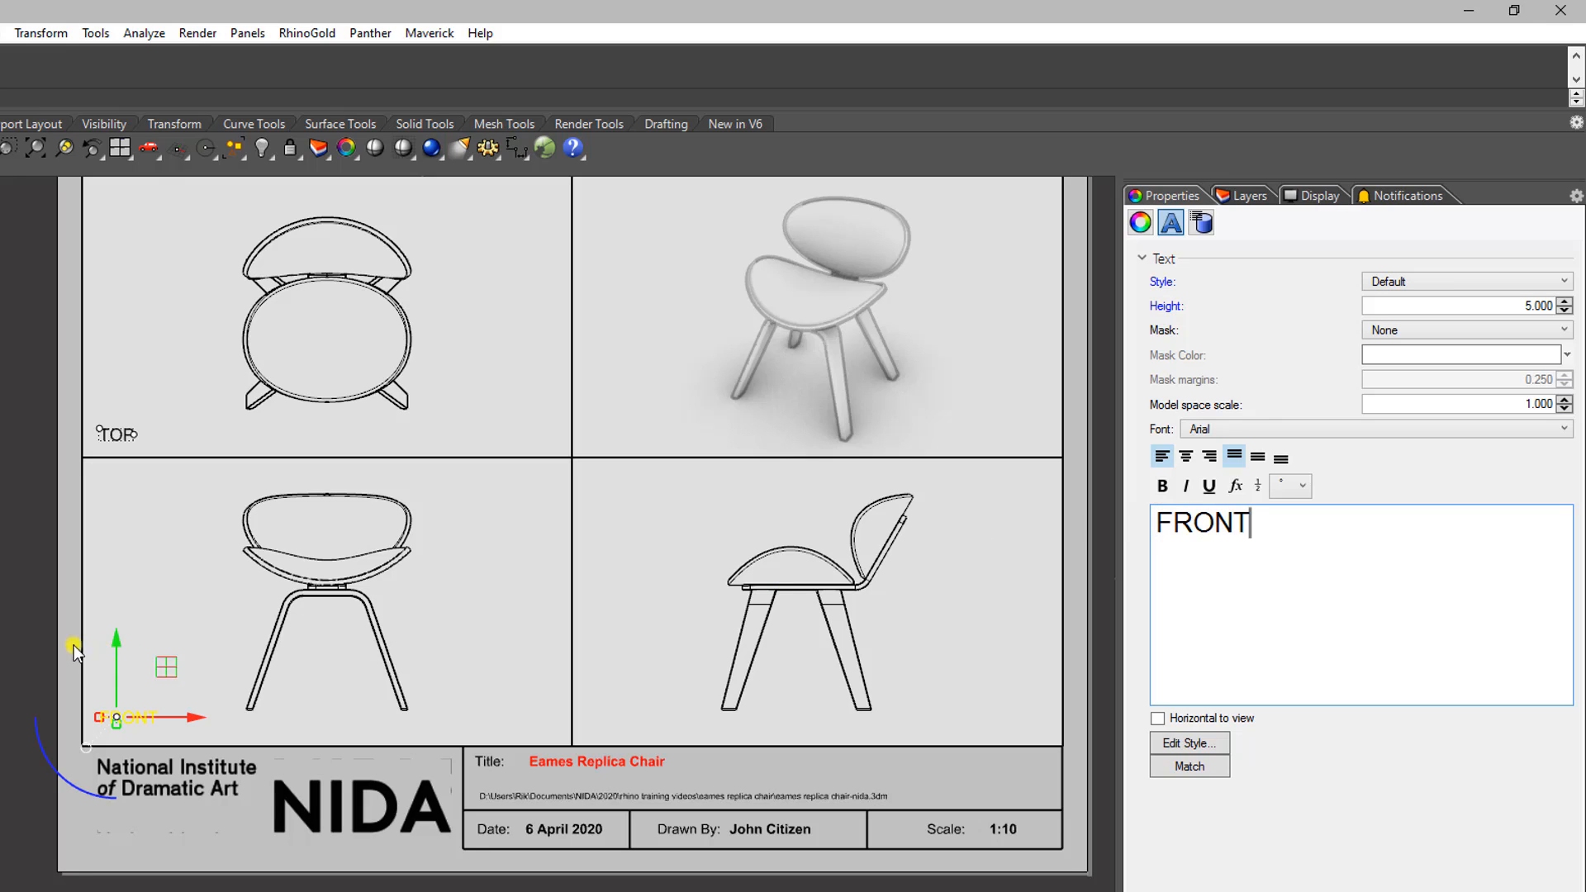
pyautogui.click(3, 651)
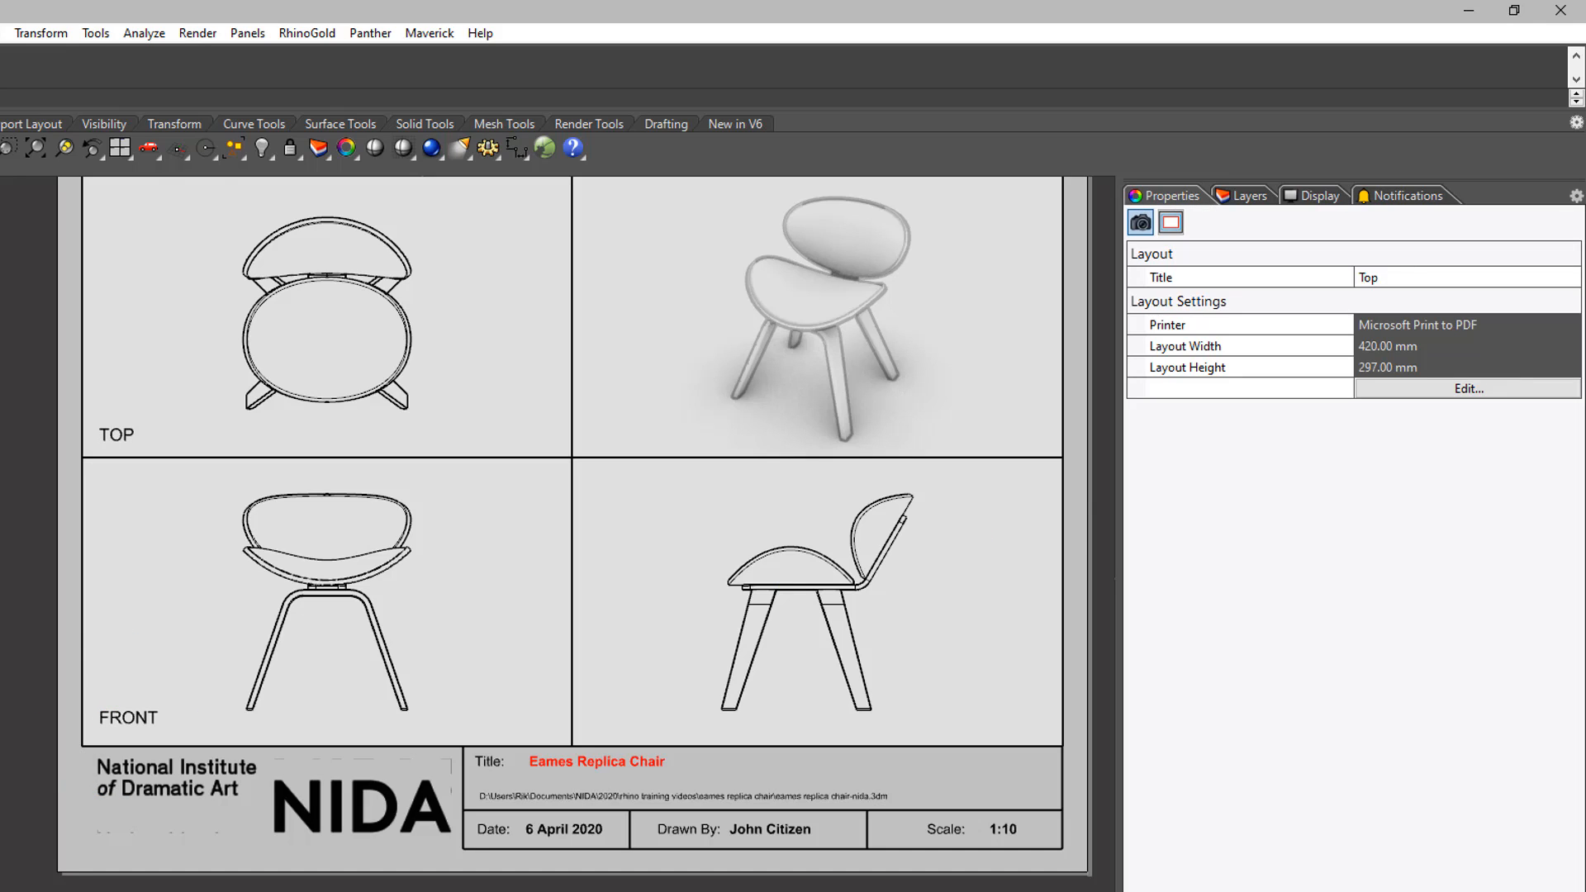
# Step: Duplicate the FRONT label and move the copy straight across to the lower-left corner of the Right detail view
pyautogui.click(121, 717)
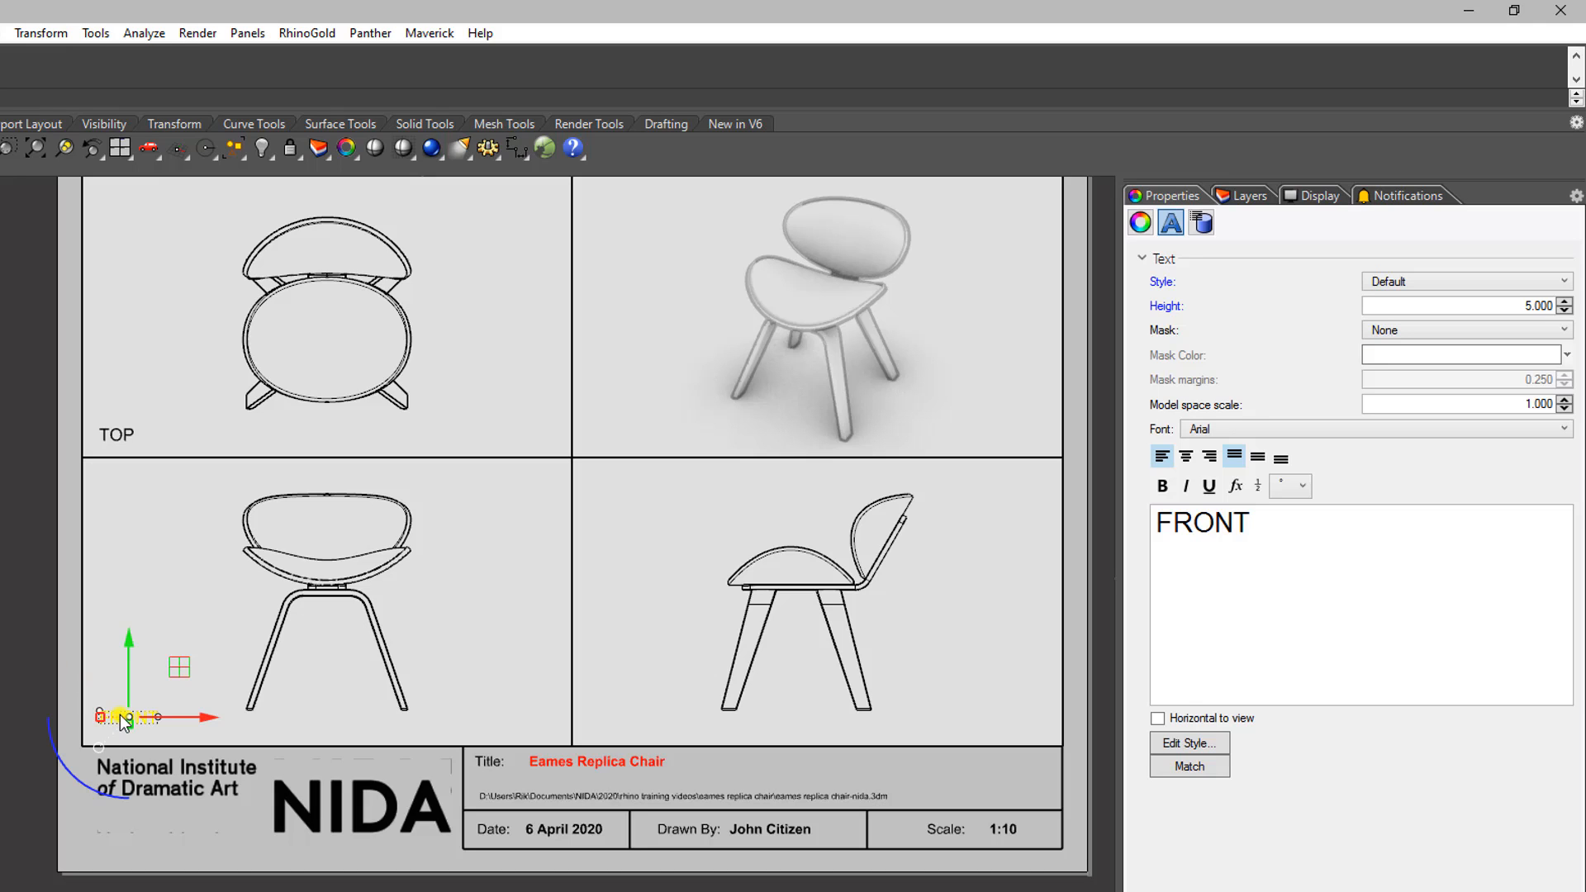
pyautogui.hotkey('ctrl', 'c')
pyautogui.hotkey('ctrl', 'v')
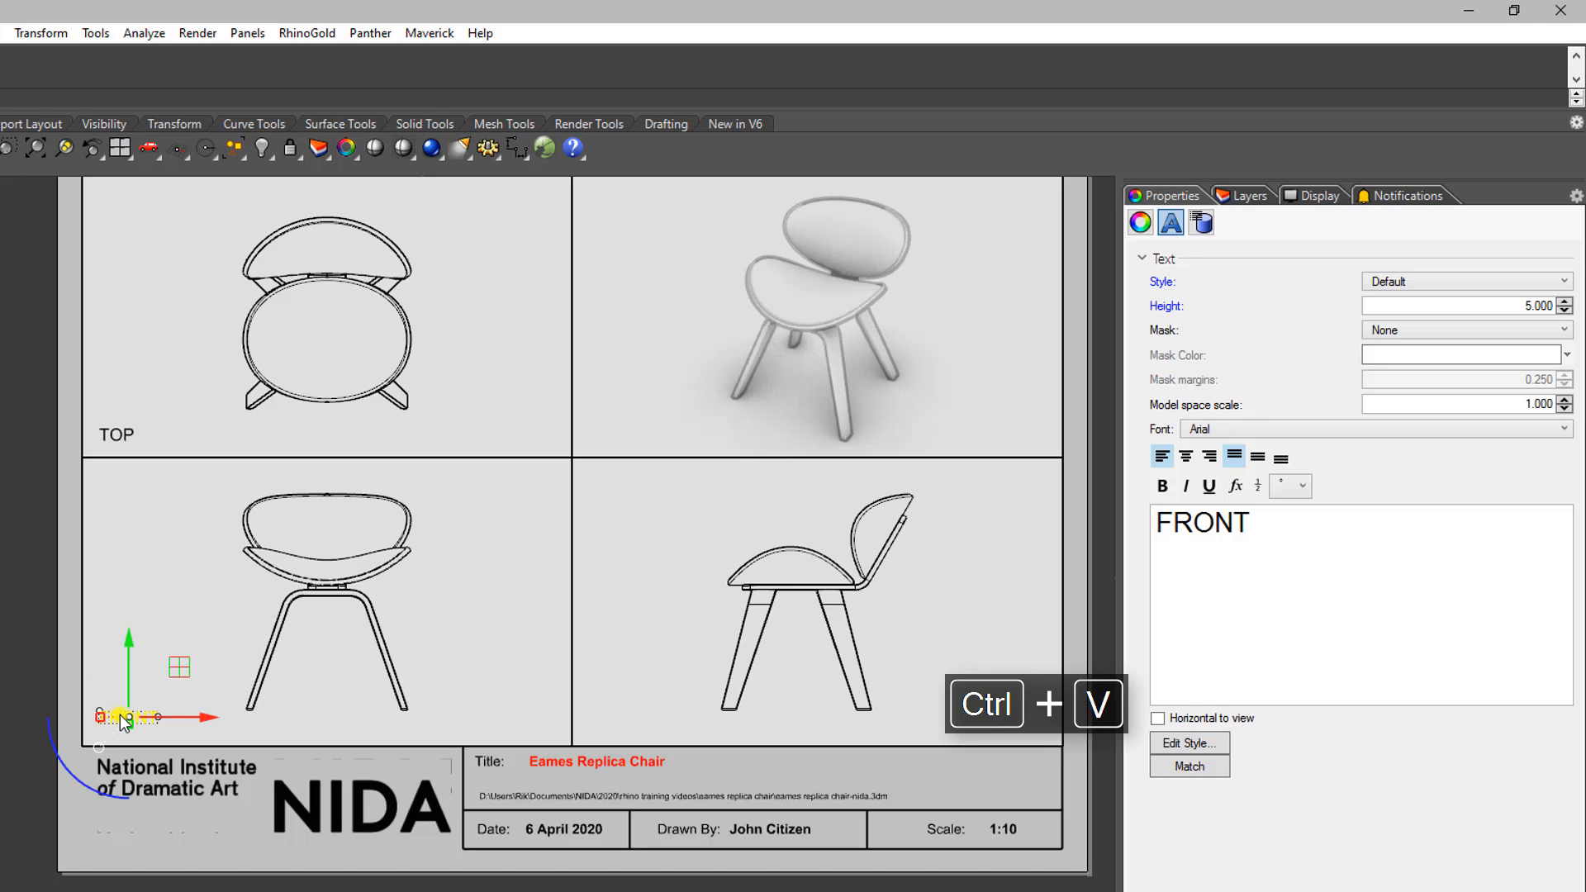
pyautogui.moveTo(174, 718); pyautogui.dragTo(205, 721)
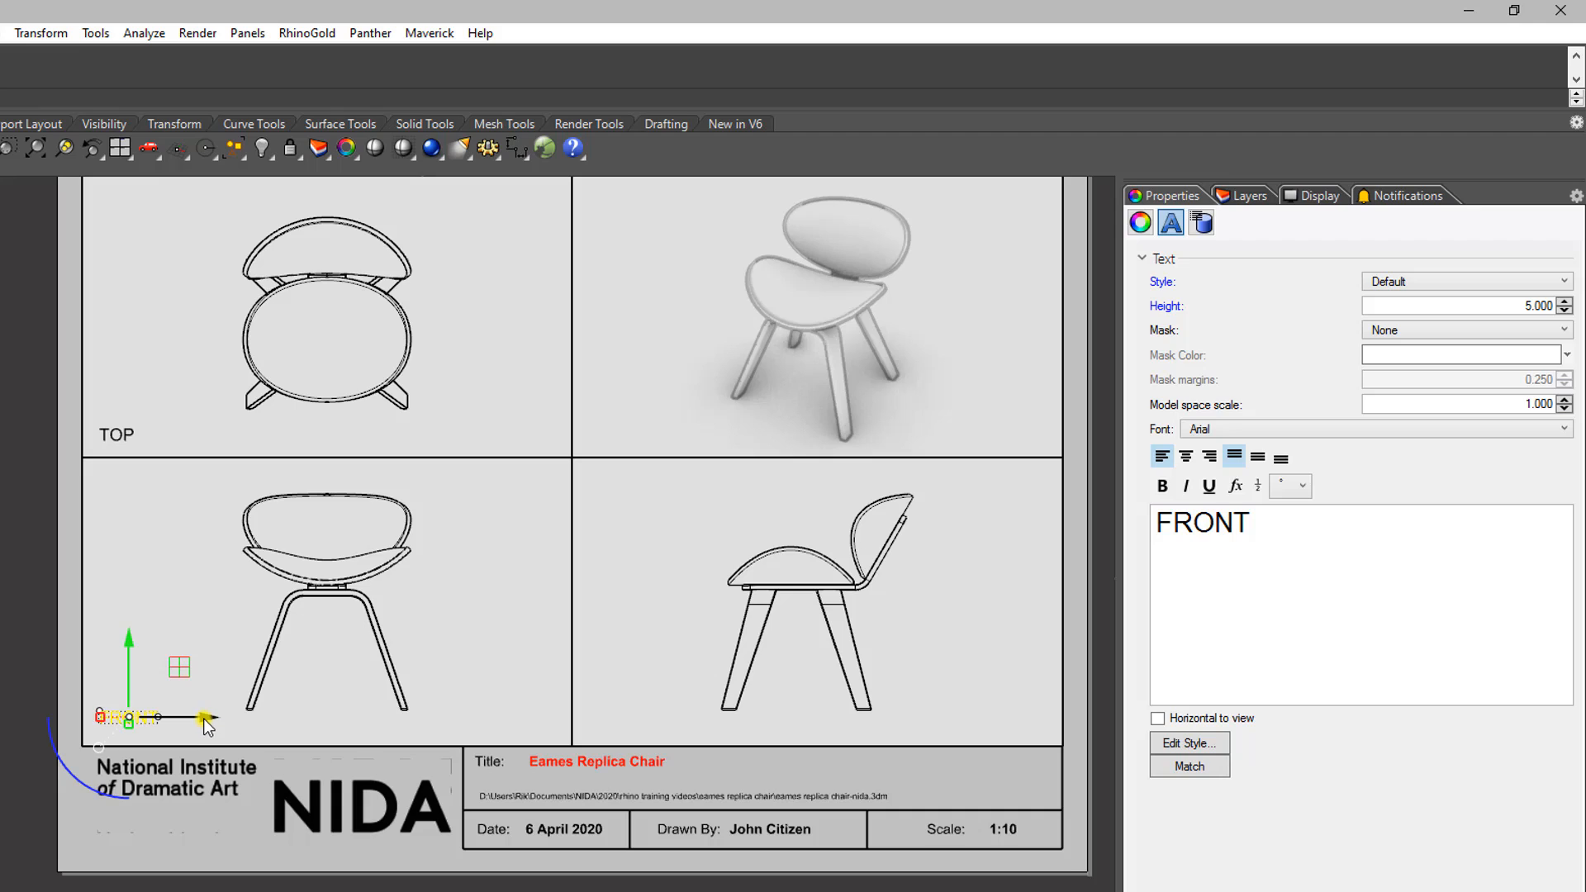
pyautogui.moveTo(203, 720); pyautogui.dragTo(688, 733)
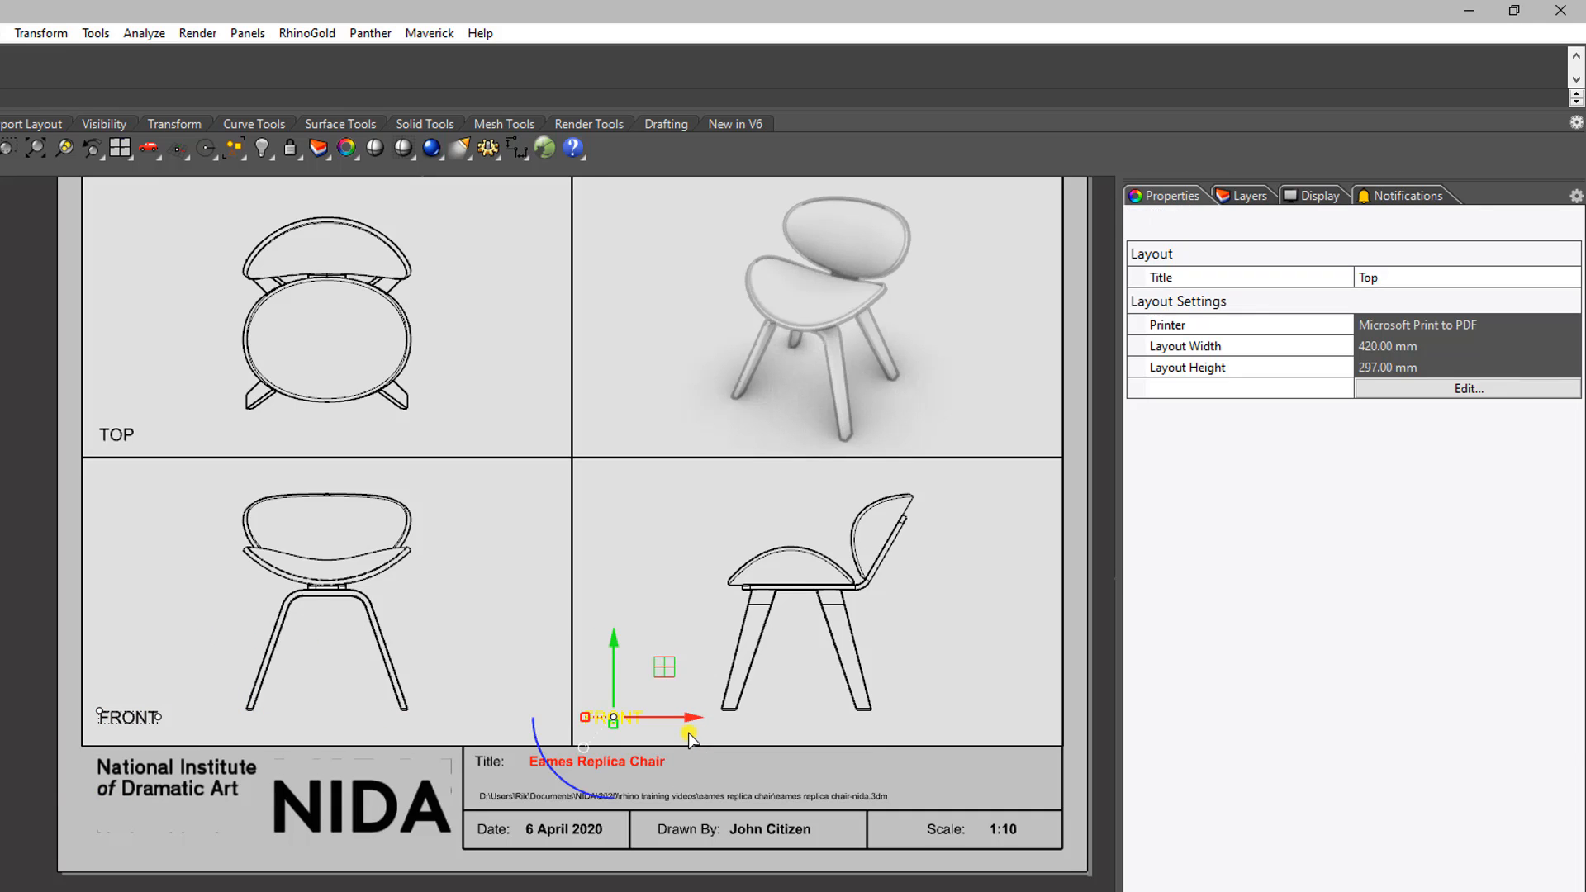
# Step: Change the text of the copied label in the Right detail view to RIGHT
pyautogui.click(1180, 539)
pyautogui.doubleClick(1179, 538)
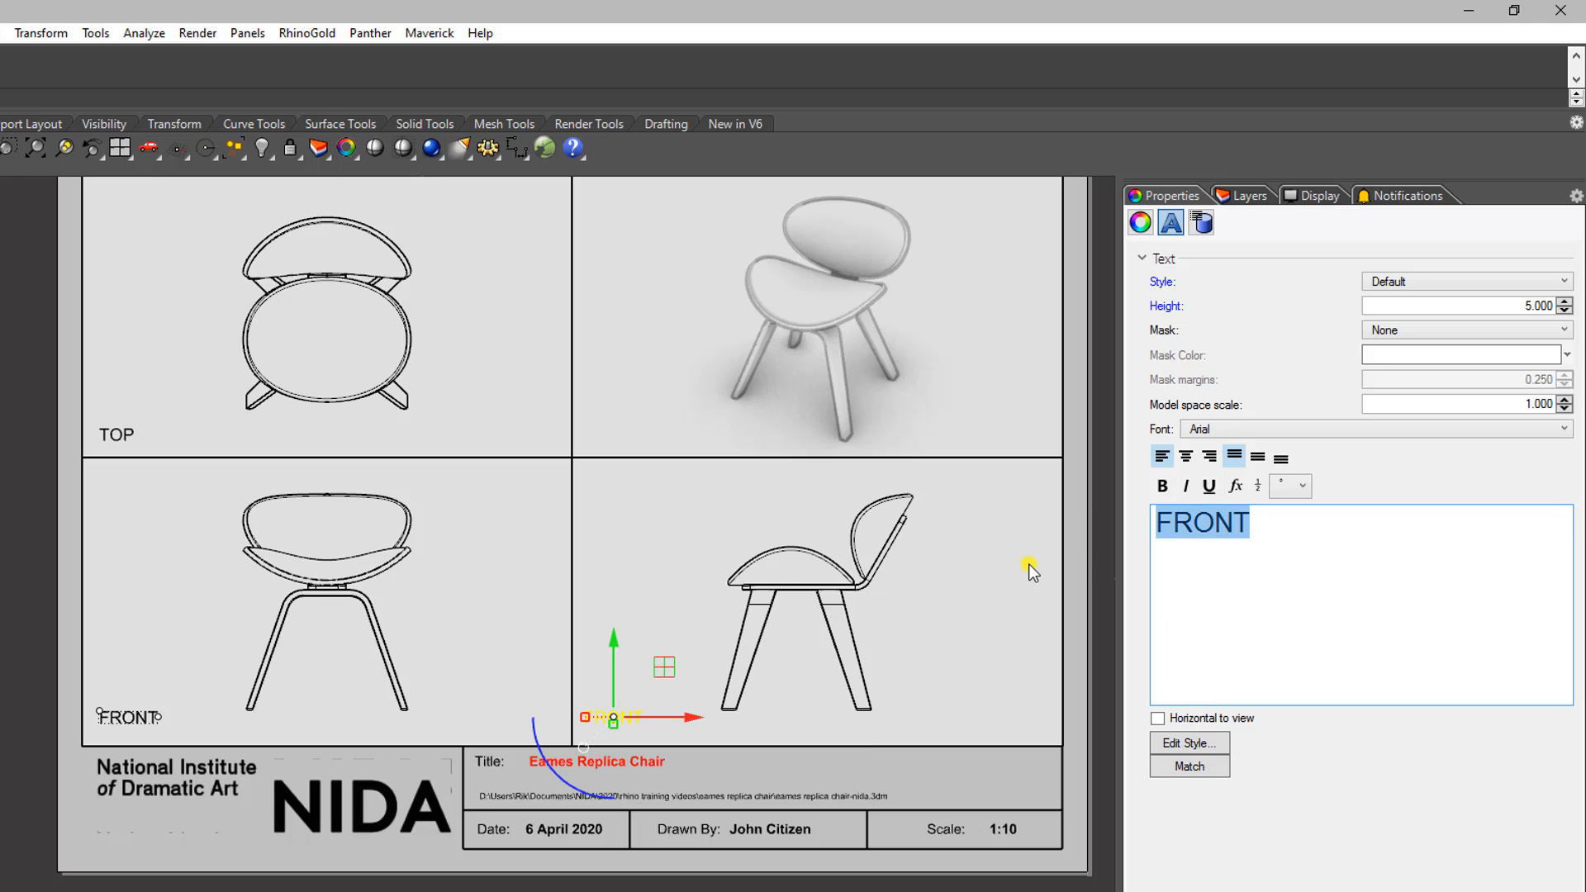
pyautogui.write('RIGHT')
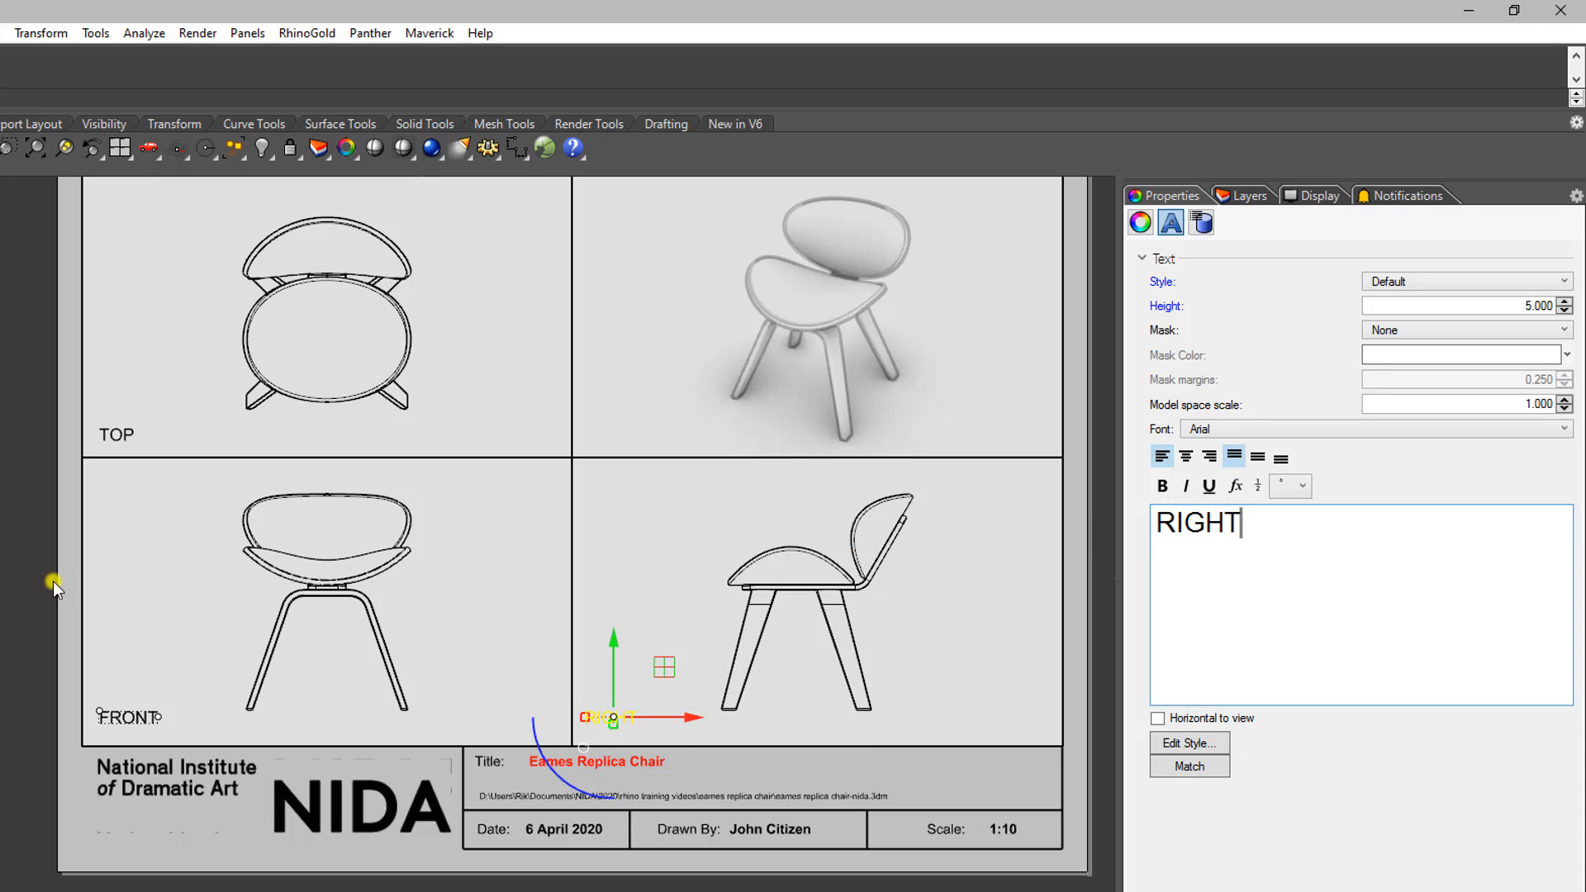
pyautogui.click(10, 565)
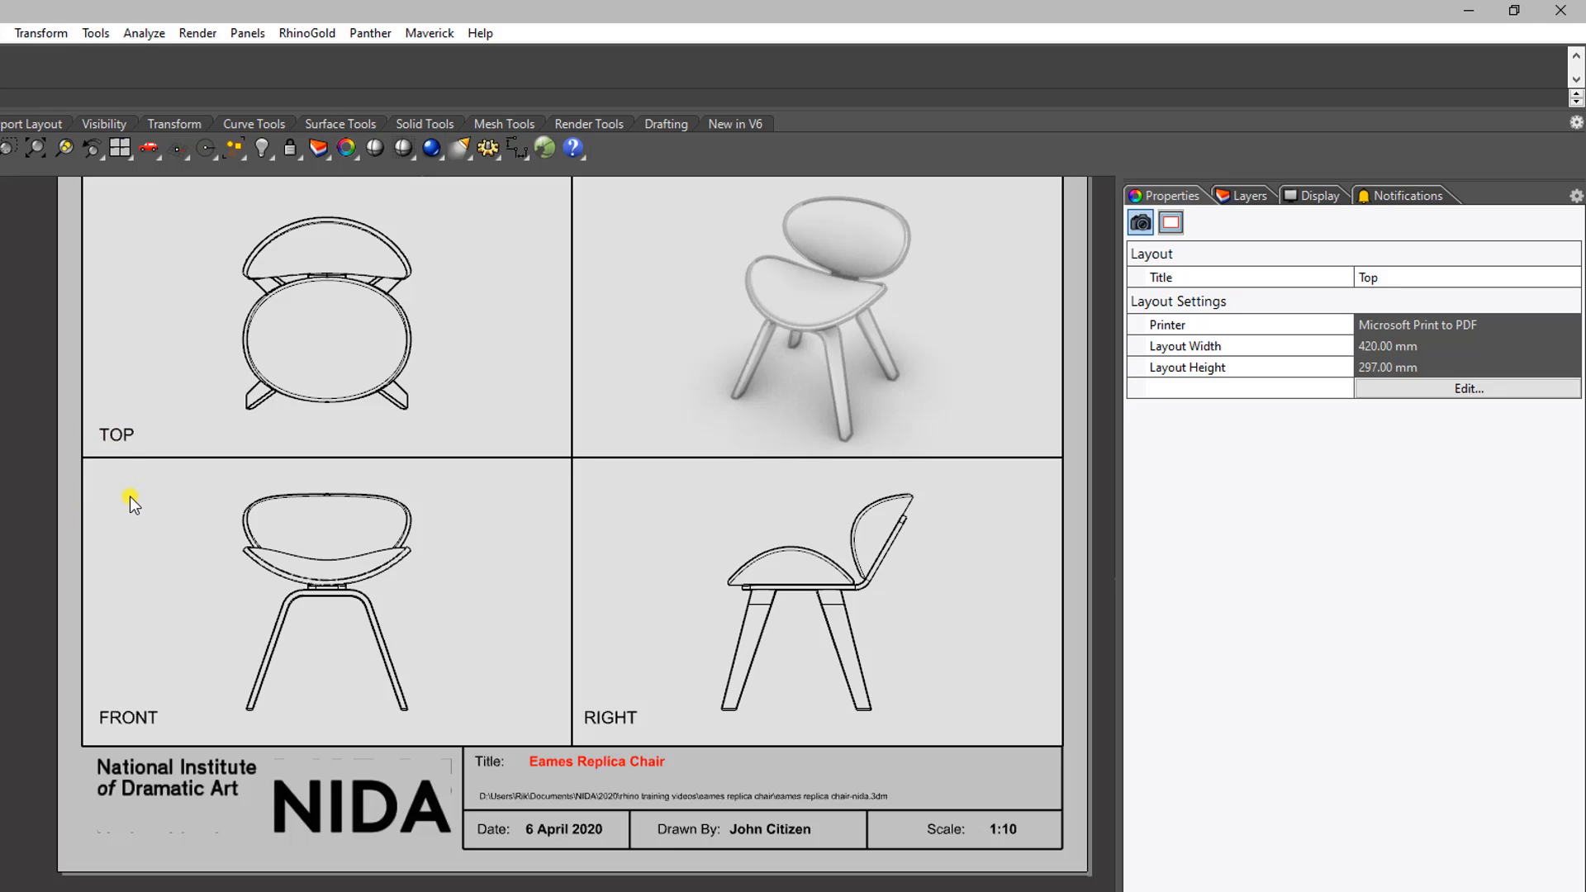
# Step: Move the TOP, FRONT and RIGHT labels together onto the Dimensions layer
pyautogui.click(112, 442)
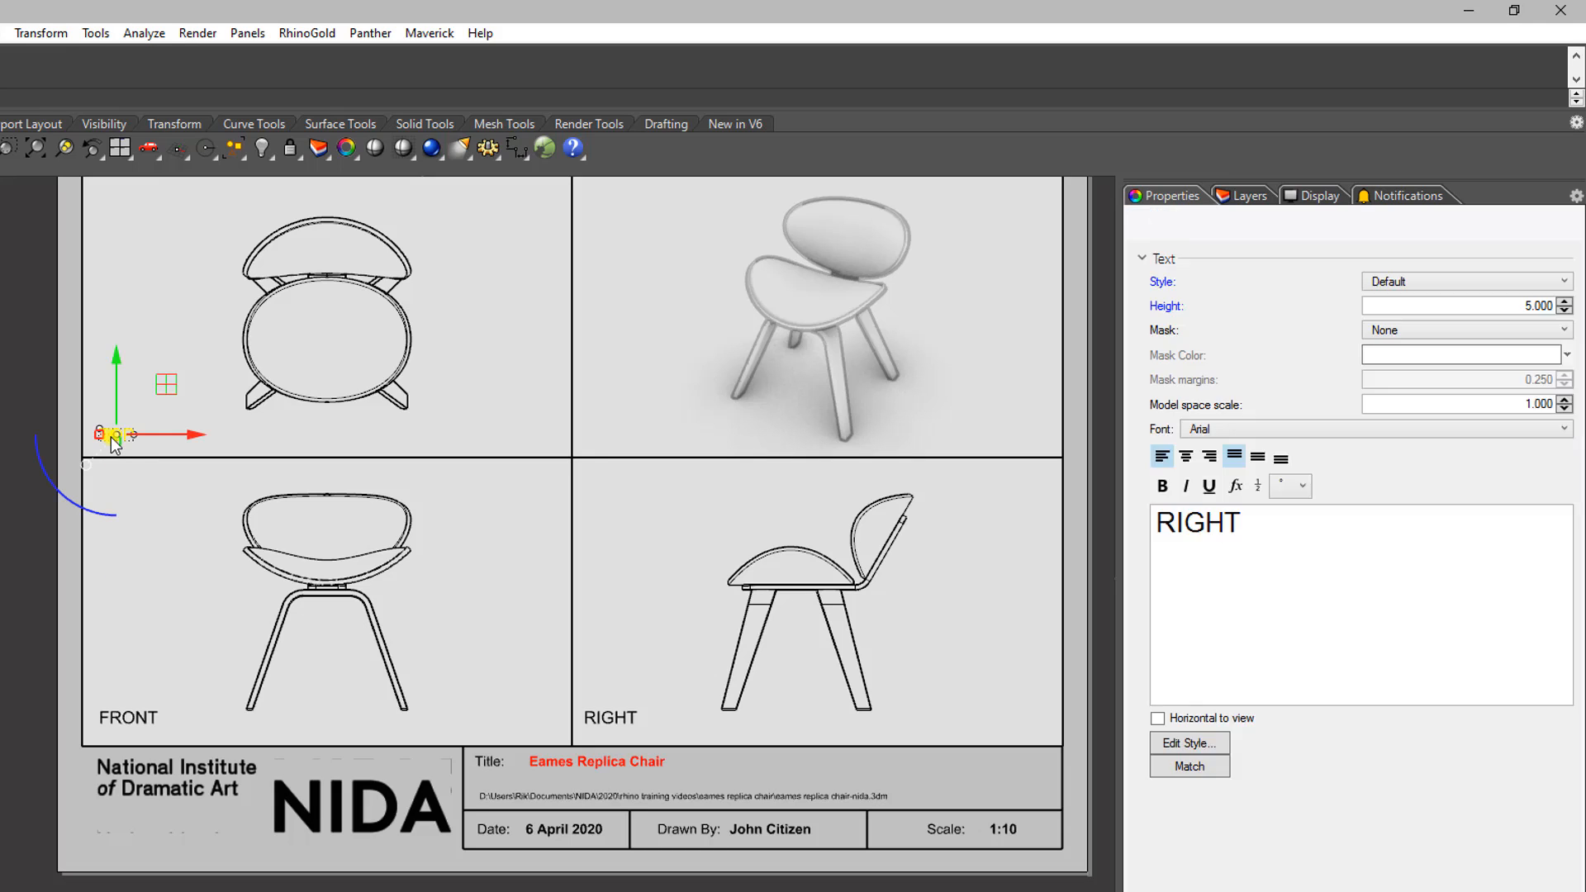
pyautogui.keyDown('shift'); pyautogui.click(121, 721); pyautogui.keyUp('shift')
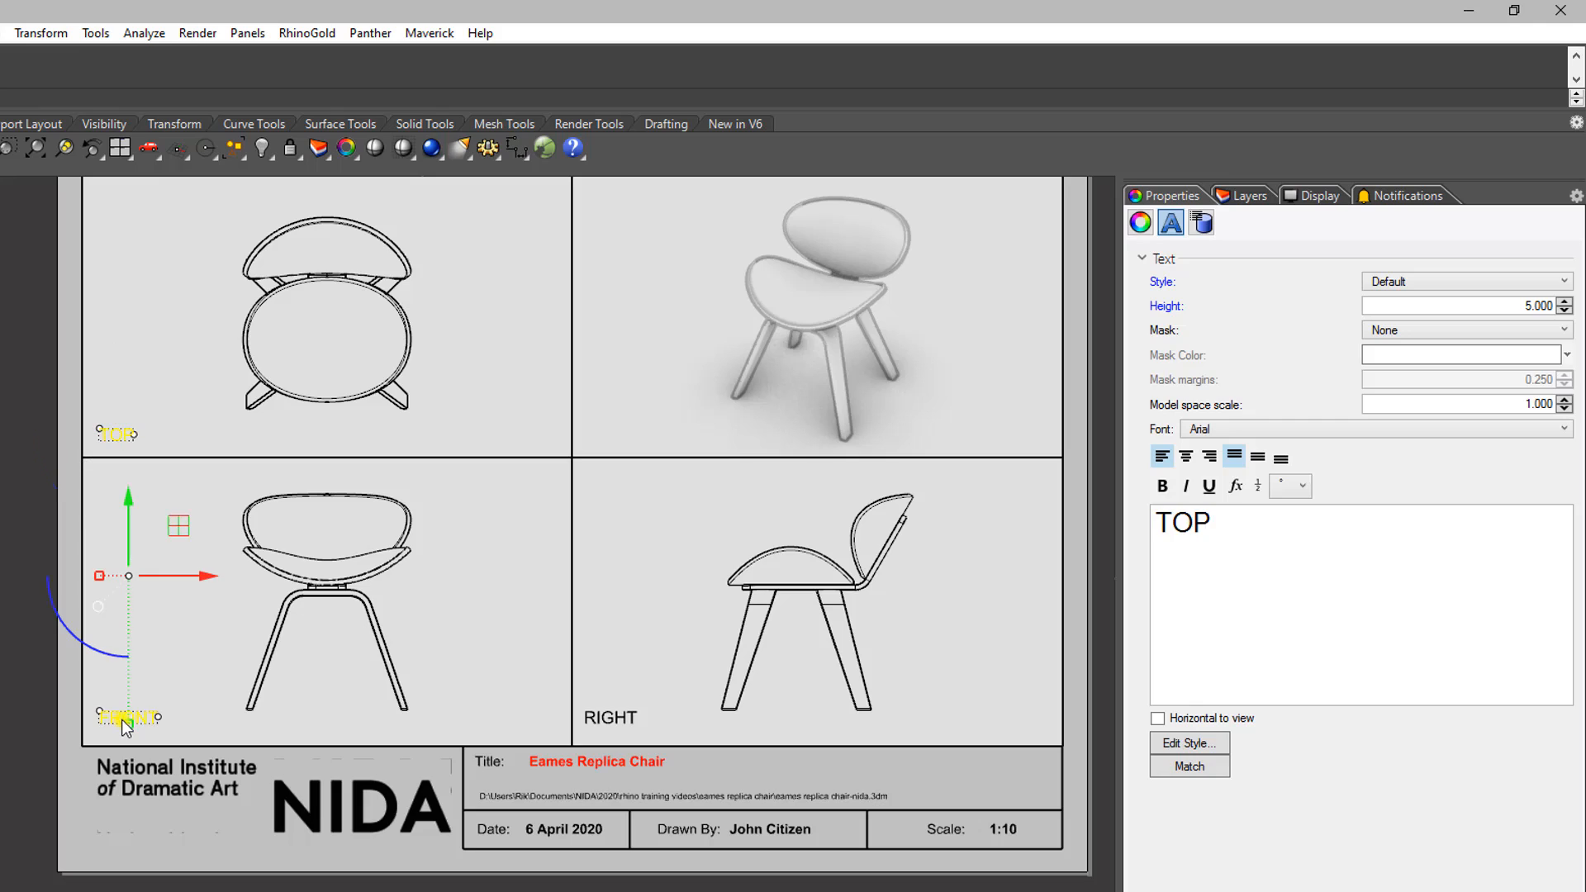
pyautogui.keyDown('shift'); pyautogui.click(611, 719); pyautogui.keyUp('shift')
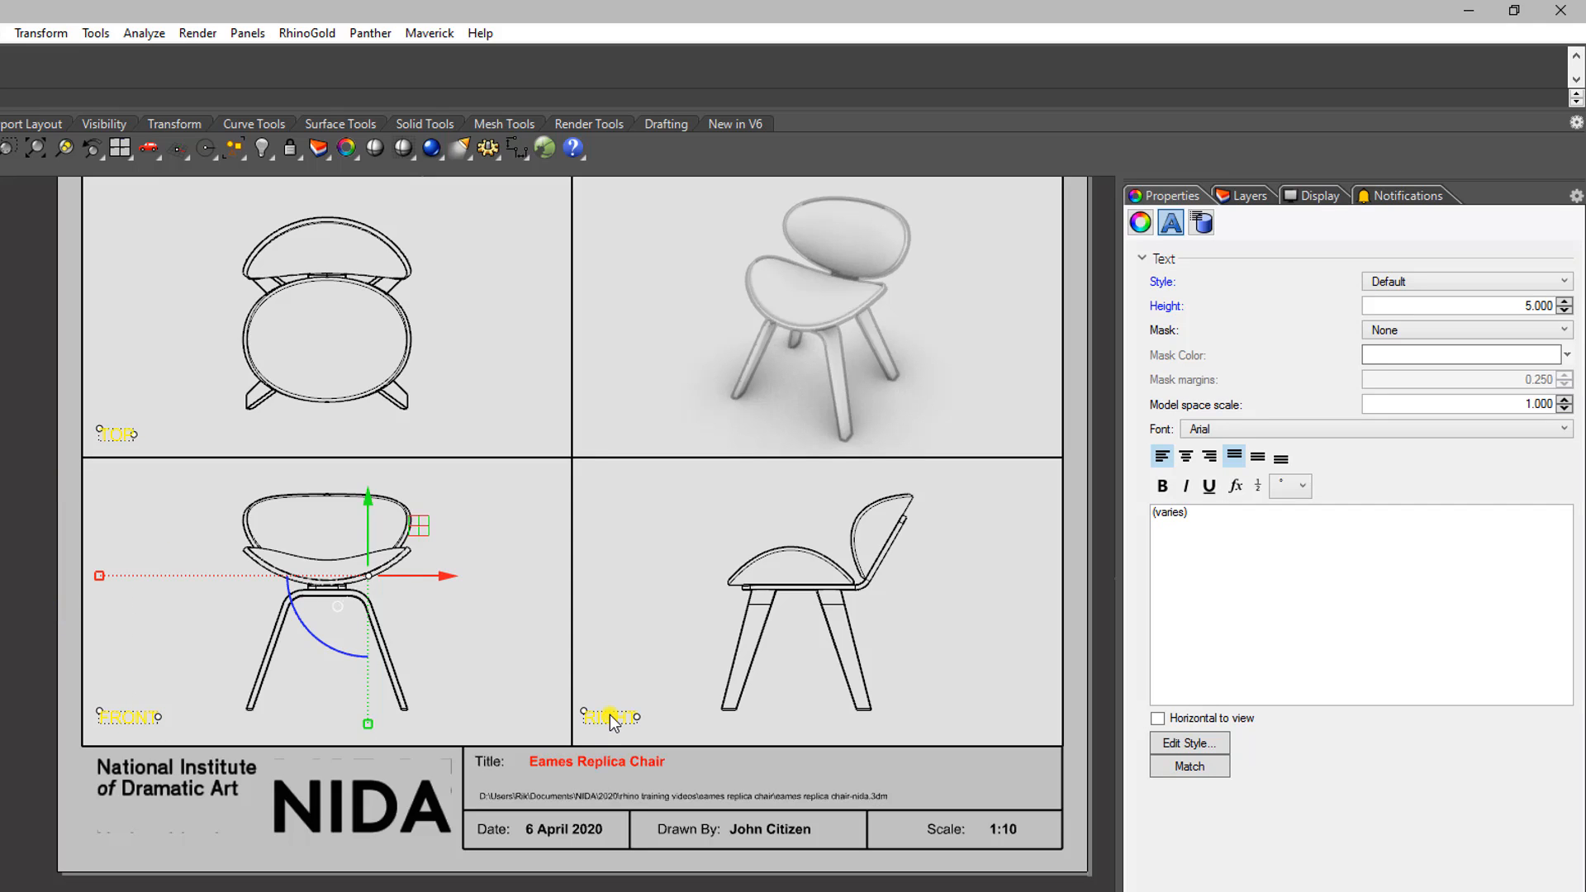
pyautogui.click(1238, 197)
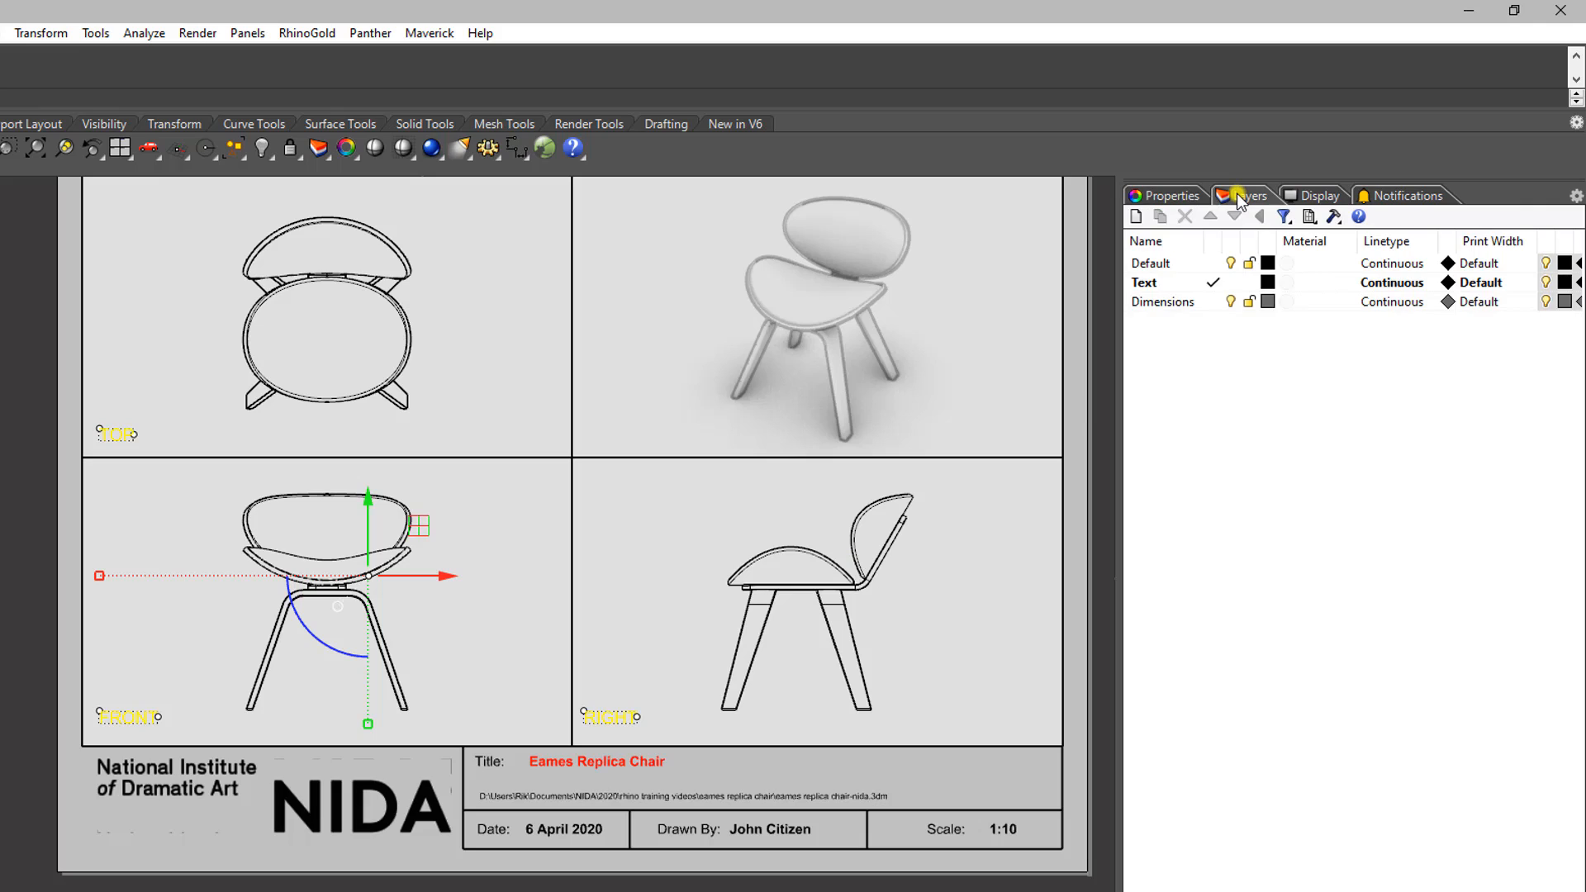
pyautogui.rightClick(1166, 303)
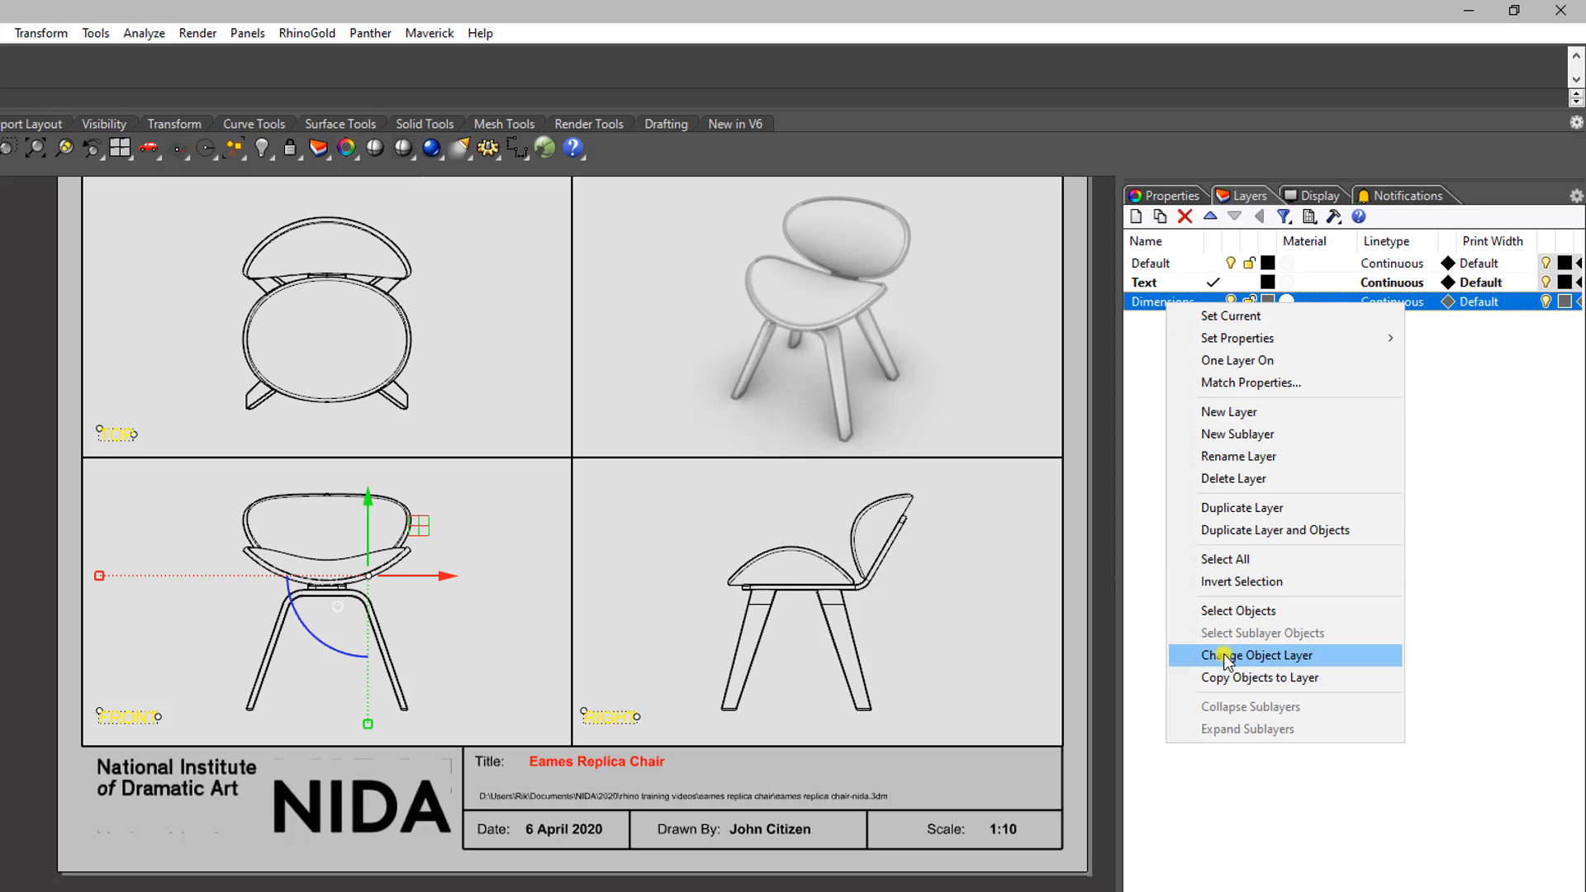
pyautogui.click(1339, 656)
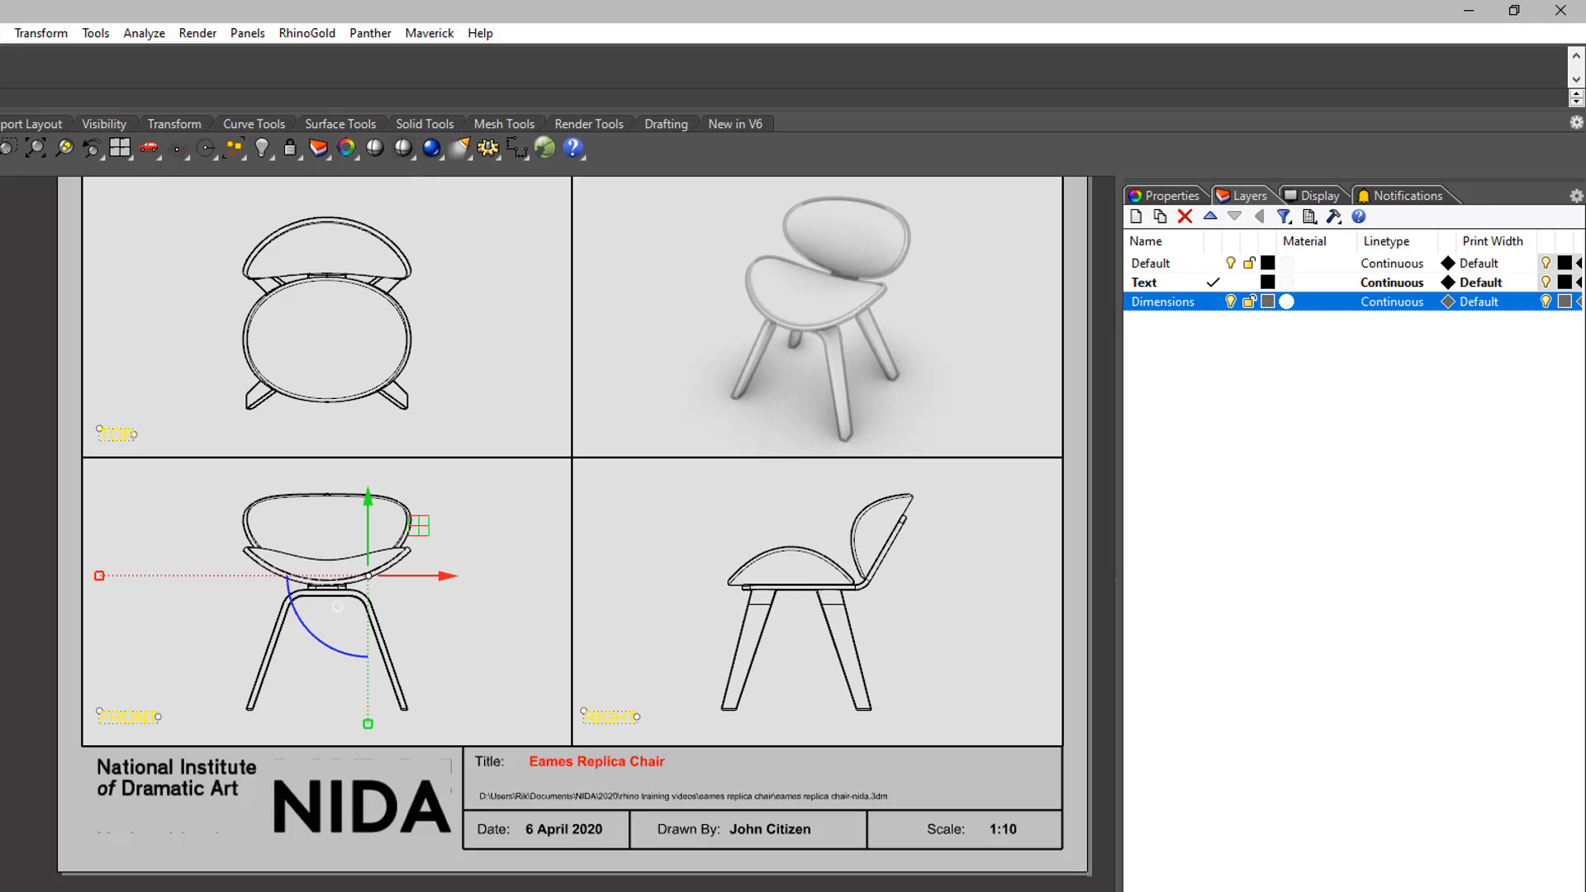
pyautogui.press('Escape')
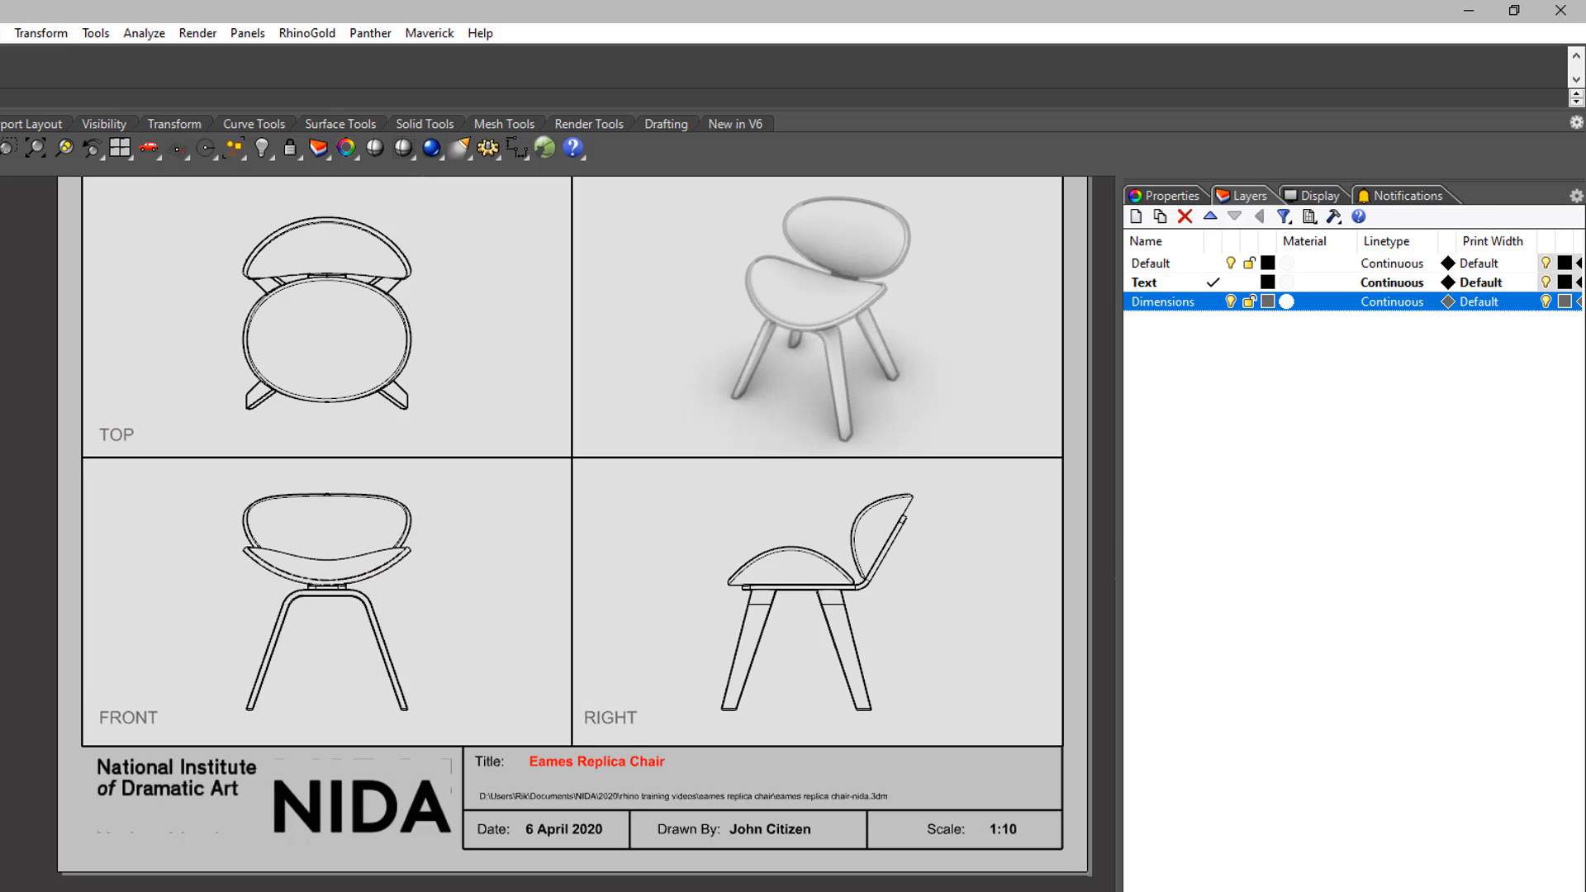
# Step: Edit the Default annotation style, setting both the extension line extension and the extension line offset of its dimensions to 2
pyautogui.scroll(-3, 3, 548)
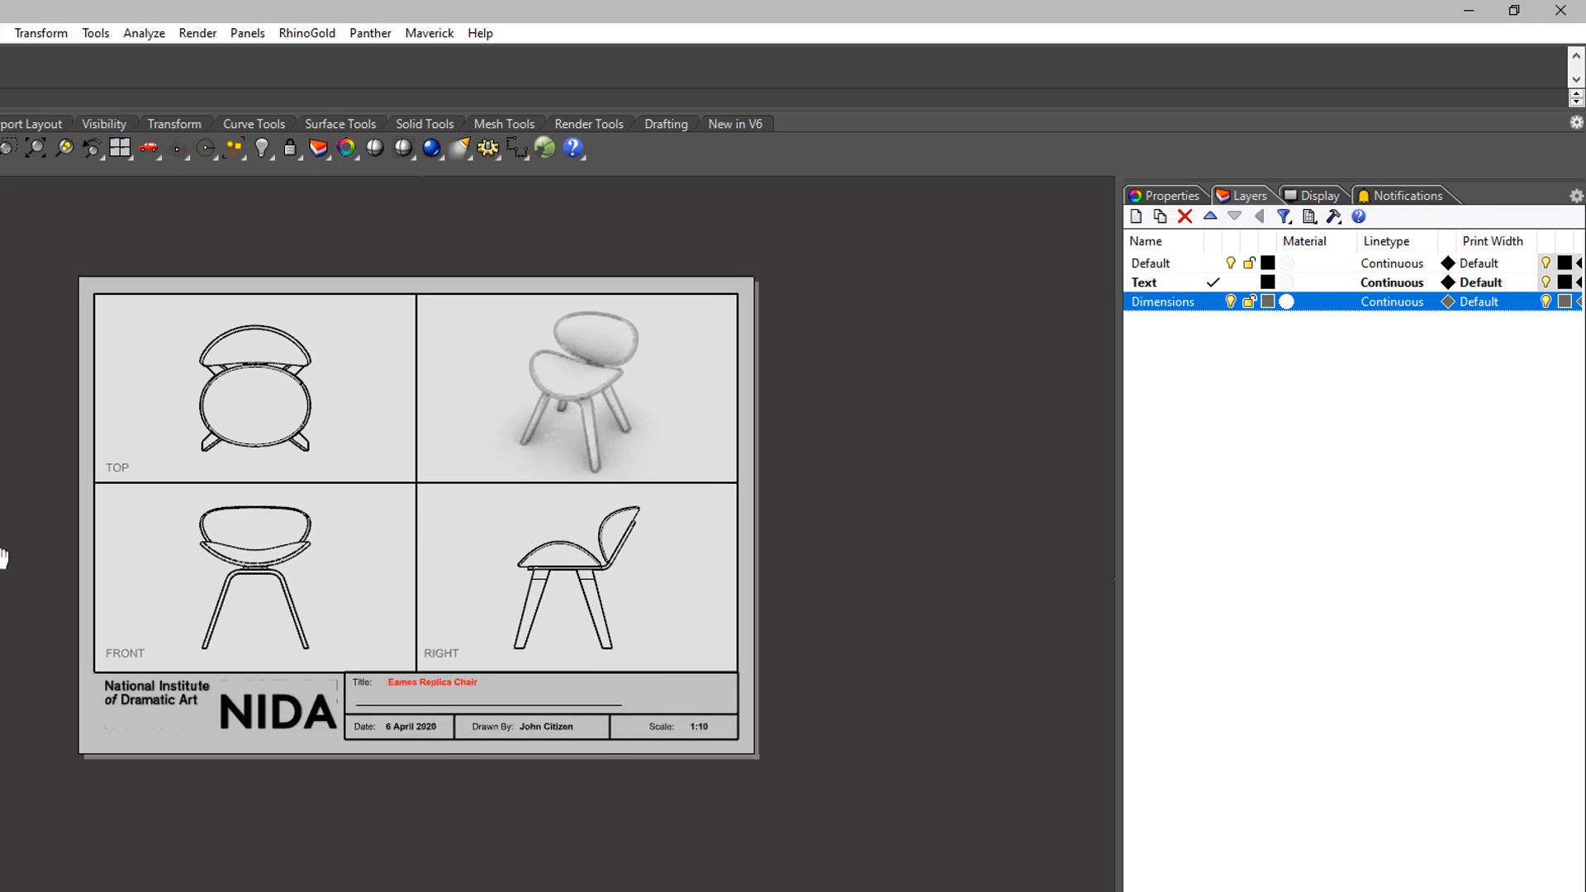
pyautogui.scroll(2, 2, 549)
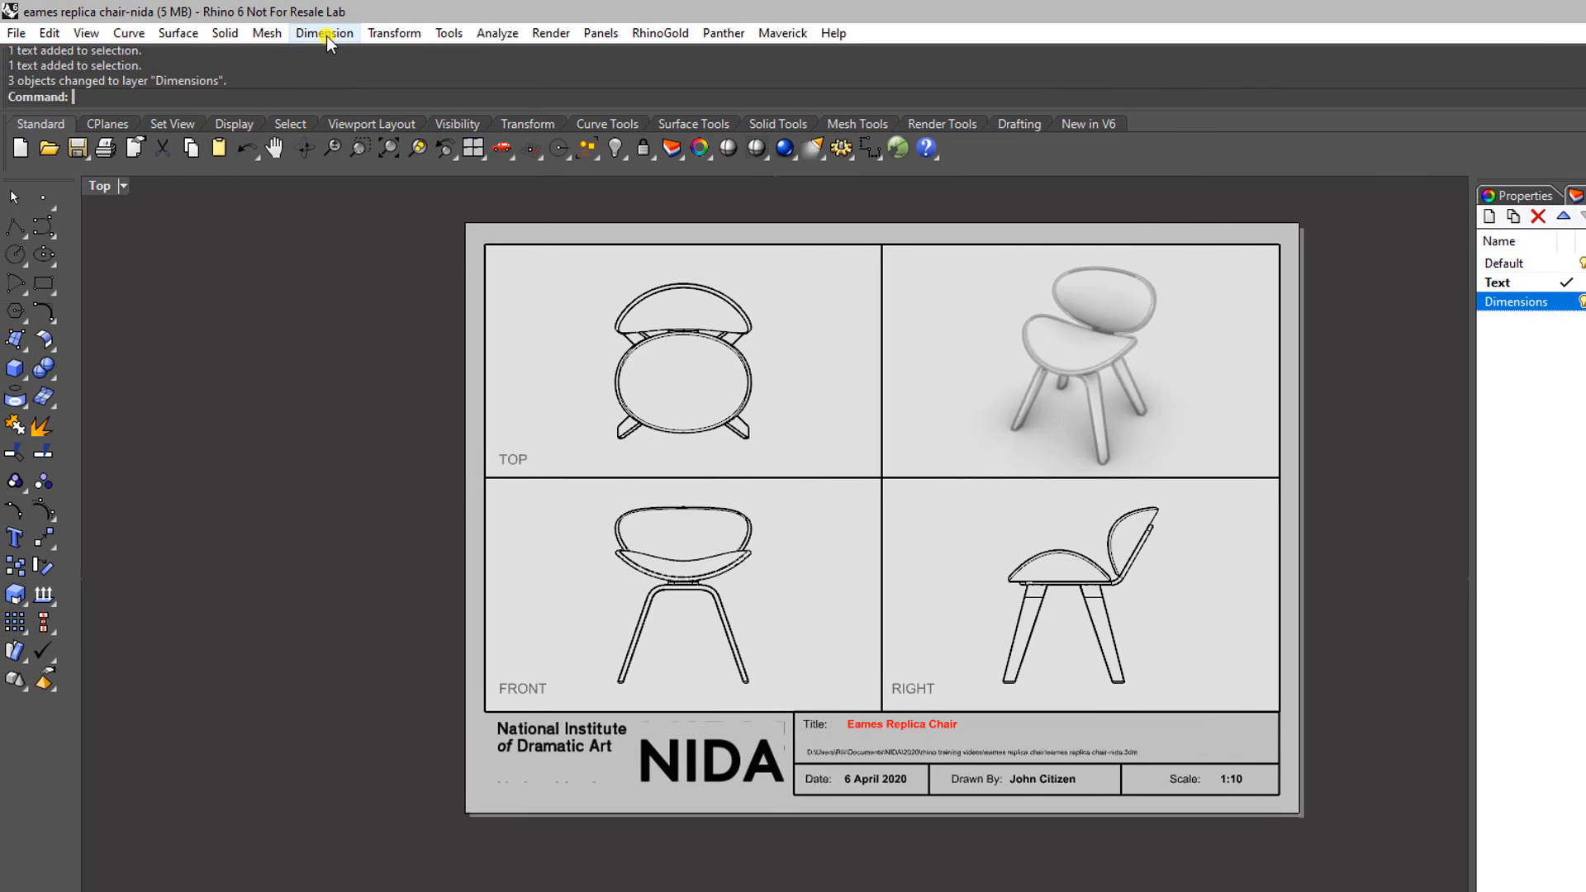
pyautogui.click(327, 34)
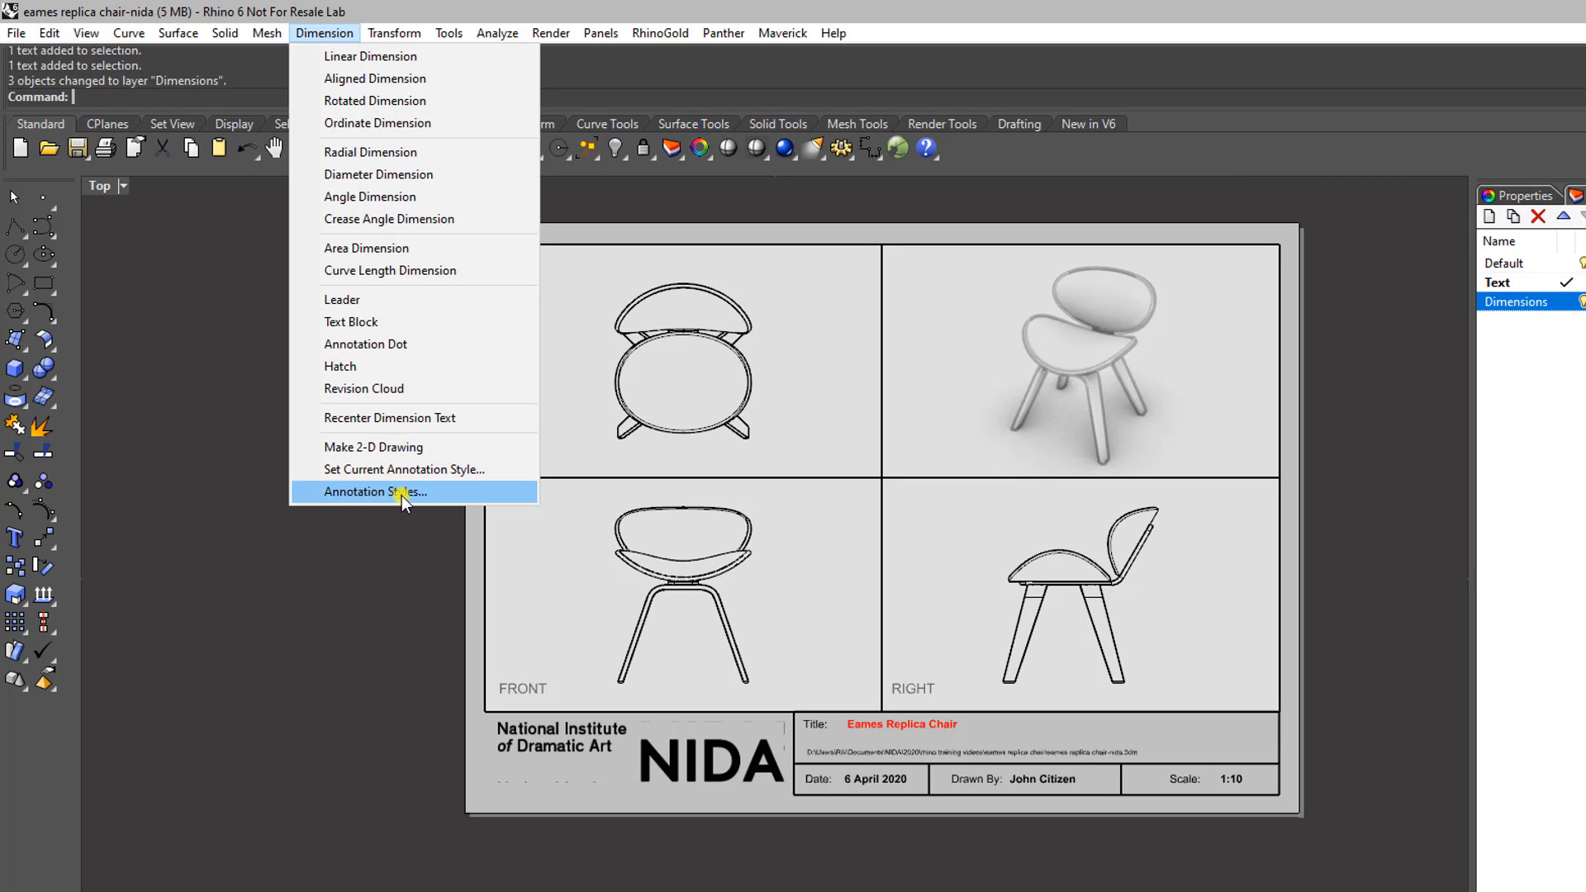
pyautogui.click(453, 494)
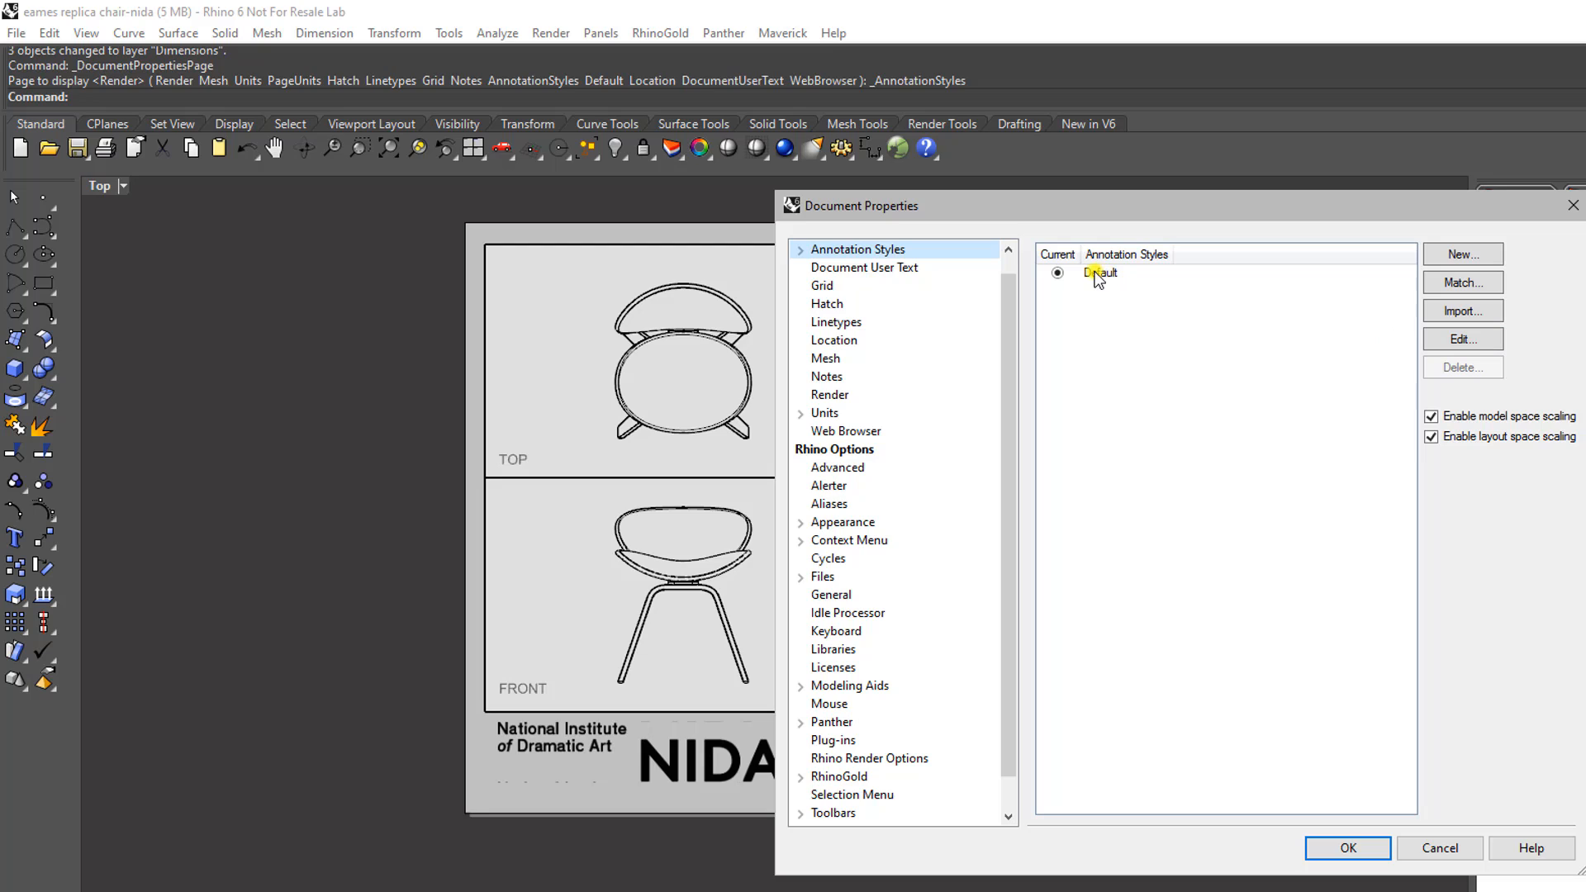
pyautogui.click(1458, 340)
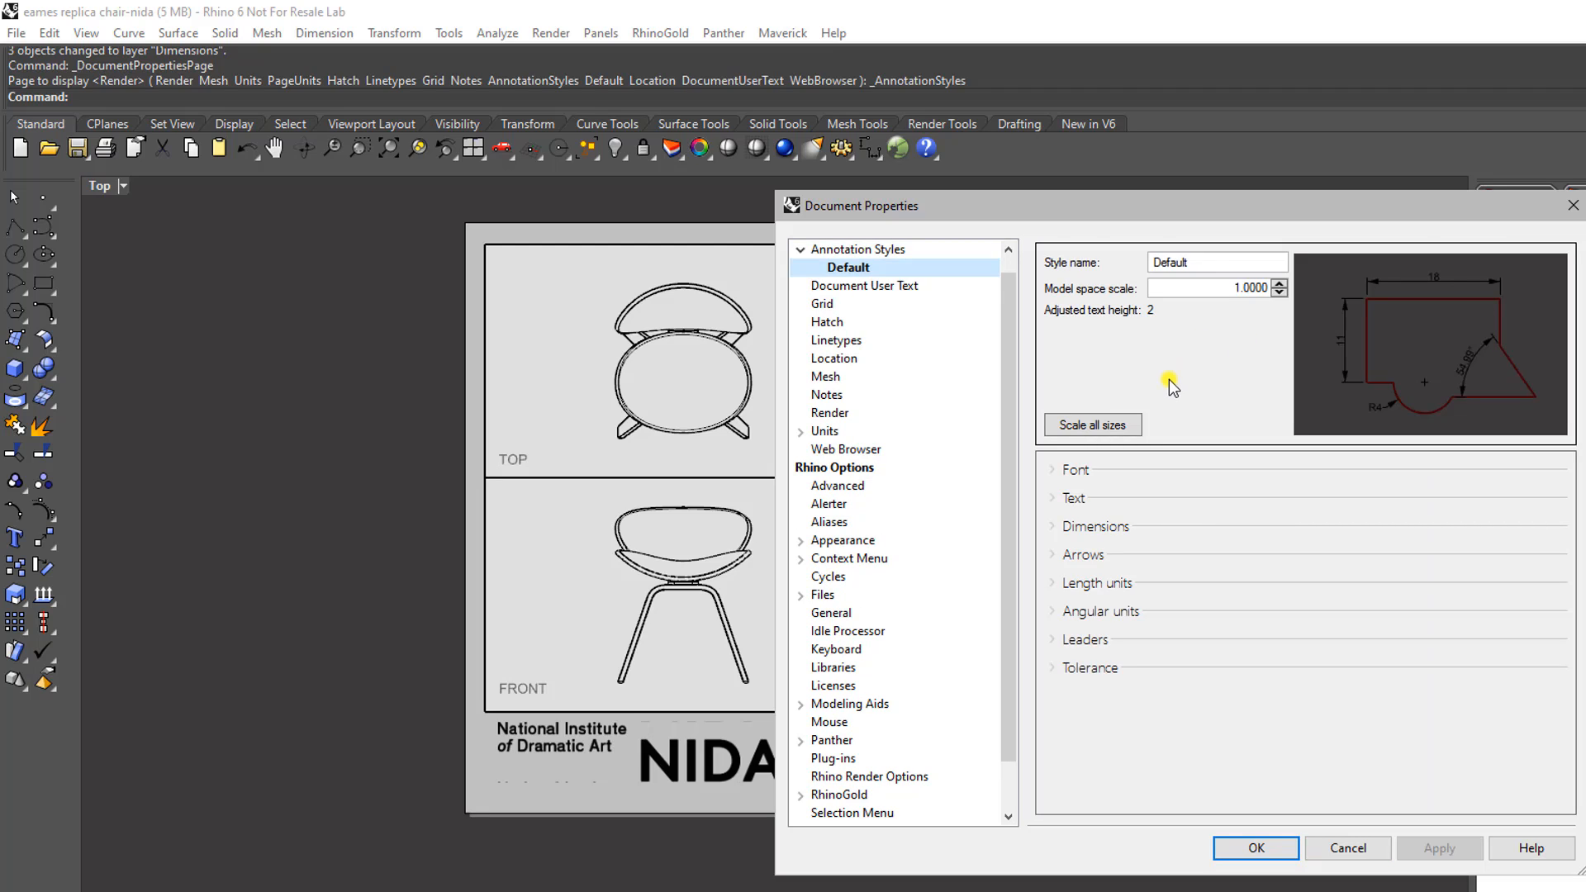
pyautogui.click(1053, 526)
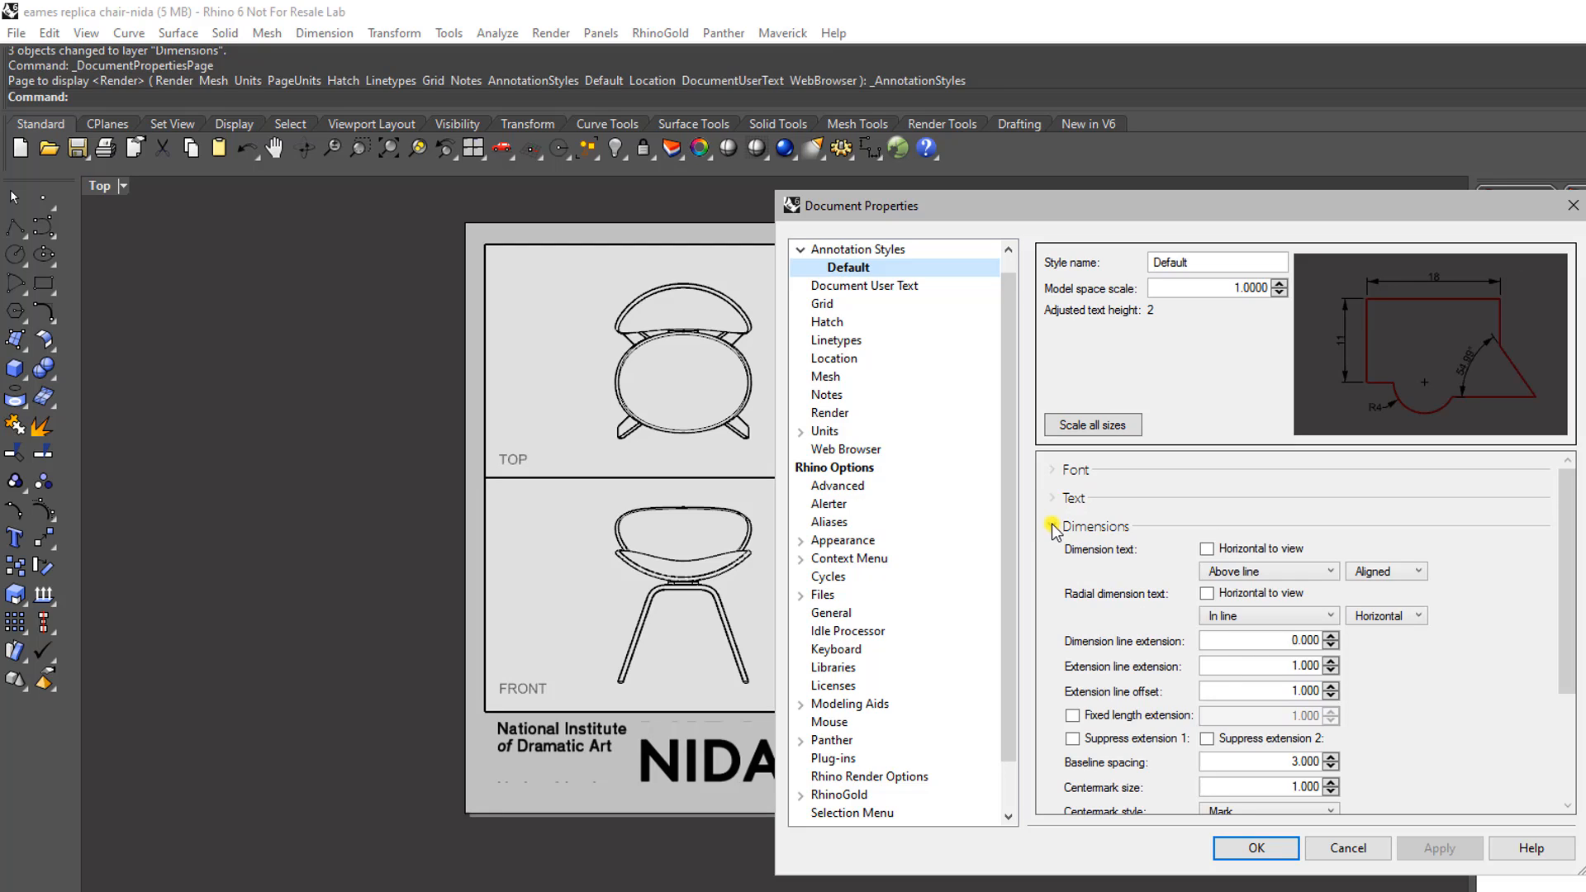
pyautogui.click(1270, 666)
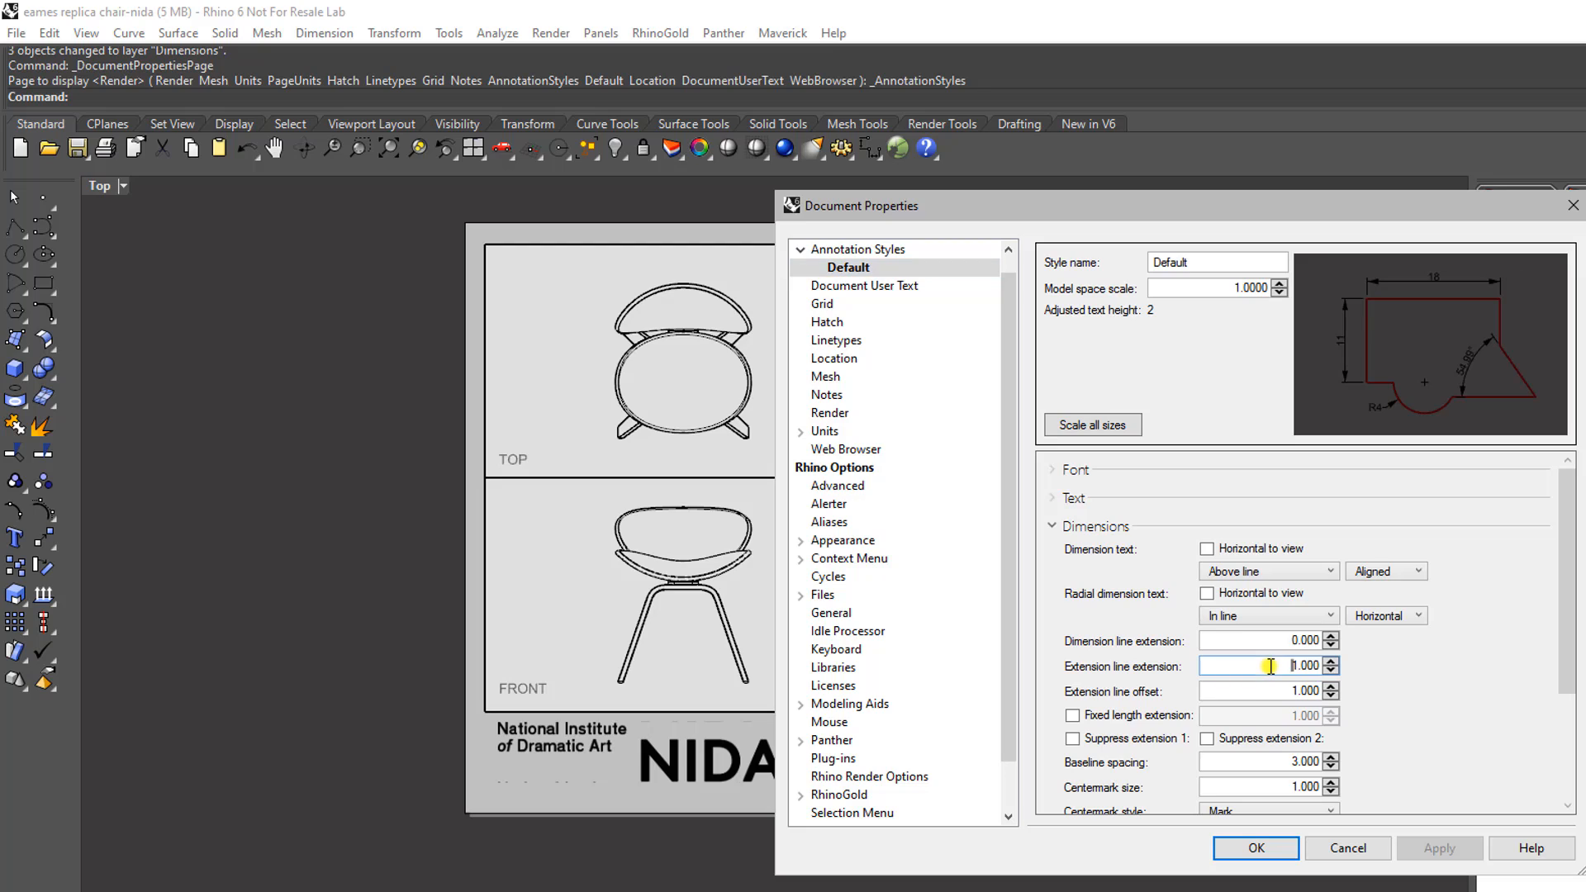
pyautogui.doubleClick(1320, 666)
pyautogui.write('2')
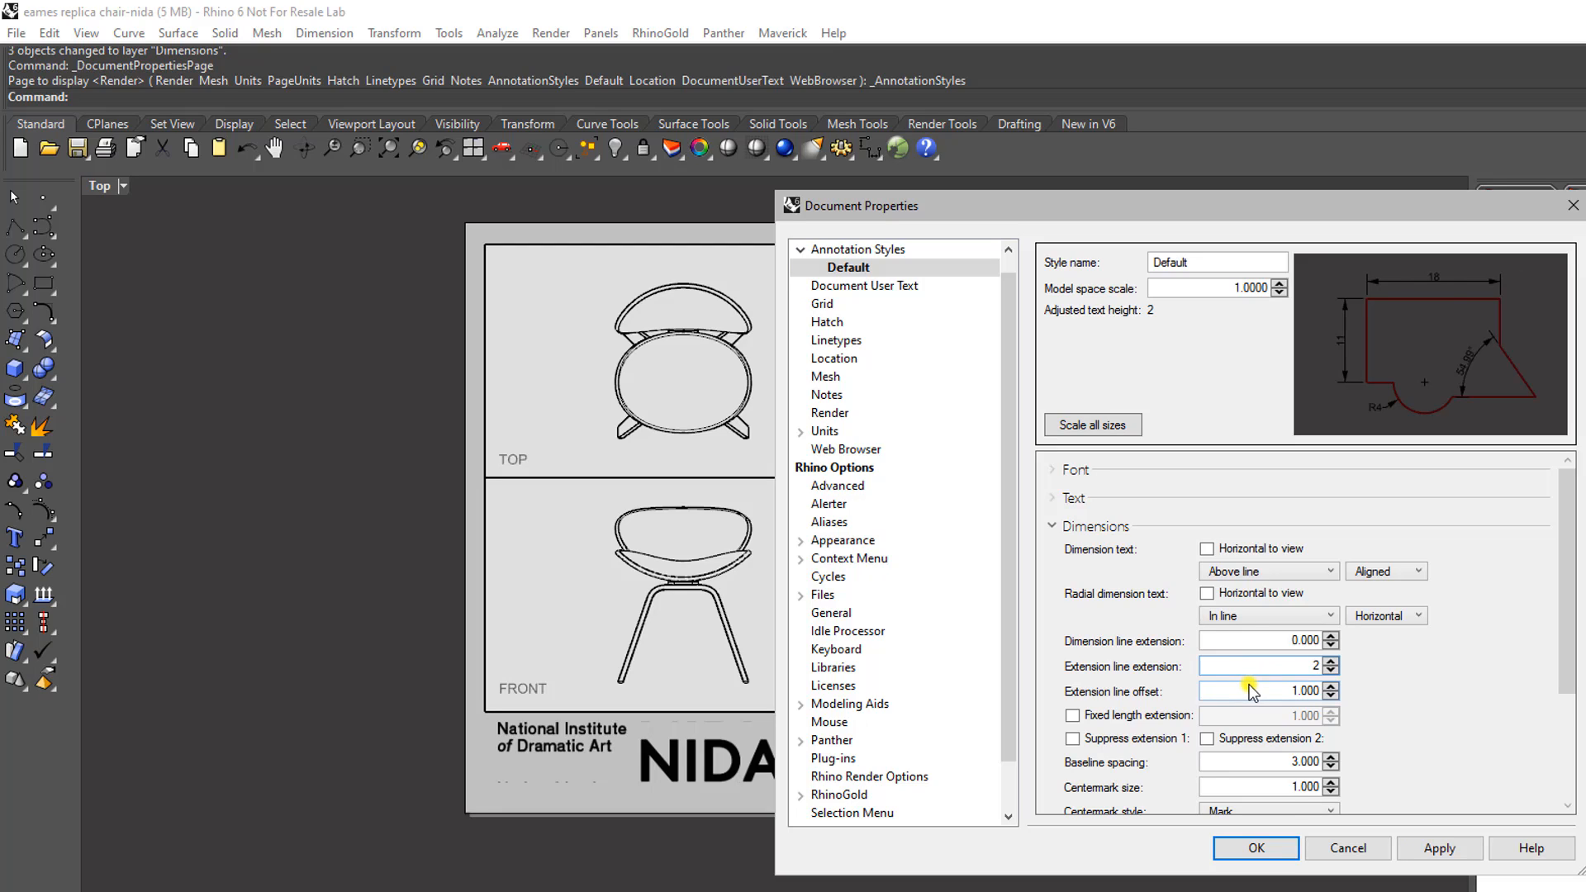
pyautogui.click(1257, 688)
pyautogui.doubleClick(1256, 687)
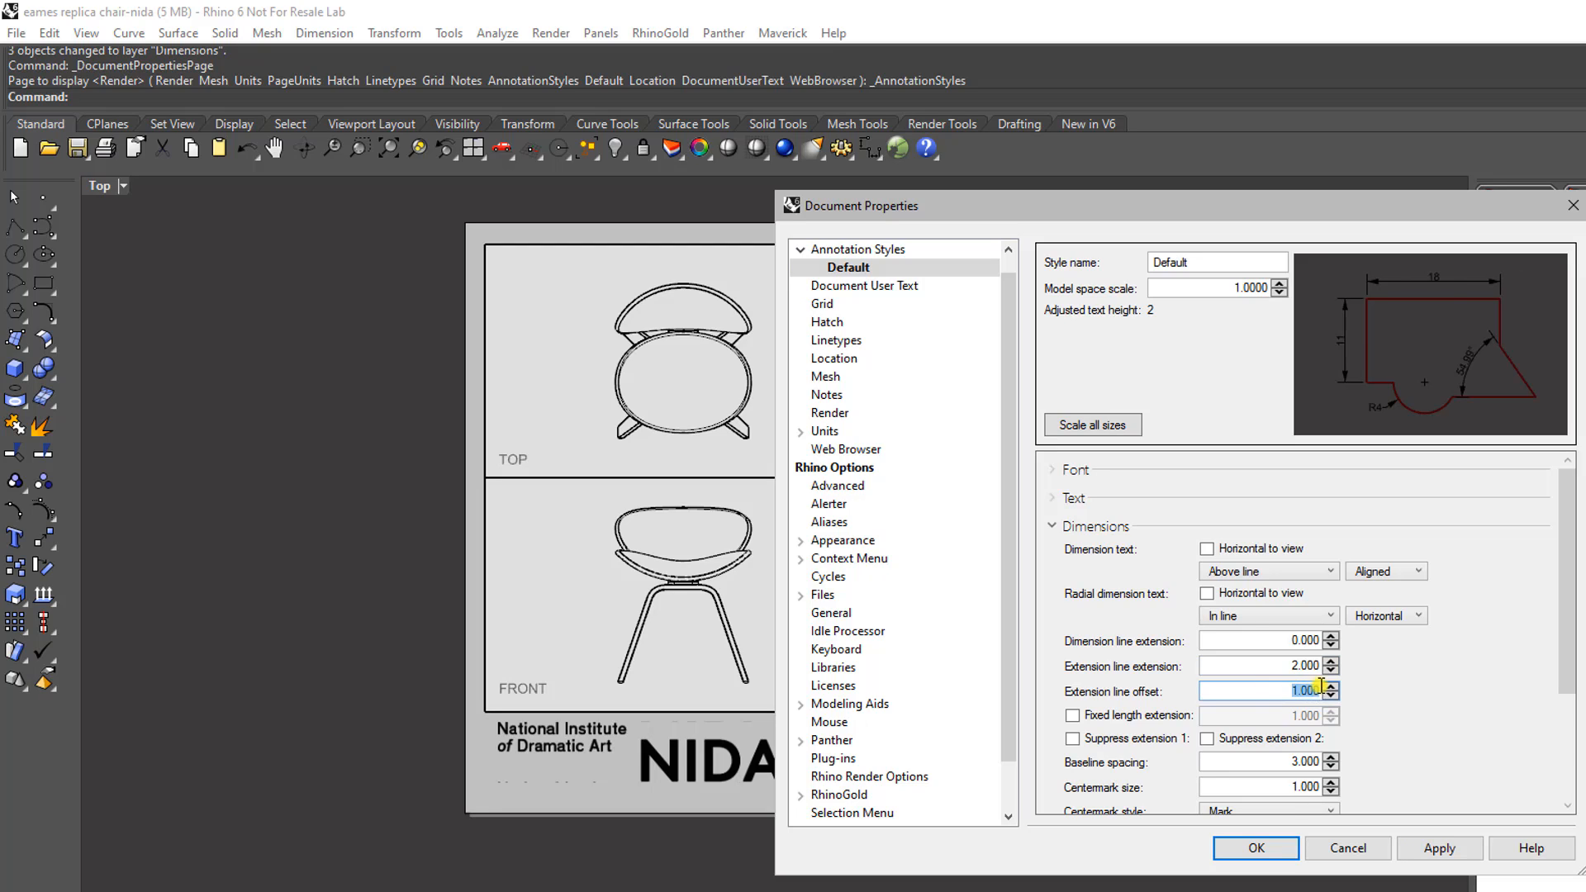
pyautogui.write('2')
# Step: Set the centermark size of the Default annotation style to 2
pyautogui.scroll(-1, 1395, 694)
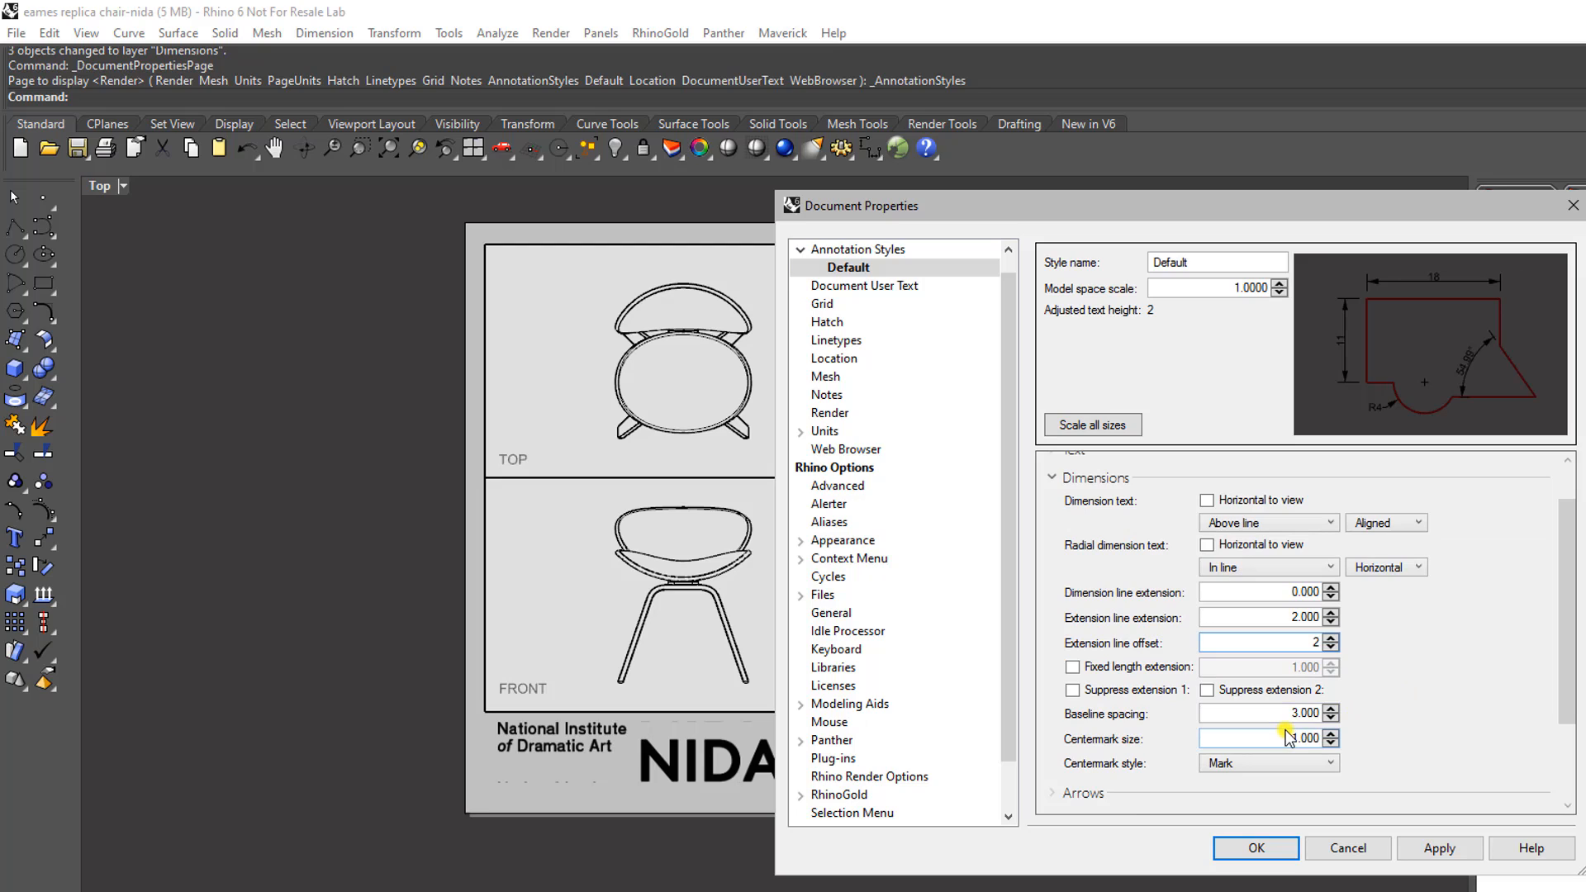
pyautogui.doubleClick(1310, 737)
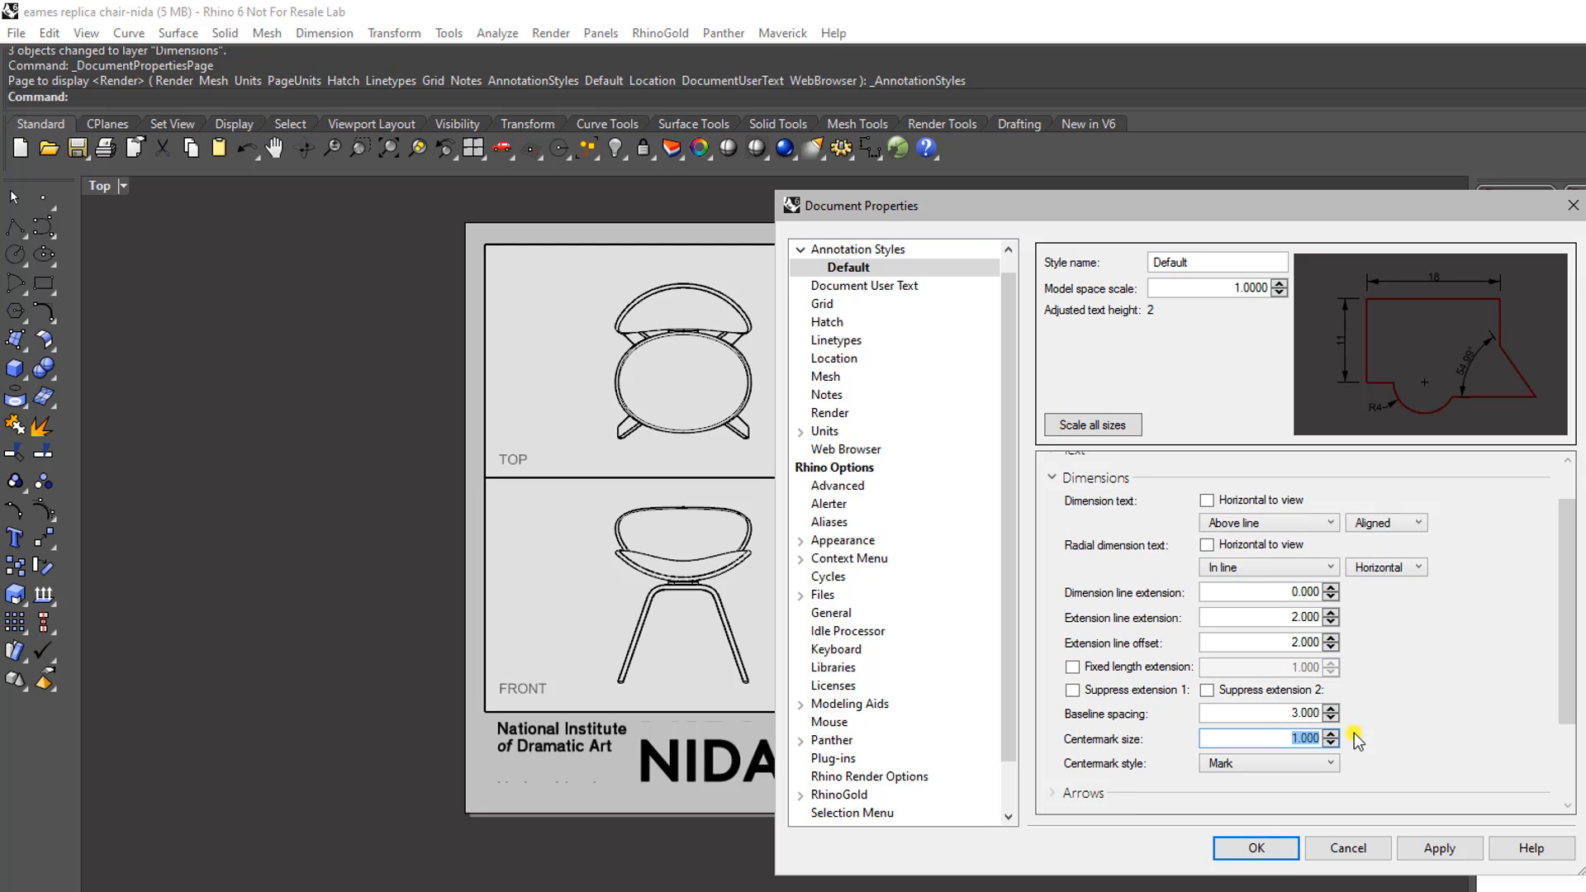
pyautogui.write('2')
pyautogui.click(1053, 479)
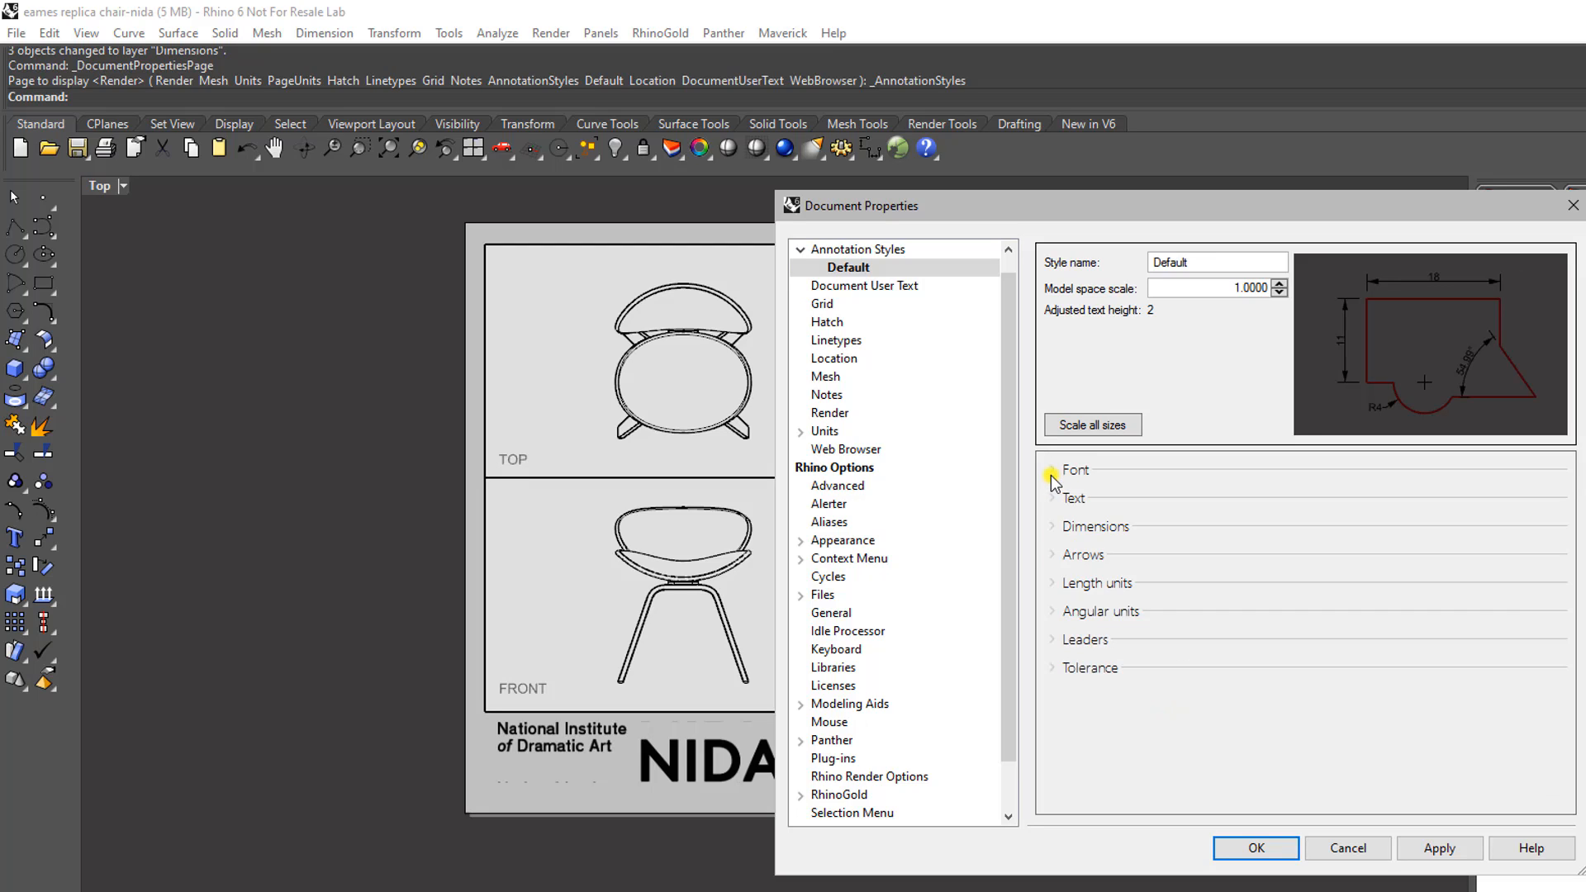
# Step: Examine the Default style's arrowhead types, arrow and leader arrow sizes, and the linear resolution options for its length units
pyautogui.click(1063, 555)
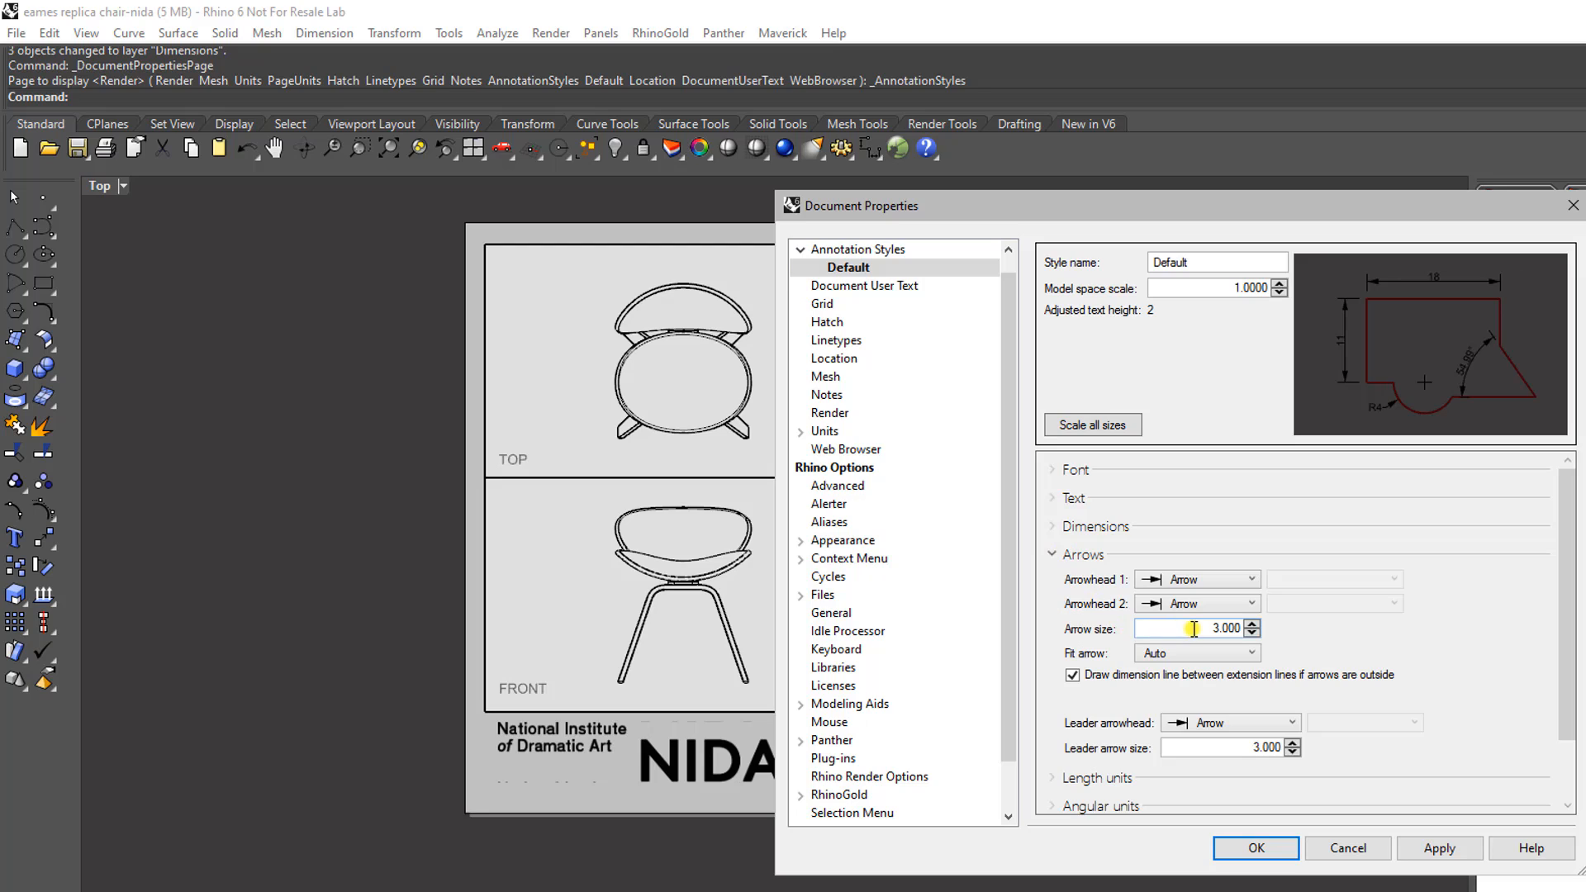
pyautogui.moveTo(1193, 629); pyautogui.dragTo(1263, 629)
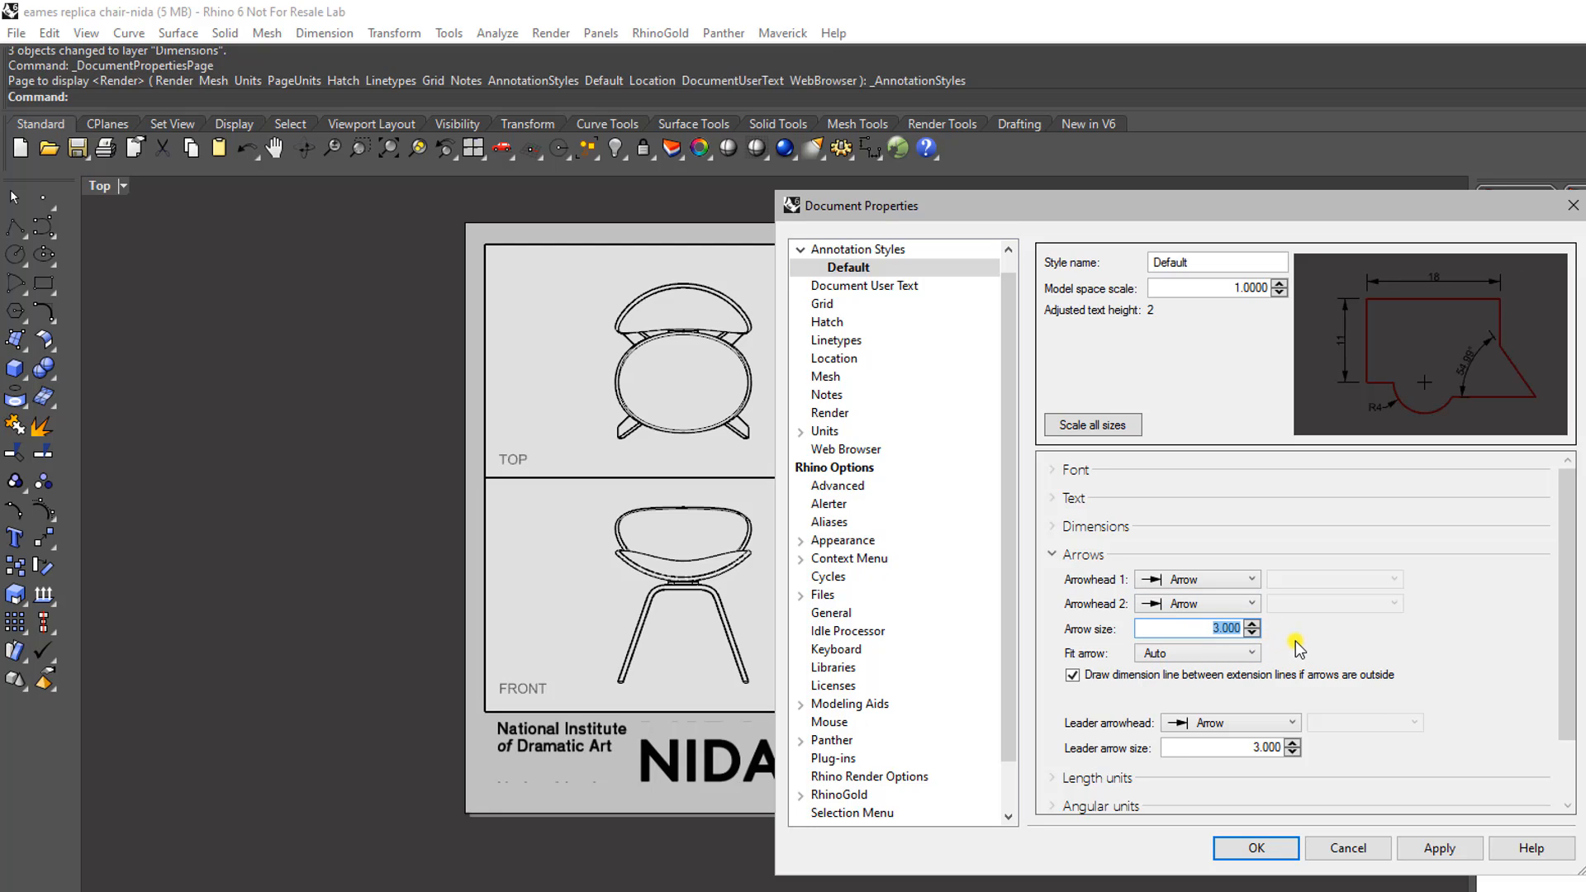
pyautogui.click(1248, 581)
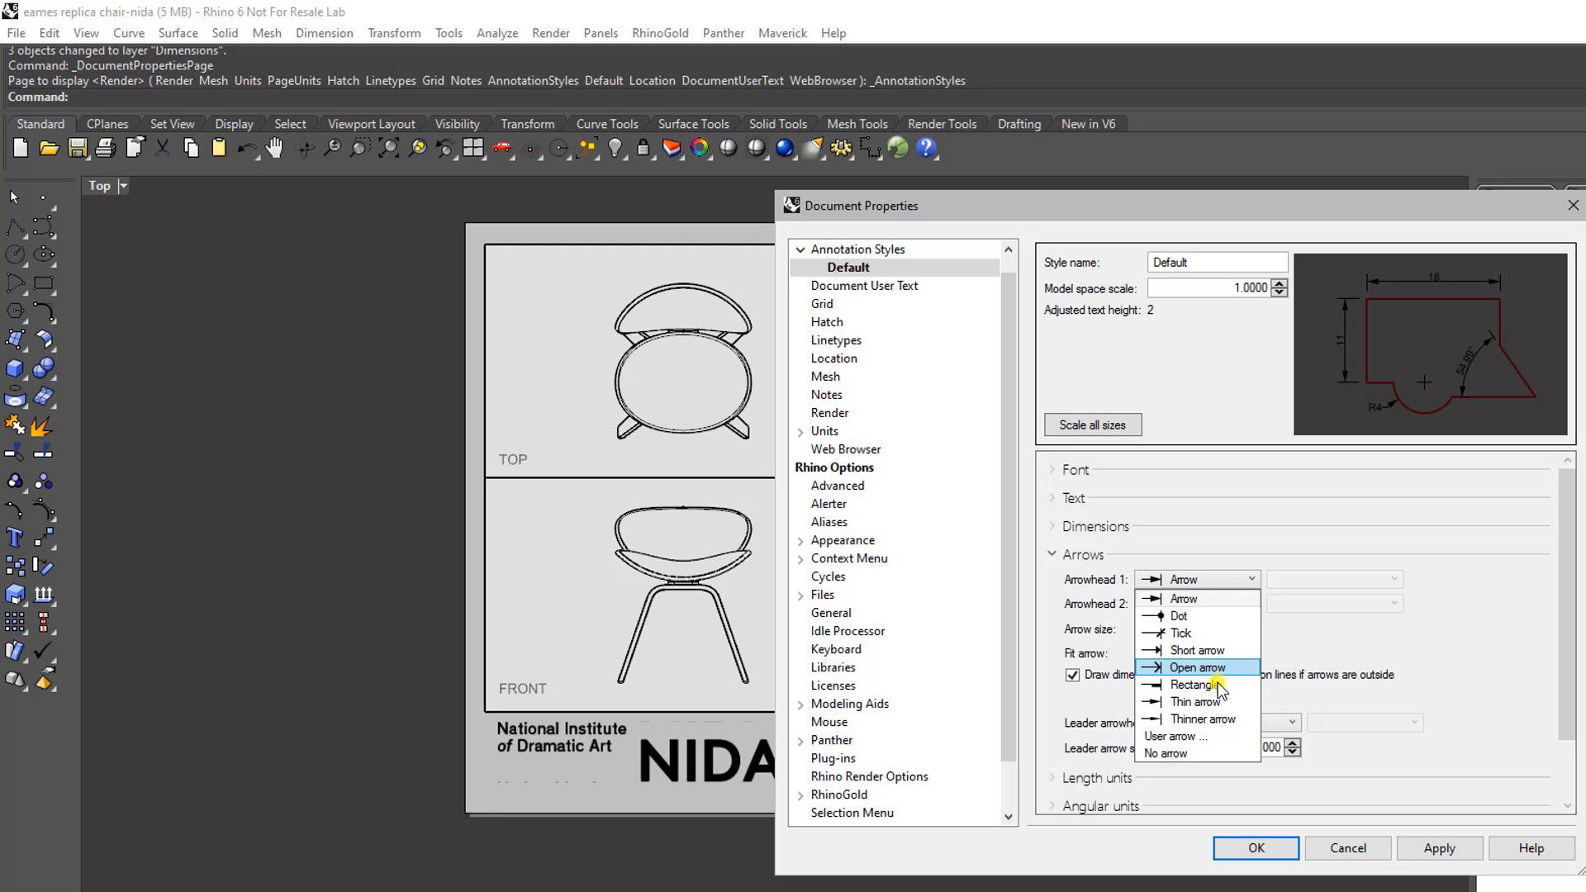
pyautogui.click(1190, 601)
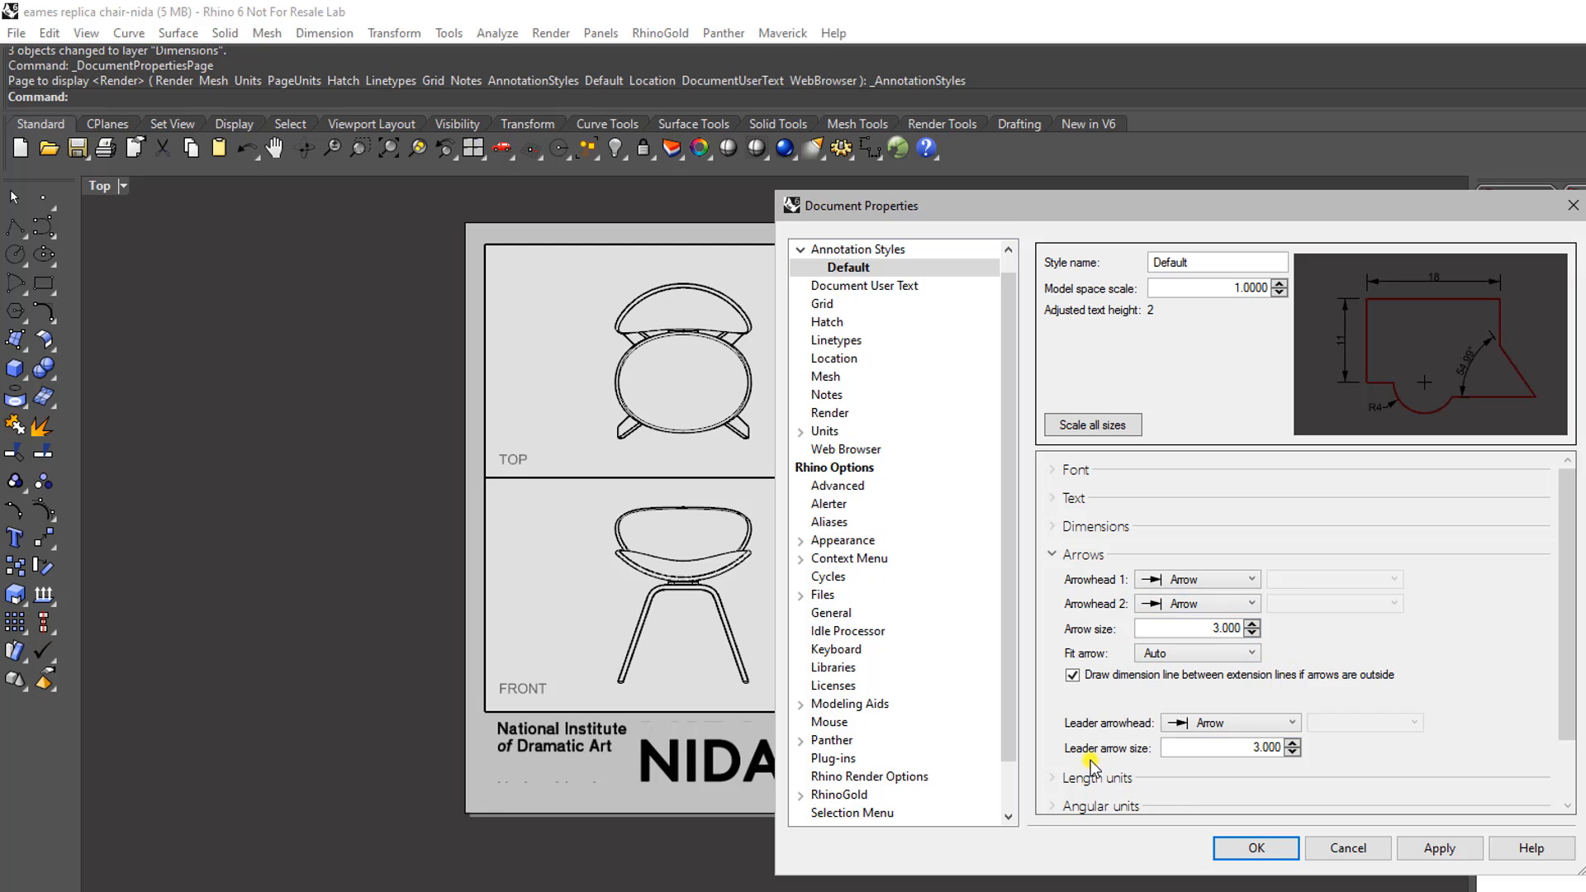
pyautogui.click(1220, 747)
pyautogui.moveTo(1220, 747); pyautogui.dragTo(1286, 748)
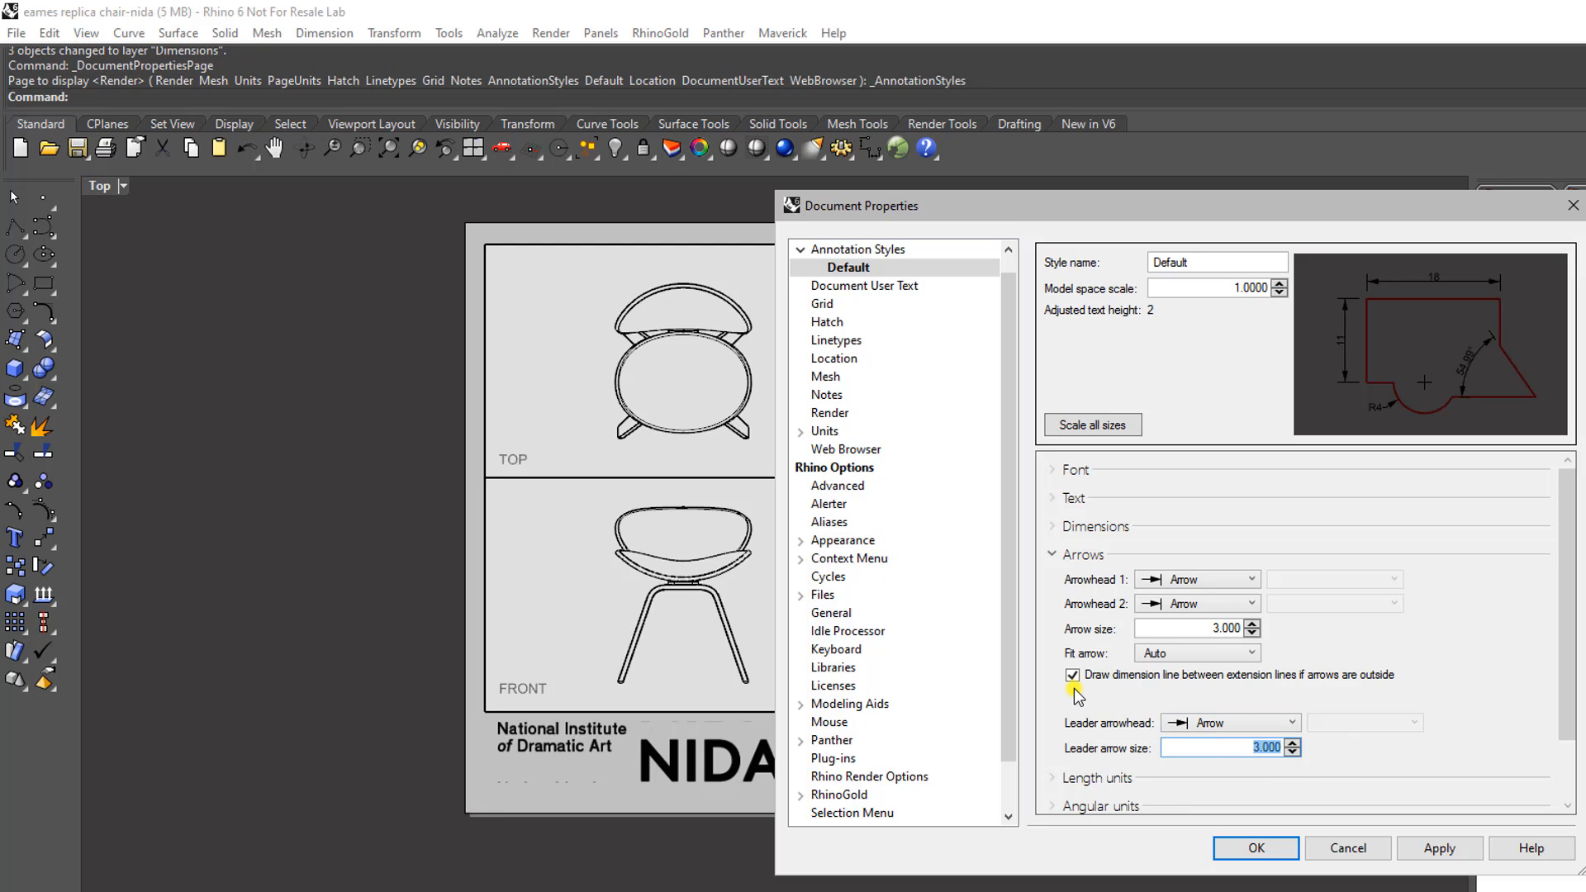
pyautogui.click(1053, 555)
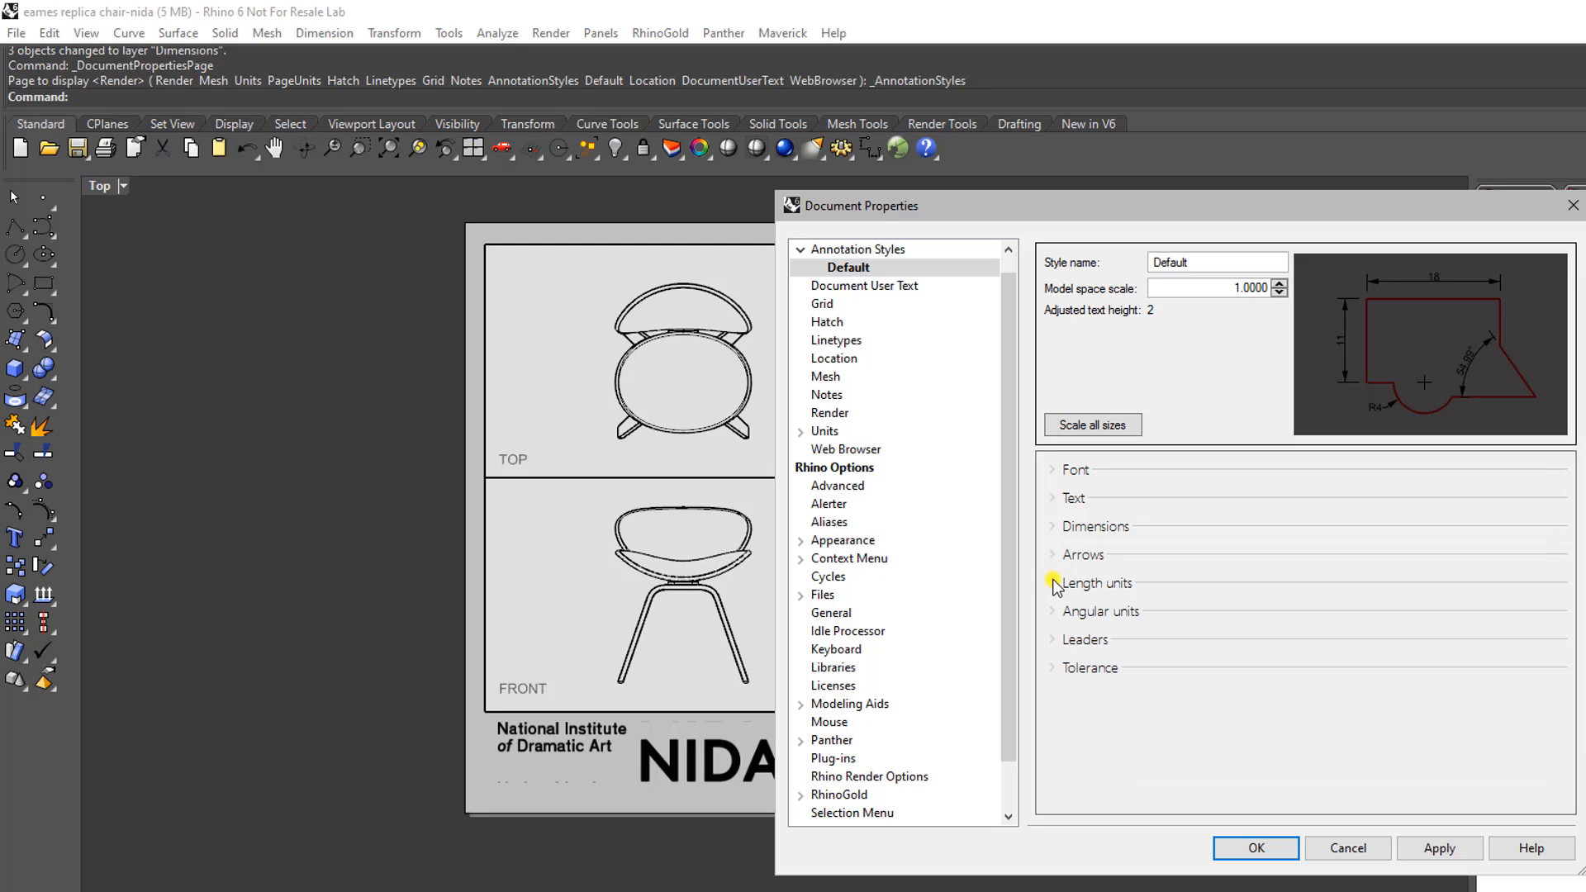
pyautogui.click(1053, 583)
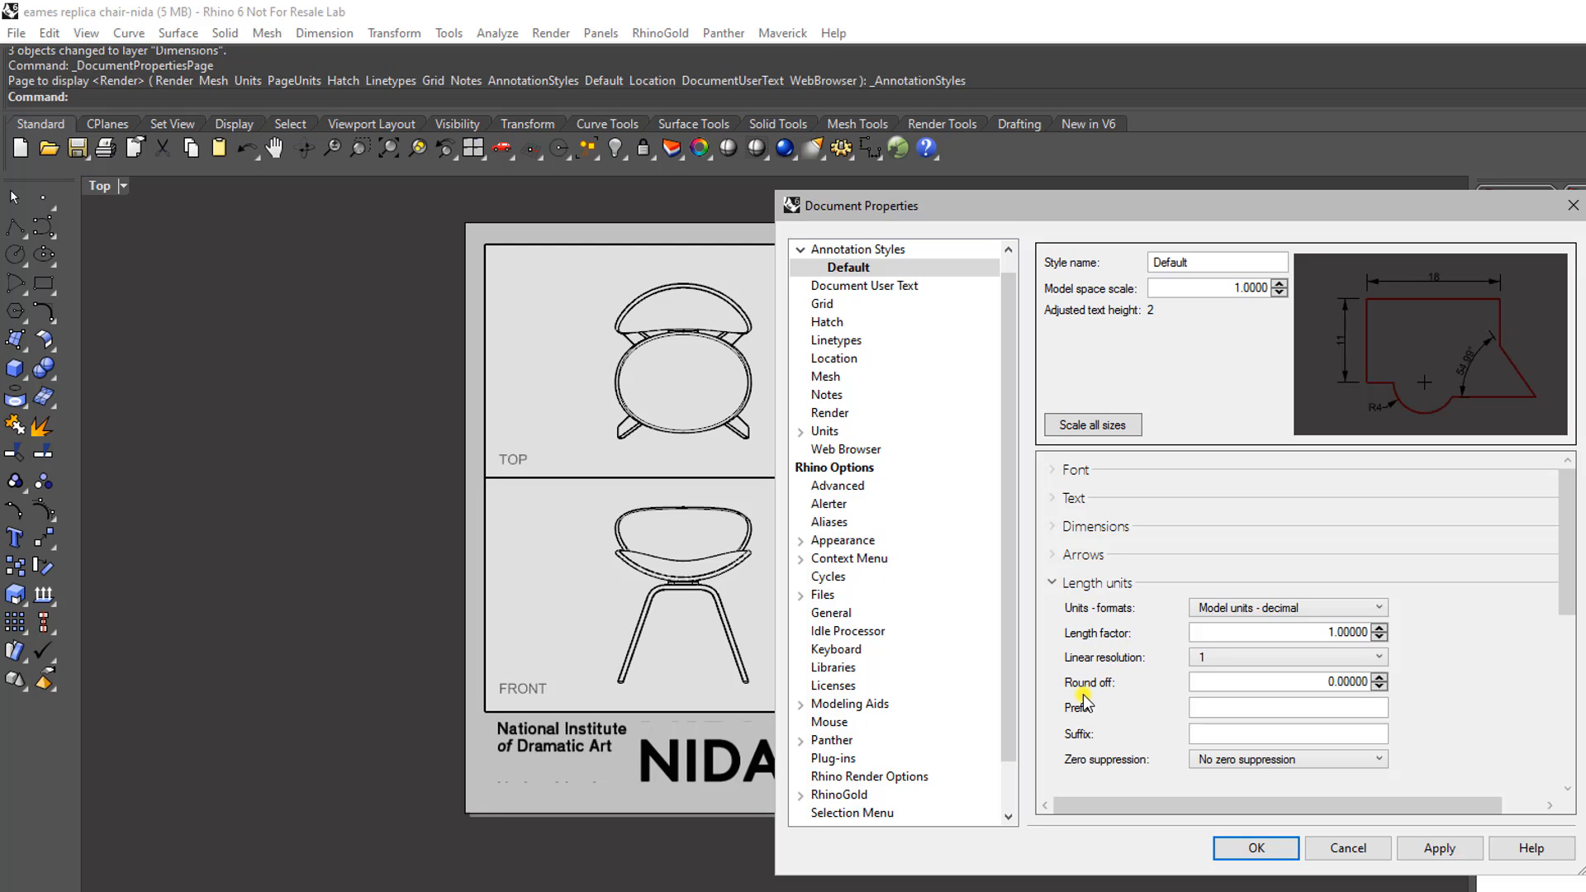
pyautogui.click(1368, 656)
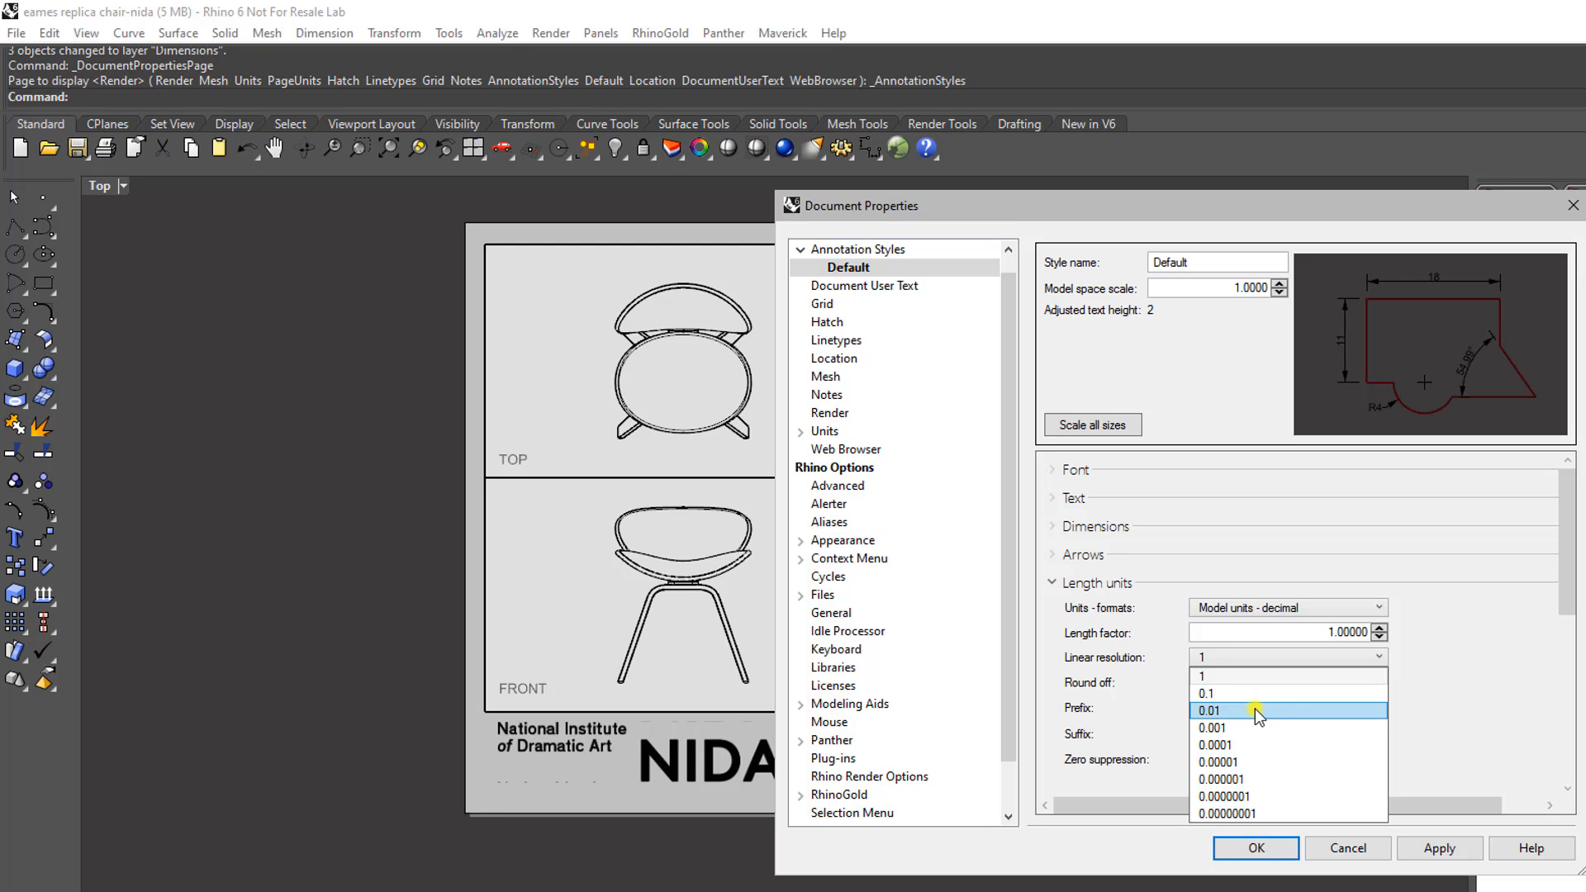
pyautogui.click(1405, 674)
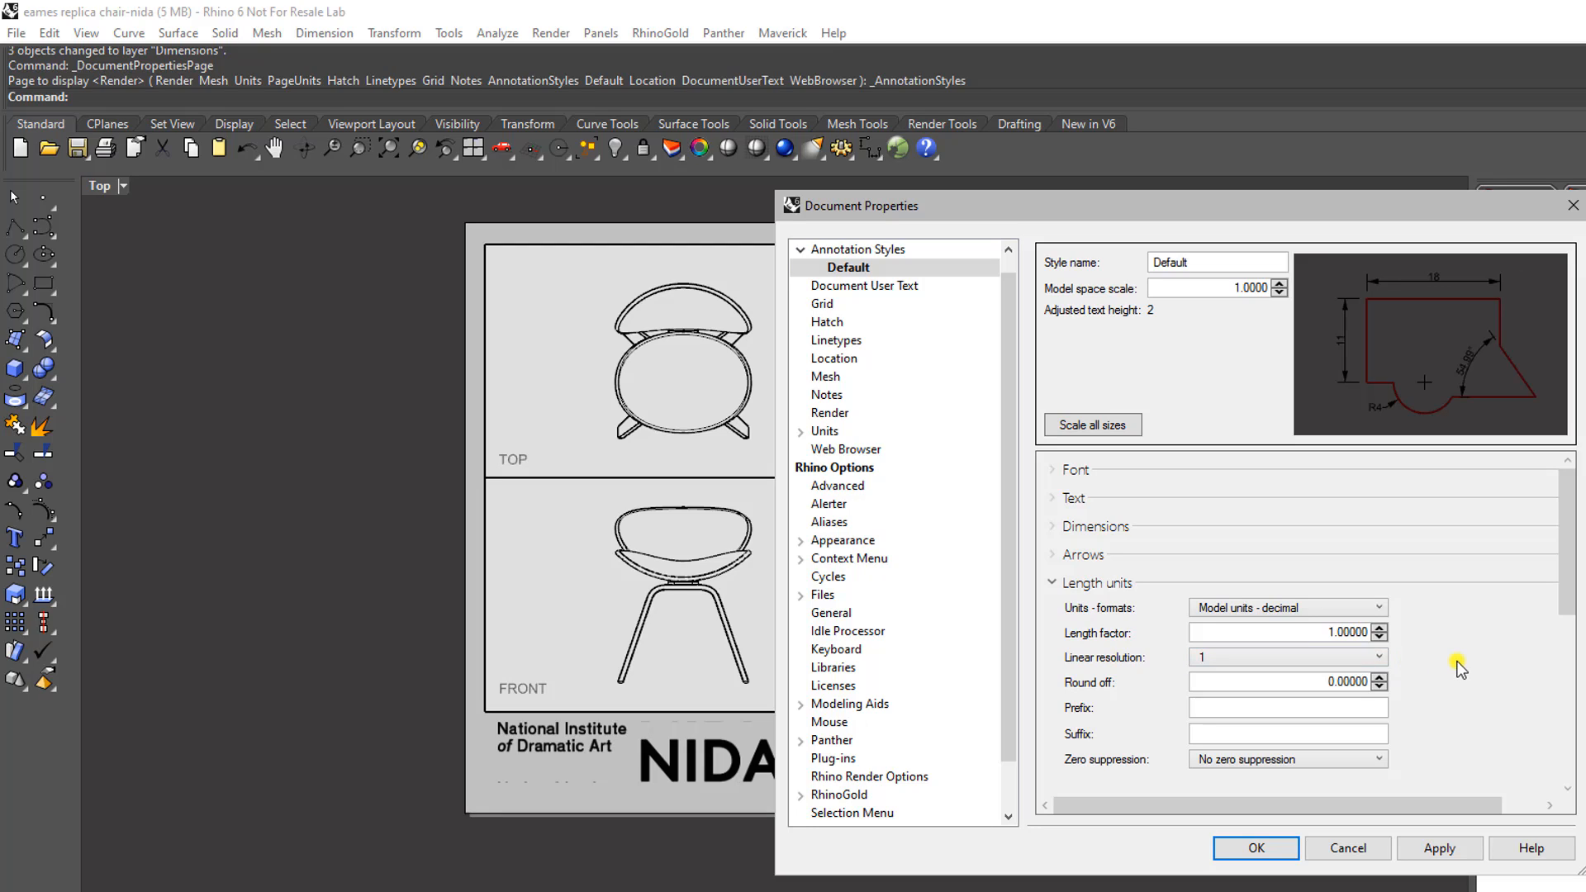
pyautogui.click(1054, 584)
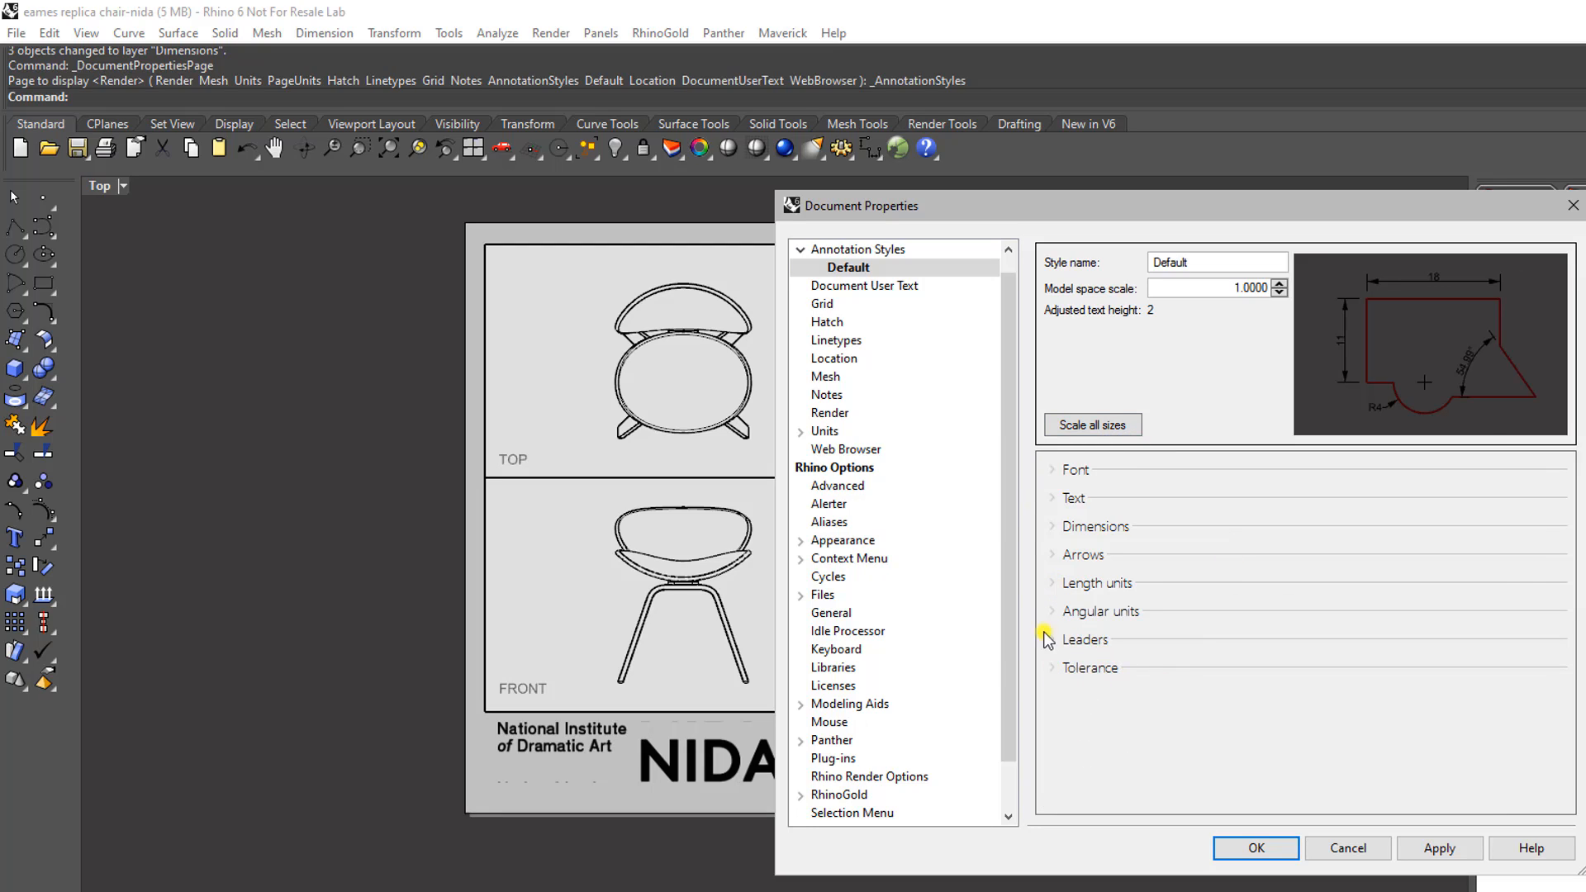
# Step: Apply the changes to the Default annotation style and close the document properties
pyautogui.click(1437, 849)
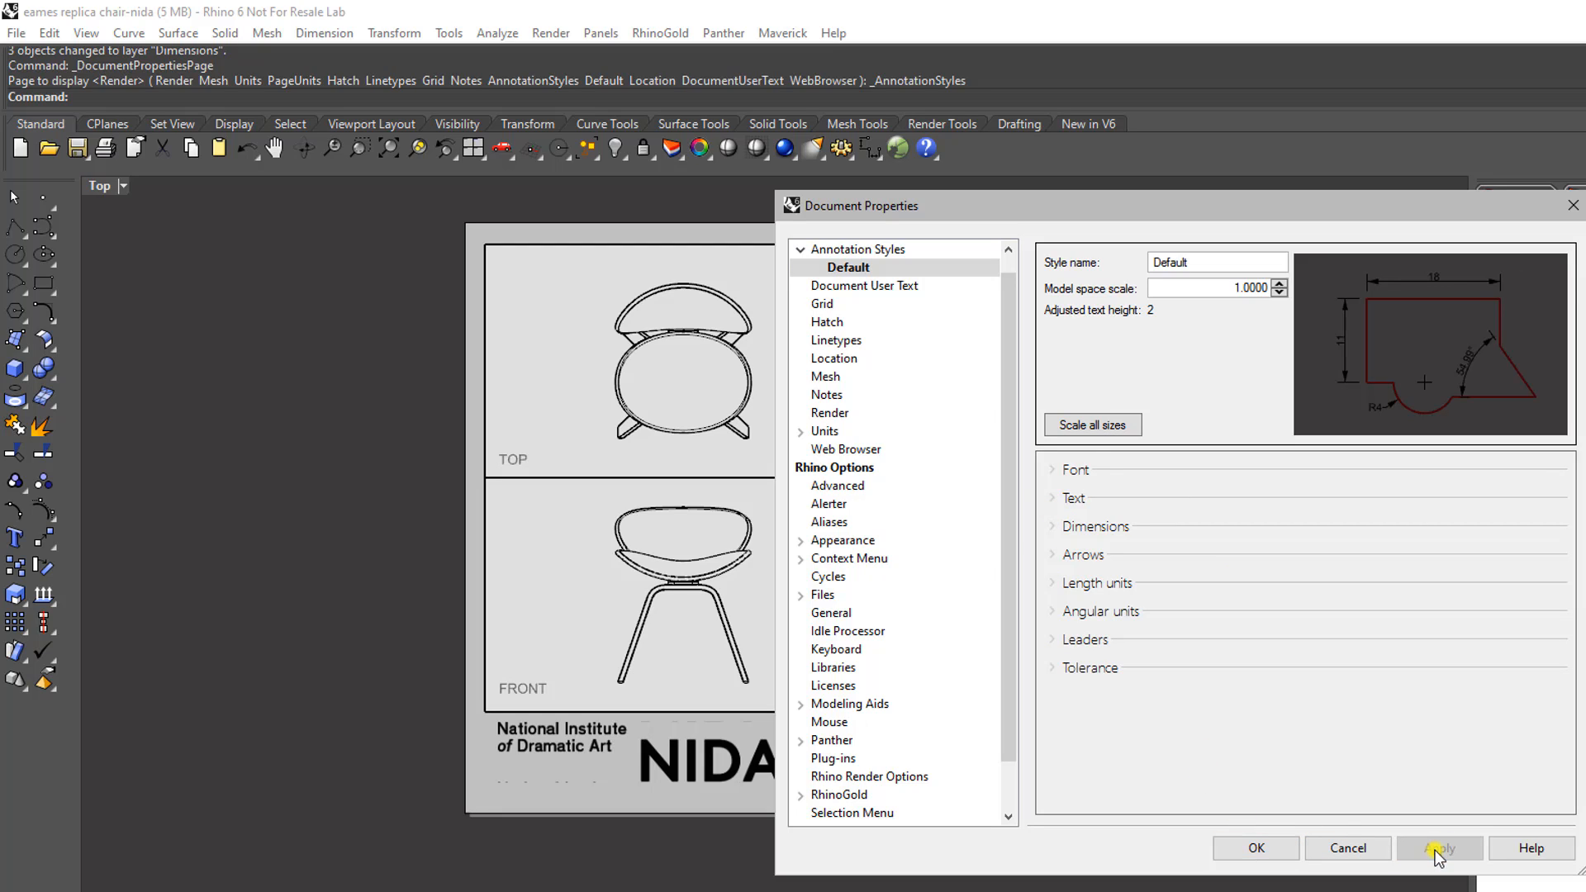
pyautogui.click(1226, 851)
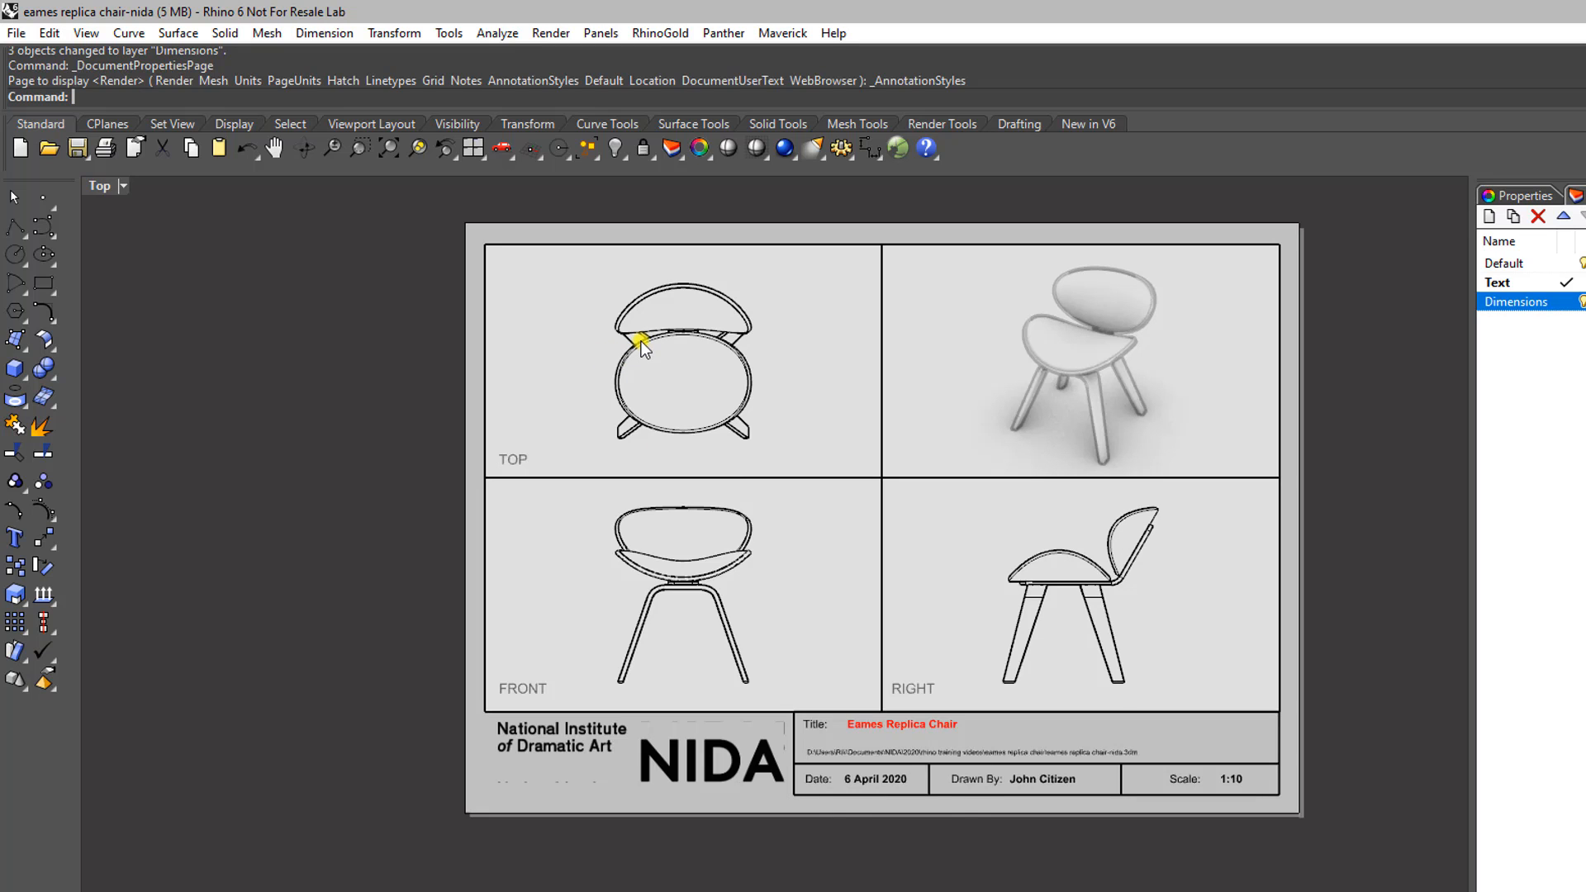
pyautogui.scroll(5, 640, 343)
pyautogui.scroll(2, 640, 343)
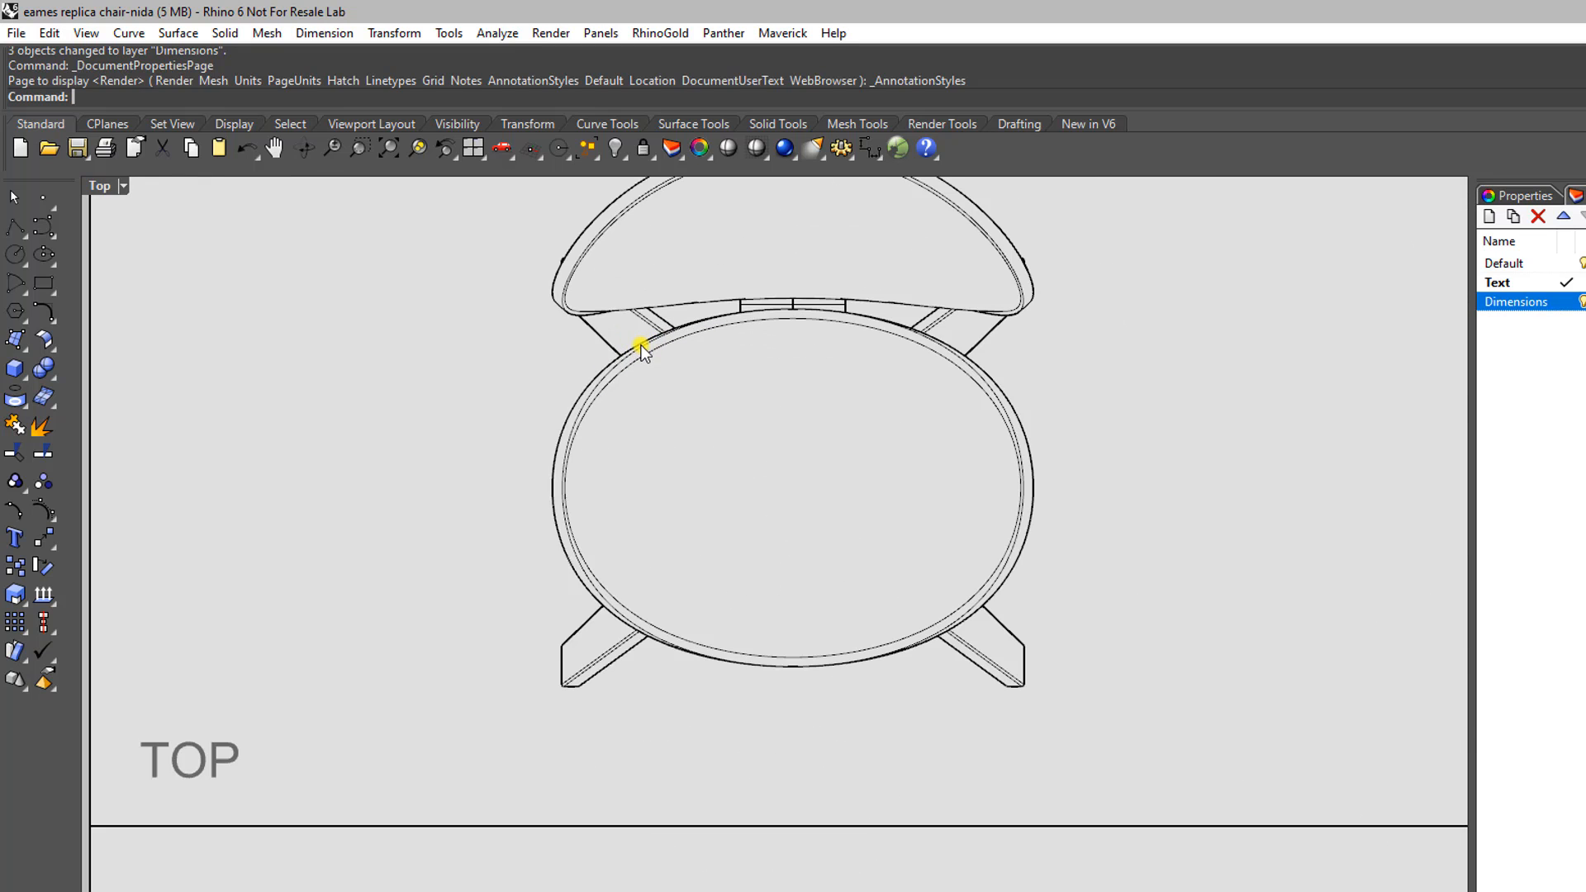
# Step: Activate the Top detail view of the chair on the layout sheet for editing
pyautogui.moveTo(642, 347); pyautogui.dragTo(664, 399, button='right')
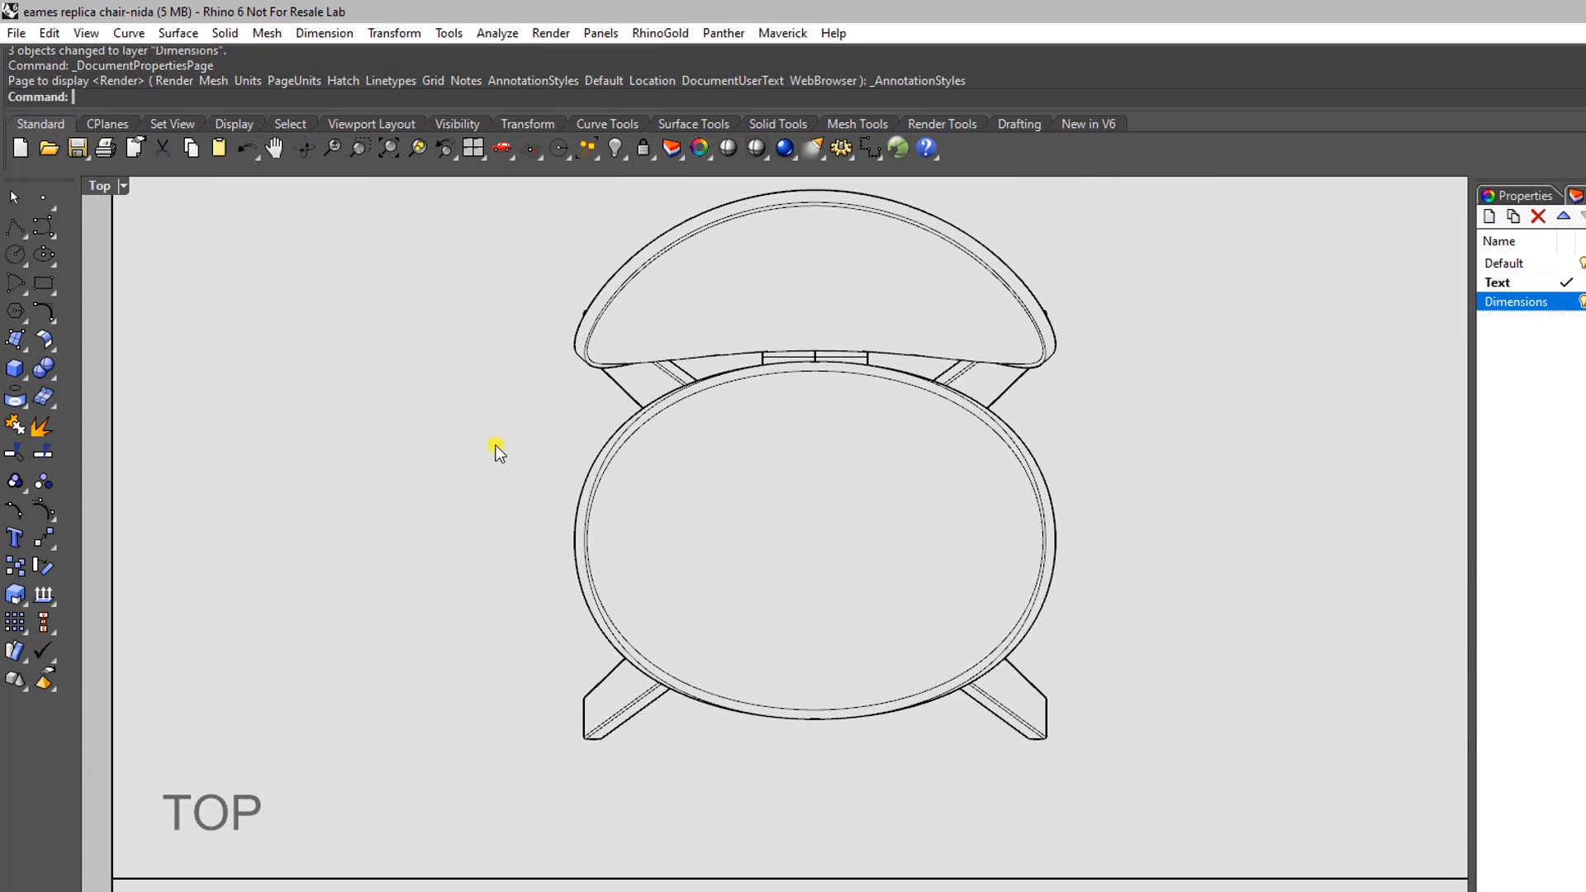
pyautogui.scroll(-3, 507, 467)
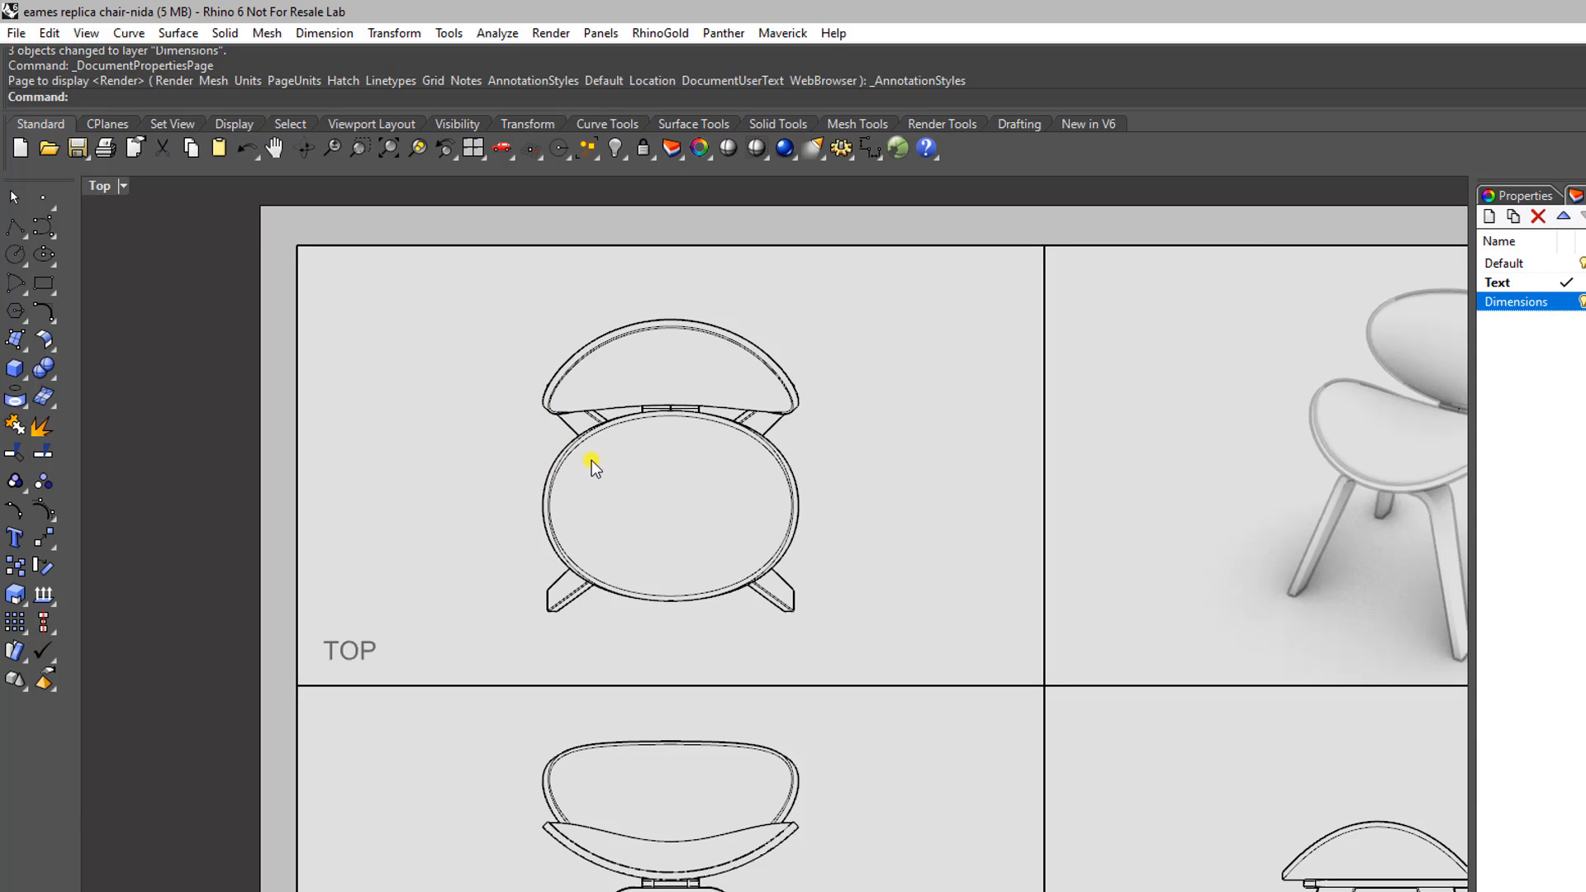
pyautogui.scroll(4, 494, 495)
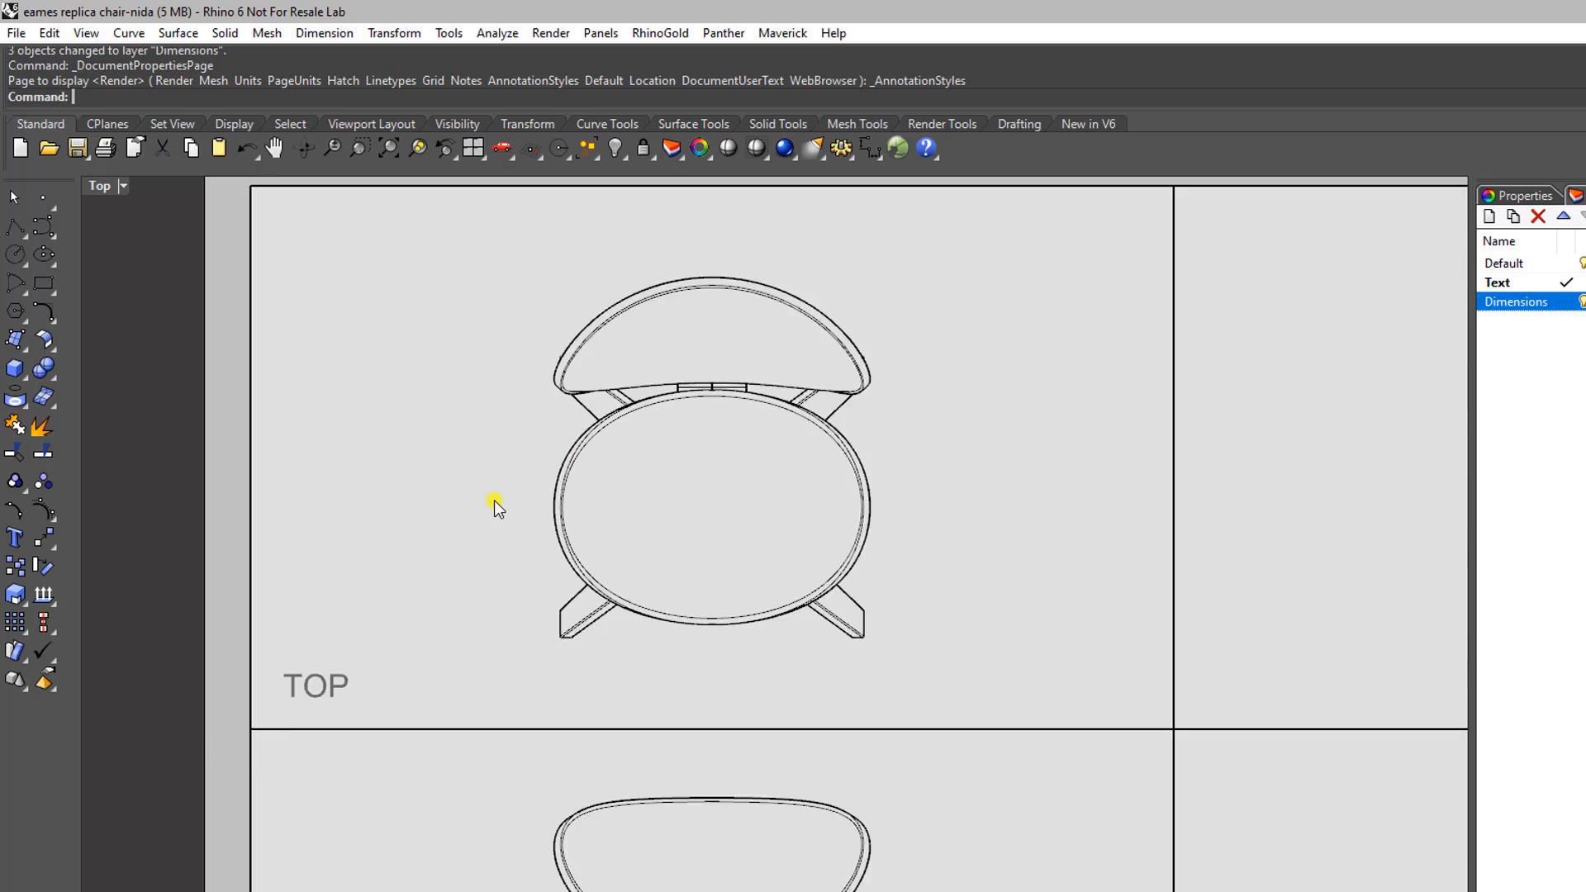
pyautogui.doubleClick(495, 490)
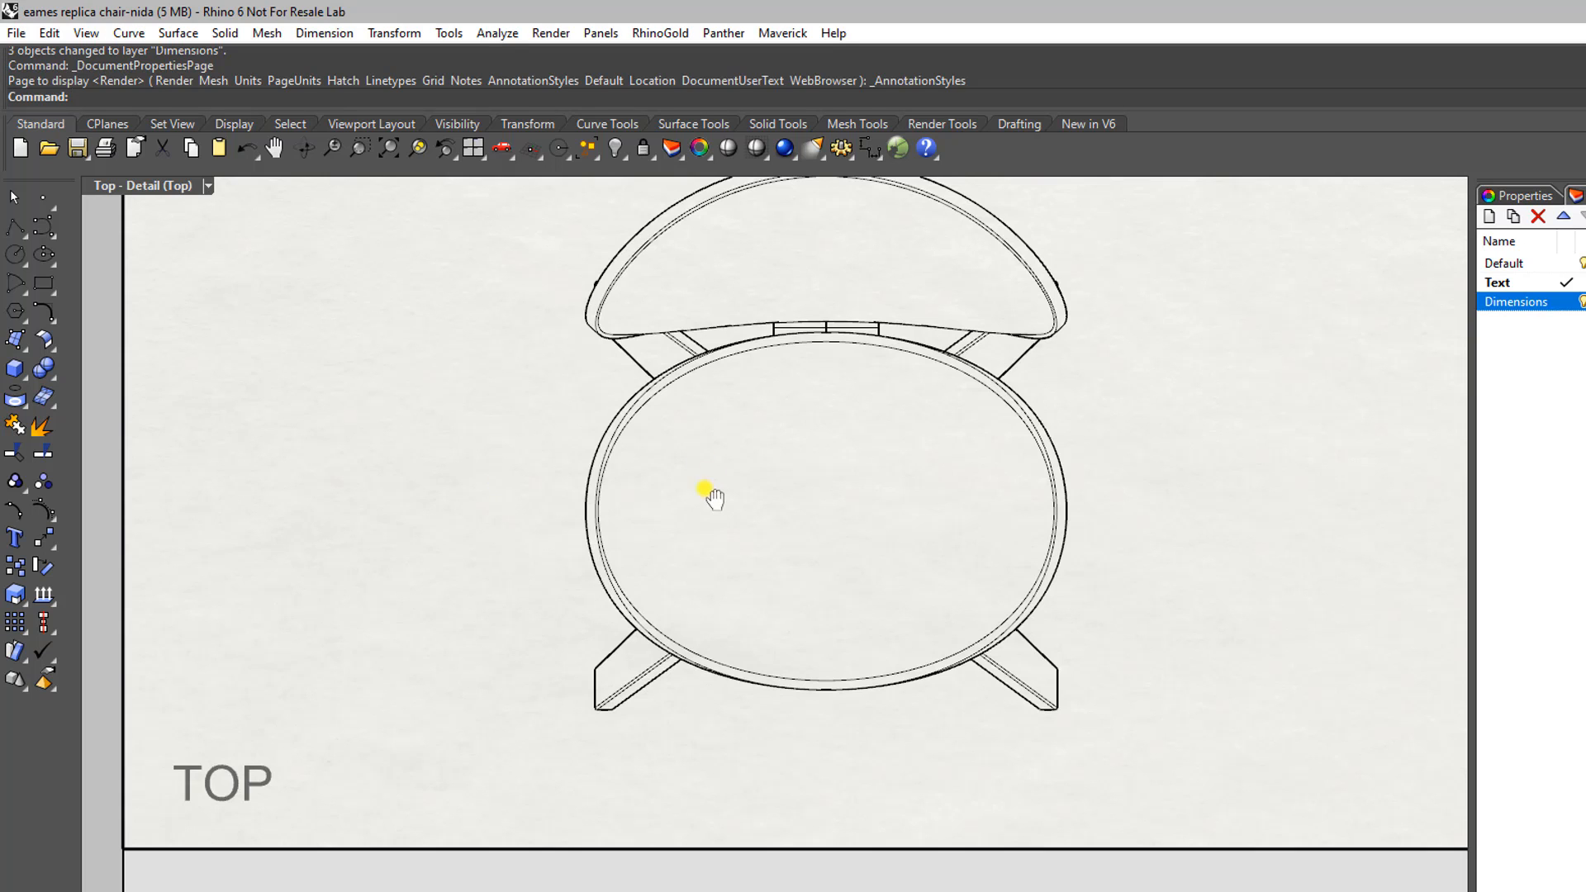
pyautogui.moveTo(709, 496); pyautogui.dragTo(649, 555, button='right')
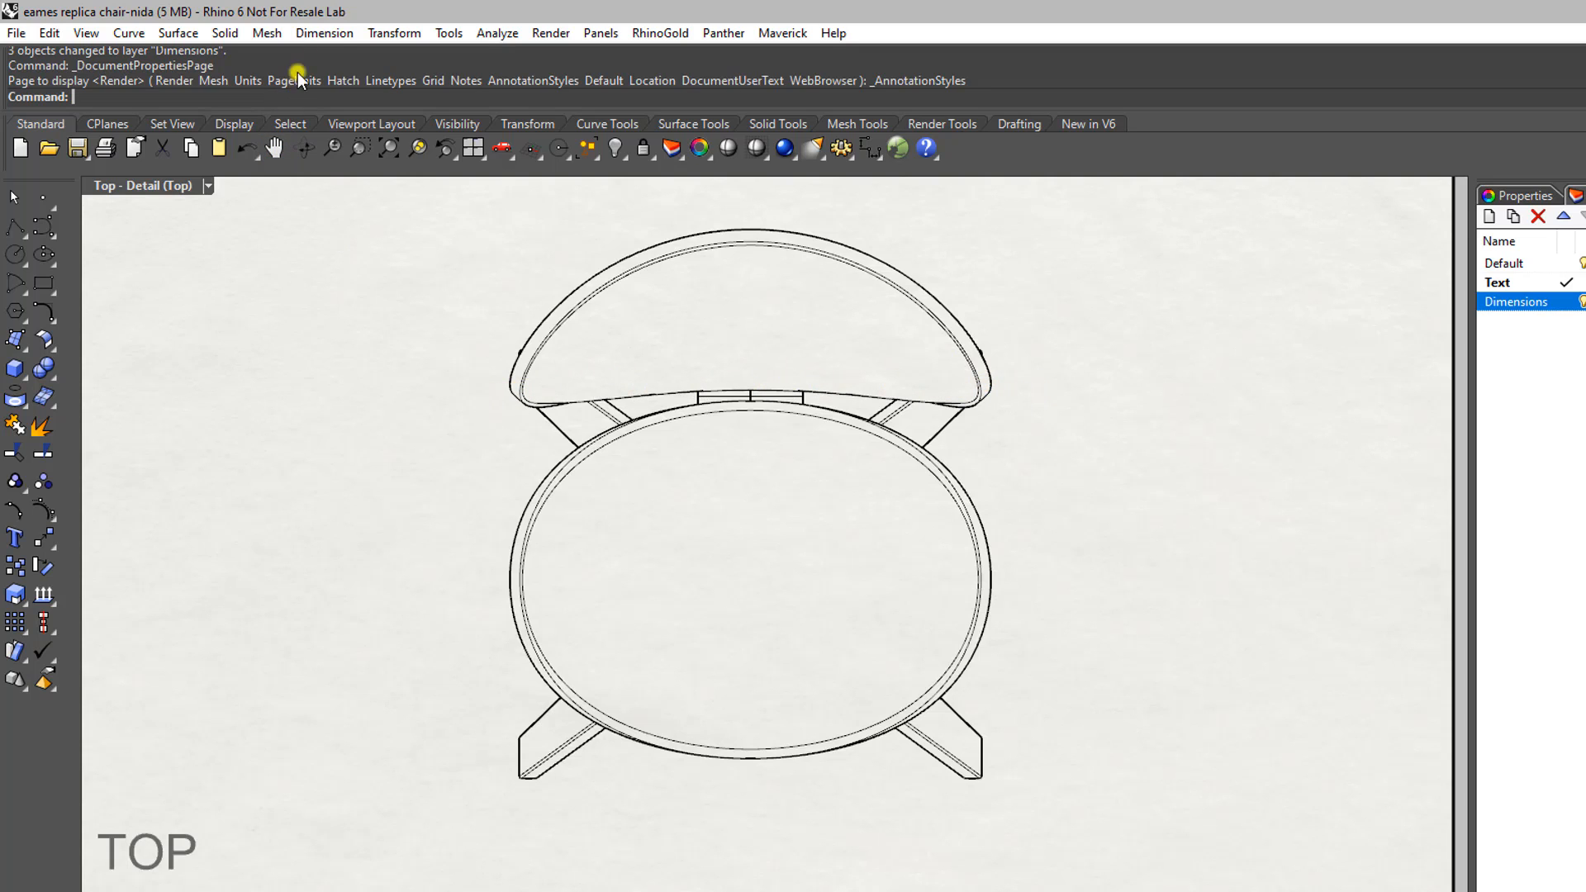
# Step: Add a linear dimension across the backrest's full width between its outermost side points, with the dimension line above the chair
pyautogui.click(314, 33)
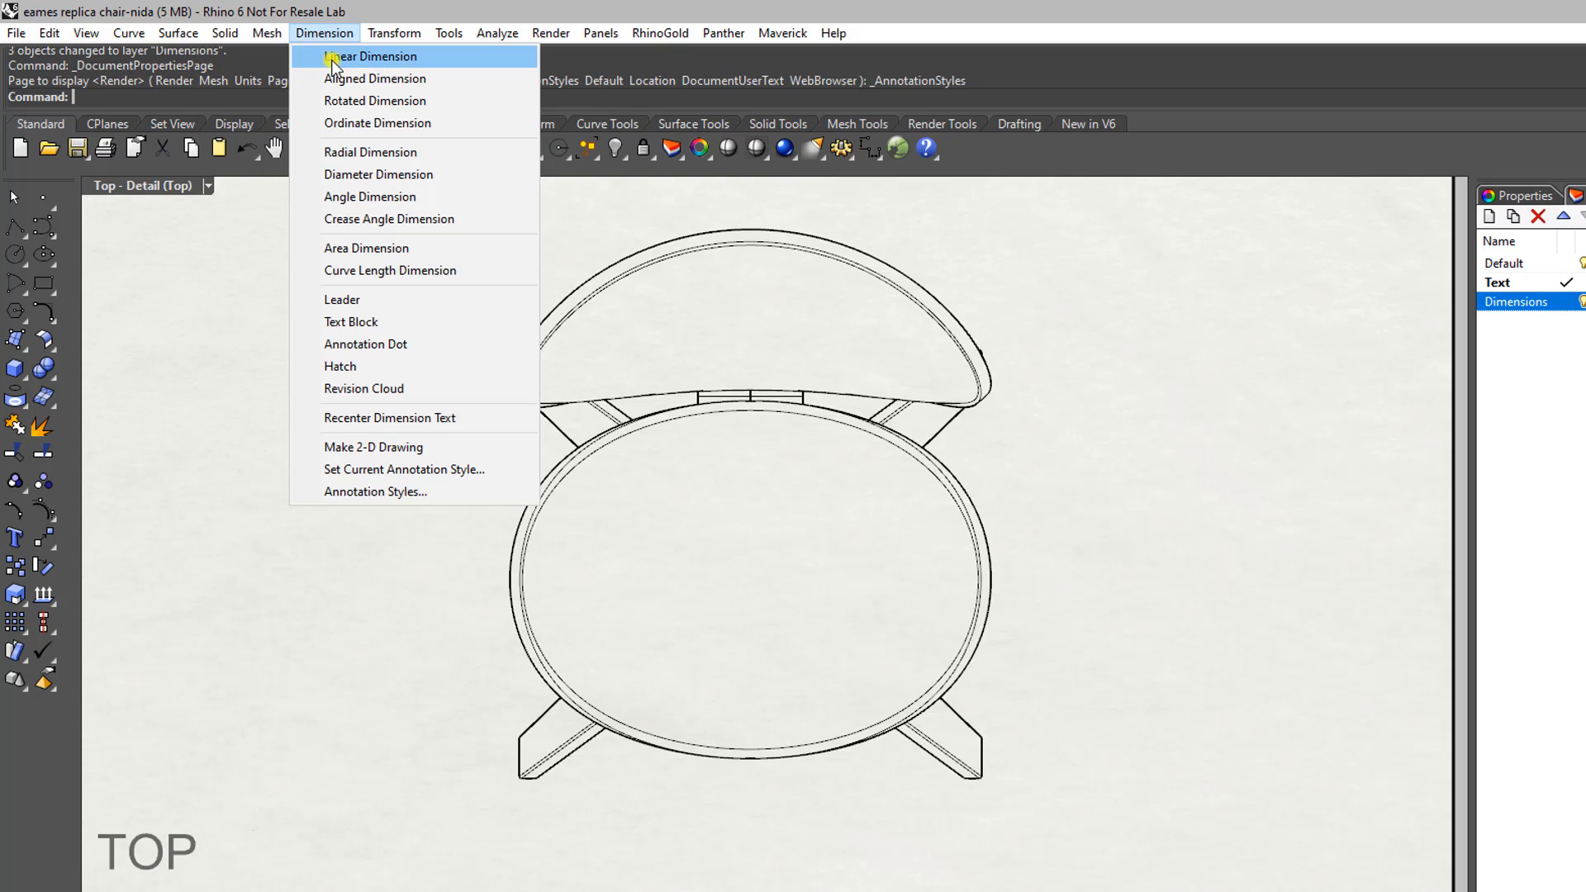
pyautogui.click(479, 55)
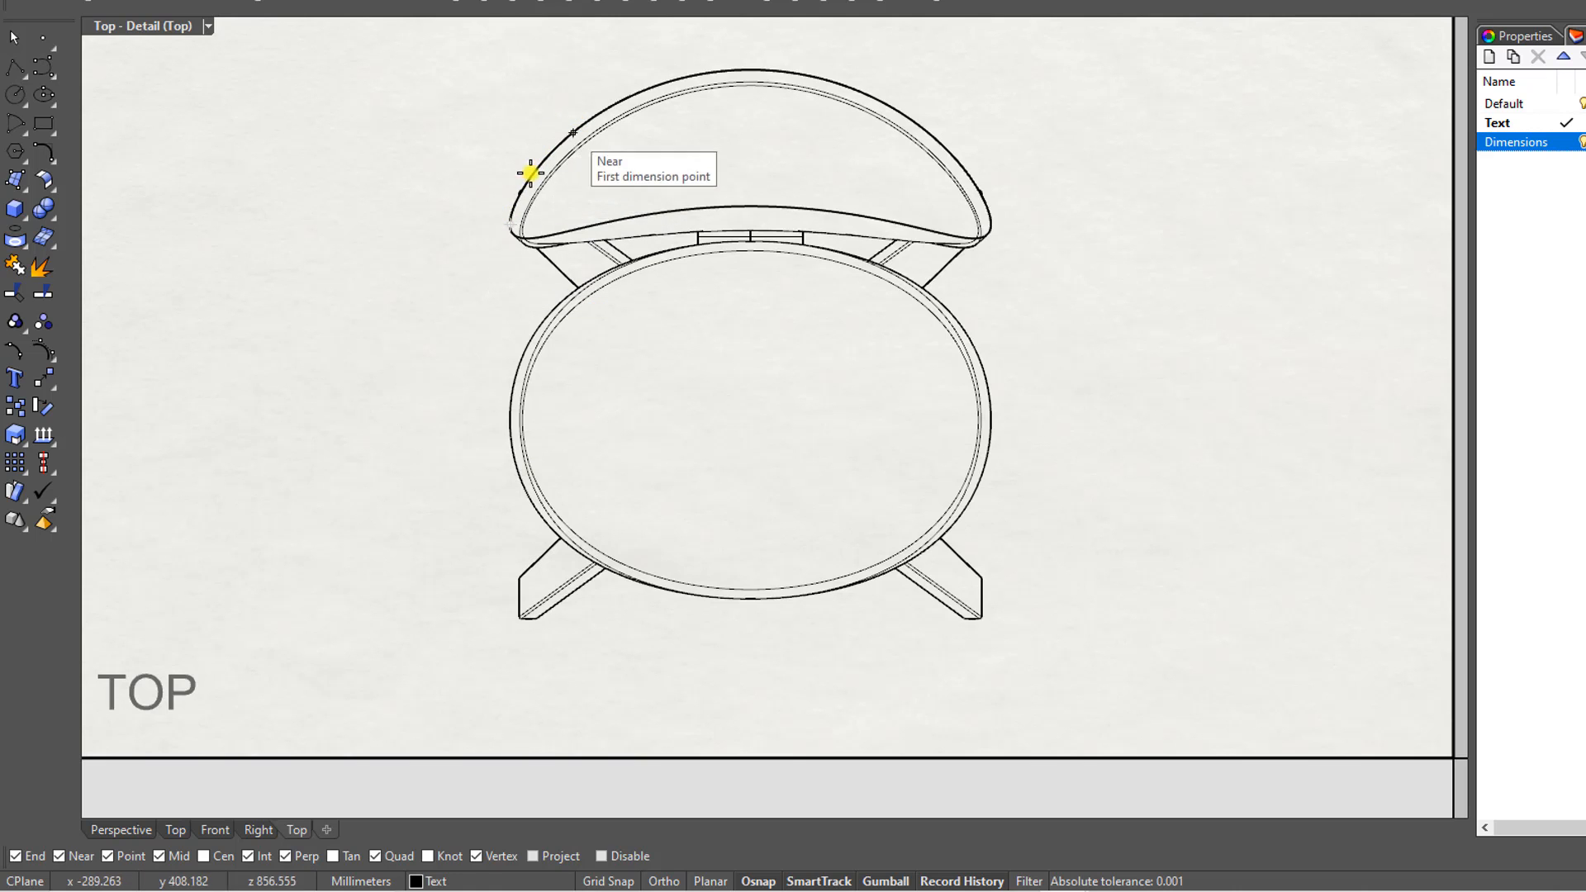
pyautogui.scroll(3, 517, 208)
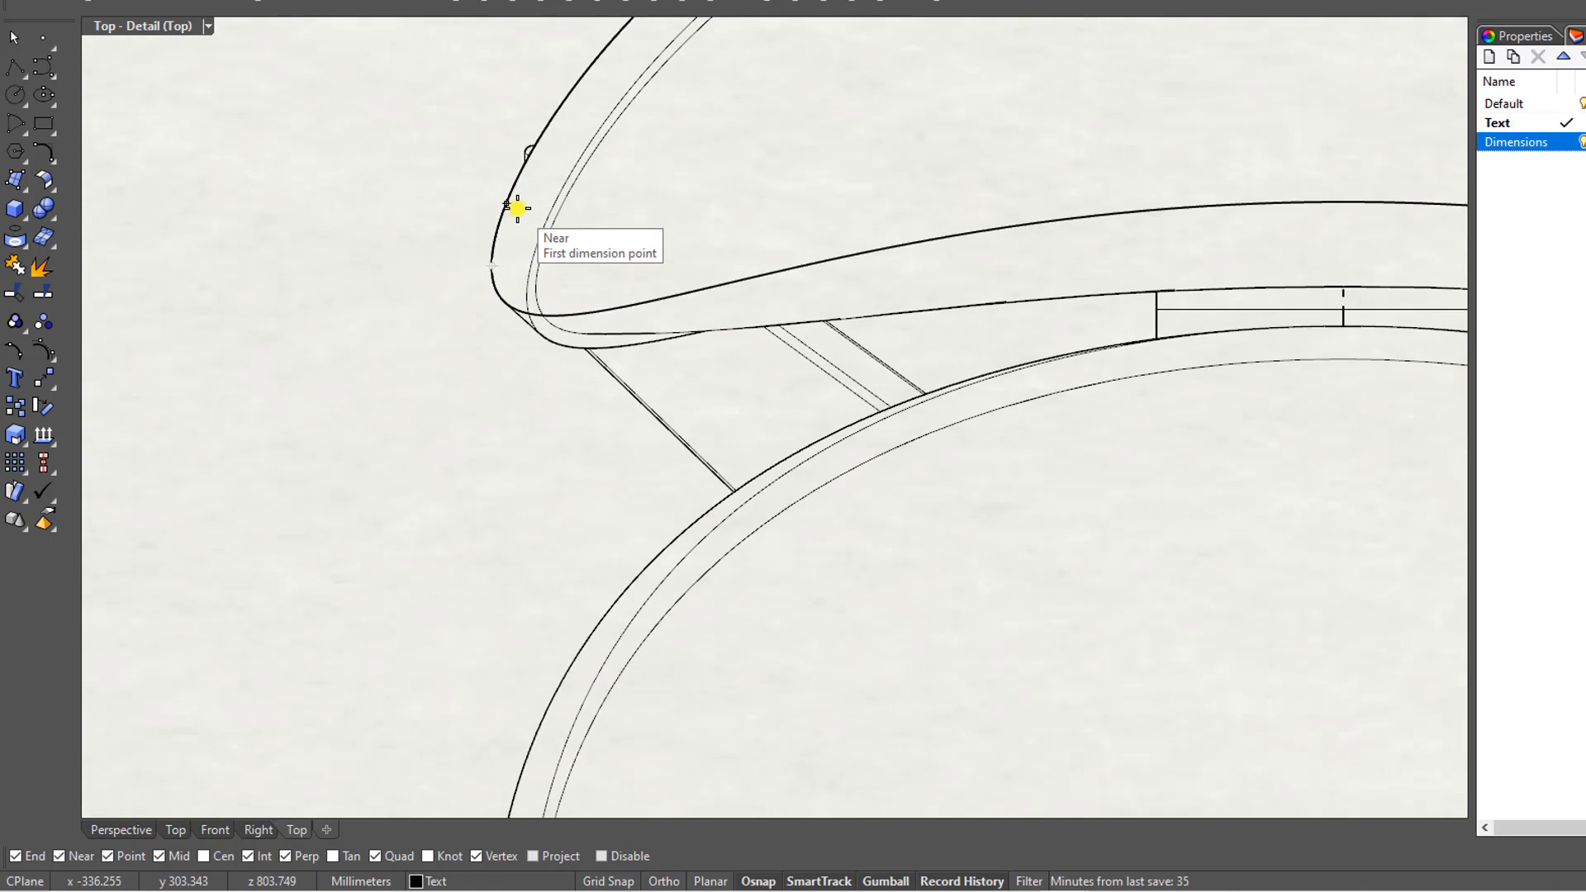
pyautogui.scroll(2, 463, 301)
pyautogui.scroll(2, 464, 300)
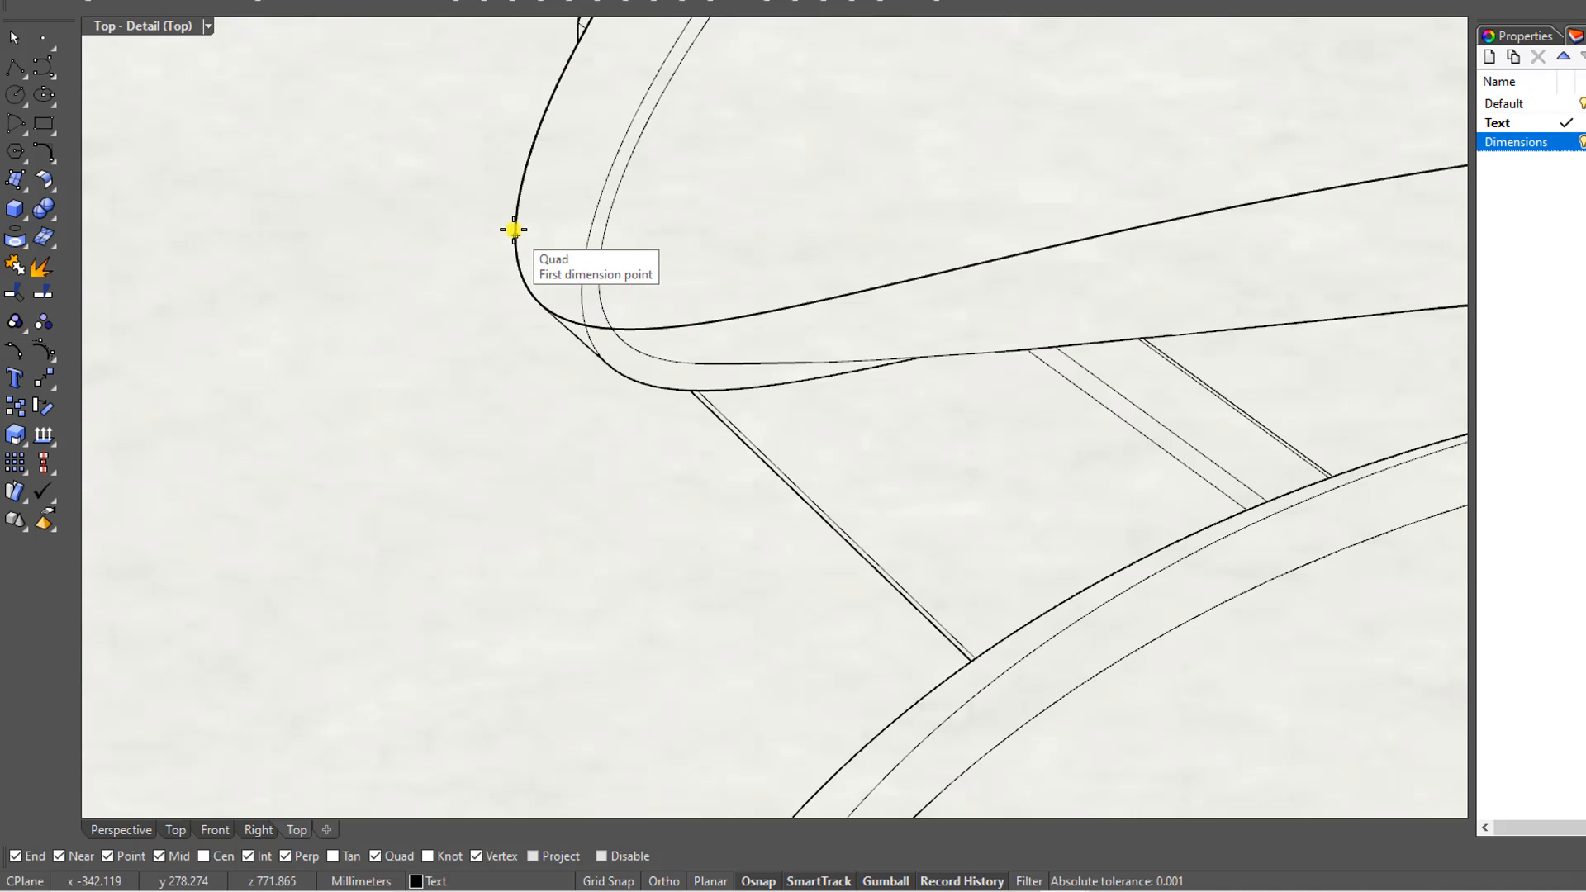
pyautogui.click(512, 232)
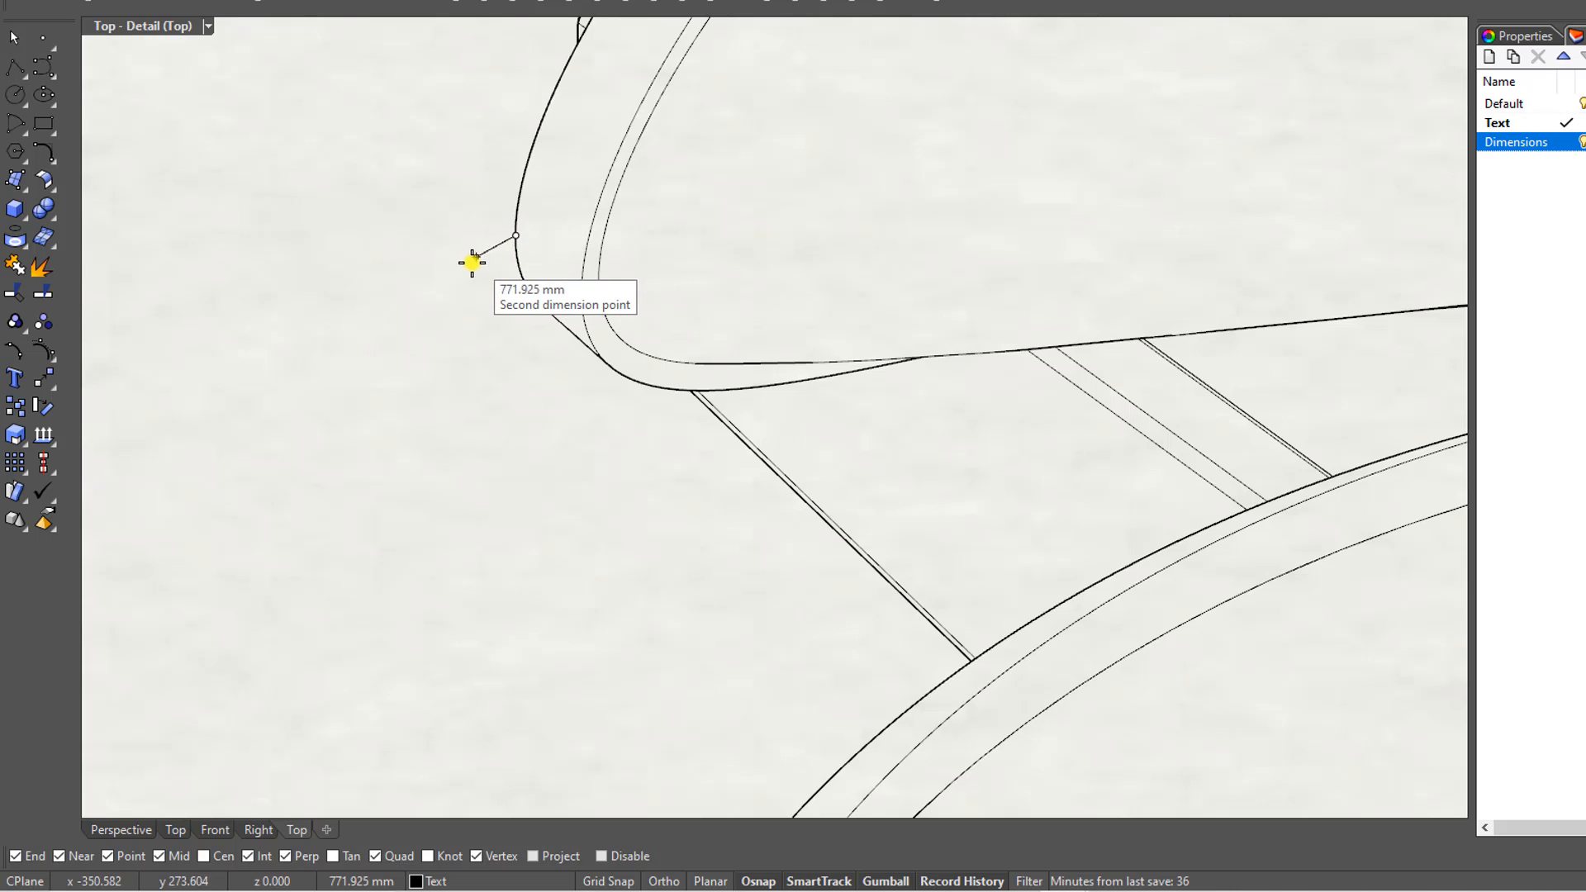
pyautogui.scroll(-5, 439, 273)
pyautogui.scroll(-2, 434, 279)
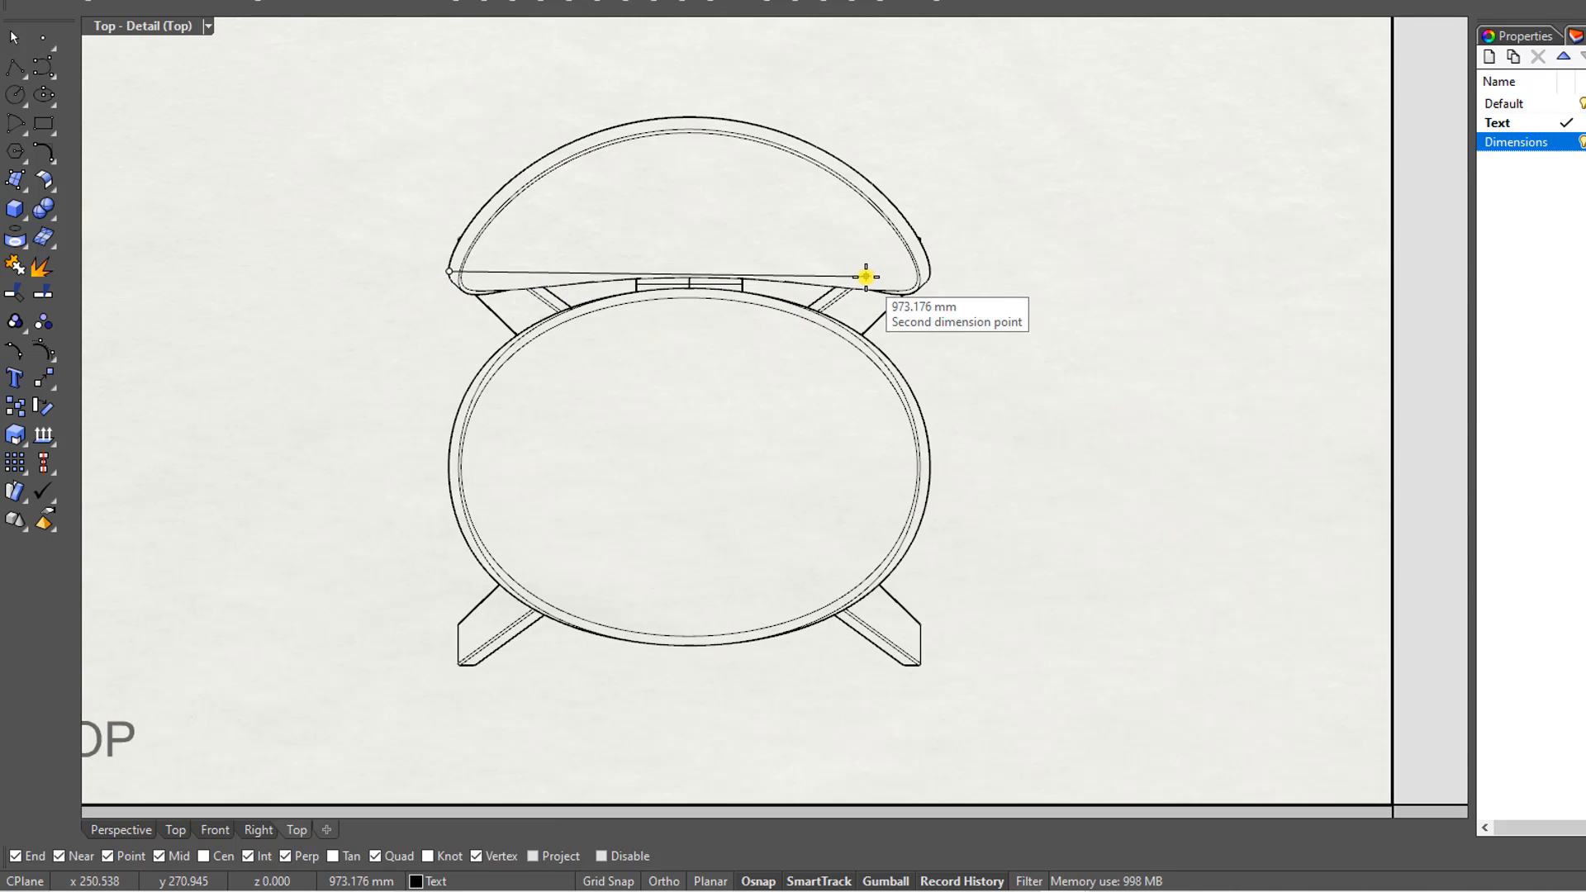
pyautogui.press('shift')
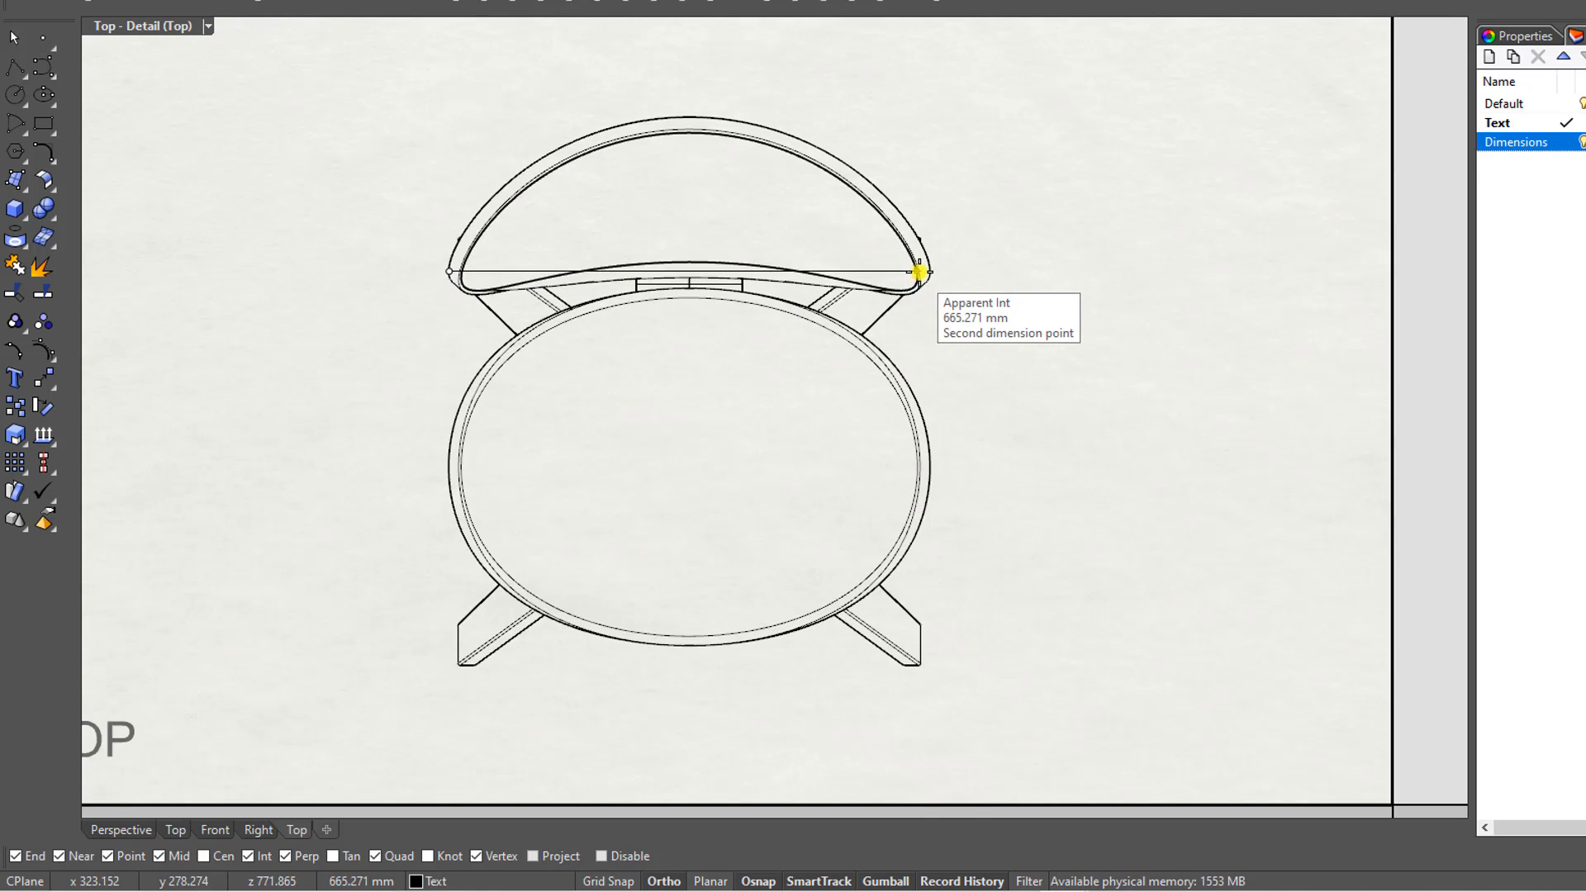
pyautogui.scroll(5, 927, 271)
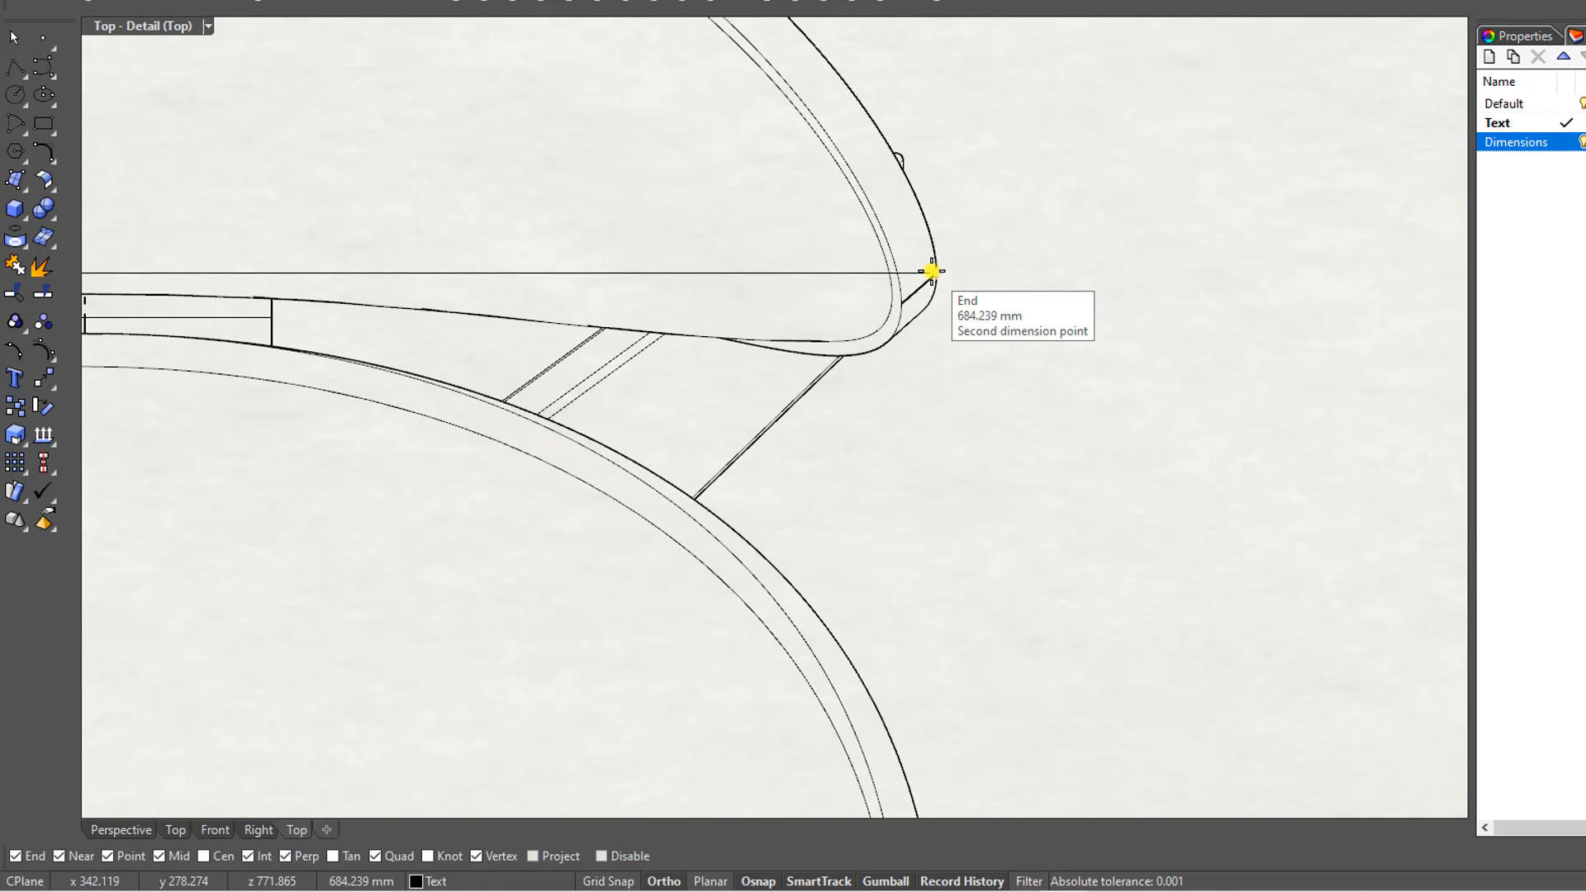
pyautogui.click(932, 271)
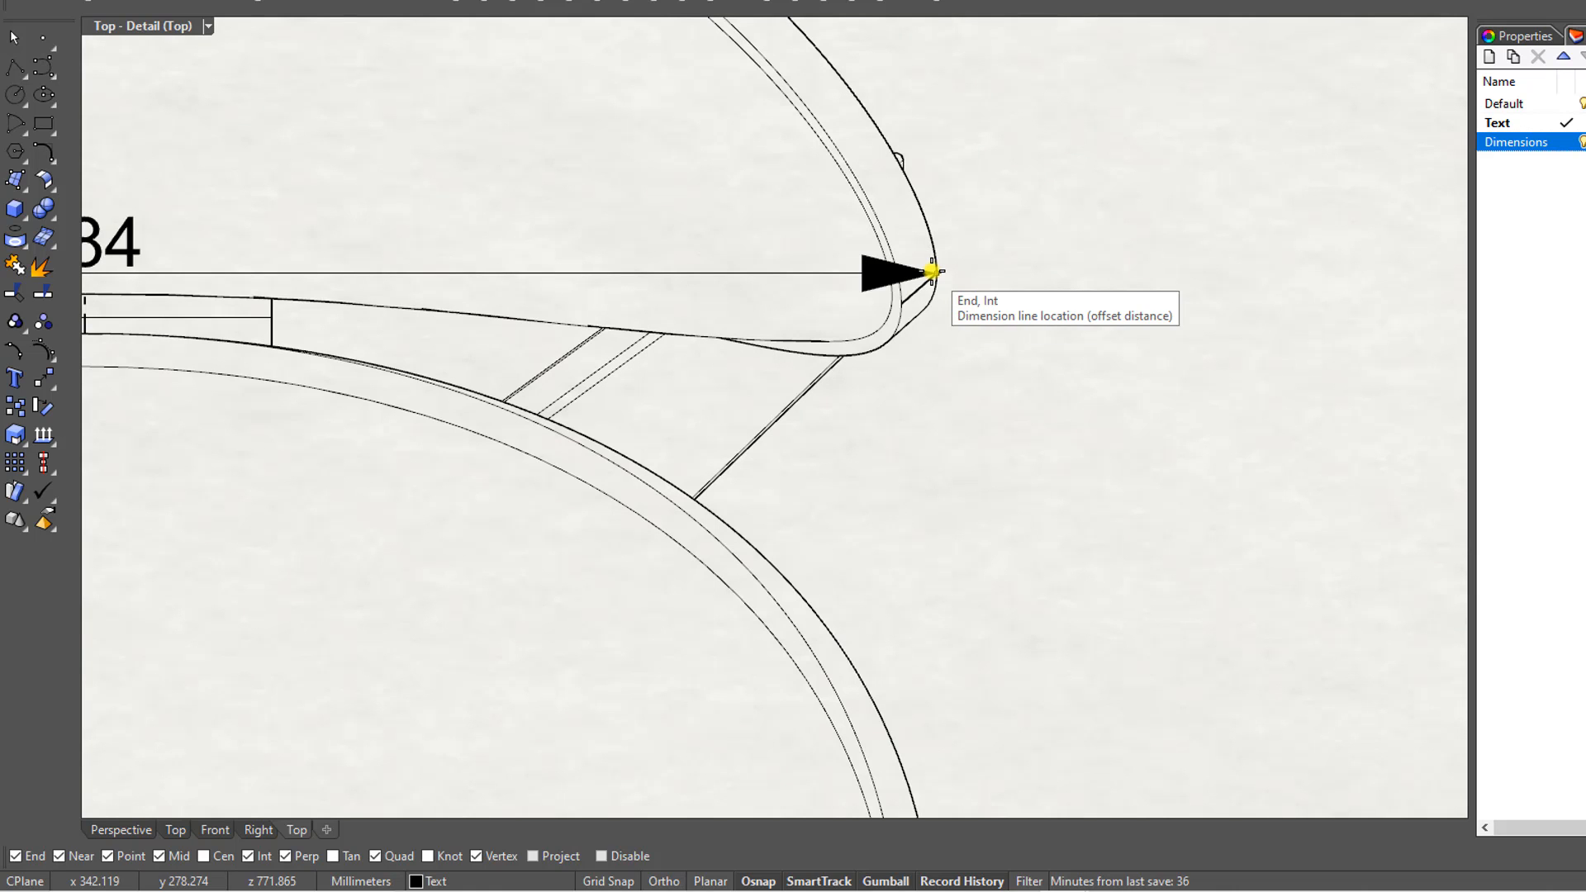
pyautogui.scroll(-6, 932, 271)
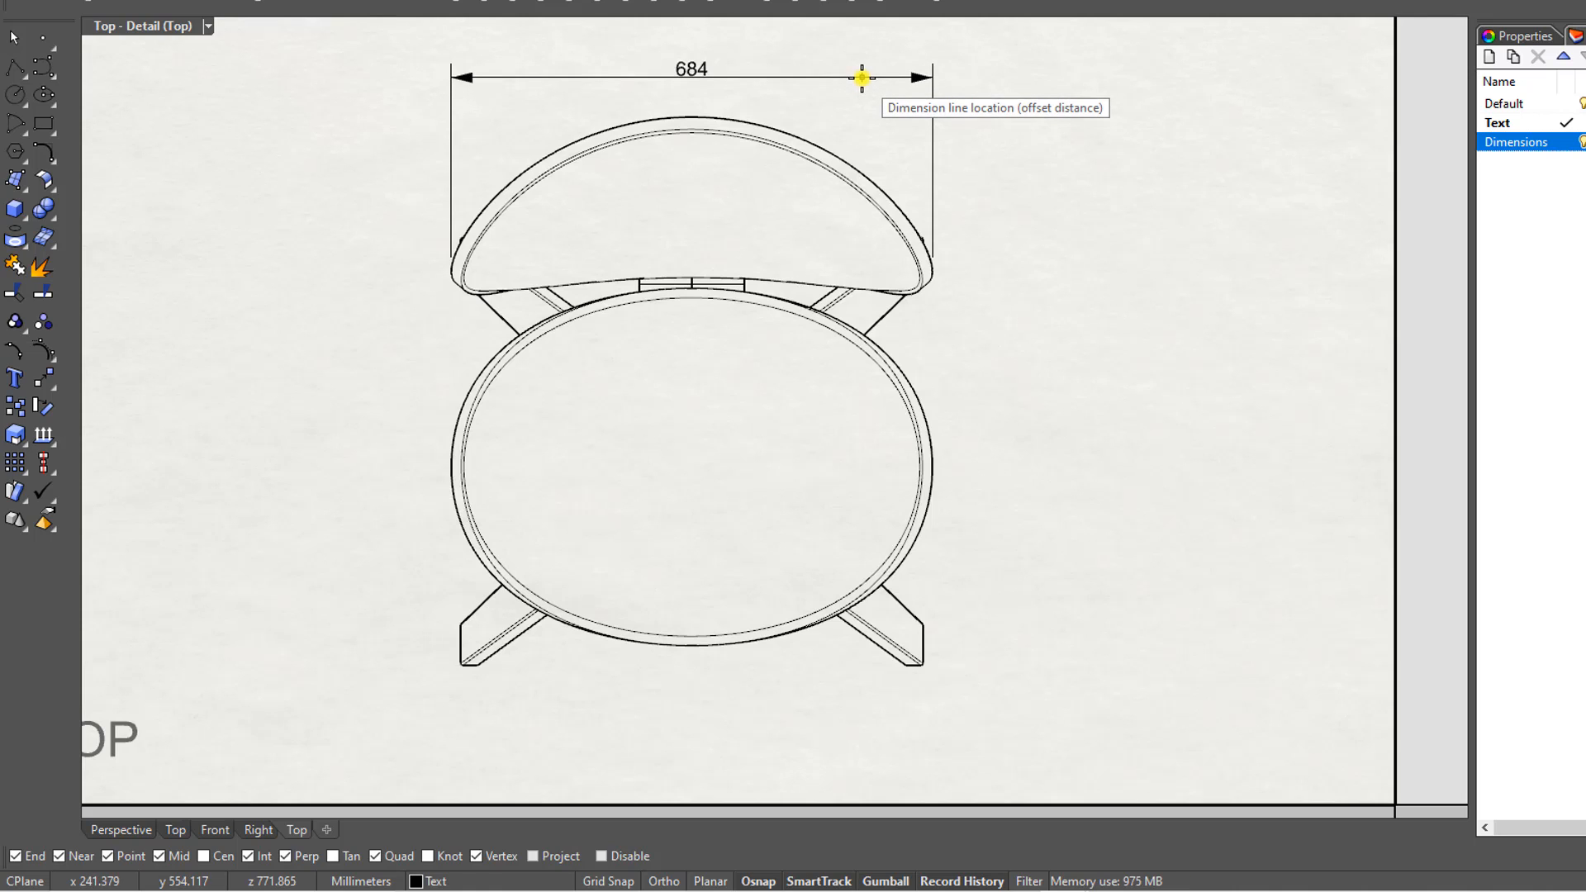
pyautogui.click(862, 78)
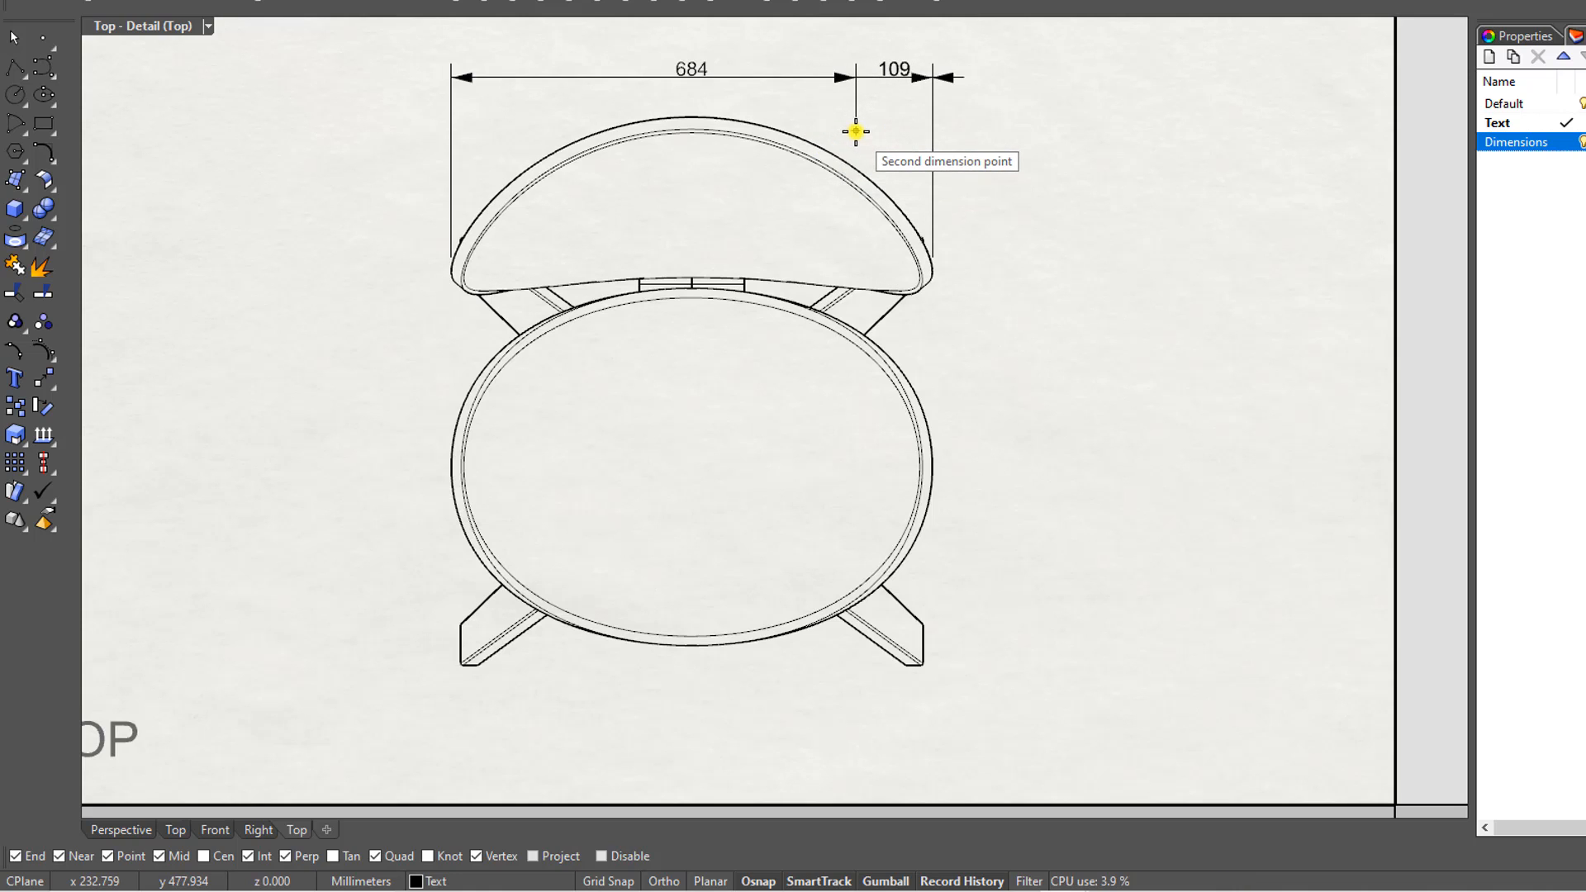
pyautogui.press('Return')
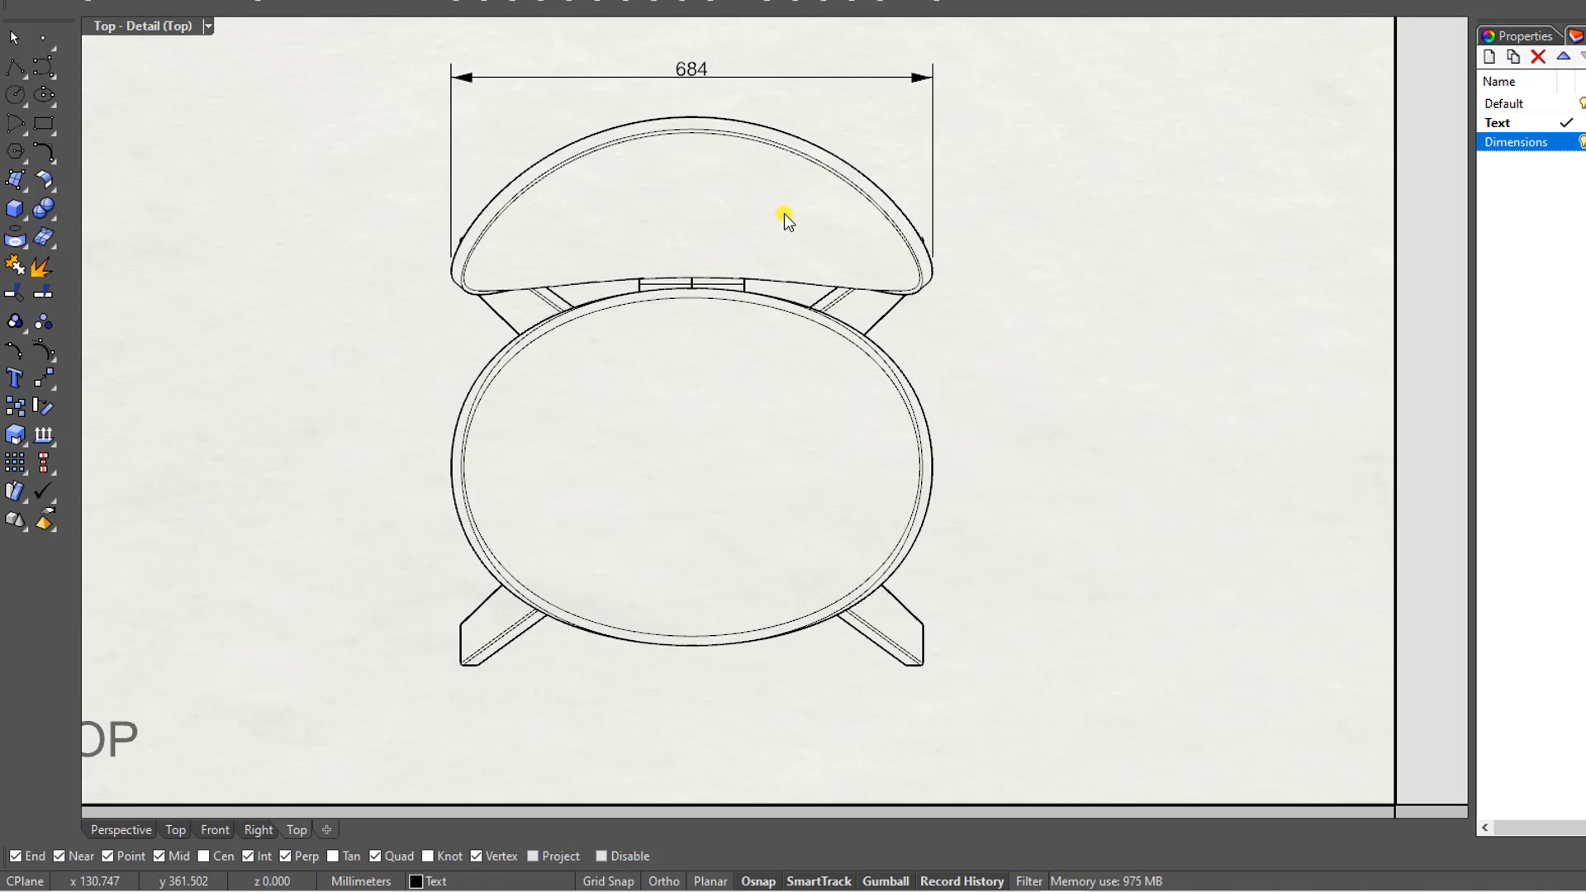
# Step: Add a linear dimension between the inner bottom corners of the two front legs, with the dimension line below them
pyautogui.moveTo(520, 647)
pyautogui.mouseDown(button='right')
pyautogui.moveTo(496, 523)
pyautogui.moveTo(488, 537)
pyautogui.mouseUp(button='right')
pyautogui.scroll(5, 471, 557)
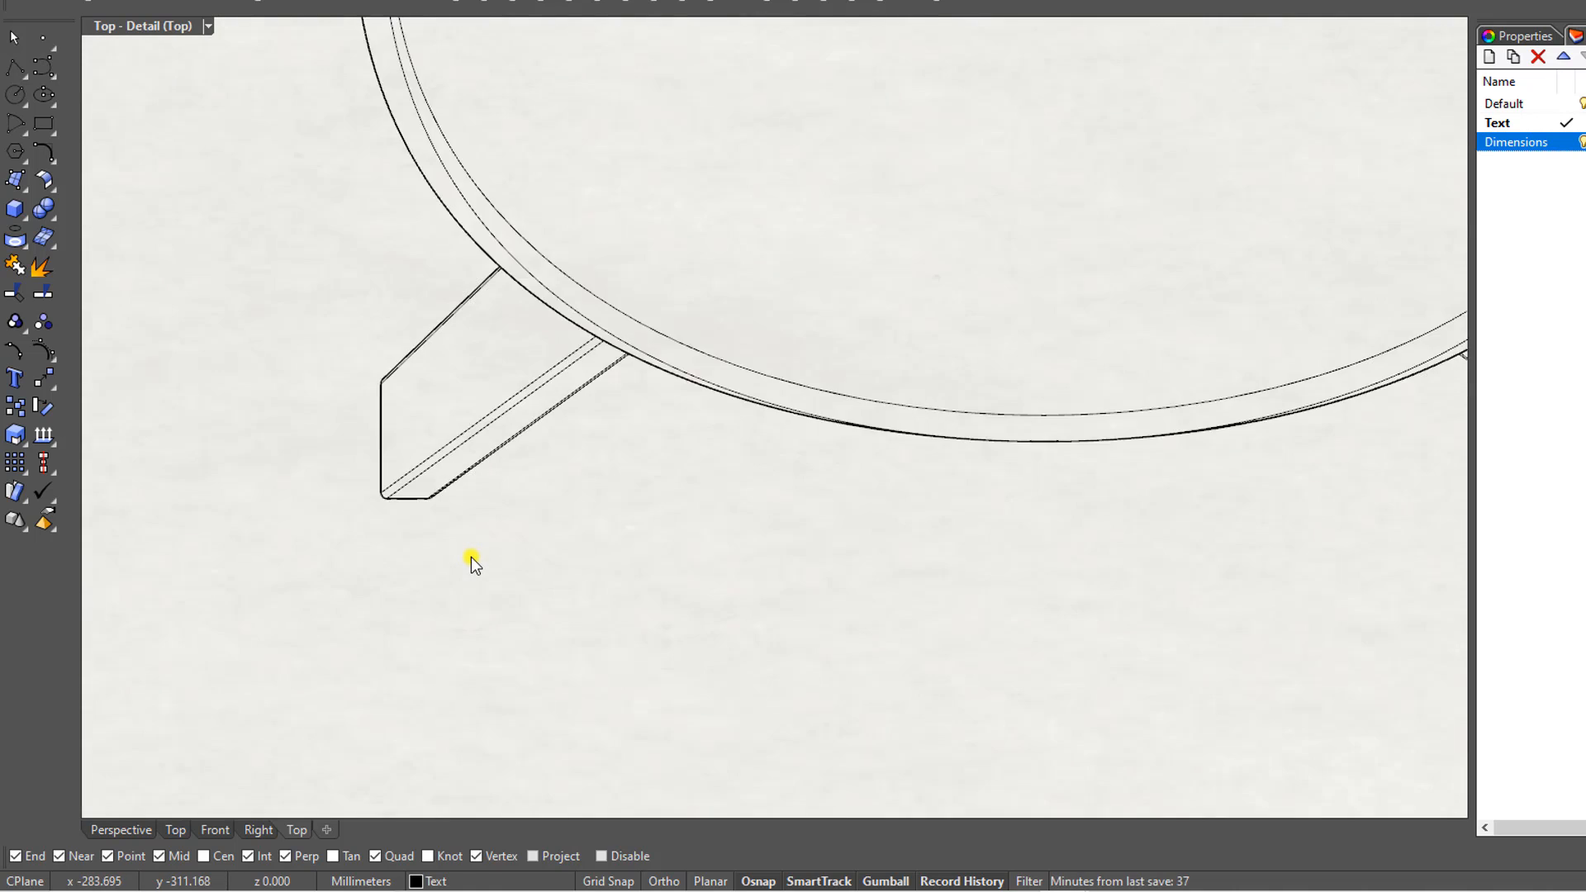
pyautogui.scroll(2, 471, 556)
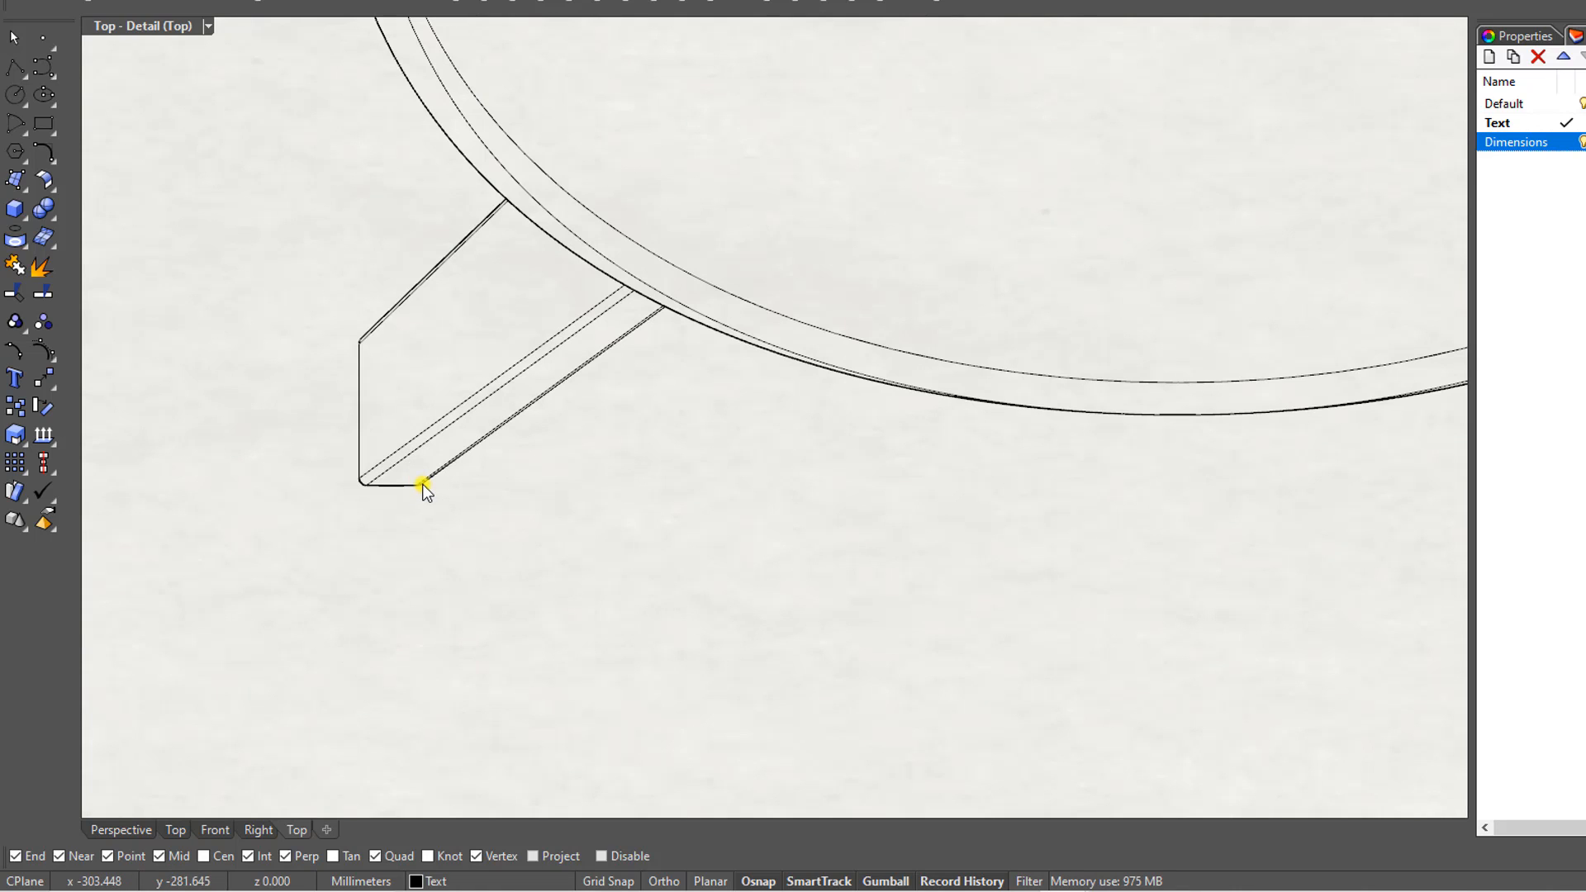
pyautogui.scroll(-2, 423, 487)
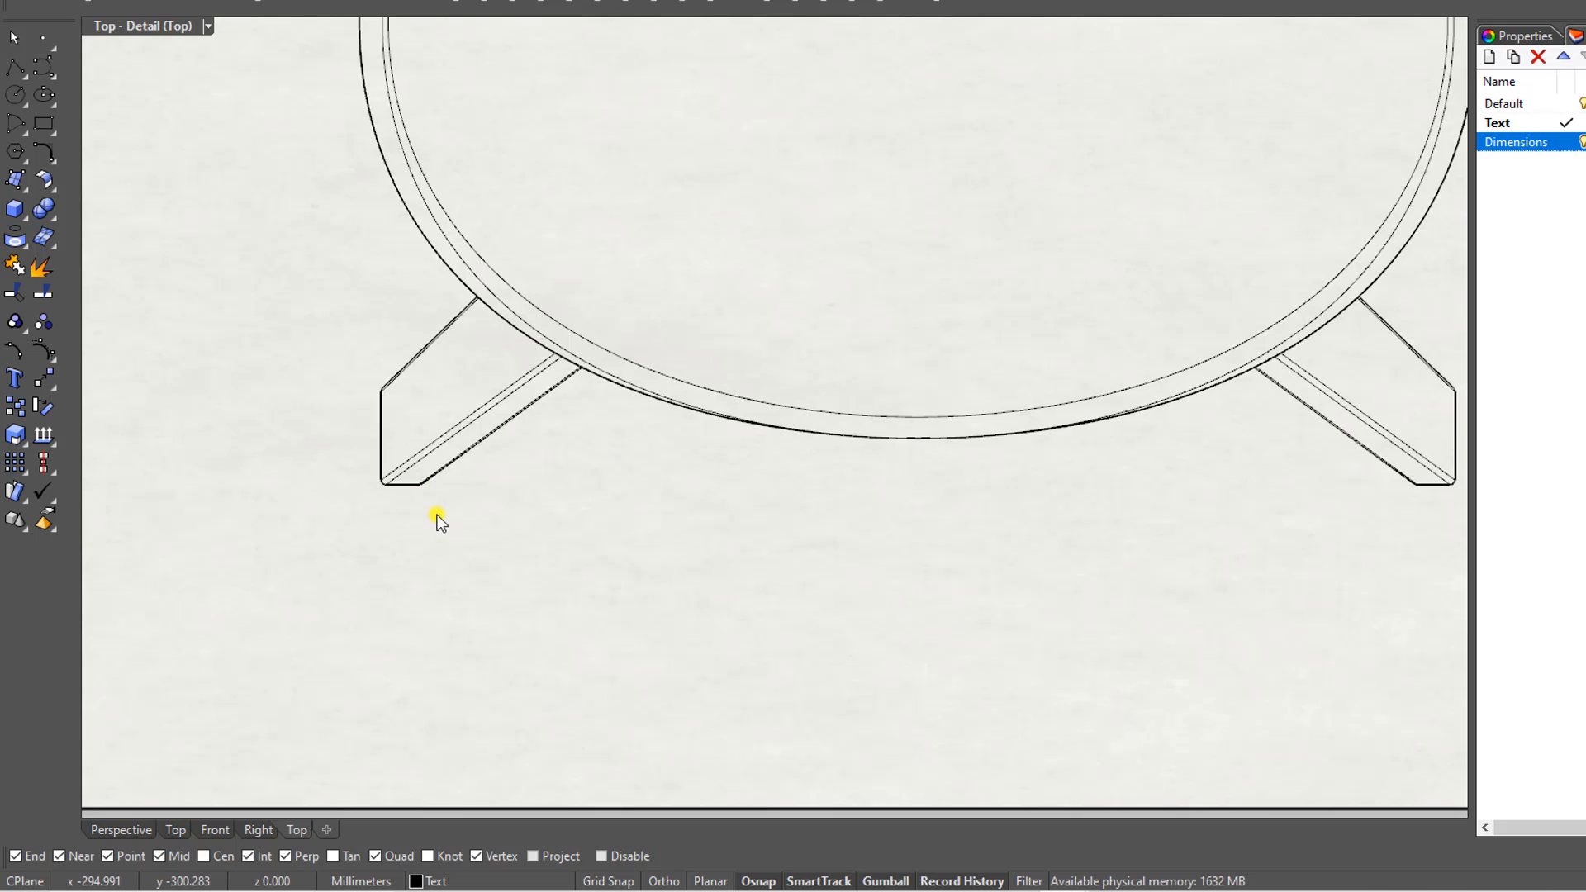
pyautogui.click(239, 2)
pyautogui.scroll(3, 447, 517)
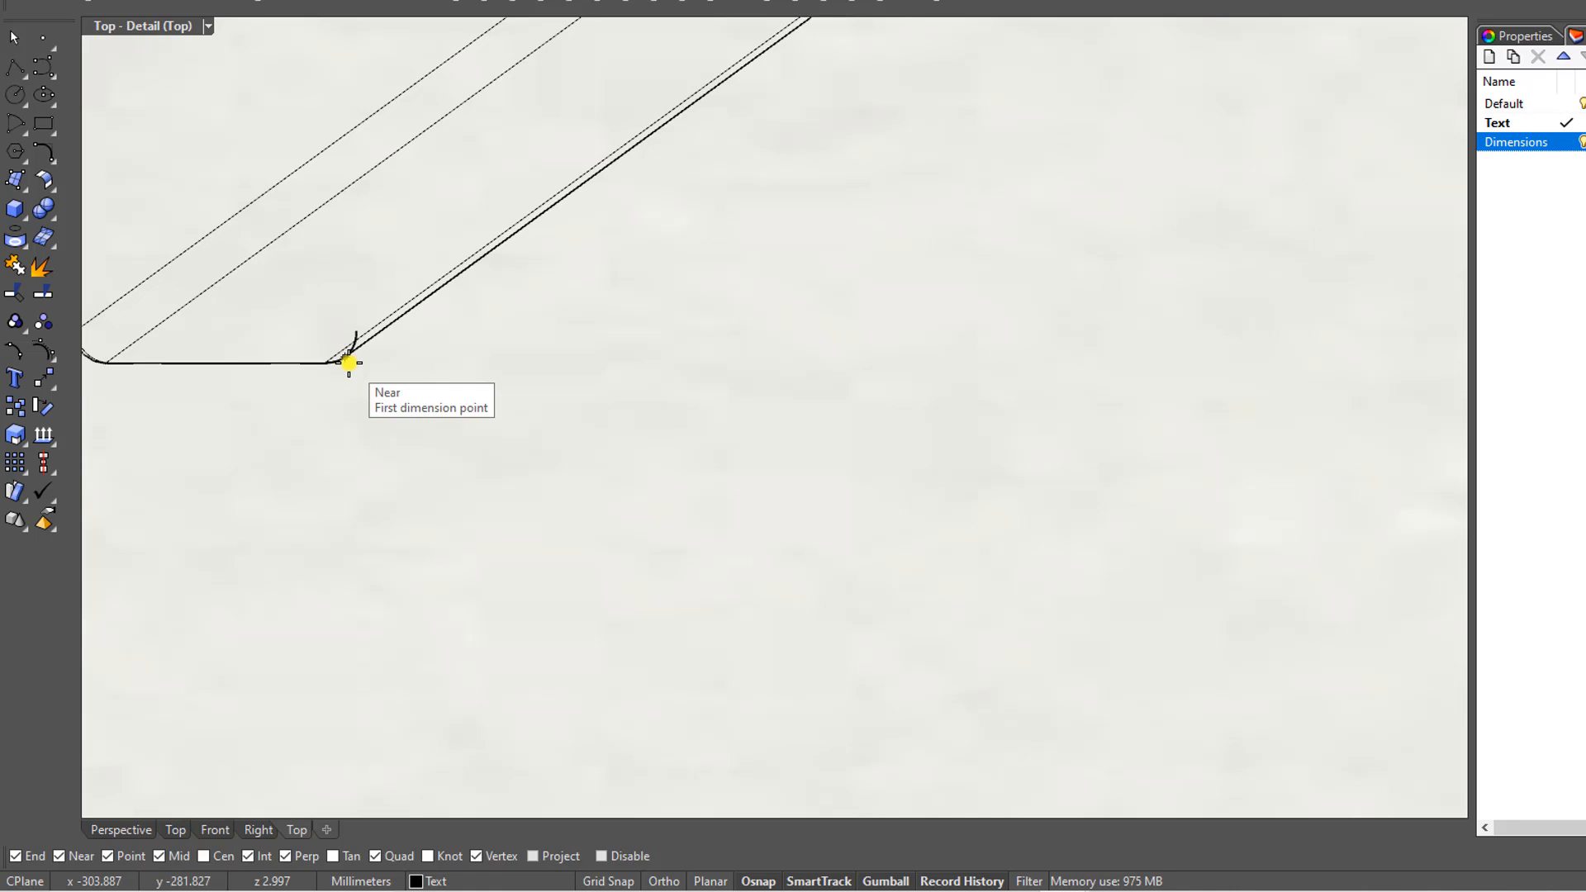
pyautogui.scroll(4, 349, 362)
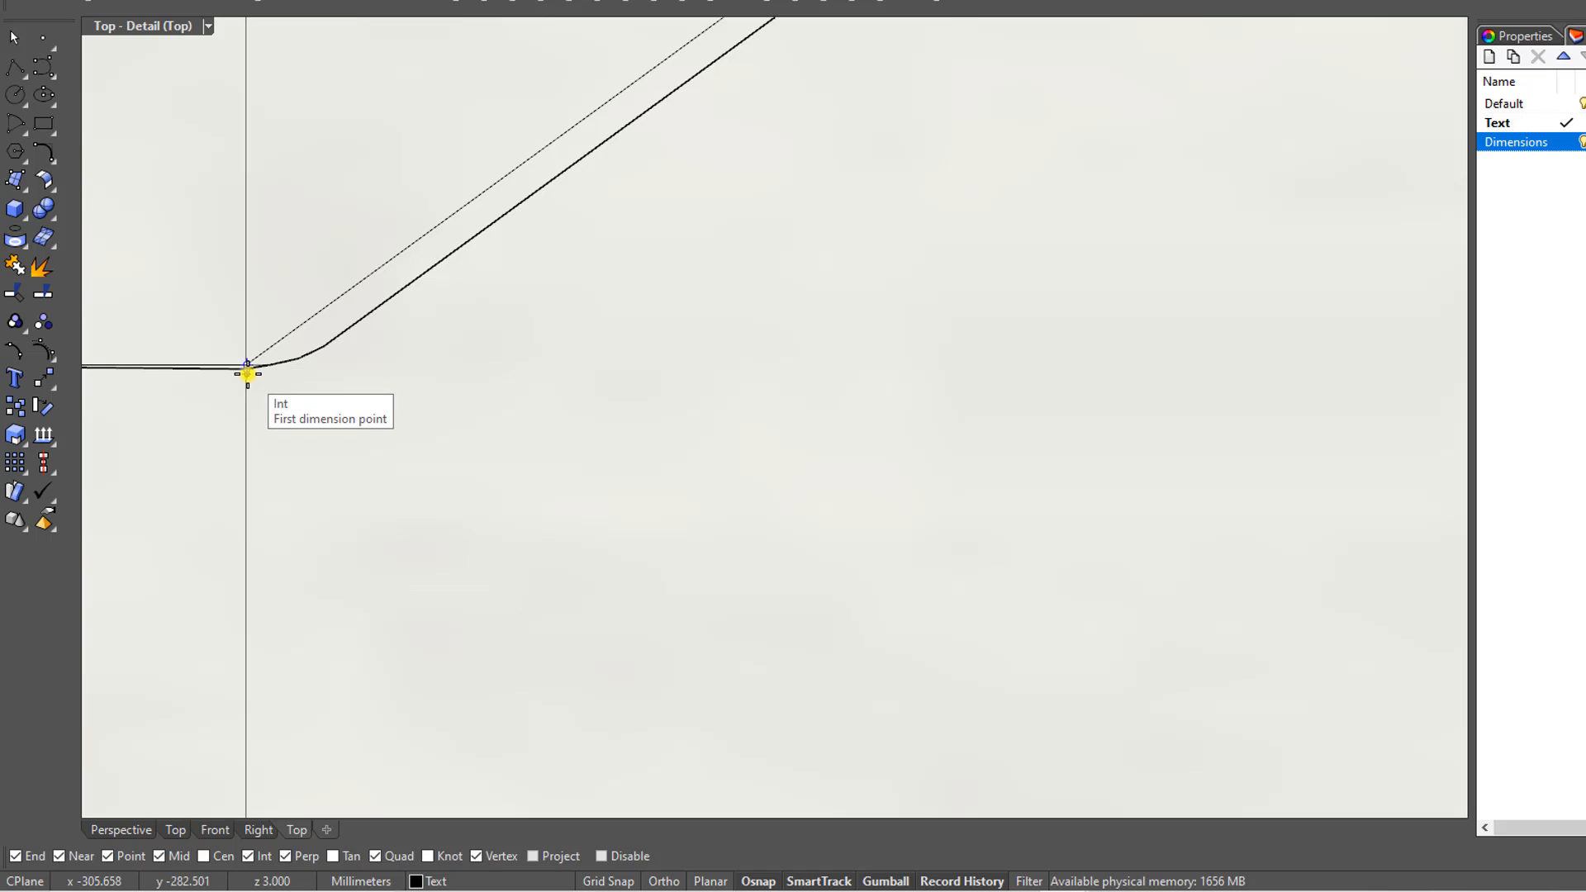
pyautogui.scroll(2, 249, 363)
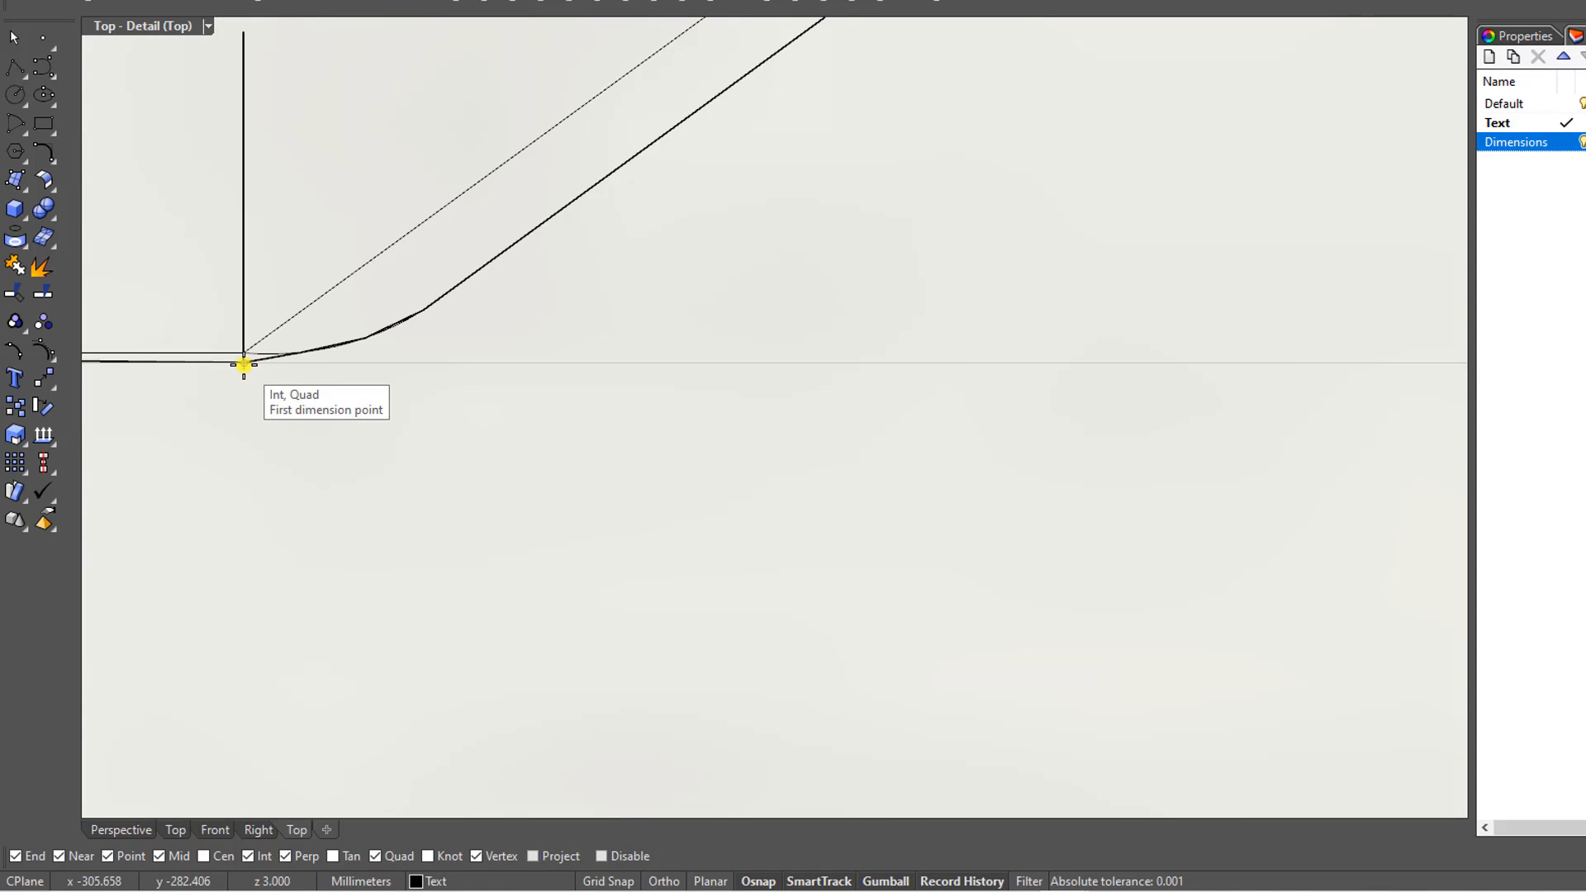
pyautogui.click(243, 362)
pyautogui.scroll(-5, 243, 363)
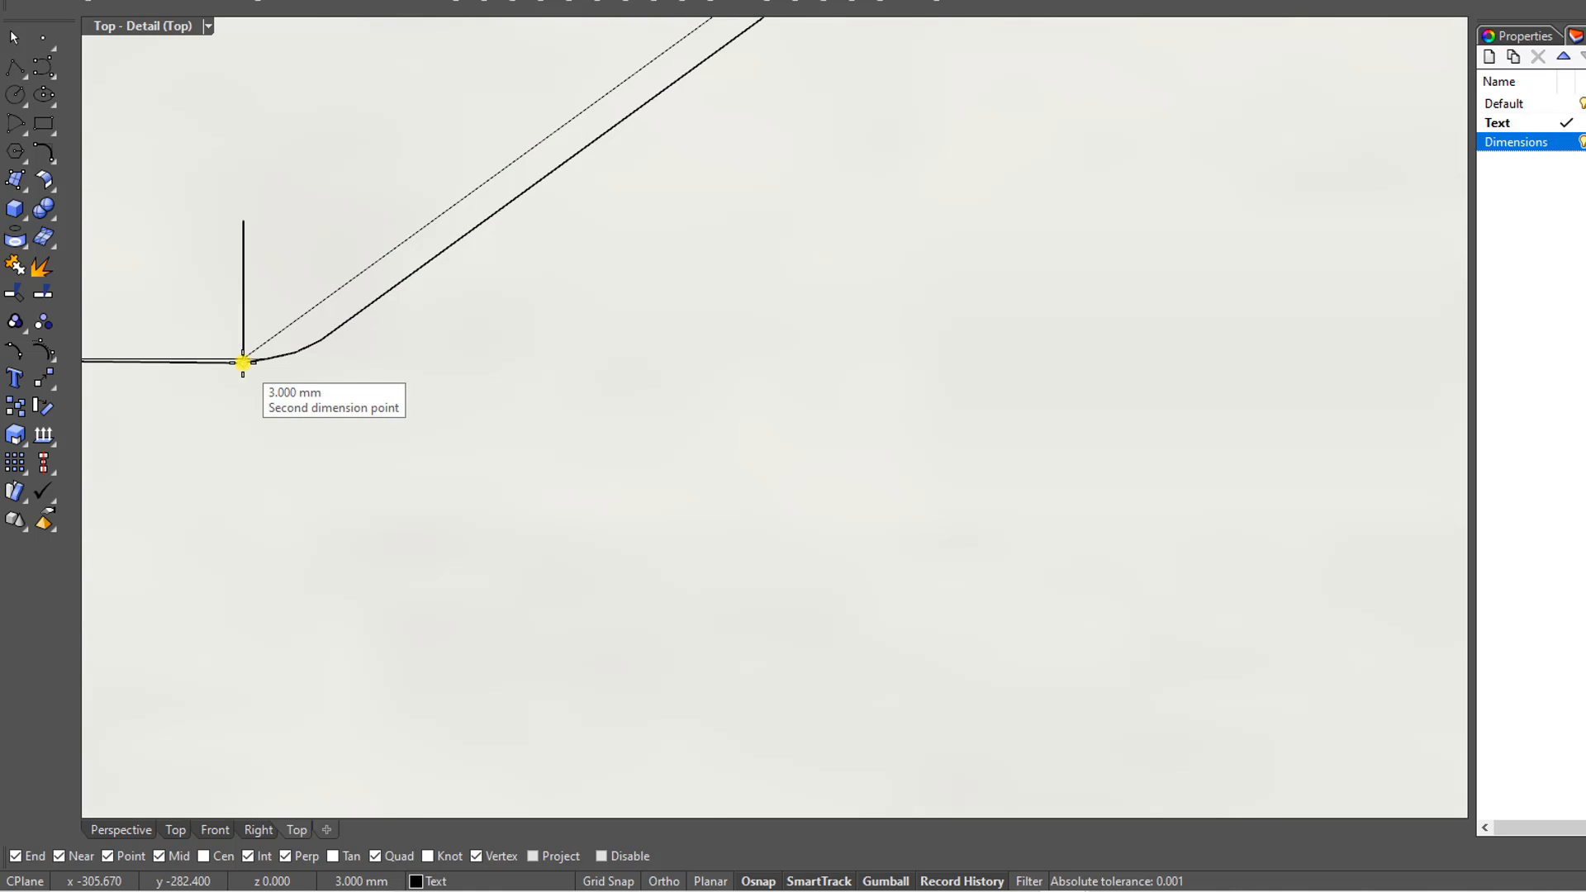
pyautogui.scroll(-6, 244, 363)
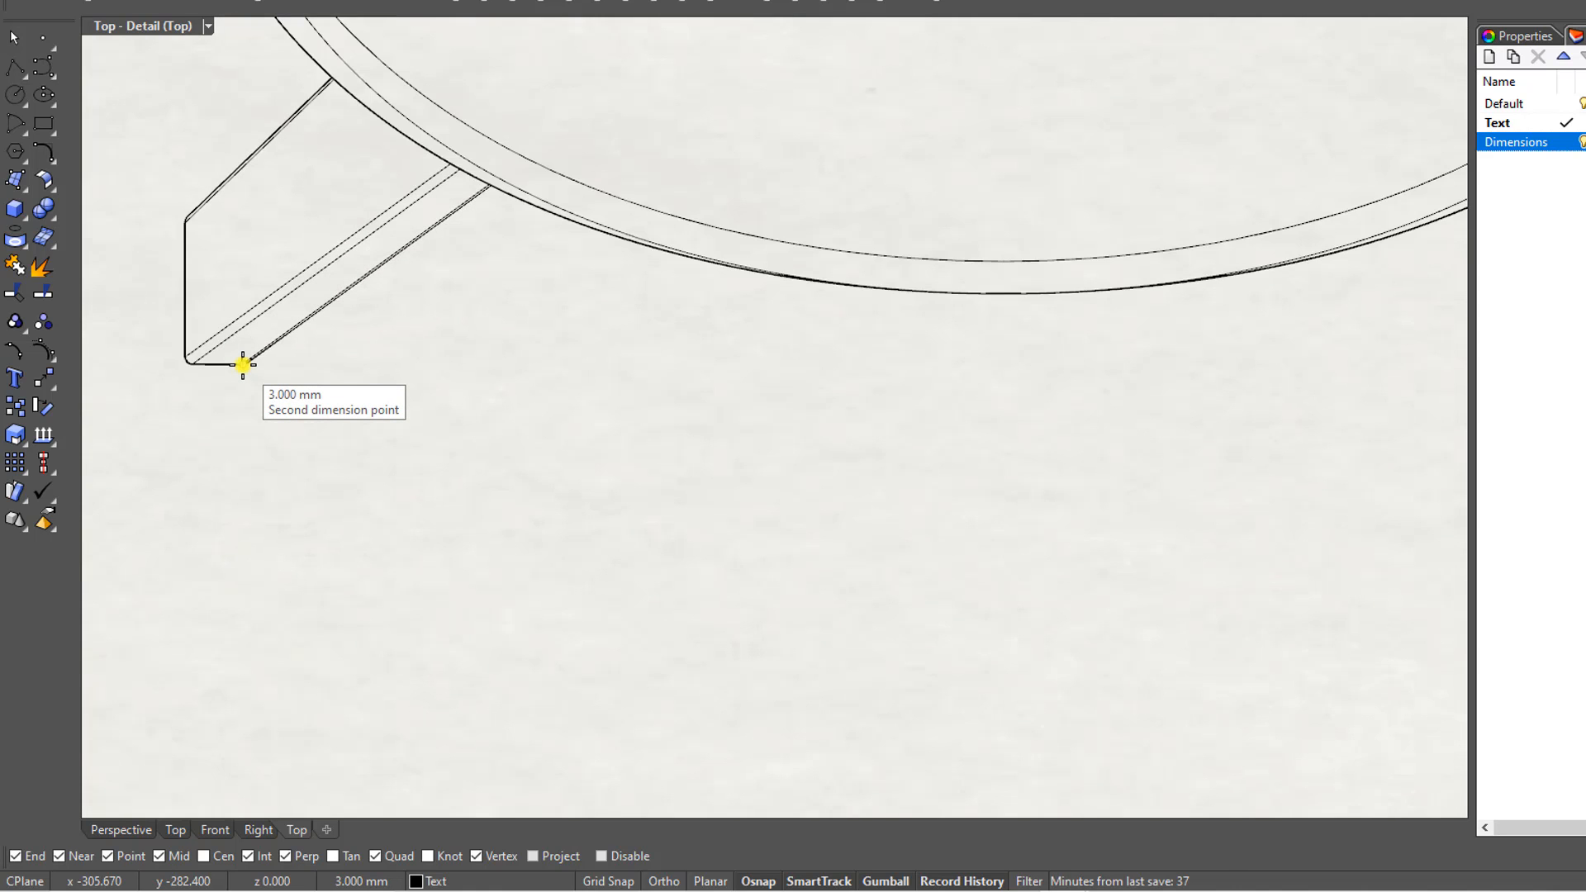
pyautogui.scroll(4, 868, 364)
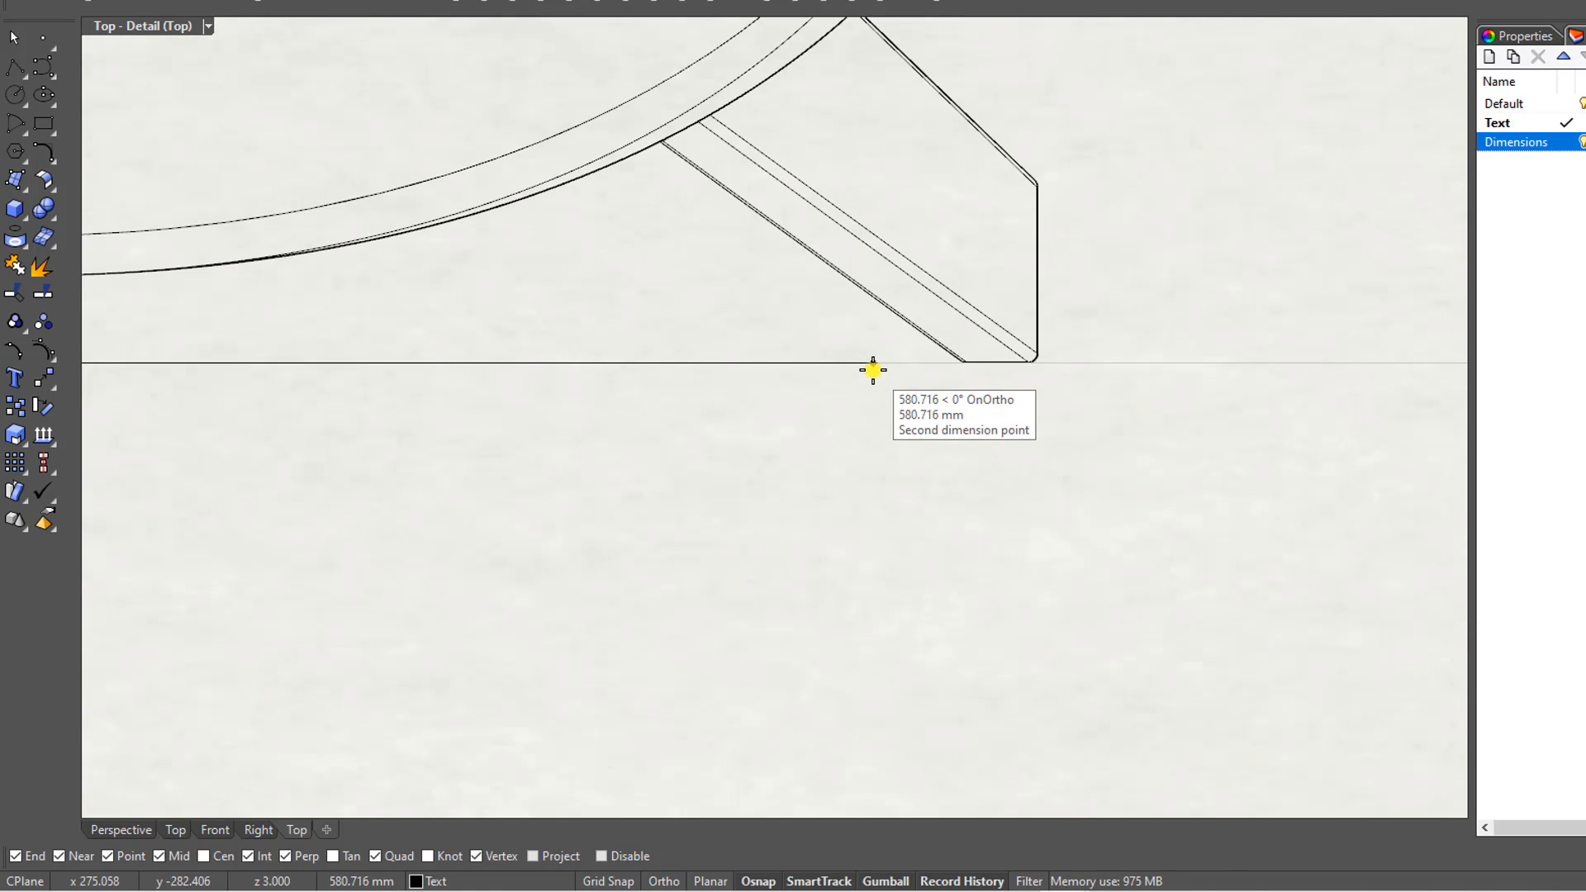
pyautogui.scroll(2, 917, 364)
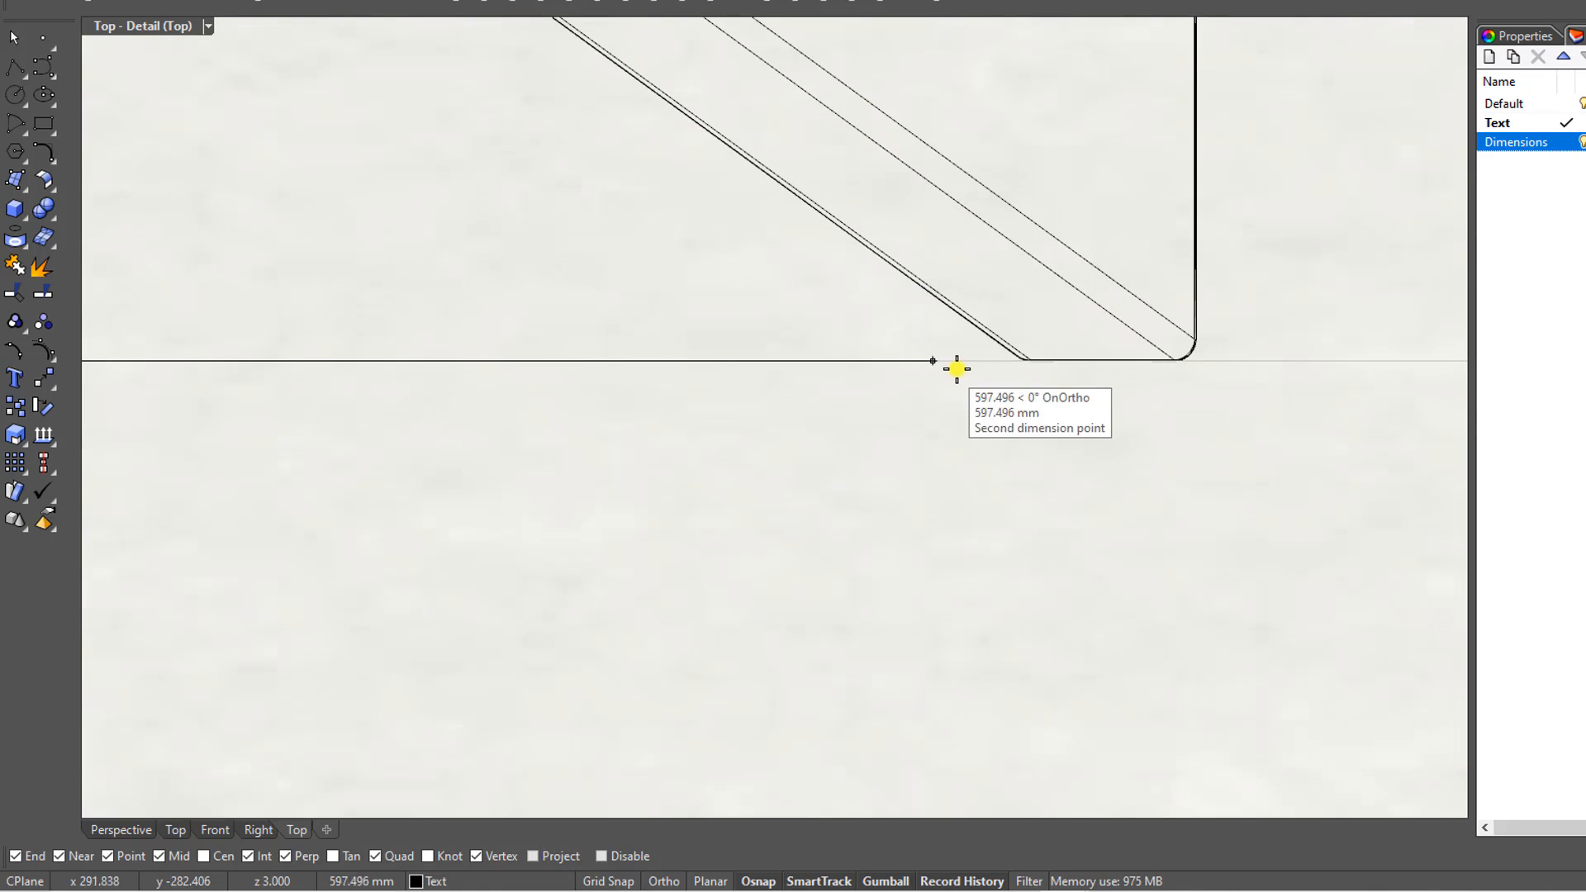
pyautogui.scroll(2, 1017, 369)
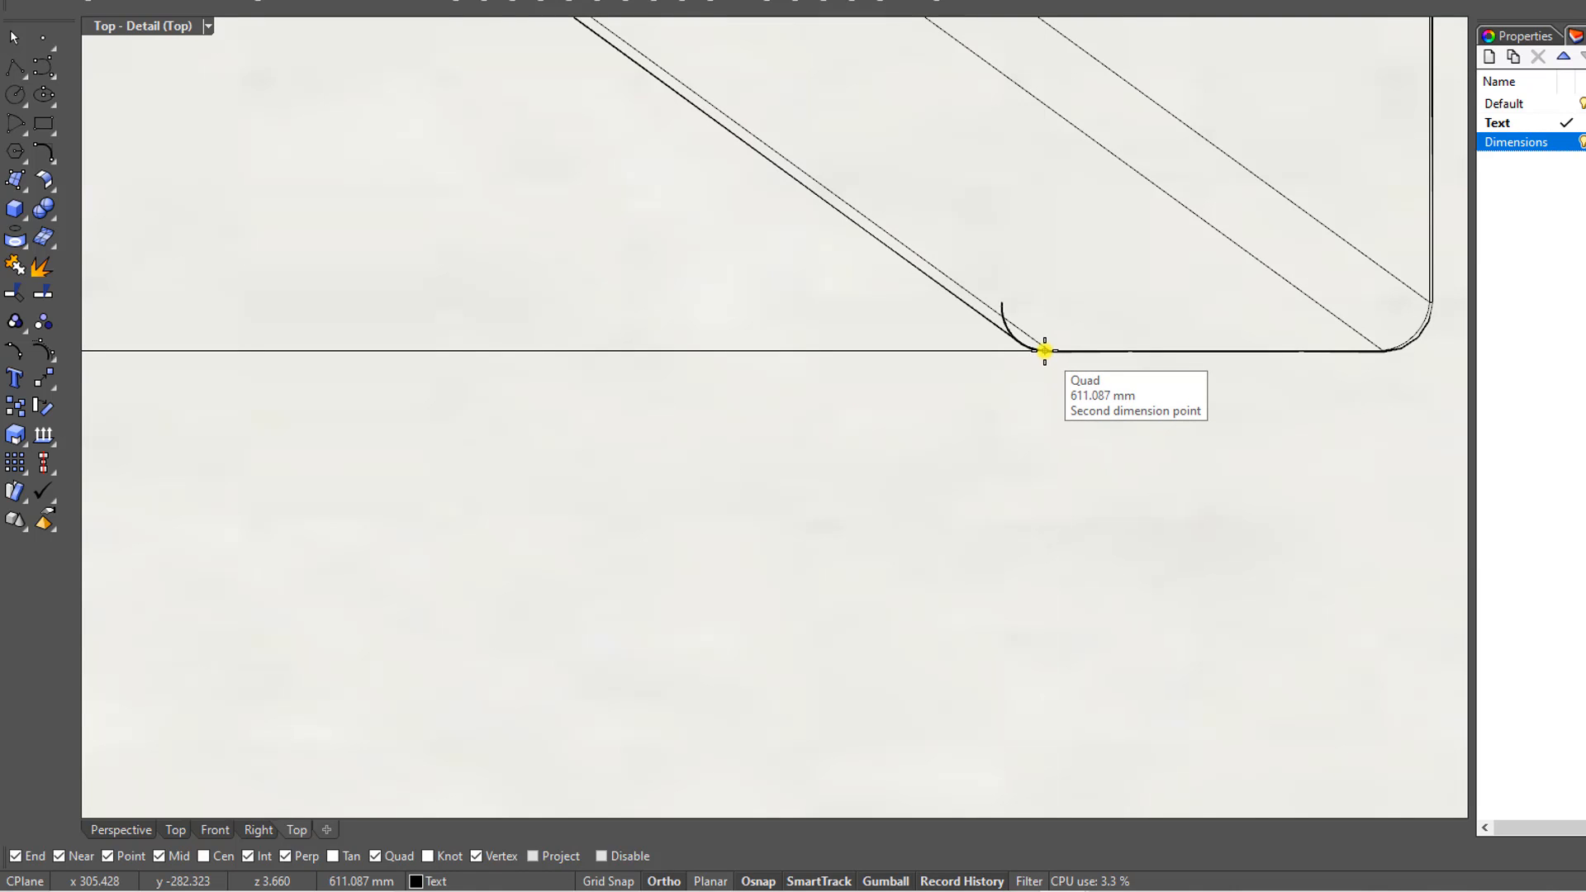
pyautogui.click(1044, 350)
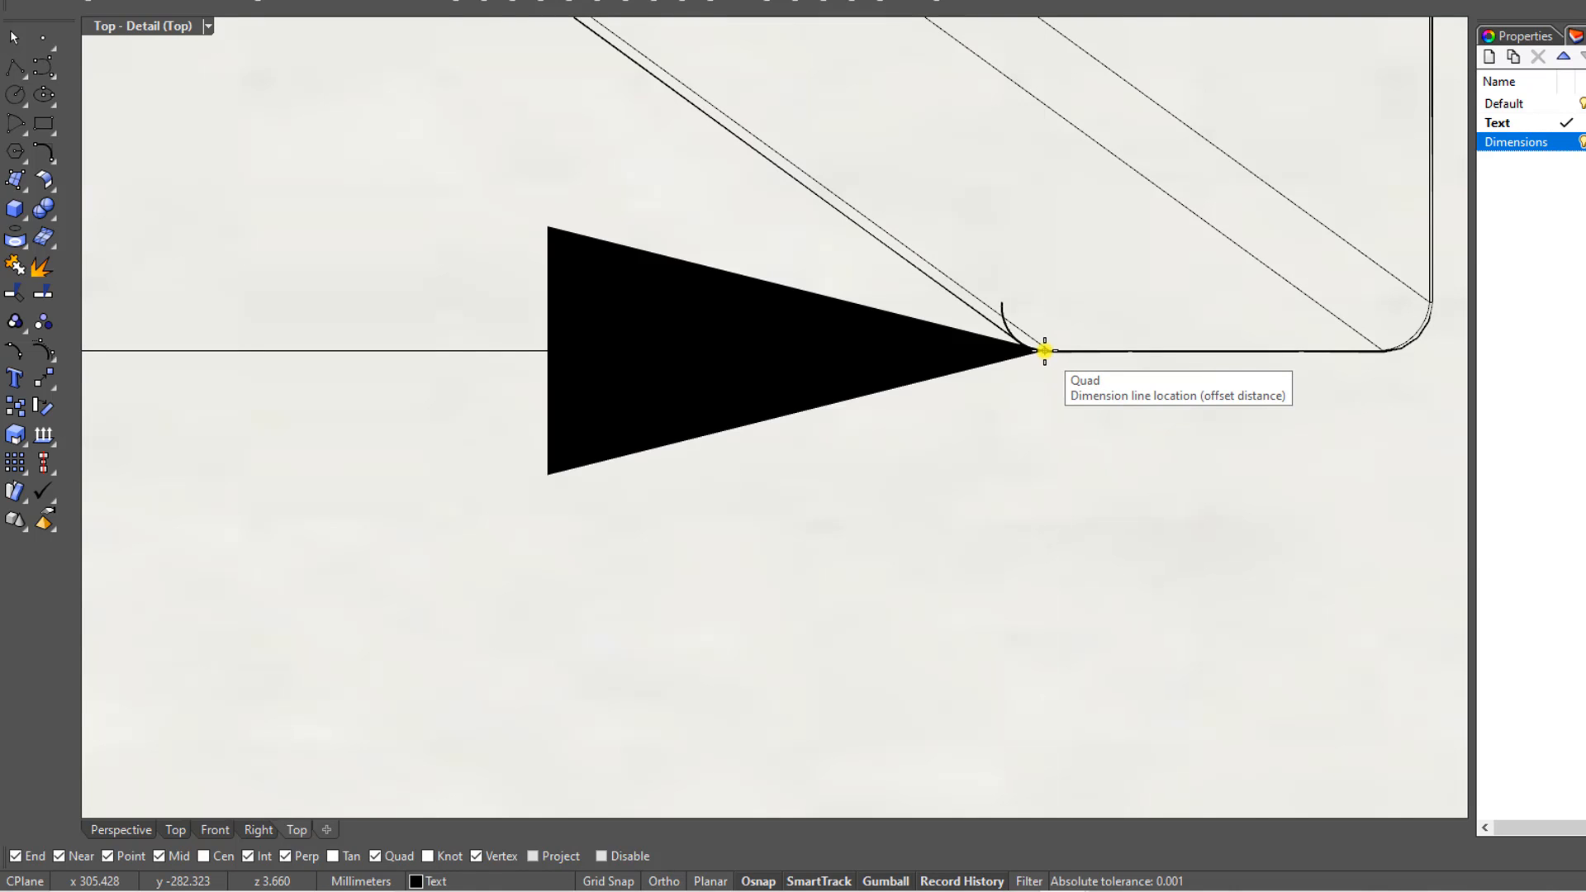
pyautogui.scroll(-5, 1044, 351)
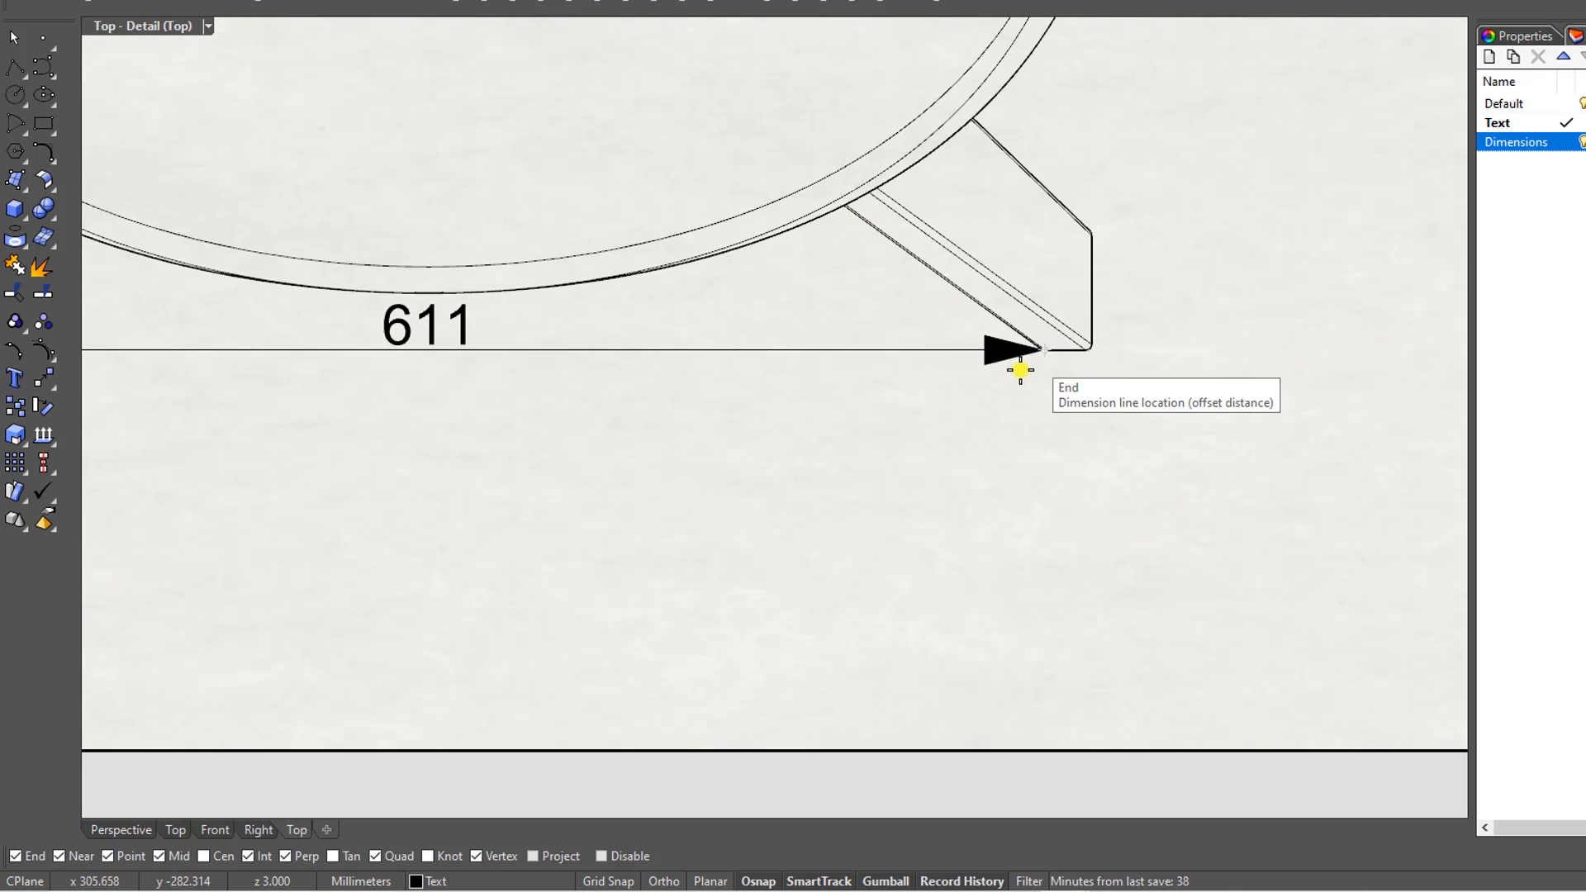
pyautogui.scroll(-3, 1010, 408)
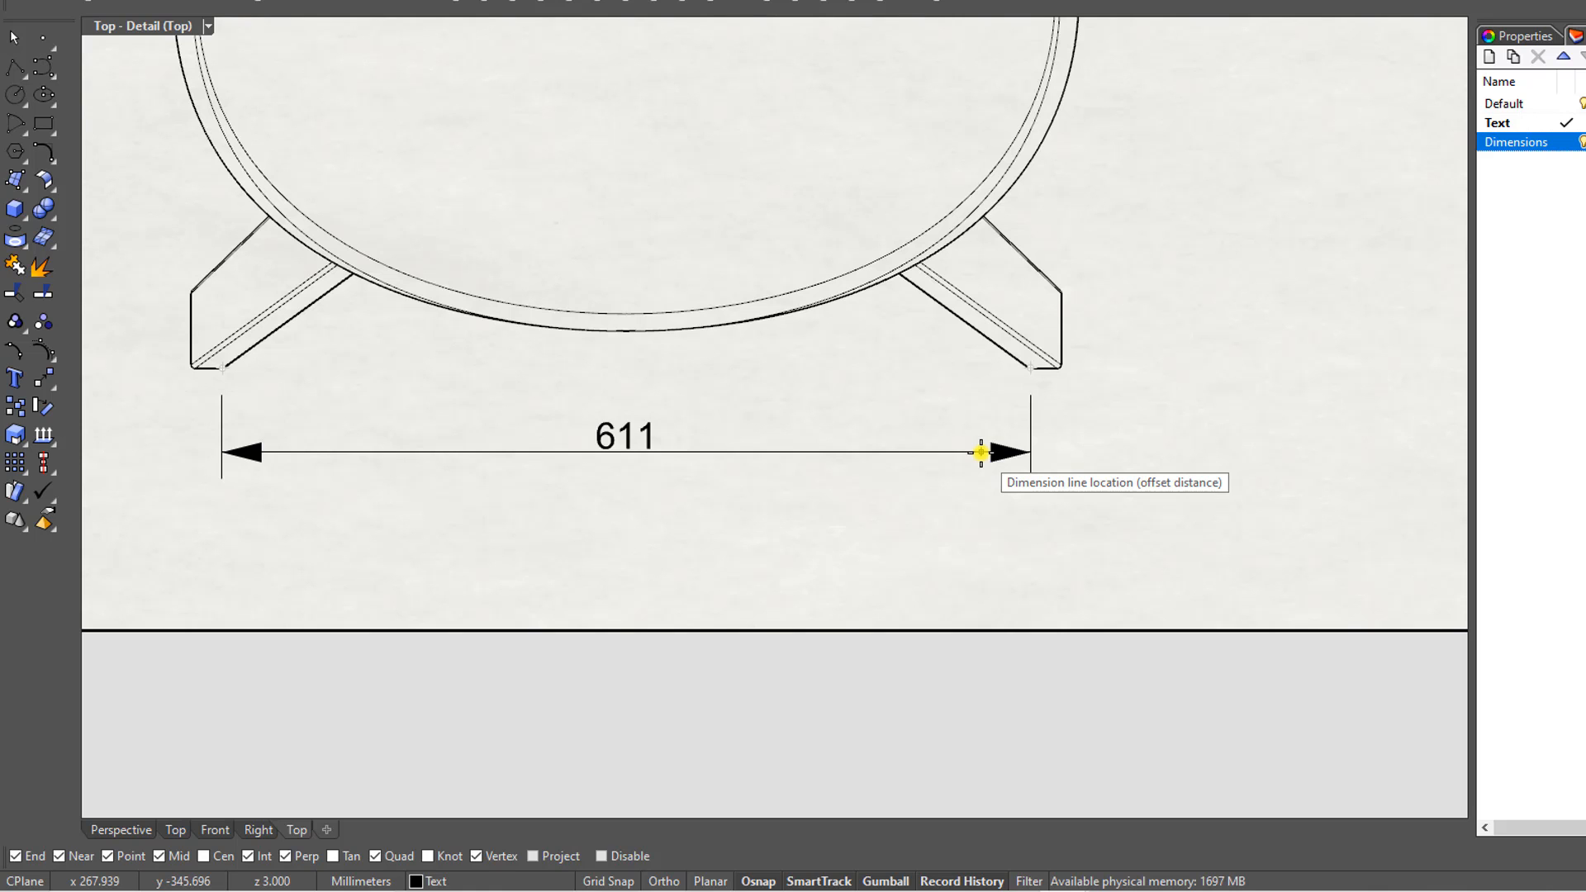
pyautogui.click(982, 452)
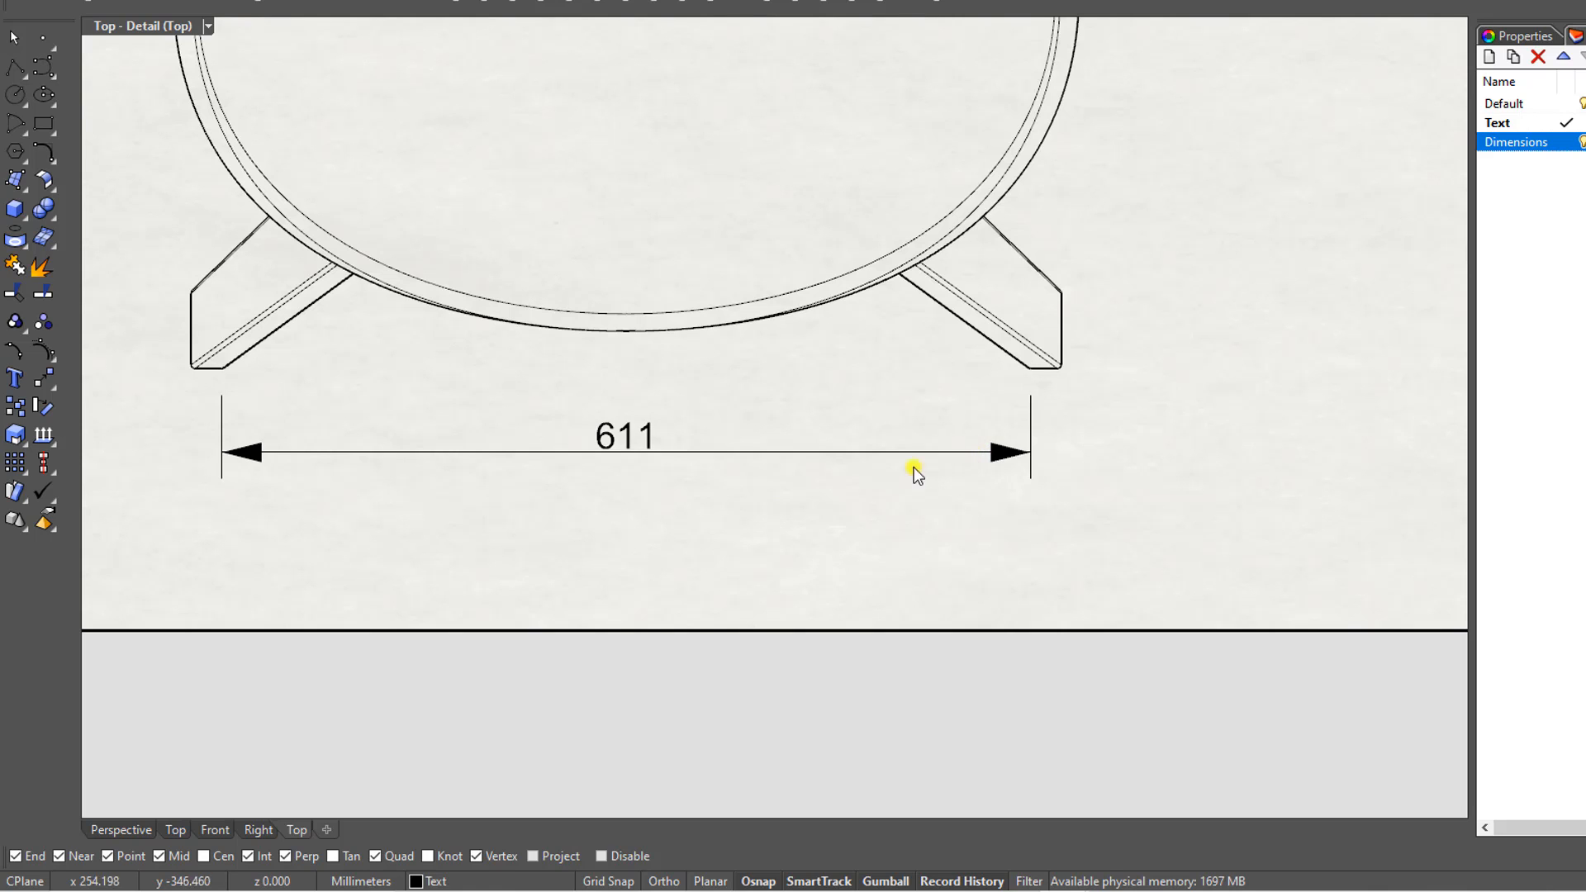
# Step: Add a vertical linear dimension of the seat's depth from its front quadrant to its rear edge, with the dimension line right of the chair
pyautogui.scroll(-2, 755, 521)
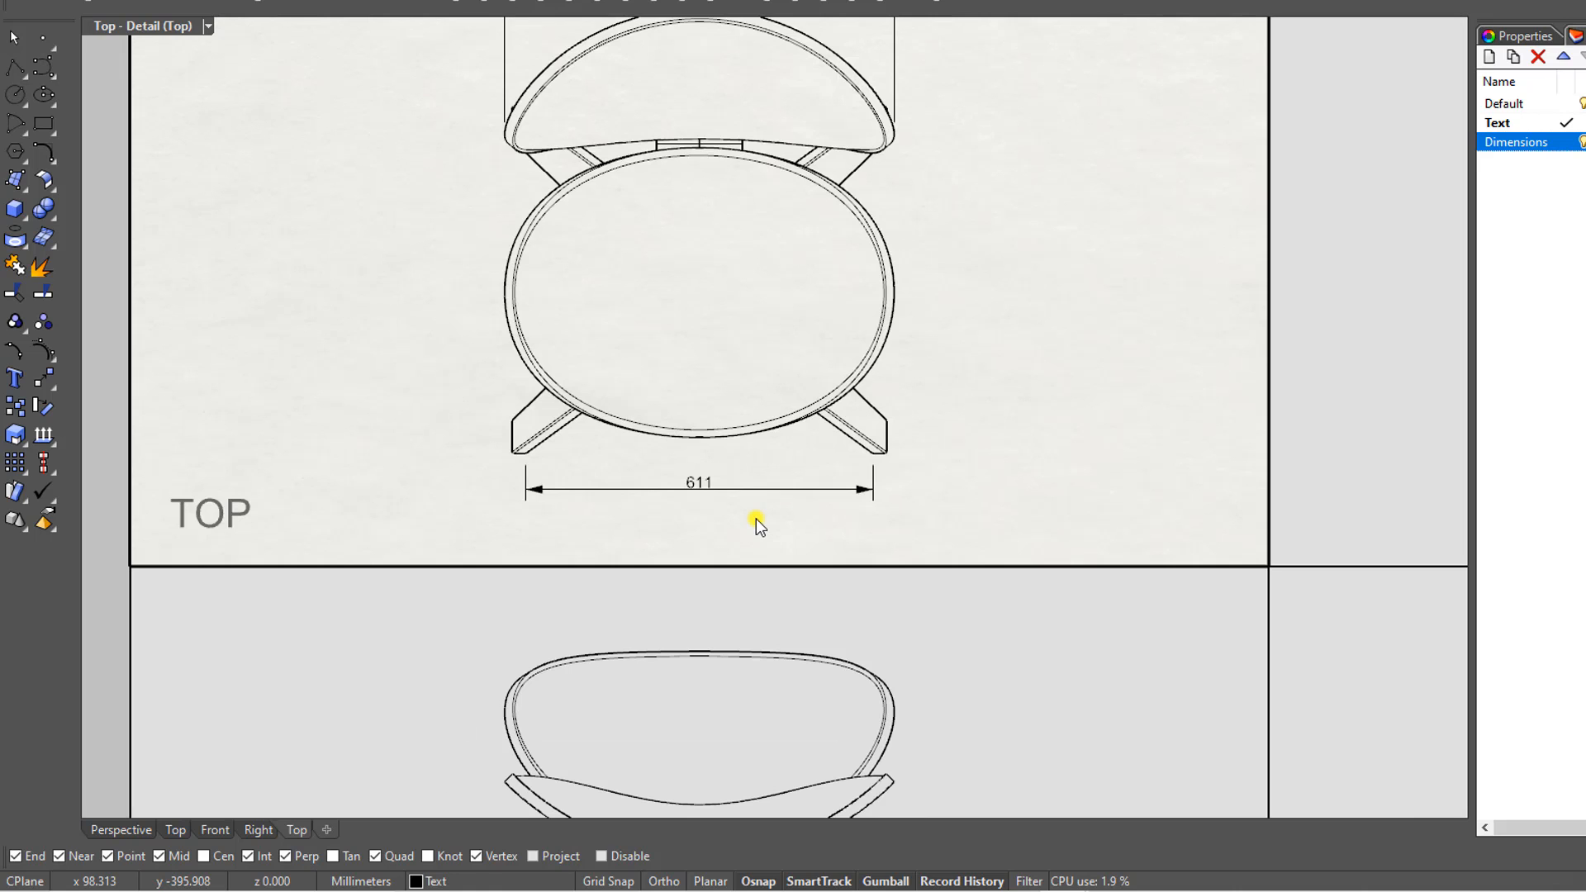
pyautogui.scroll(3, 686, 428)
pyautogui.scroll(2, 684, 428)
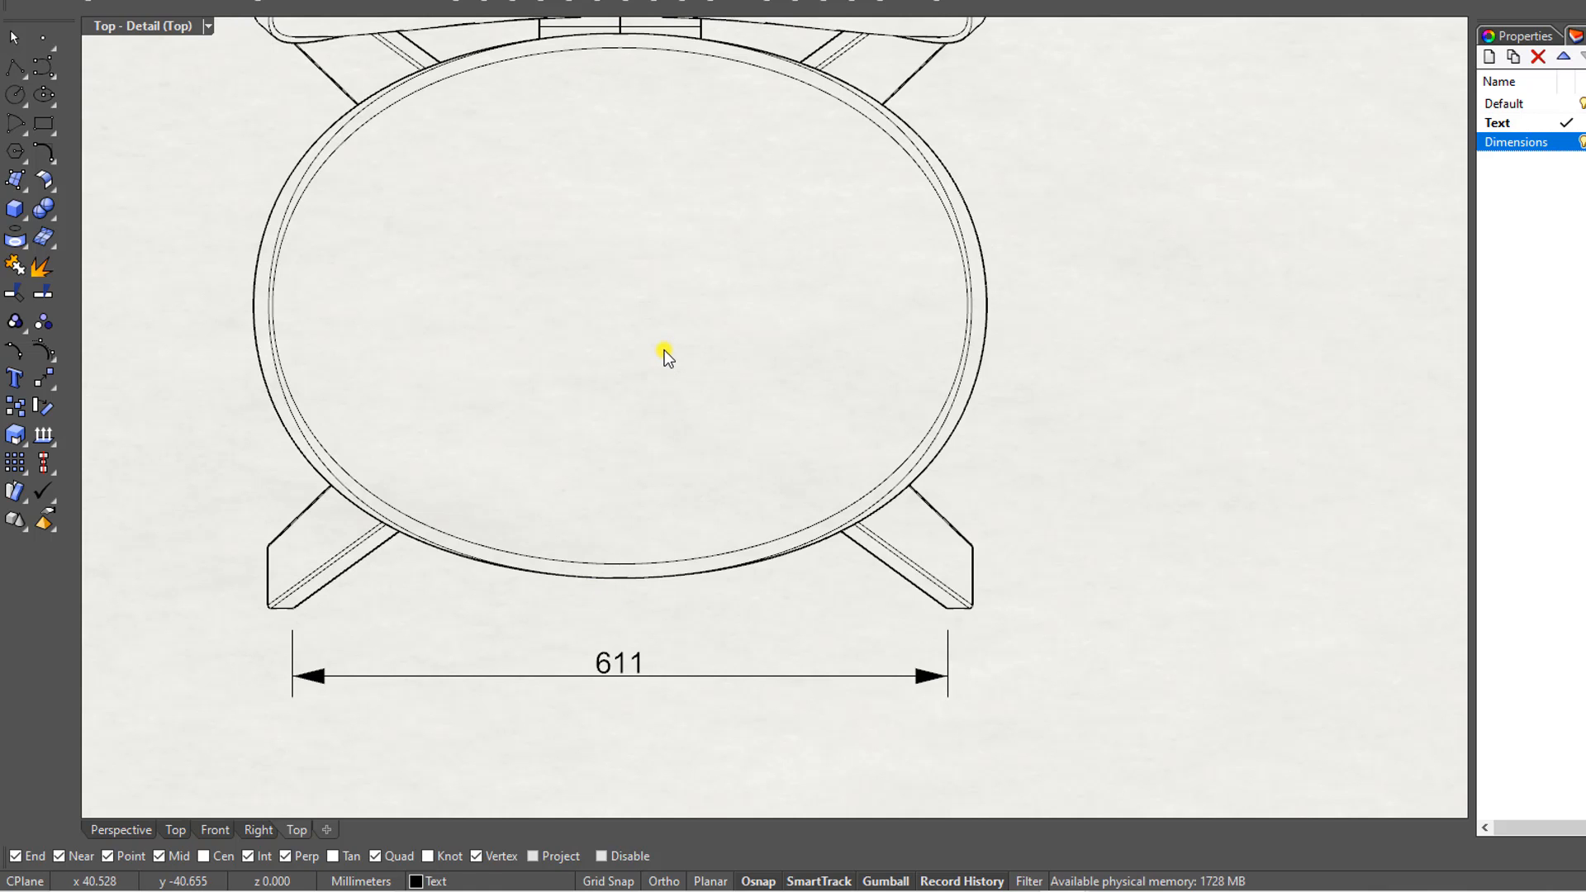
pyautogui.press('Return')
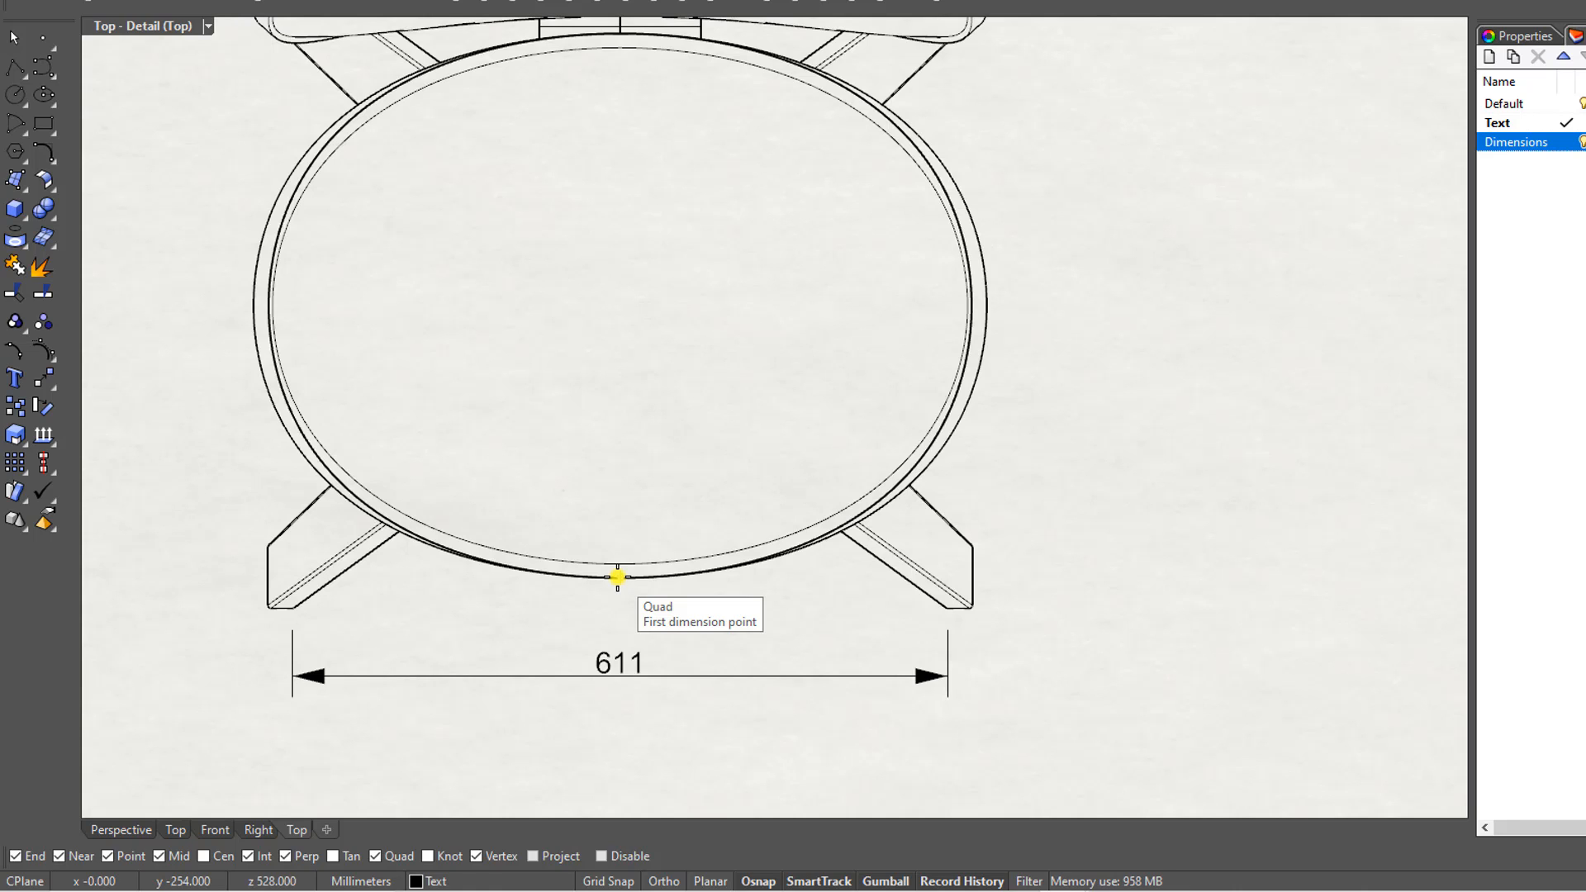
pyautogui.click(618, 578)
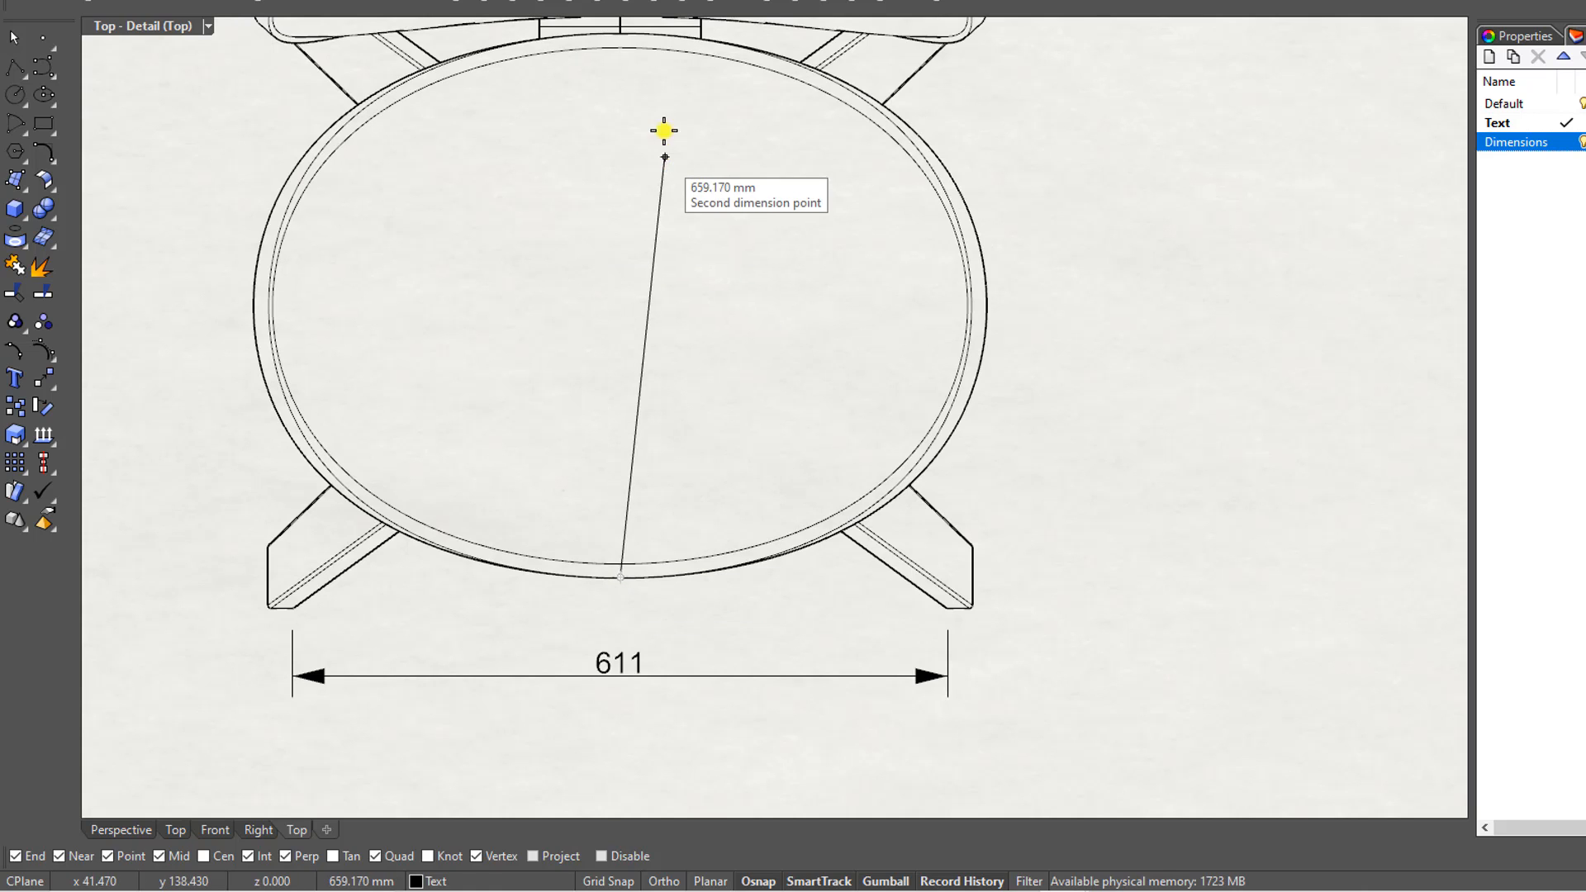
pyautogui.moveTo(655, 122); pyautogui.dragTo(623, 255, button='right')
pyautogui.press('shift')
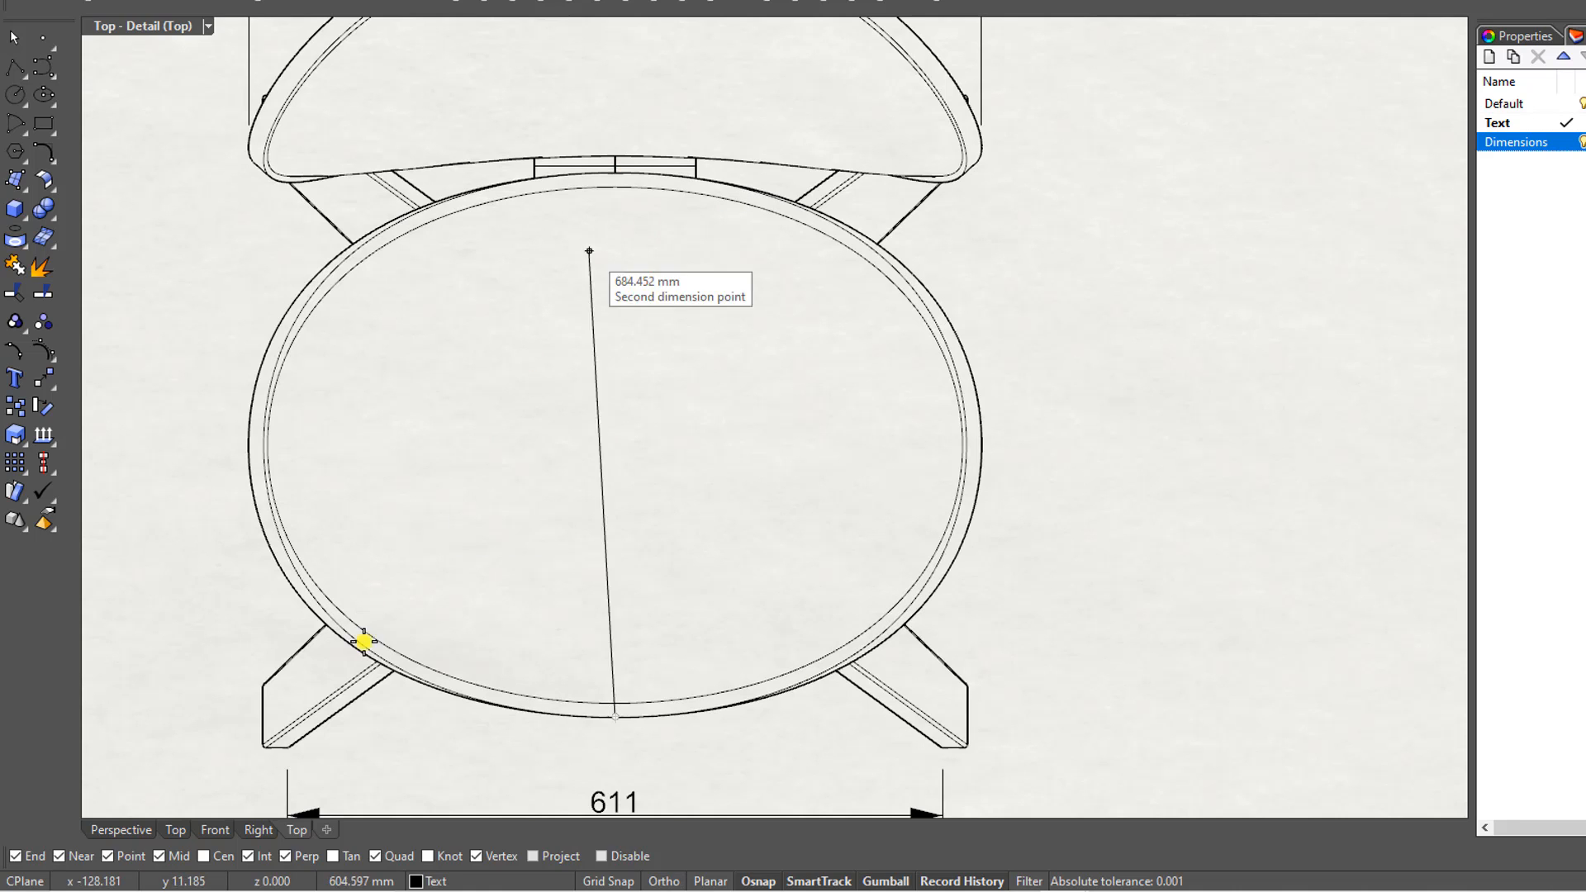
pyautogui.click(285, 856)
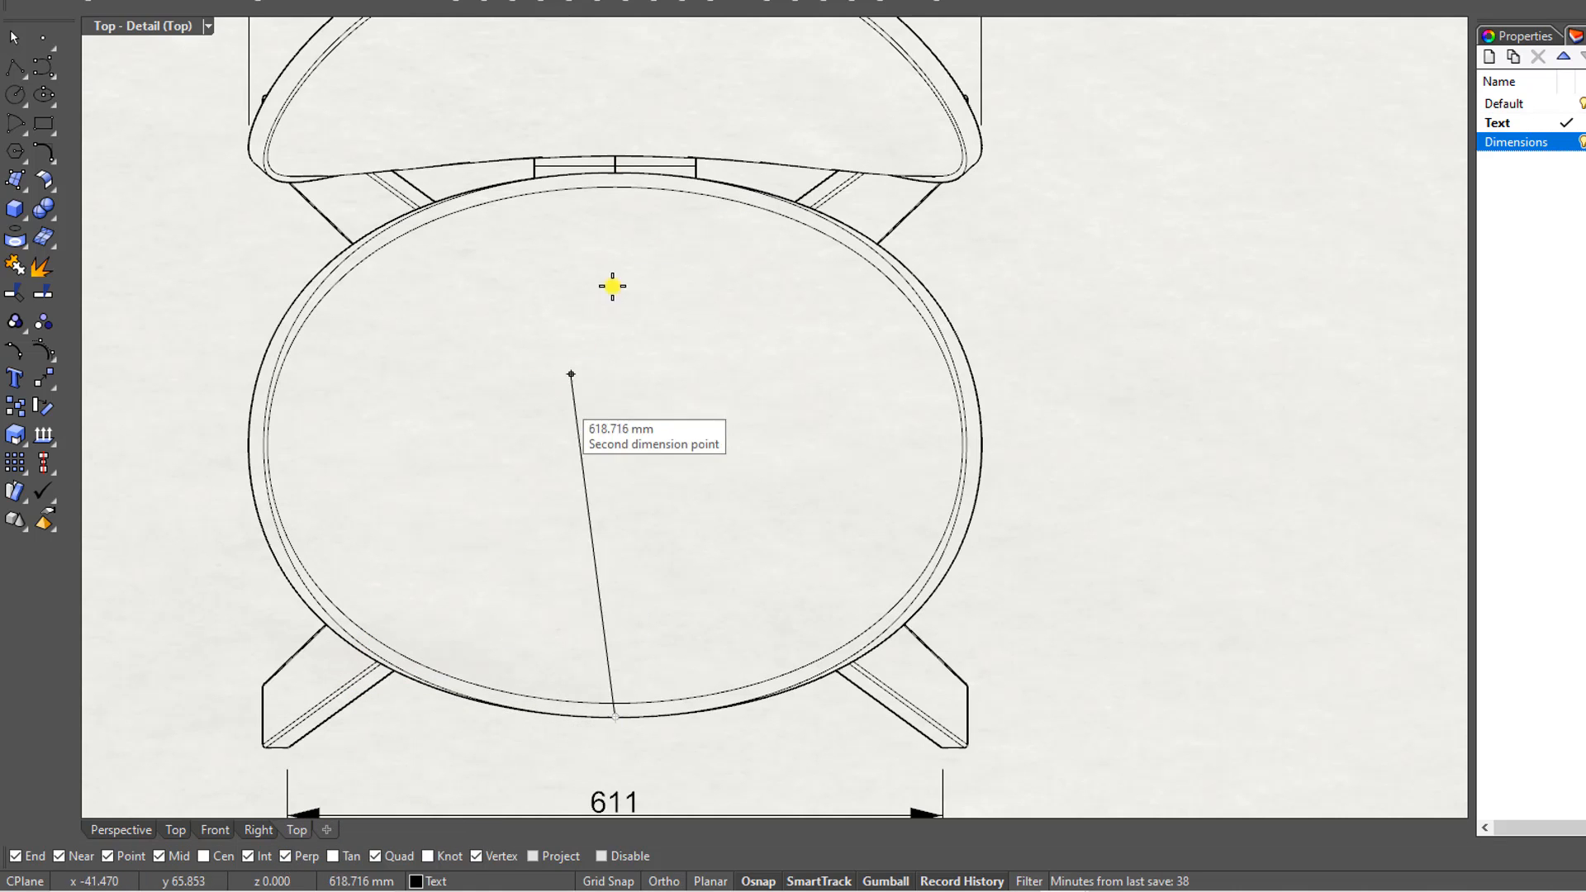
pyautogui.press('shift')
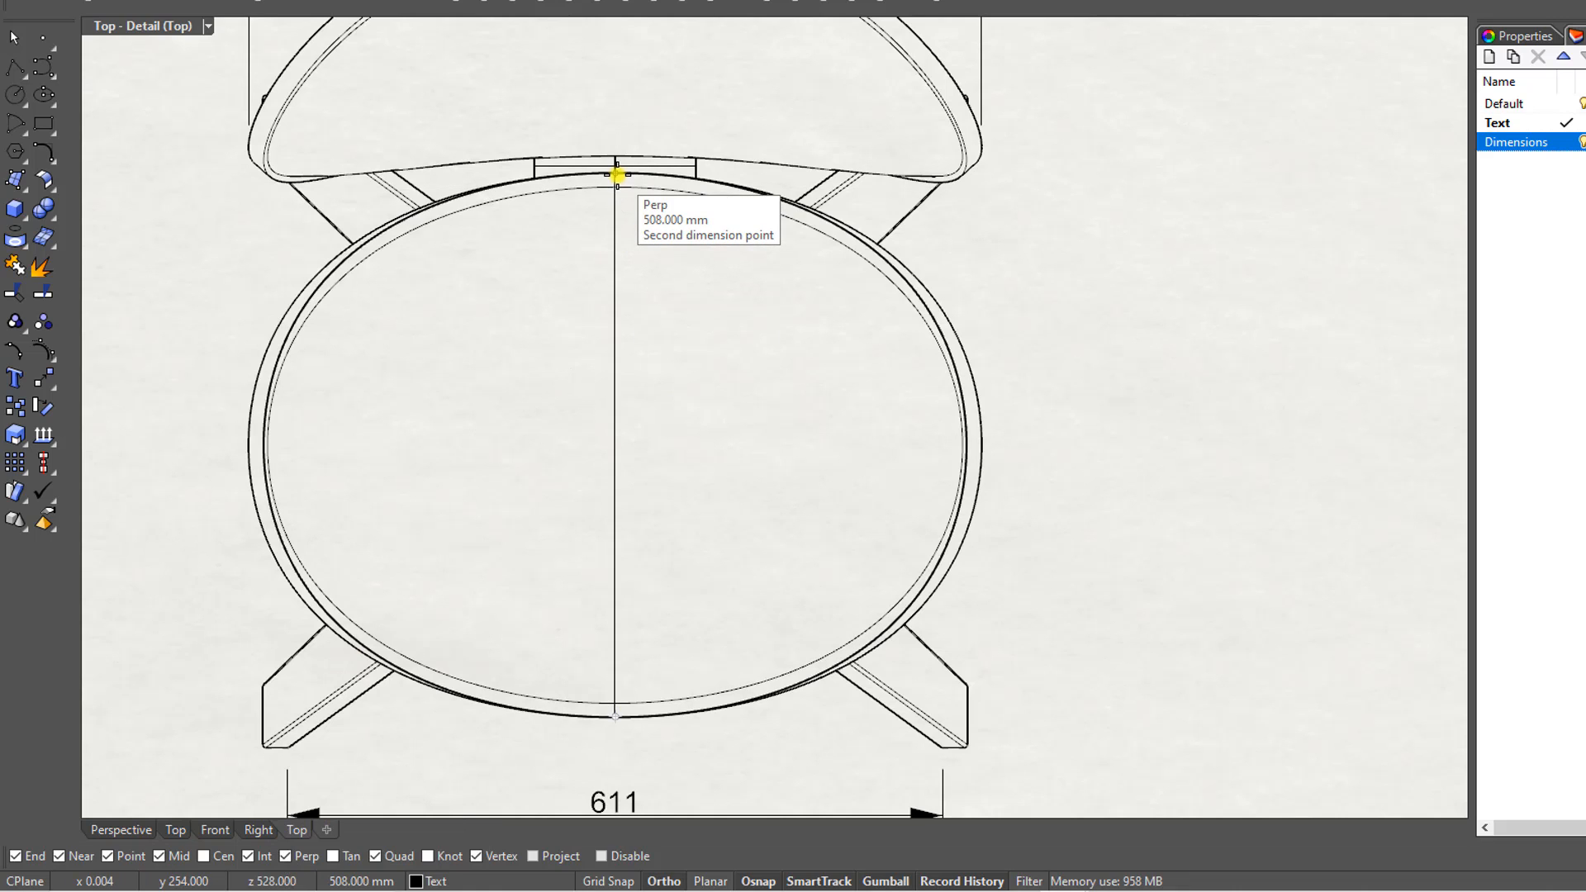
pyautogui.click(617, 175)
pyautogui.scroll(-4, 617, 174)
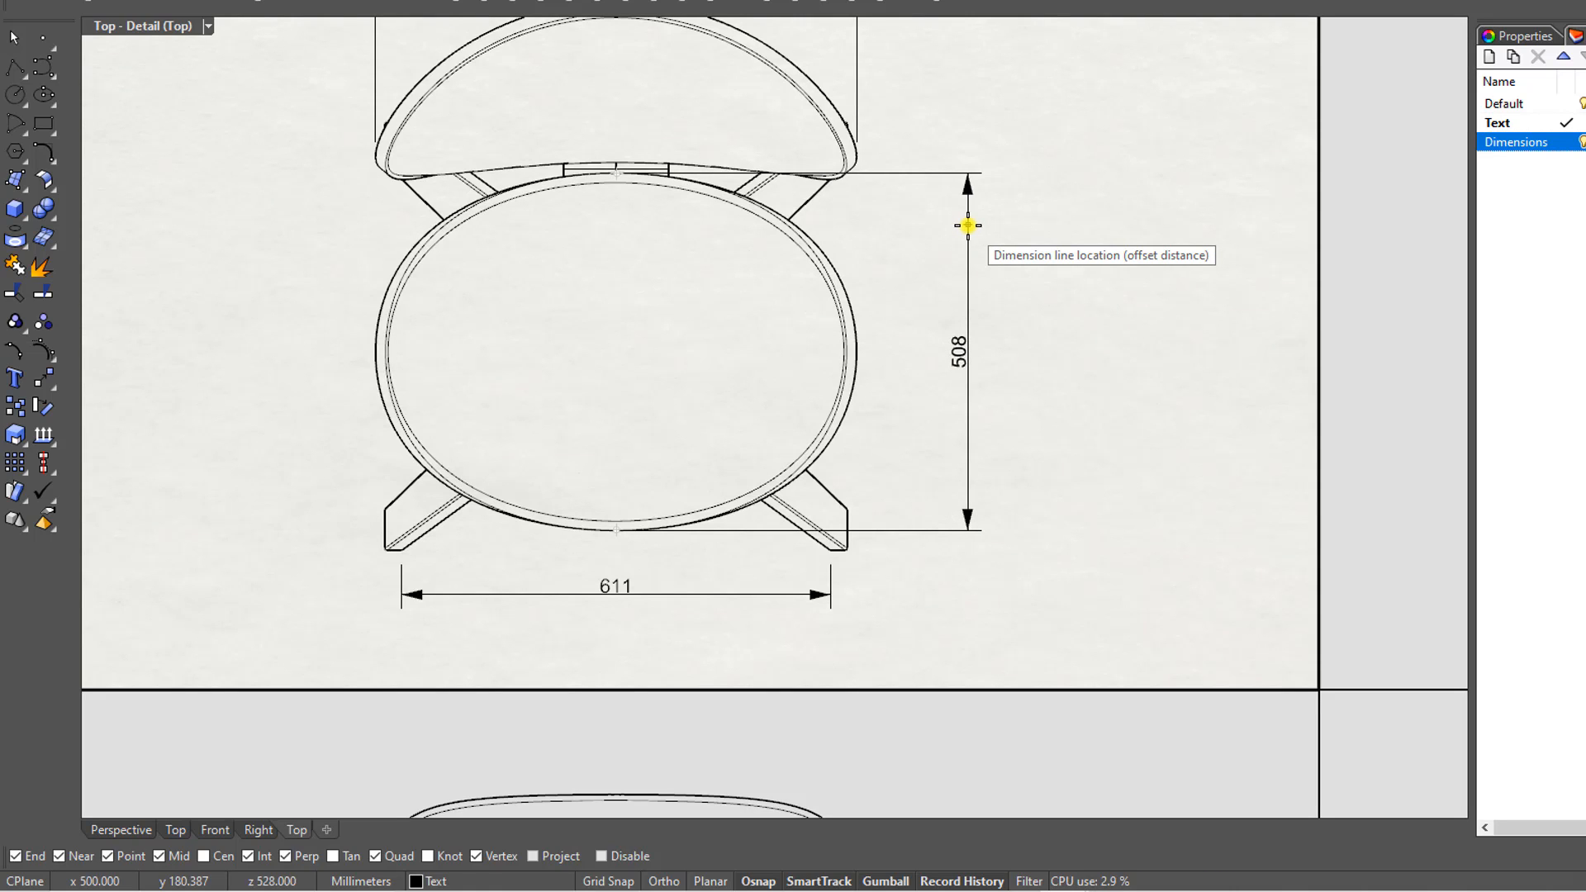
pyautogui.click(969, 225)
# Step: Activate the Front detail view of the chair on the layout sheet for editing
pyautogui.scroll(-3, 867, 319)
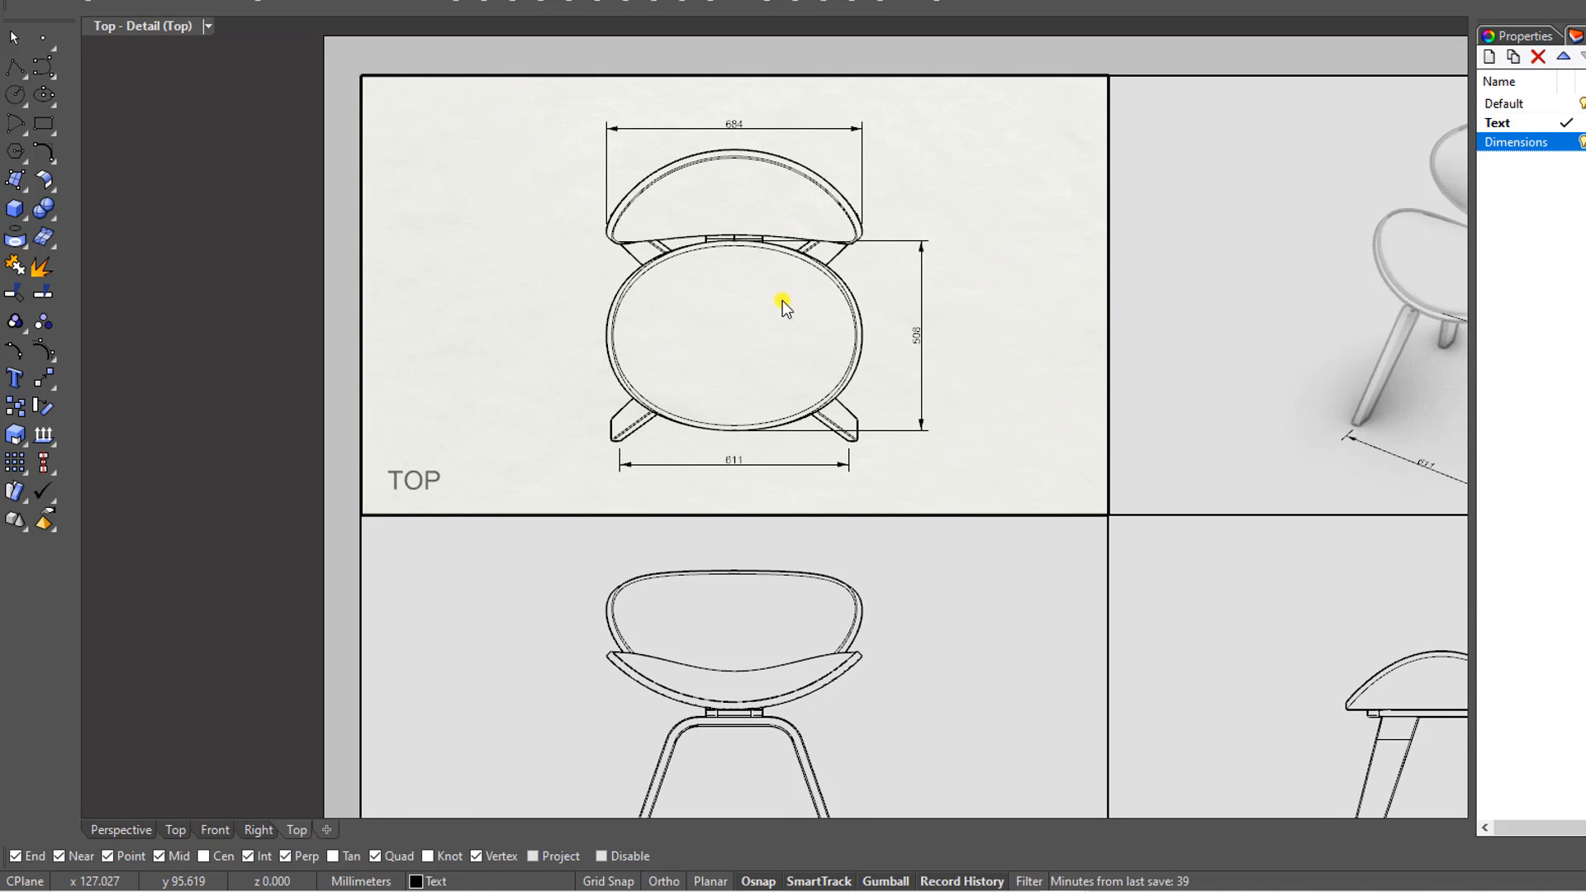
pyautogui.moveTo(730, 334)
pyautogui.mouseDown(button='right')
pyautogui.moveTo(697, 298)
pyautogui.moveTo(678, 164)
pyautogui.mouseUp(button='right')
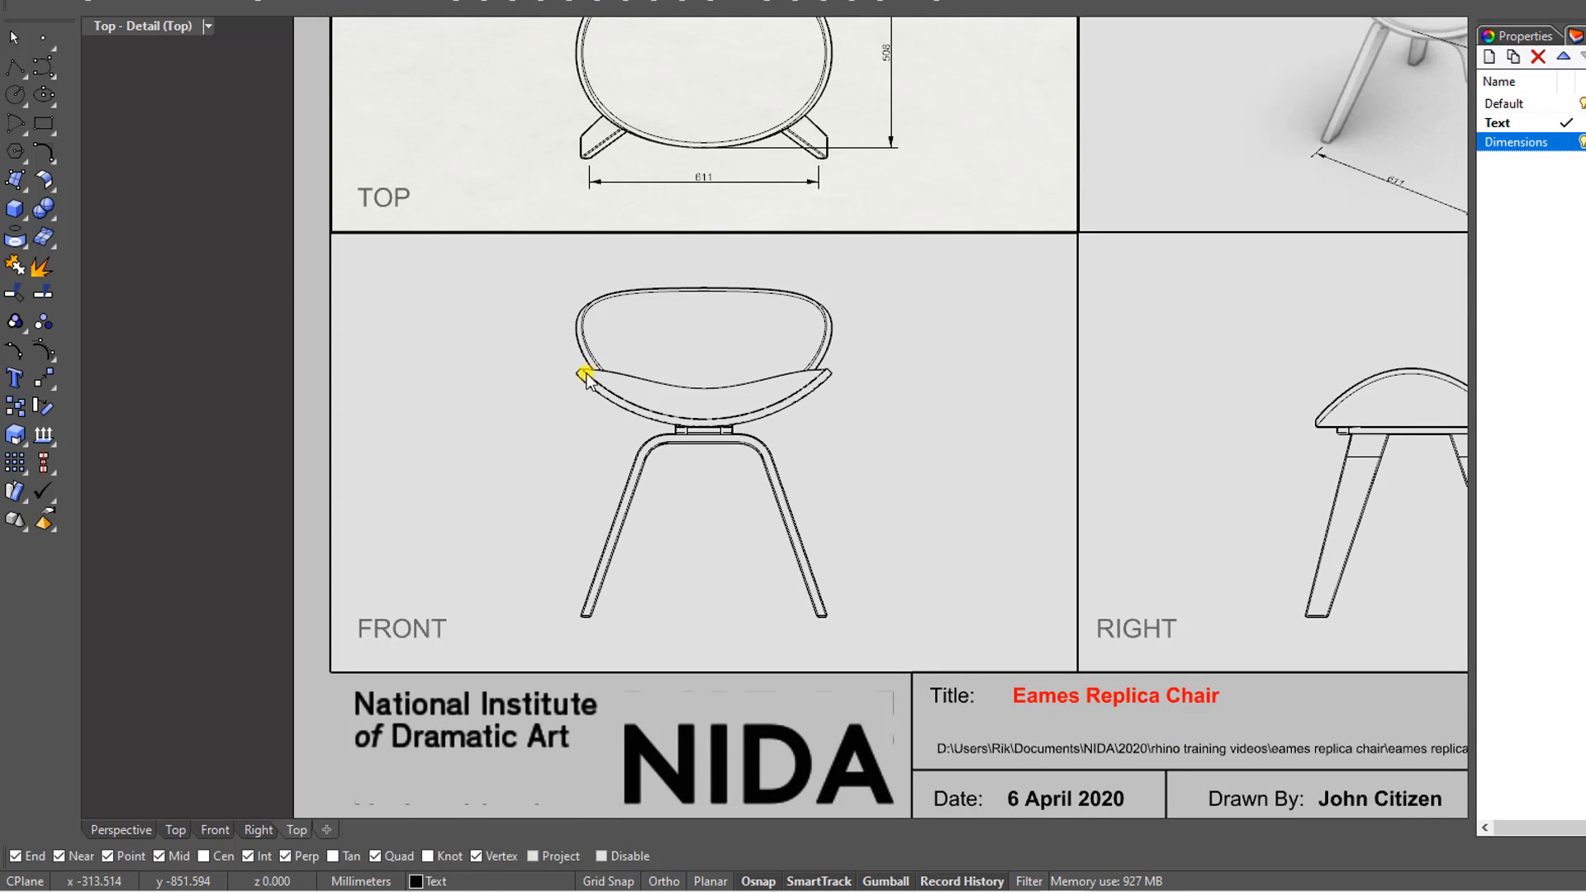
pyautogui.doubleClick(507, 423)
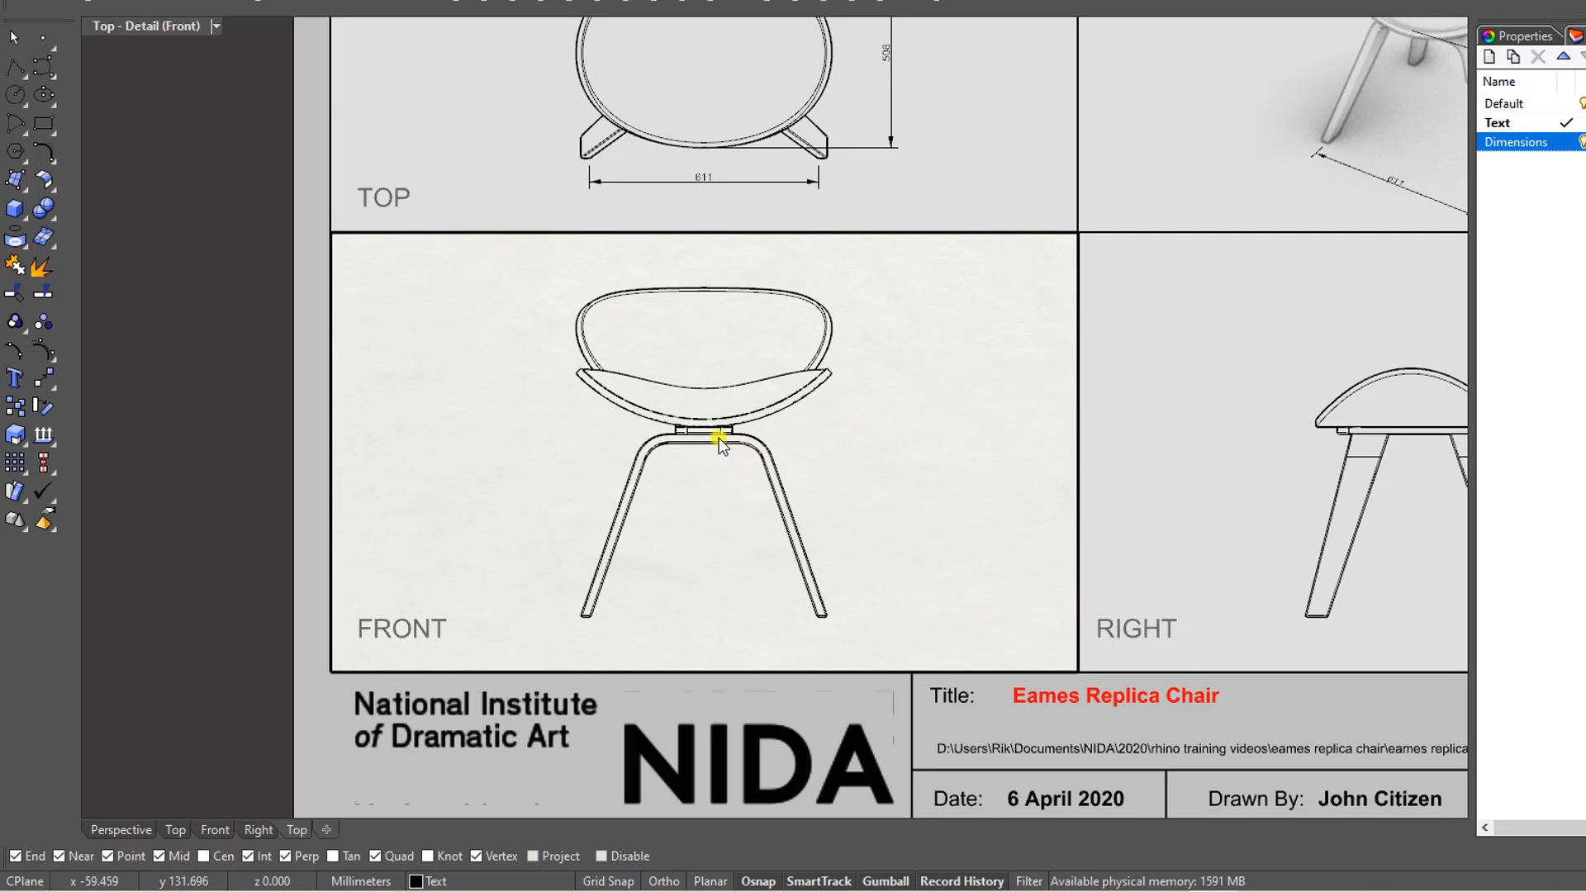
pyautogui.scroll(5, 716, 436)
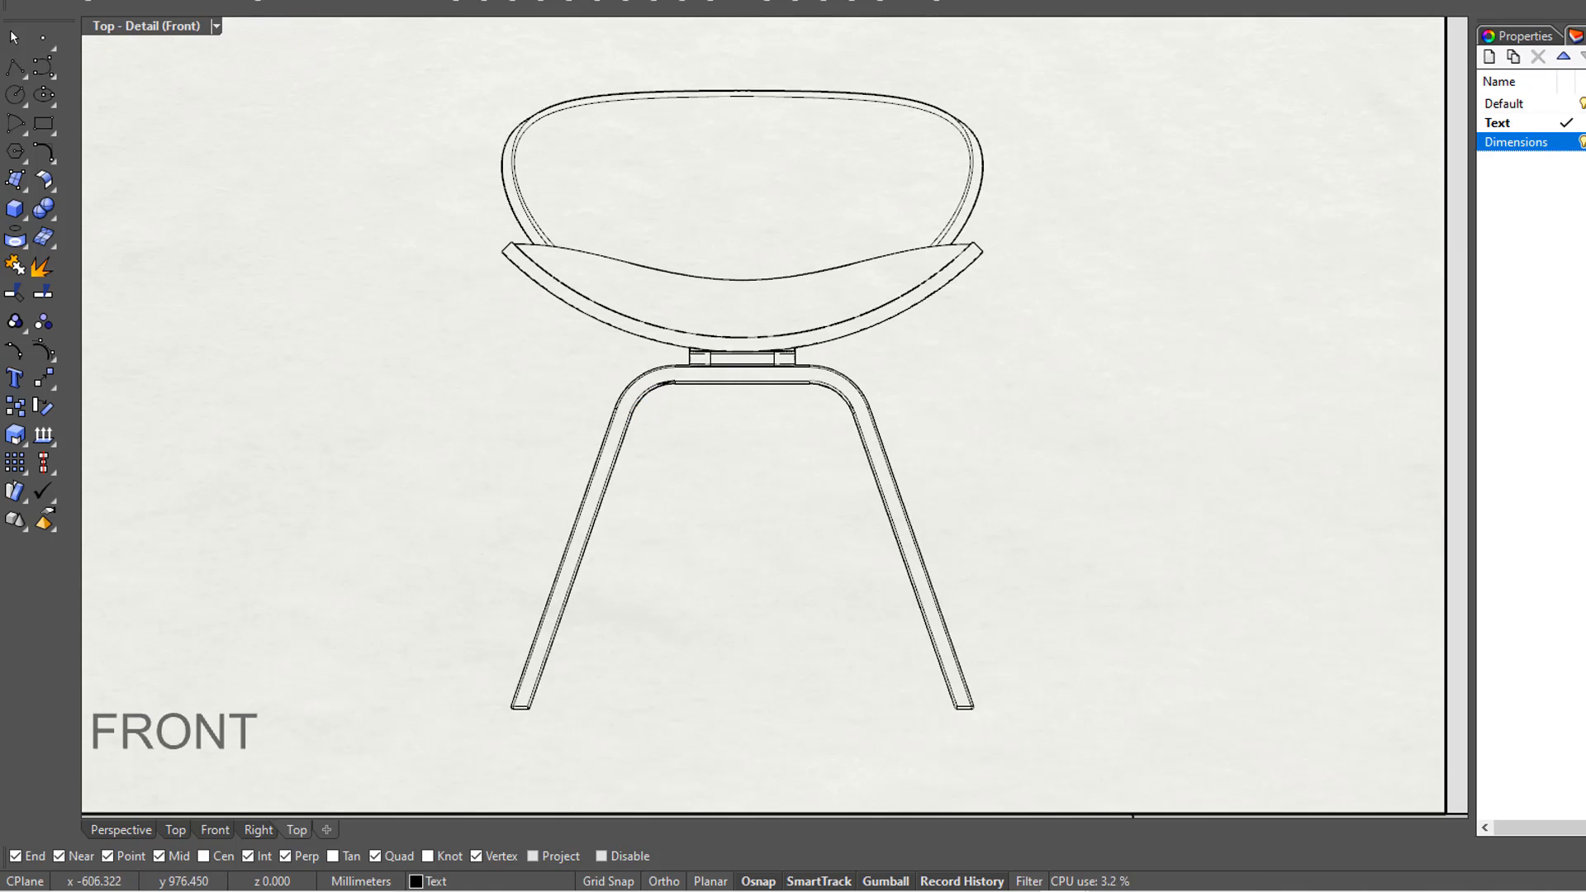
# Step: Add a radial dimension to the inner bend at the top of the left leg, with its text inside the leg frame
pyautogui.click(322, 33)
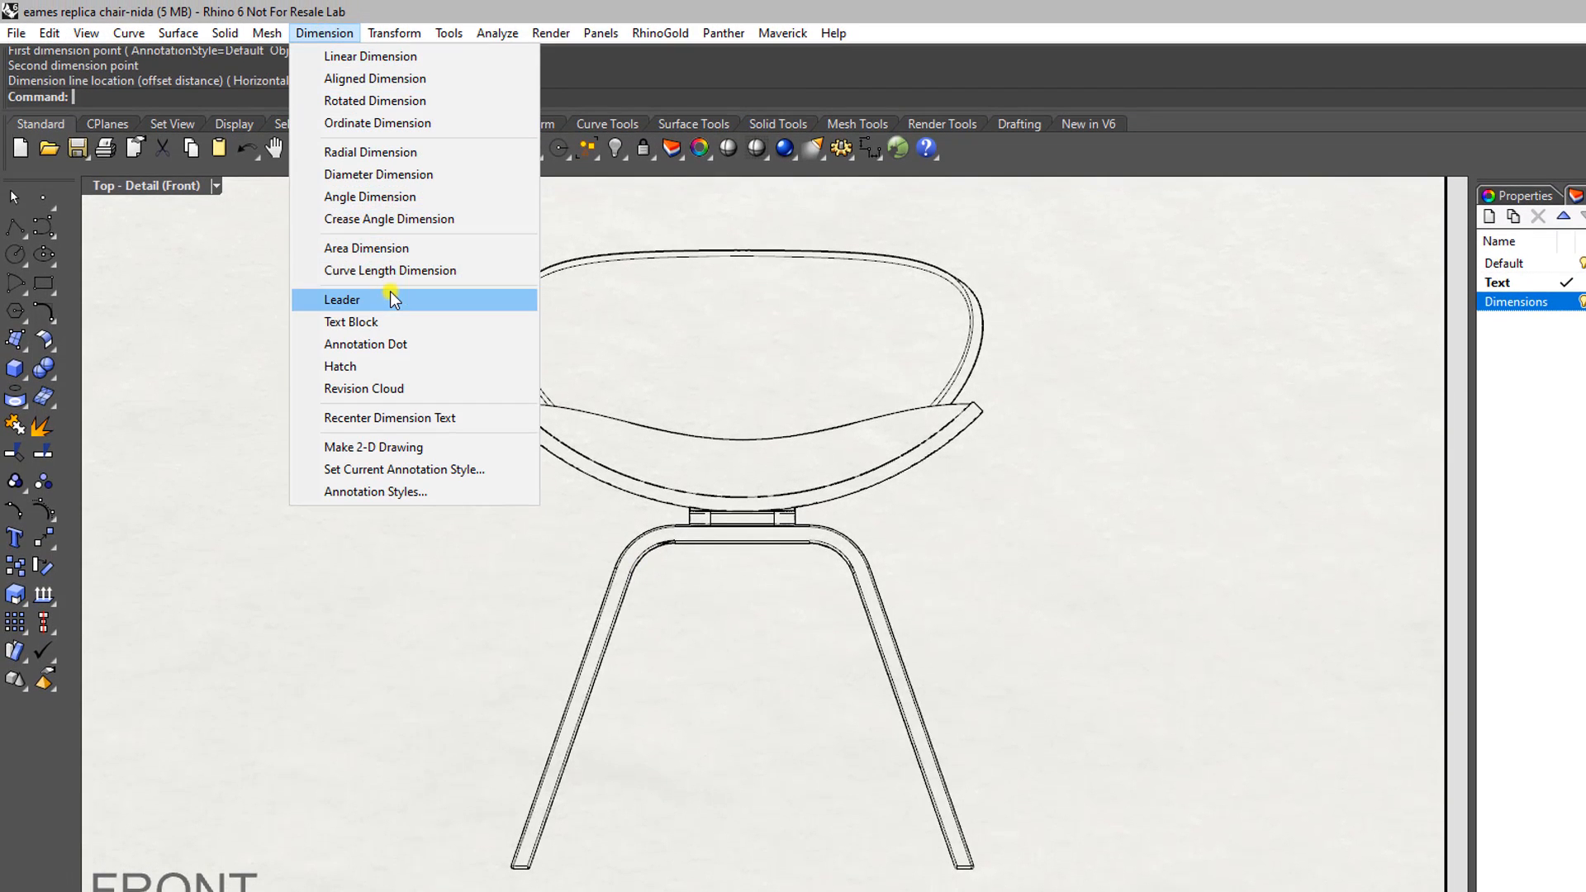
pyautogui.click(506, 152)
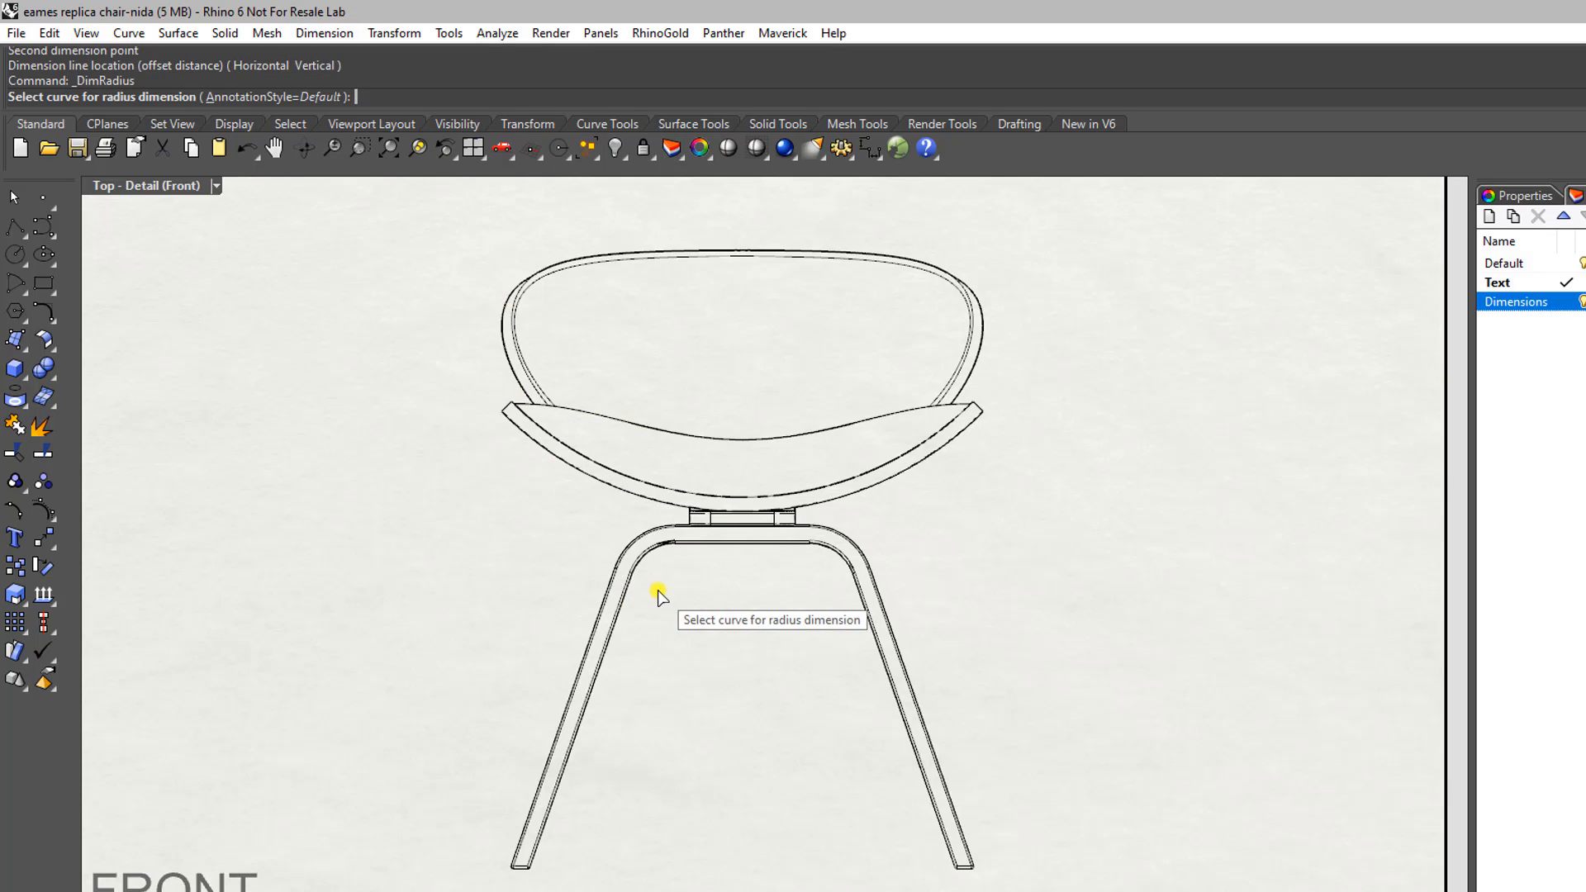
pyautogui.scroll(3, 658, 593)
pyautogui.scroll(1, 661, 593)
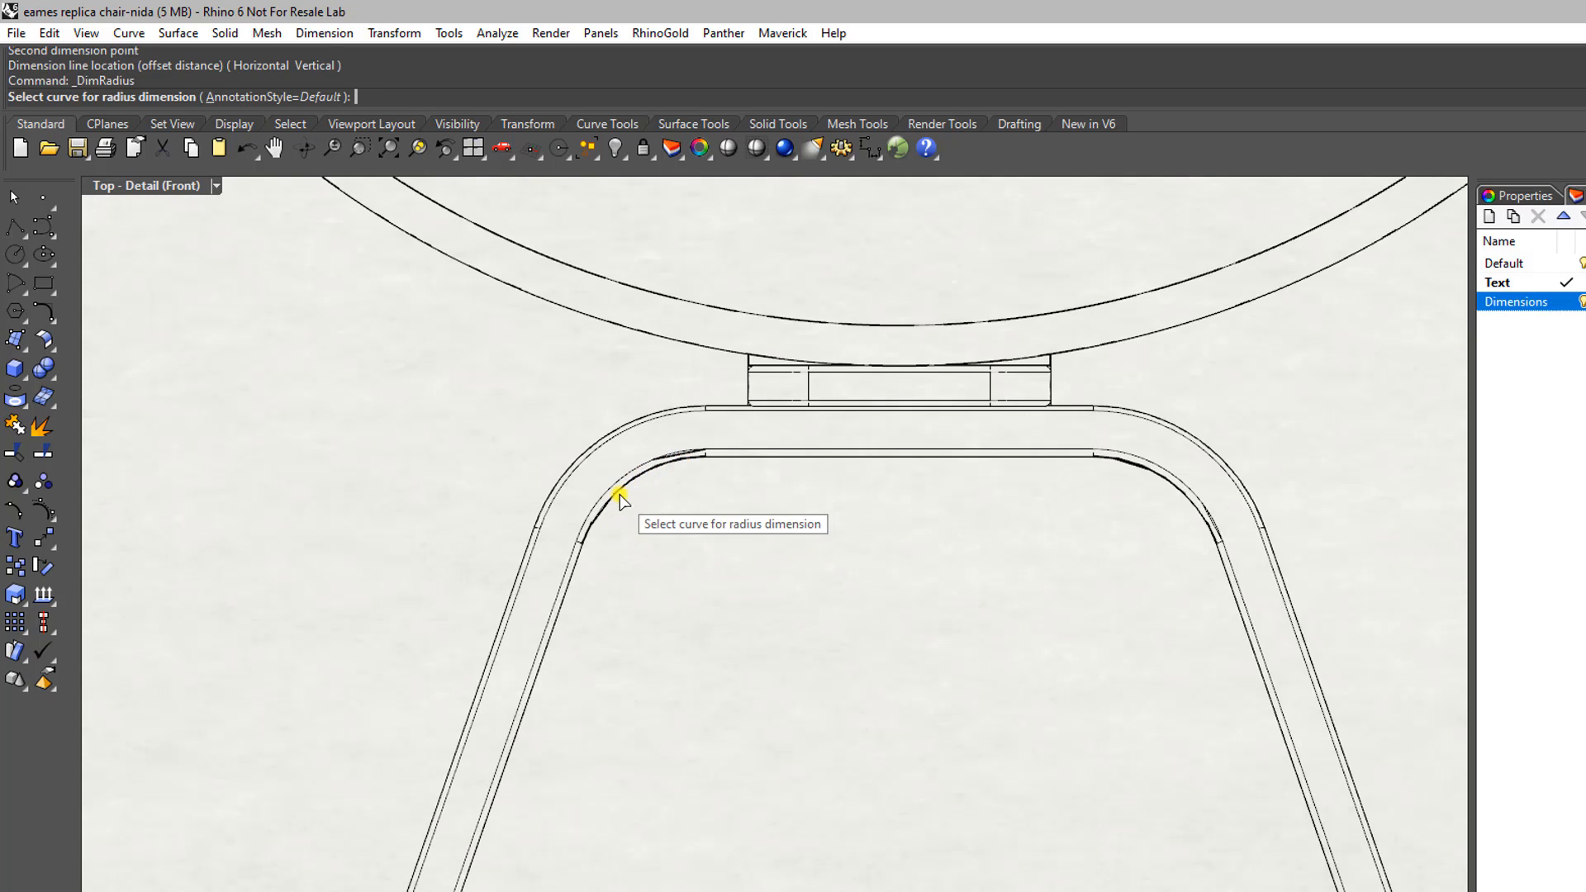
pyautogui.click(618, 494)
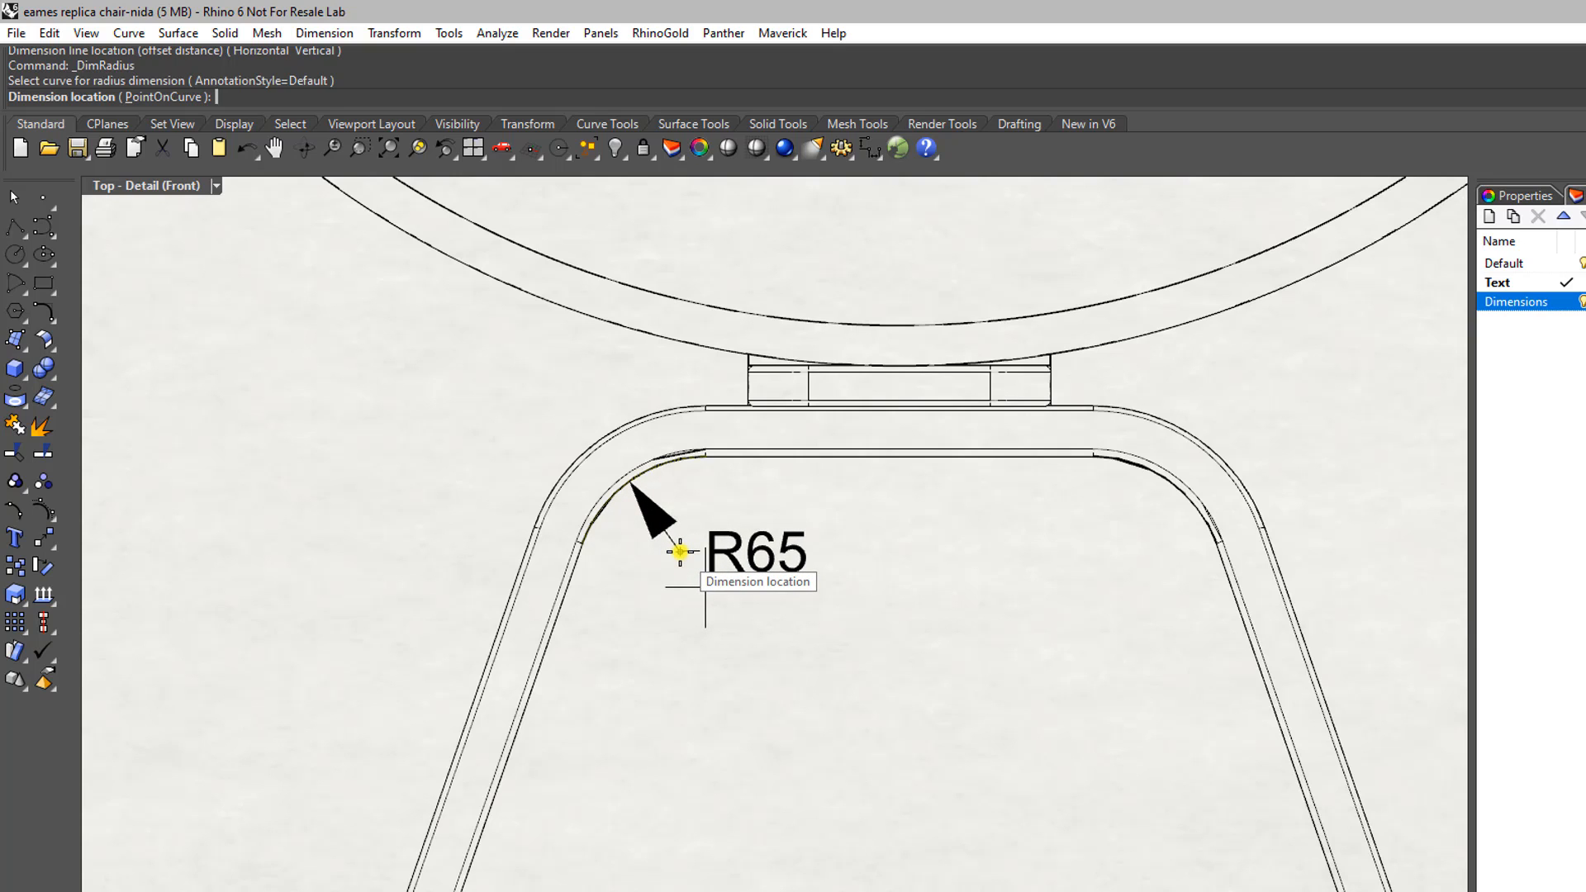
pyautogui.click(680, 551)
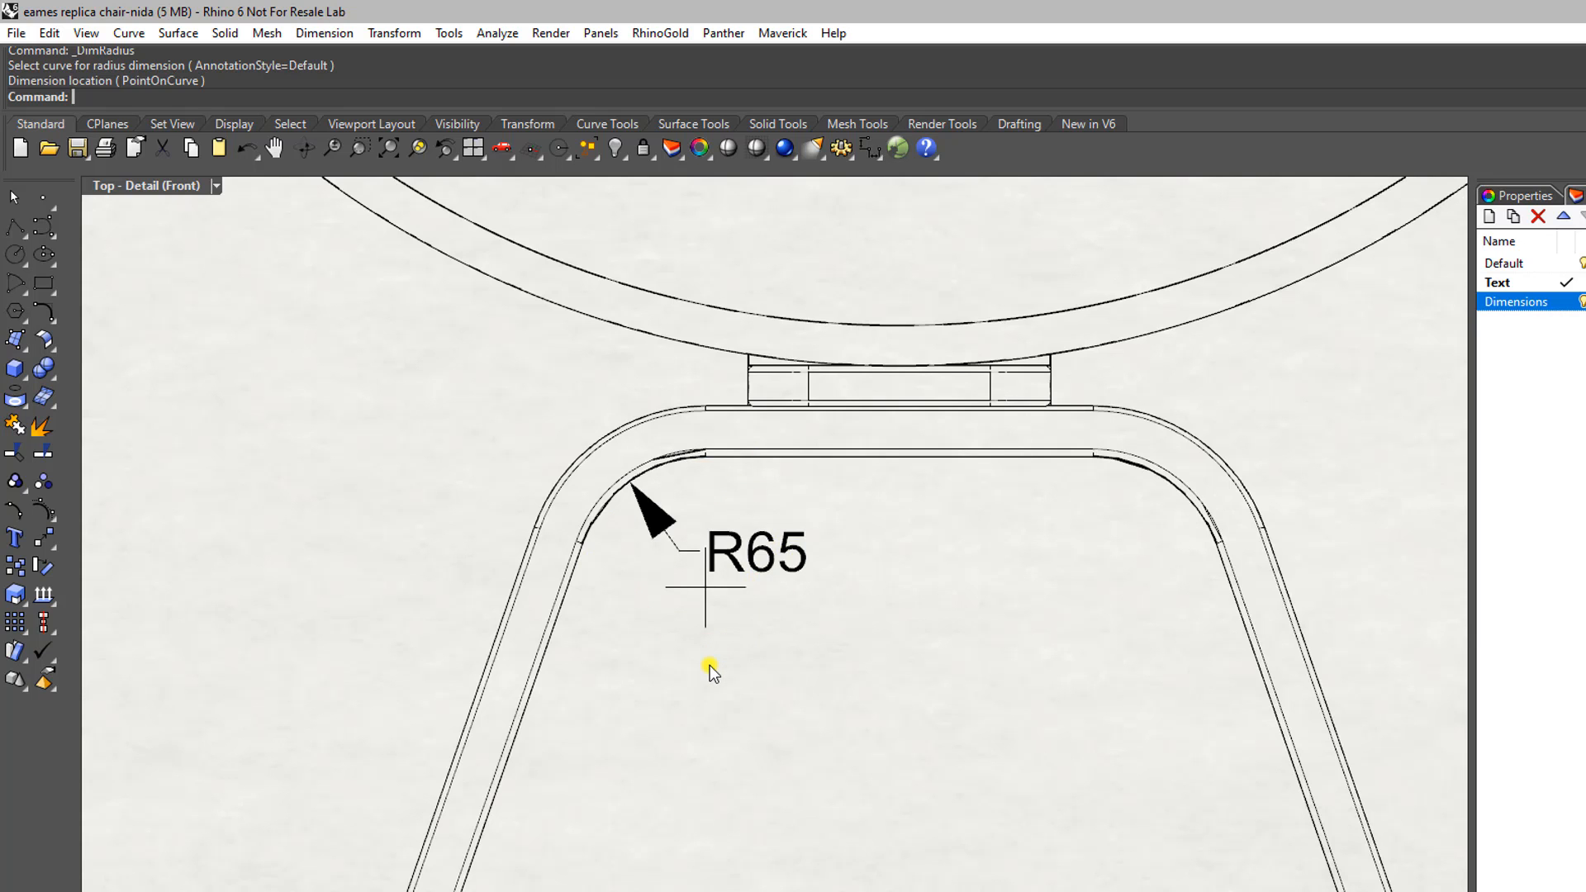
# Step: Add a horizontal linear dimension across the bottom end of the left leg, with the dimension line below the foot
pyautogui.scroll(-4, 711, 666)
pyautogui.scroll(2, 704, 672)
pyautogui.moveTo(691, 706); pyautogui.dragTo(797, 423, button='right')
pyautogui.scroll(-4, 796, 423)
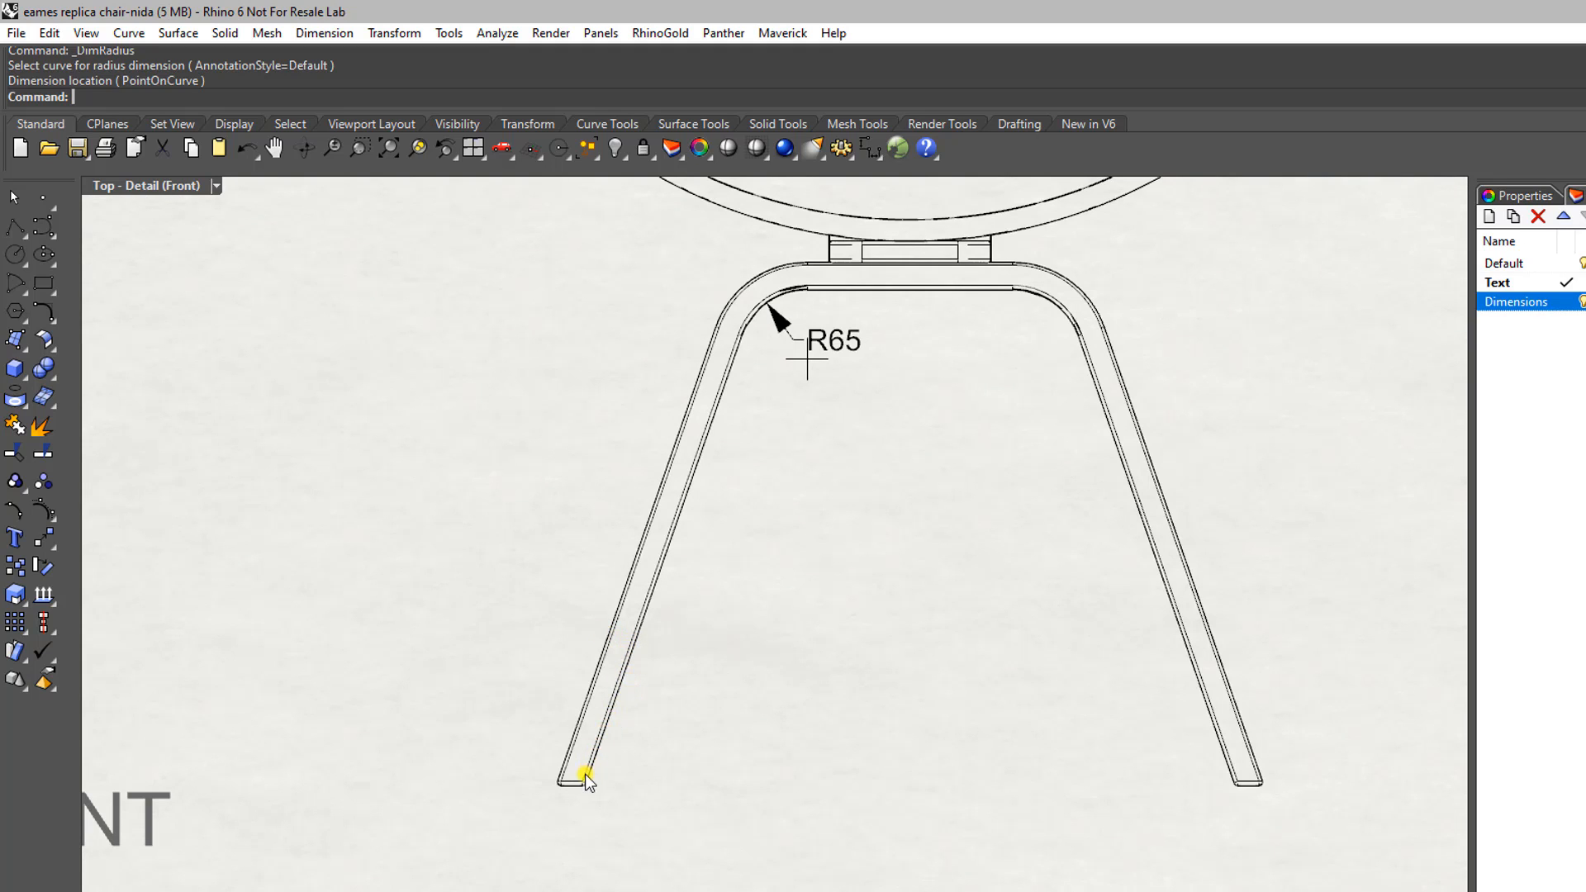
pyautogui.scroll(2, 585, 777)
pyautogui.moveTo(547, 817); pyautogui.dragTo(547, 697, button='right')
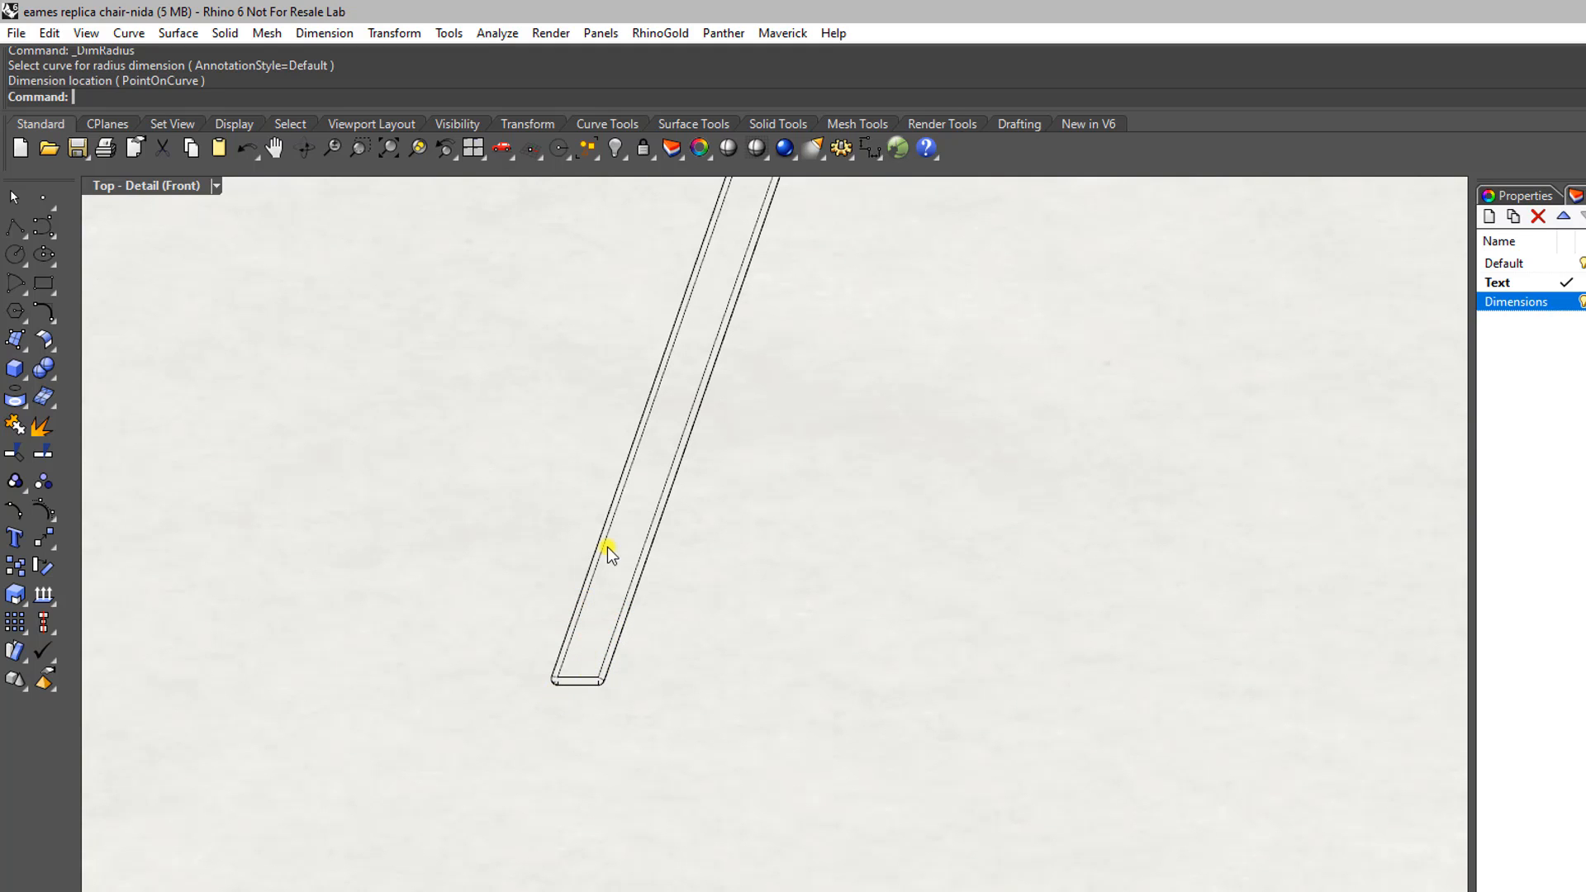
pyautogui.click(303, 34)
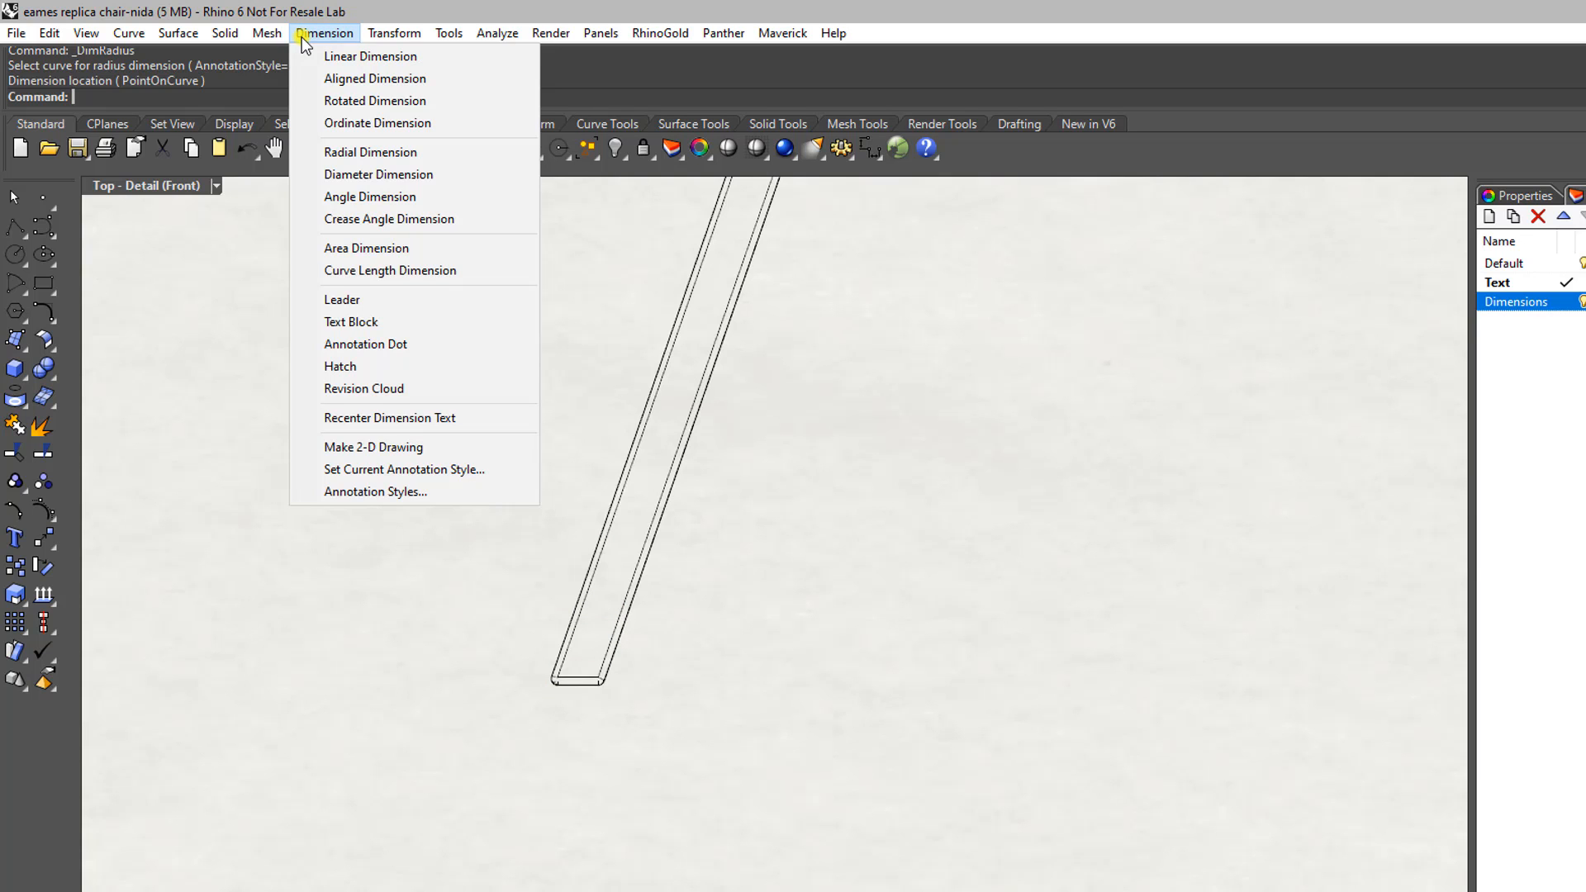
pyautogui.click(336, 55)
pyautogui.scroll(3, 604, 620)
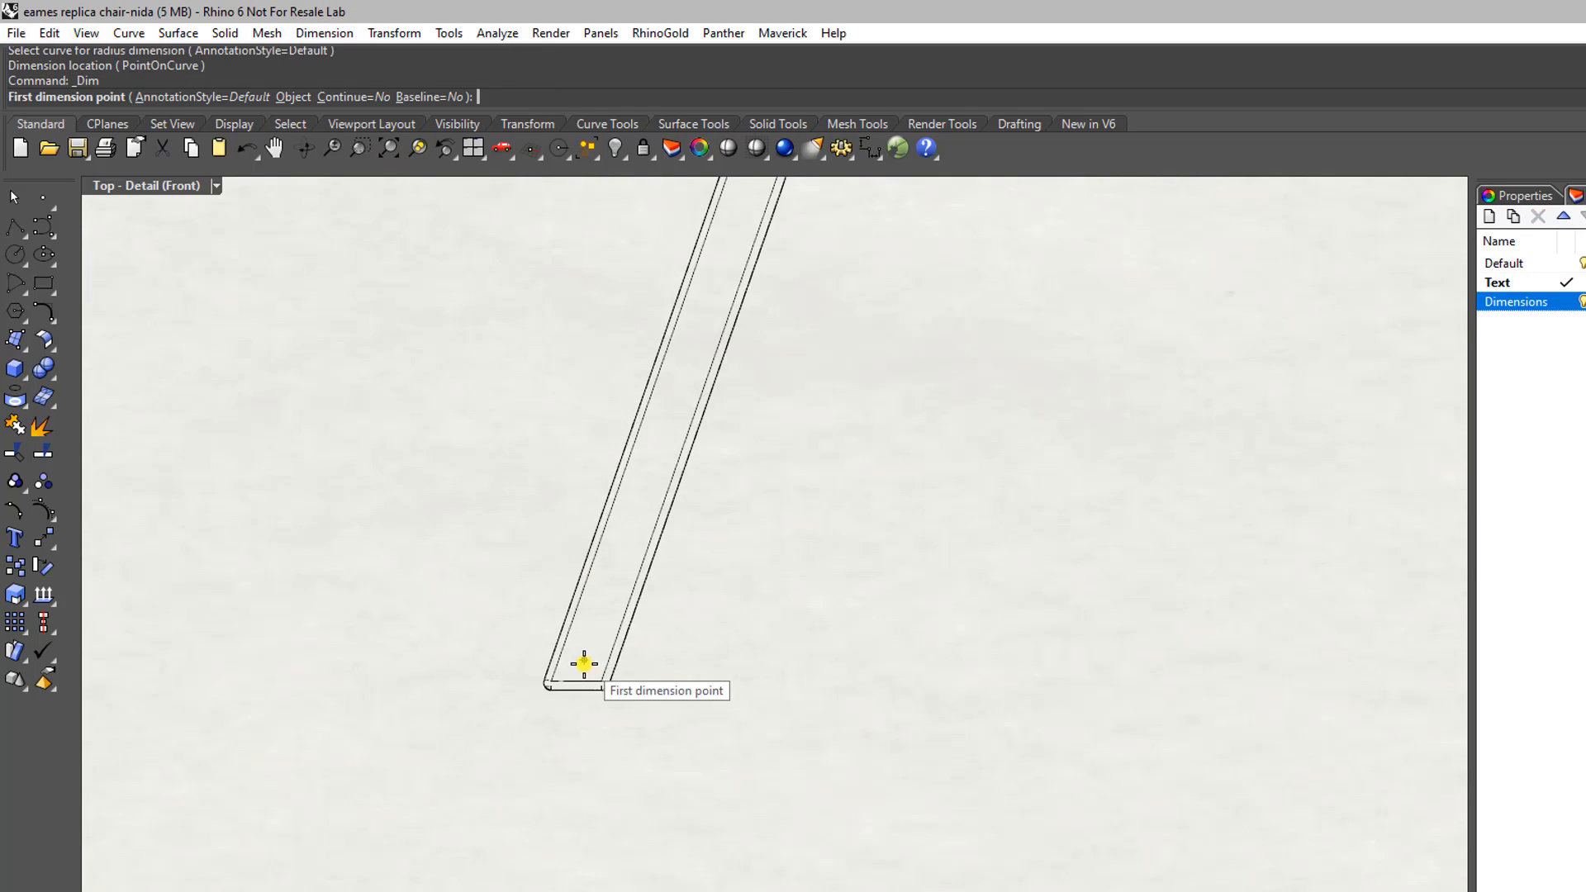
pyautogui.scroll(2, 510, 699)
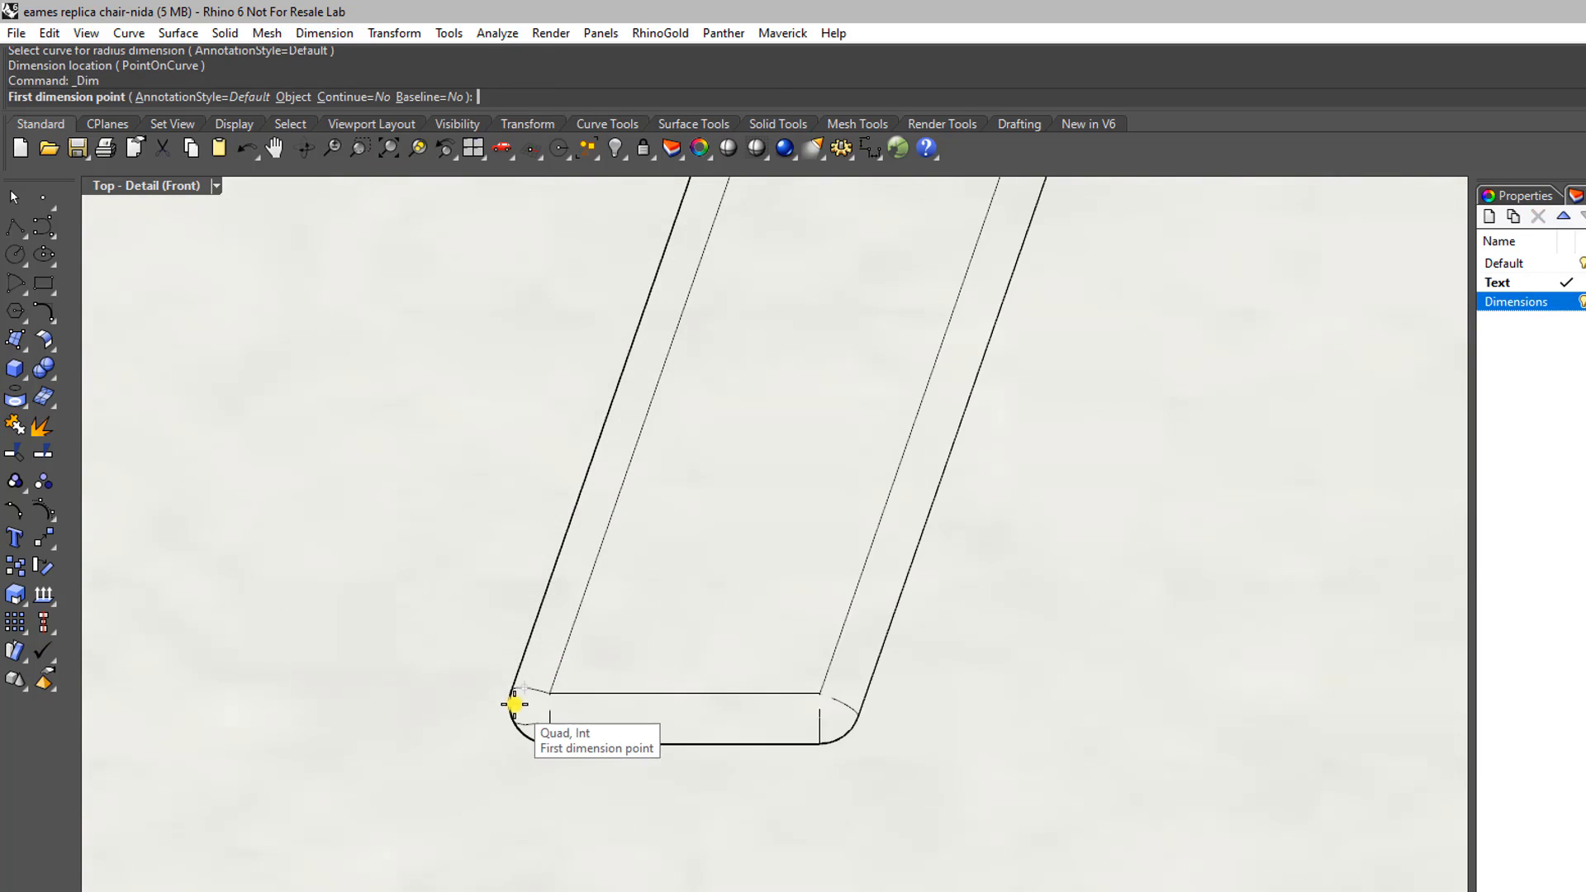
pyautogui.click(509, 705)
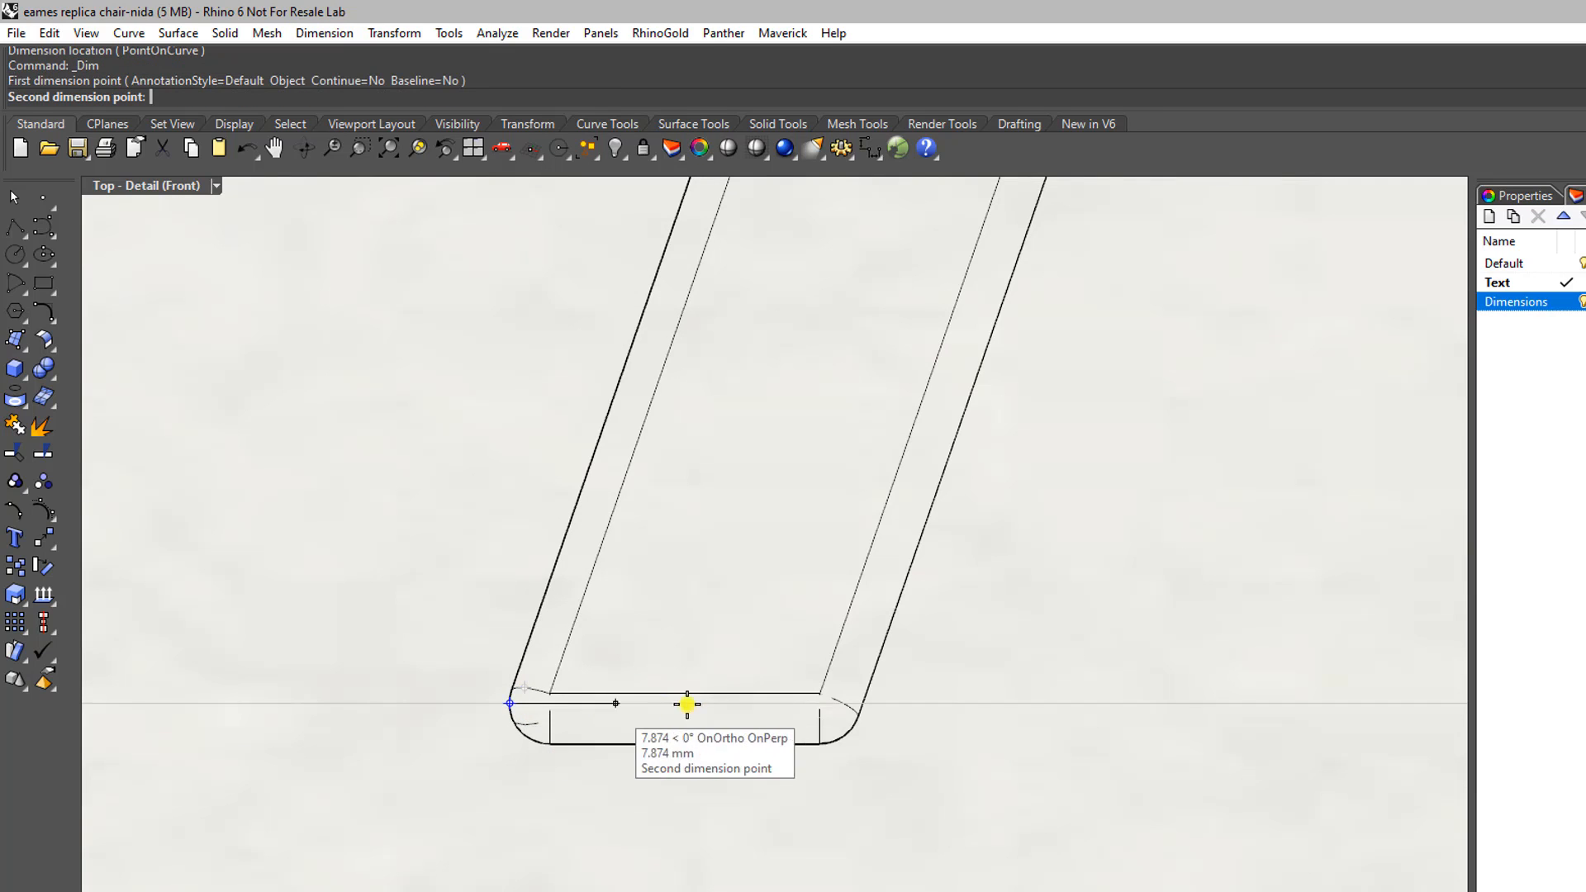
pyautogui.click(860, 705)
pyautogui.scroll(-3, 754, 705)
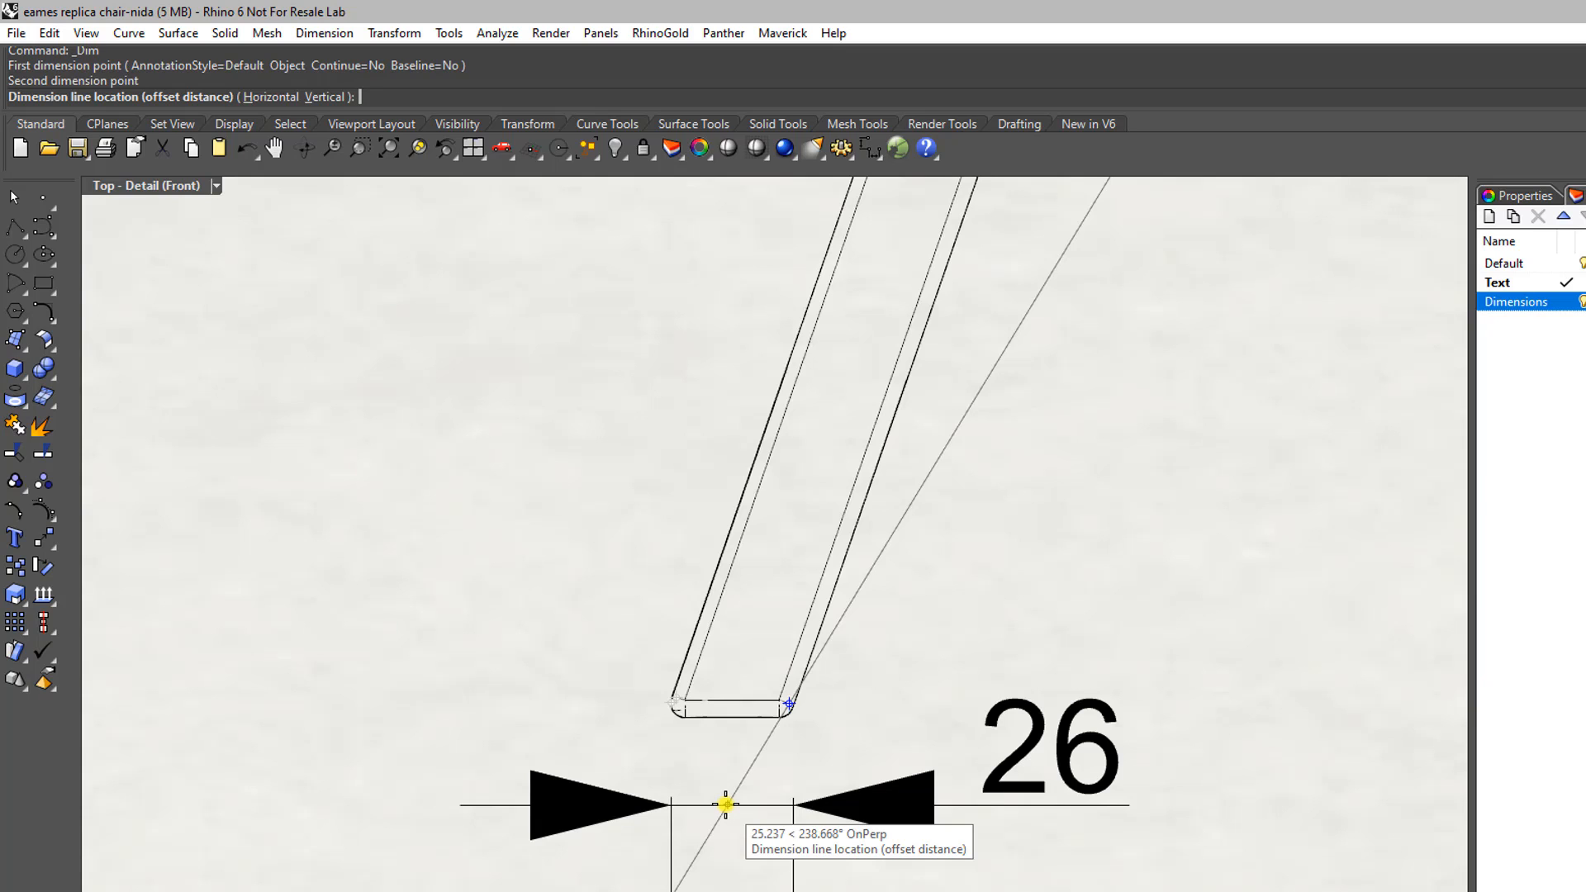
pyautogui.click(725, 804)
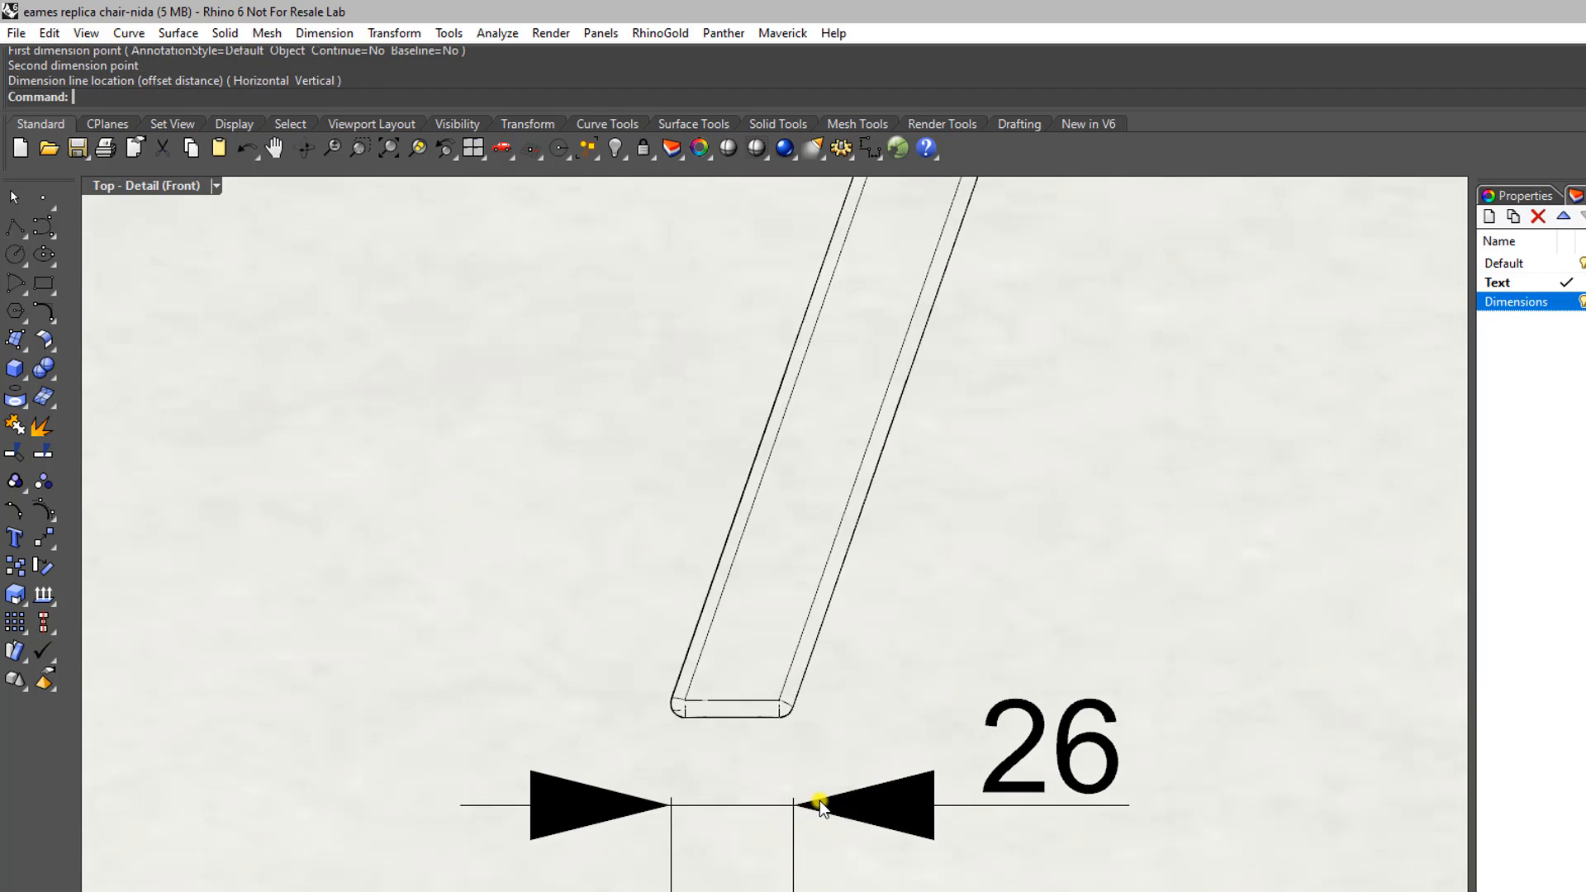
# Step: Delete the horizontal linear dimension below the left leg's foot
pyautogui.moveTo(710, 758); pyautogui.dragTo(628, 592, button='right')
pyautogui.click(844, 638)
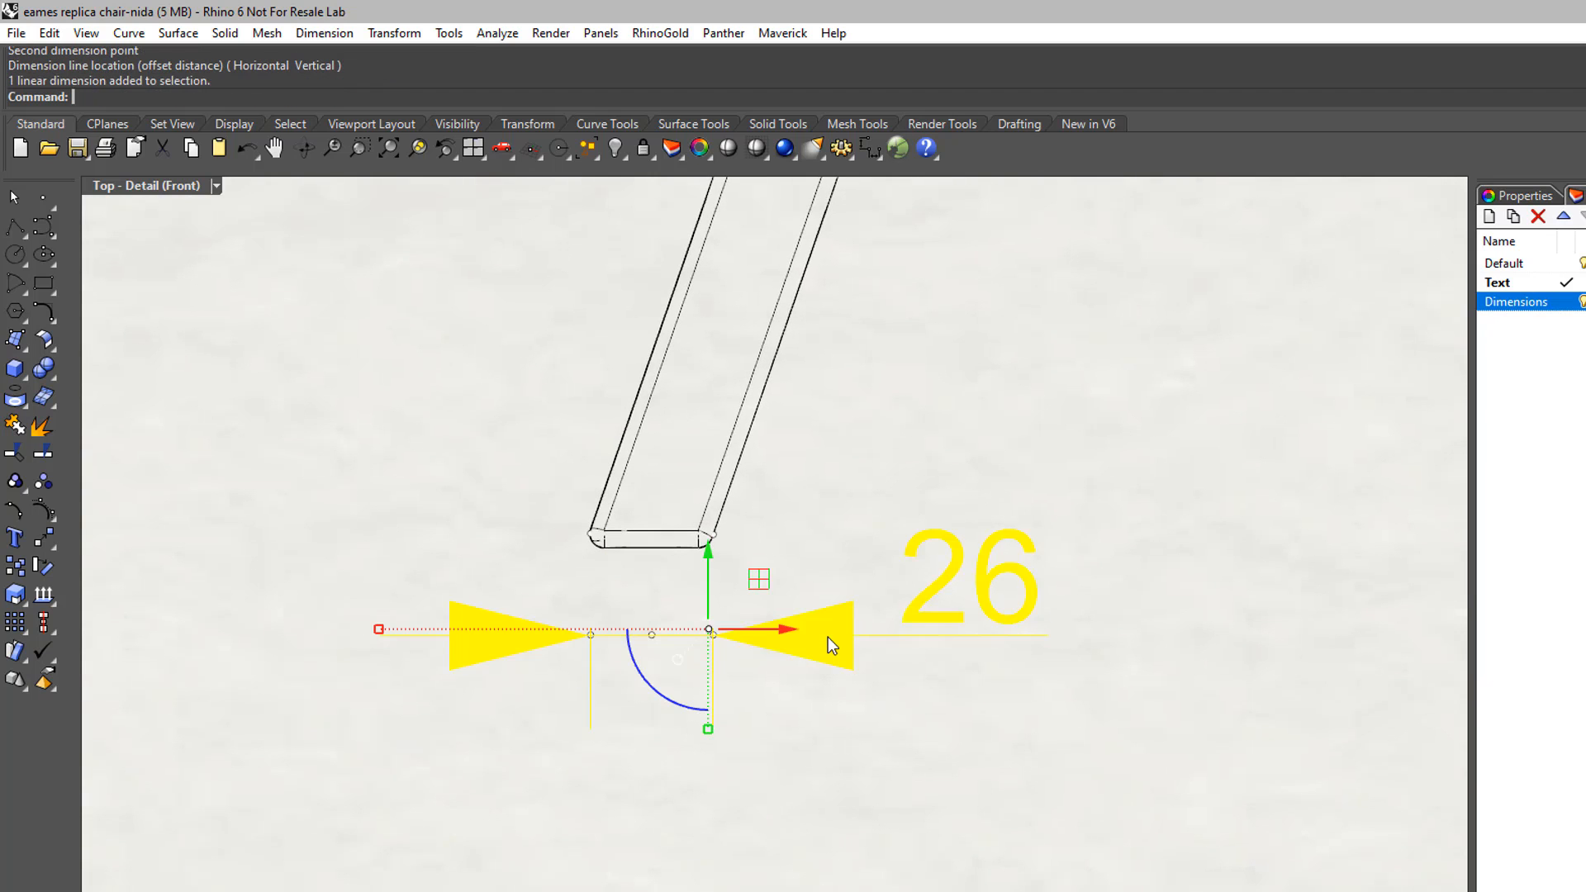
pyautogui.press('Delete')
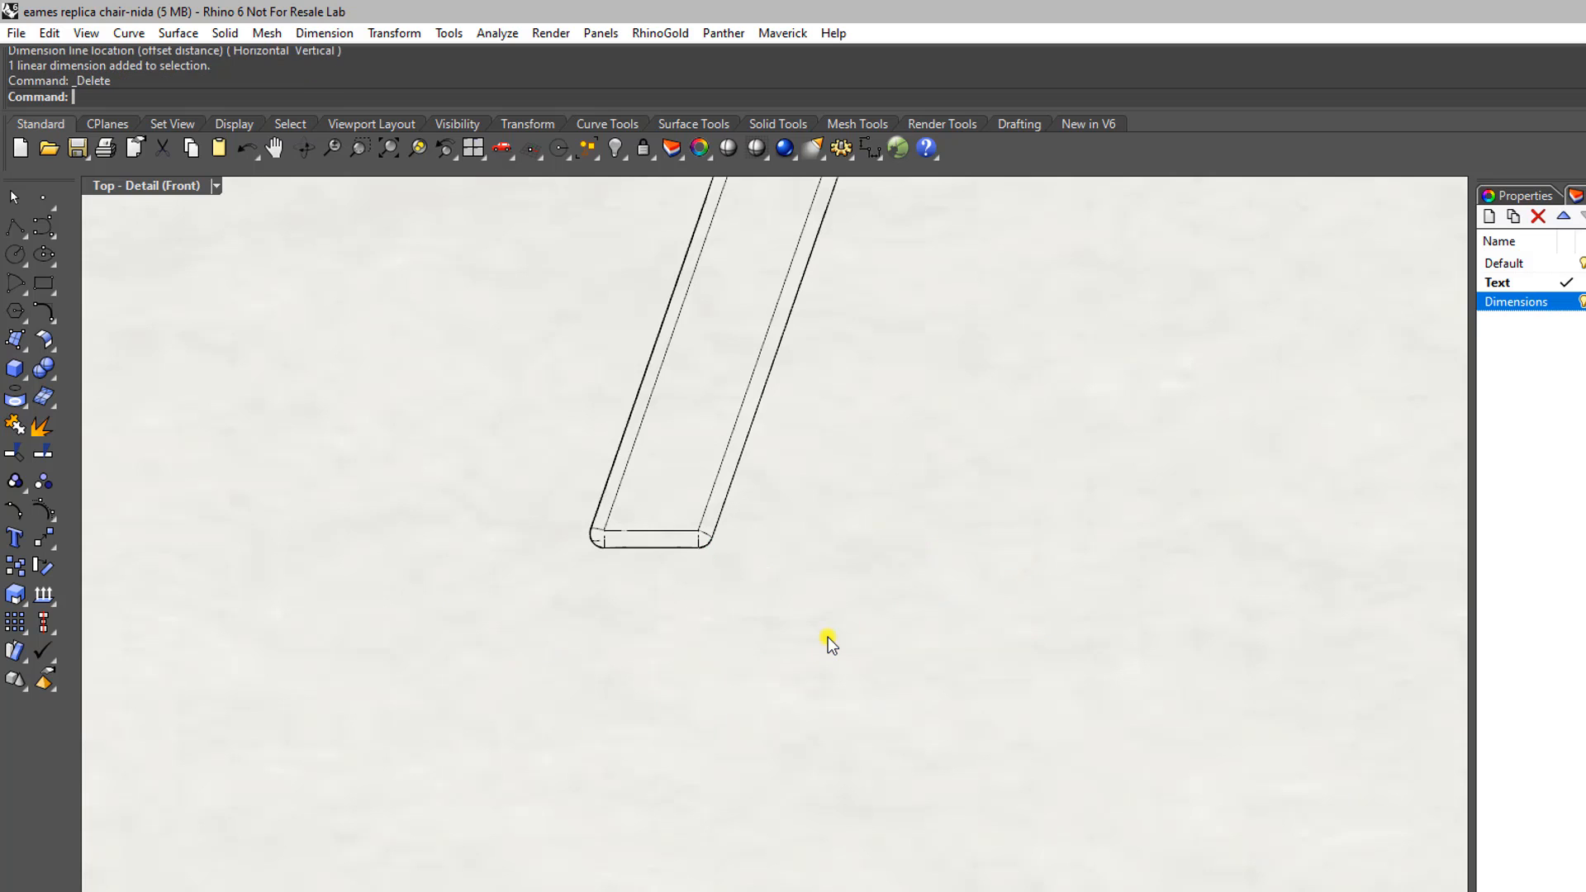
# Step: Add an aligned dimension across the left leg's thickness, perpendicular to its slanted edges, with the dimension line below the foot
pyautogui.moveTo(780, 633); pyautogui.dragTo(783, 746, button='right')
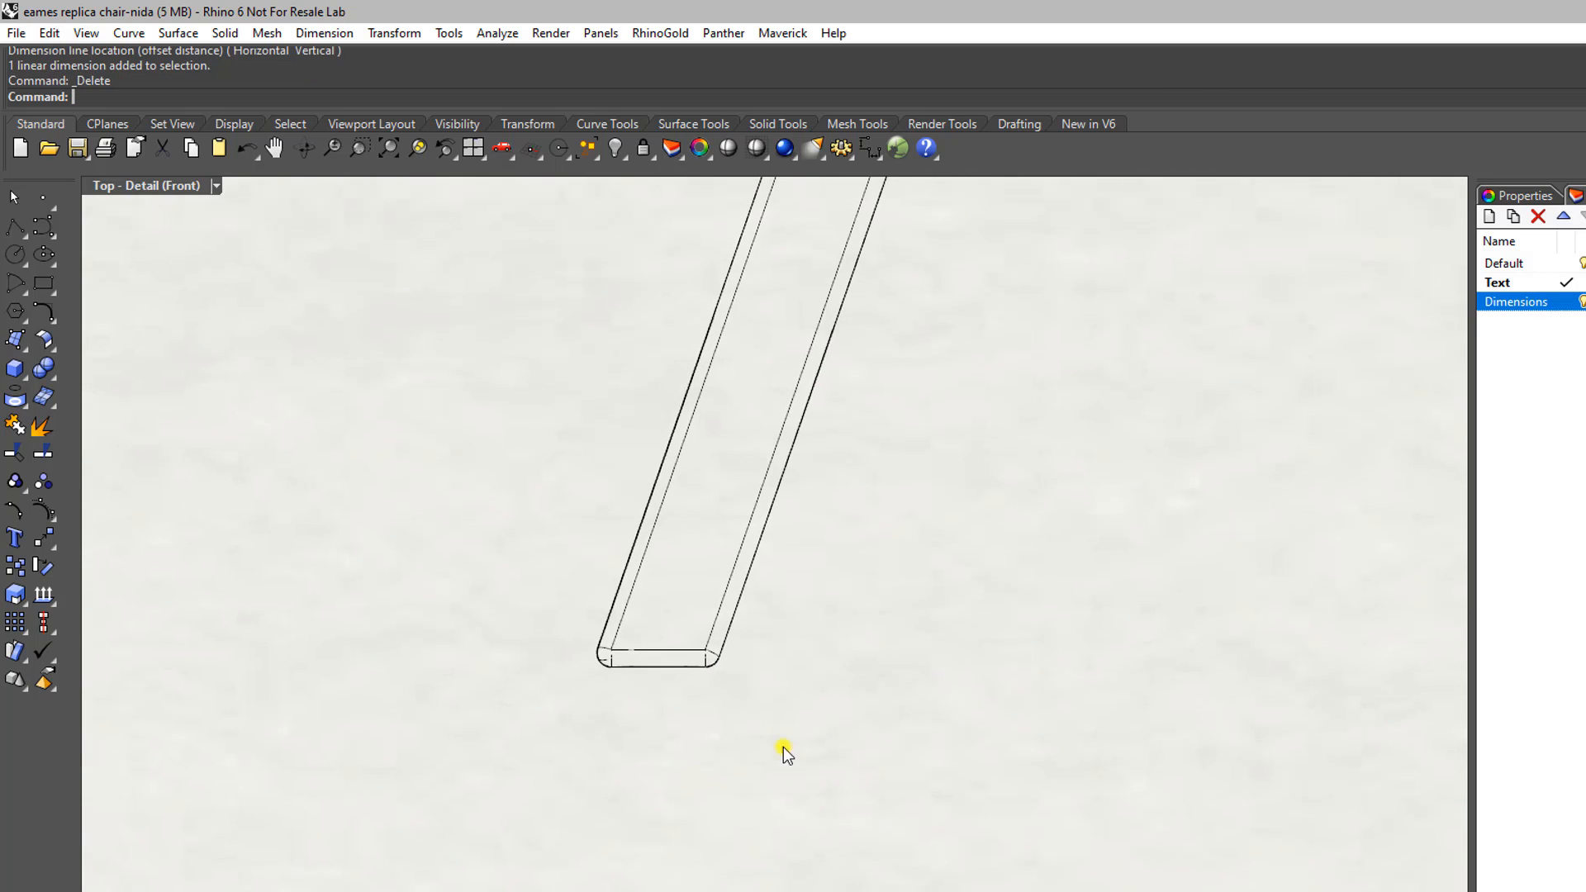
pyautogui.click(311, 33)
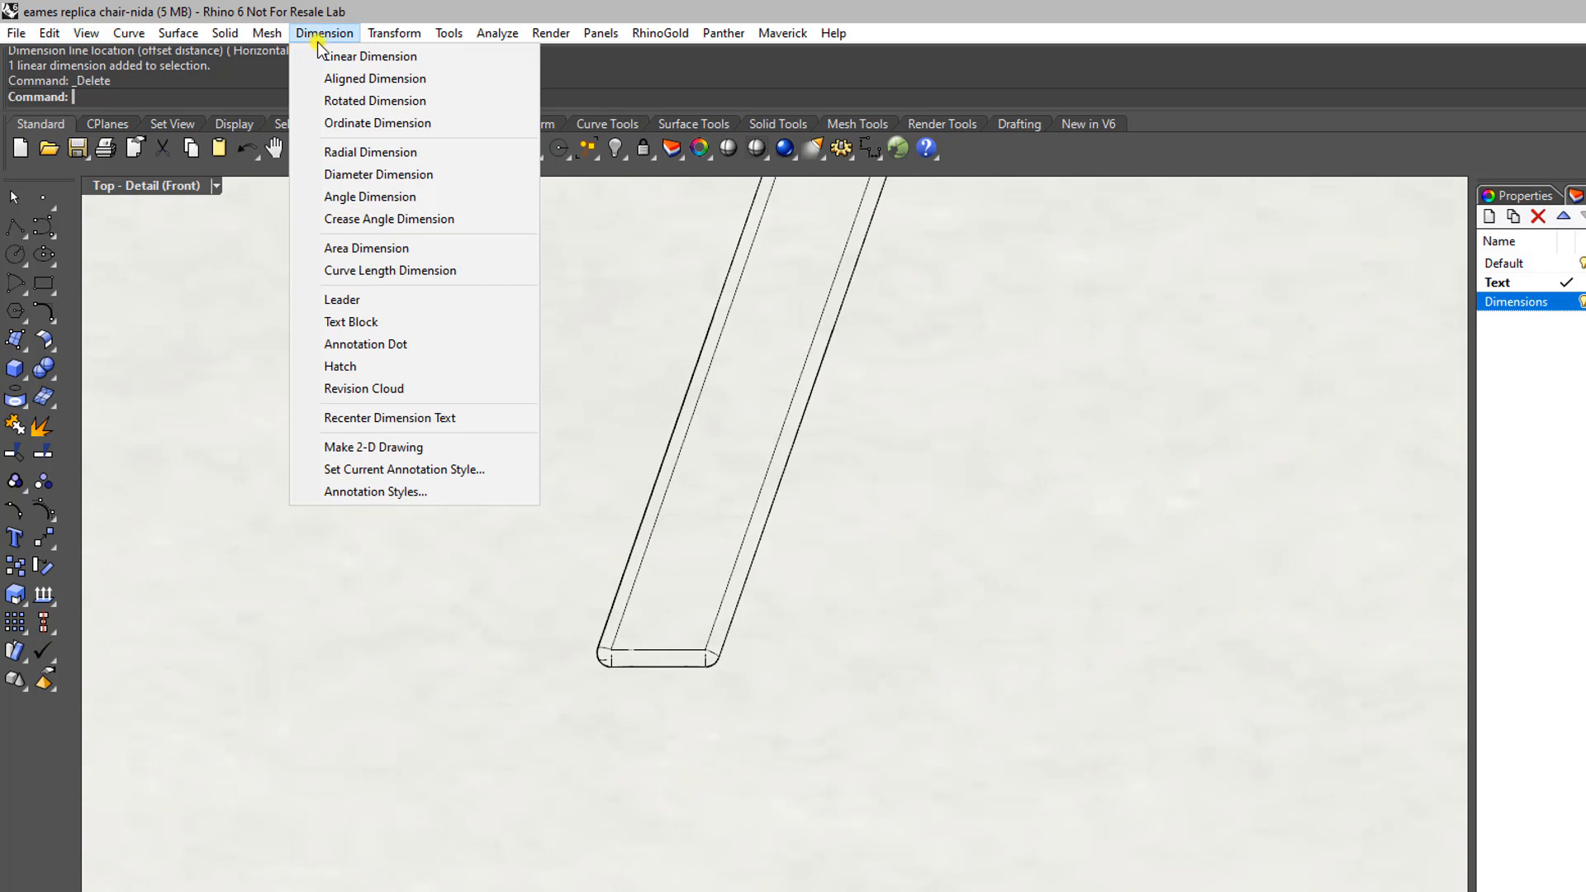
pyautogui.click(438, 80)
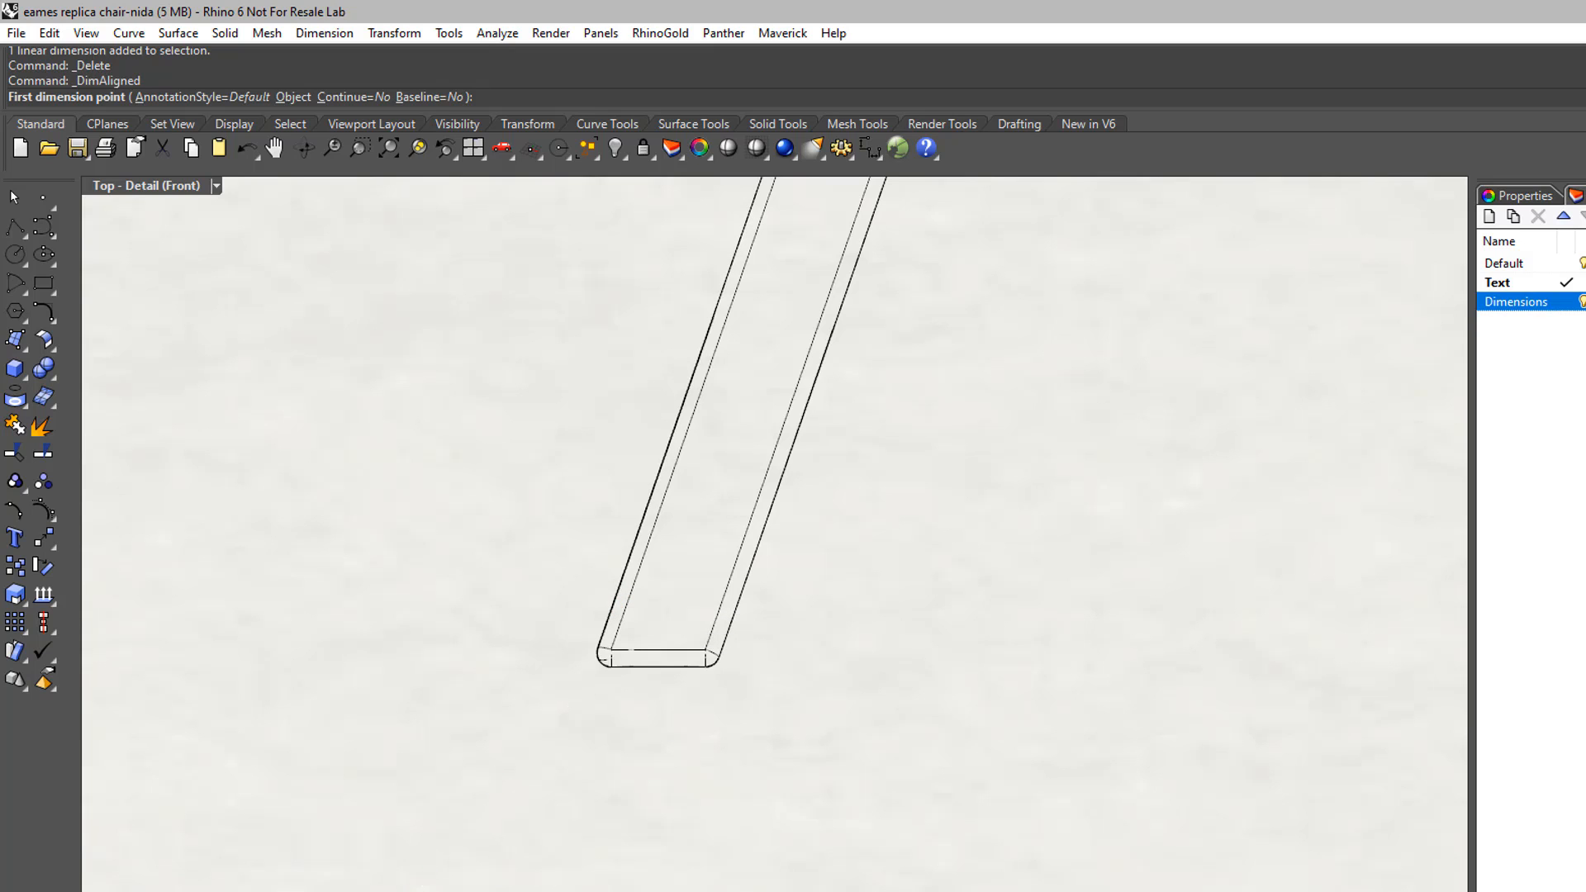
pyautogui.click(619, 591)
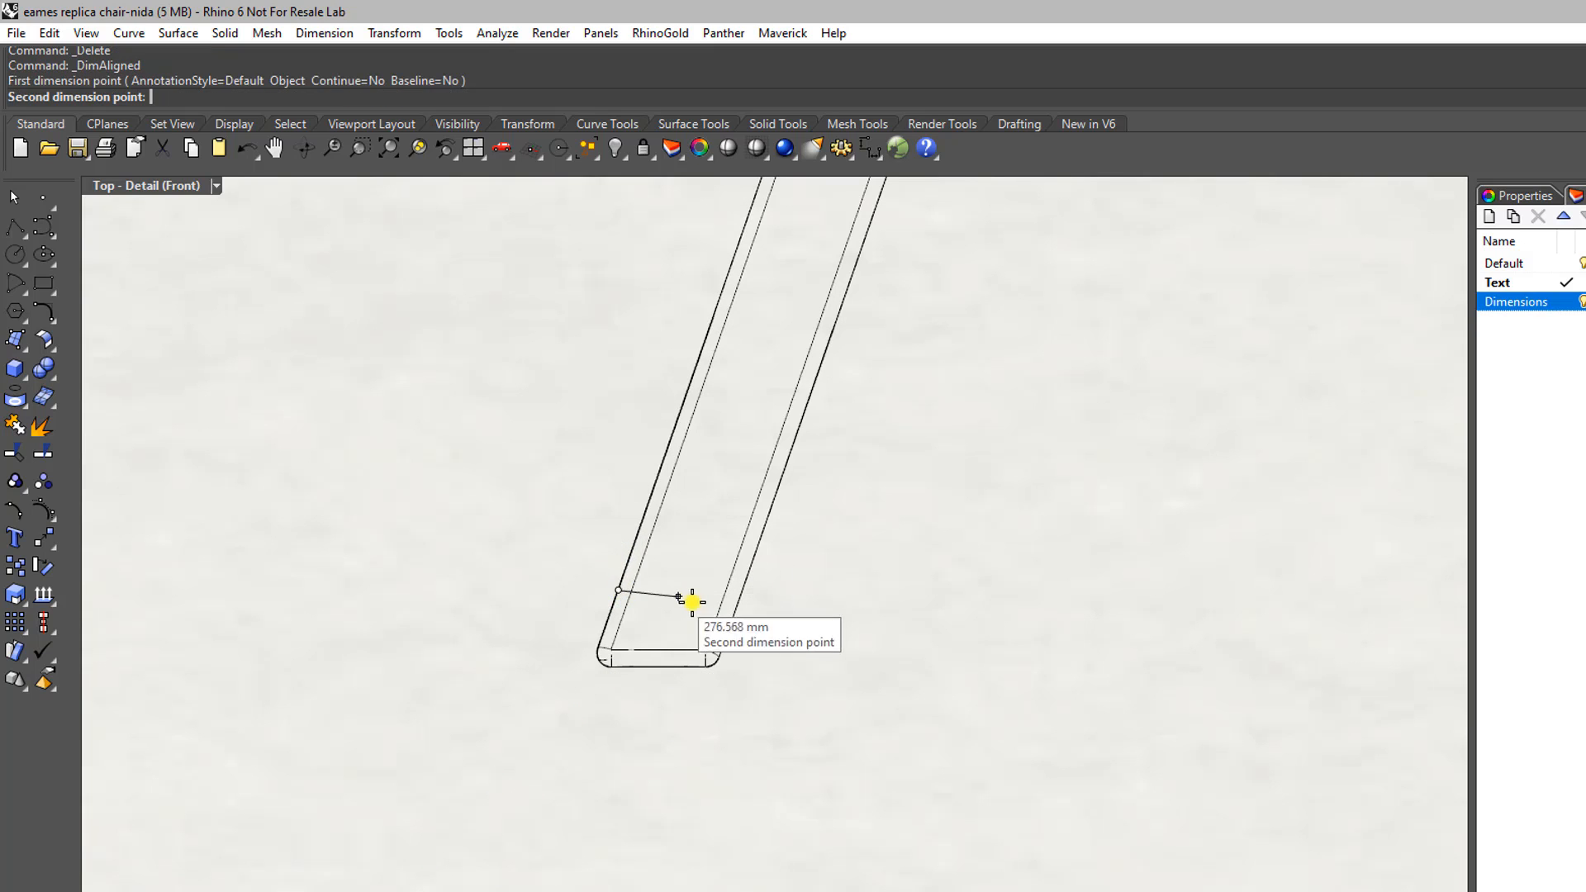
pyautogui.click(734, 619)
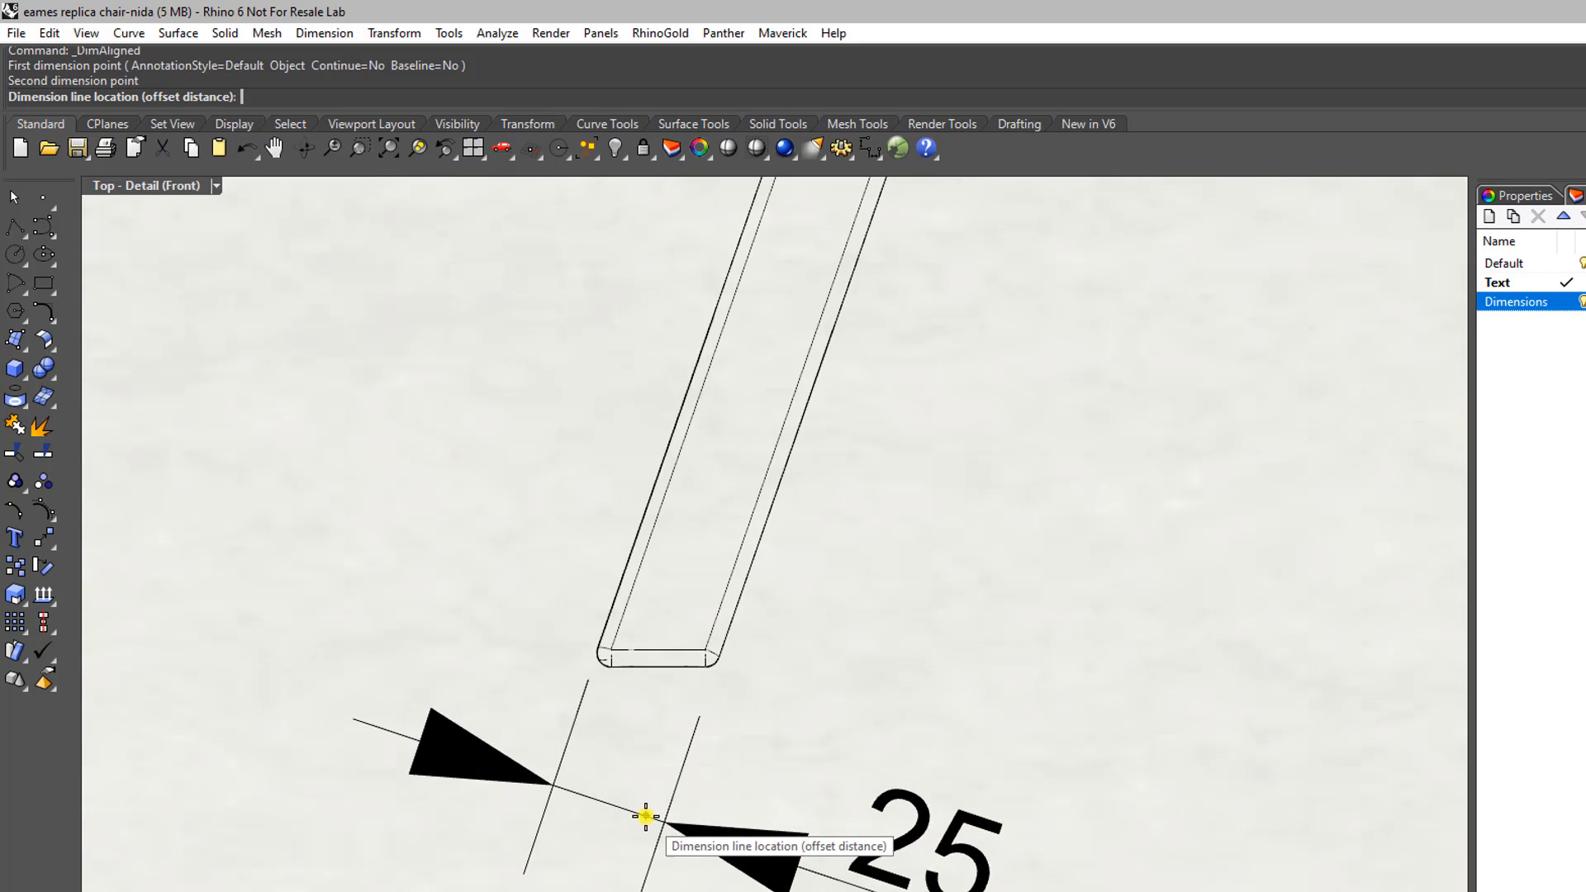
pyautogui.click(639, 829)
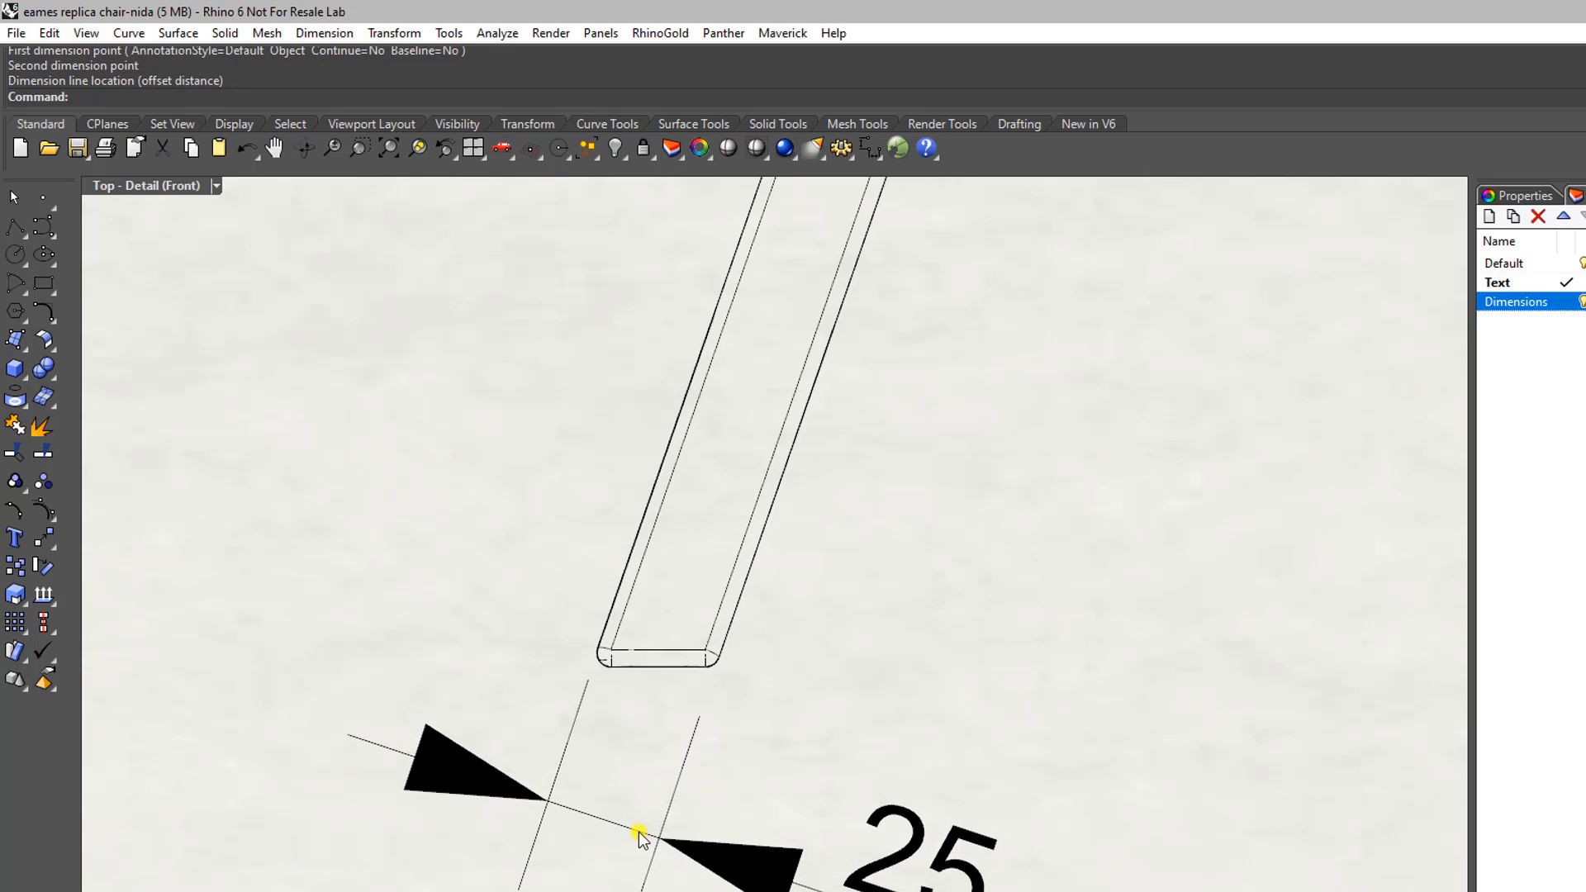
pyautogui.scroll(-4, 726, 797)
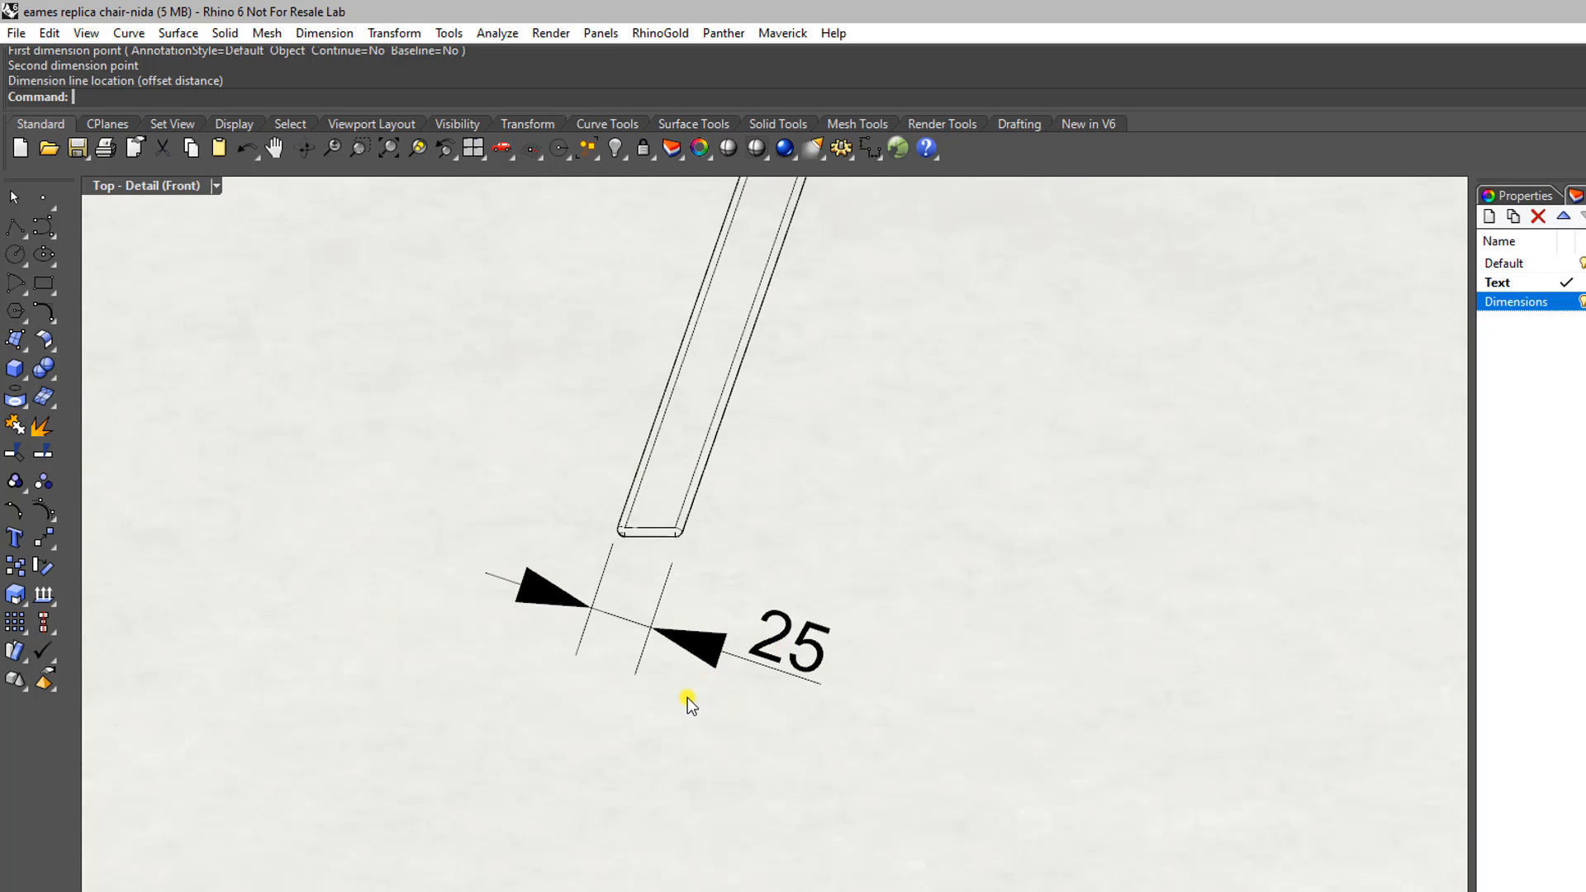
pyautogui.scroll(-8, 687, 697)
pyautogui.moveTo(890, 582); pyautogui.dragTo(815, 744, button='right')
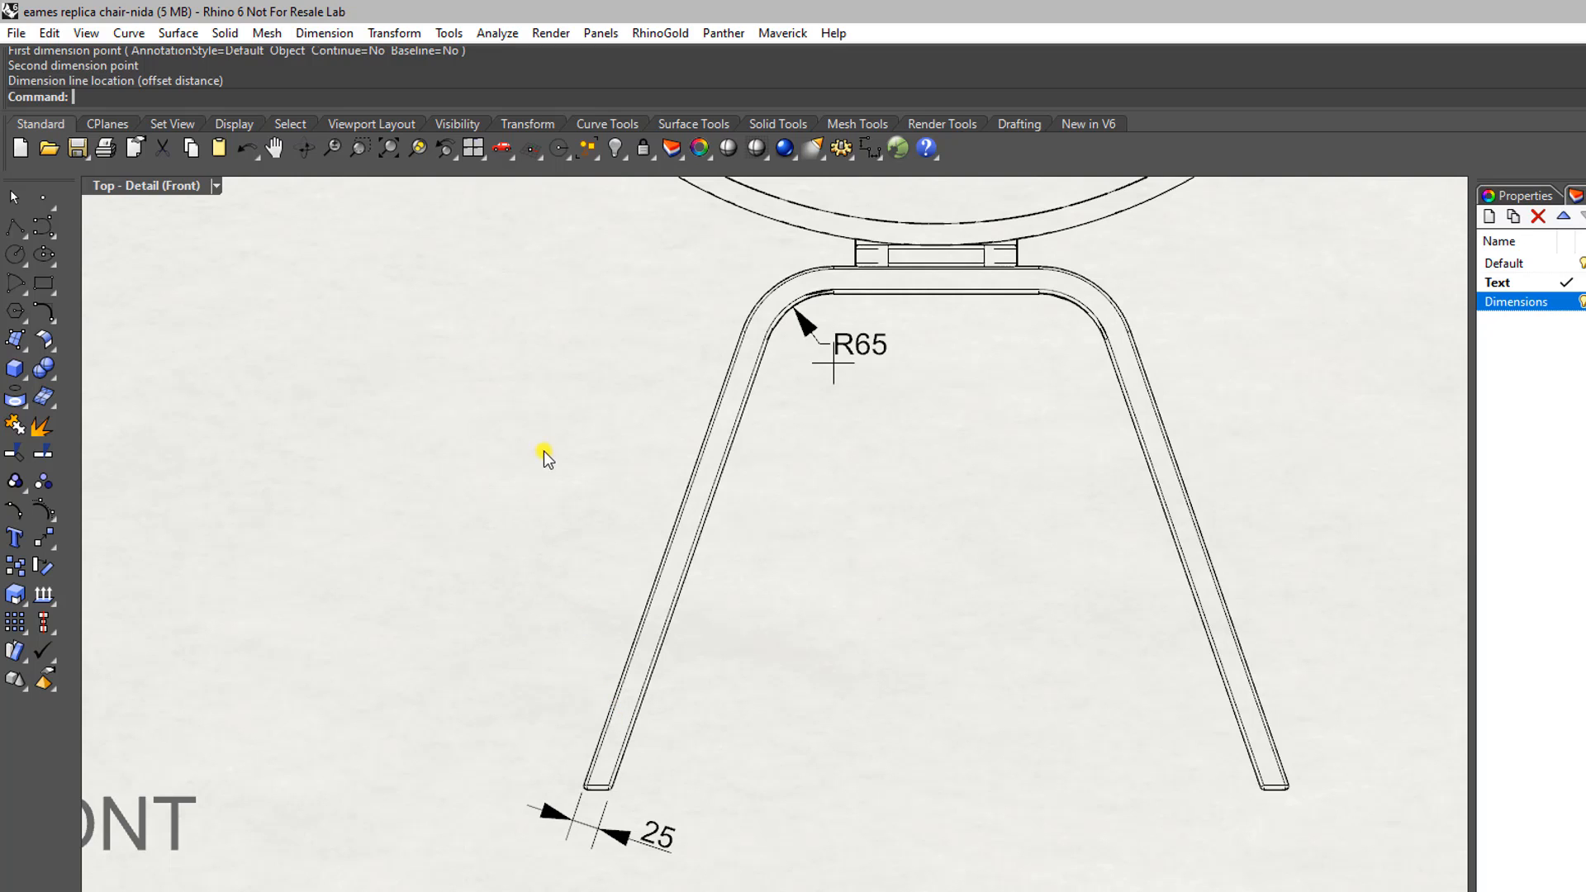
# Step: Add an aligned dimension across the thickness of the seat shell's left edge in the Front detail, with the dimension line outside the seat
pyautogui.click(324, 33)
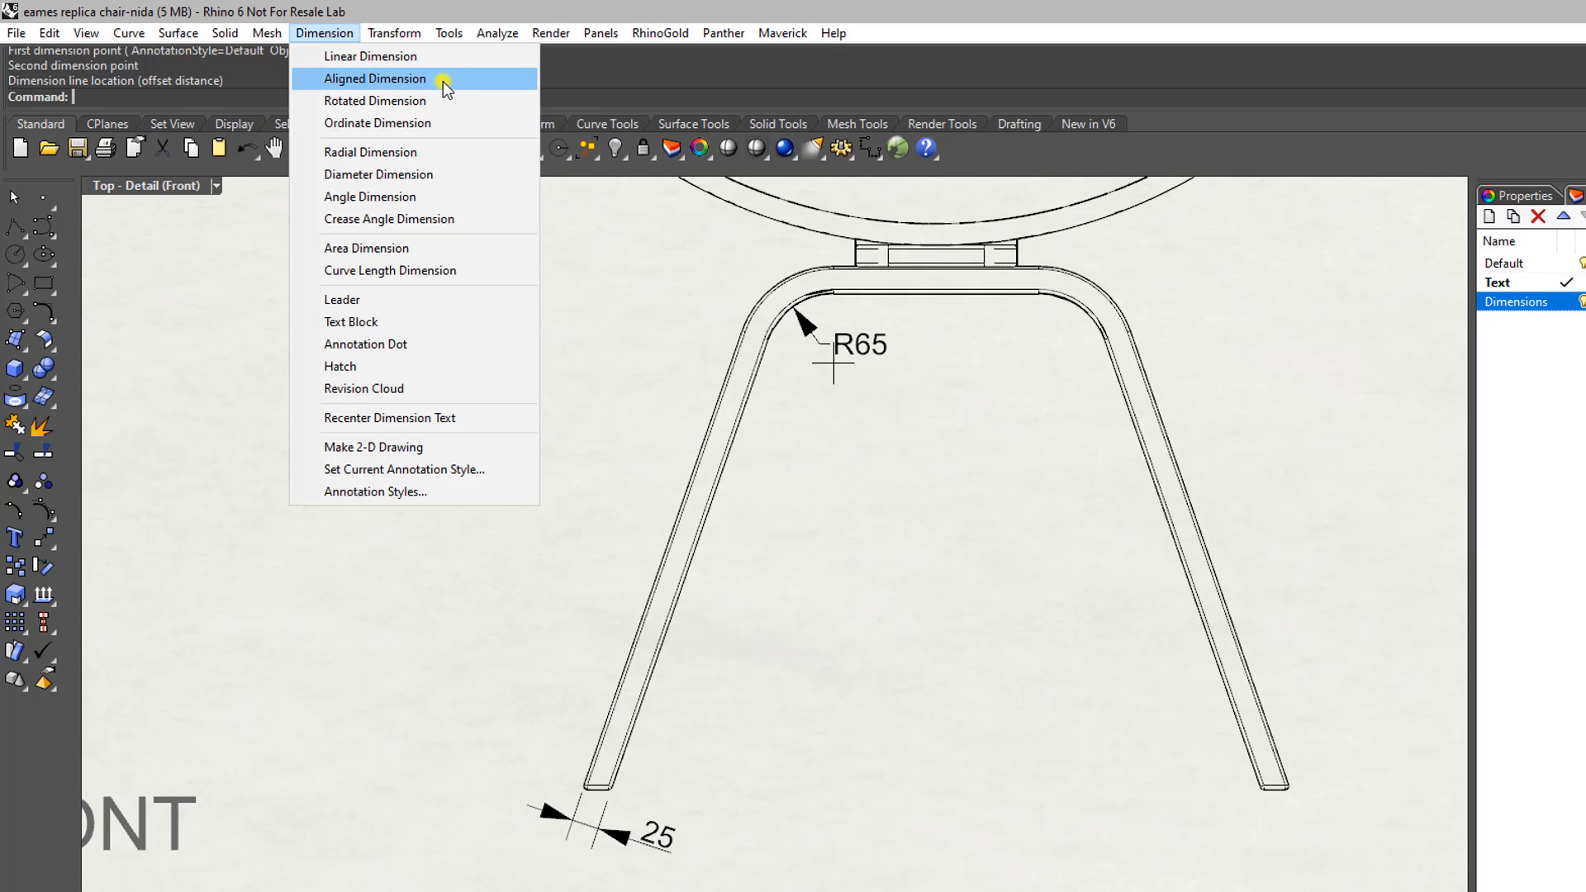
pyautogui.click(621, 488)
pyautogui.moveTo(643, 522); pyautogui.dragTo(664, 685, button='right')
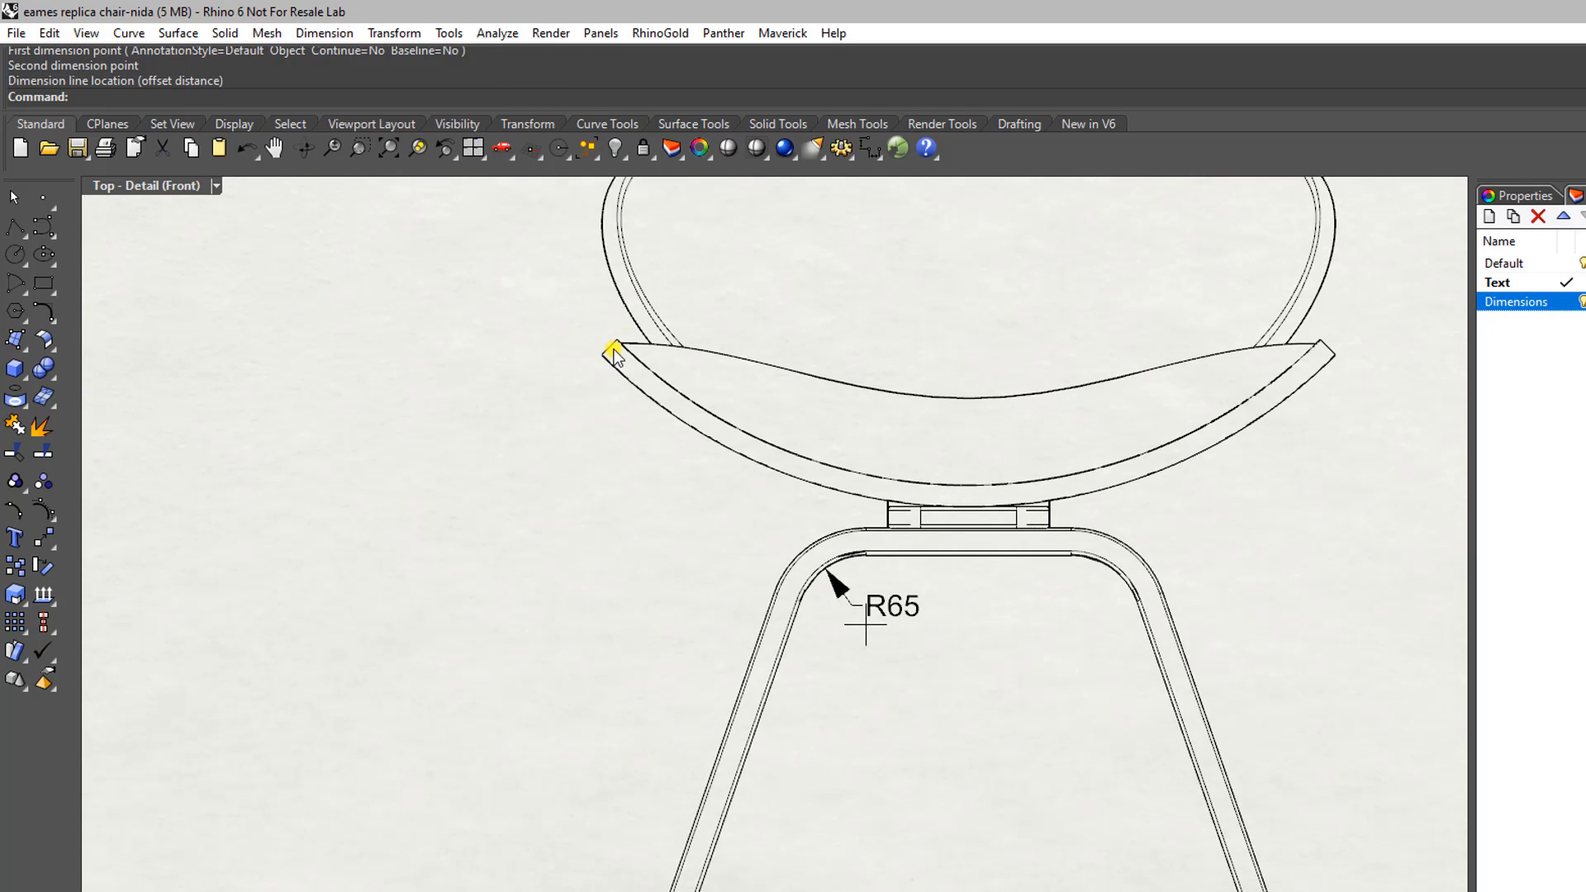
pyautogui.scroll(5, 609, 366)
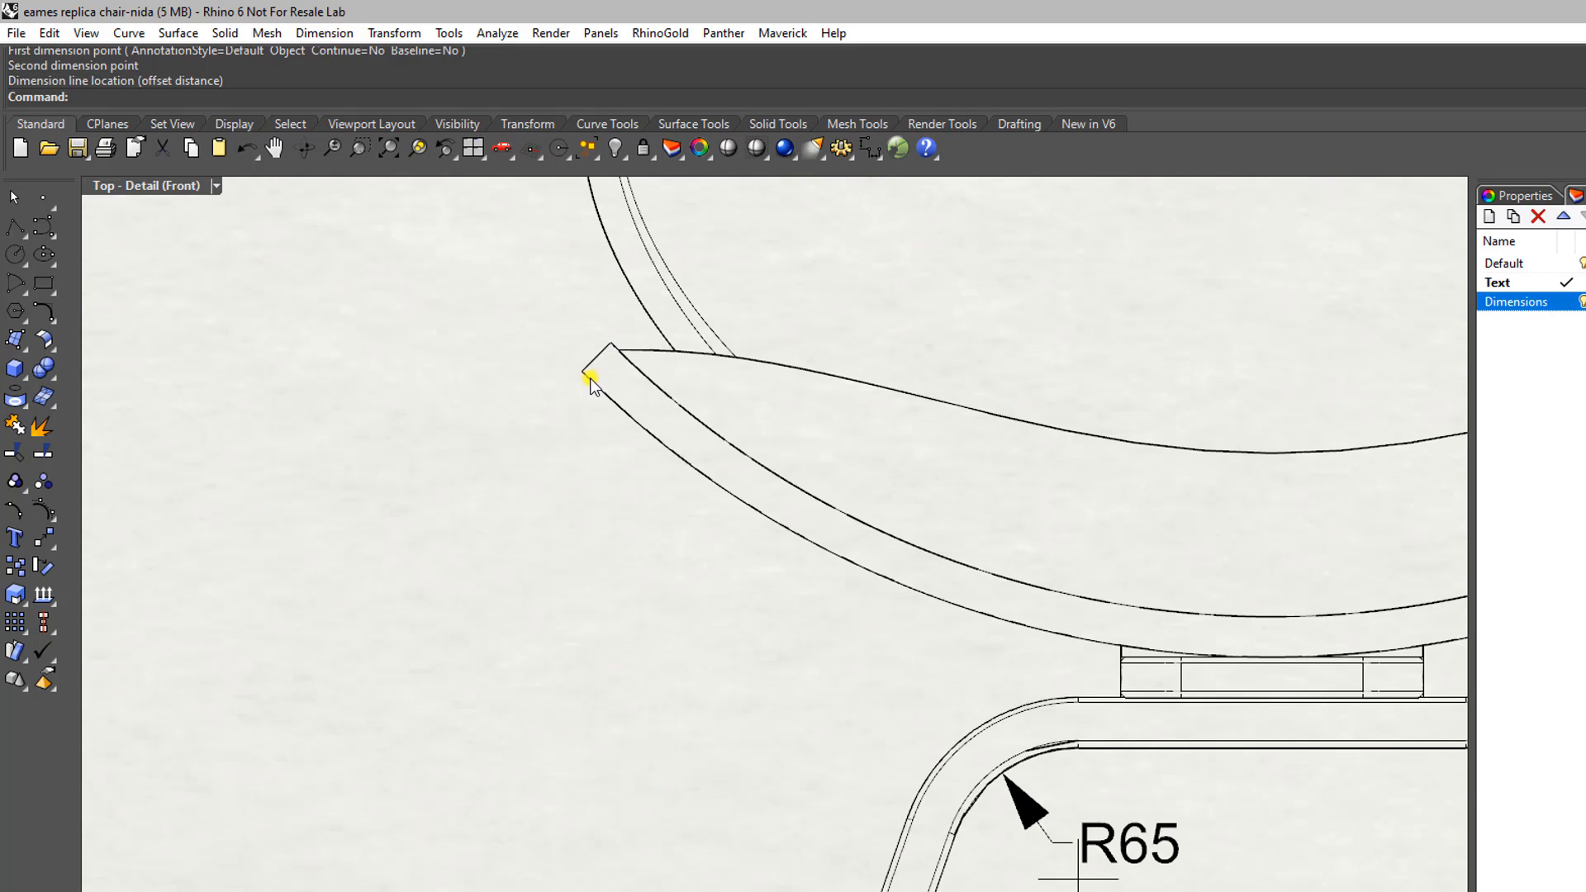
pyautogui.scroll(3, 588, 378)
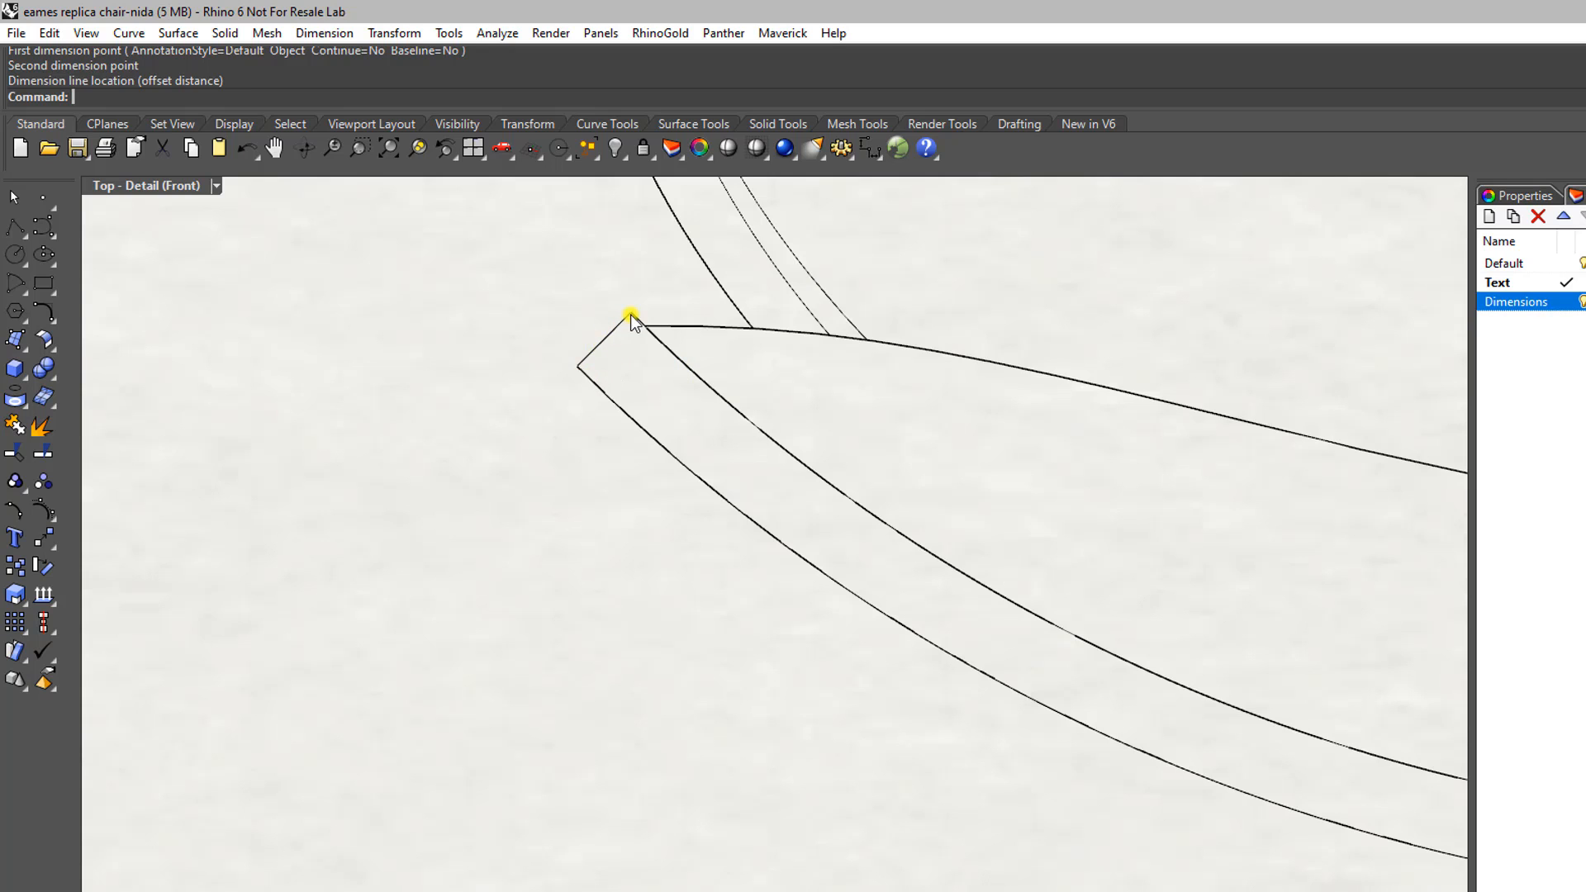
pyautogui.click(309, 35)
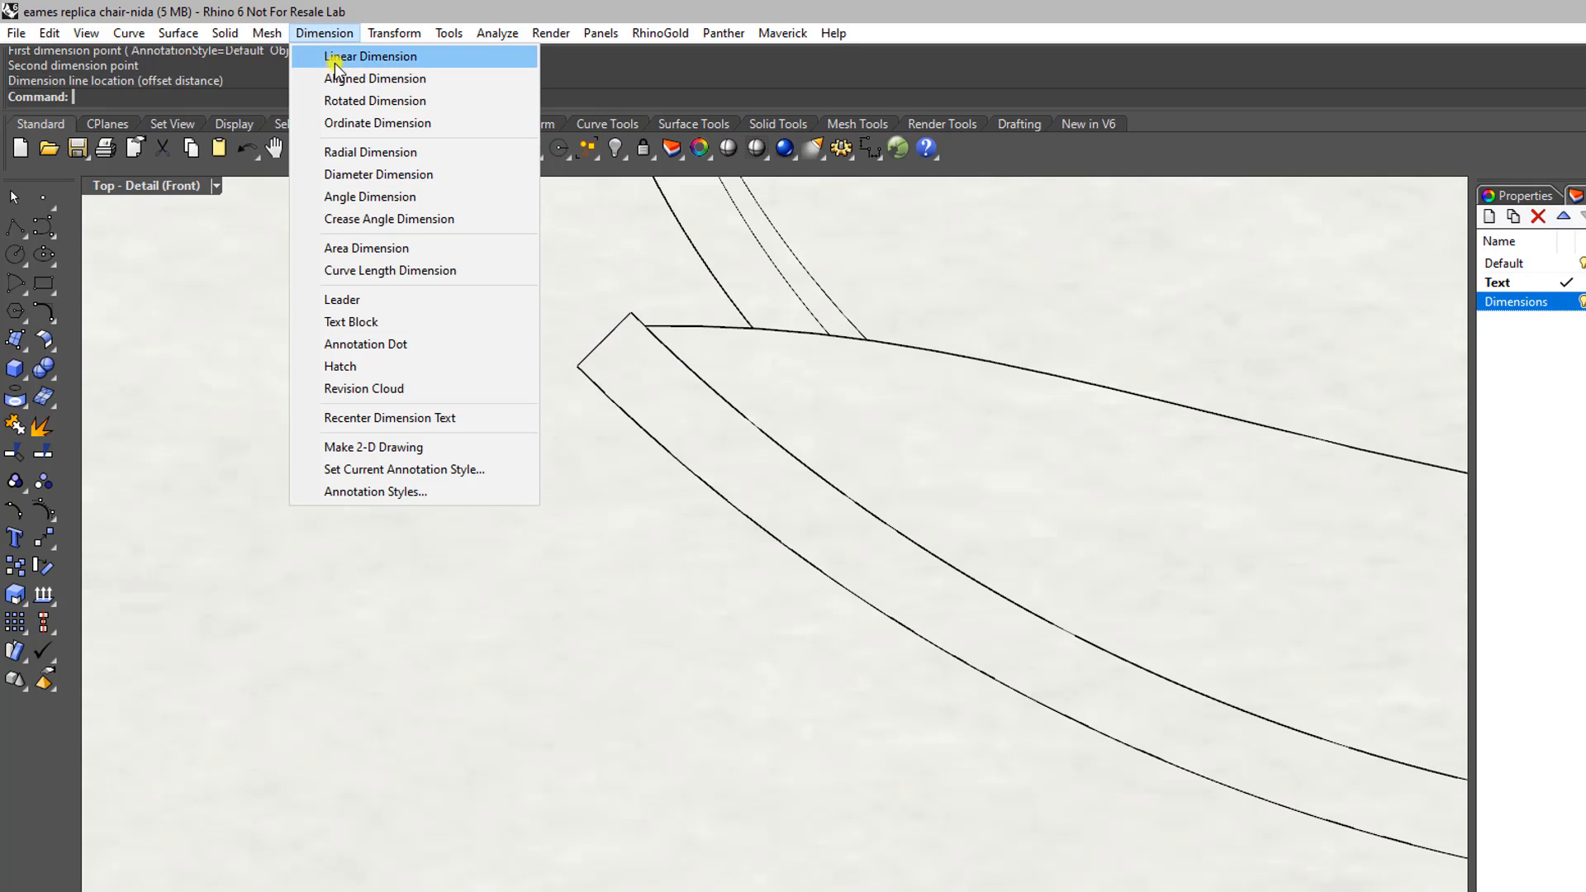
pyautogui.click(493, 80)
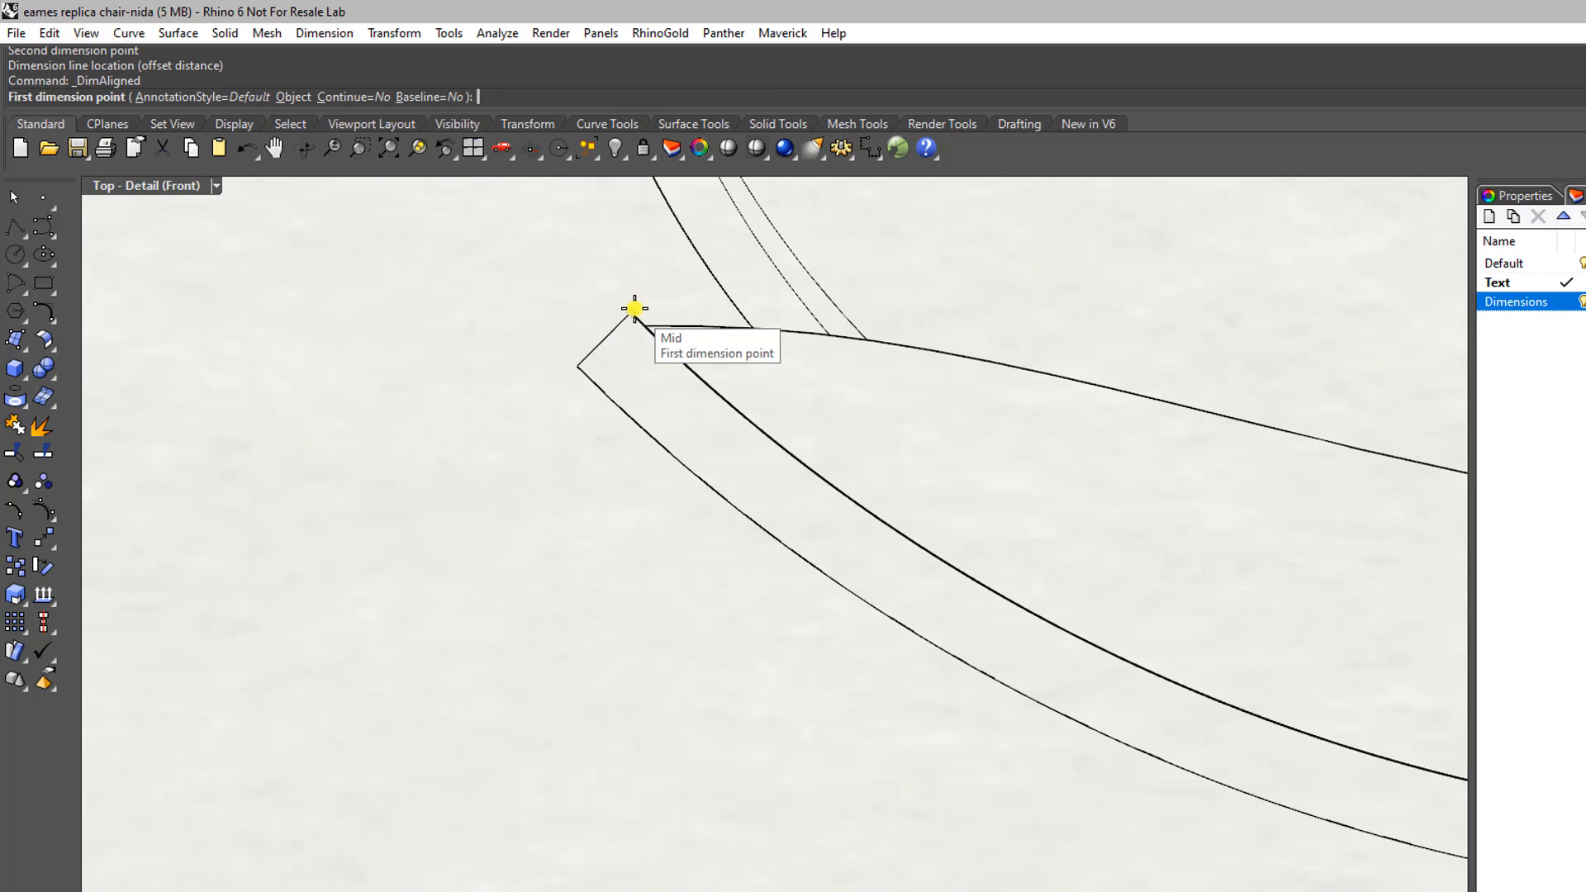
pyautogui.scroll(3, 626, 318)
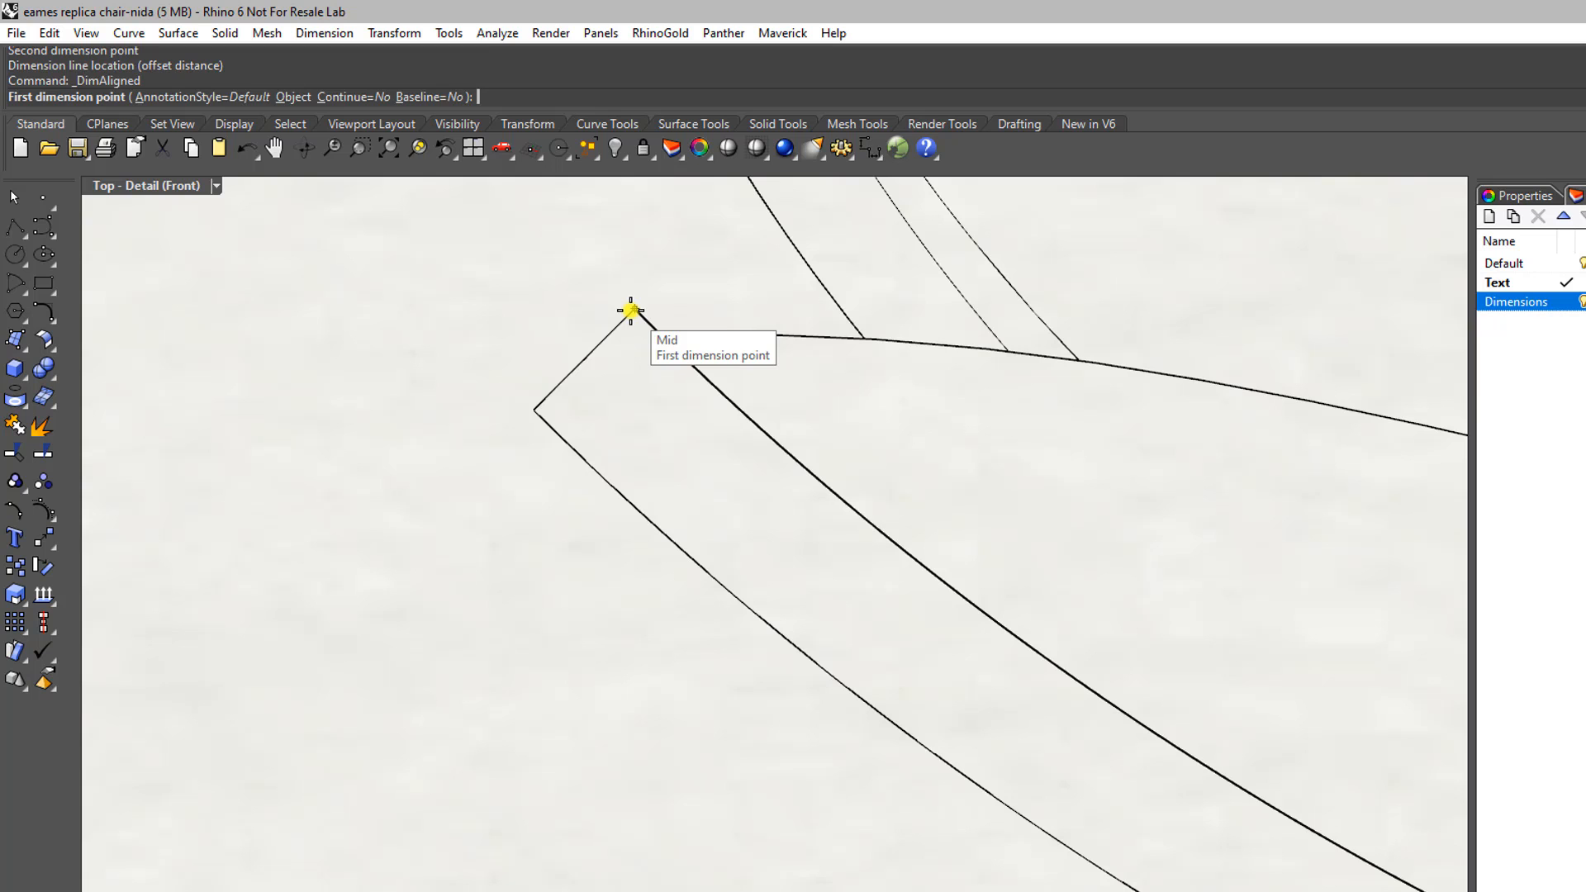
pyautogui.click(631, 310)
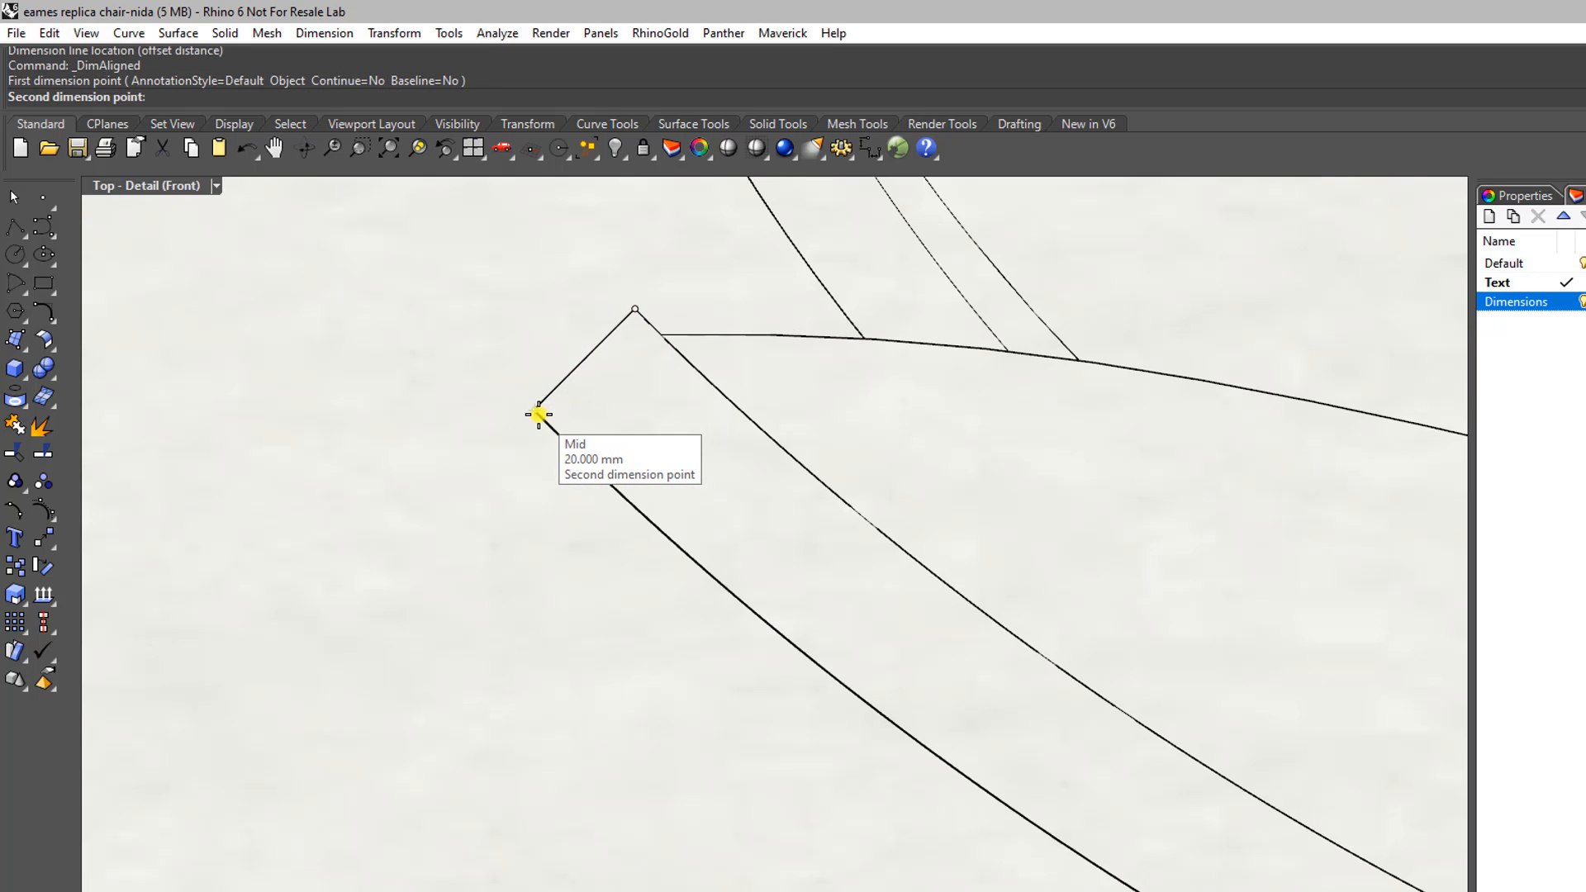
pyautogui.click(538, 415)
pyautogui.scroll(-5, 527, 454)
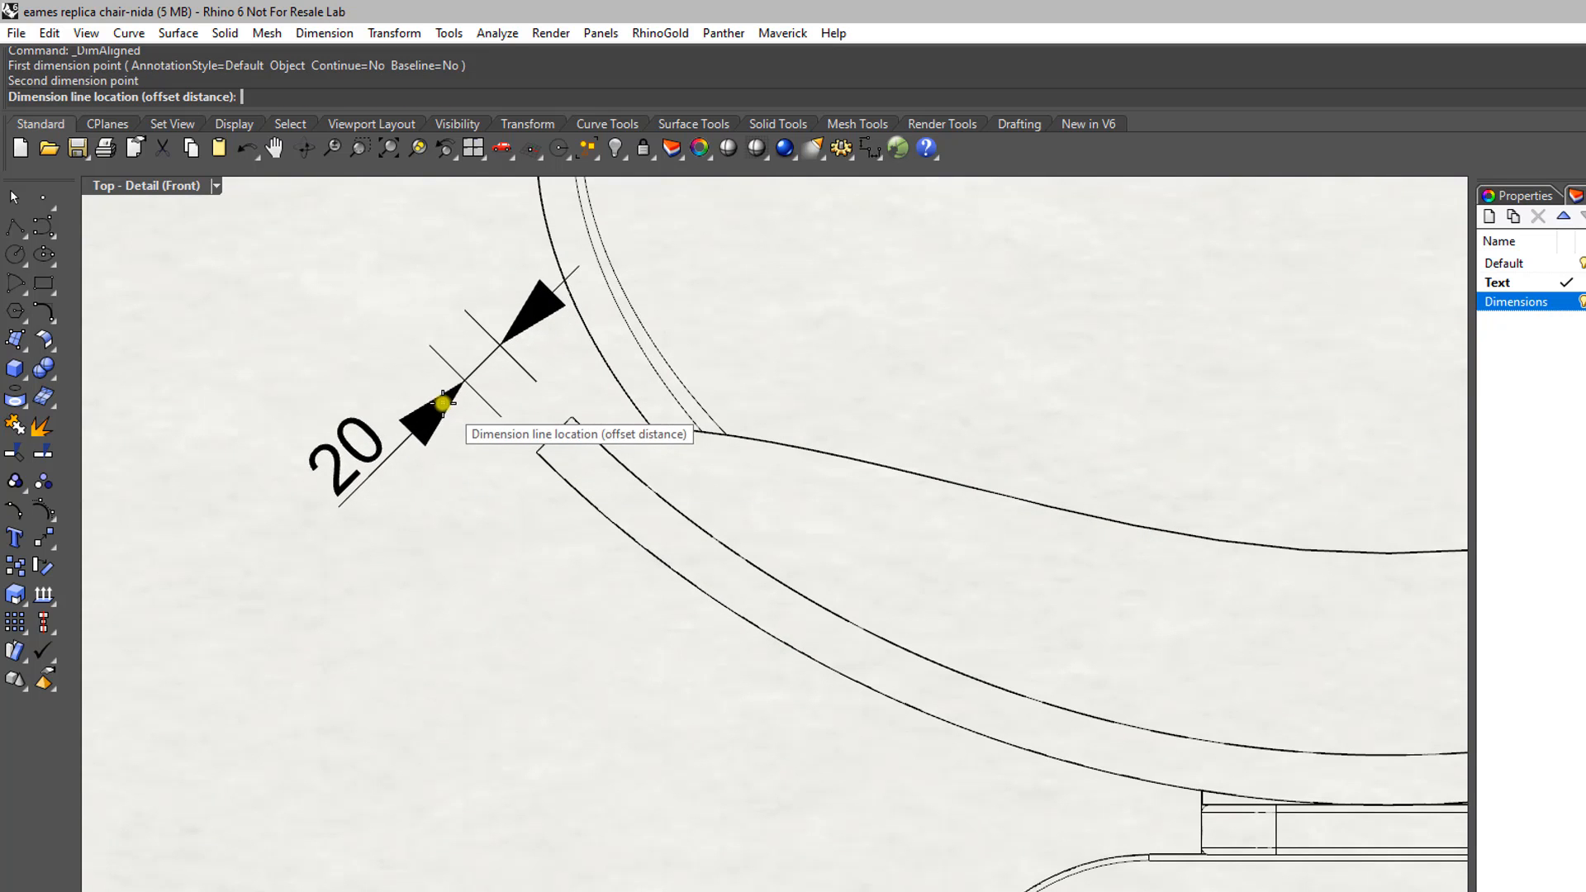
pyautogui.scroll(4, 431, 396)
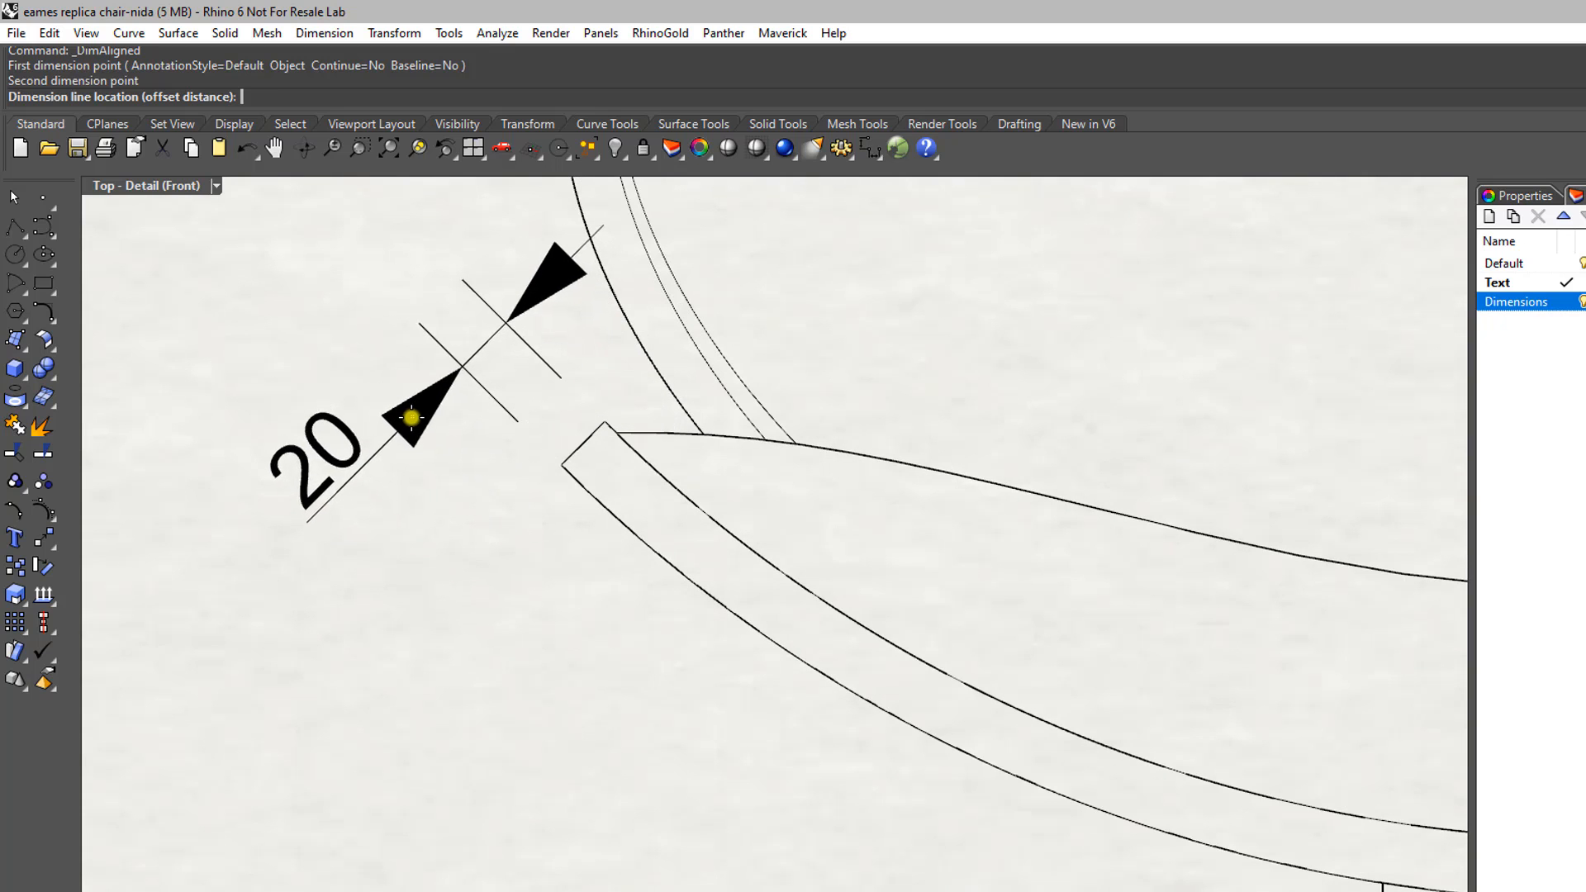
pyautogui.moveTo(392, 415); pyautogui.dragTo(498, 535, button='right')
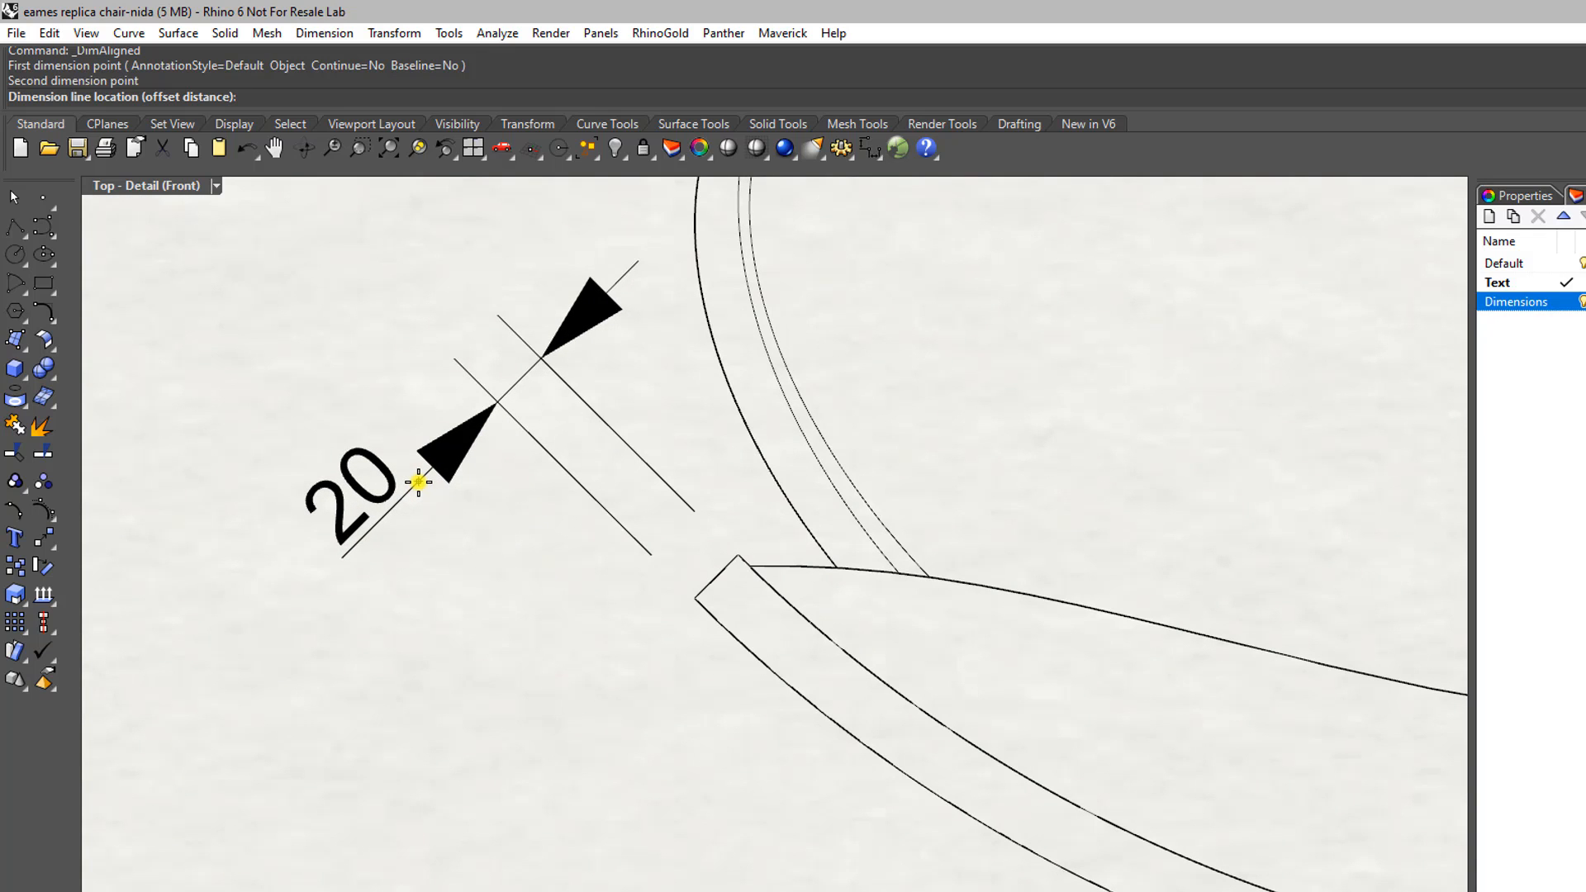
pyautogui.click(419, 482)
# Step: Activate the Right detail view on the layout sheet
pyautogui.scroll(-8, 507, 578)
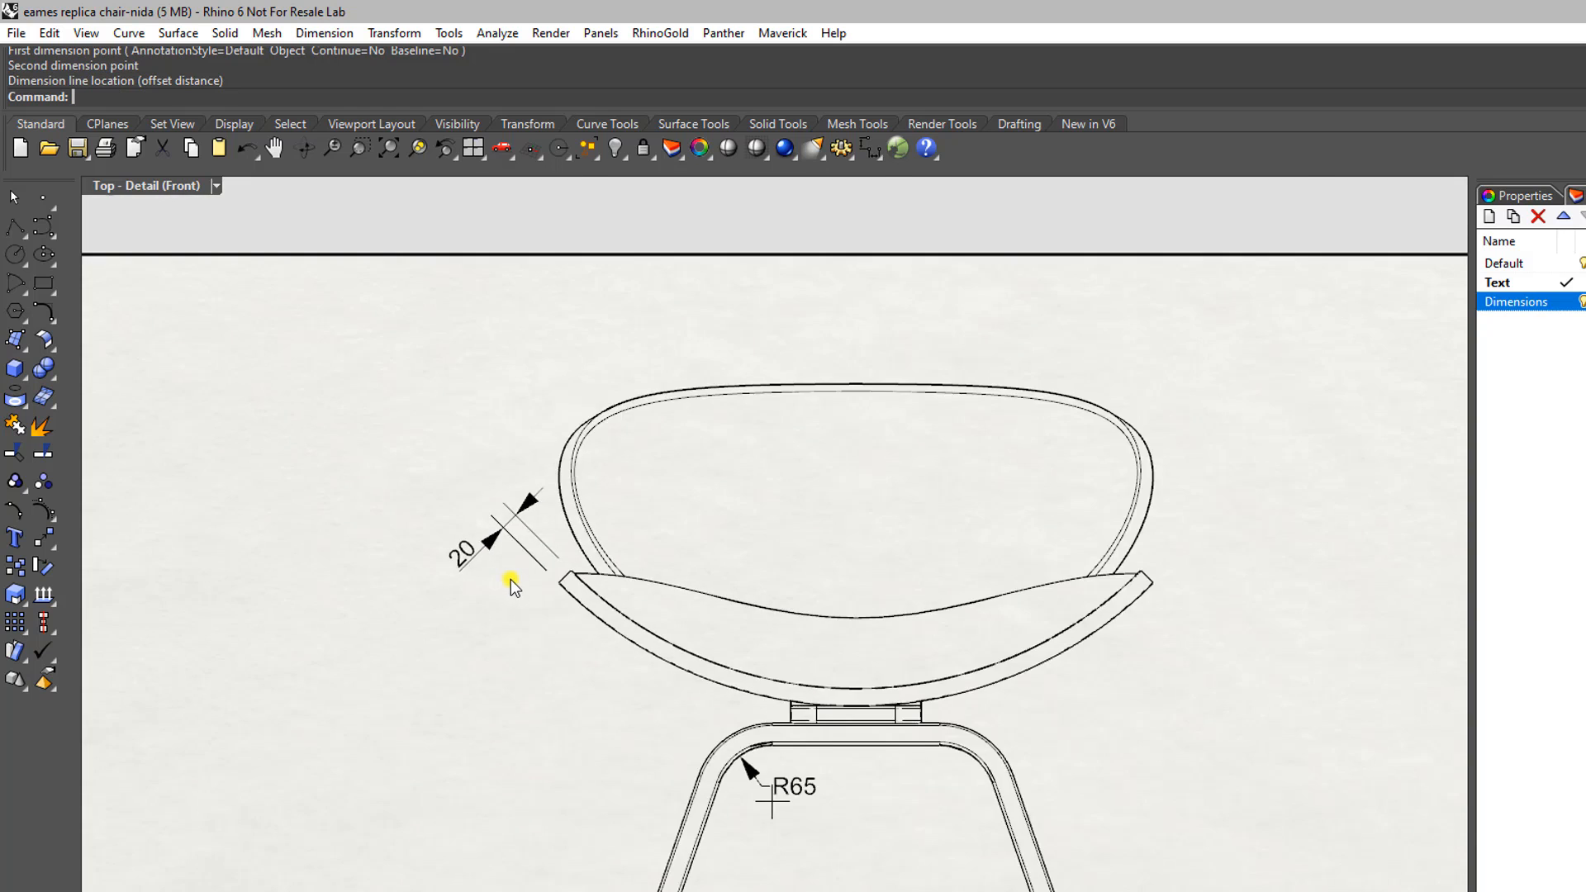
pyautogui.moveTo(517, 545); pyautogui.dragTo(517, 515, button='right')
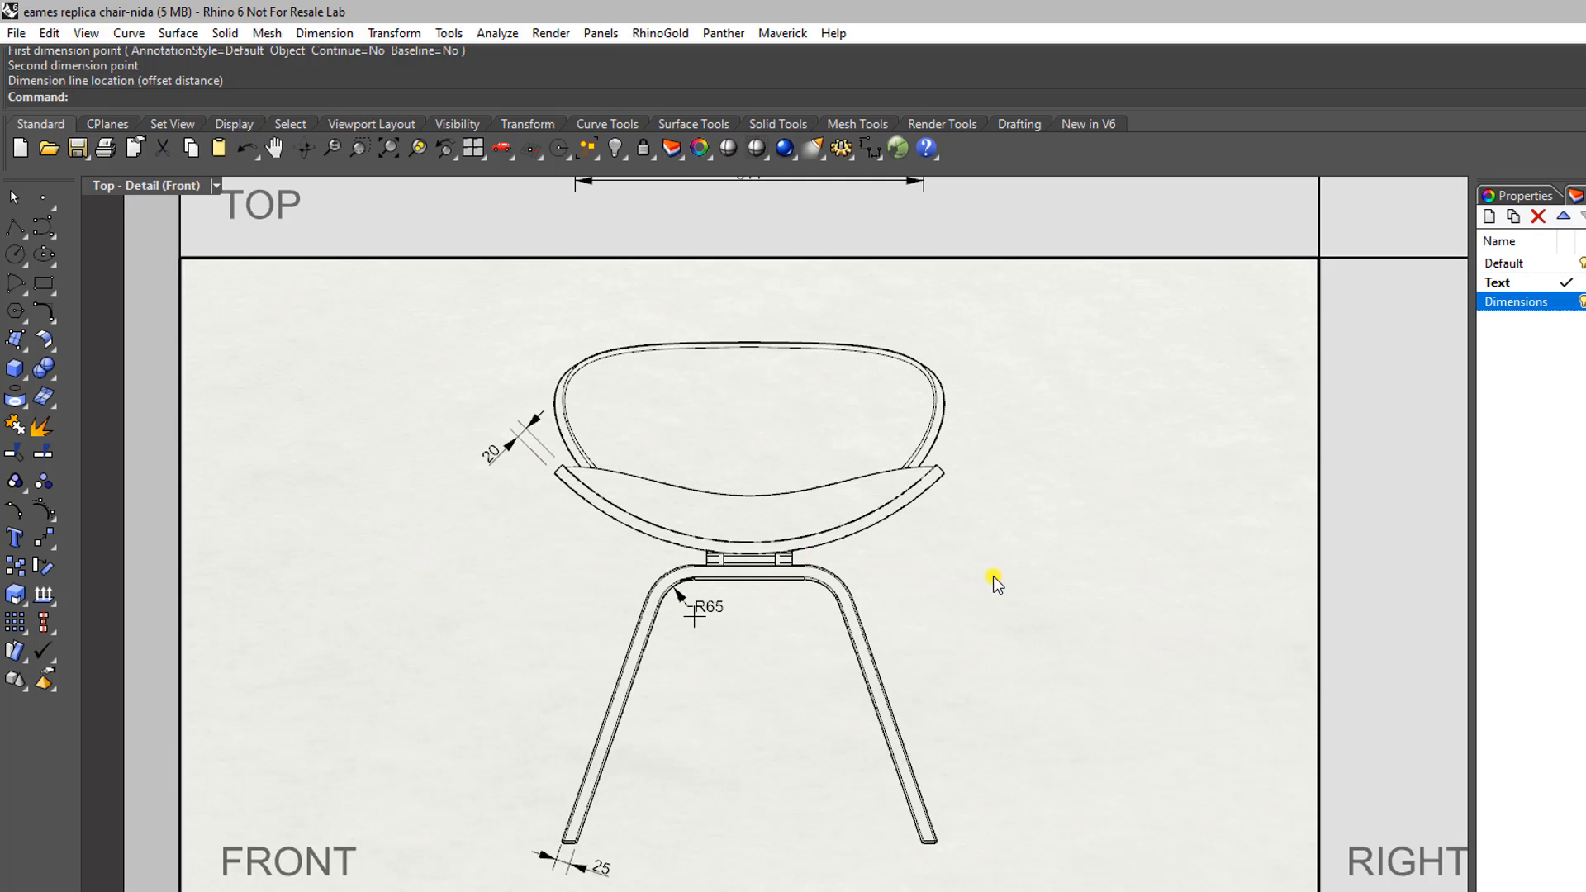
pyautogui.moveTo(993, 577); pyautogui.dragTo(494, 437, button='right')
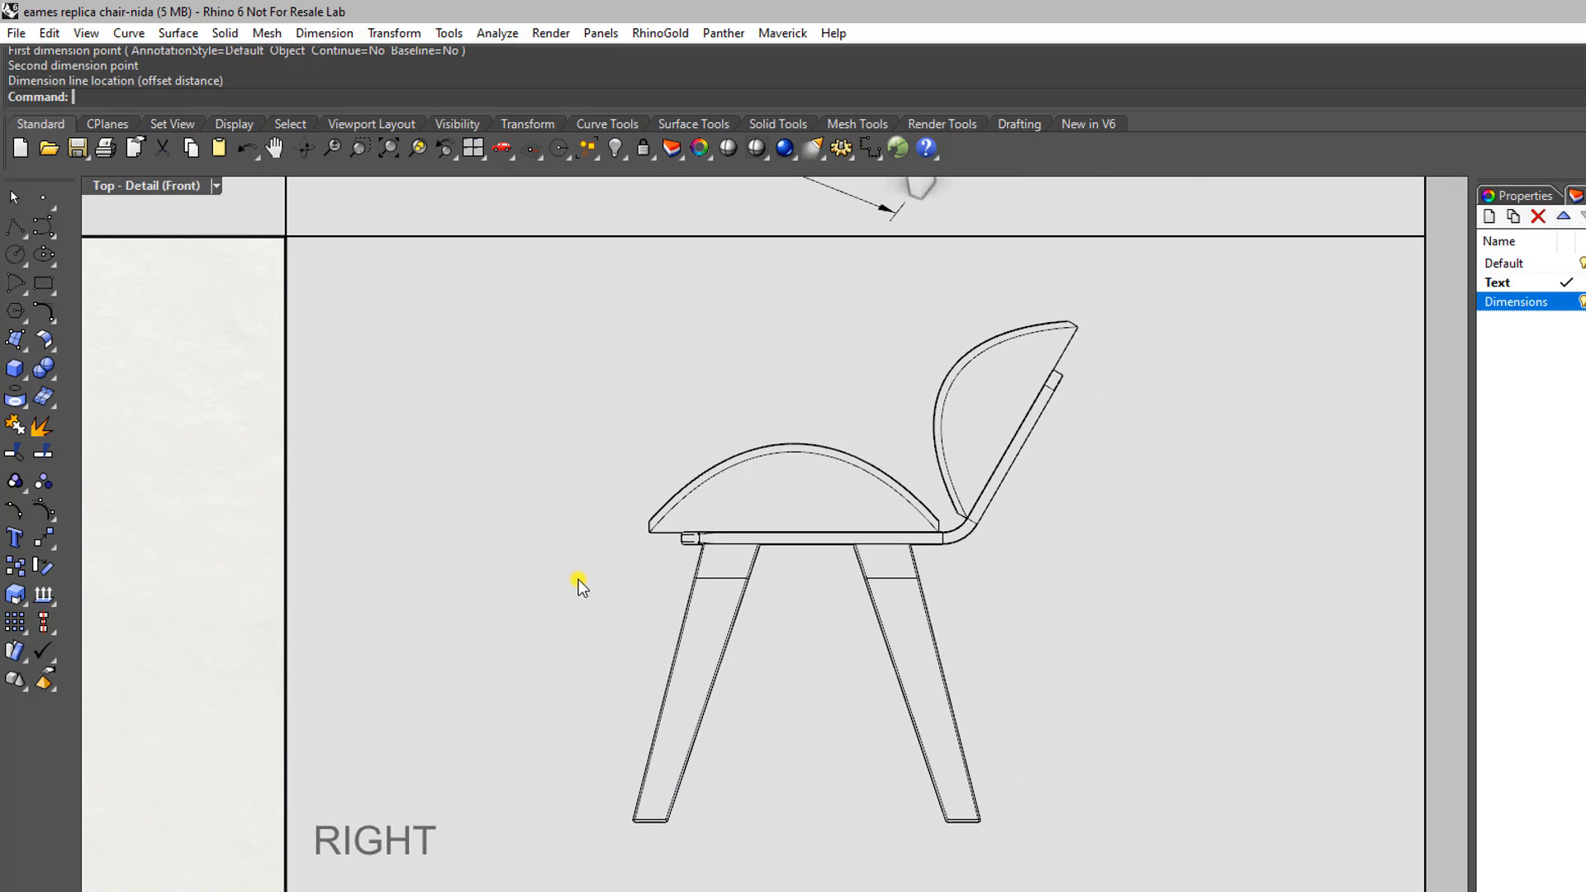
pyautogui.click(582, 521)
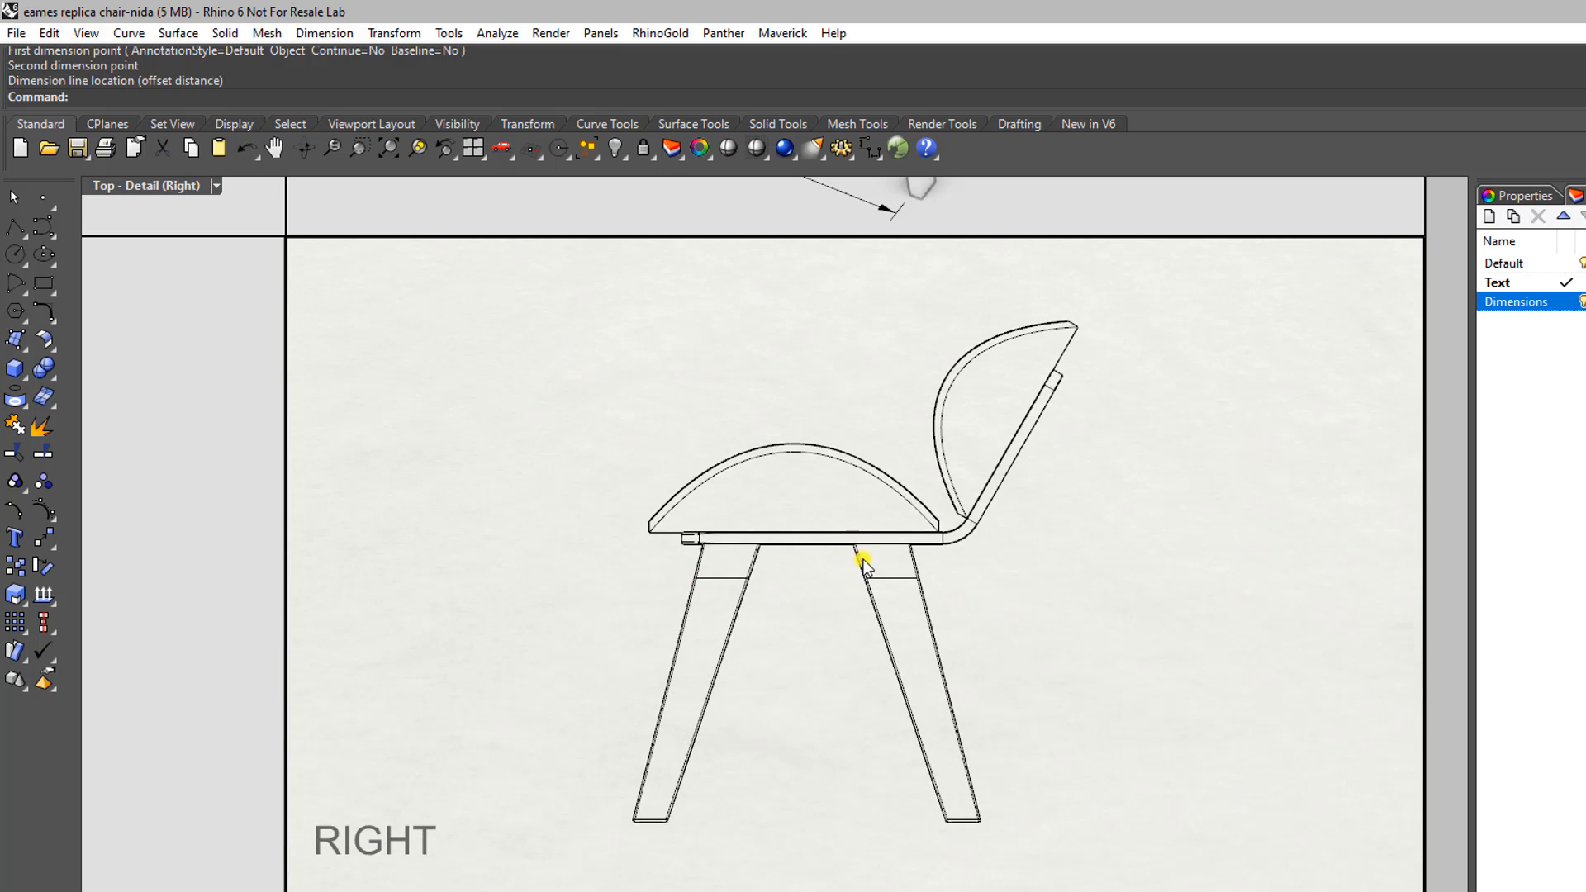
pyautogui.scroll(6, 863, 562)
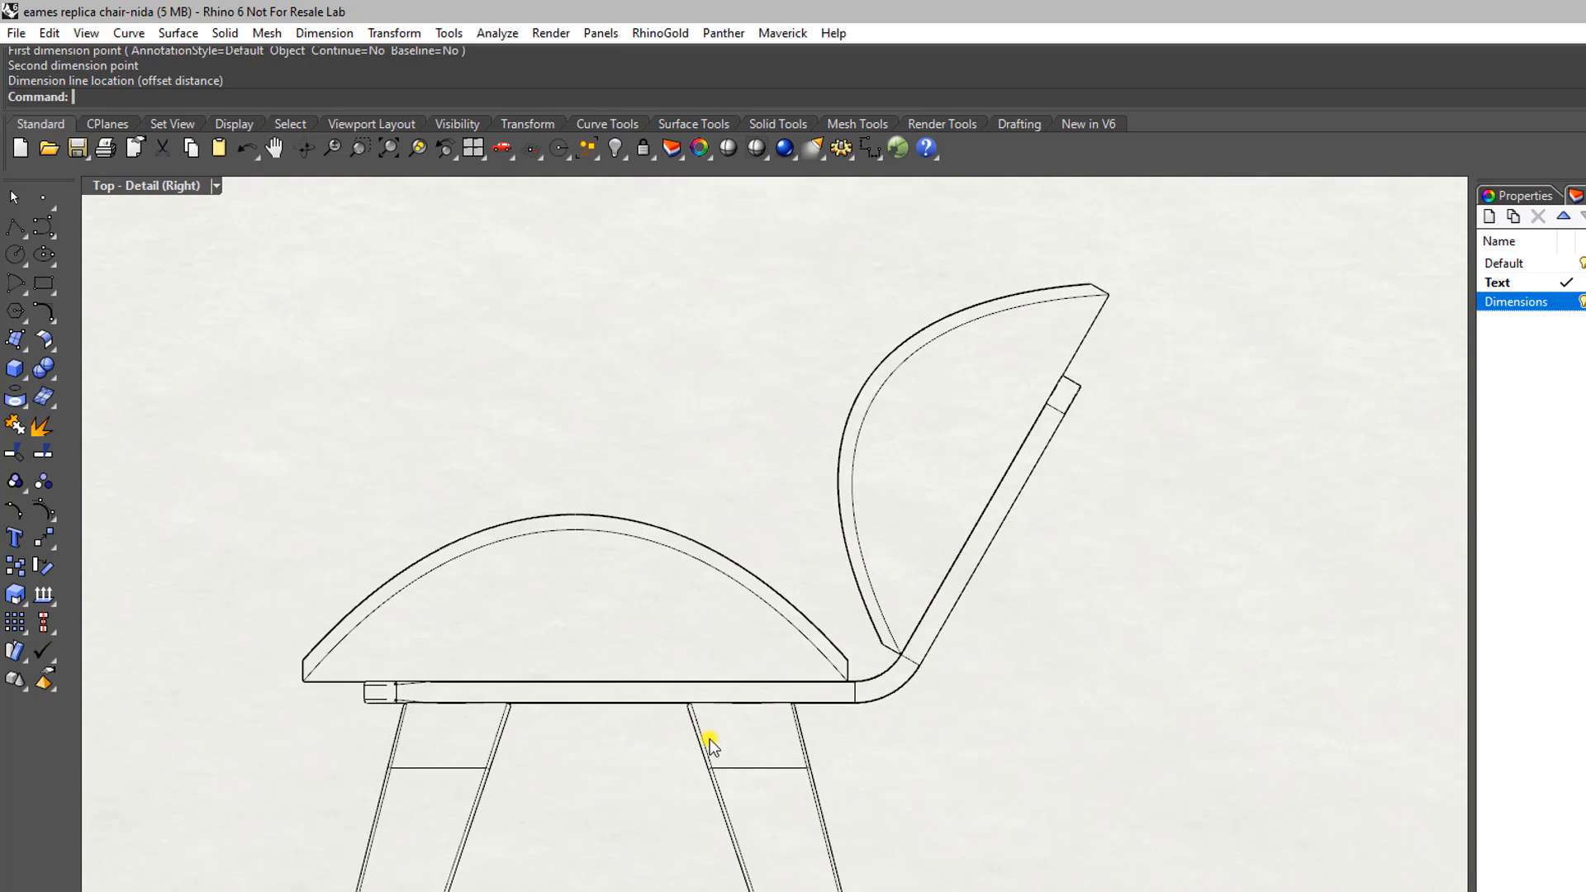
pyautogui.moveTo(710, 738); pyautogui.dragTo(701, 613, button='right')
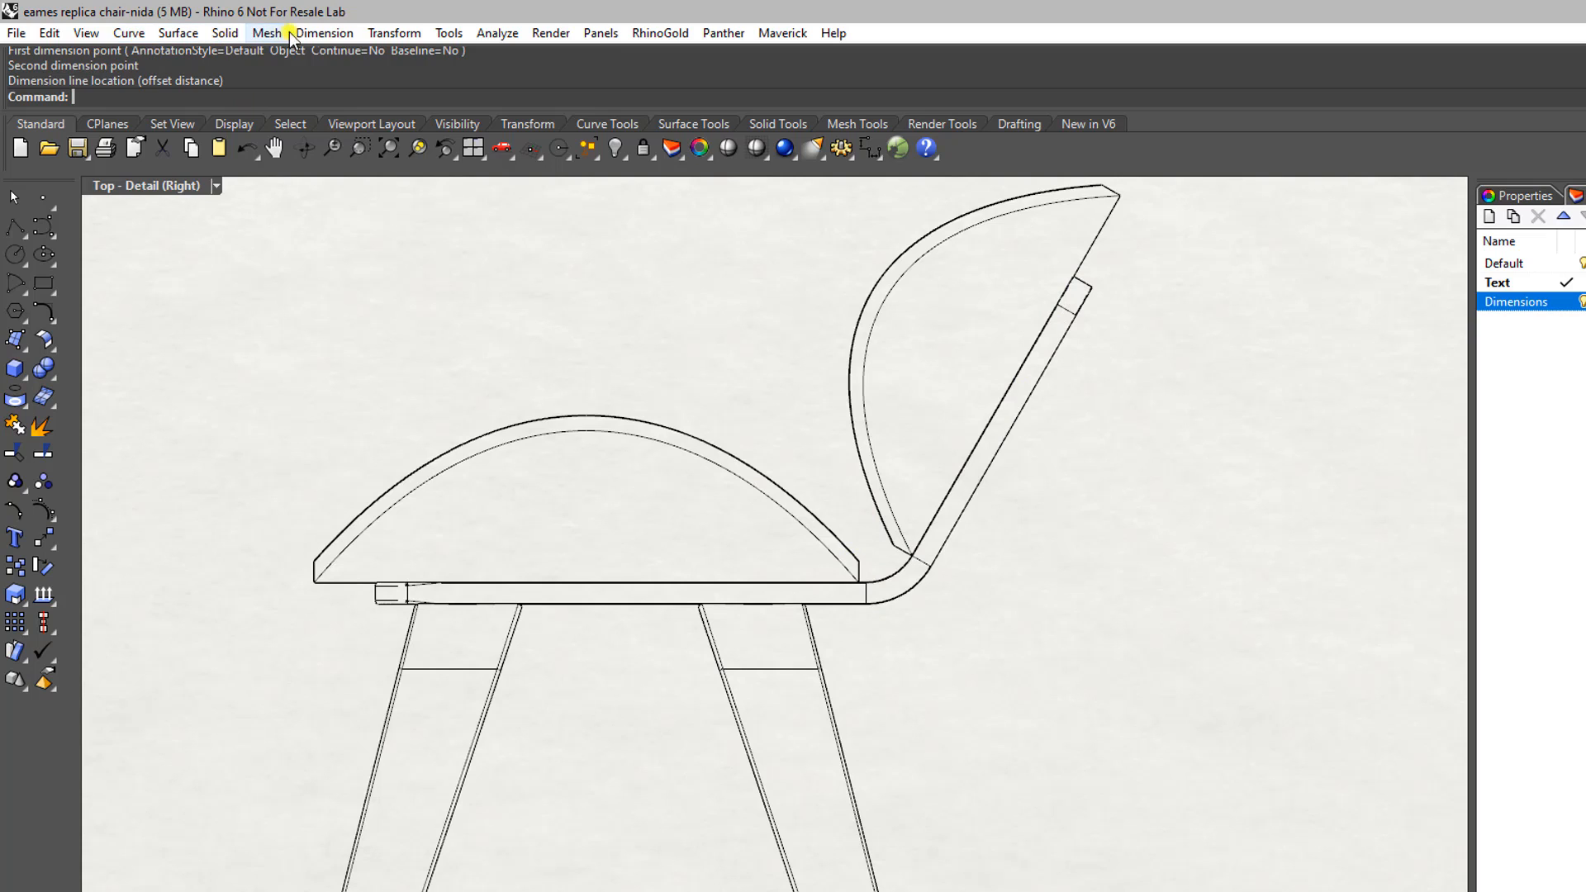
pyautogui.click(324, 32)
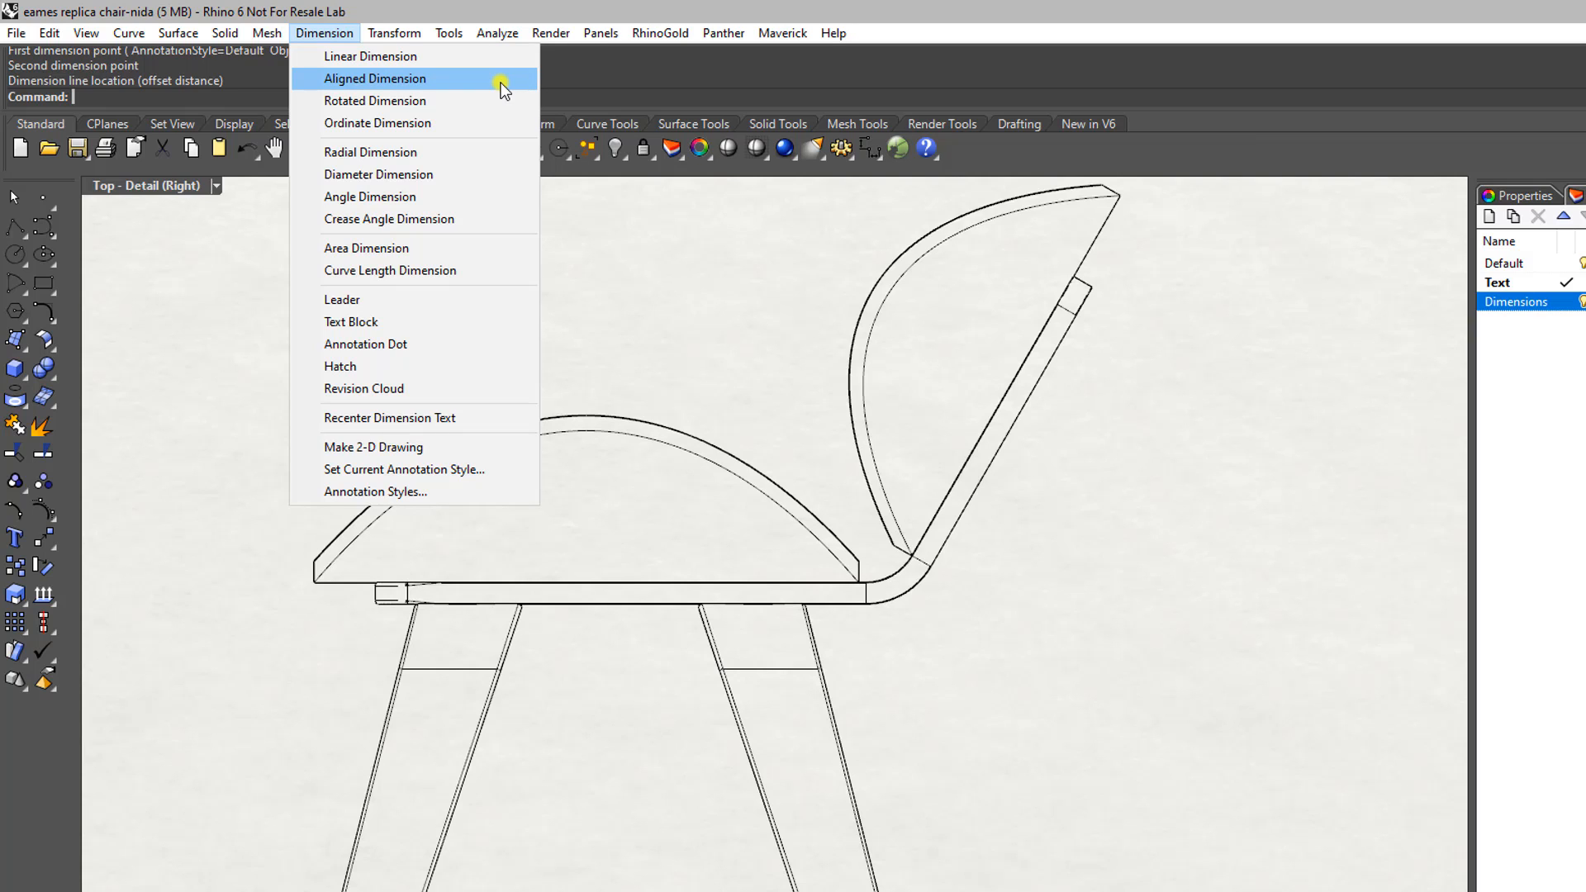
pyautogui.click(375, 79)
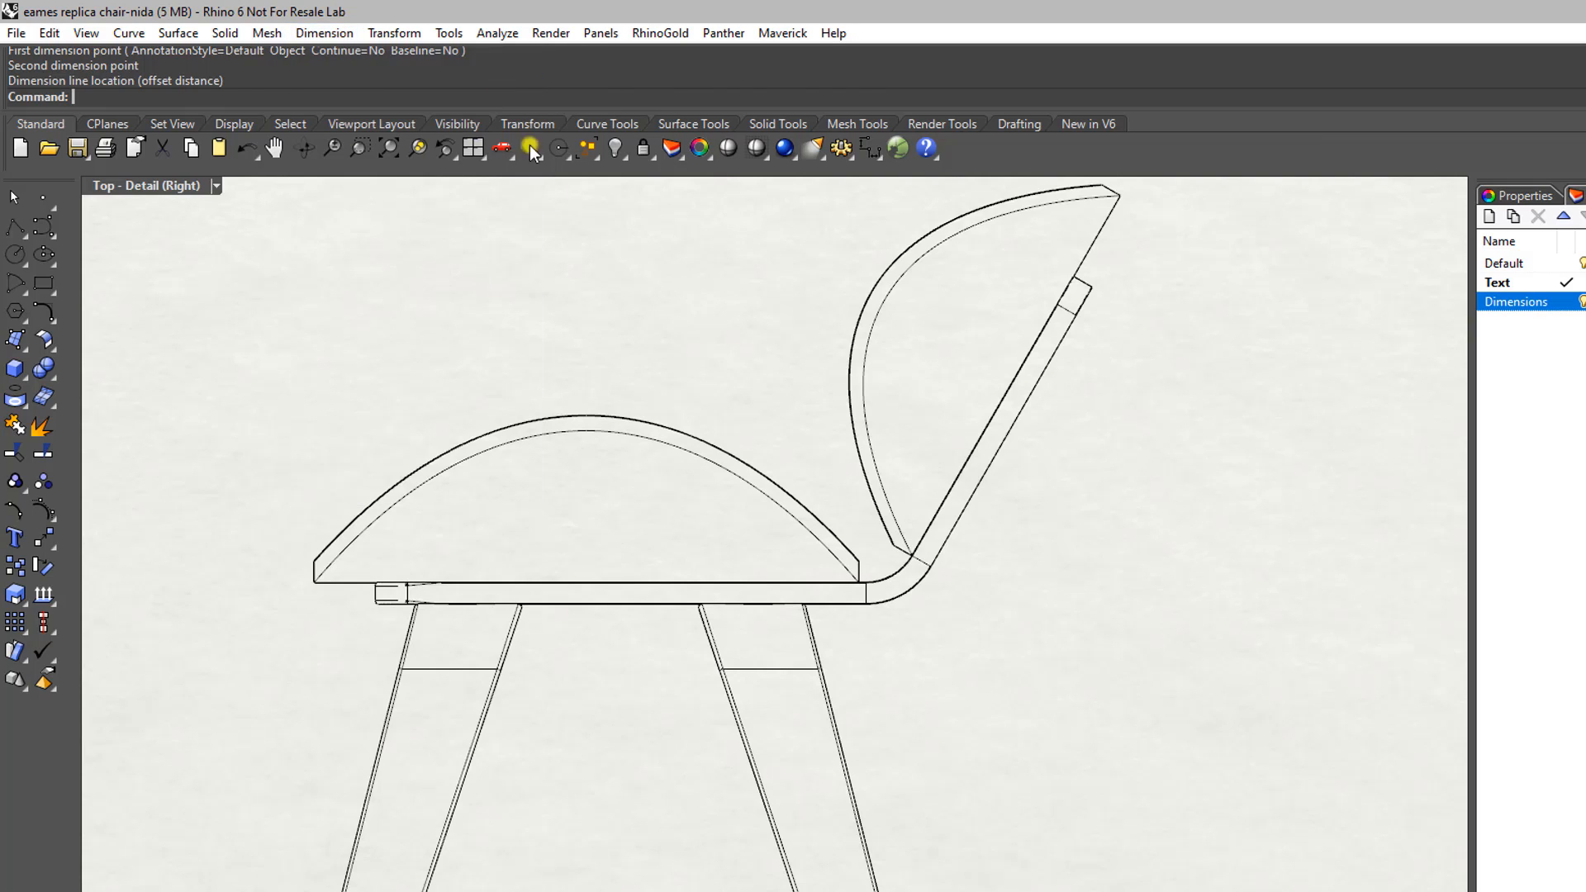
pyautogui.click(874, 611)
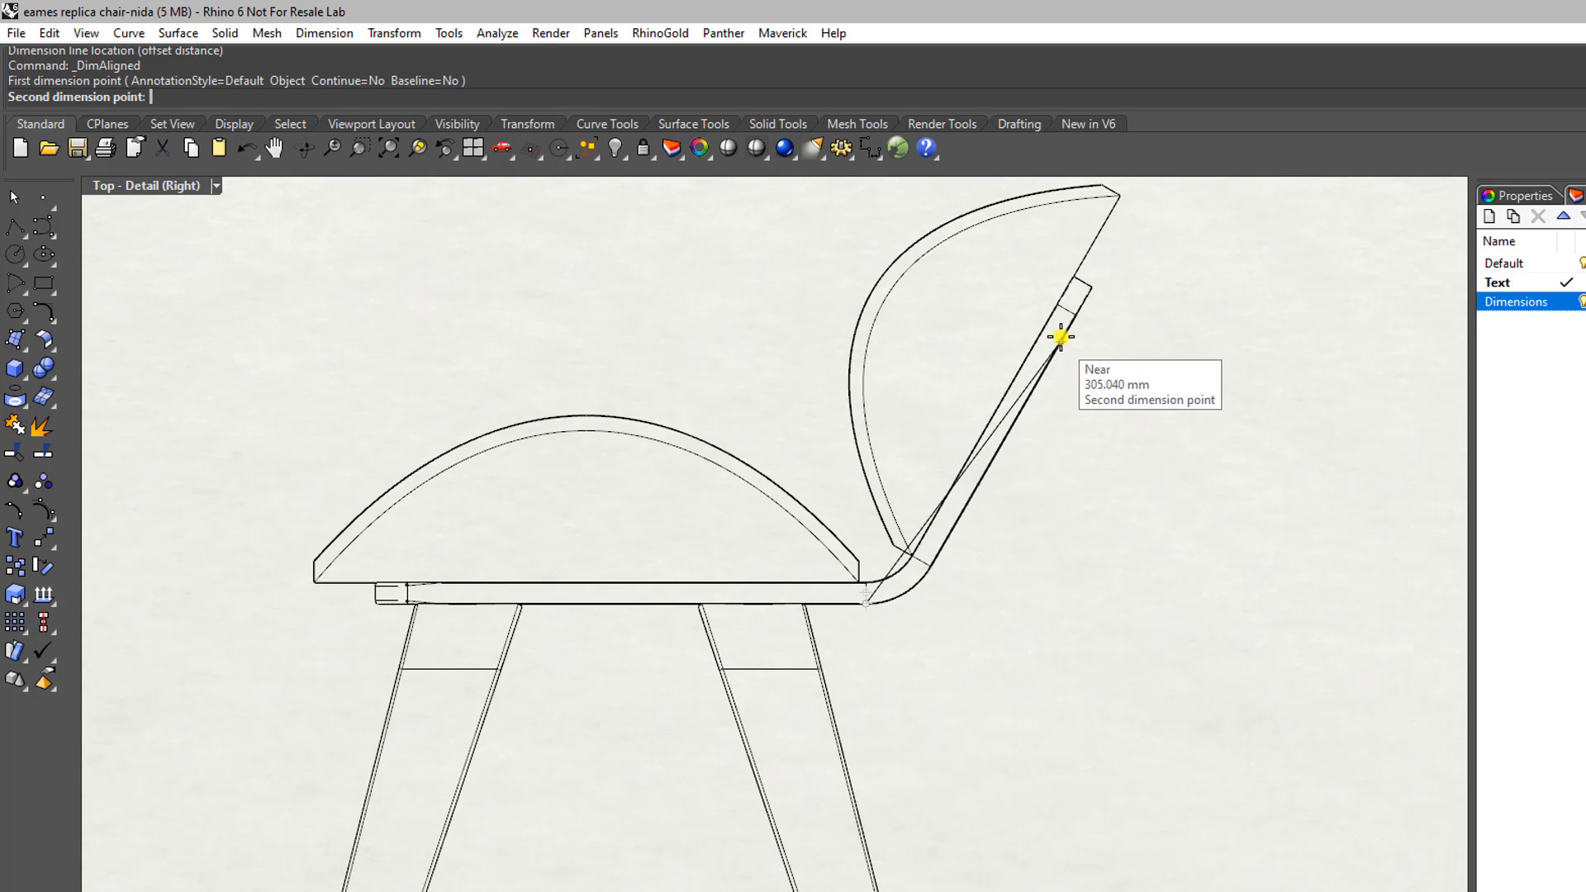
pyautogui.click(1080, 286)
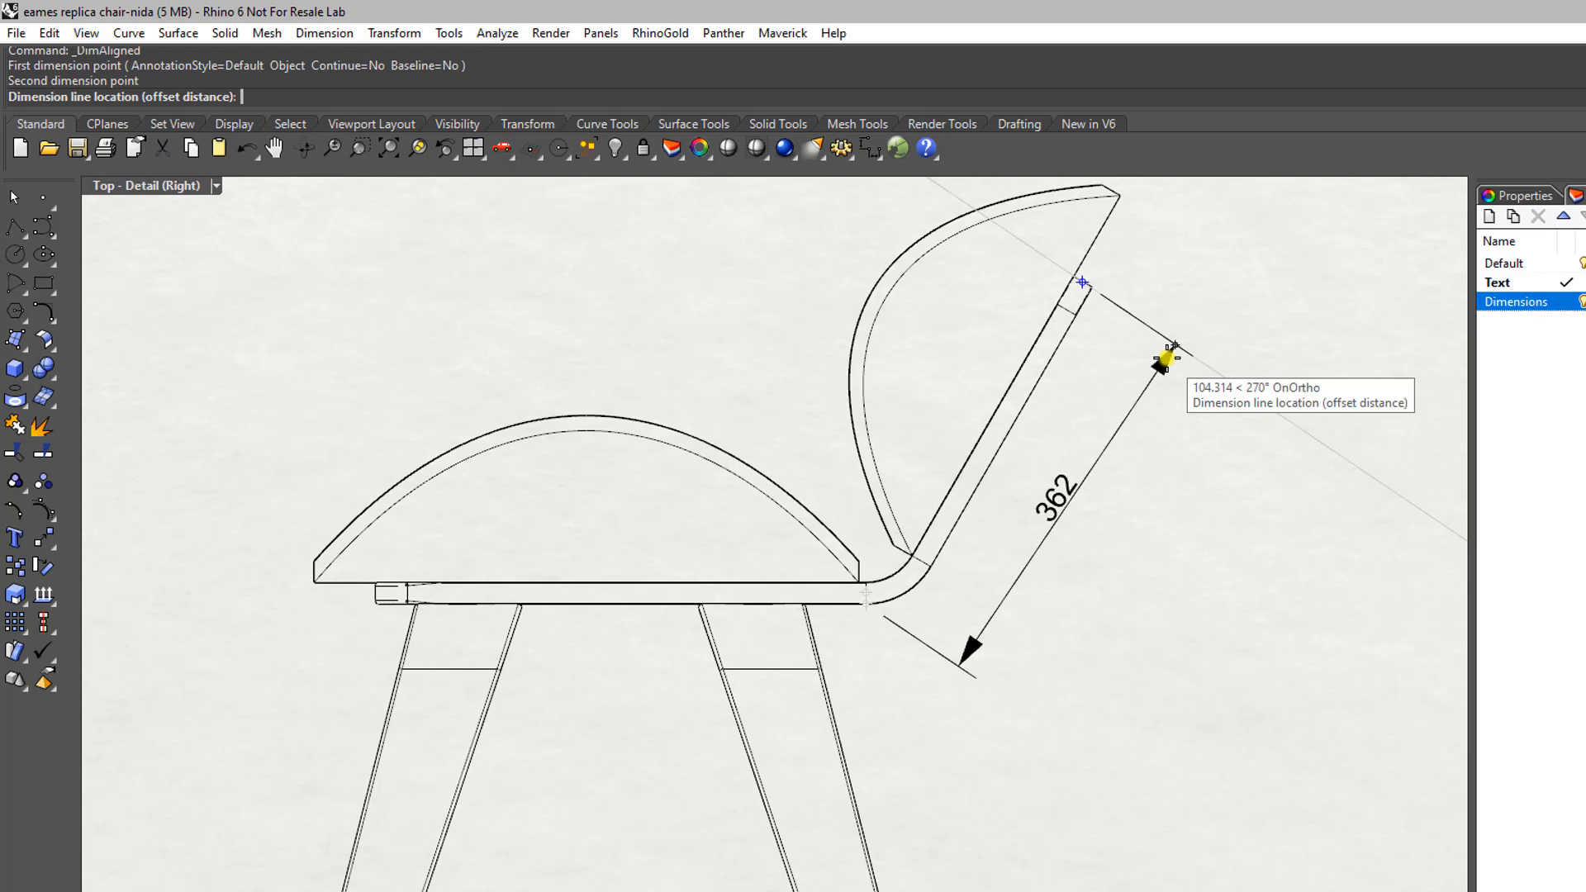
pyautogui.press('Escape')
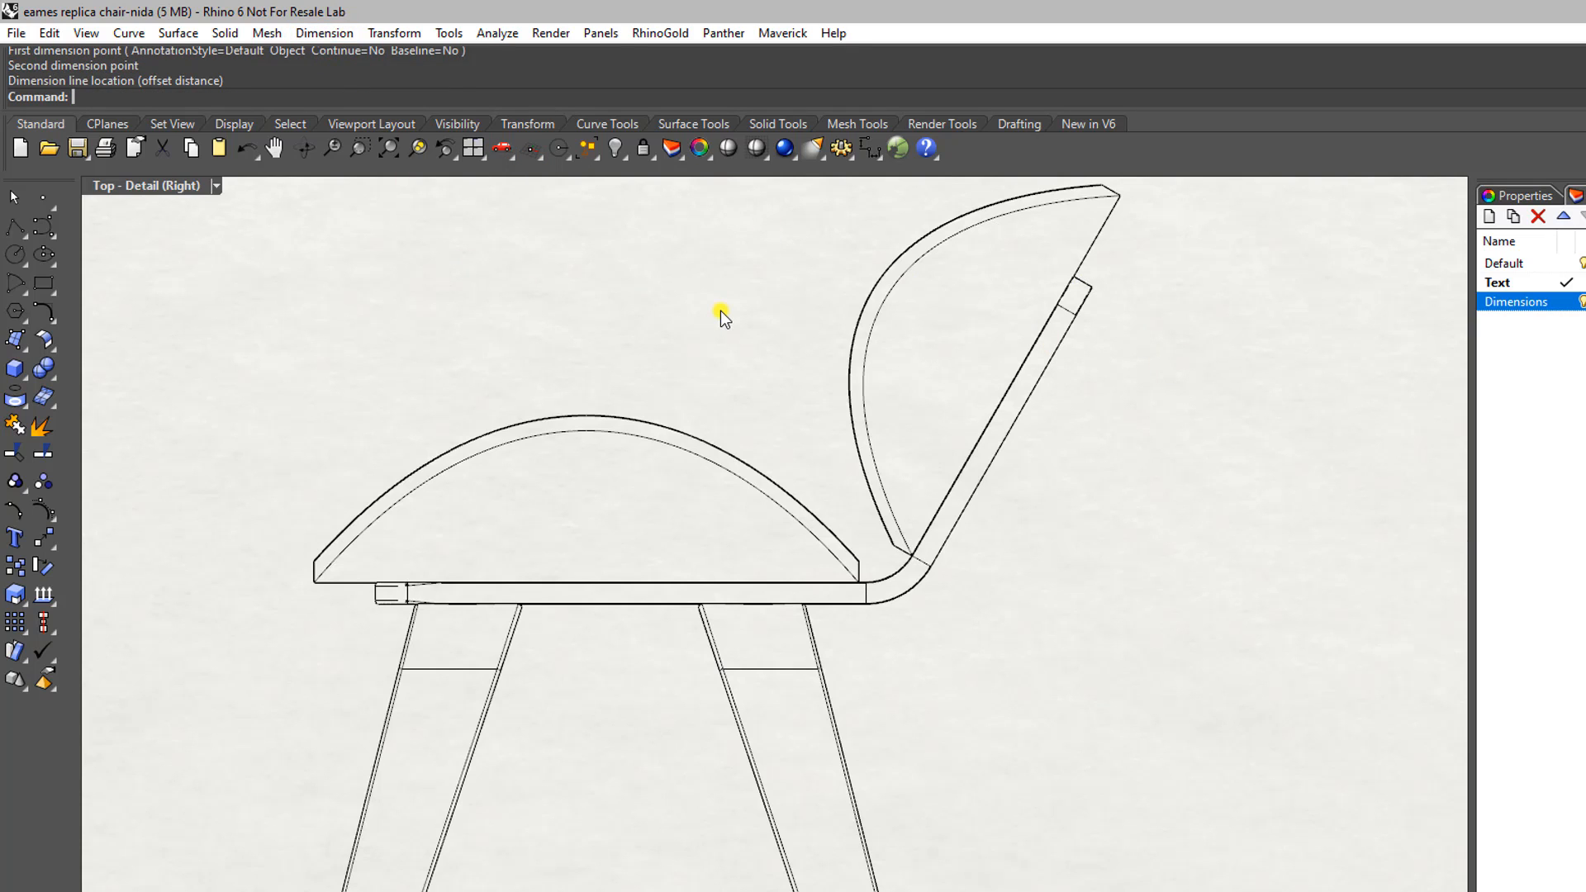
# Step: Add an aligned dimension along the slanted backrest support, from the middle of its outer bend to its upper end, with the dimension line behind the chair
pyautogui.press('Return')
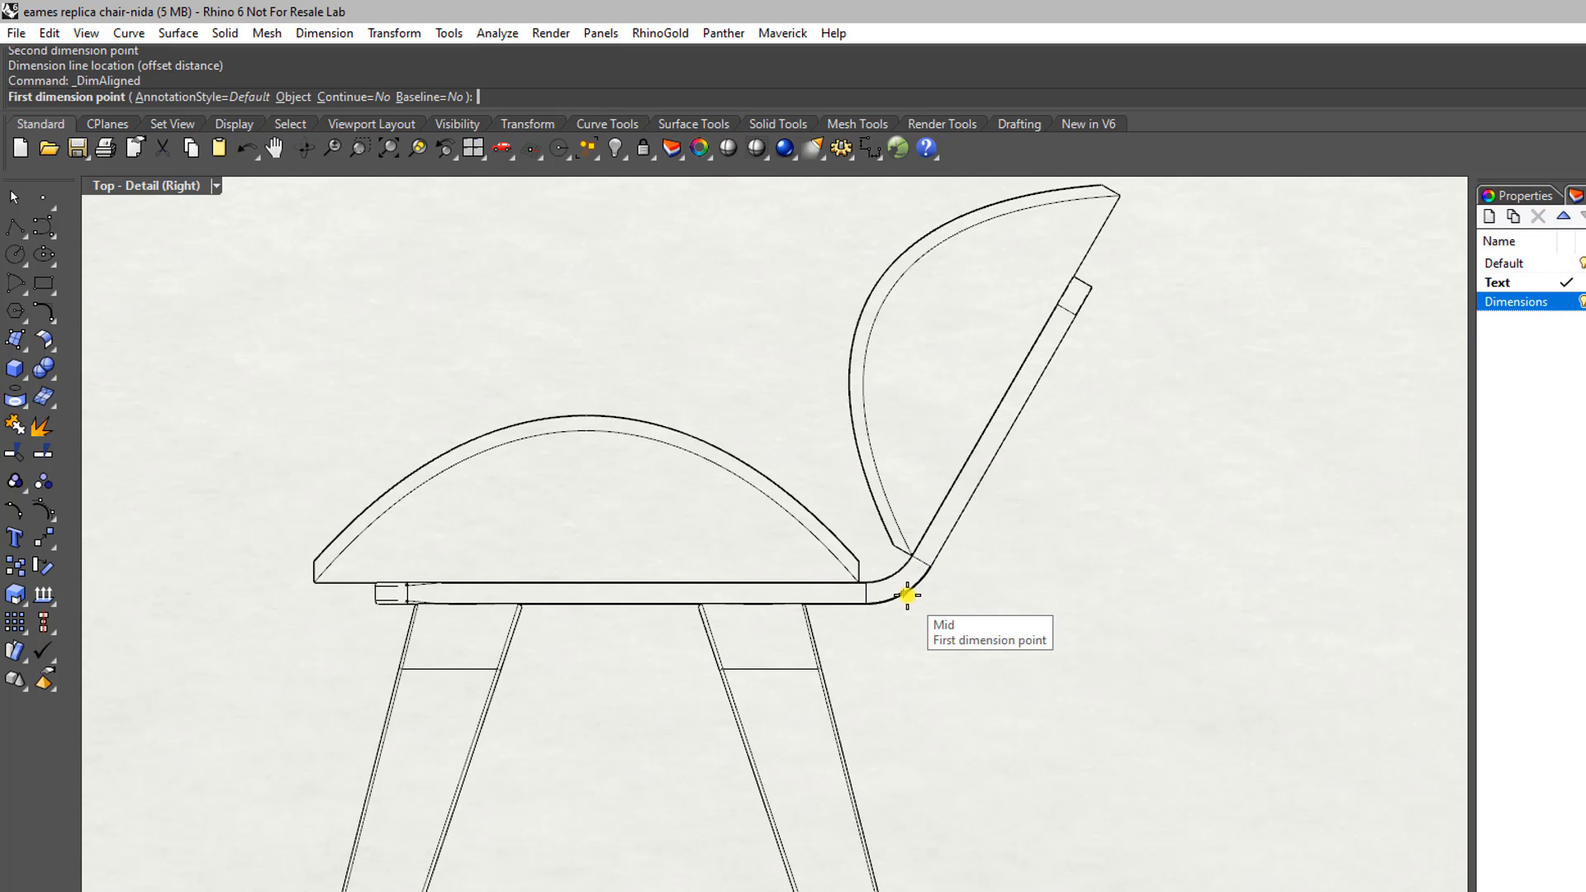
pyautogui.scroll(4, 907, 594)
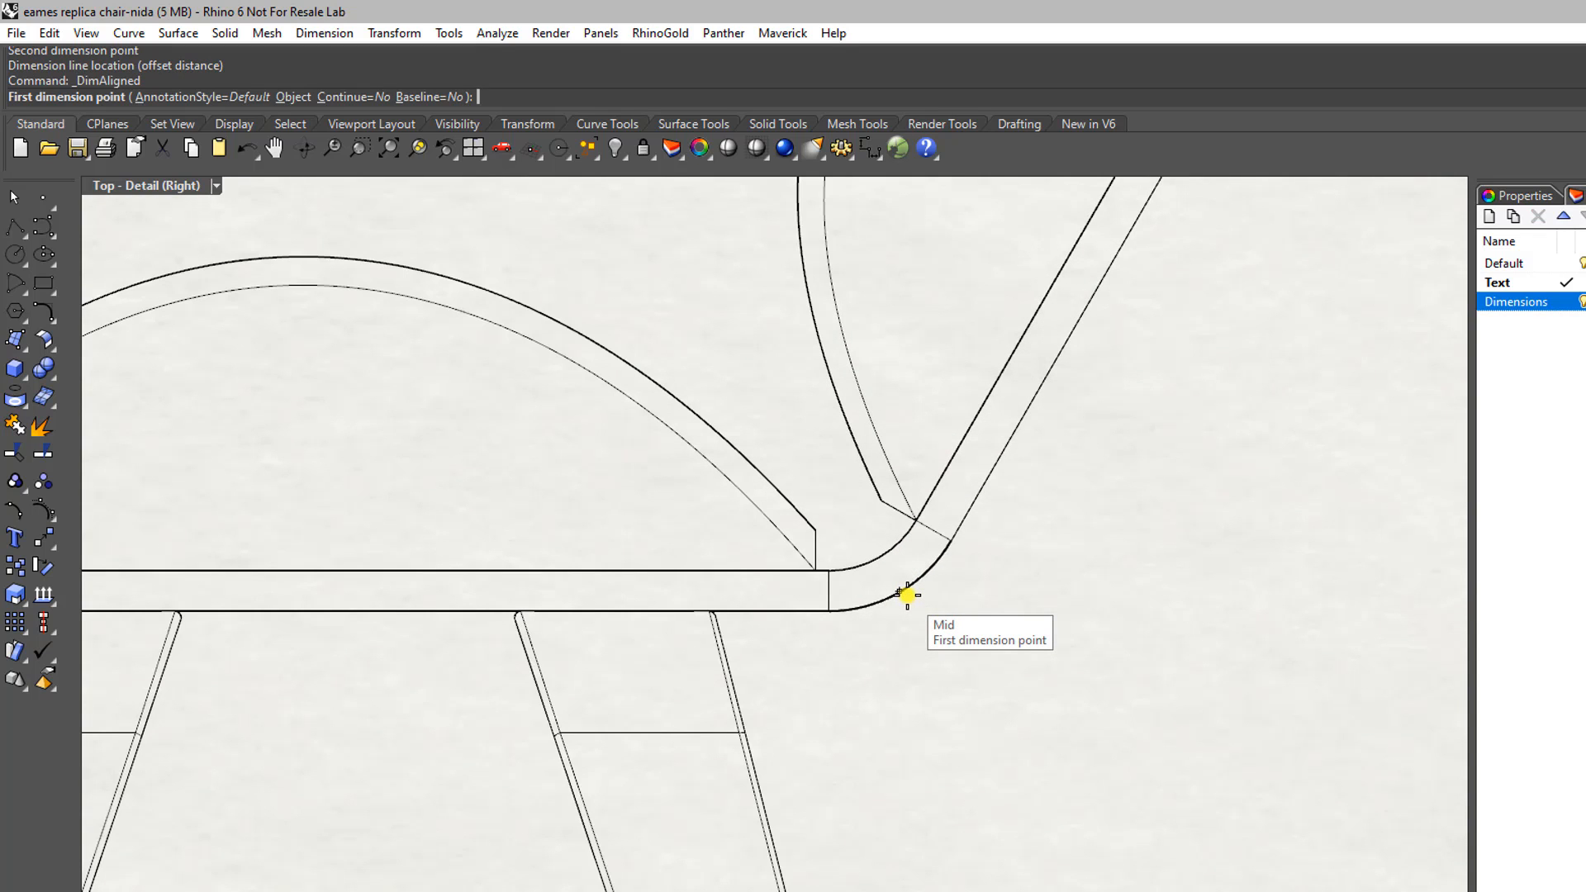
pyautogui.click(907, 594)
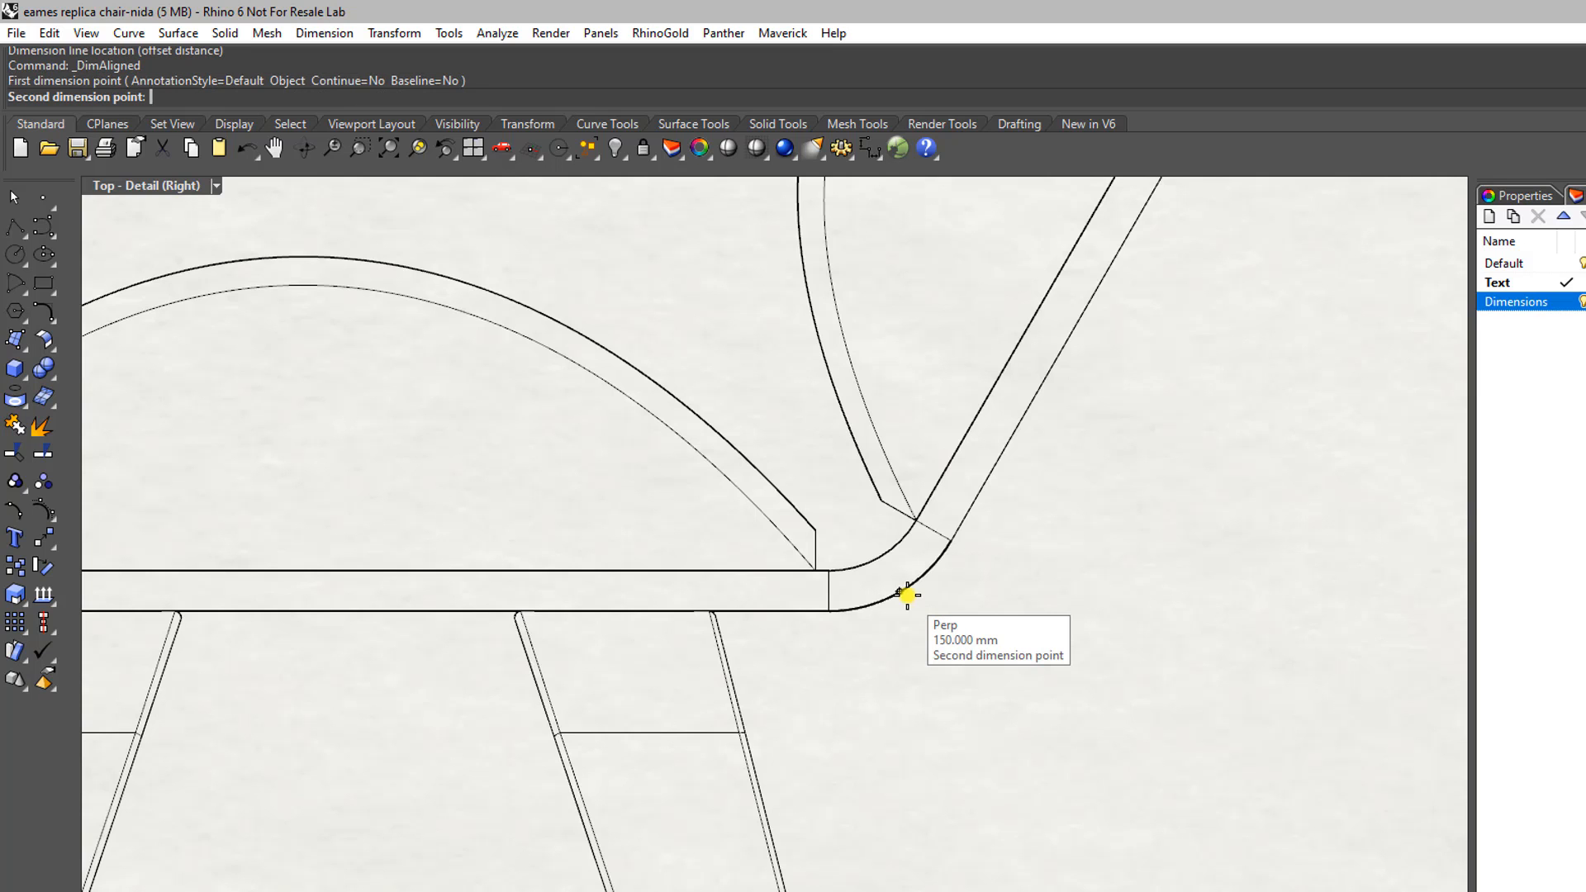
pyautogui.scroll(-4, 907, 595)
pyautogui.scroll(3, 1019, 394)
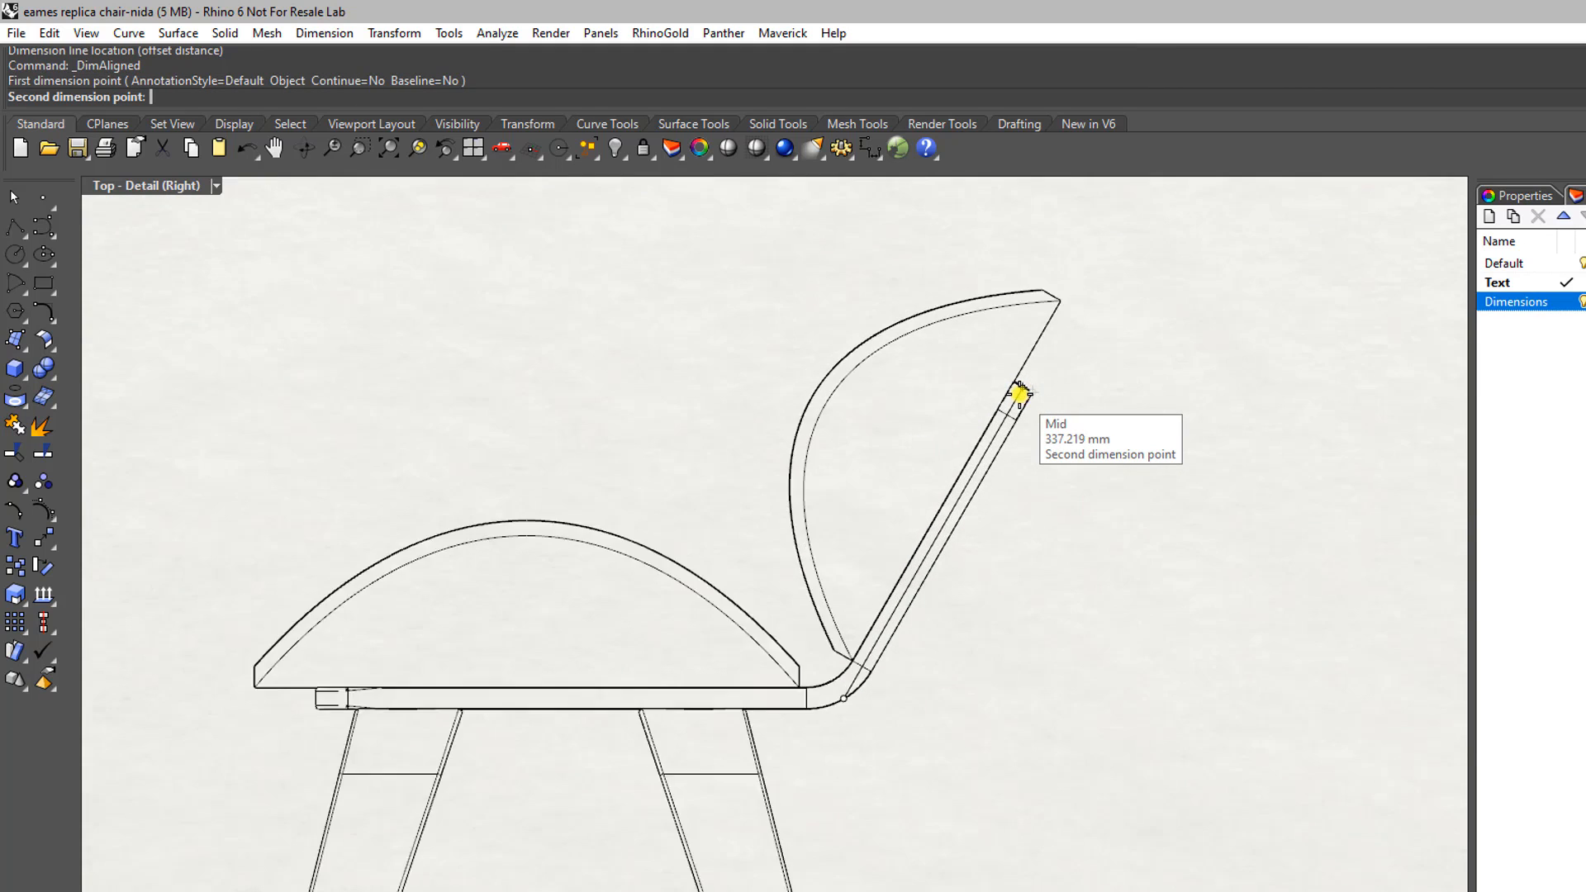
pyautogui.click(1020, 394)
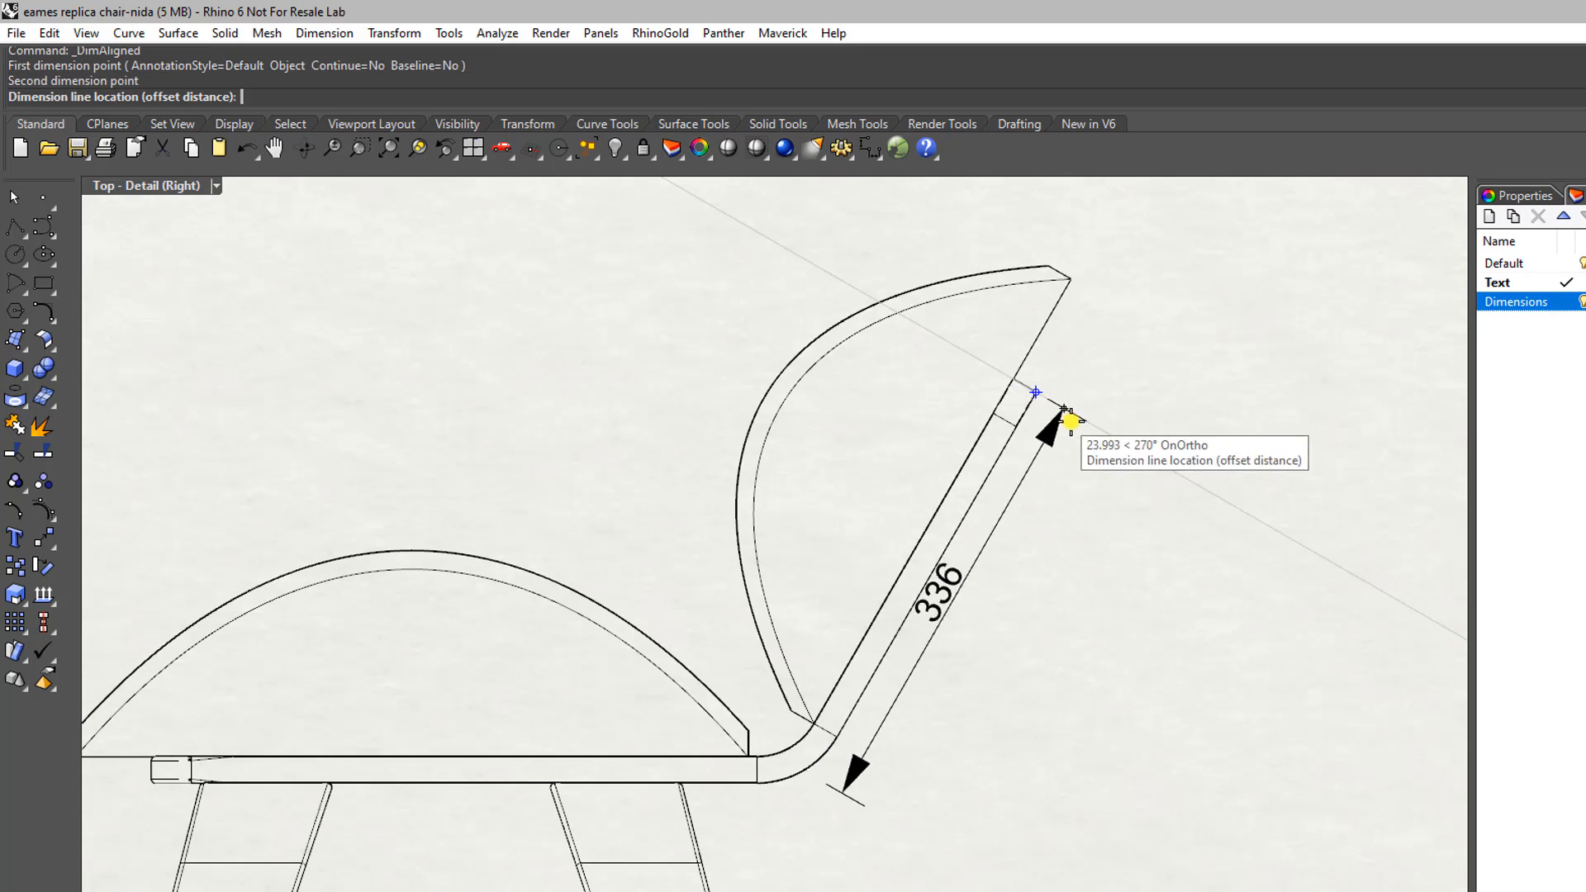
pyautogui.click(1139, 456)
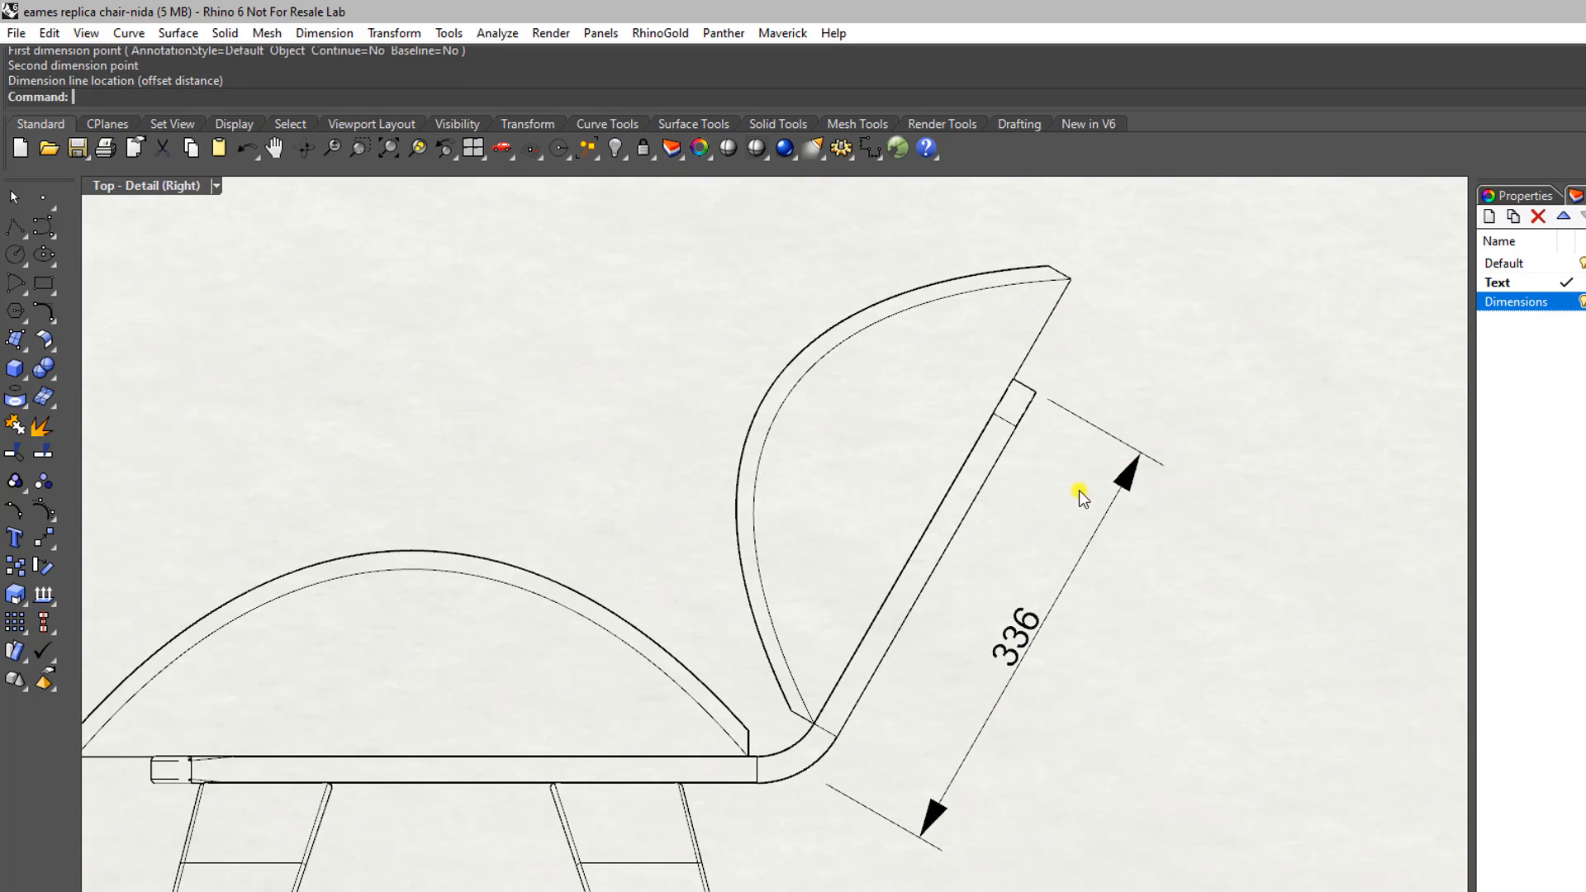
pyautogui.scroll(-4, 1078, 489)
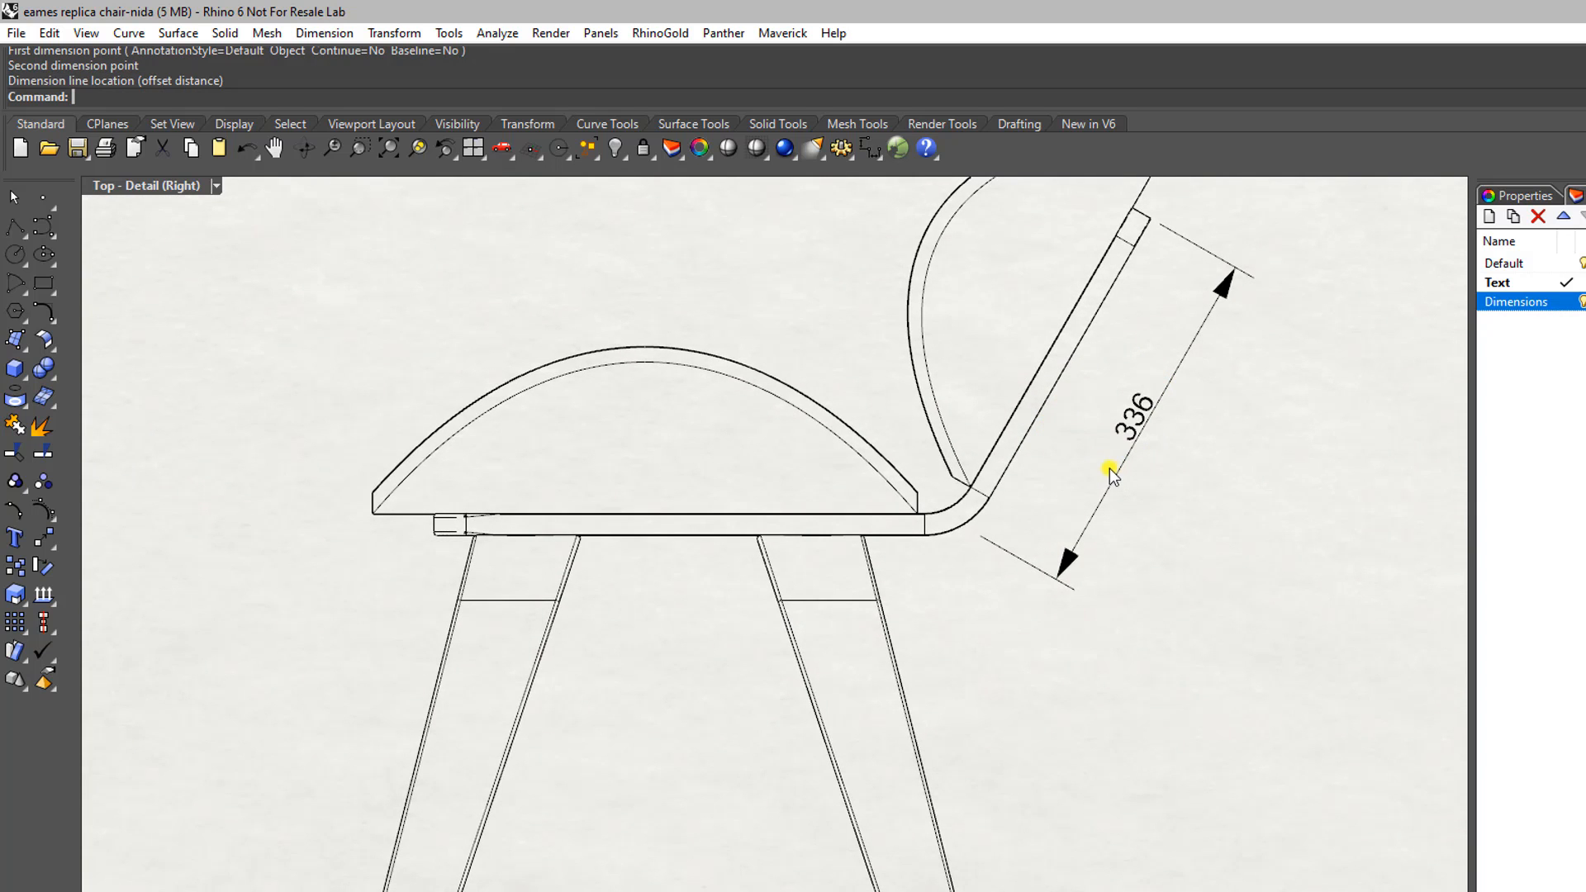
# Step: Add a horizontal linear dimension between the inner edges of the two legs just under the seat support, with the dimension line below it
pyautogui.moveTo(797, 627); pyautogui.dragTo(864, 576, button='right')
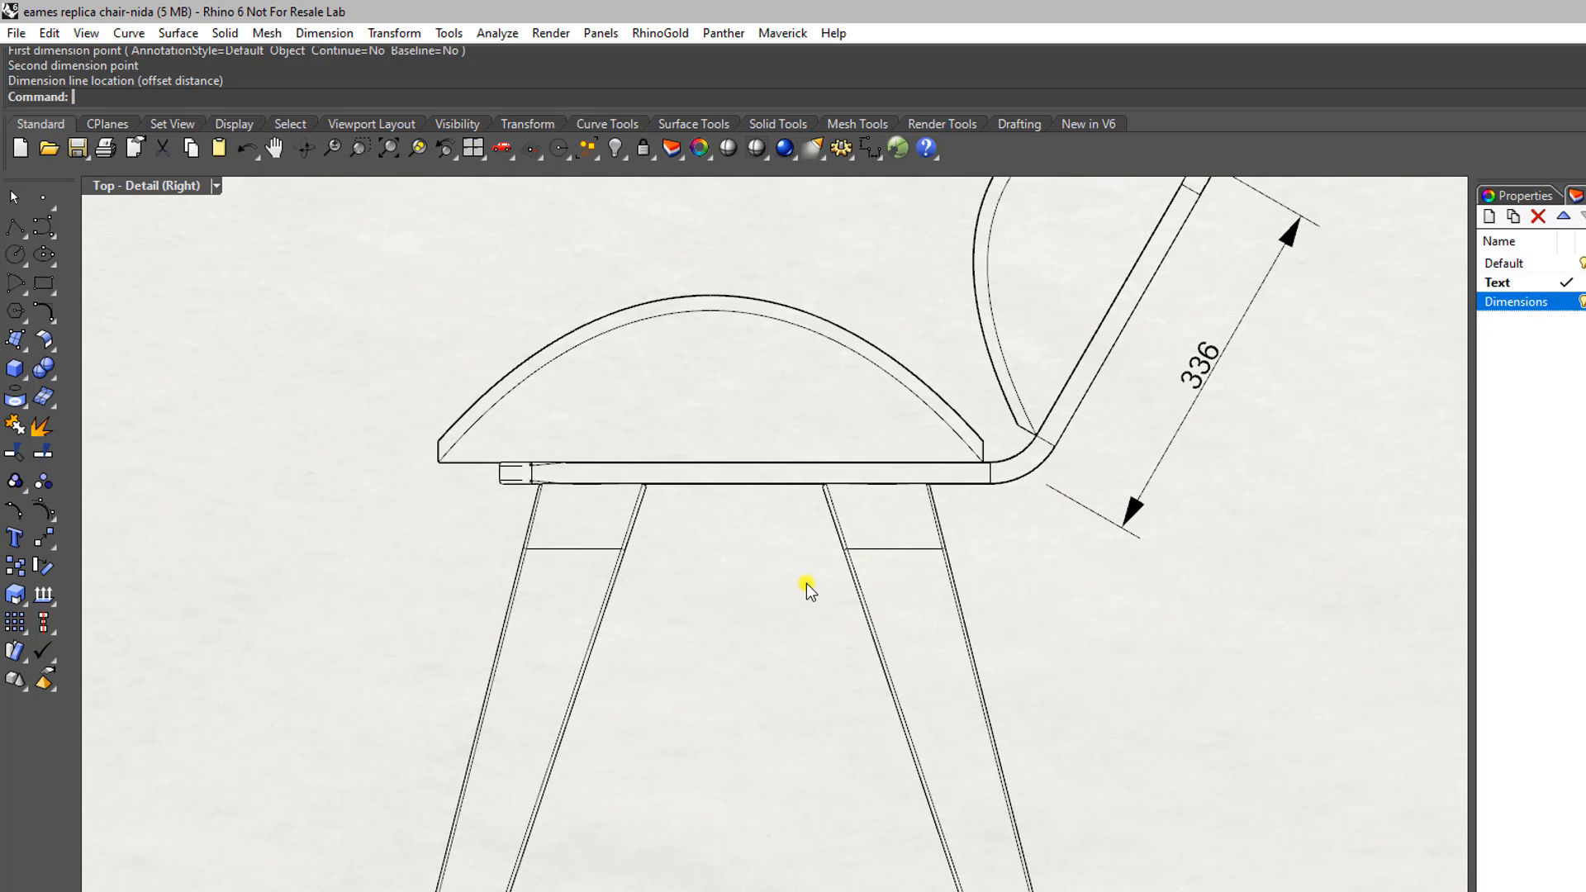
pyautogui.scroll(-3, 807, 583)
pyautogui.scroll(2, 739, 563)
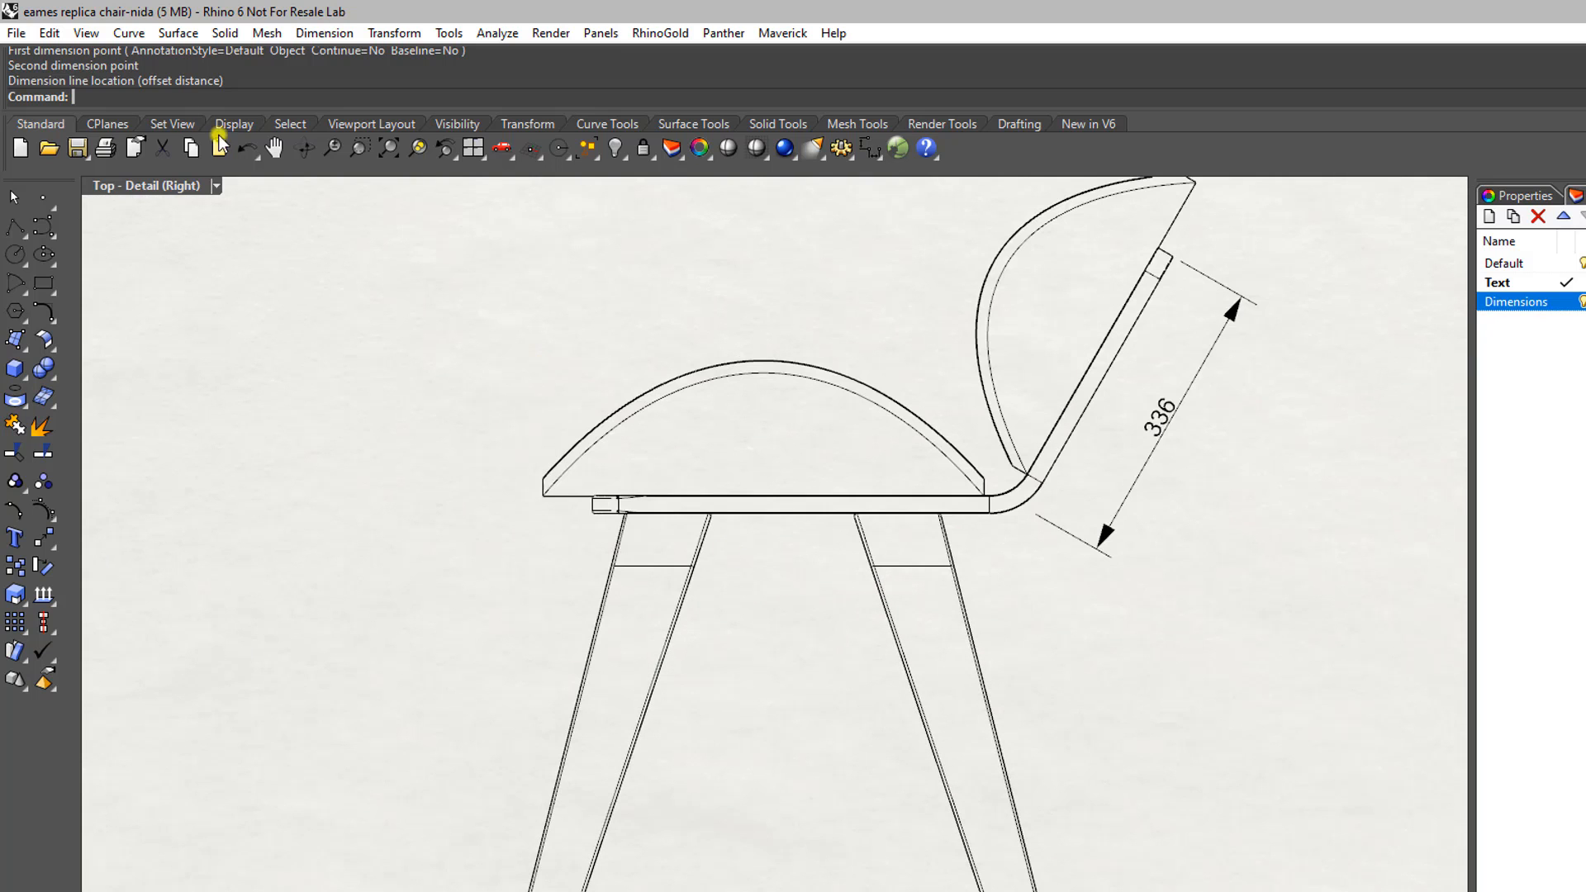
pyautogui.click(324, 34)
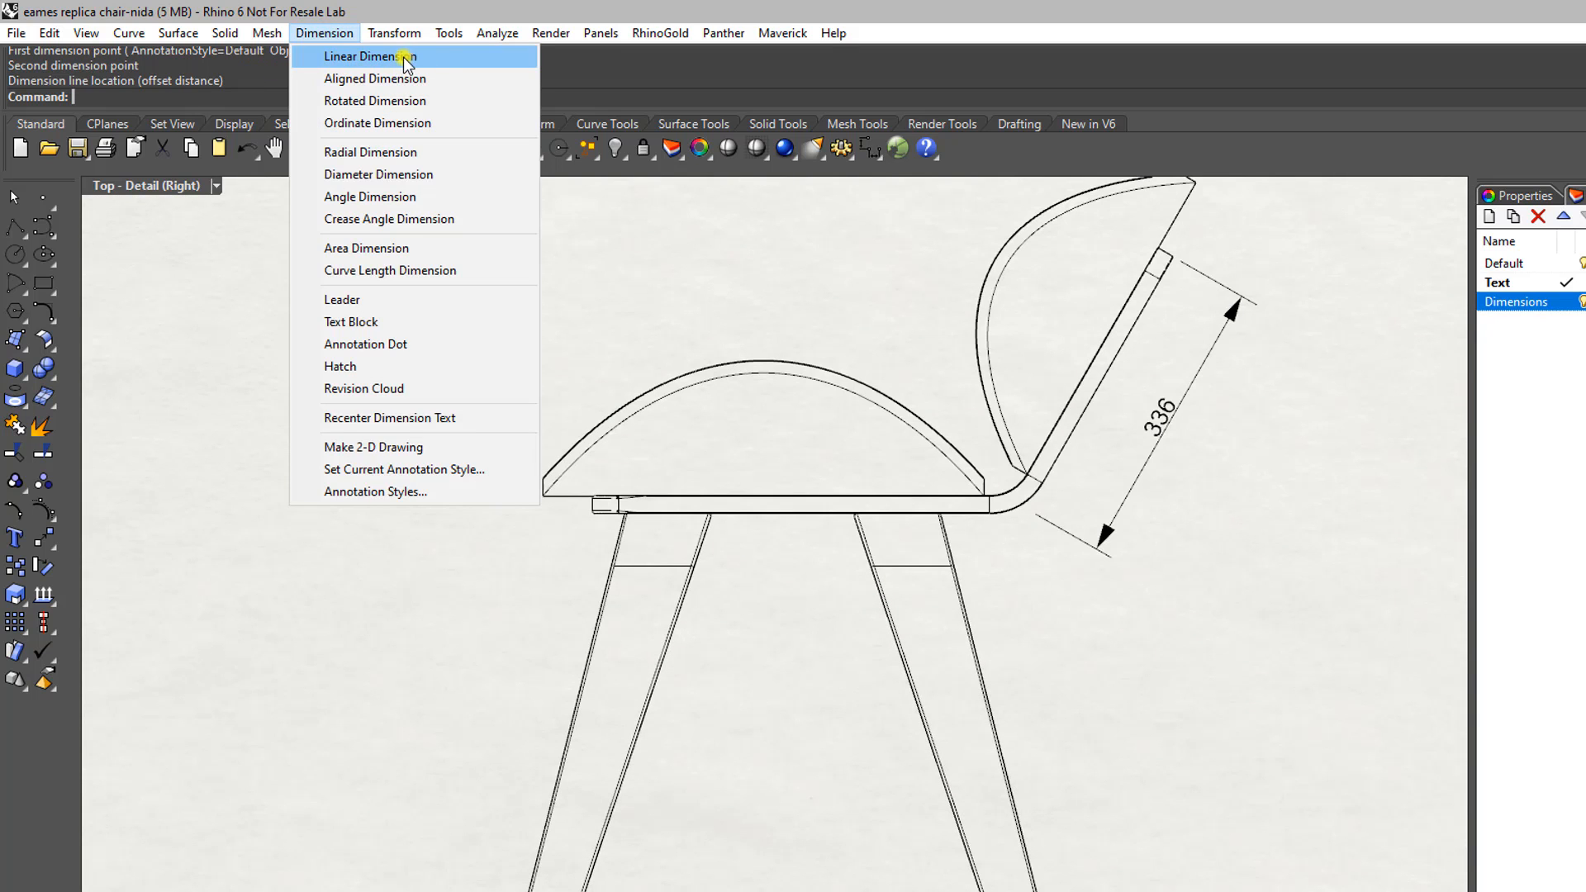
pyautogui.click(447, 59)
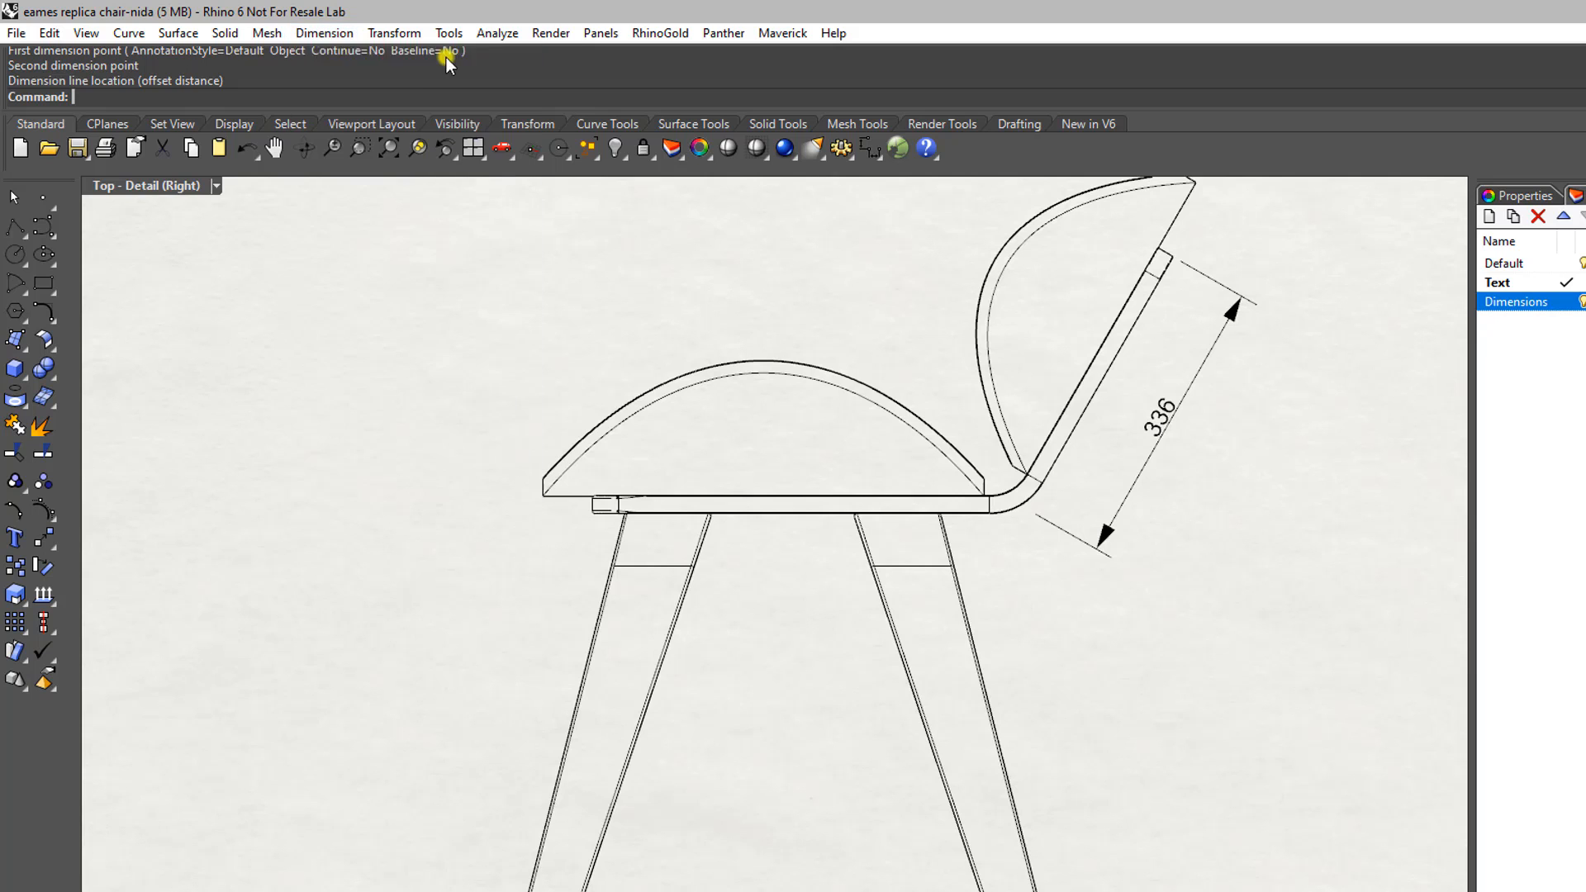
pyautogui.scroll(4, 759, 585)
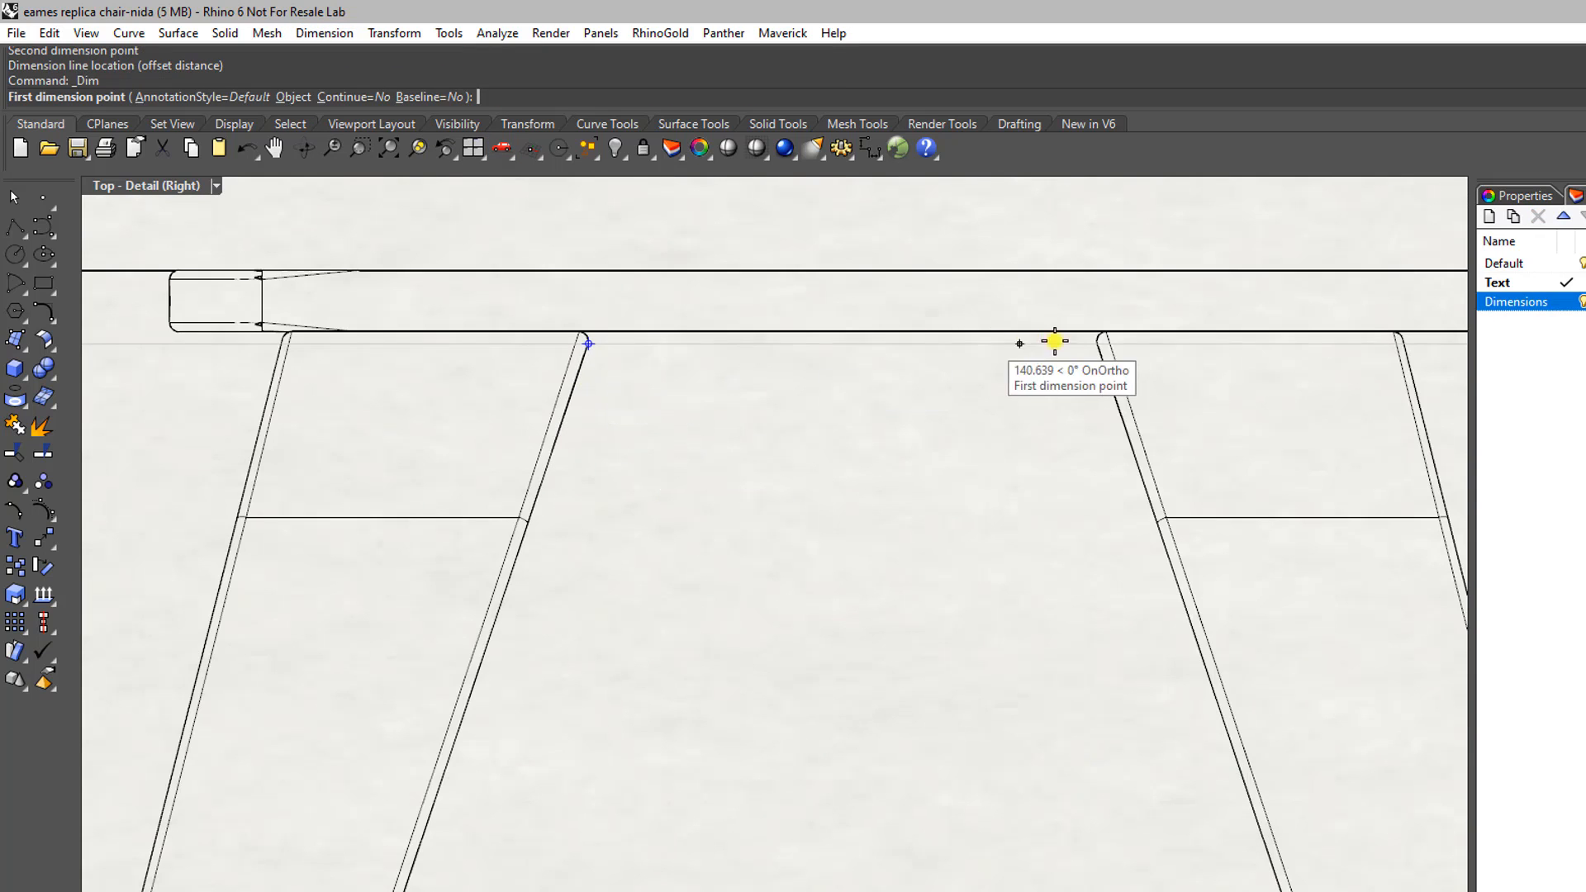
pyautogui.scroll(3, 614, 371)
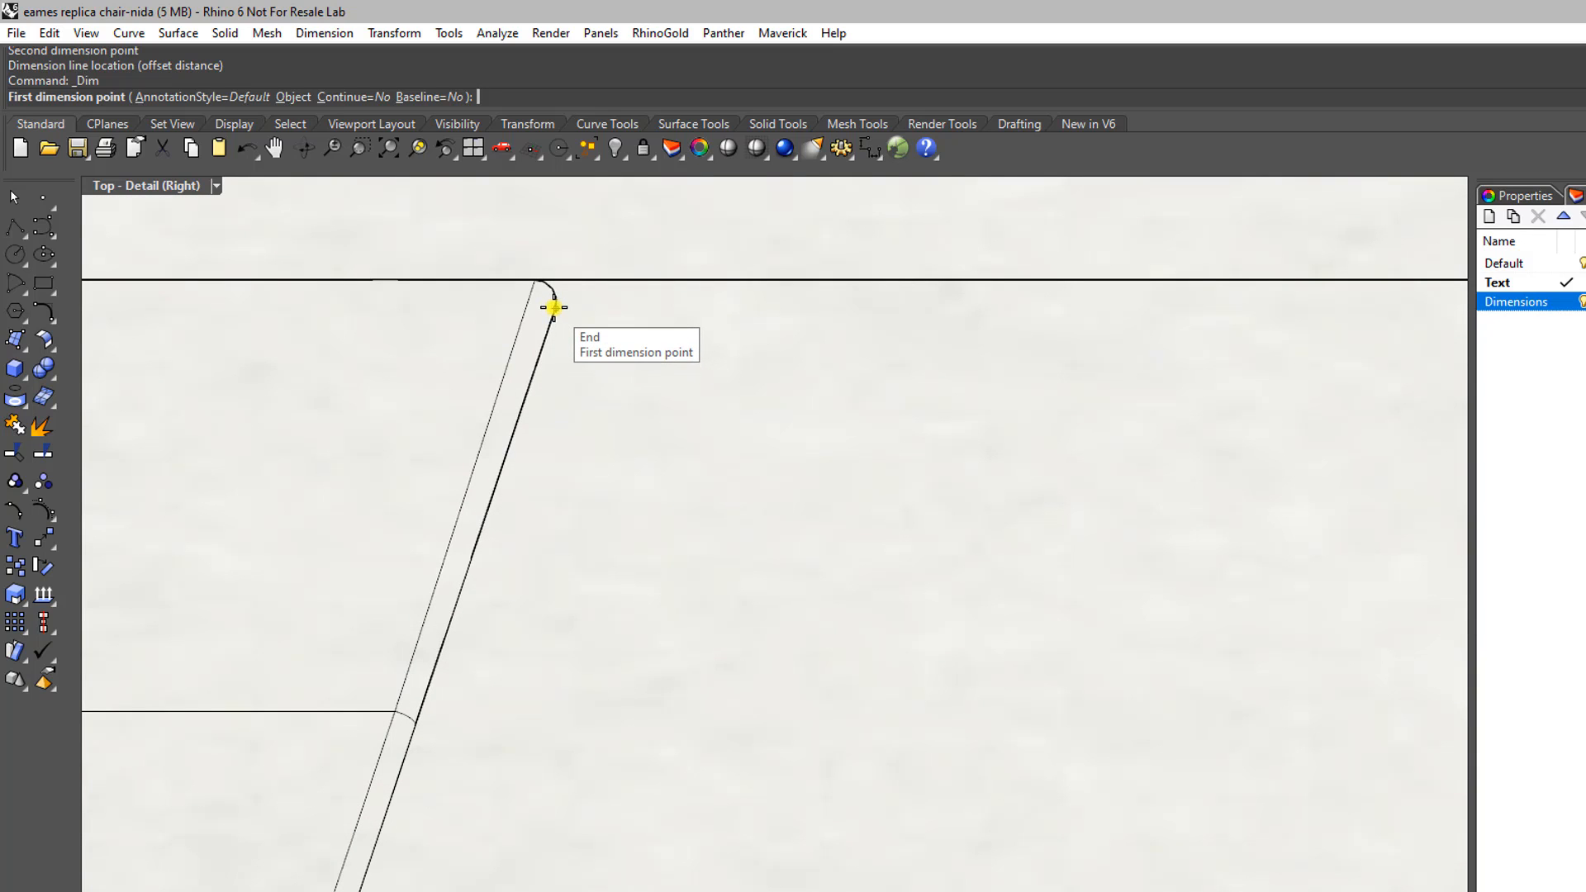
pyautogui.click(553, 308)
pyautogui.scroll(-2, 620, 393)
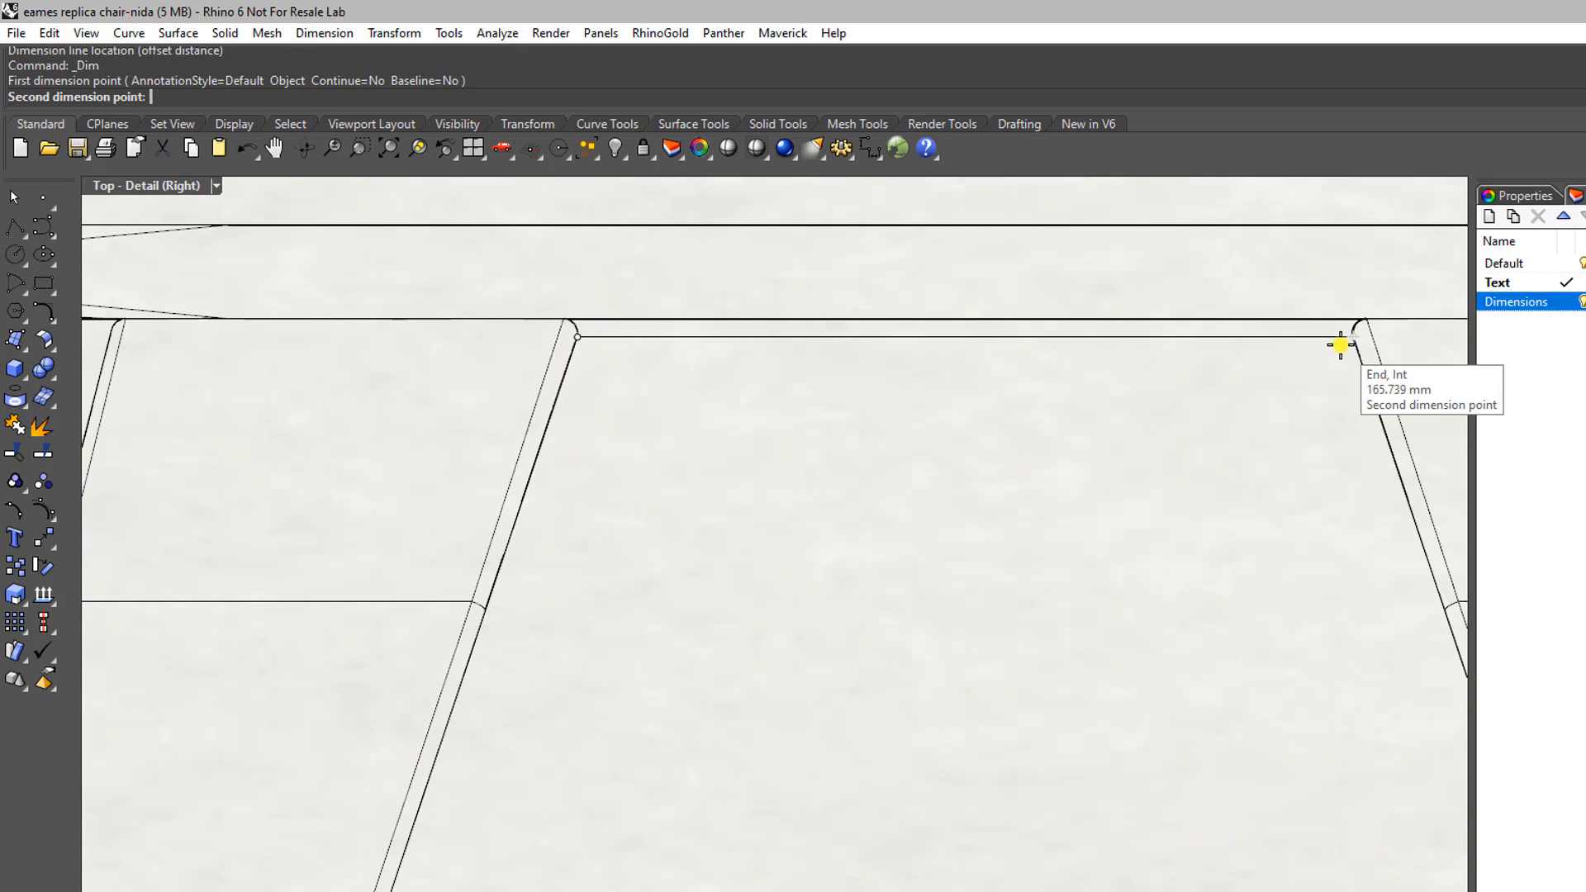
pyautogui.click(1340, 344)
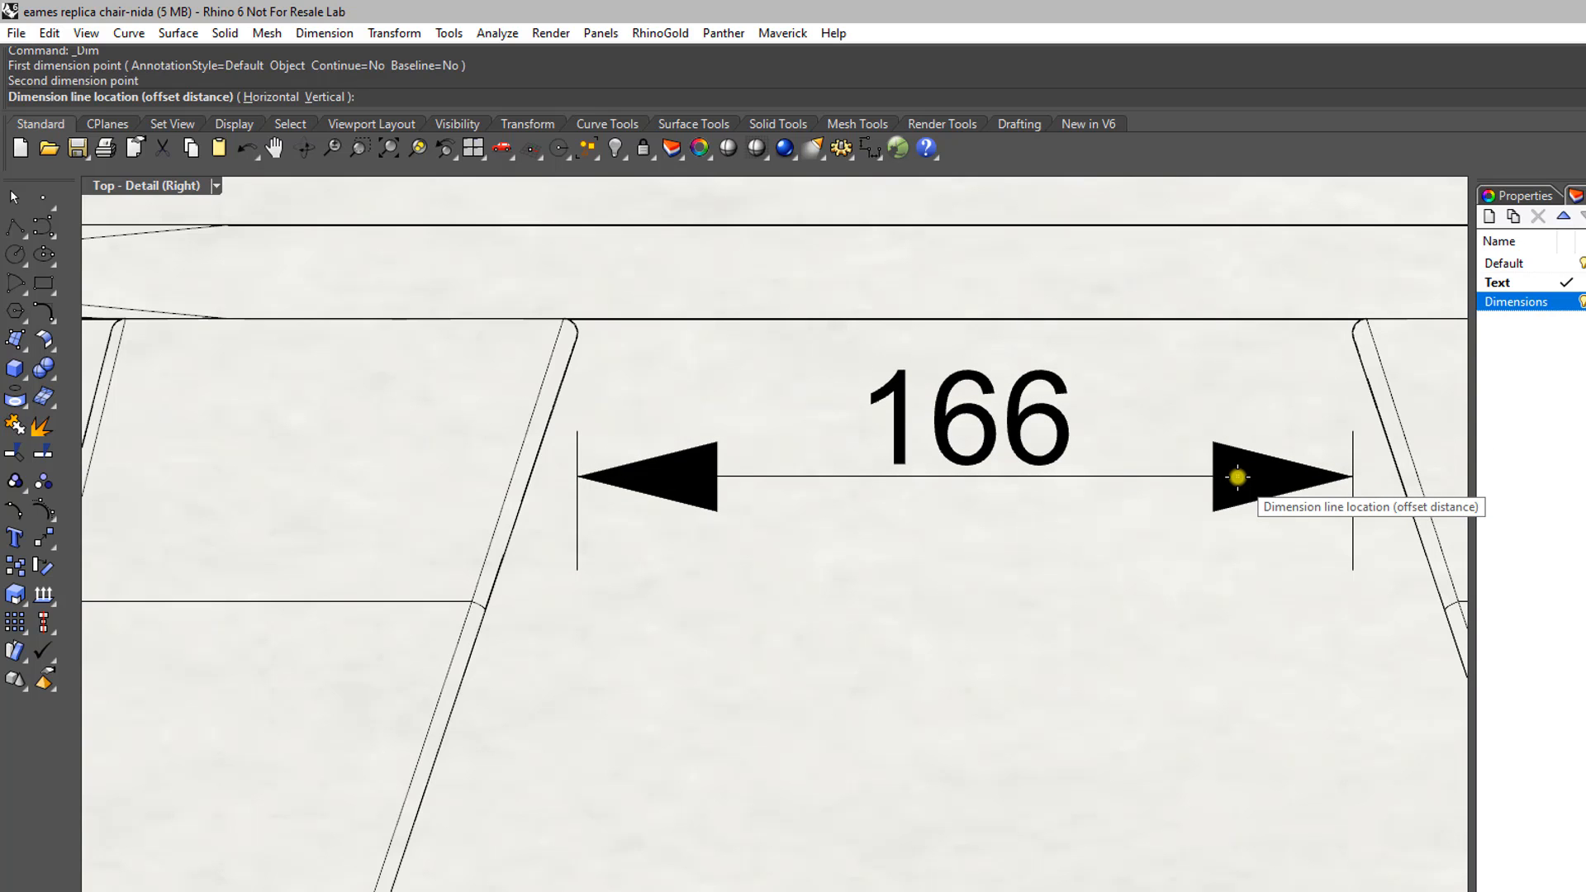
pyautogui.click(1238, 477)
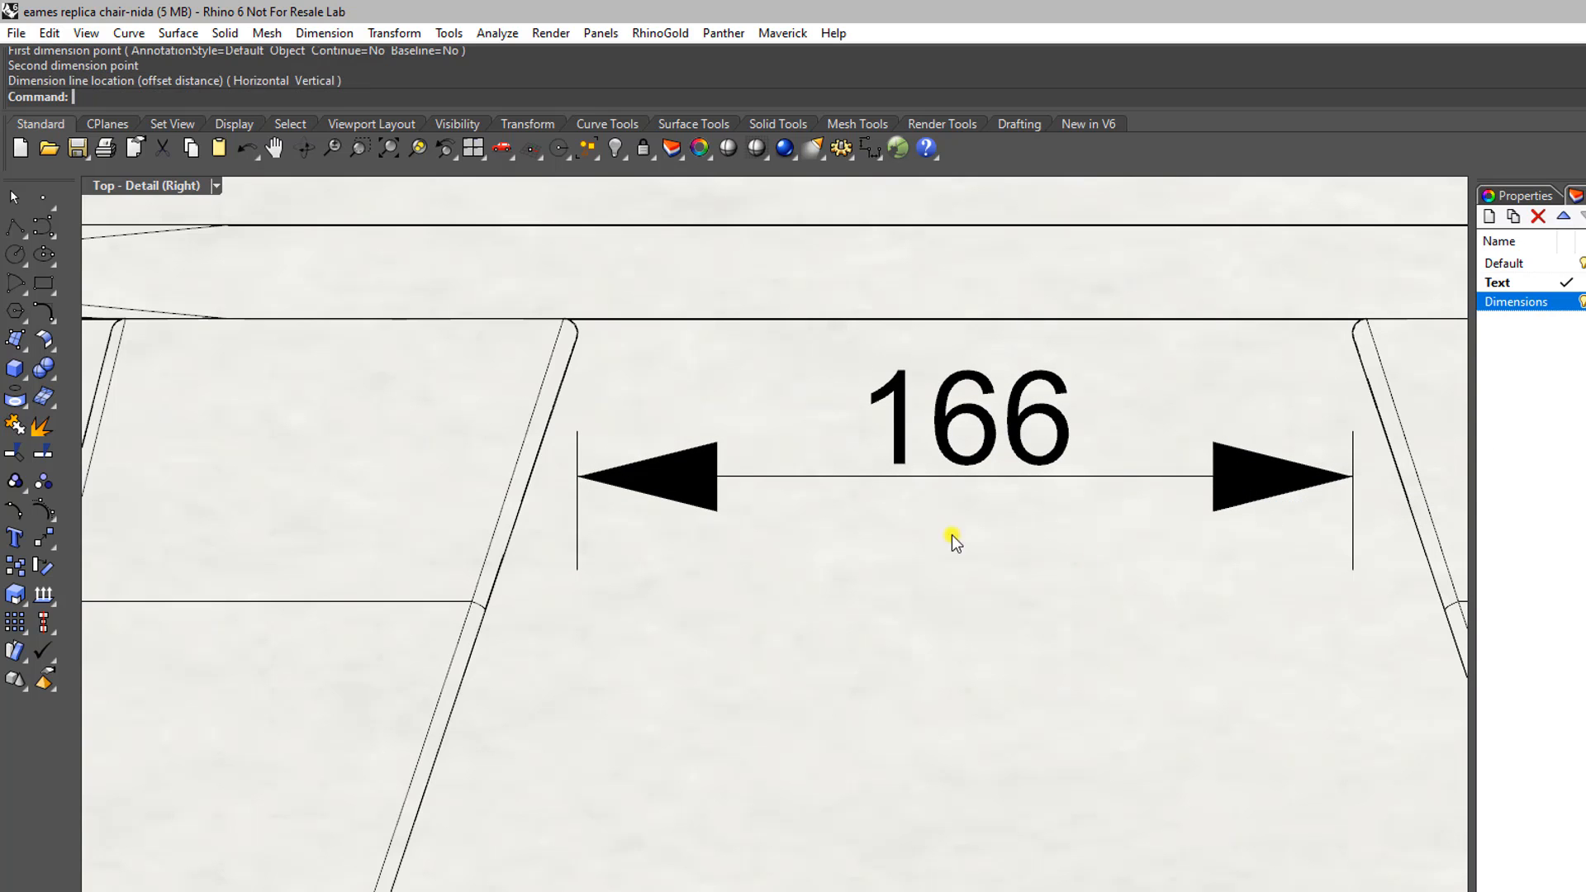
pyautogui.scroll(-8, 951, 488)
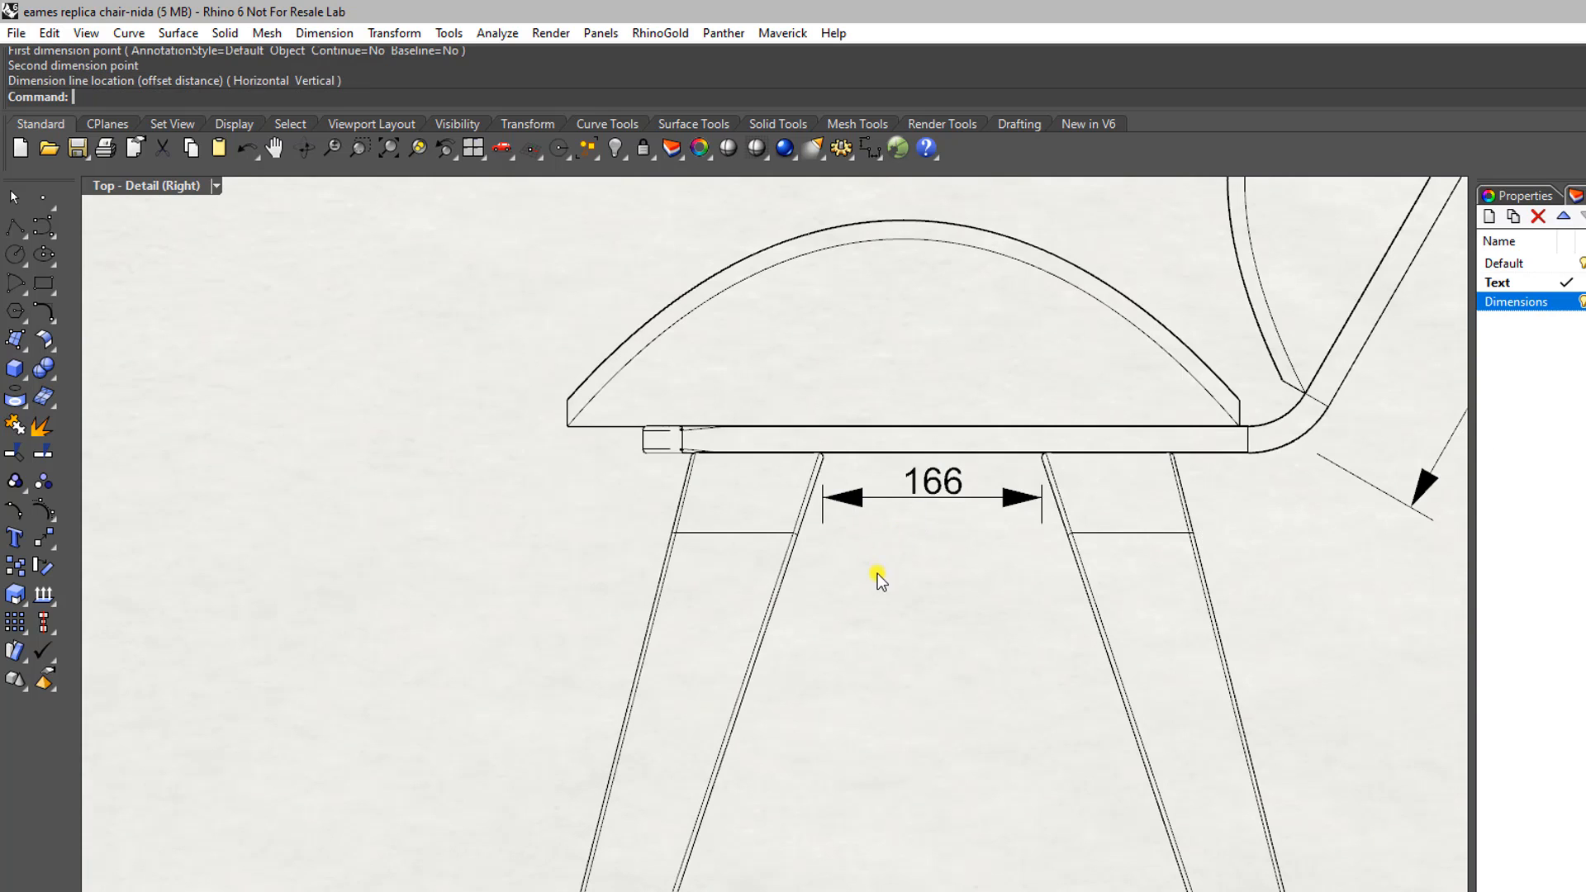
pyautogui.scroll(-3, 748, 354)
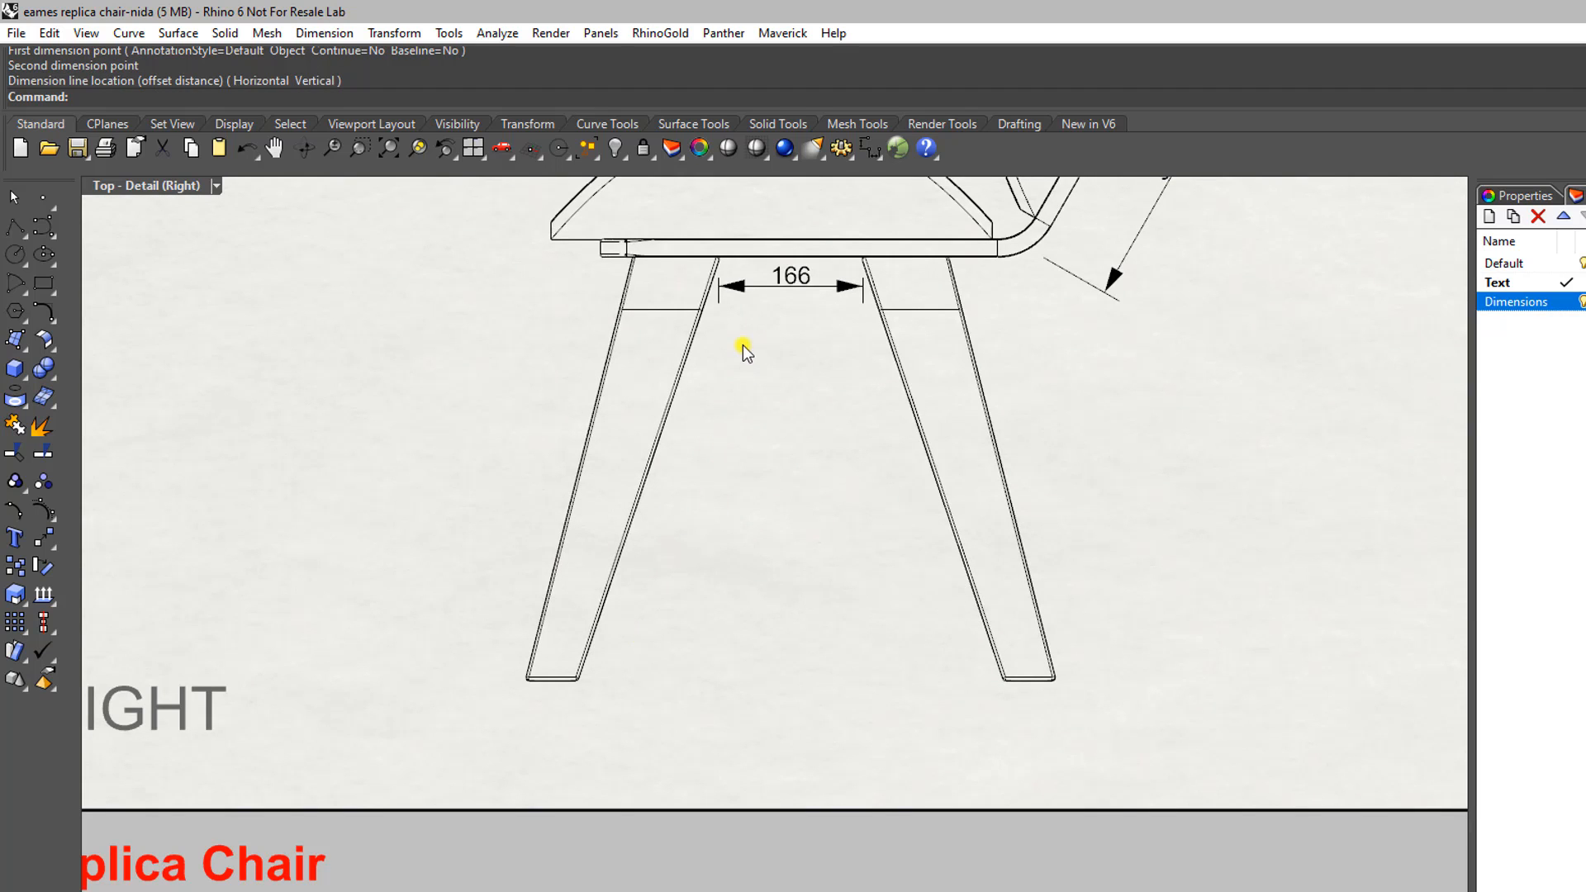
pyautogui.scroll(2, 770, 414)
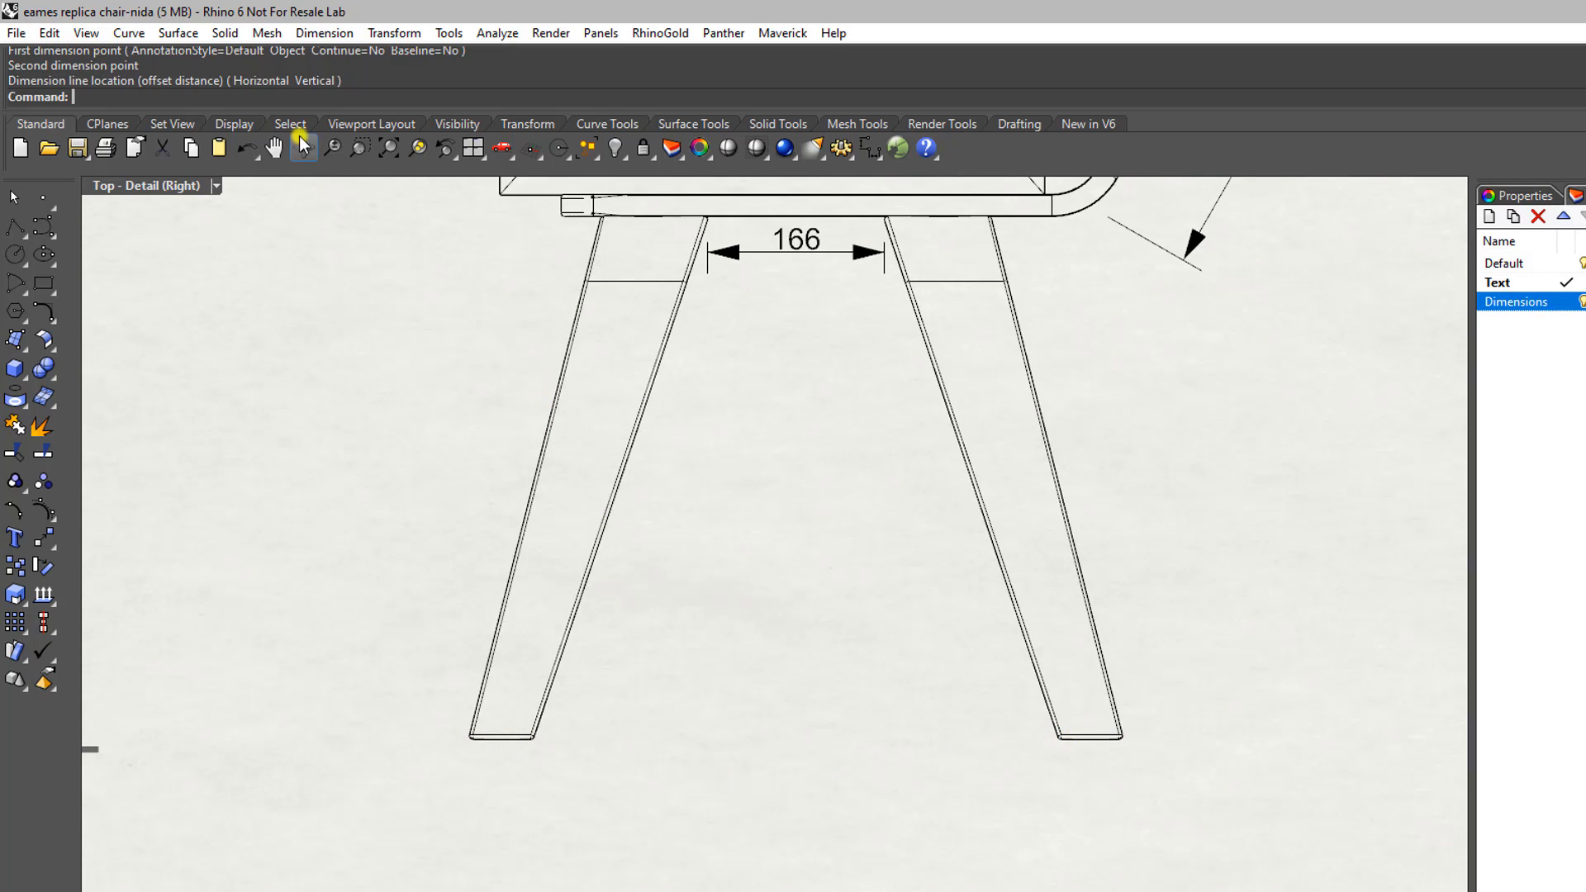
pyautogui.click(324, 33)
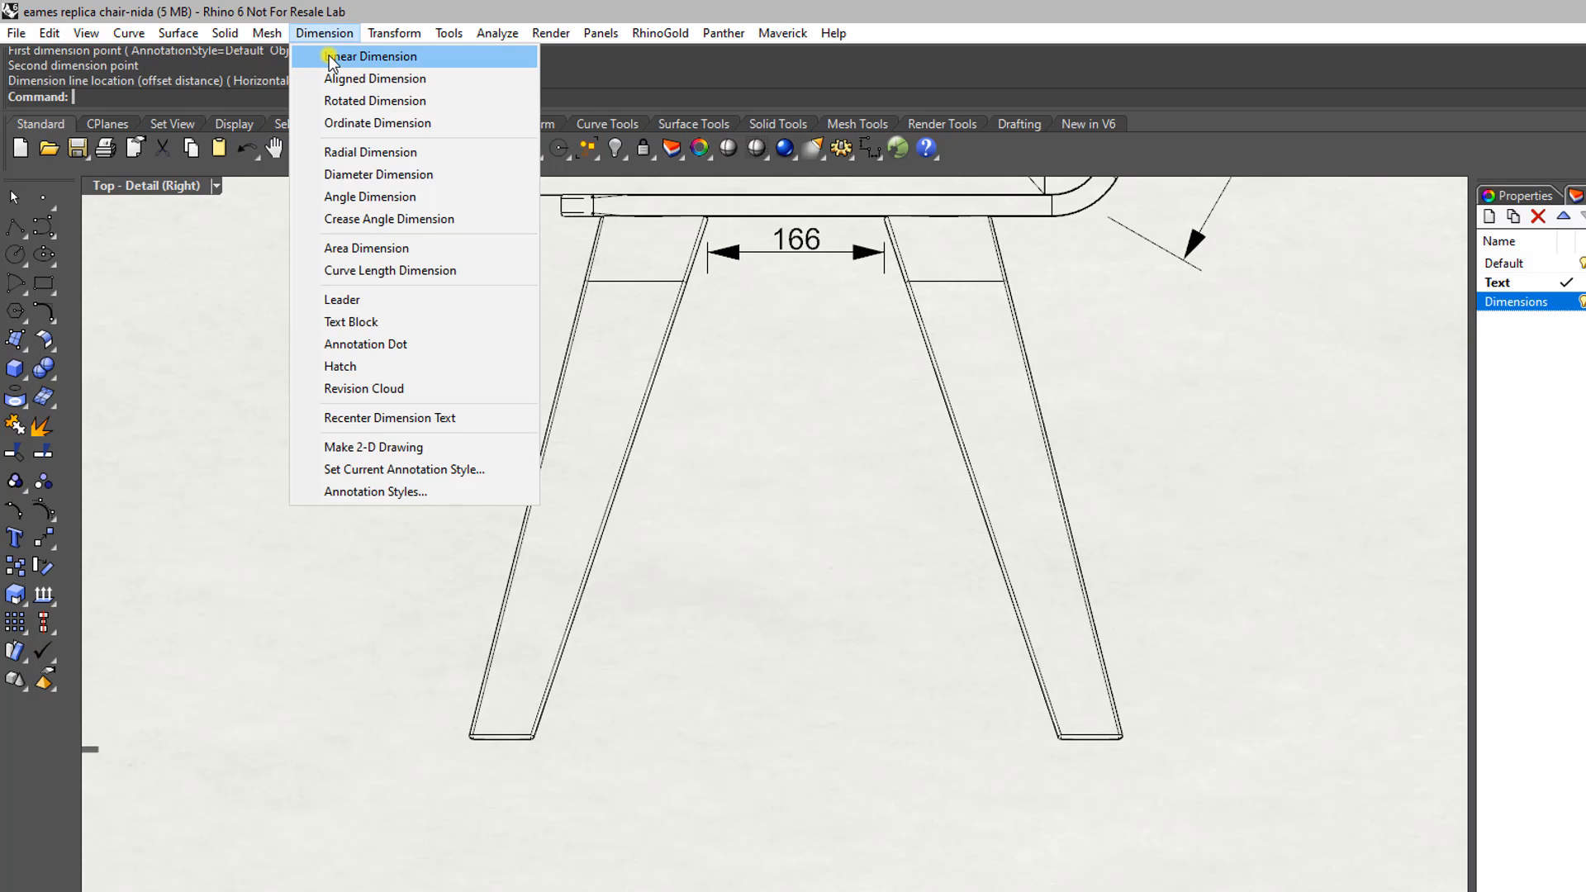
pyautogui.click(468, 60)
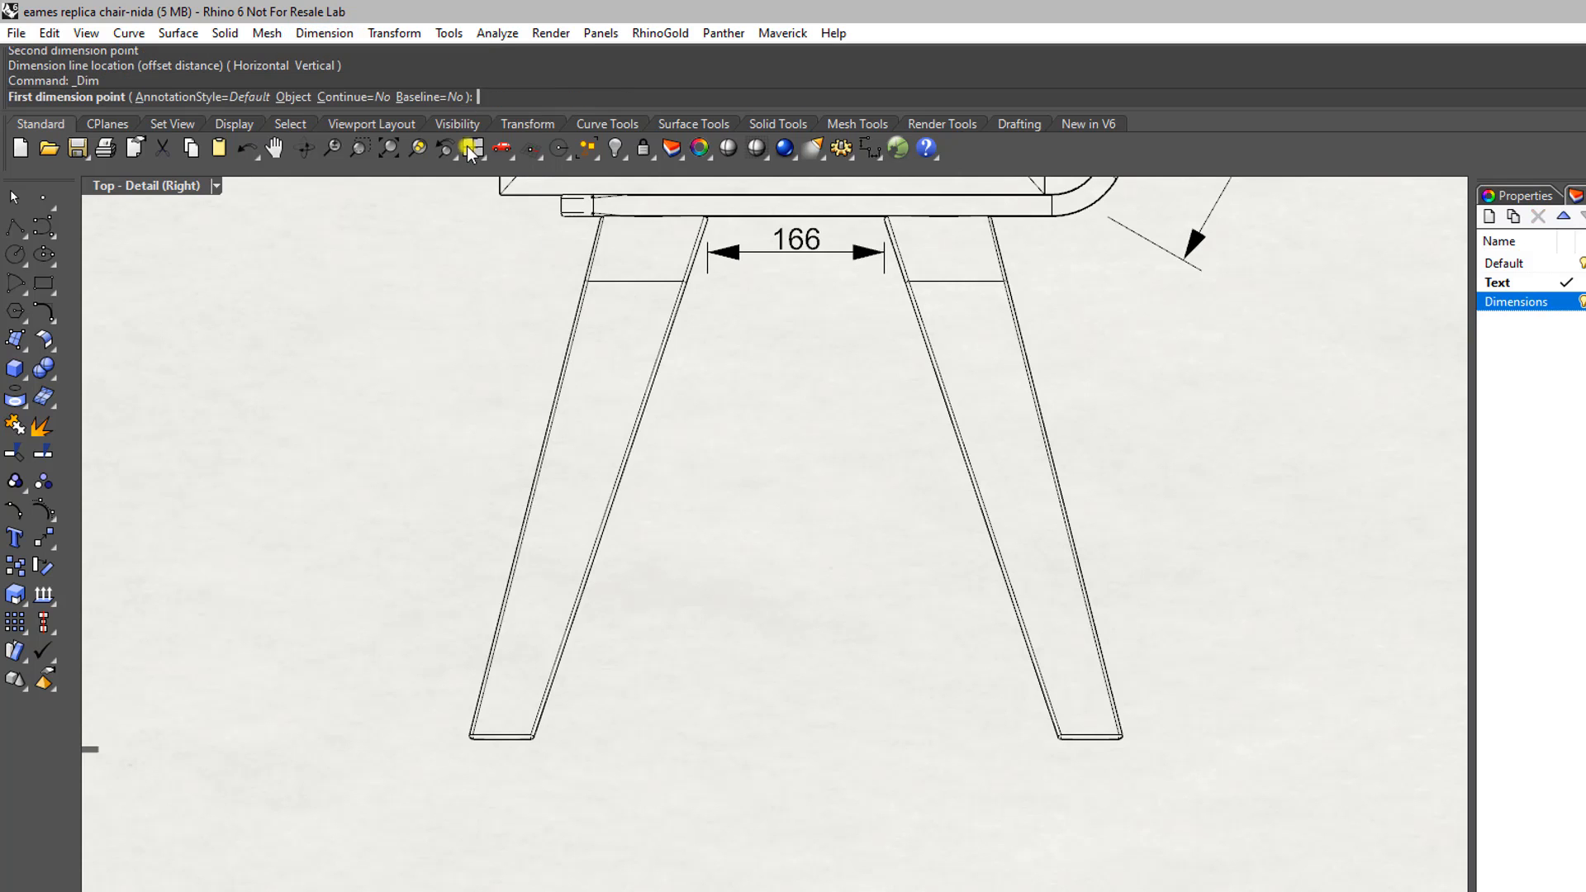
pyautogui.click(348, 97)
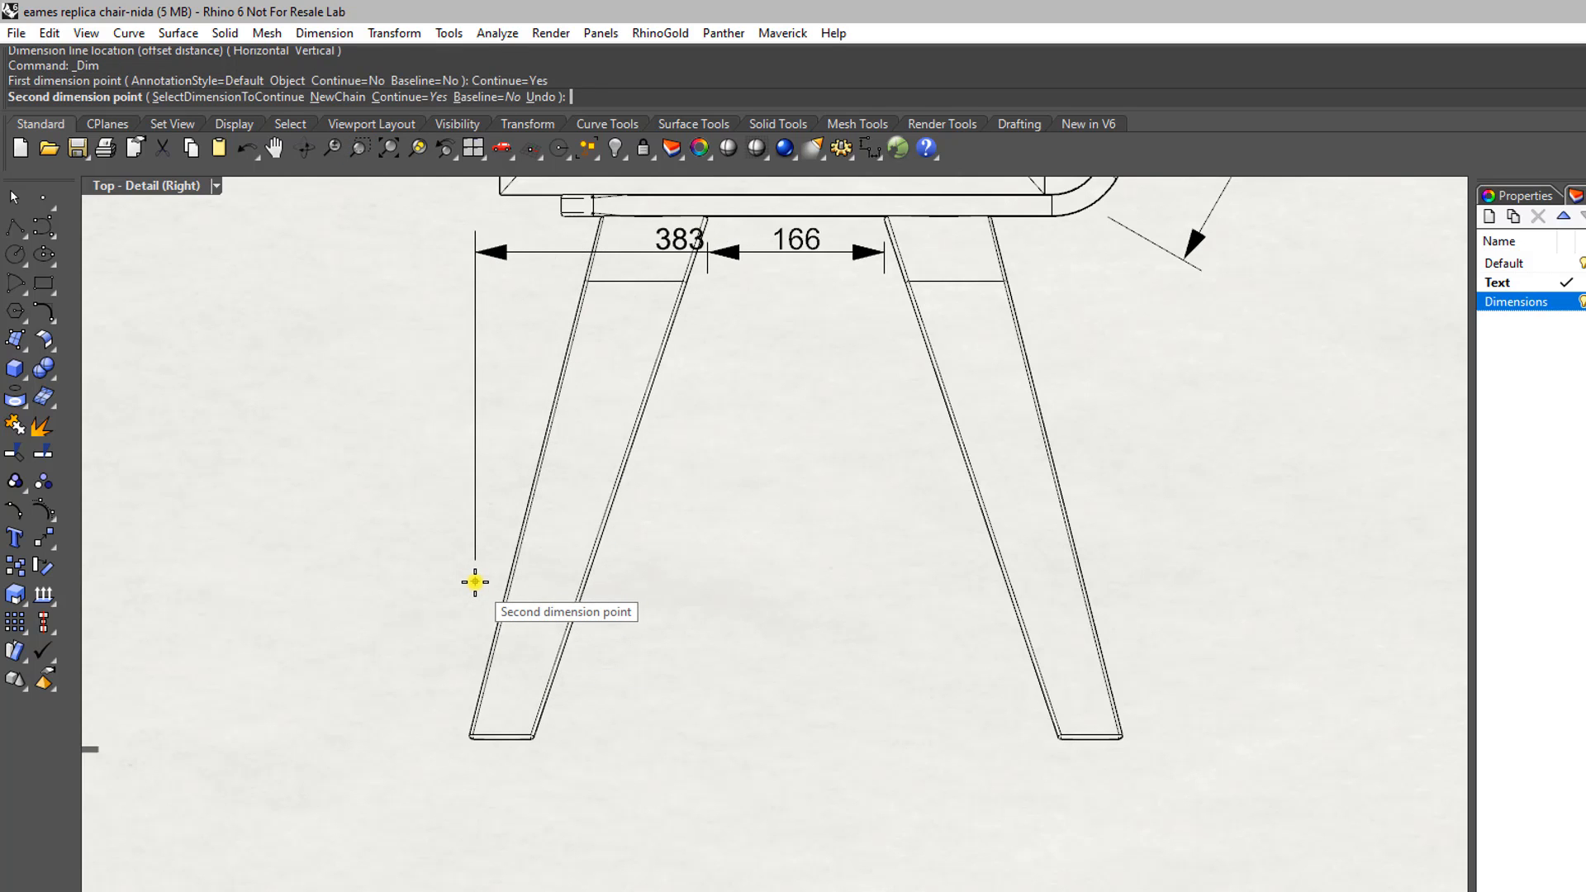
pyautogui.press('Escape')
pyautogui.click(332, 149)
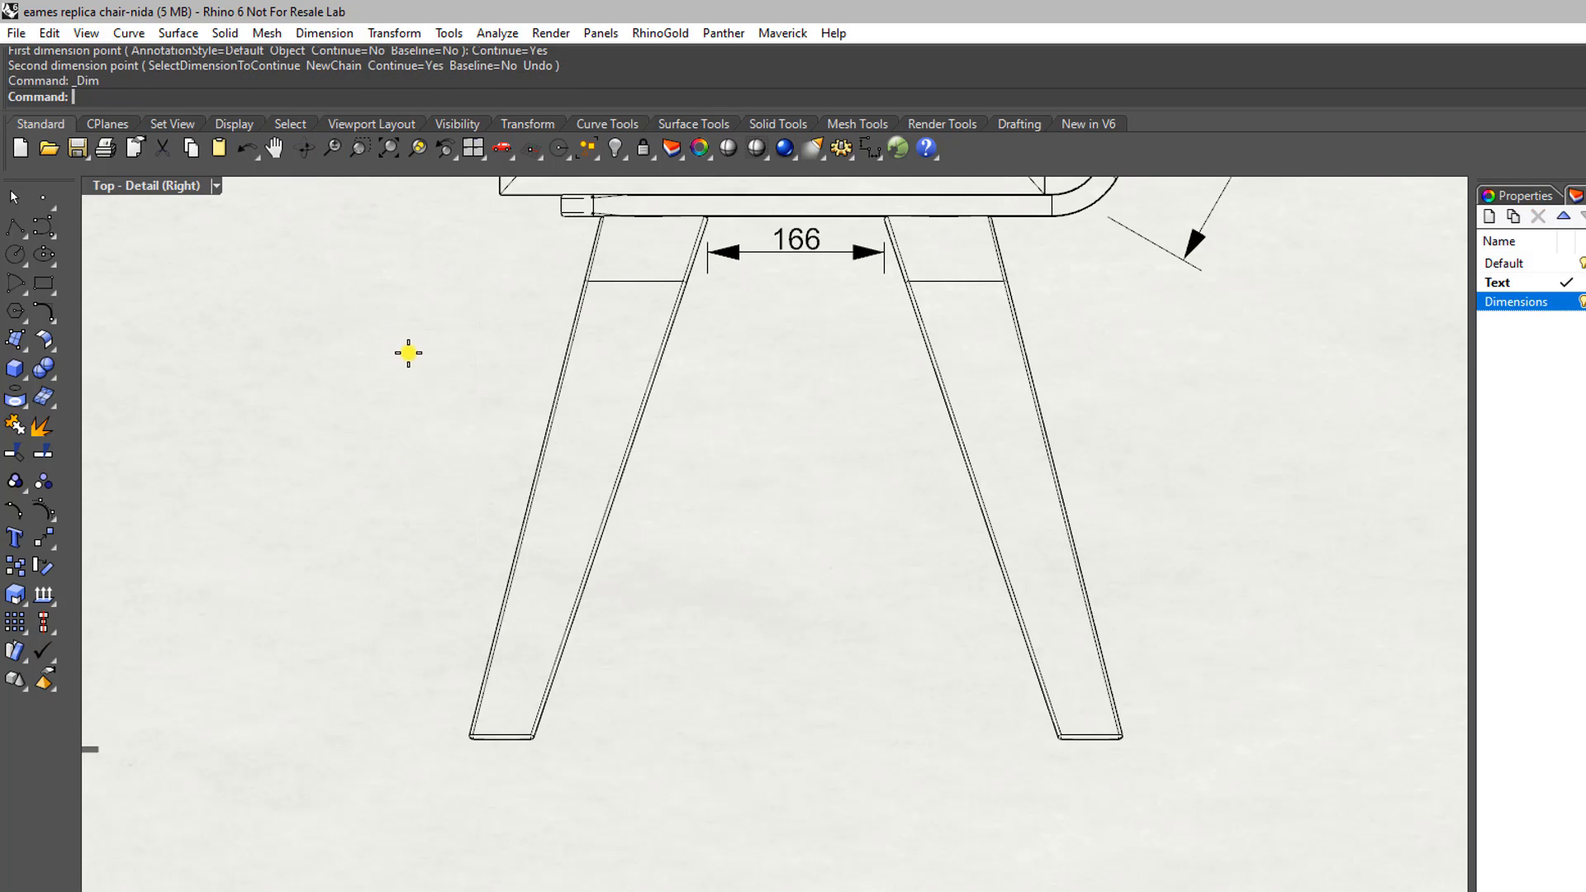
pyautogui.press('Escape')
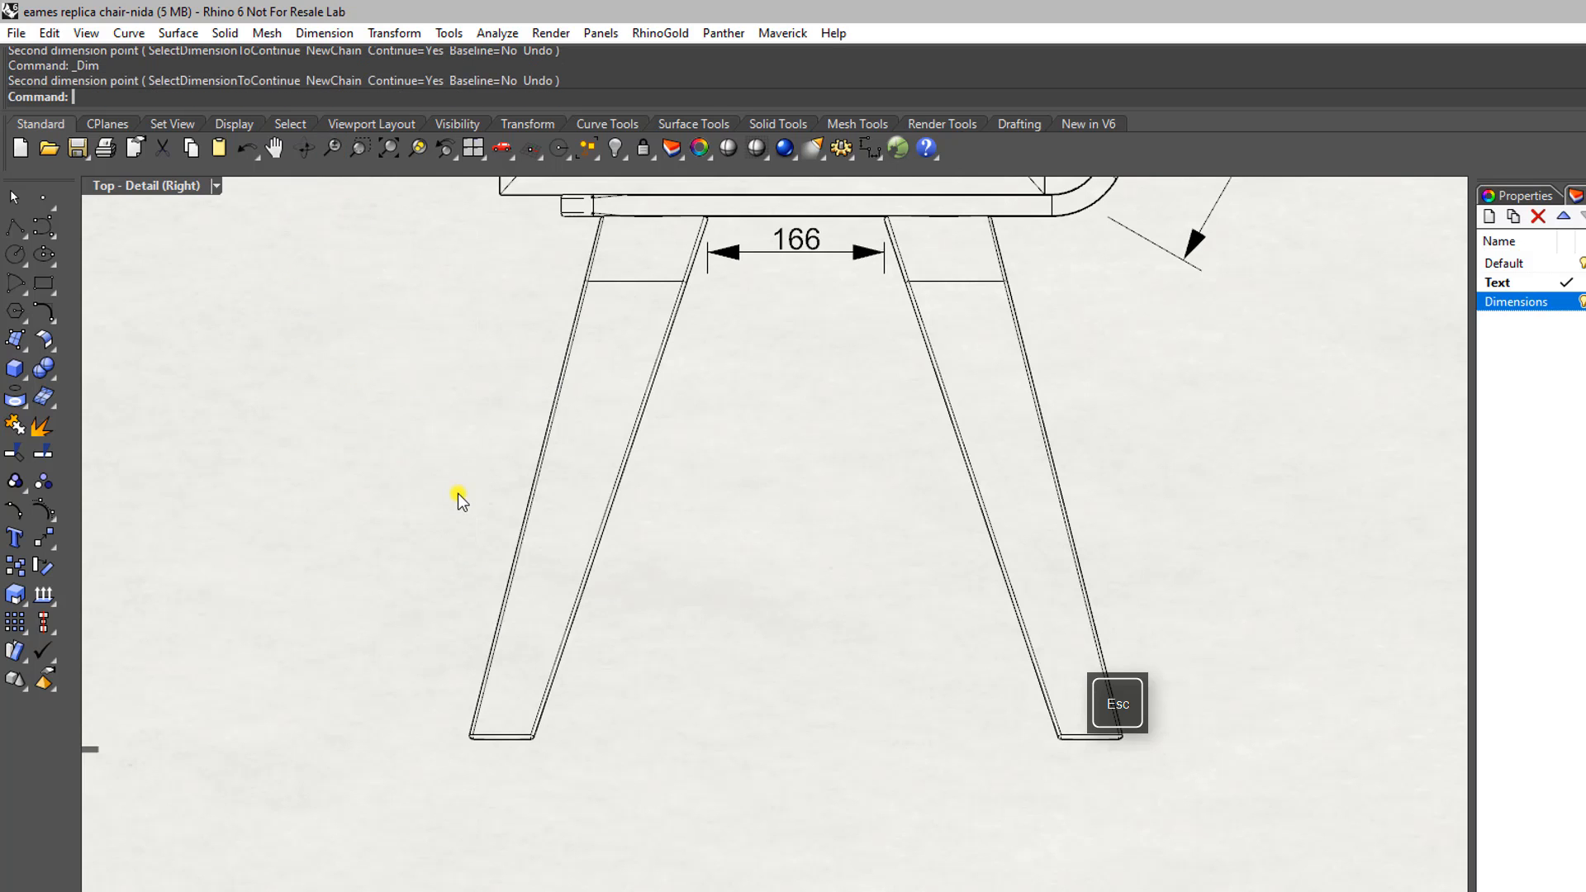
pyautogui.click(322, 33)
pyautogui.click(329, 54)
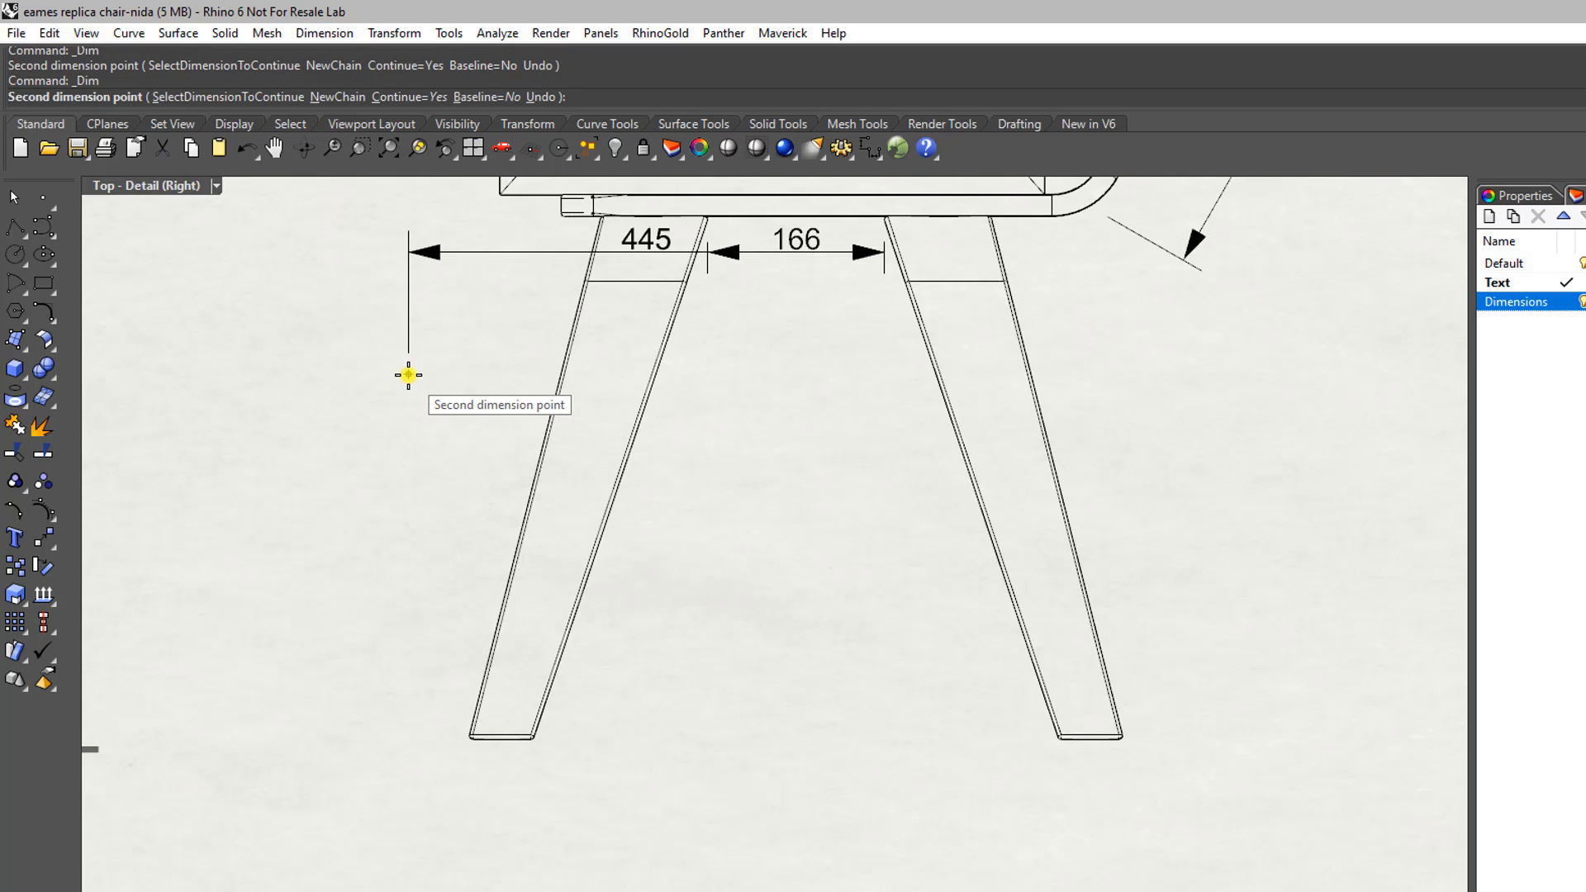
pyautogui.press('Escape')
pyautogui.press('Escape')
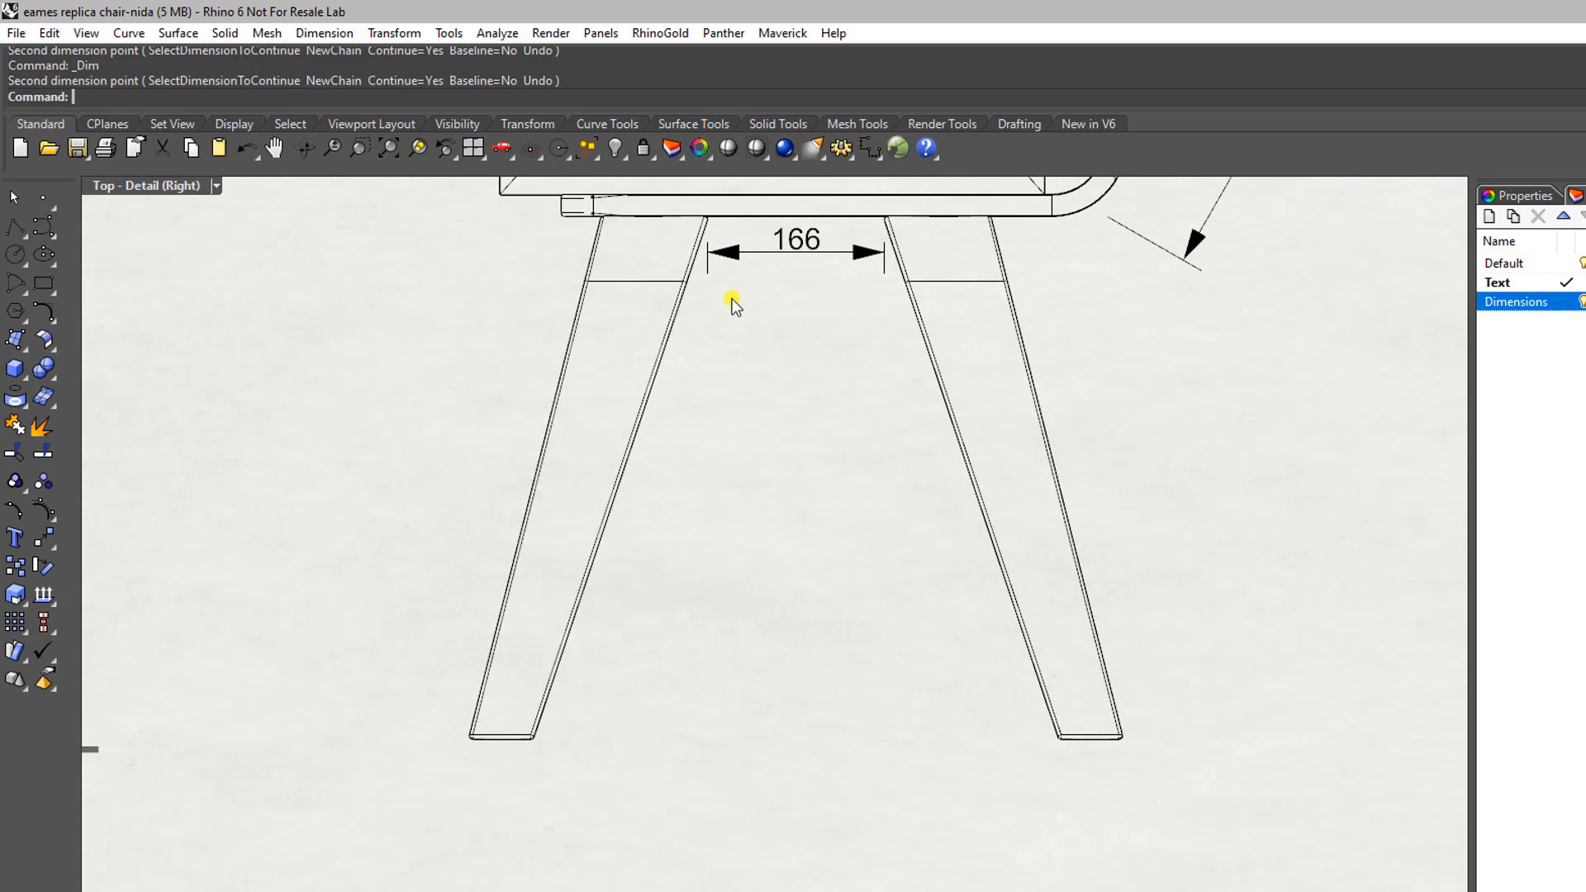
# Step: Add a linear dimension with Continue set to No across the width of the left leg's foot, with the dimension line below the foot
pyautogui.click(324, 33)
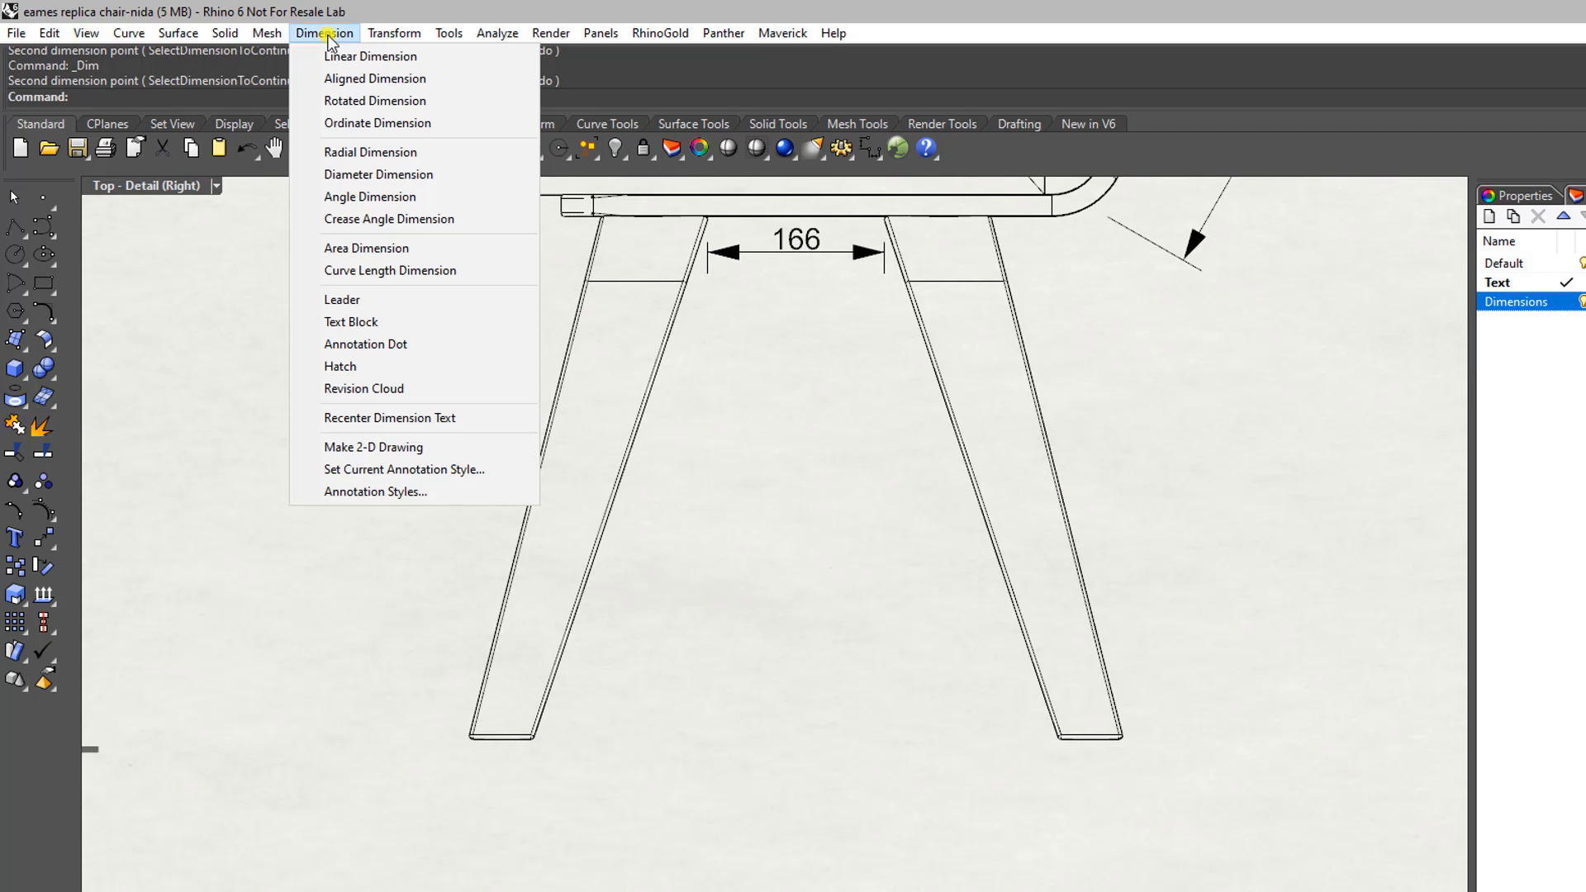
pyautogui.click(505, 53)
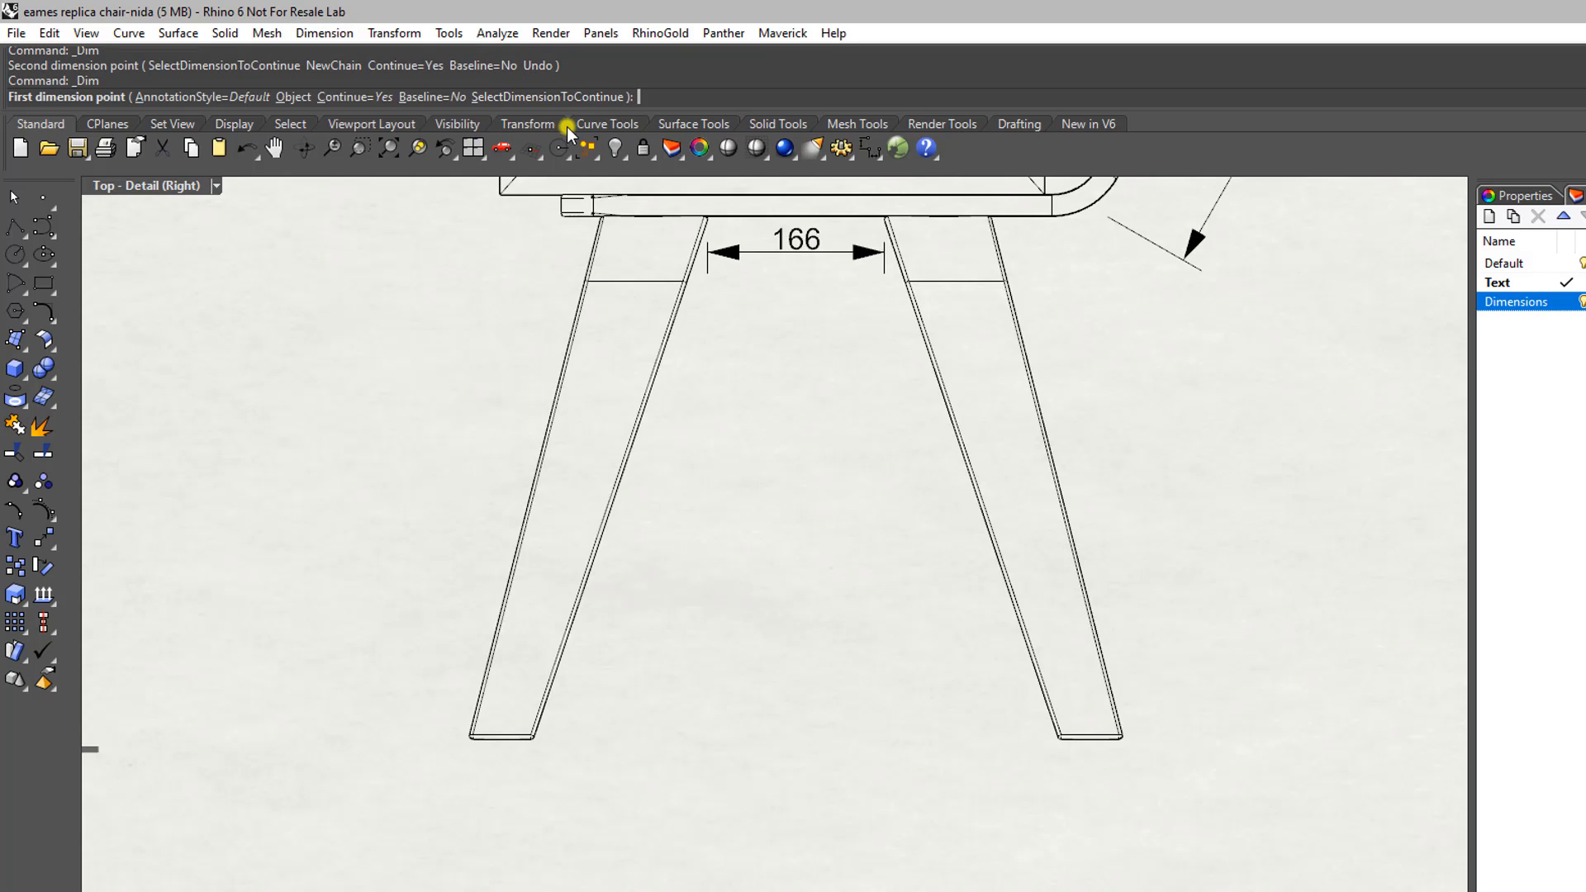
pyautogui.click(352, 99)
pyautogui.scroll(4, 532, 789)
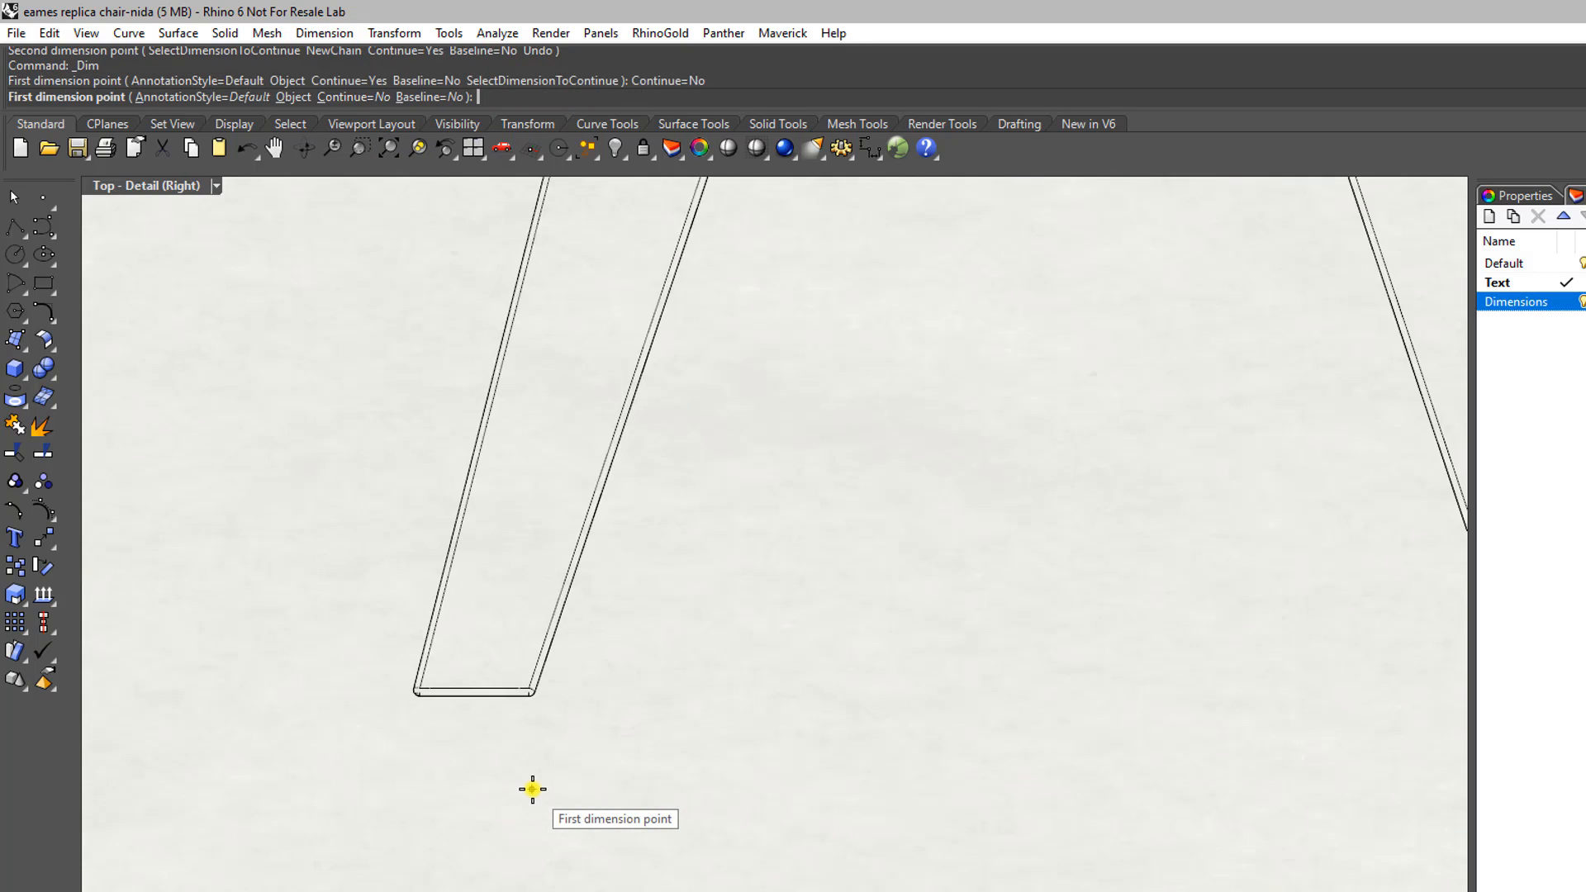
pyautogui.scroll(3, 532, 789)
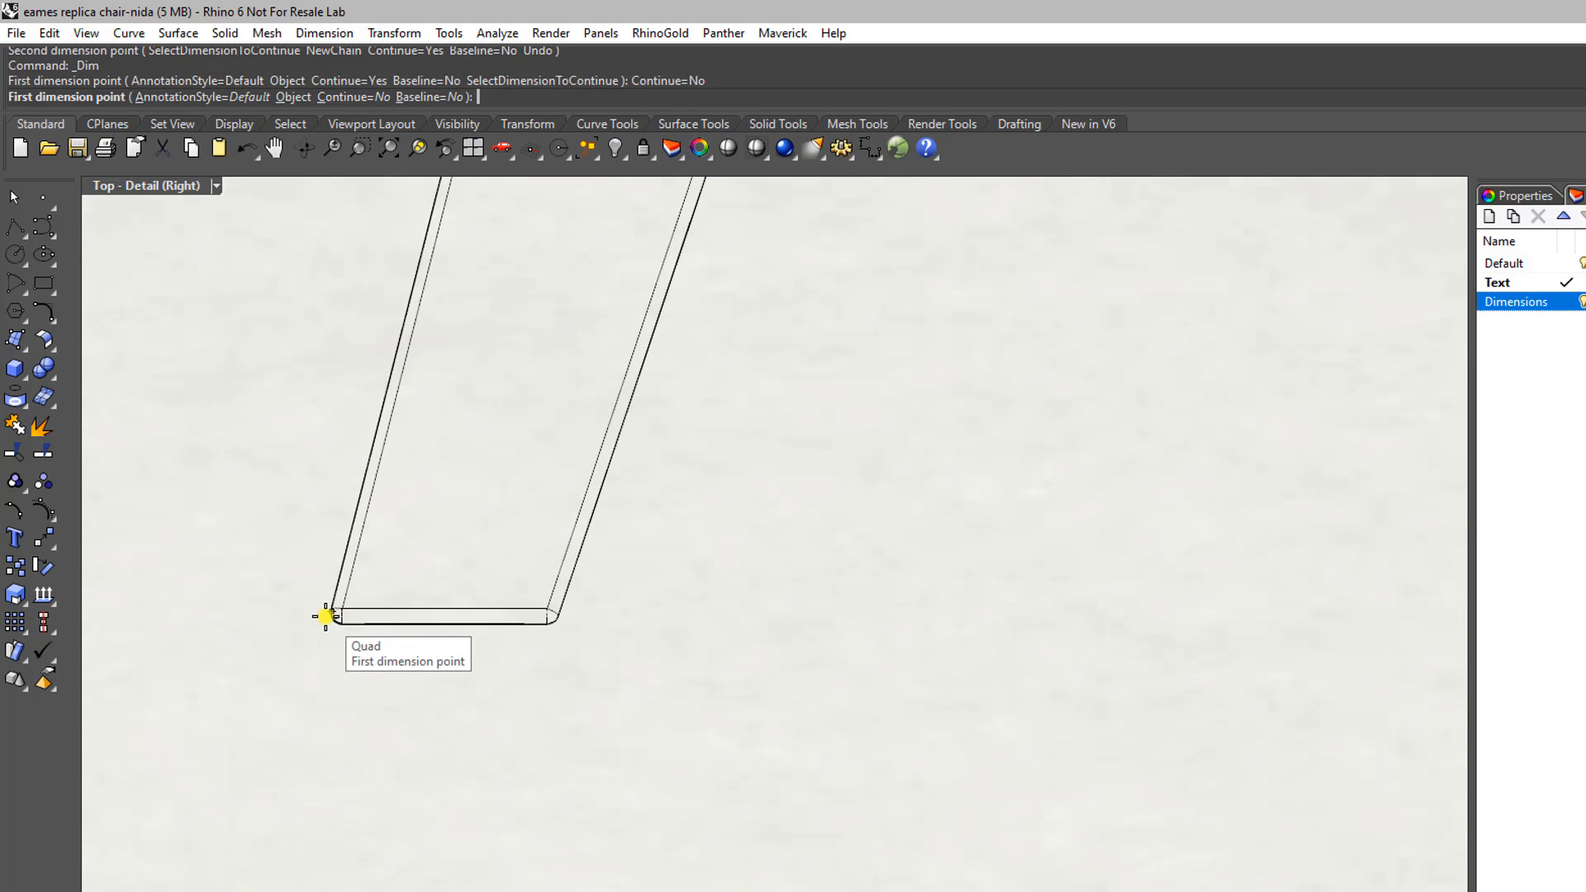
pyautogui.scroll(3, 339, 676)
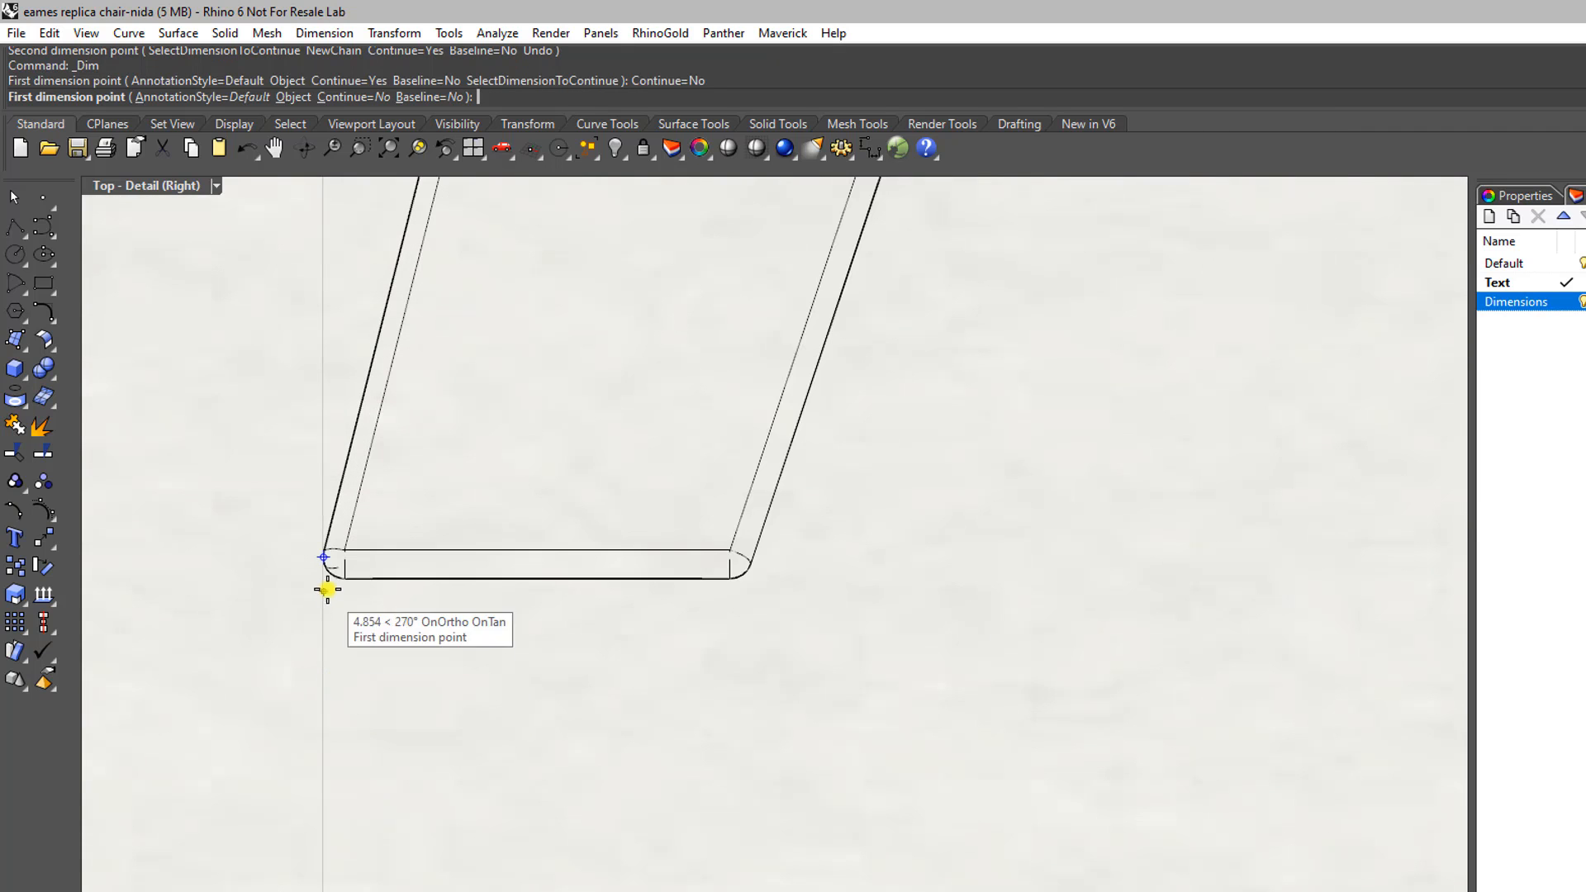
pyautogui.click(323, 563)
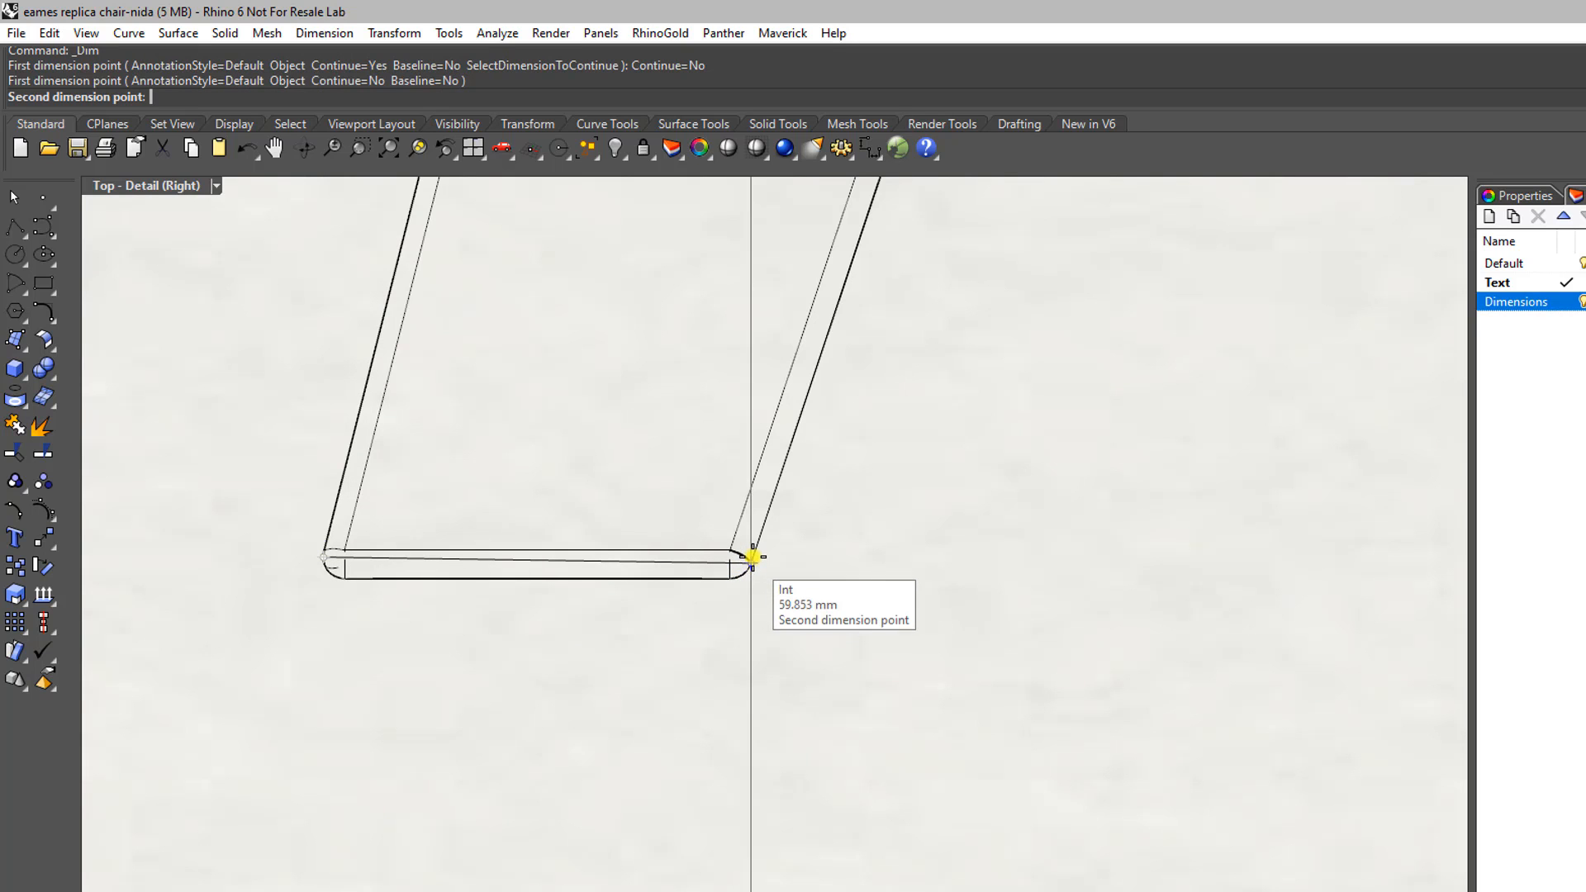
pyautogui.scroll(5, 756, 551)
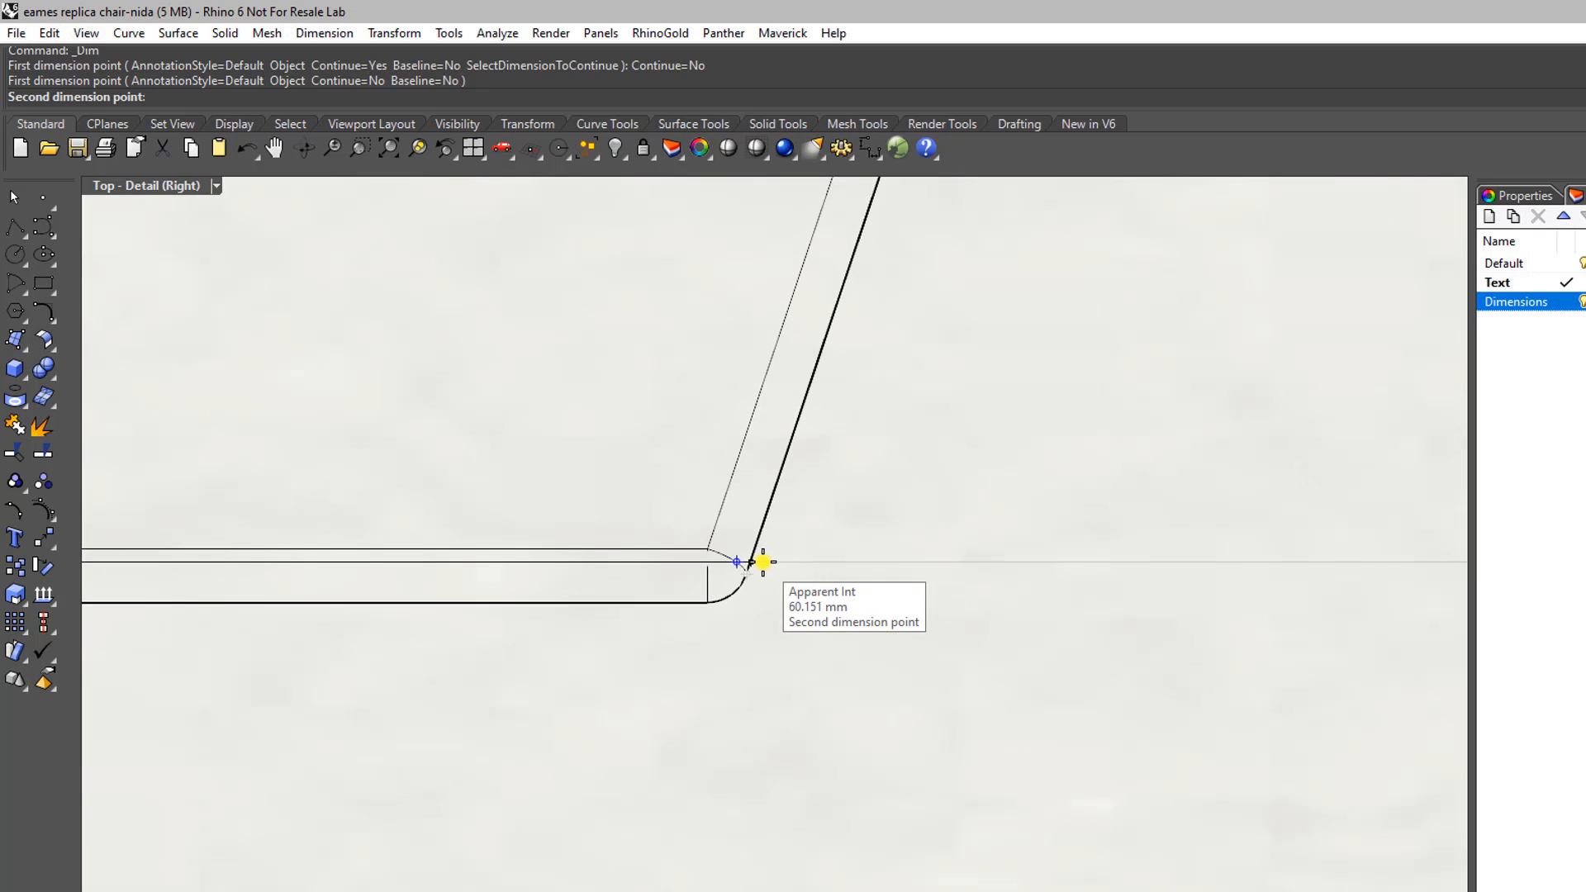
pyautogui.click(763, 562)
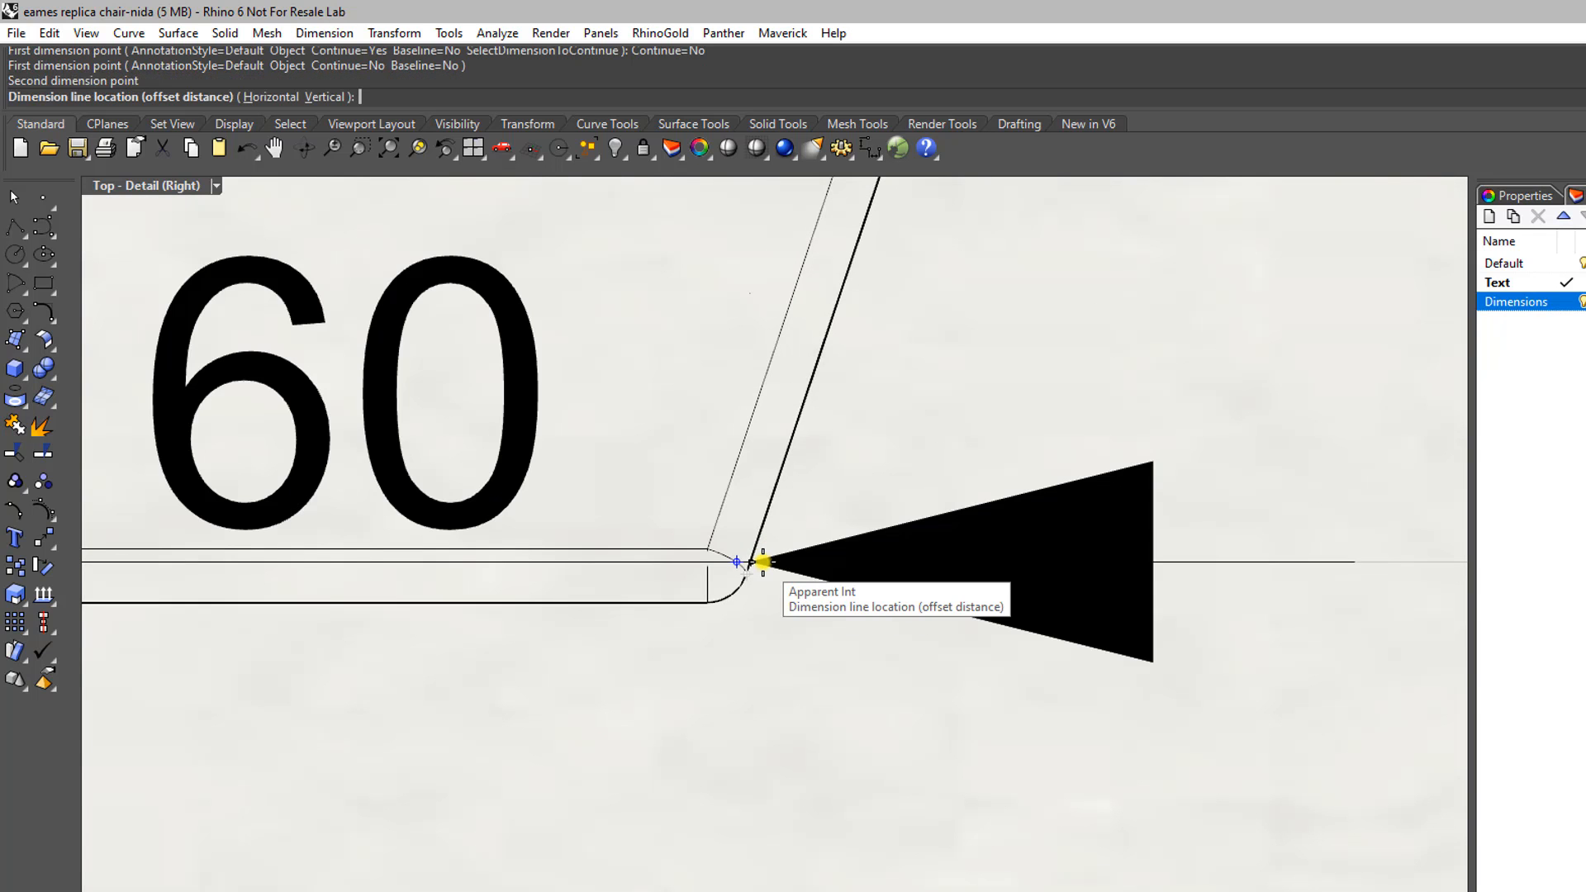
pyautogui.scroll(-4, 760, 561)
pyautogui.scroll(-3, 759, 563)
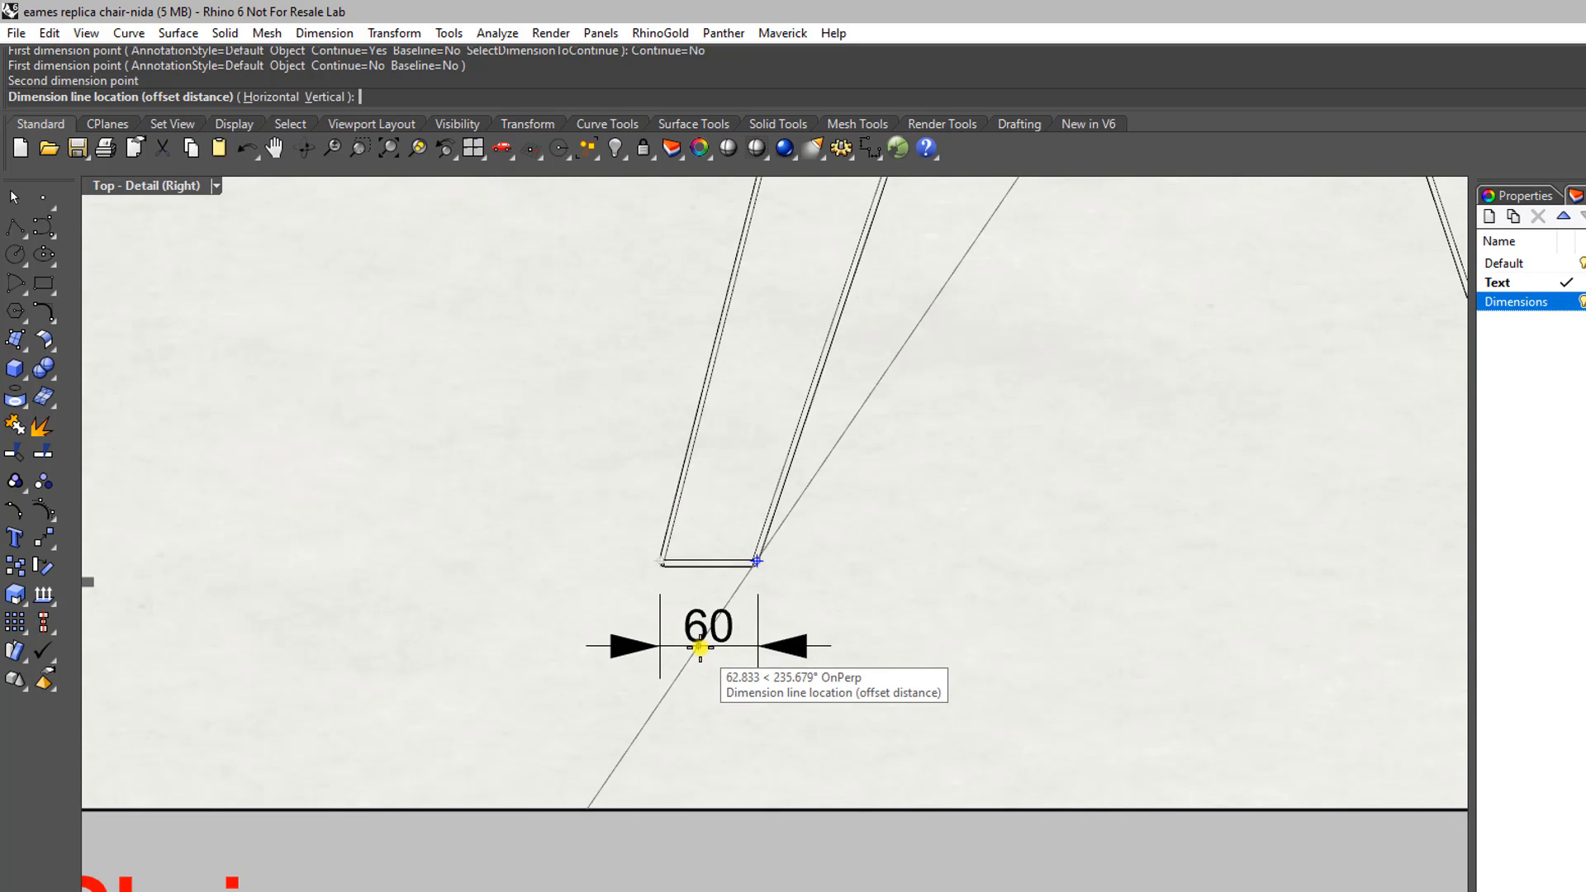
pyautogui.click(701, 647)
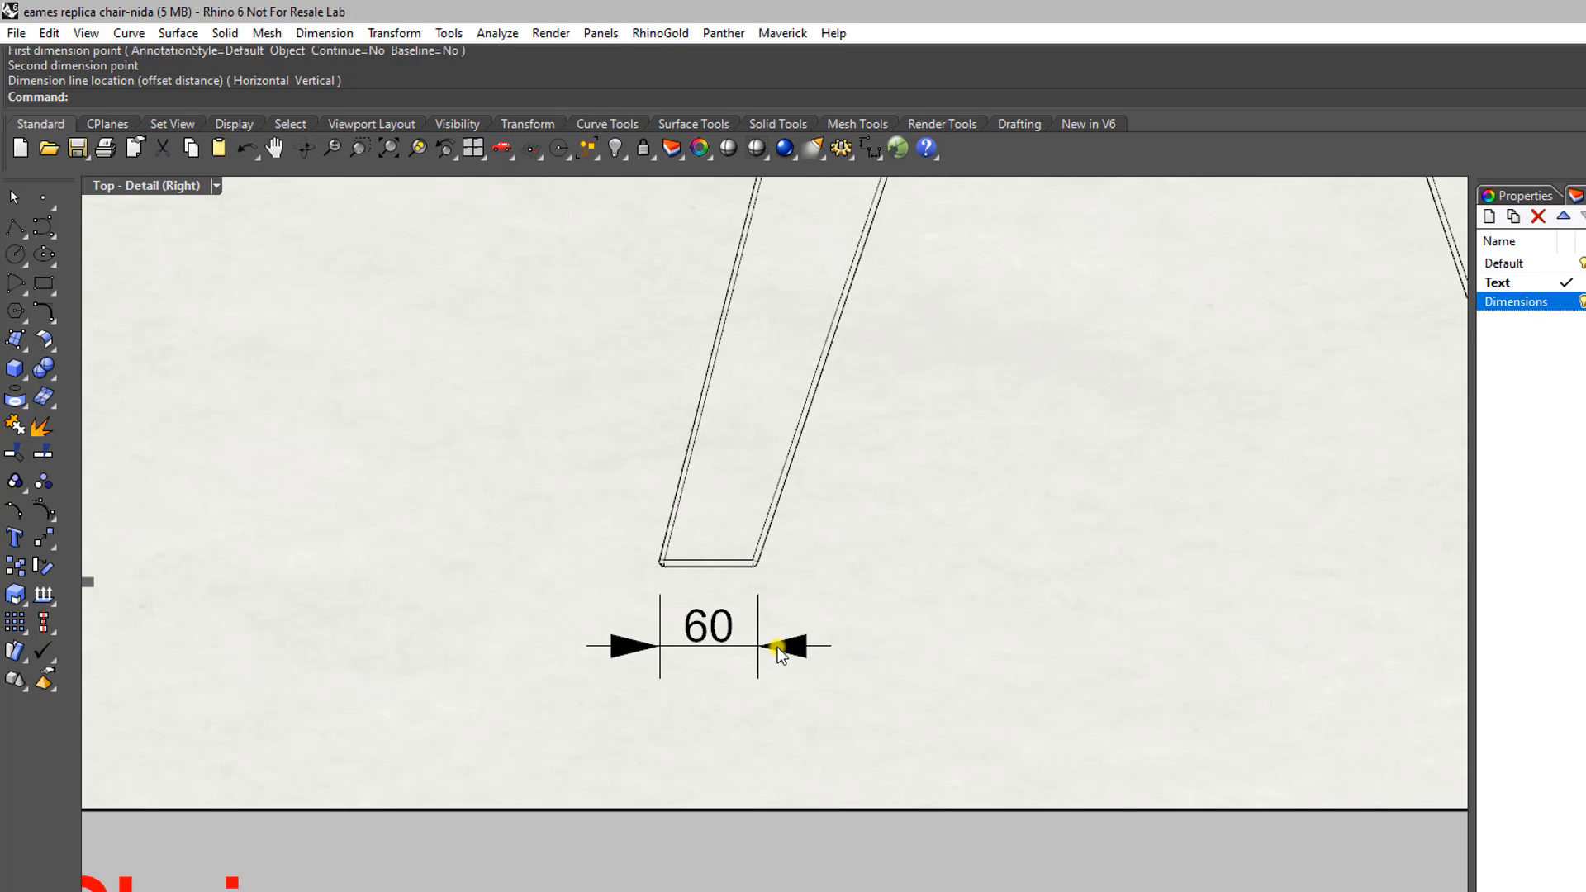
# Step: Delete the linear dimension below the left leg's foot
pyautogui.scroll(-3, 798, 643)
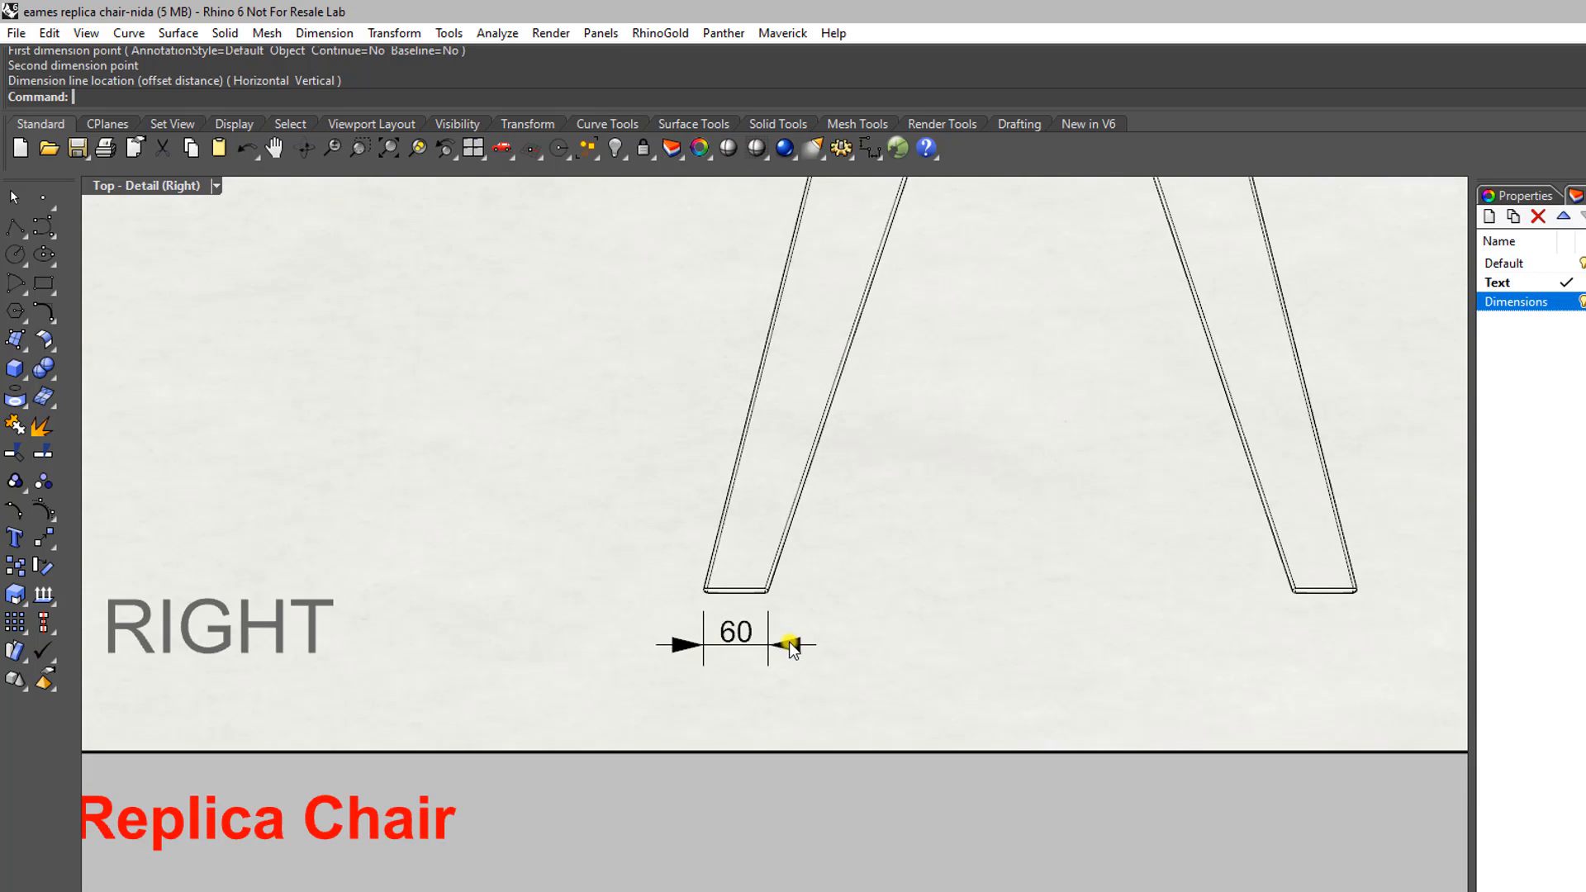
pyautogui.click(690, 607)
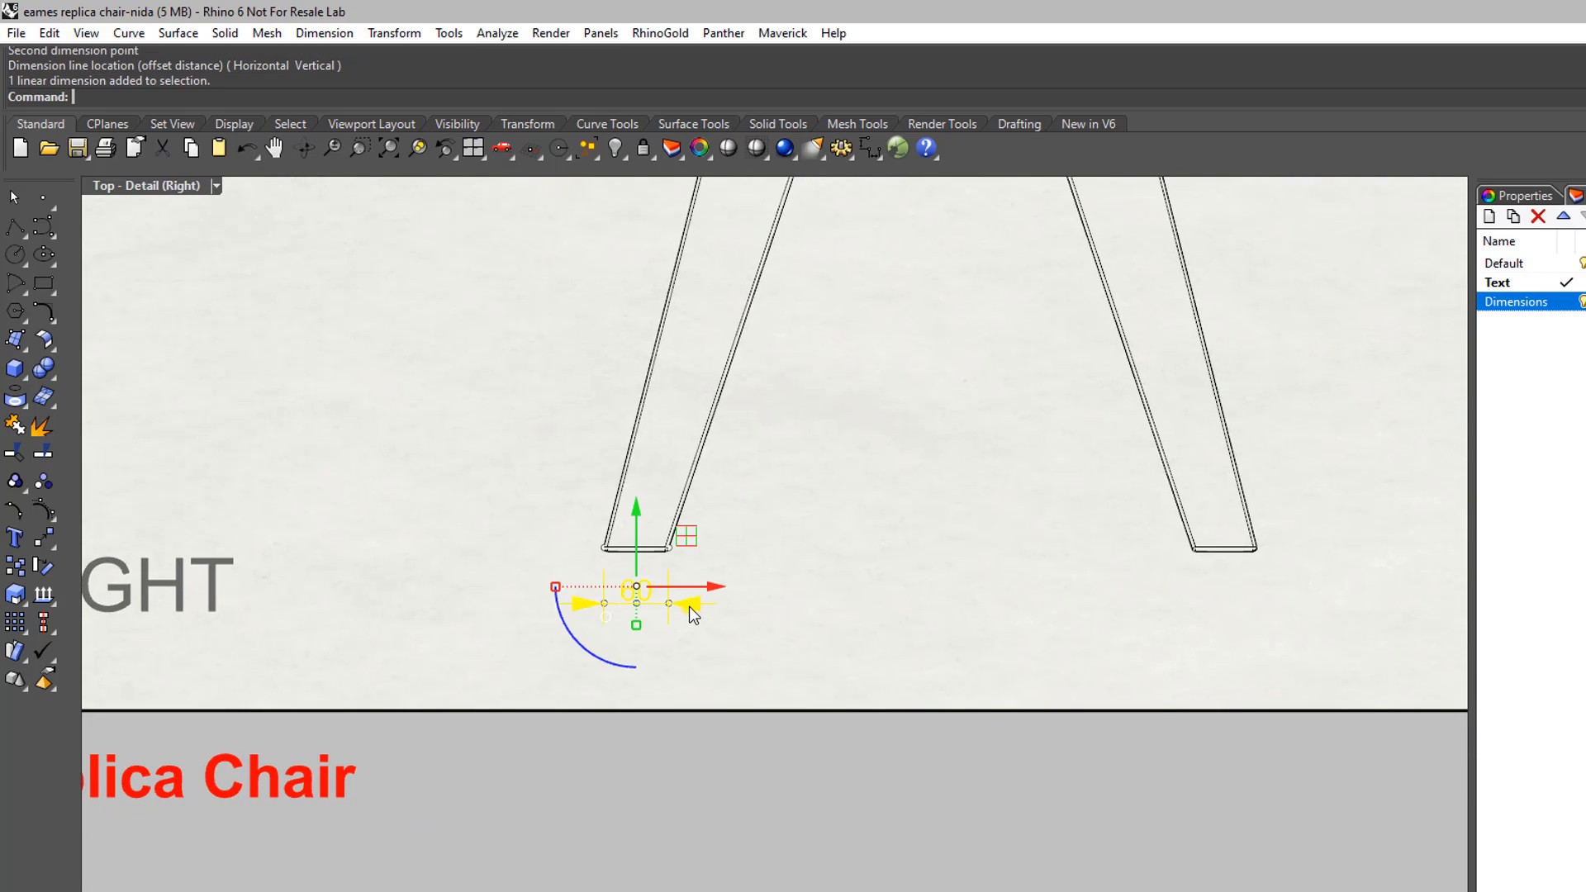
pyautogui.press('Delete')
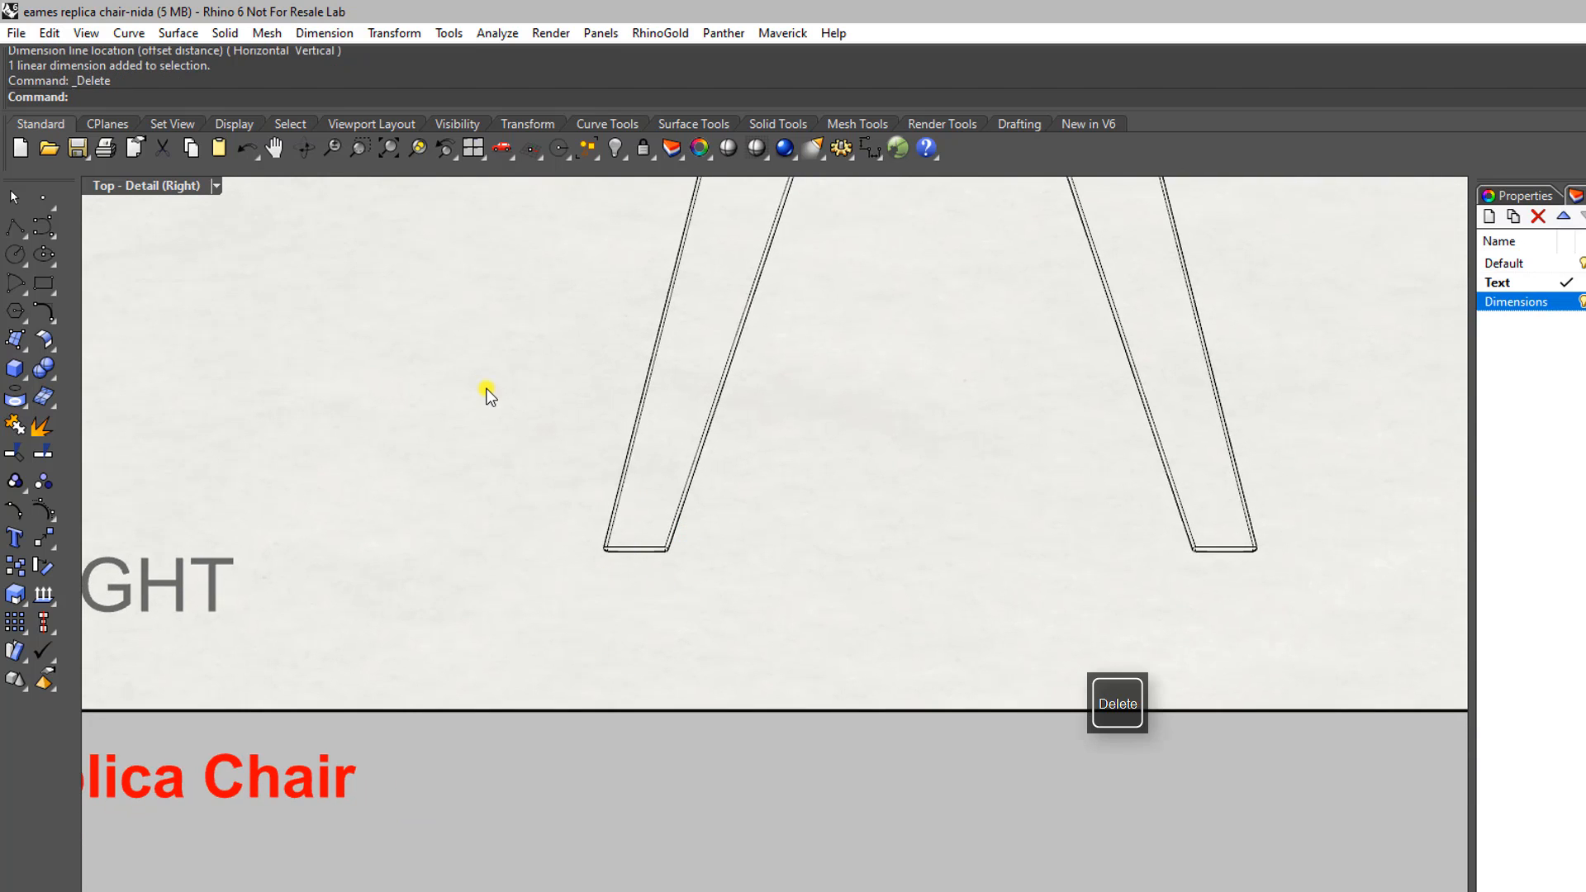
# Step: Add a linear dimension with Continue set to Yes across the width of the left leg's foot, with the dimension line below the foot
pyautogui.click(325, 34)
pyautogui.click(358, 60)
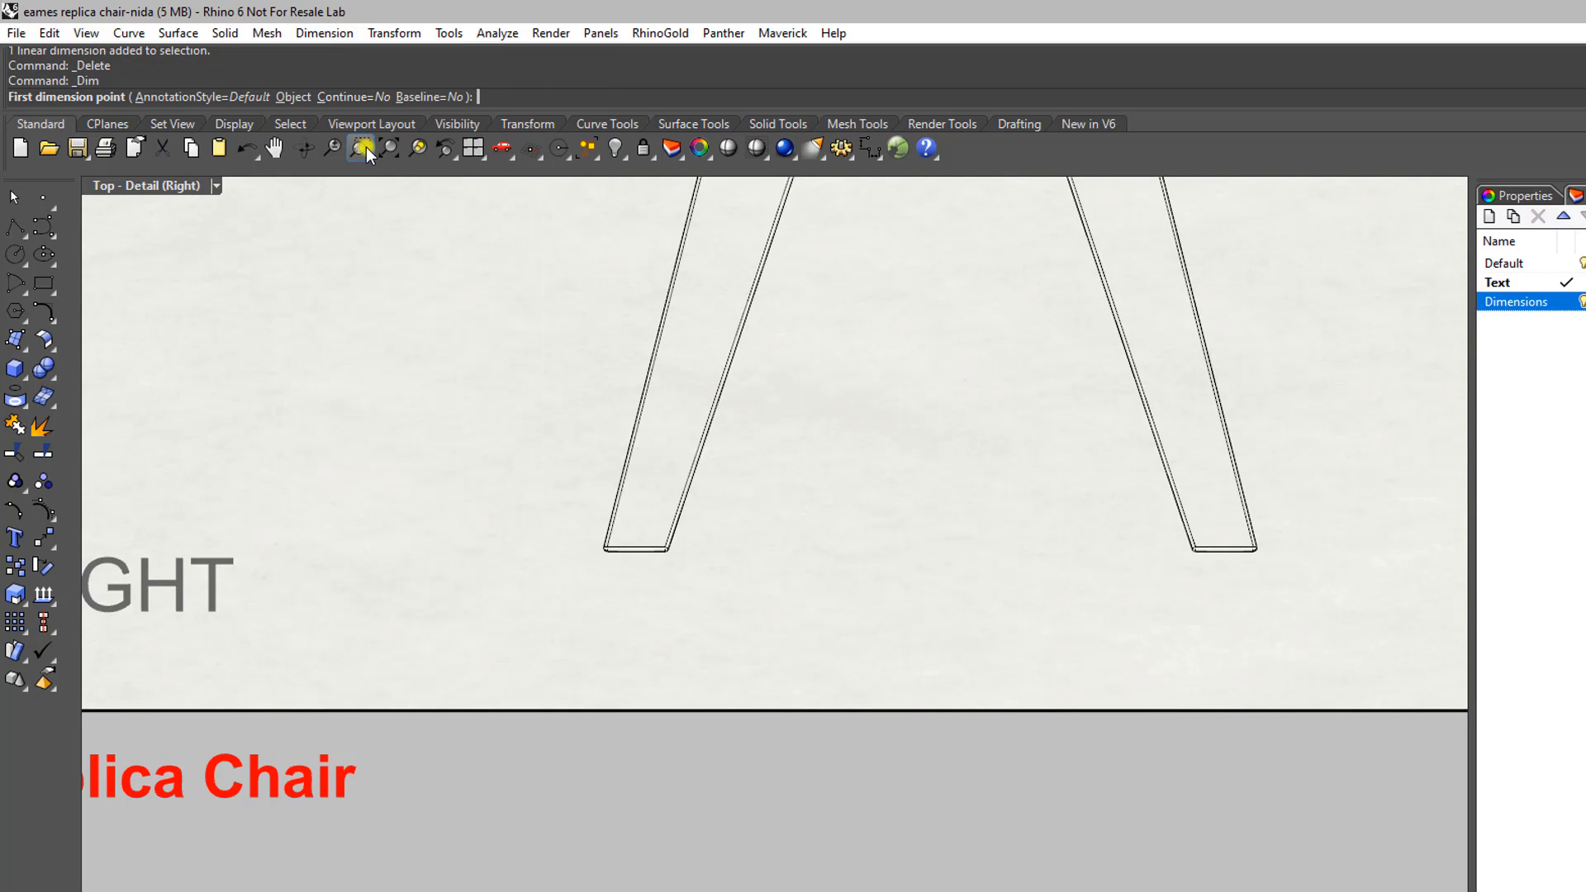
pyautogui.click(353, 98)
pyautogui.scroll(4, 638, 550)
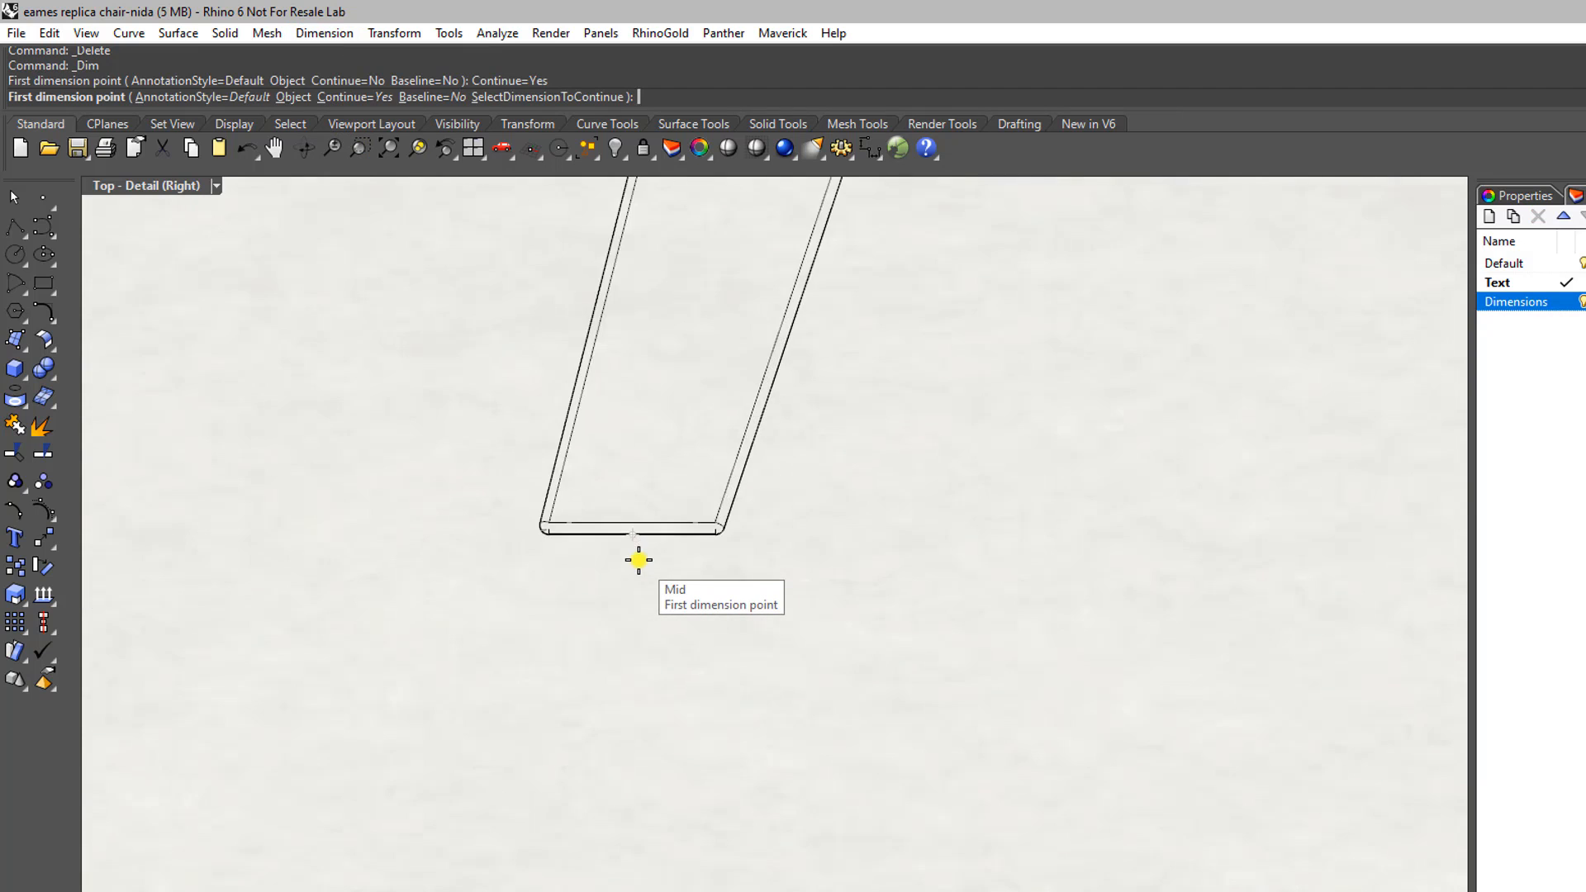
pyautogui.click(486, 513)
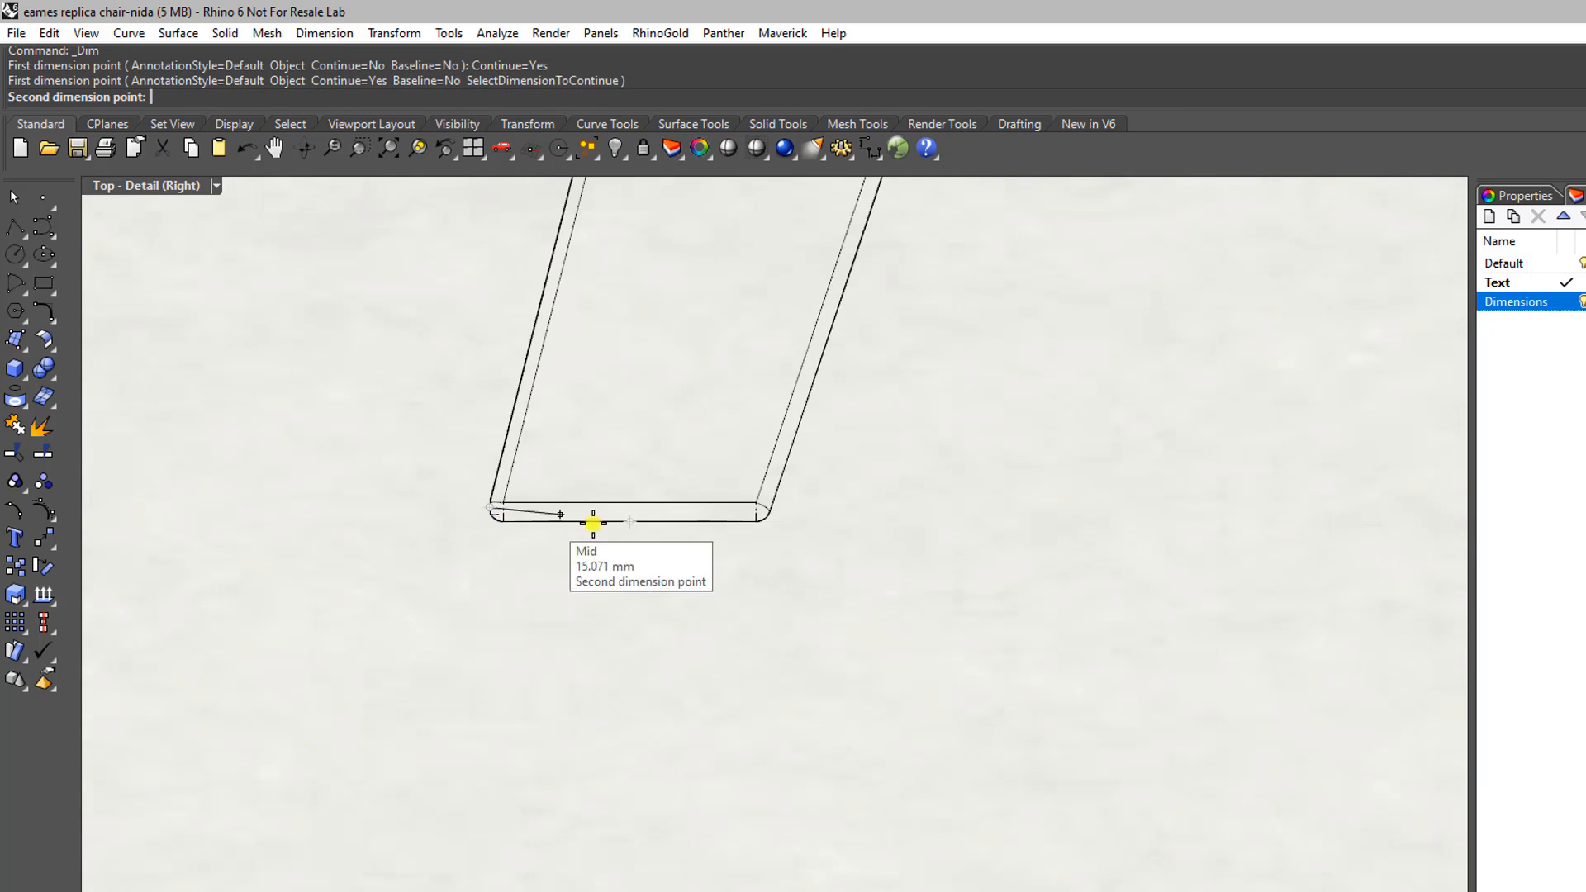
pyautogui.scroll(2, 756, 512)
pyautogui.scroll(2, 758, 512)
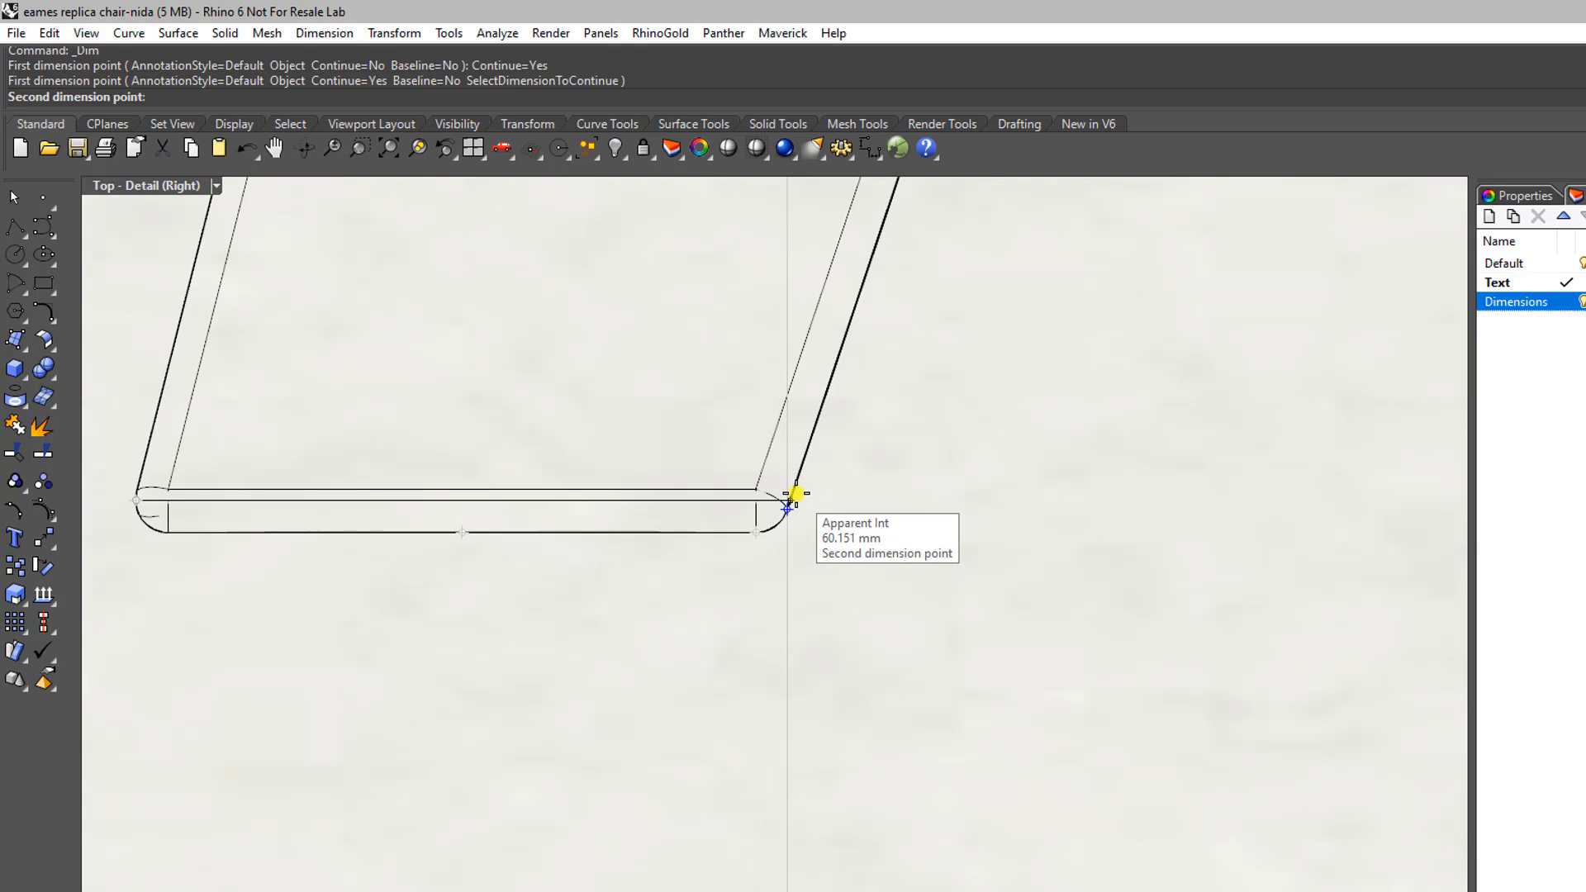
pyautogui.click(795, 494)
pyautogui.scroll(-3, 711, 595)
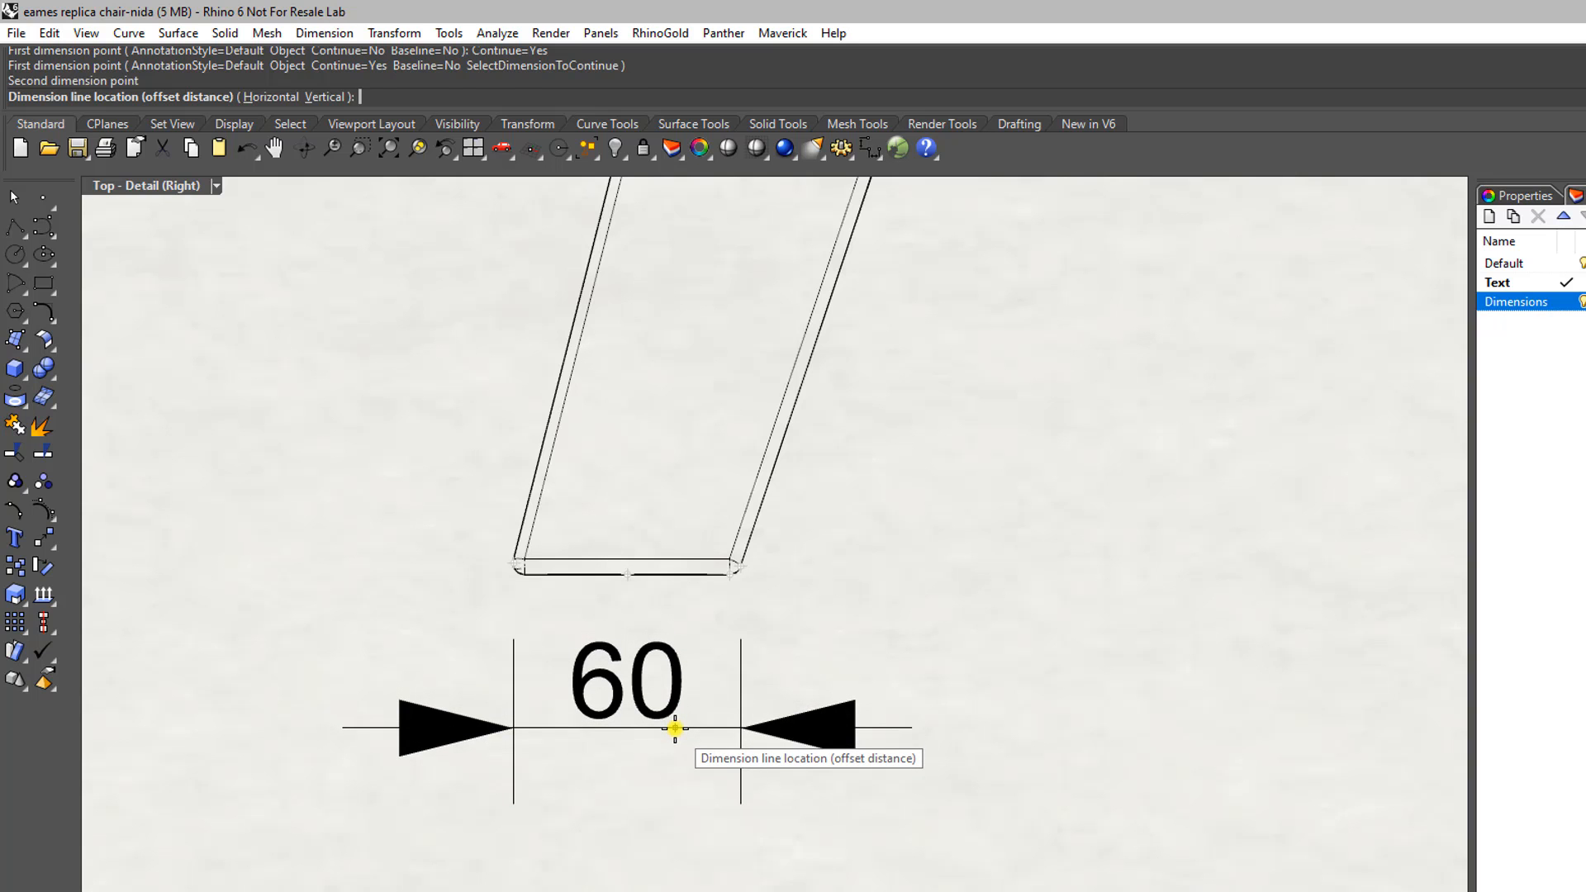
pyautogui.click(675, 727)
# Step: Continue the dimension chain to the right leg's inner foot corner and its outer foot corner, and finish the chain
pyautogui.moveTo(956, 718); pyautogui.dragTo(489, 606, button='right')
pyautogui.scroll(-4, 488, 606)
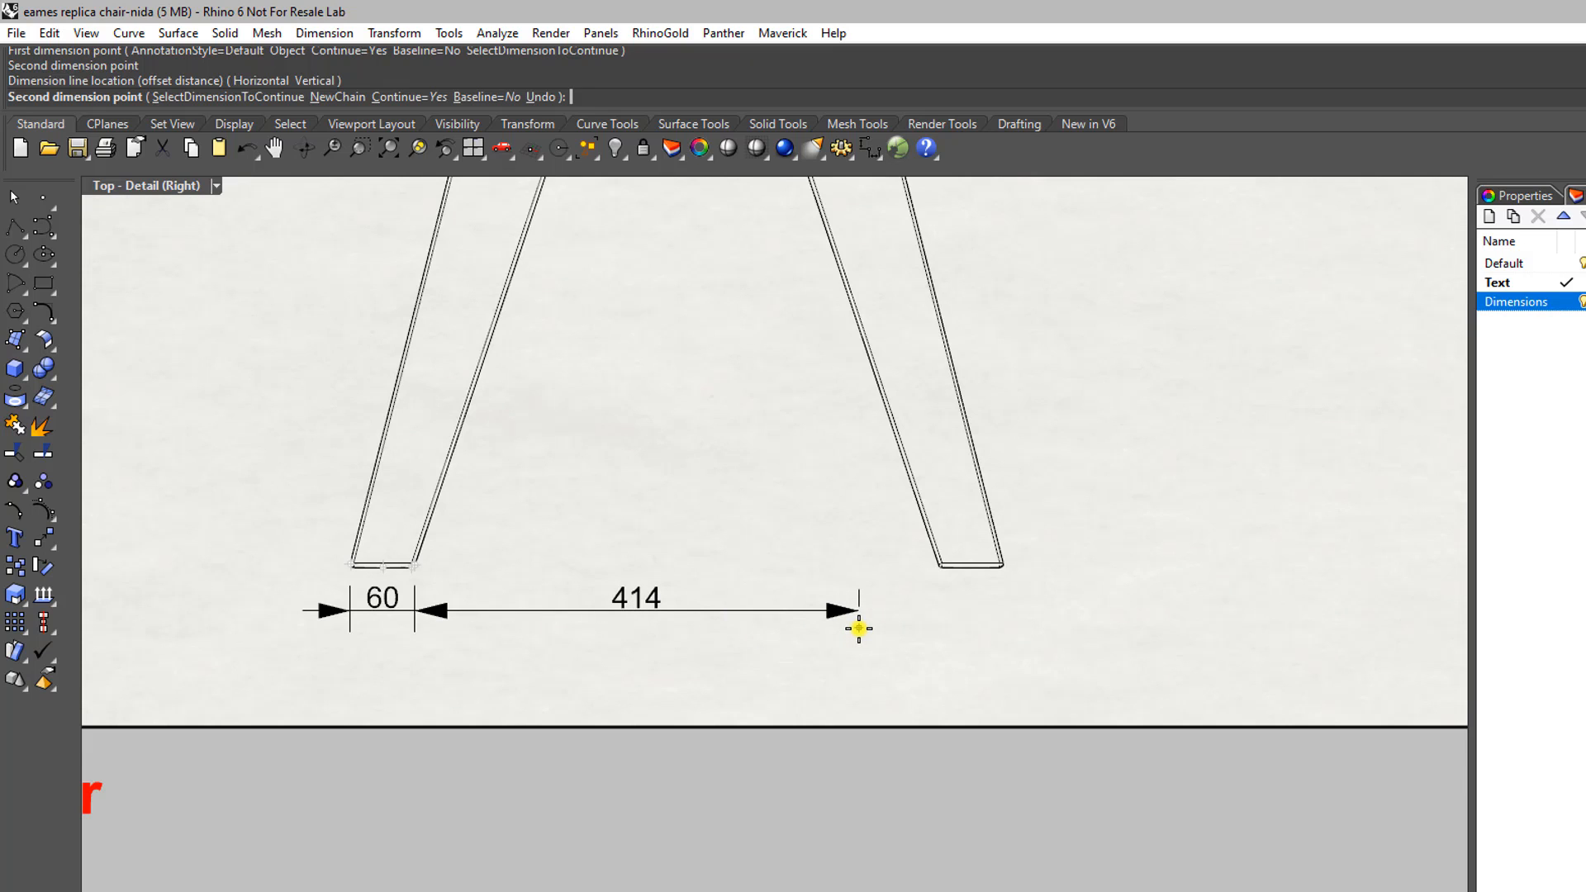
pyautogui.scroll(3, 859, 627)
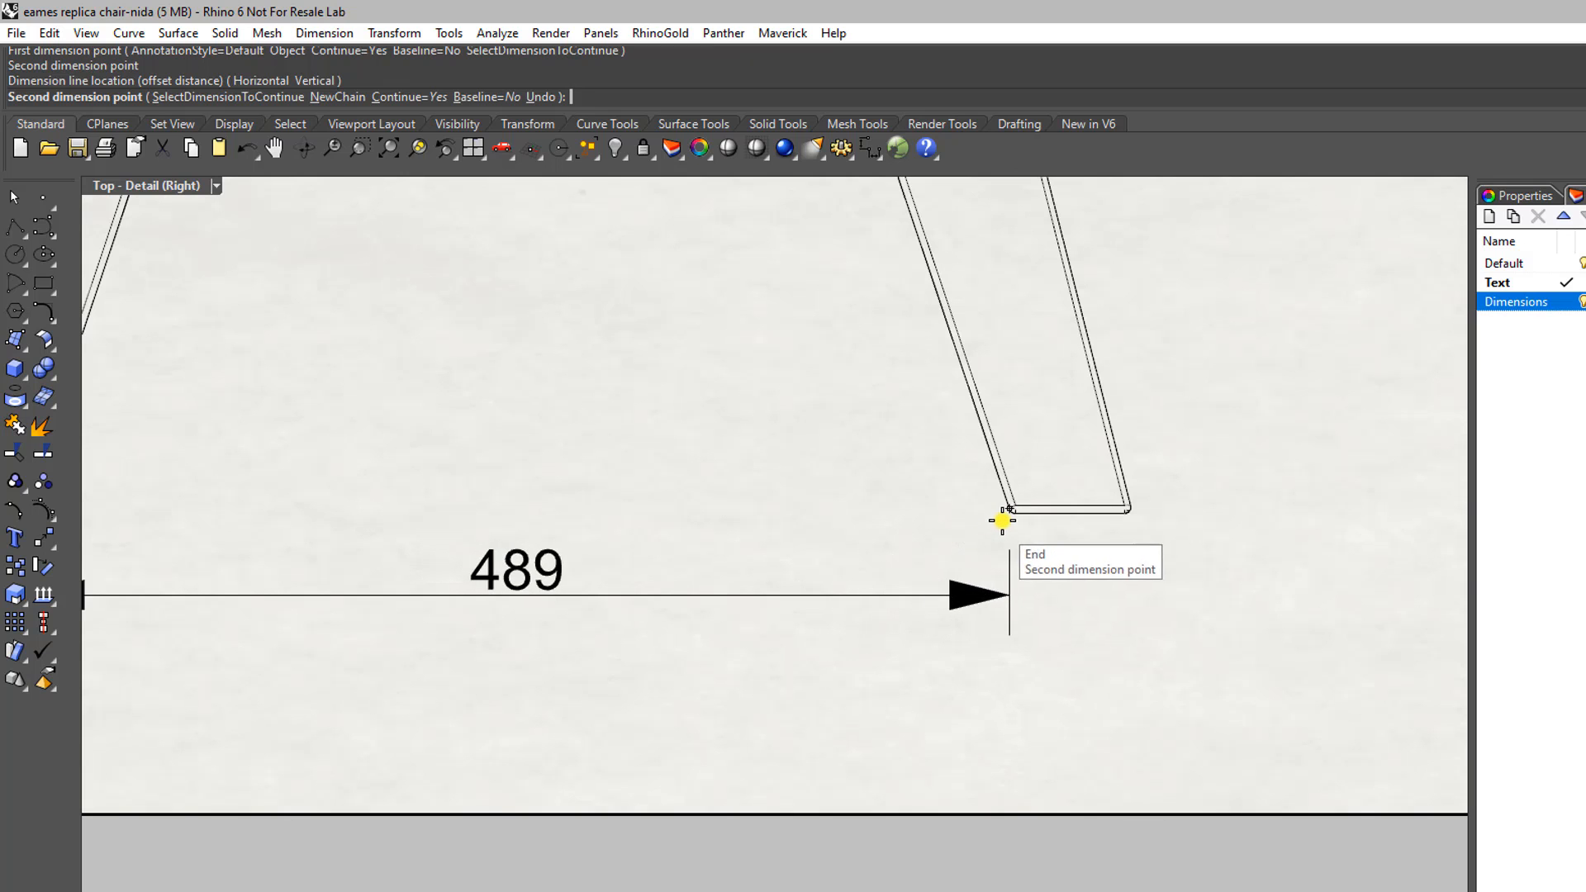
pyautogui.scroll(3, 1005, 520)
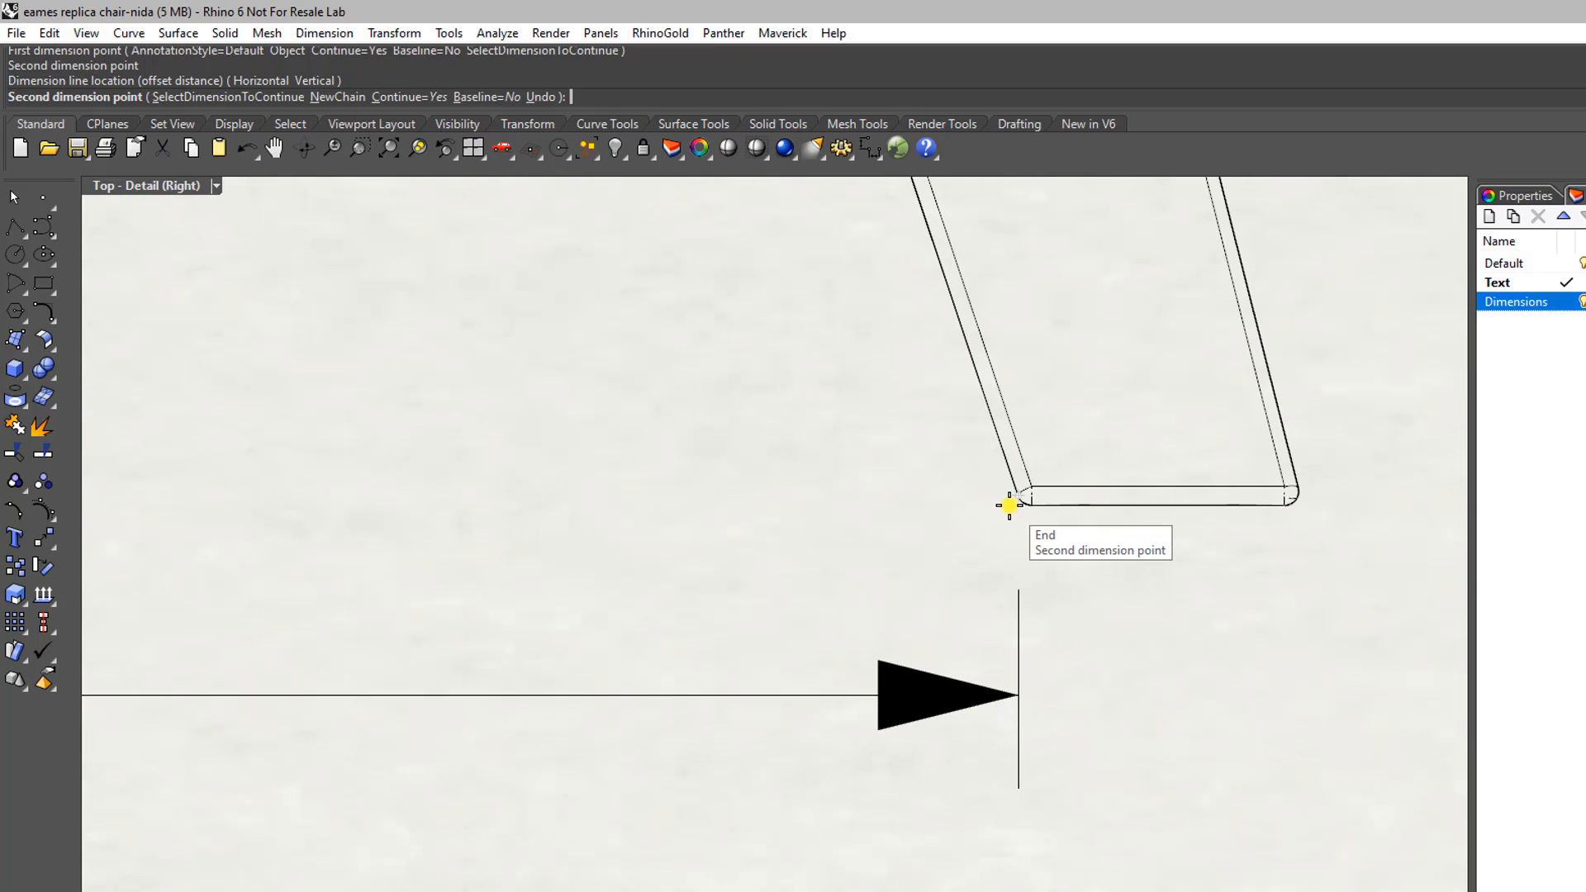
pyautogui.click(1009, 506)
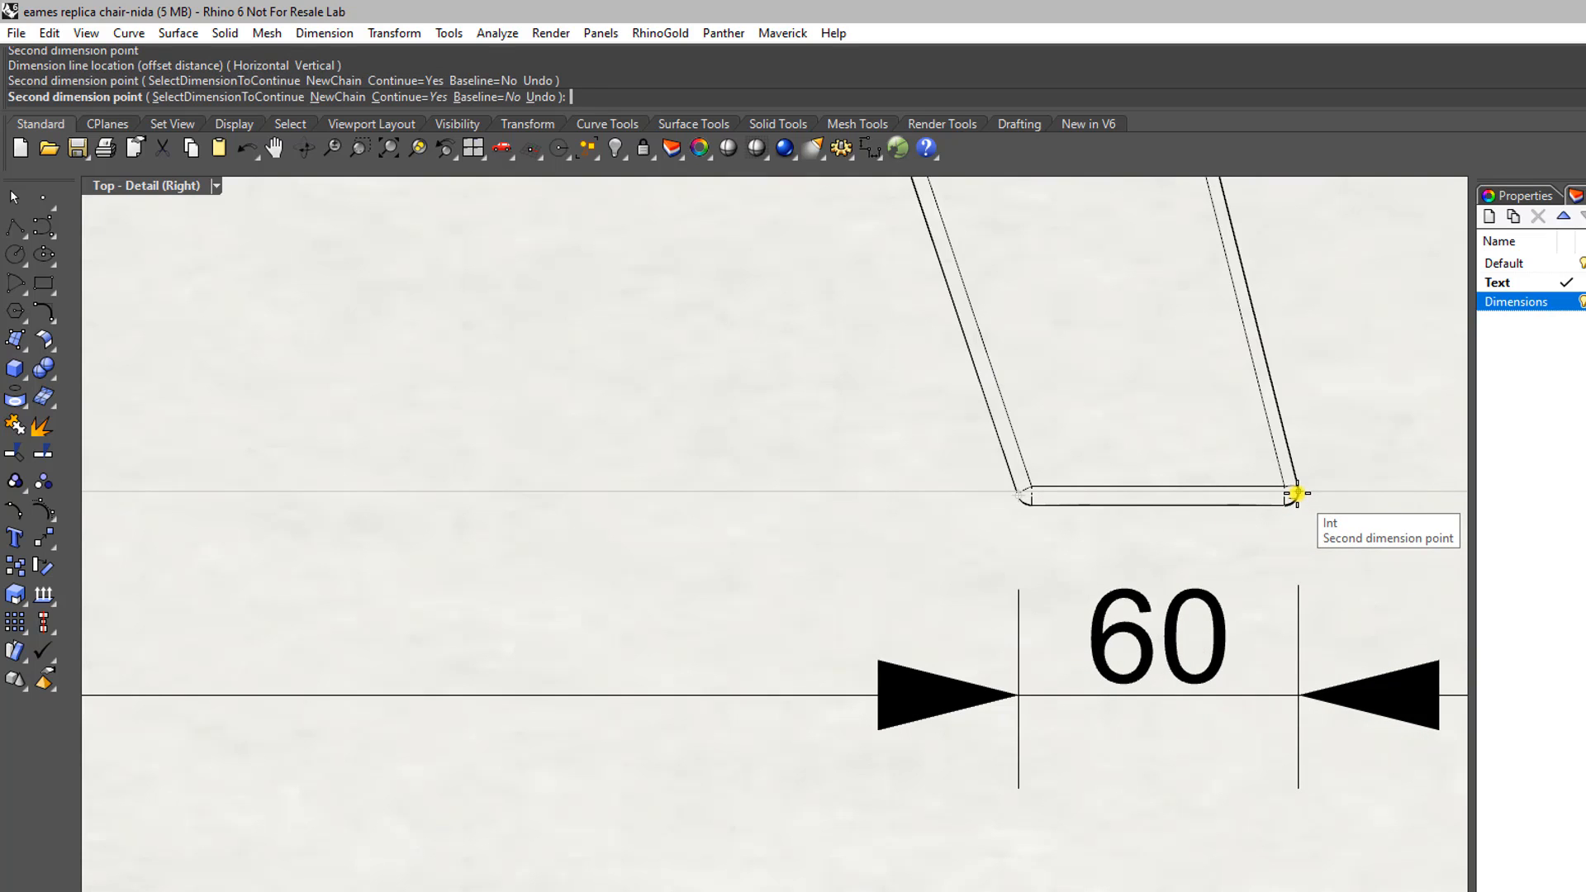
pyautogui.click(1297, 494)
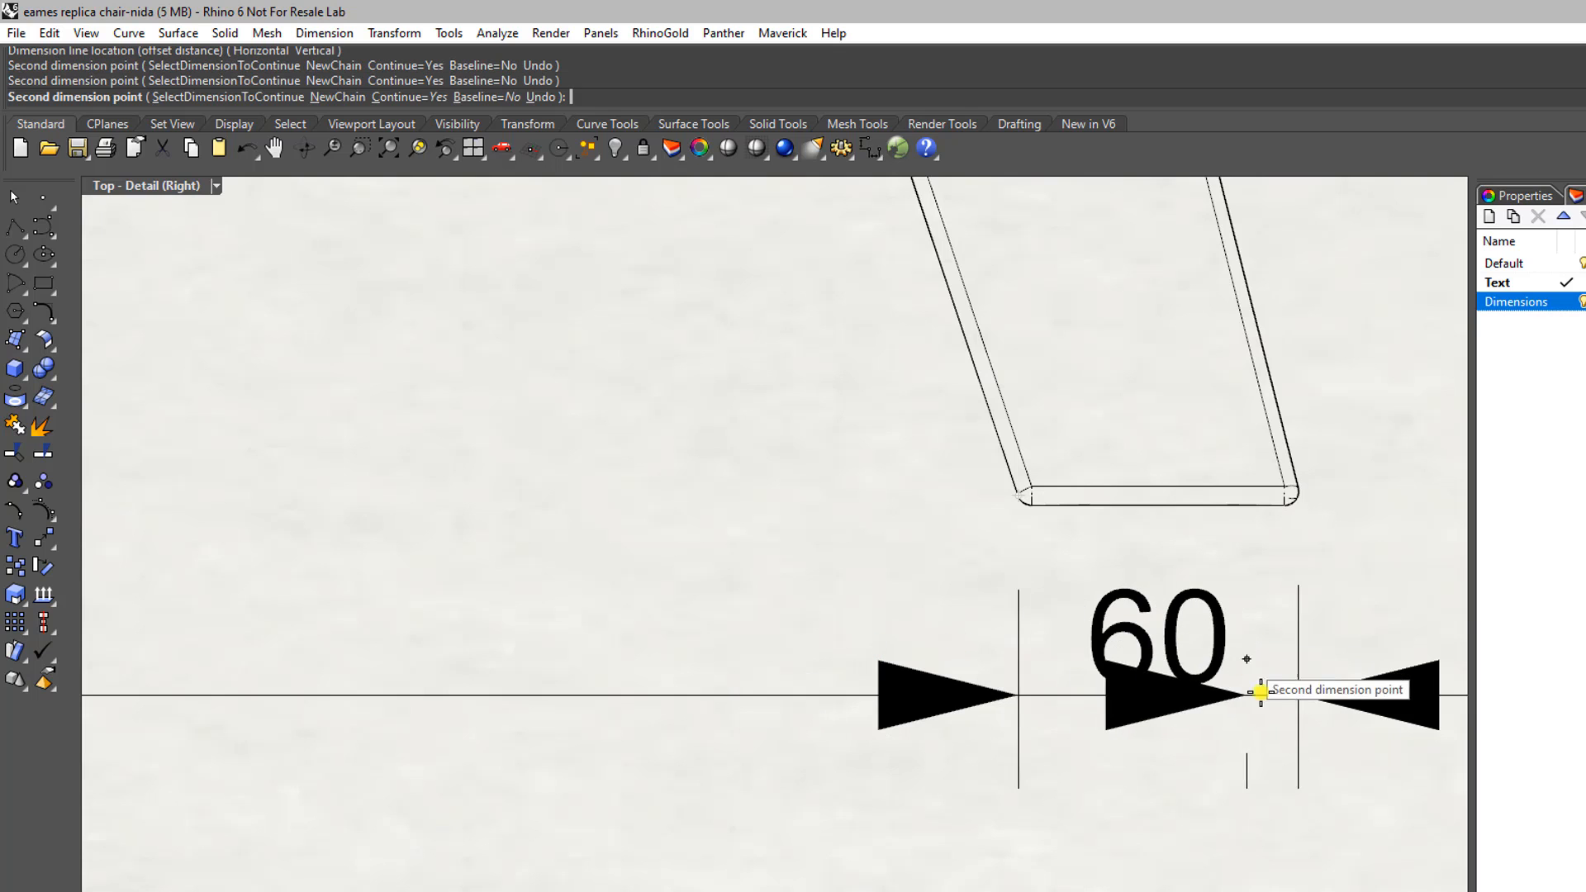
pyautogui.press('Return')
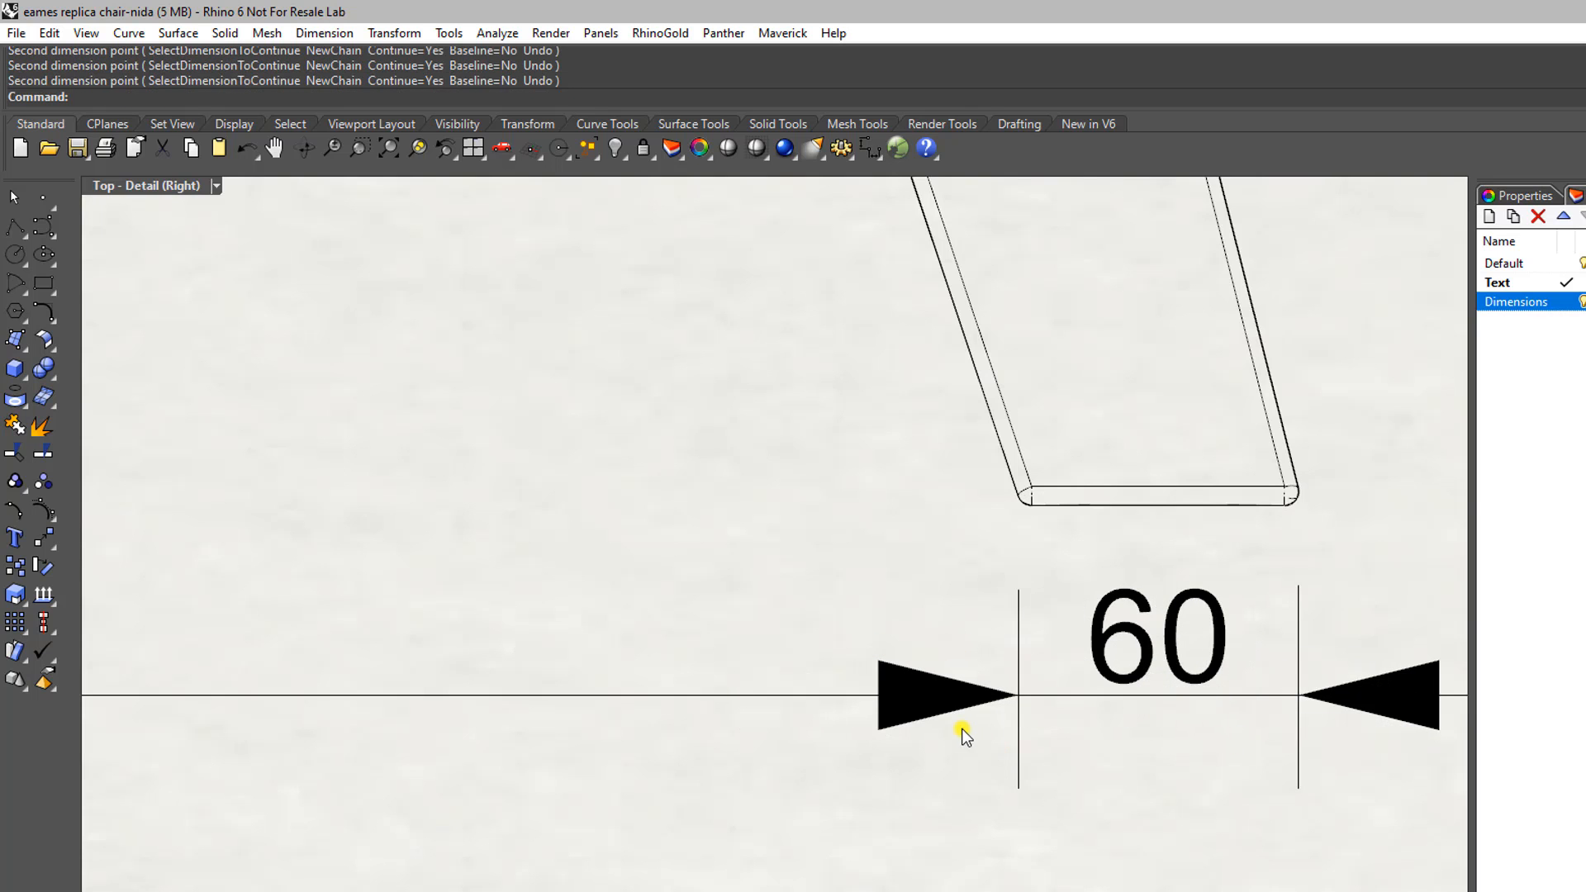
pyautogui.scroll(-3, 961, 728)
pyautogui.press('Return')
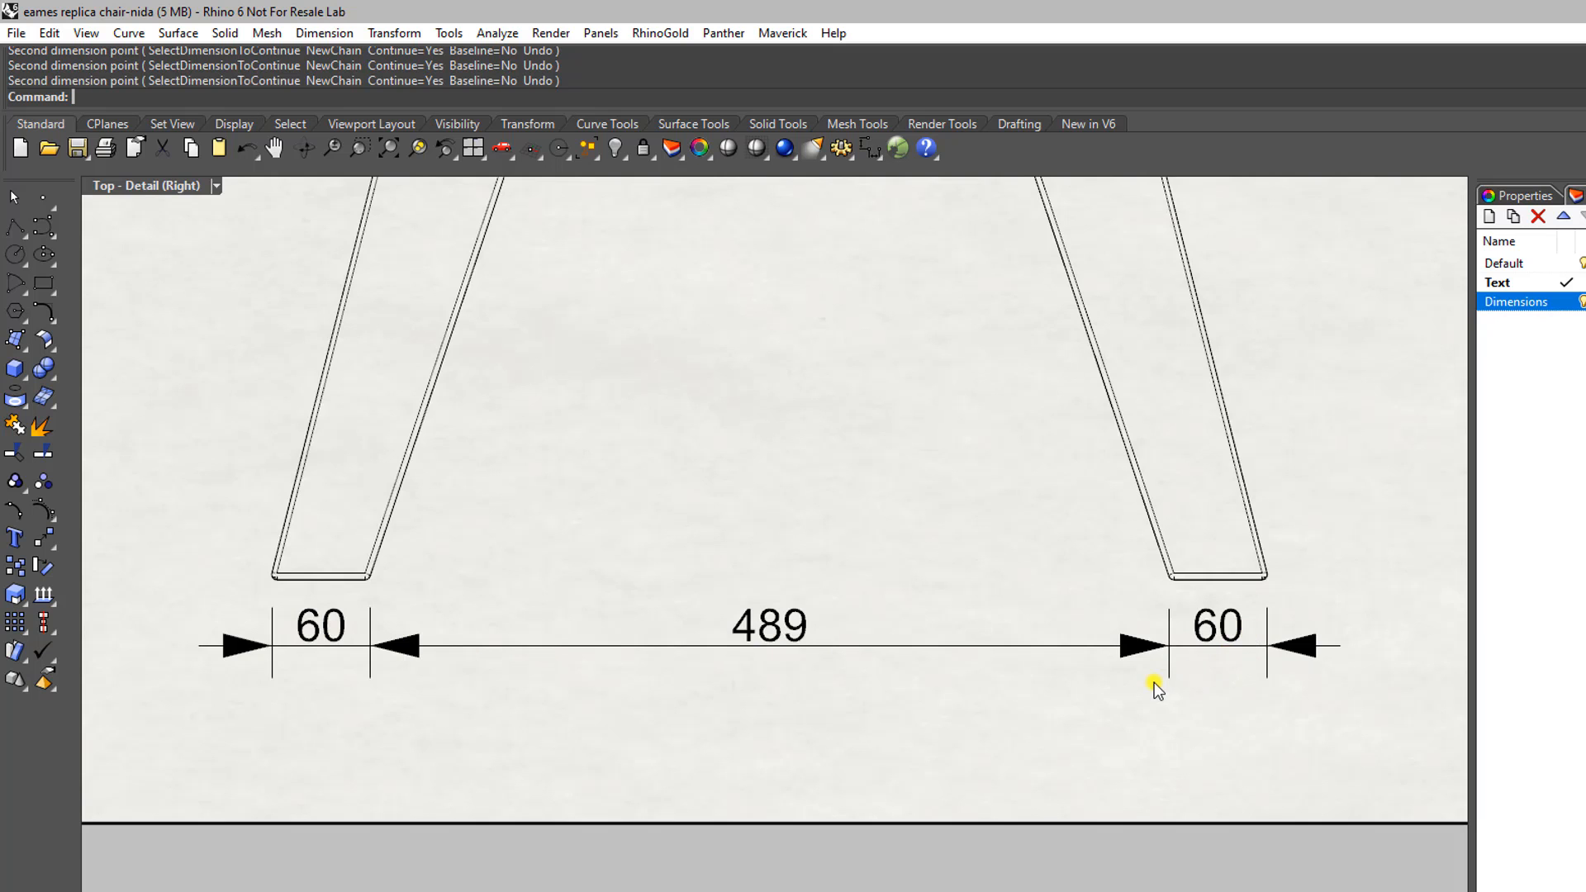
pyautogui.scroll(-4, 1153, 682)
pyautogui.moveTo(1020, 669)
pyautogui.mouseDown(button='right')
pyautogui.moveTo(906, 860)
pyautogui.moveTo(919, 781)
pyautogui.moveTo(913, 835)
pyautogui.mouseUp(button='right')
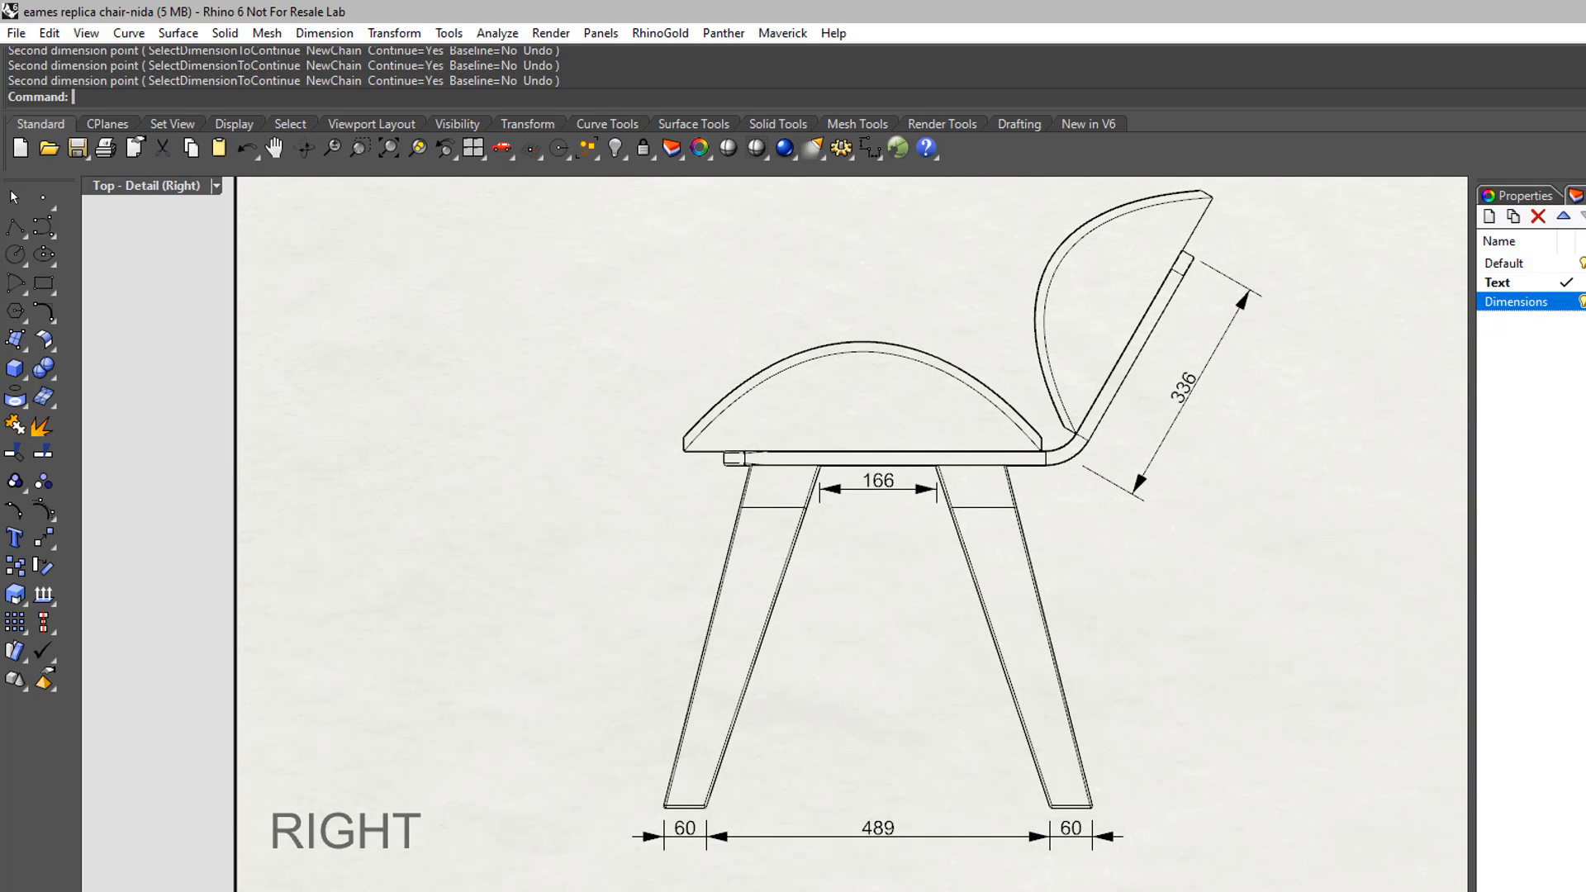
pyautogui.click(1057, 891)
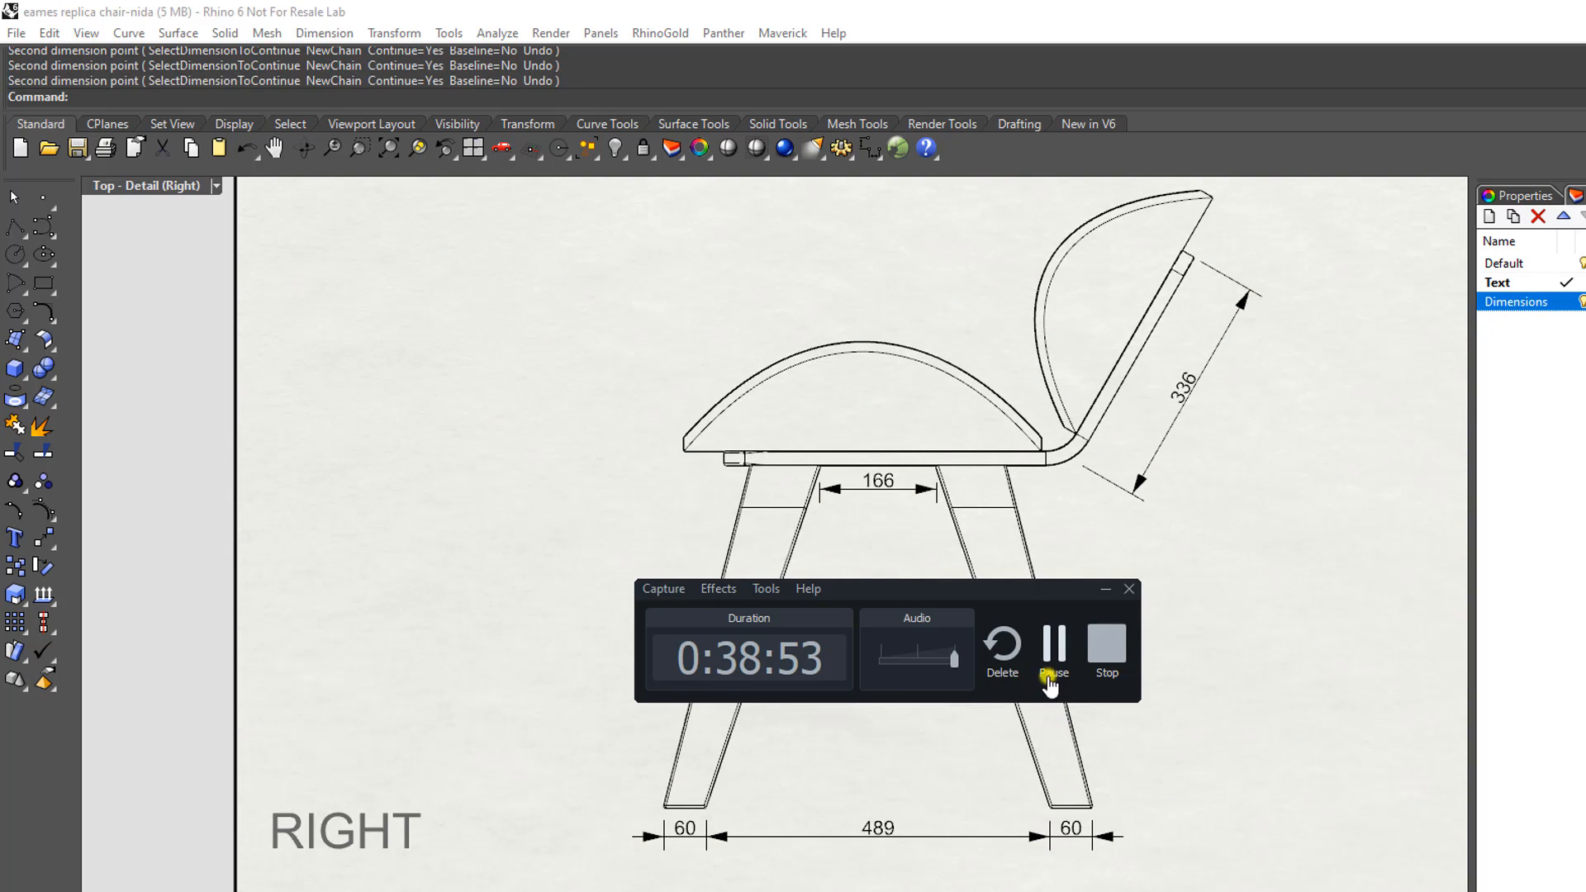
pyautogui.click(538, 400)
pyautogui.moveTo(673, 472); pyautogui.dragTo(609, 496, button='right')
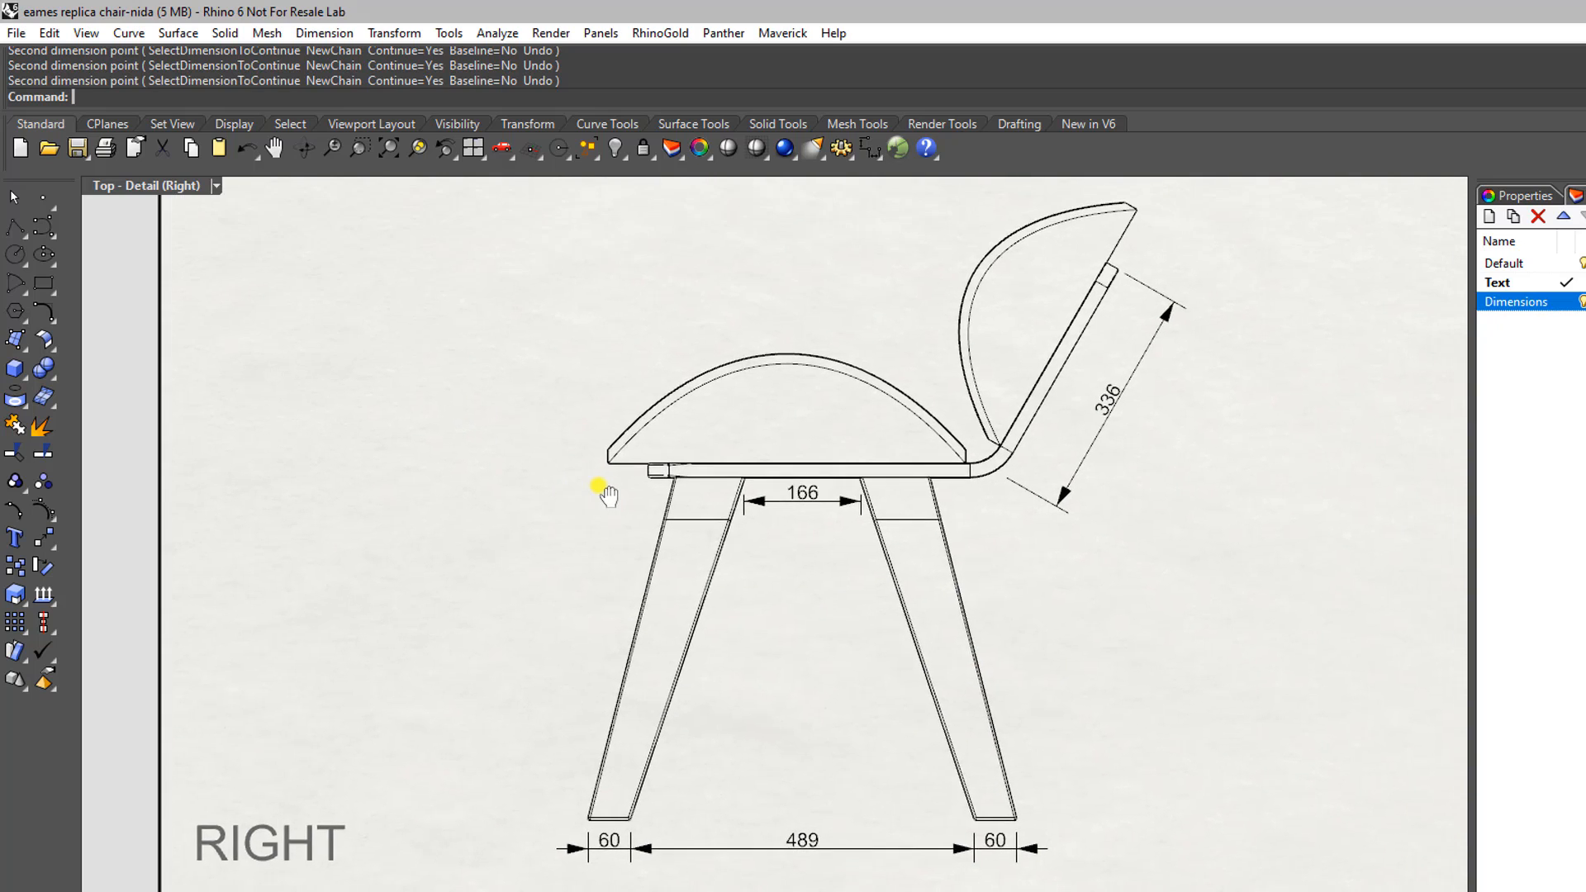
pyautogui.moveTo(586, 550); pyautogui.dragTo(611, 514, button='right')
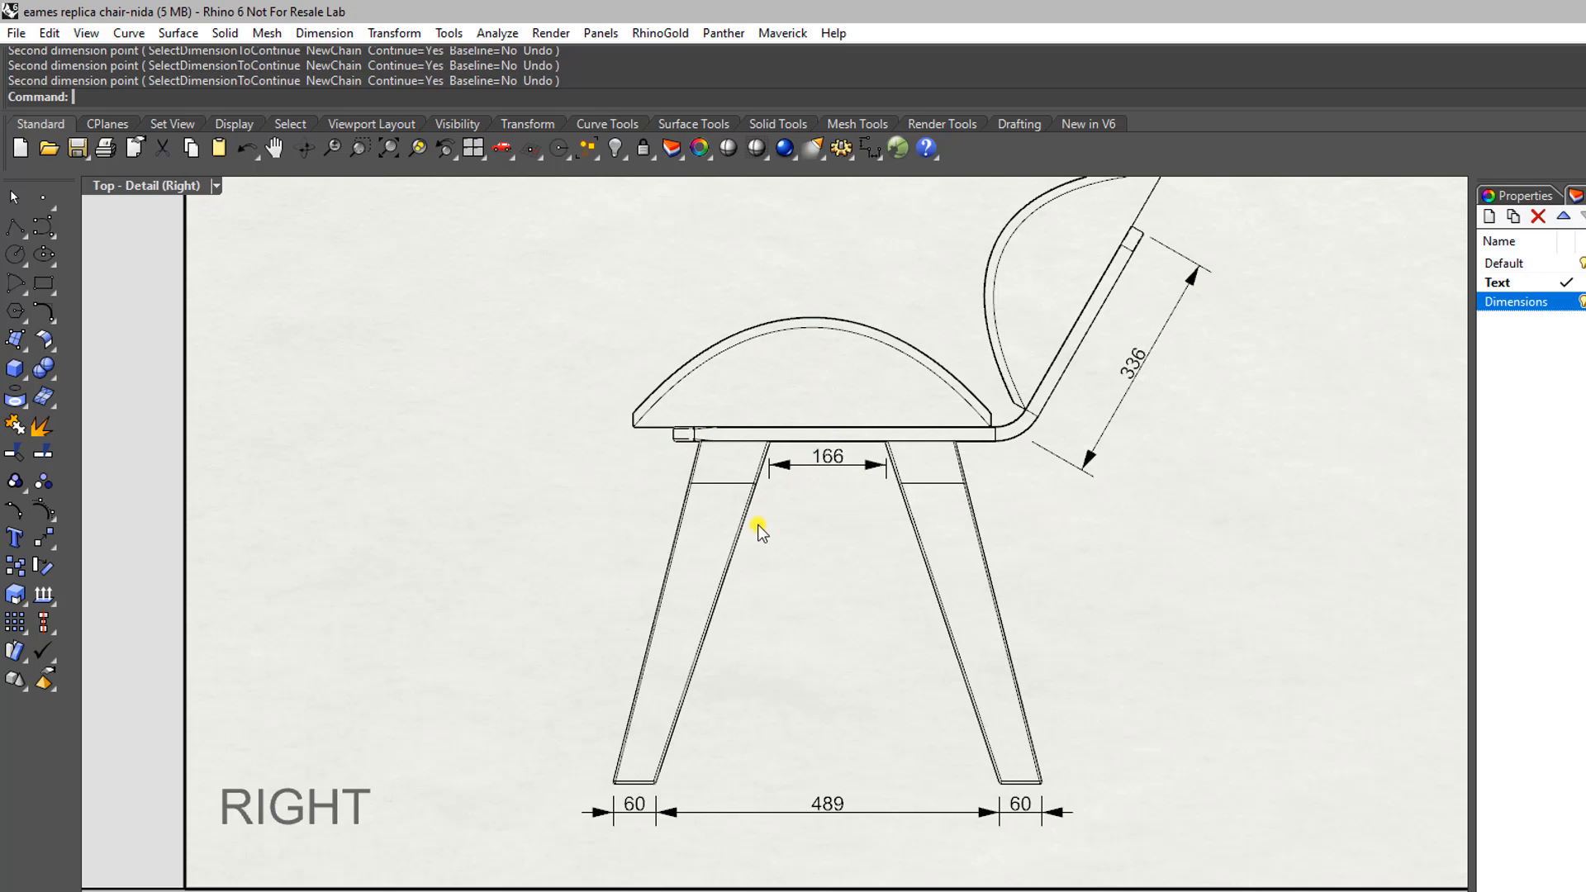
pyautogui.moveTo(733, 602); pyautogui.dragTo(805, 603, button='right')
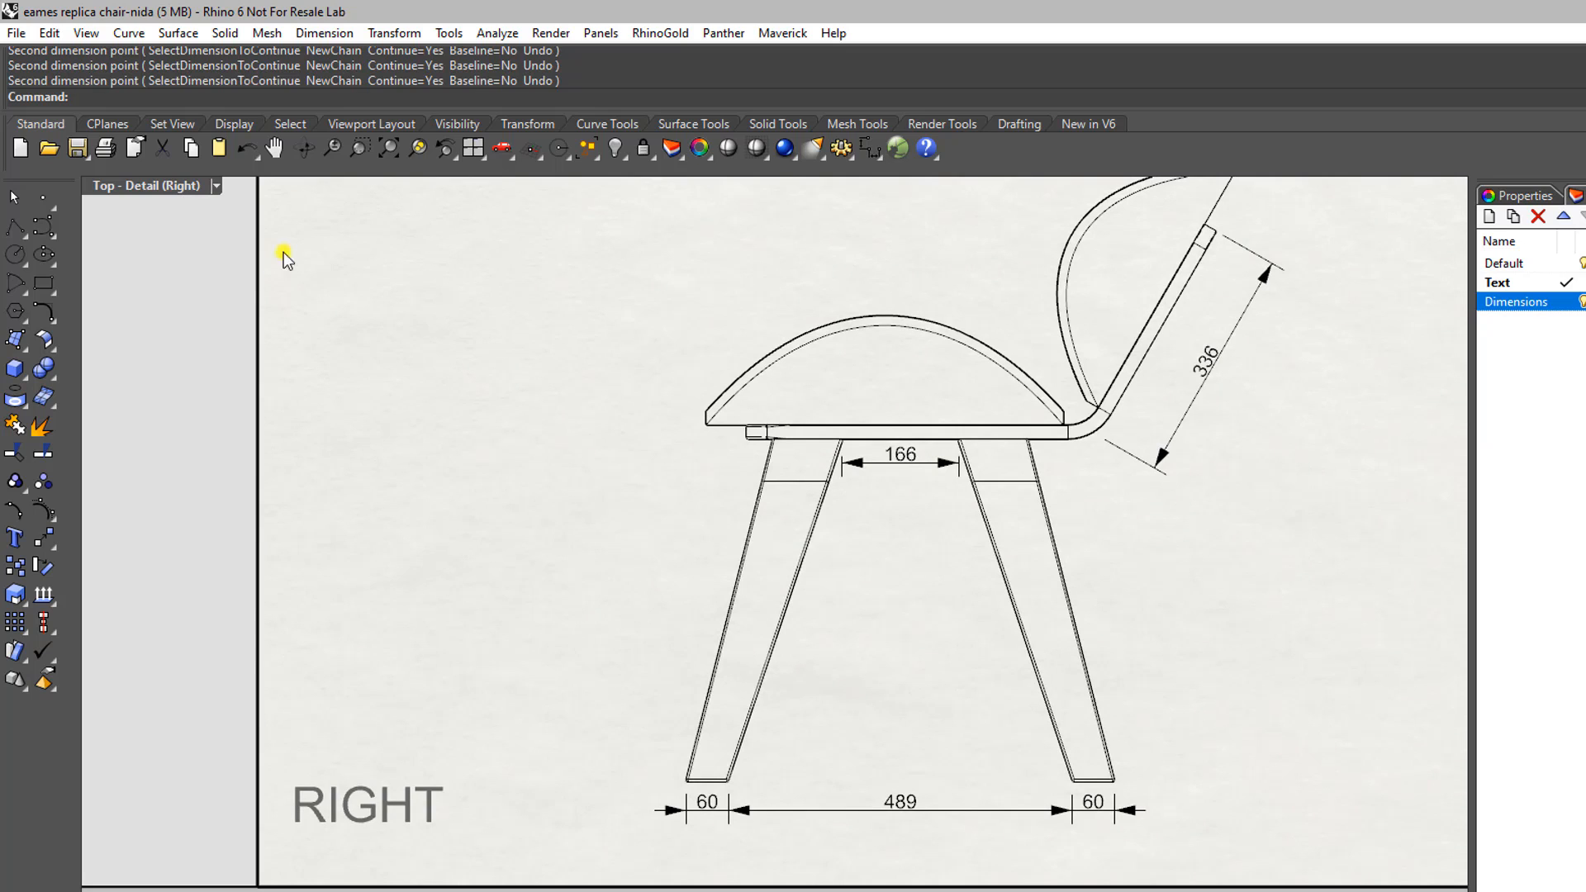
pyautogui.click(310, 33)
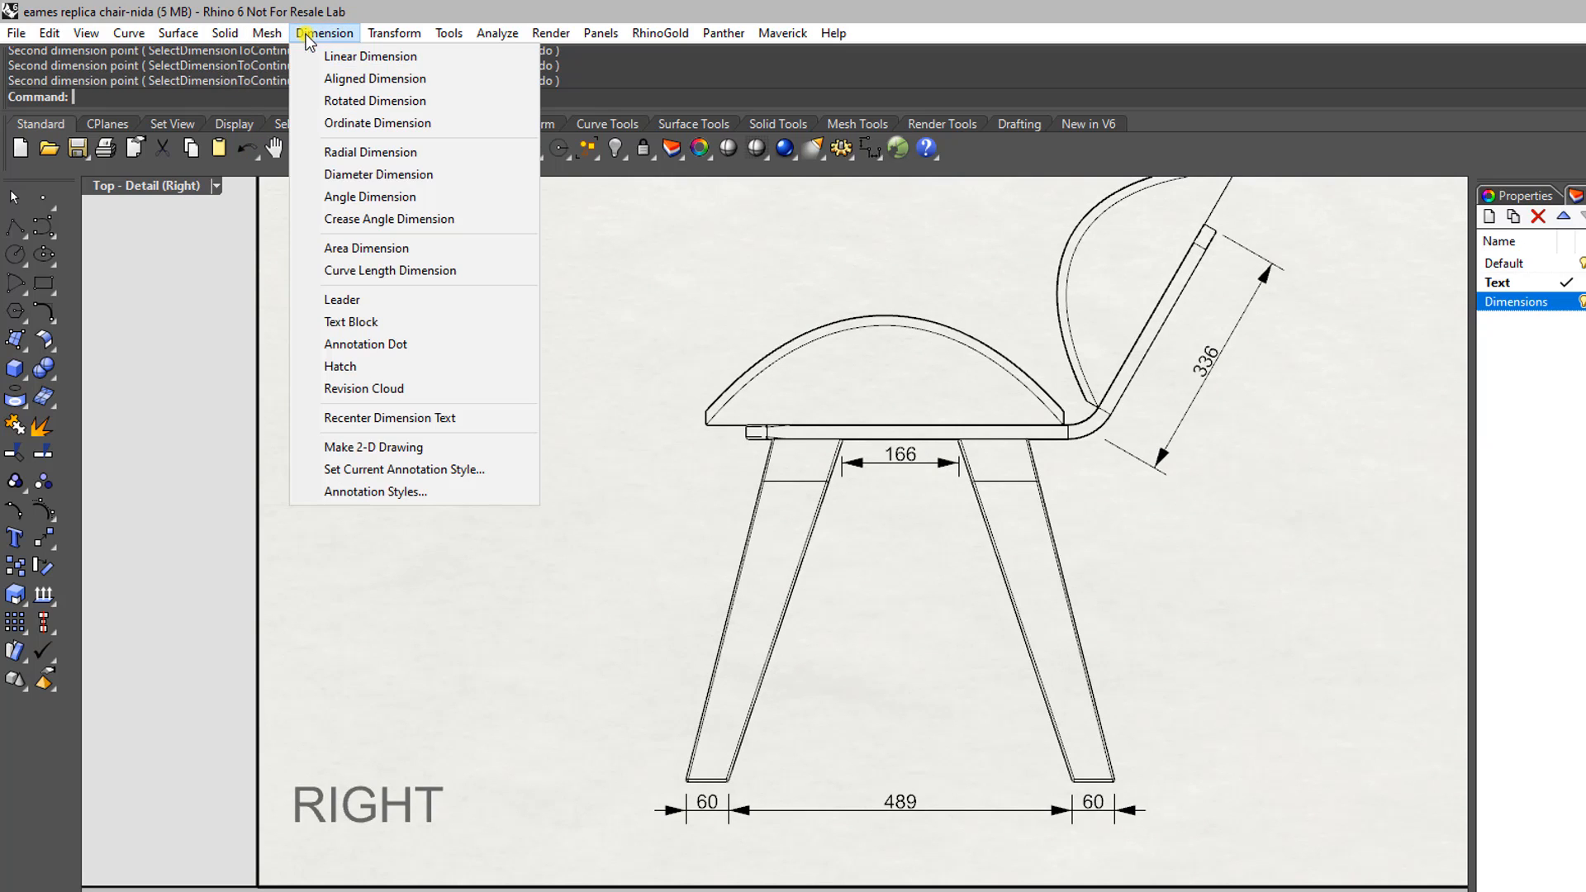
pyautogui.click(401, 57)
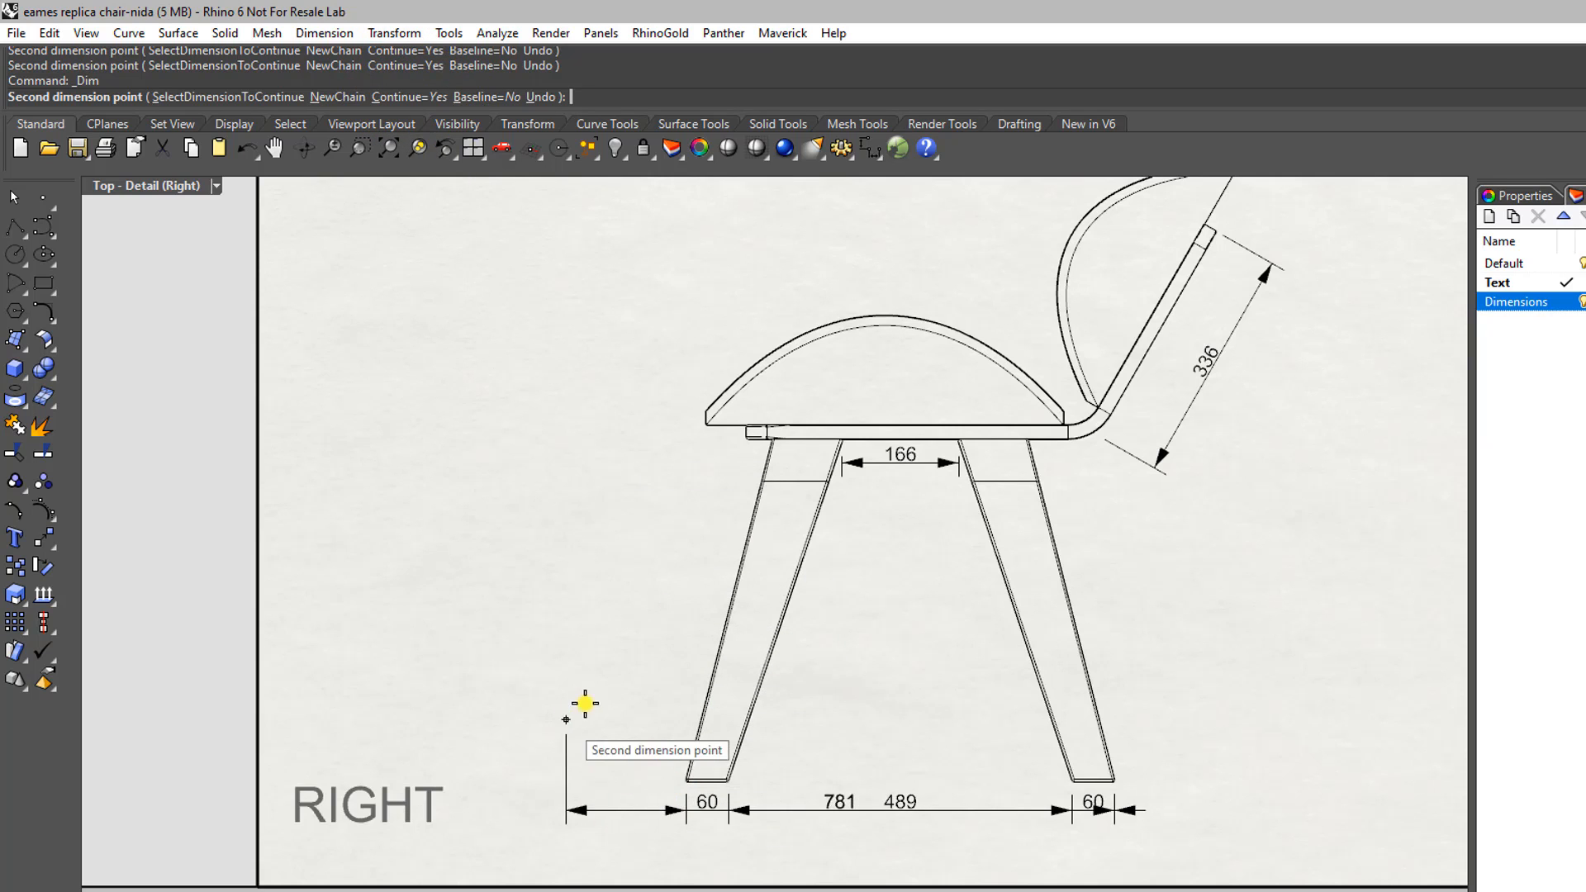
pyautogui.press('Escape')
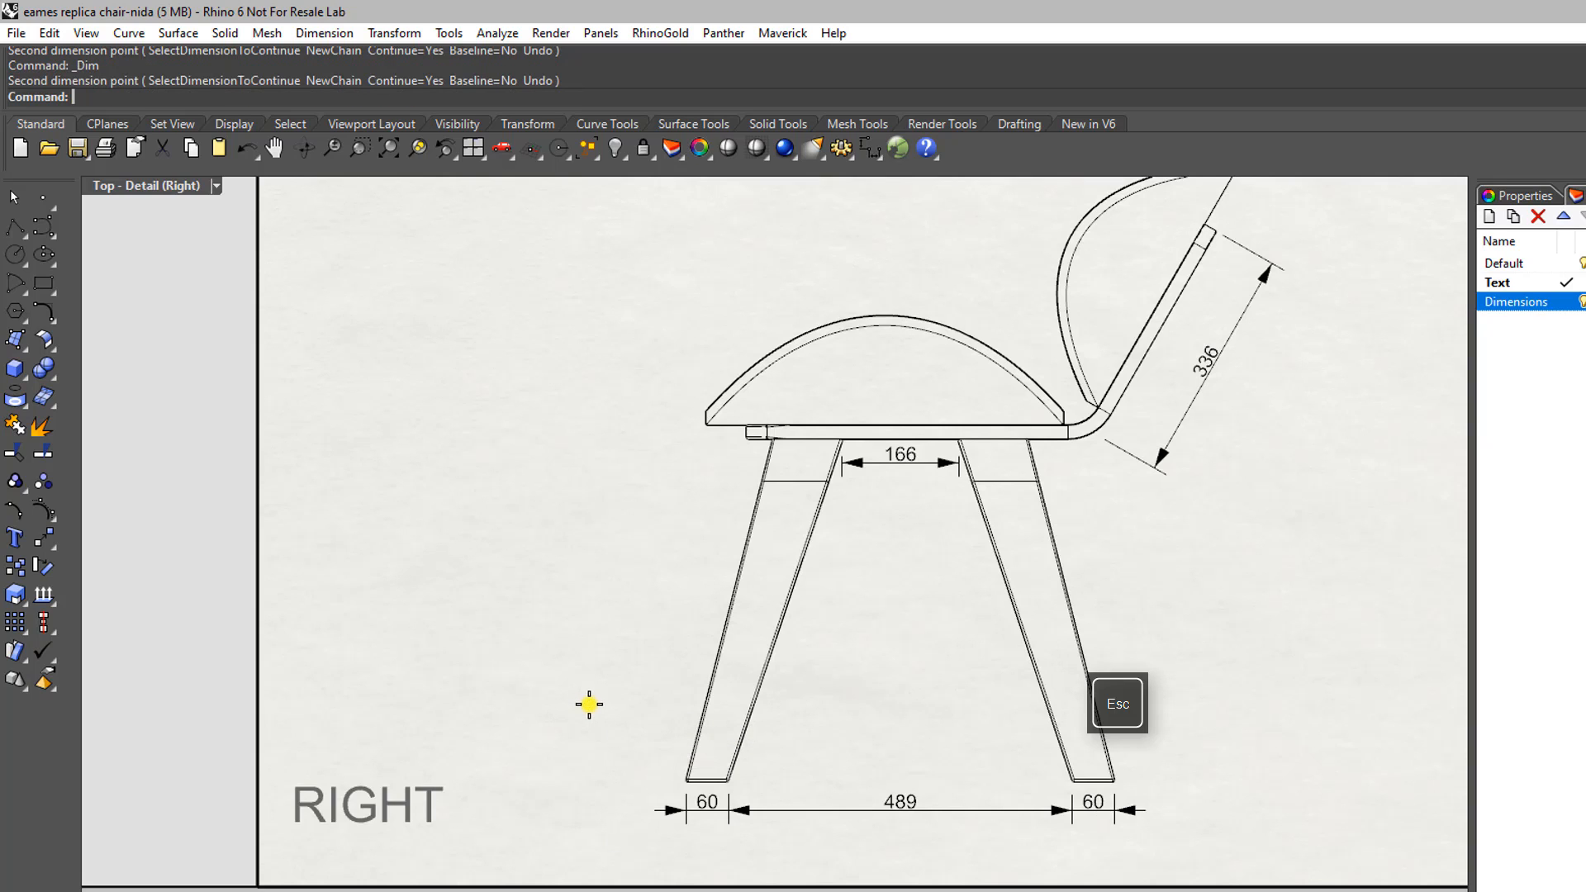
# Step: Reactivate the Right detail and add a vertical linear dimension from the left foot's bottom to the seat support's top edge, placed in front of the chair
pyautogui.doubleClick(611, 630)
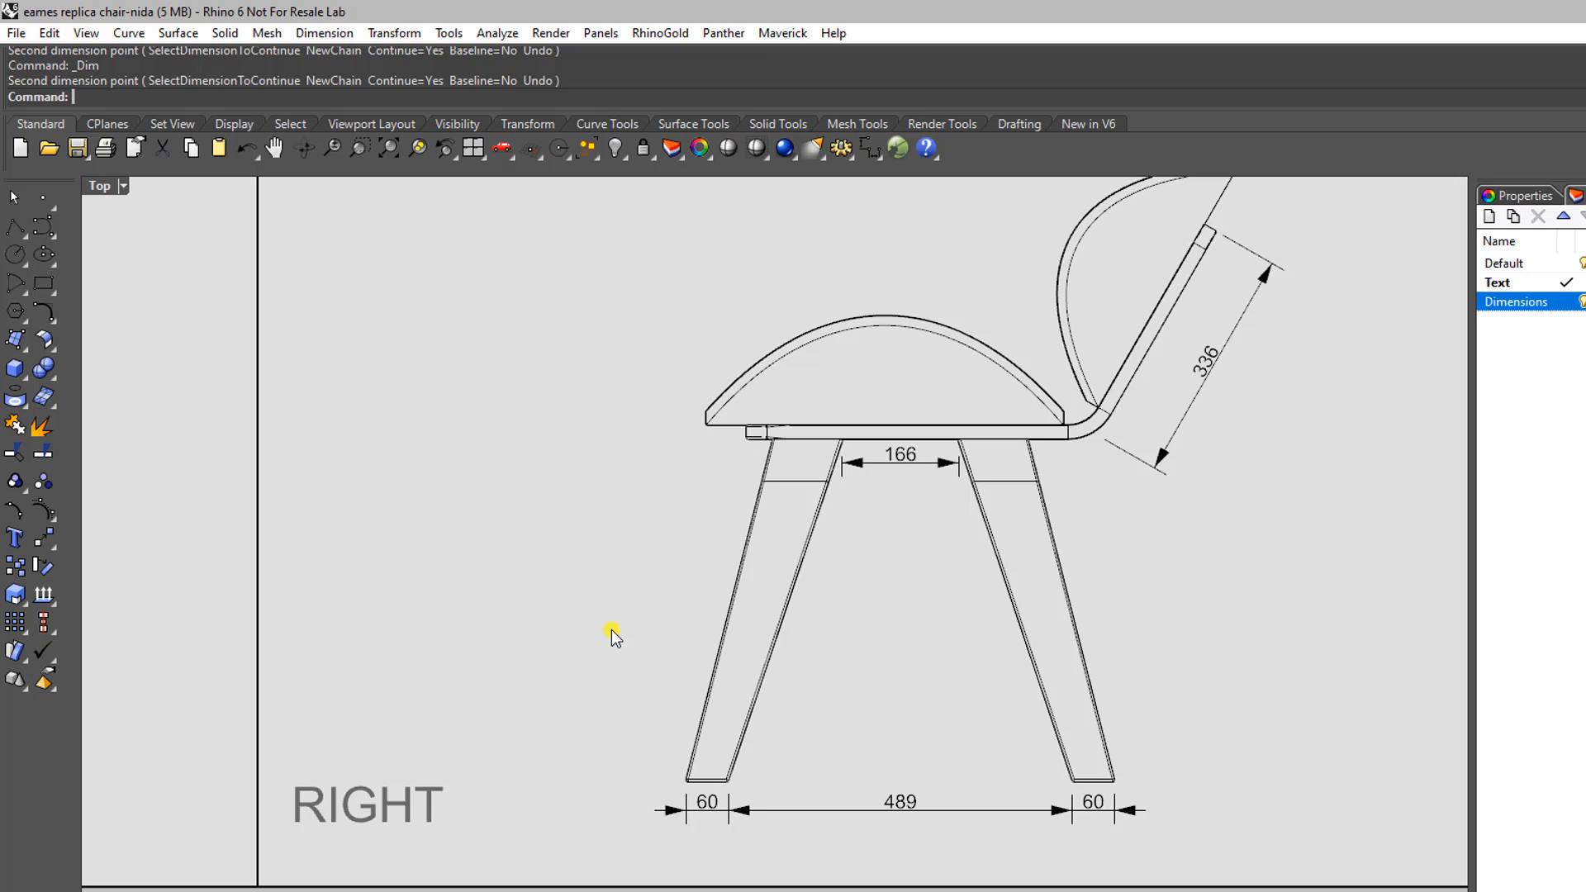
pyautogui.doubleClick(612, 629)
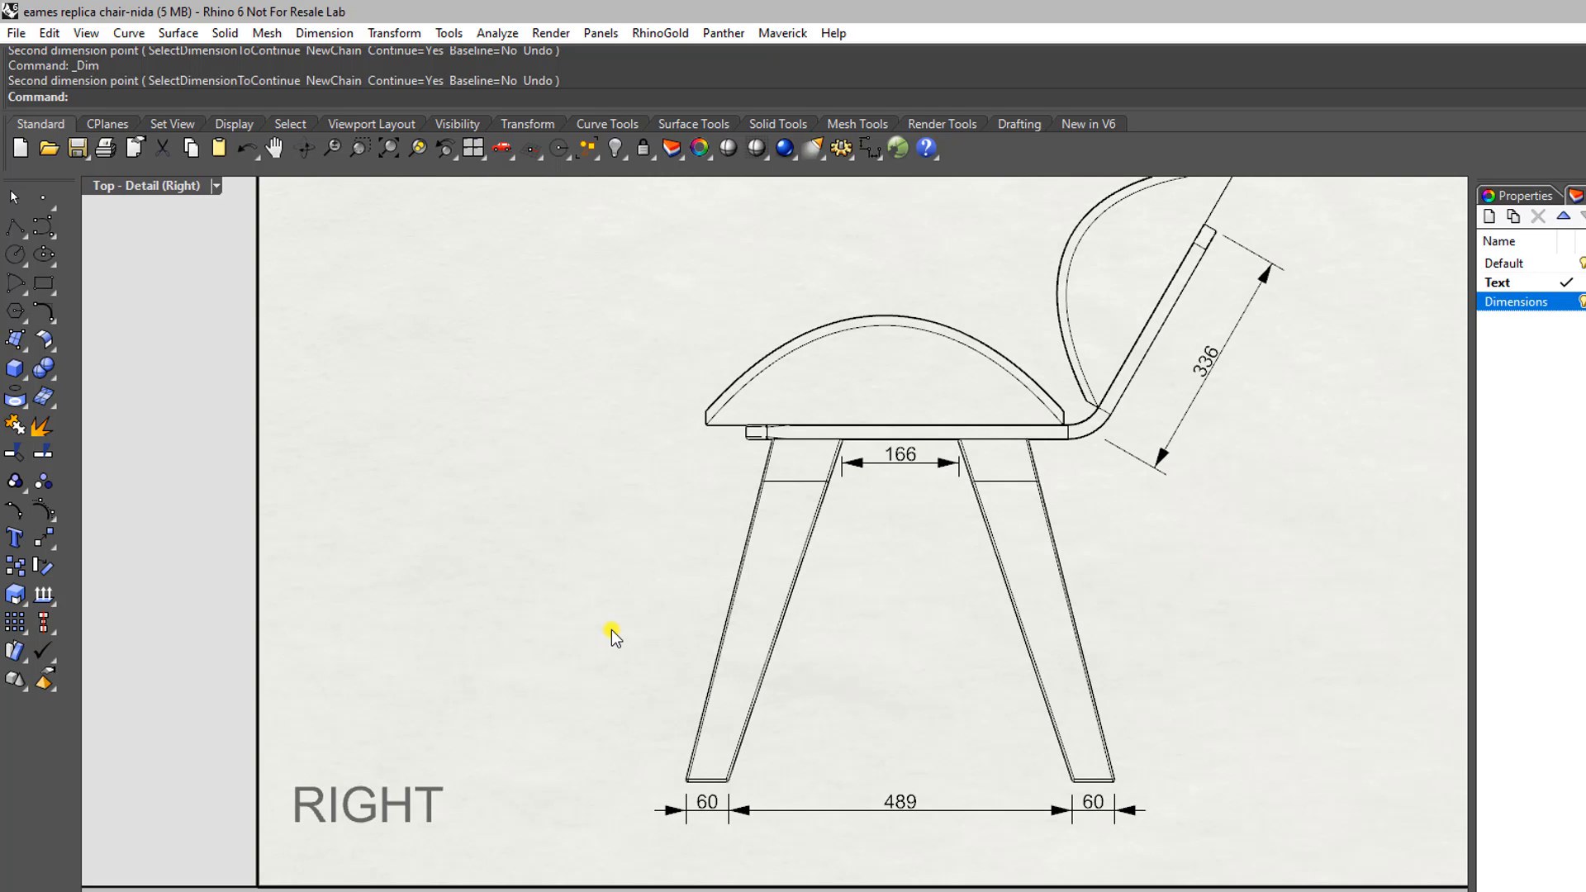
pyautogui.click(325, 33)
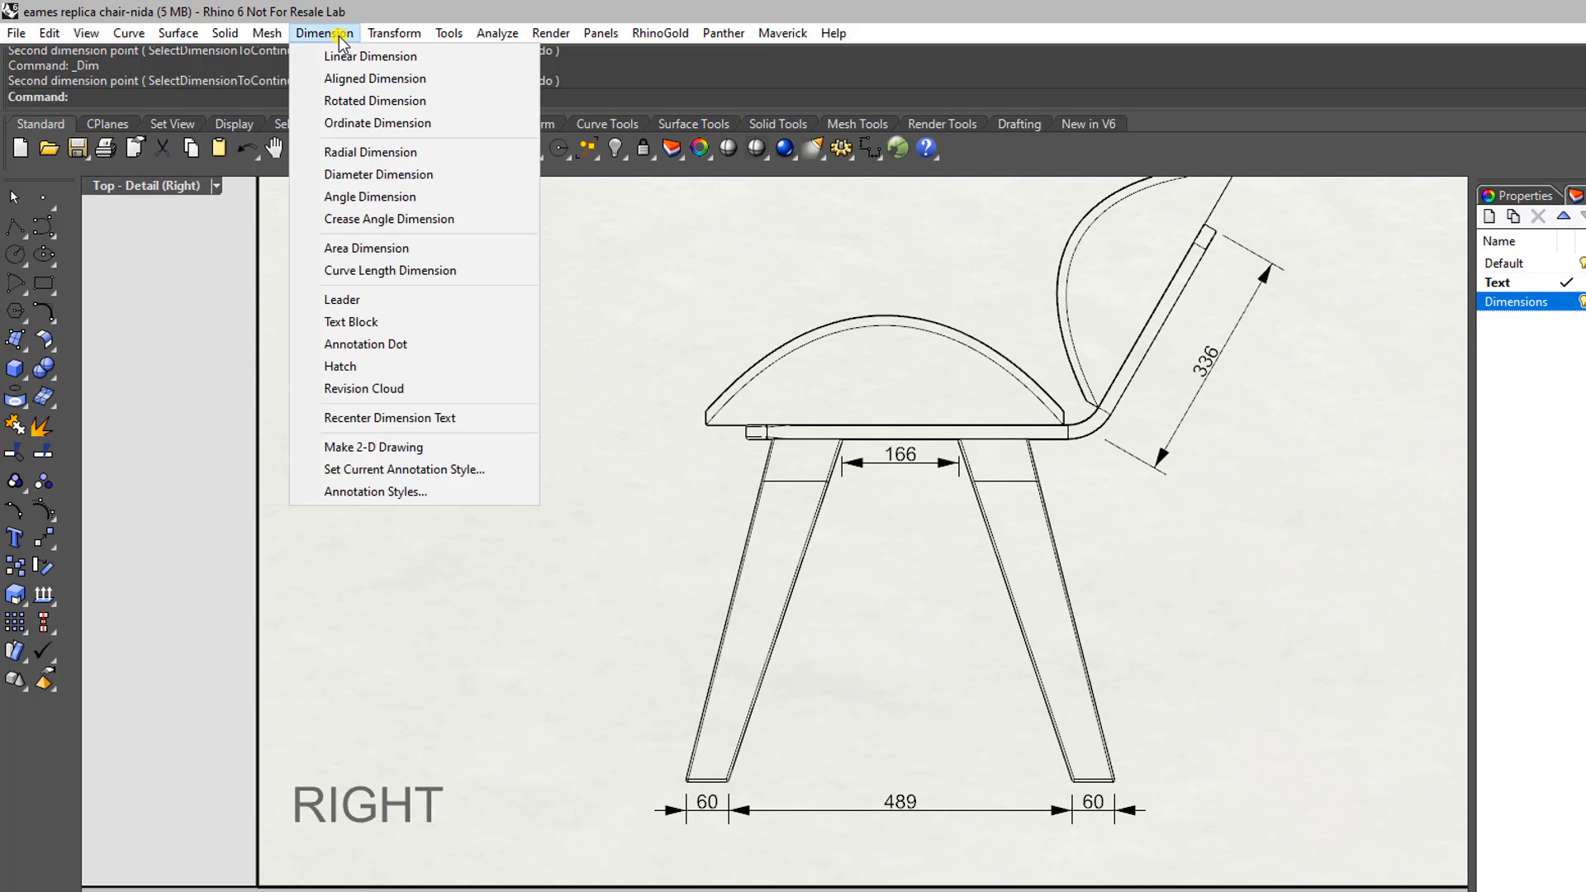
pyautogui.click(356, 58)
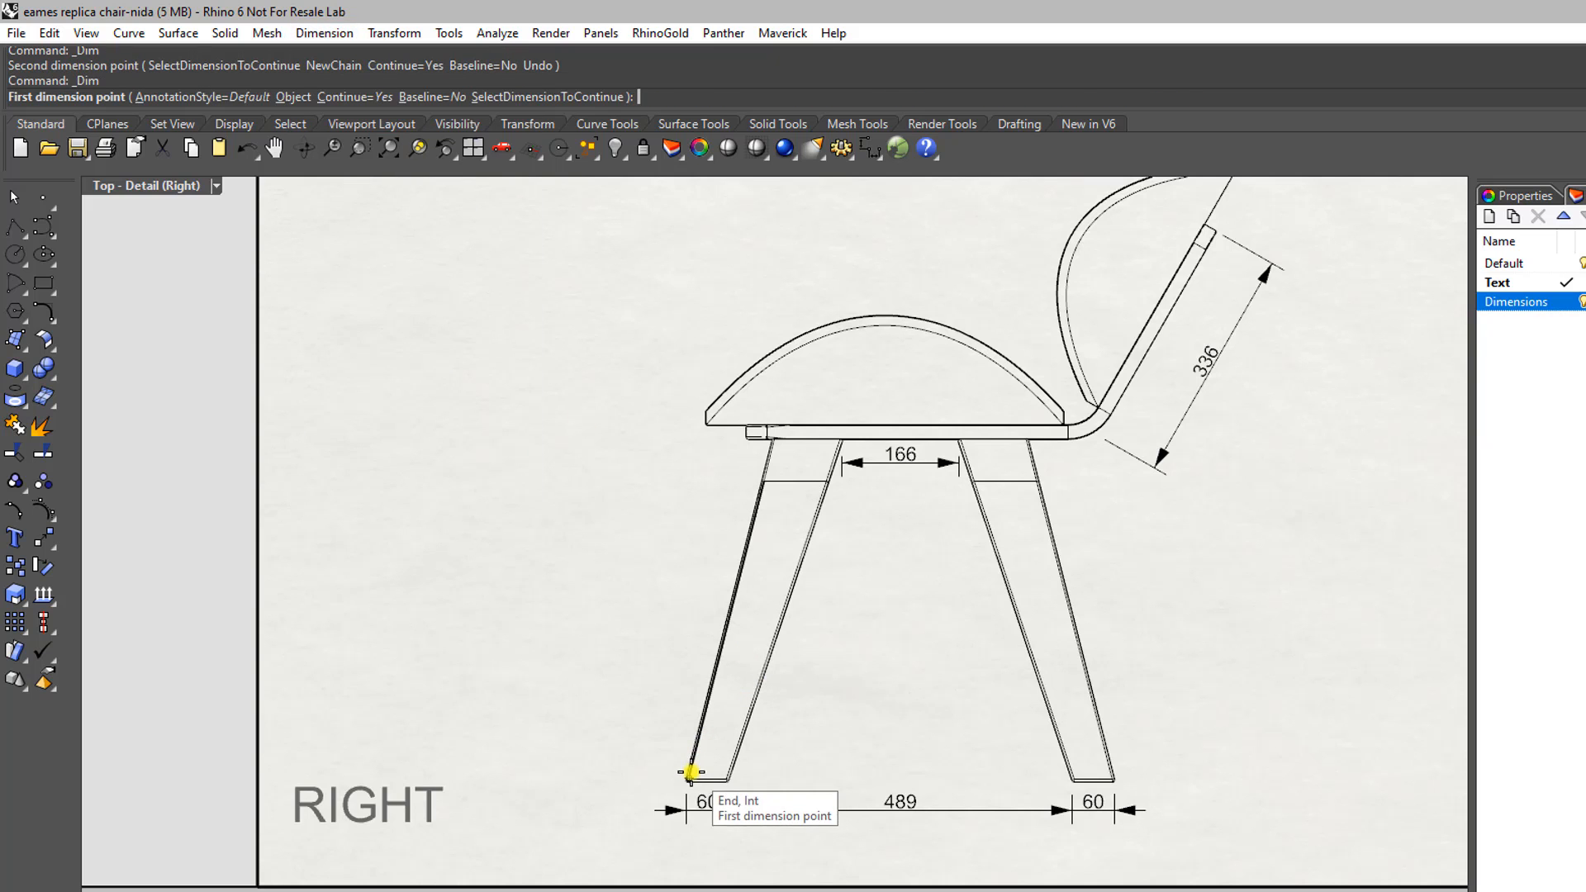
pyautogui.scroll(3, 692, 781)
pyautogui.scroll(2, 694, 783)
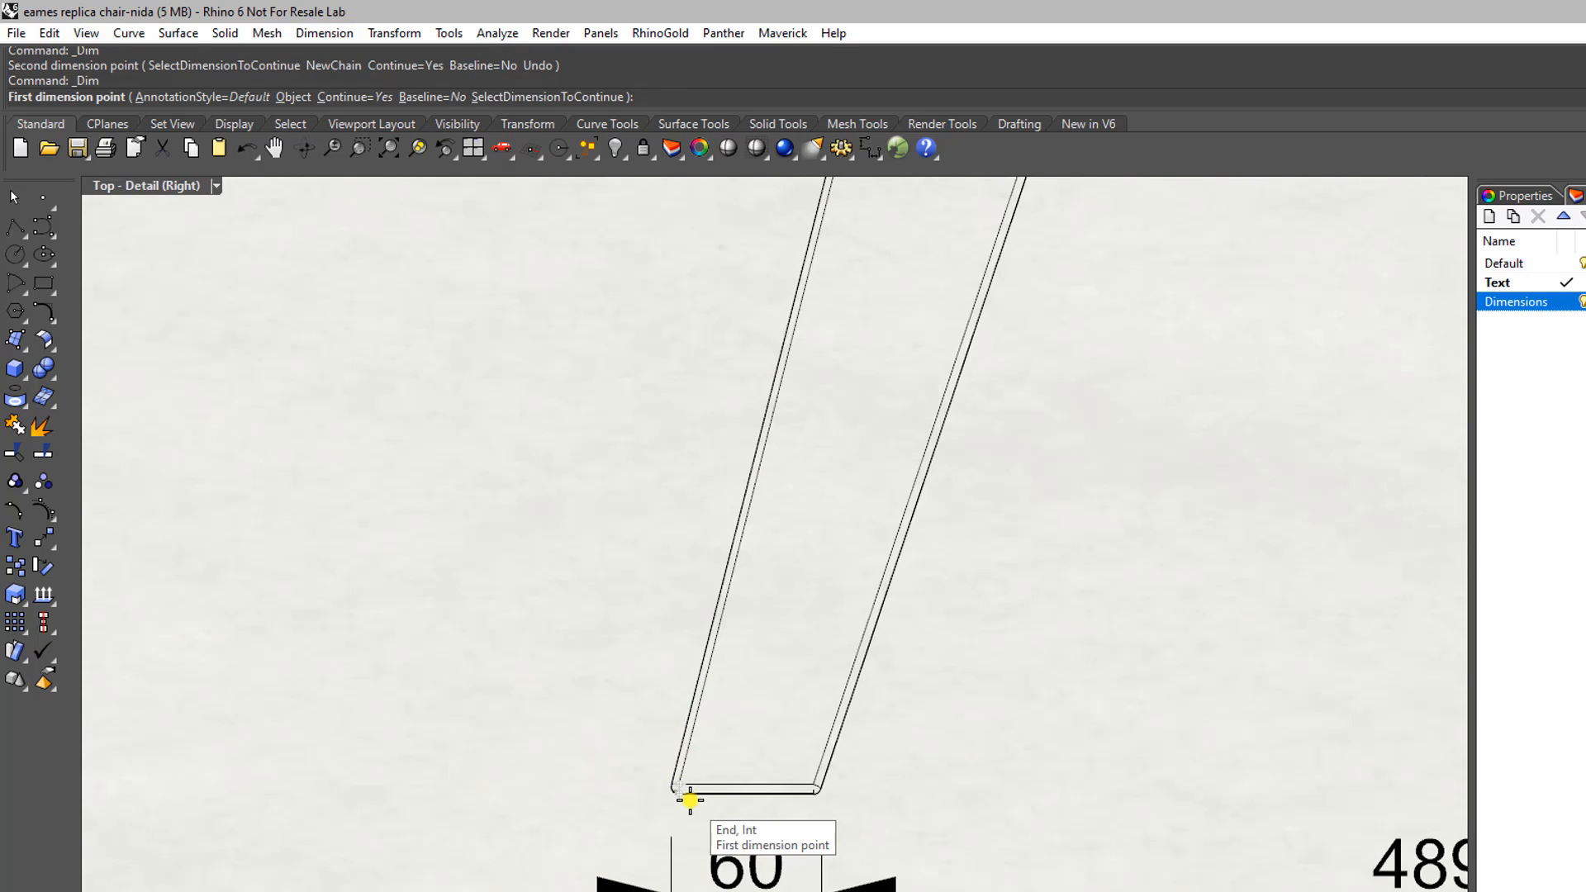
pyautogui.scroll(2, 690, 799)
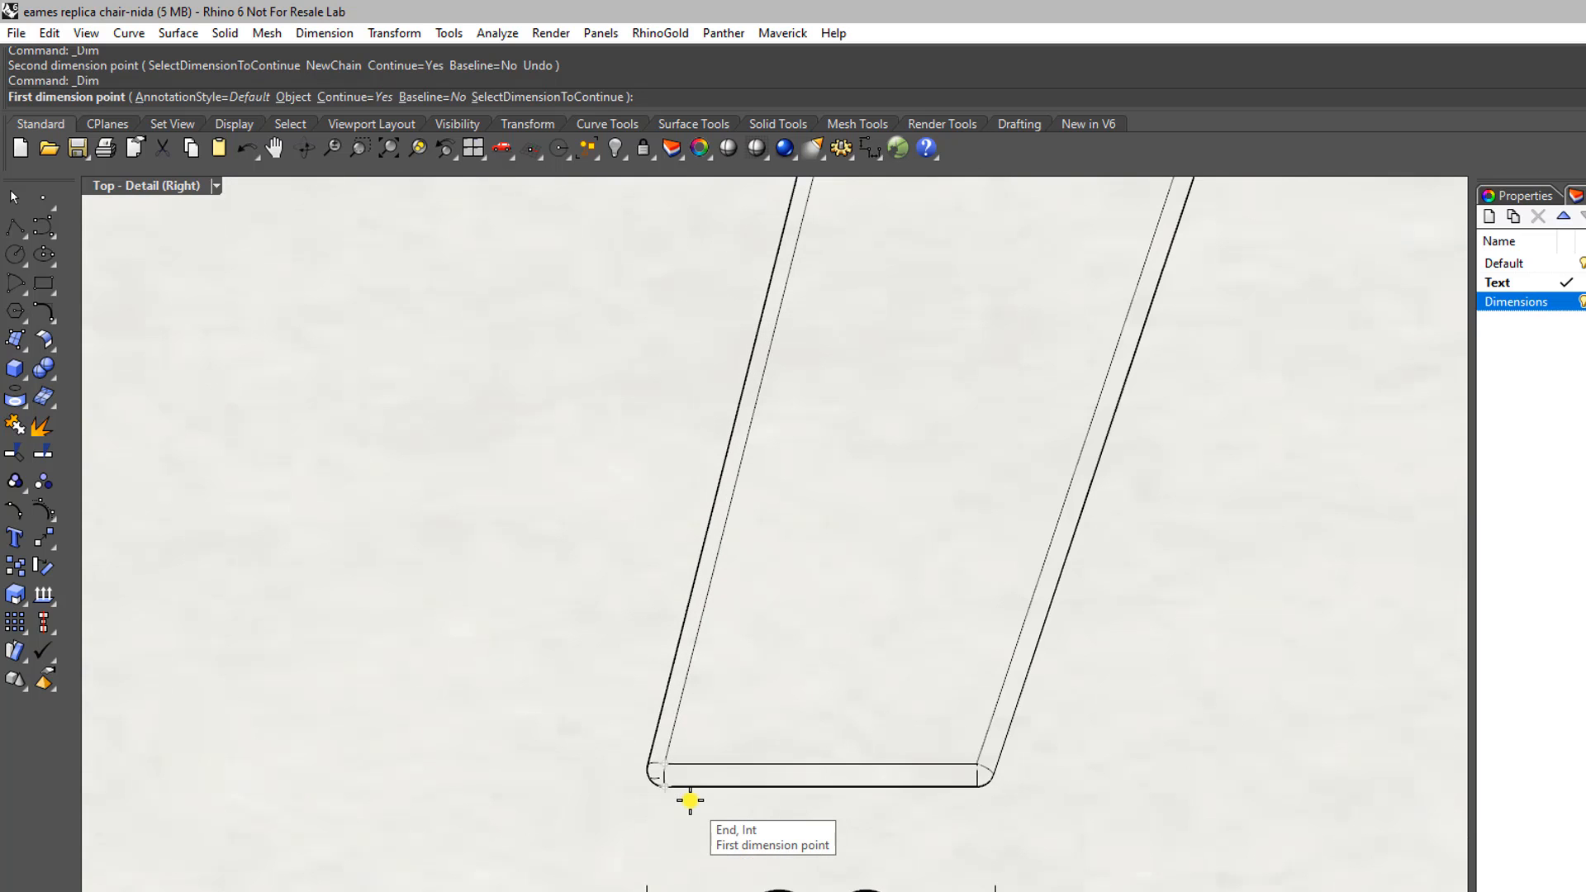
pyautogui.click(665, 791)
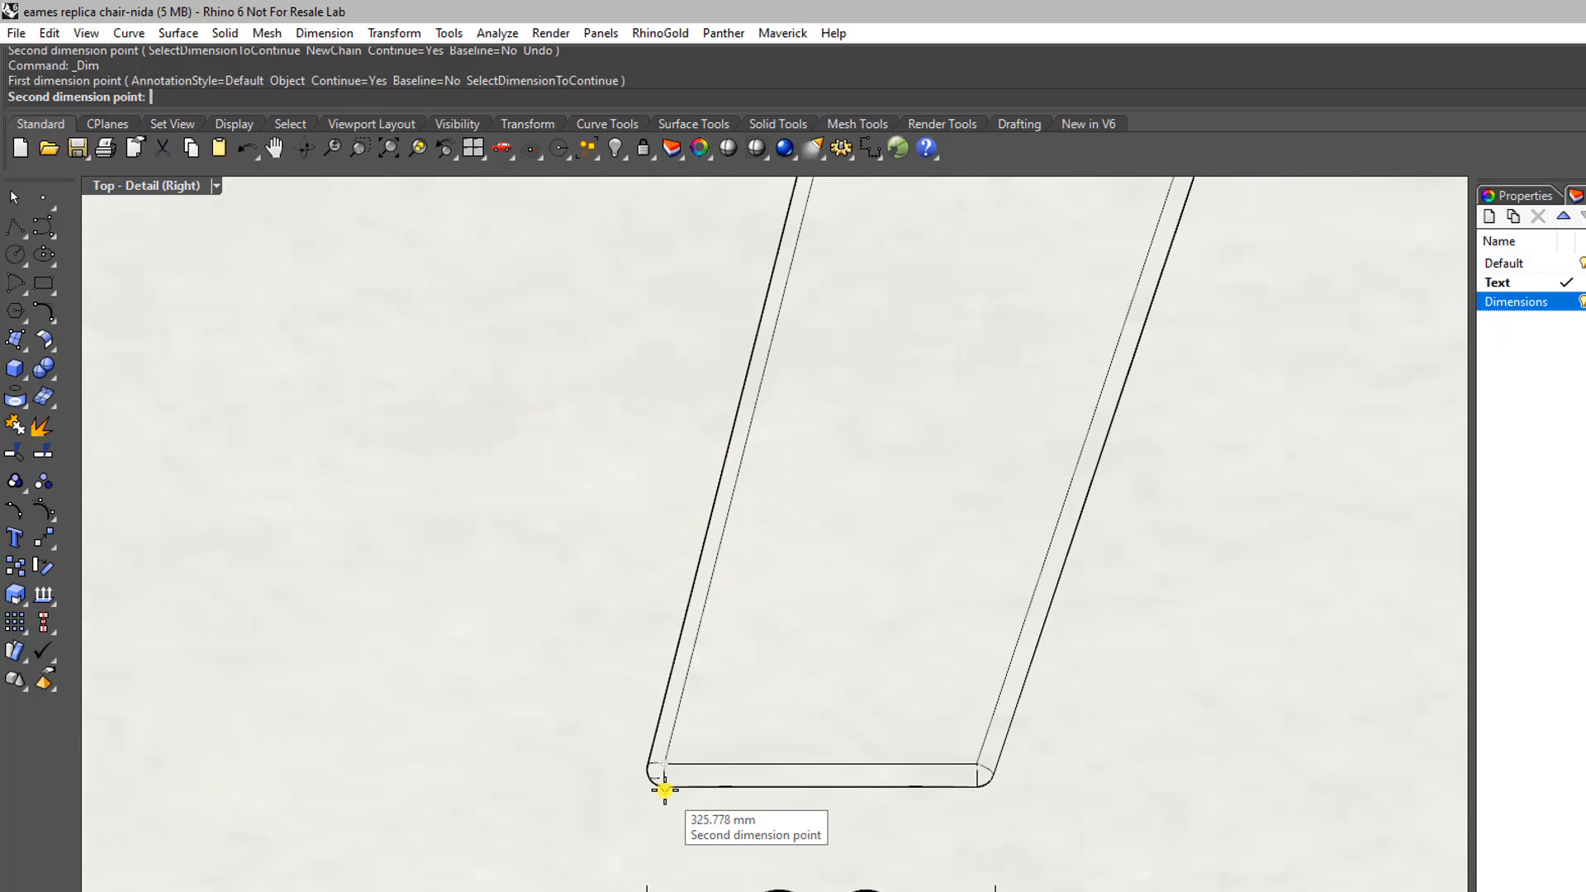
pyautogui.scroll(-5, 665, 789)
pyautogui.scroll(5, 720, 589)
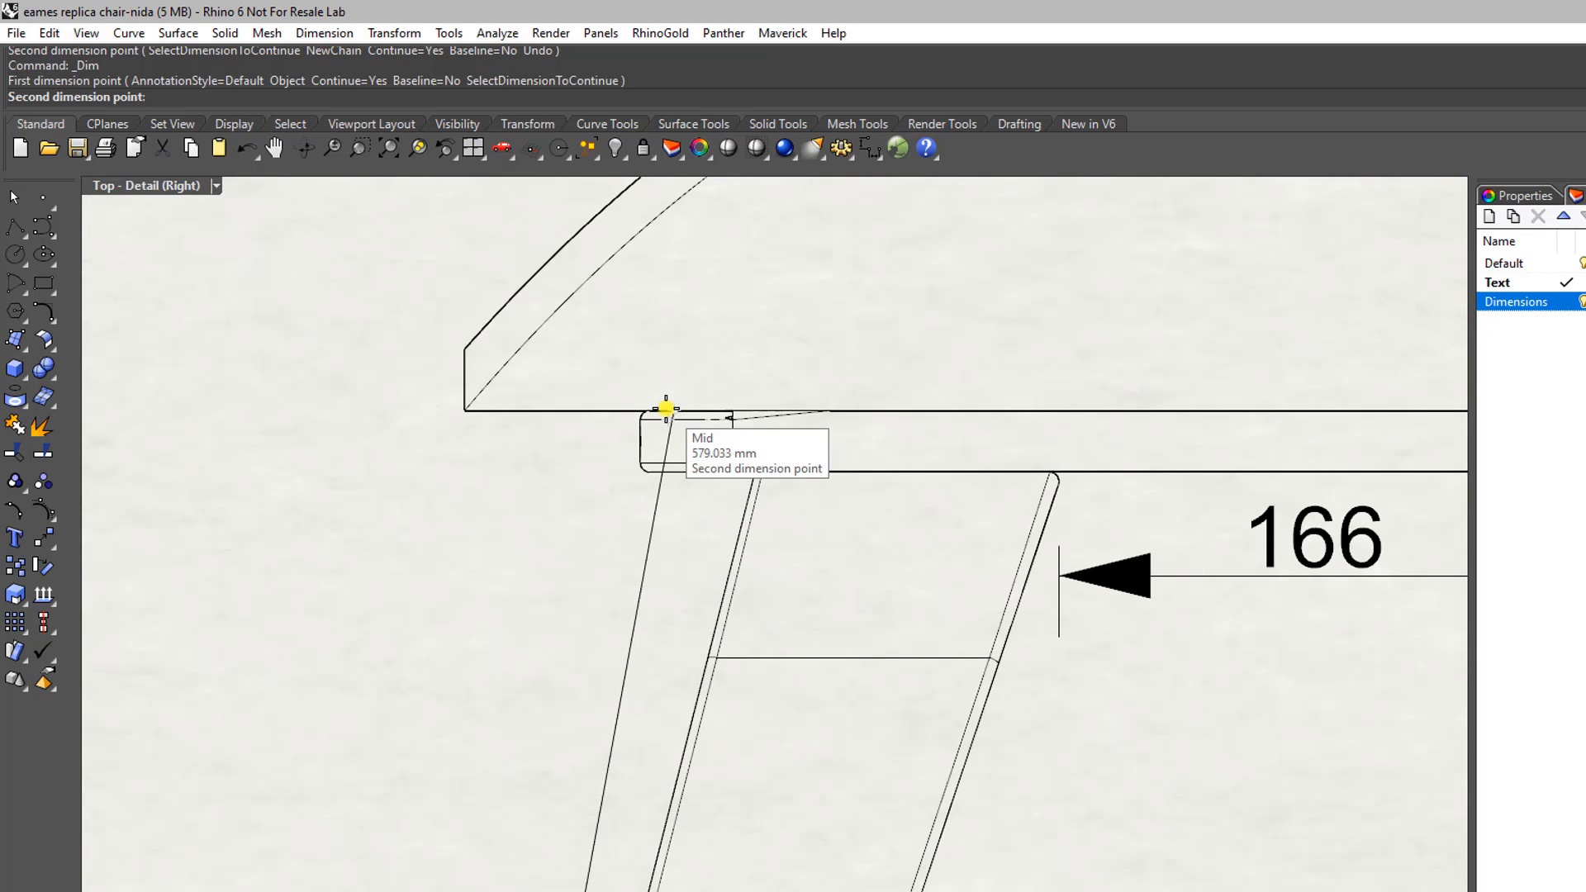
pyautogui.click(666, 408)
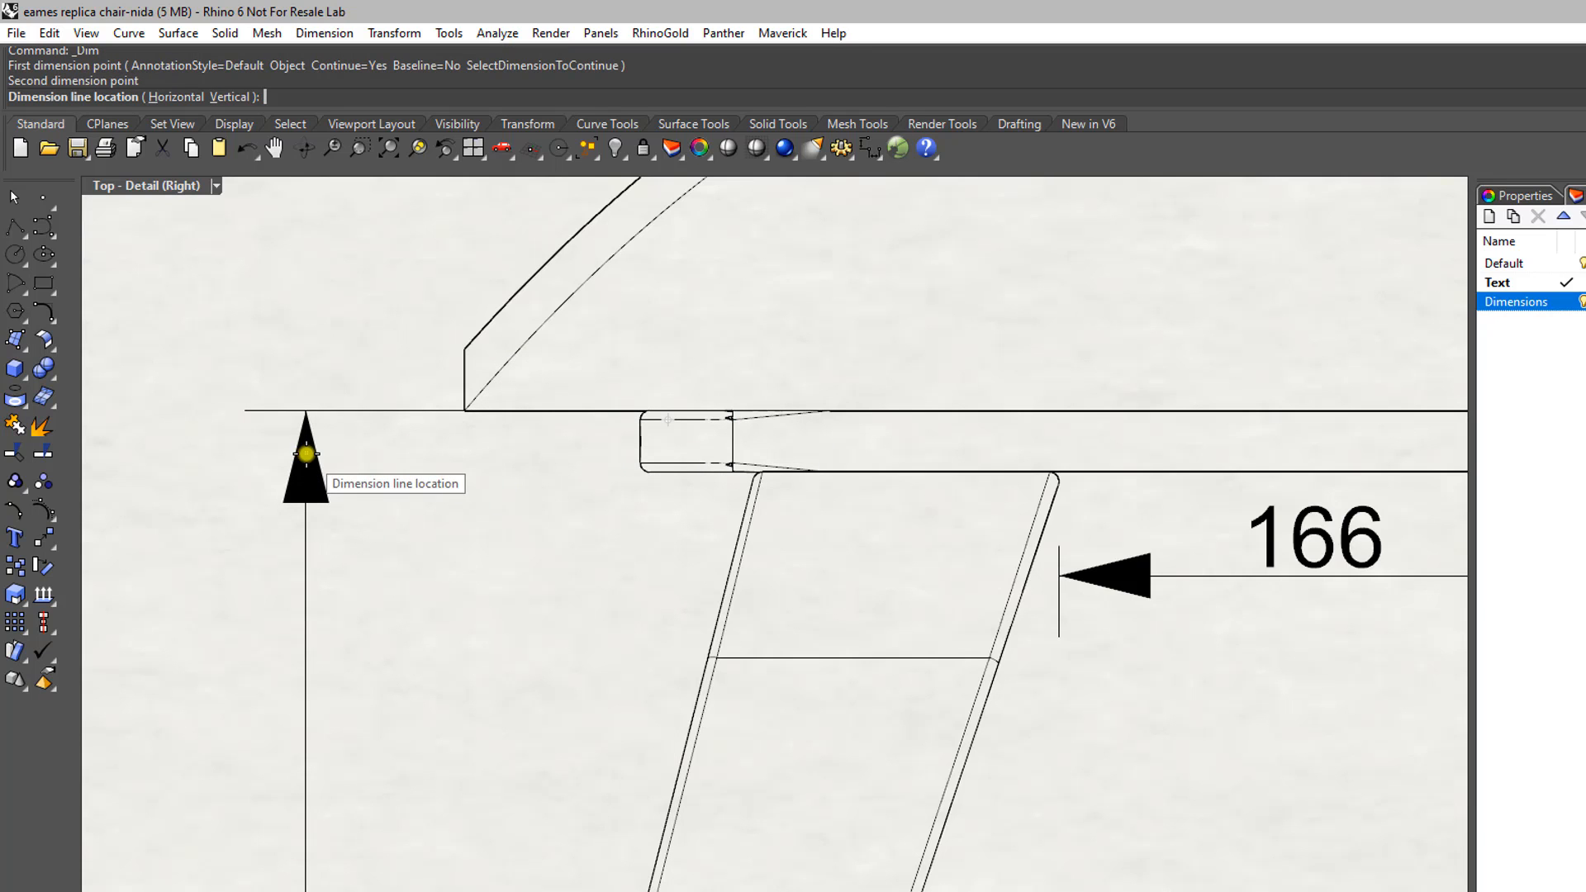
pyautogui.moveTo(294, 455); pyautogui.dragTo(495, 538, button='right')
pyautogui.scroll(-5, 433, 457)
pyautogui.scroll(-4, 463, 552)
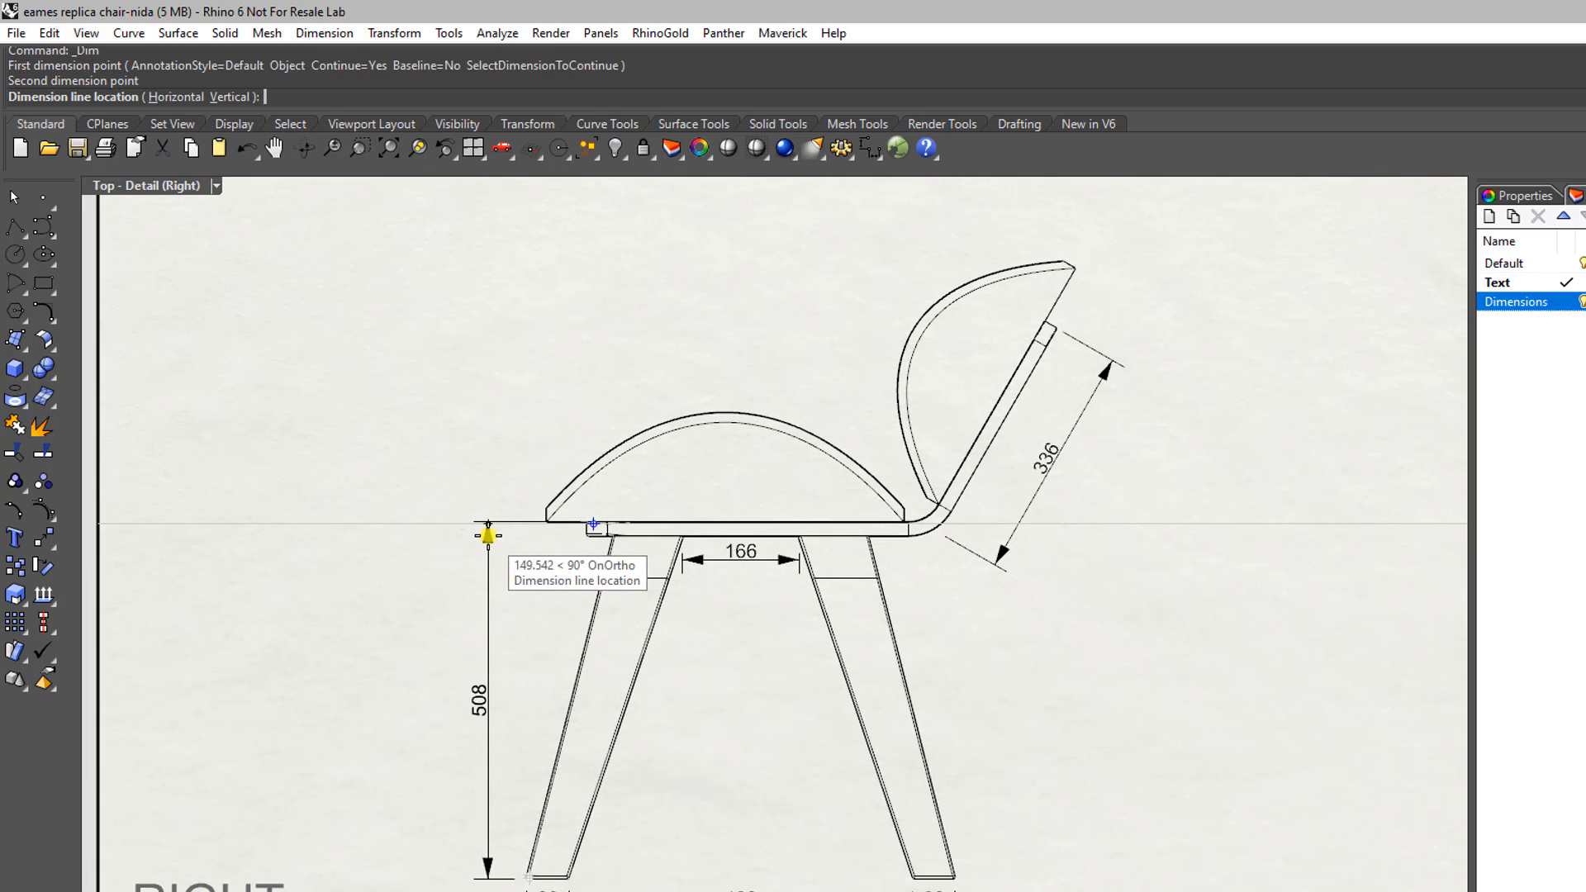
pyautogui.click(488, 535)
# Step: Continue the vertical dimension chain to the highest point of the seat's curved top and finish the chain
pyautogui.scroll(4, 610, 489)
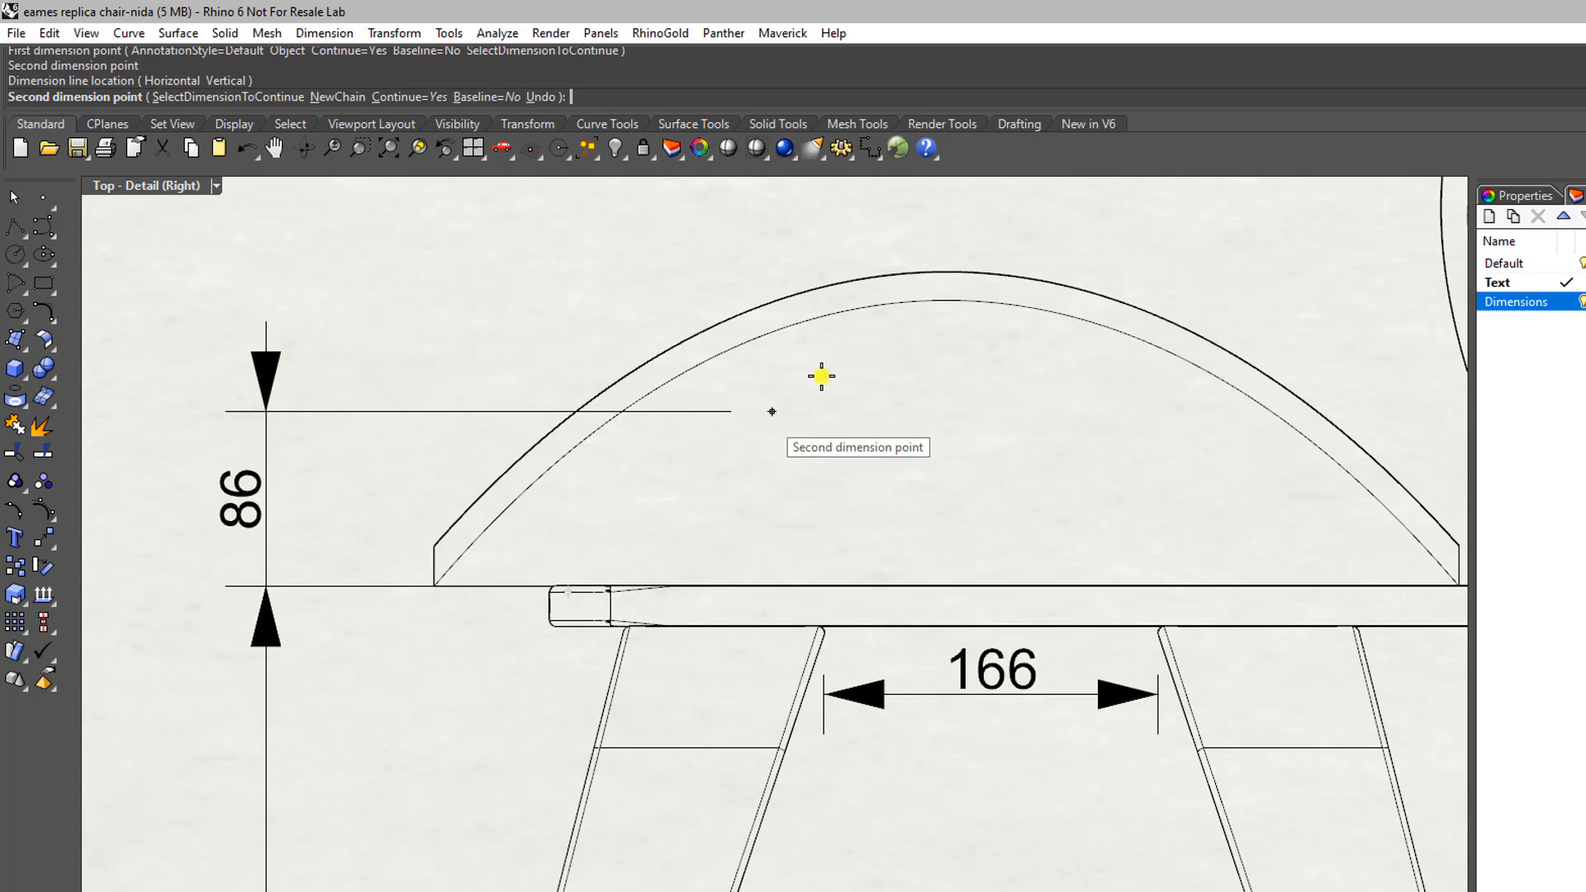
pyautogui.click(955, 272)
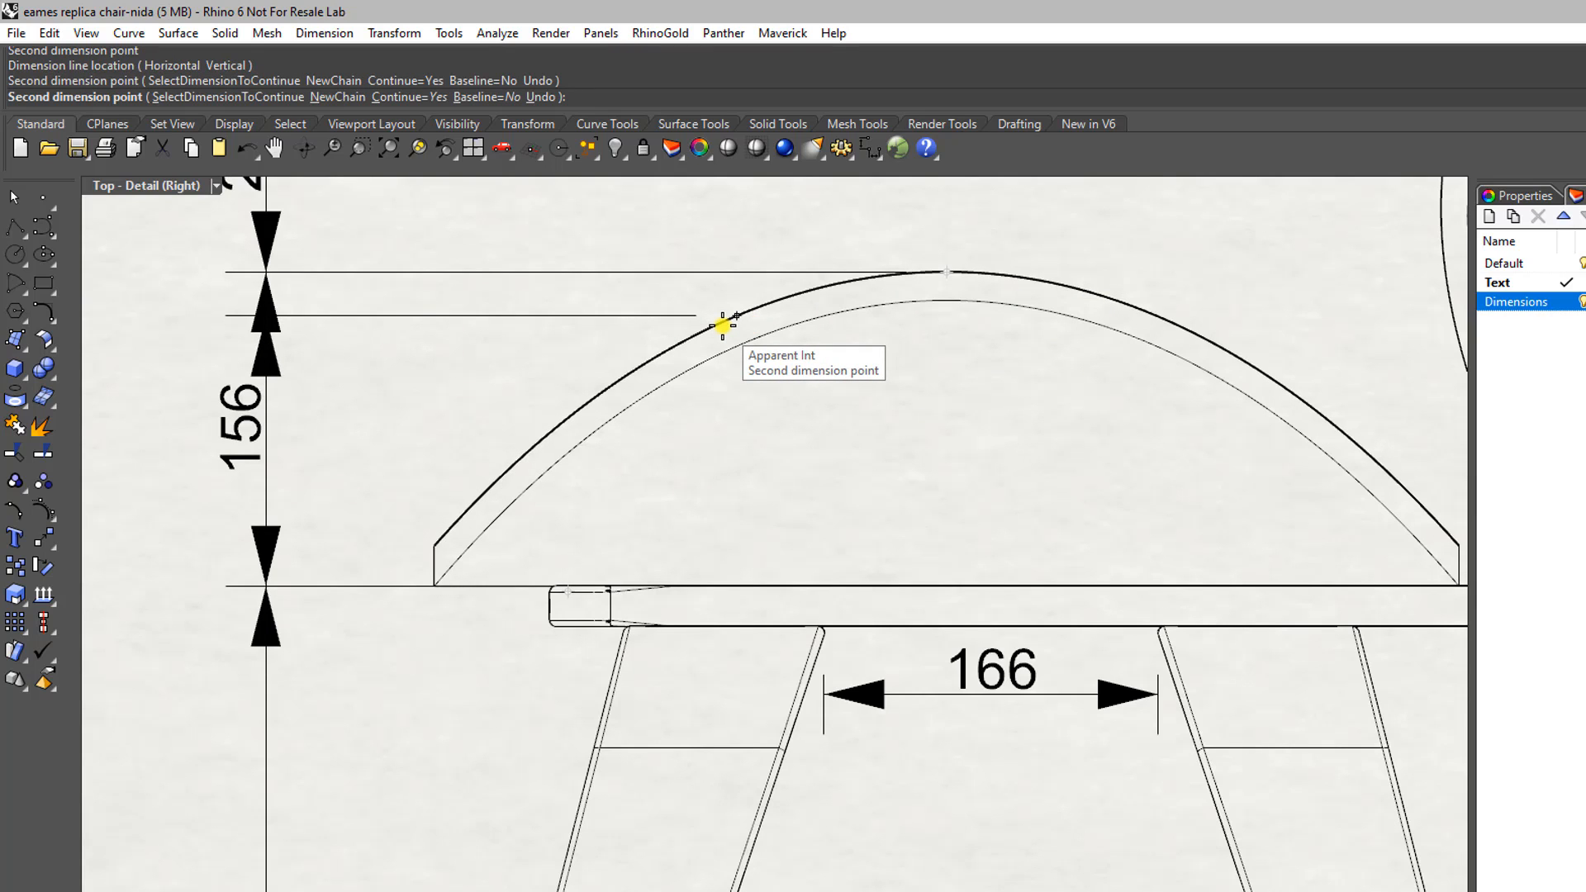
pyautogui.press('Return')
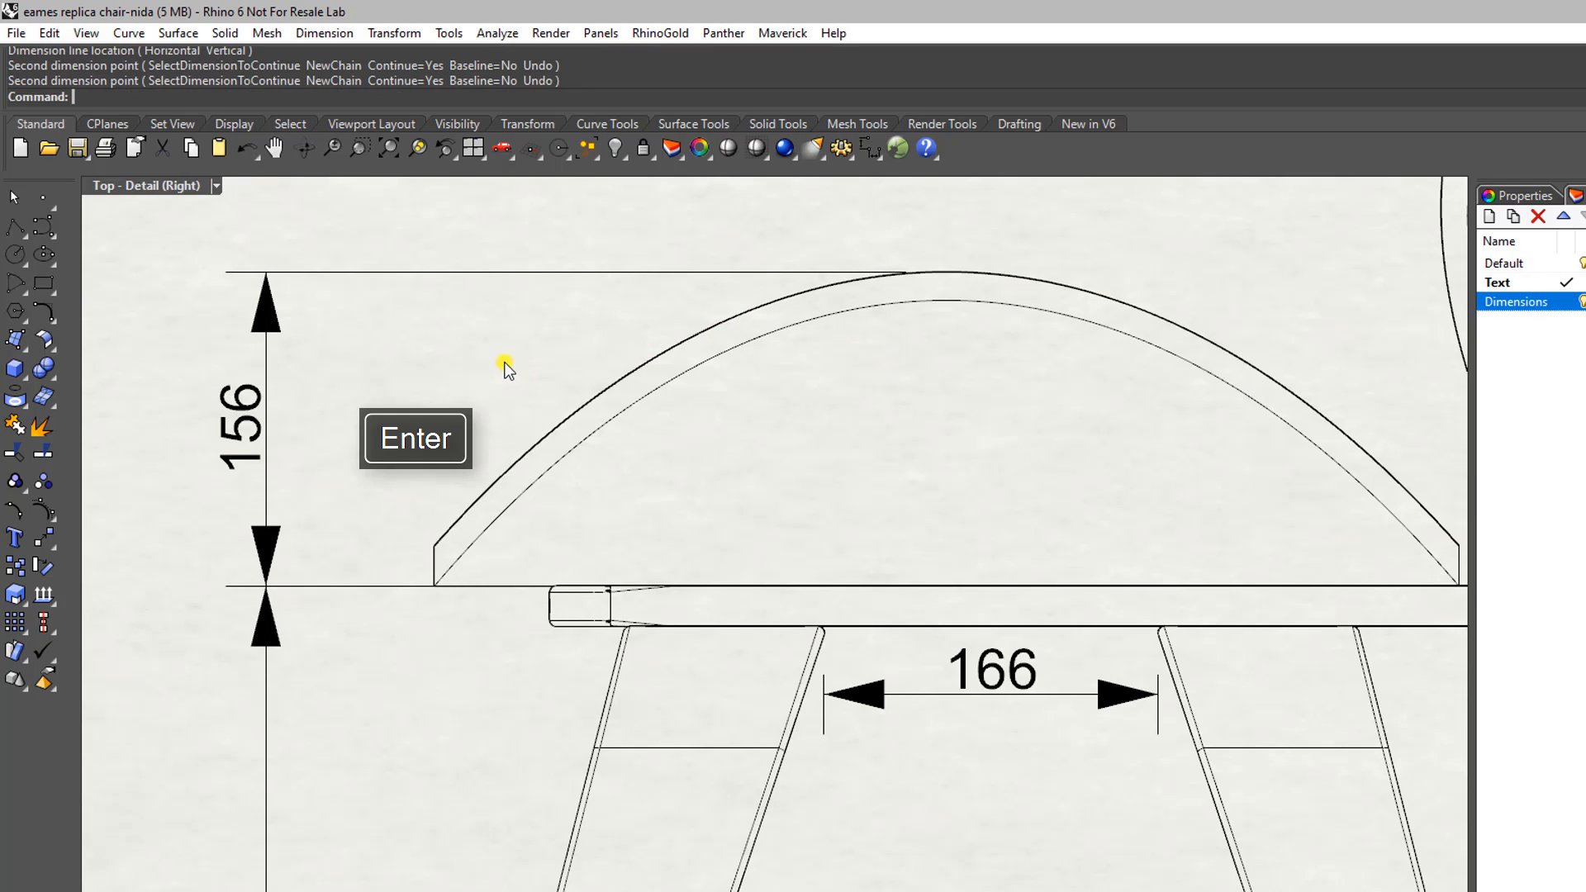
pyautogui.scroll(-3, 507, 369)
pyautogui.scroll(1, 375, 612)
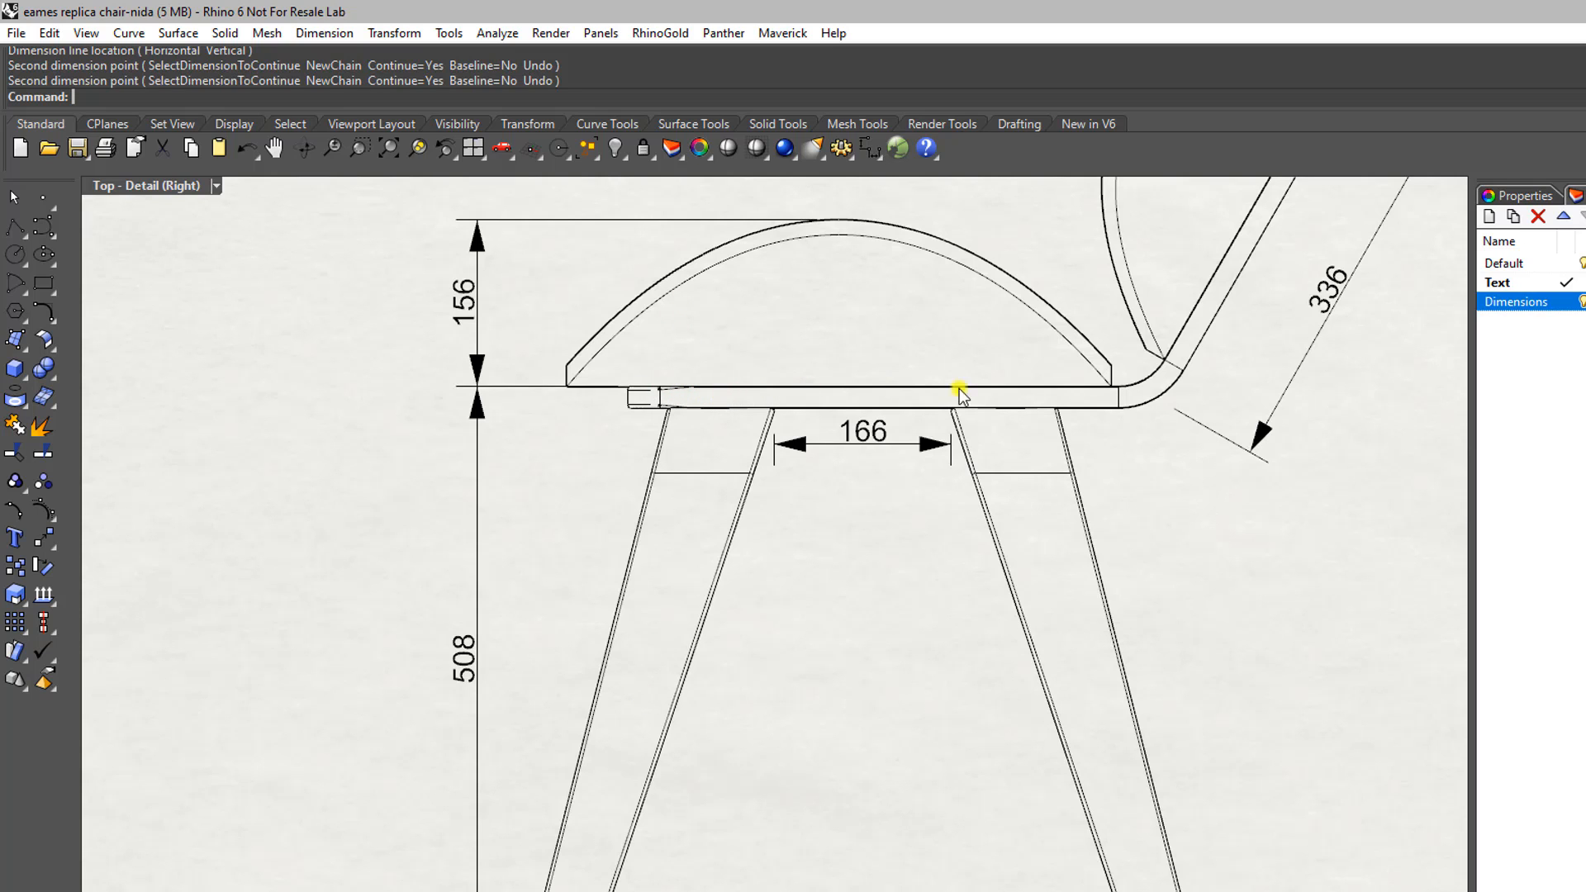
pyautogui.moveTo(709, 462); pyautogui.dragTo(619, 560, button='right')
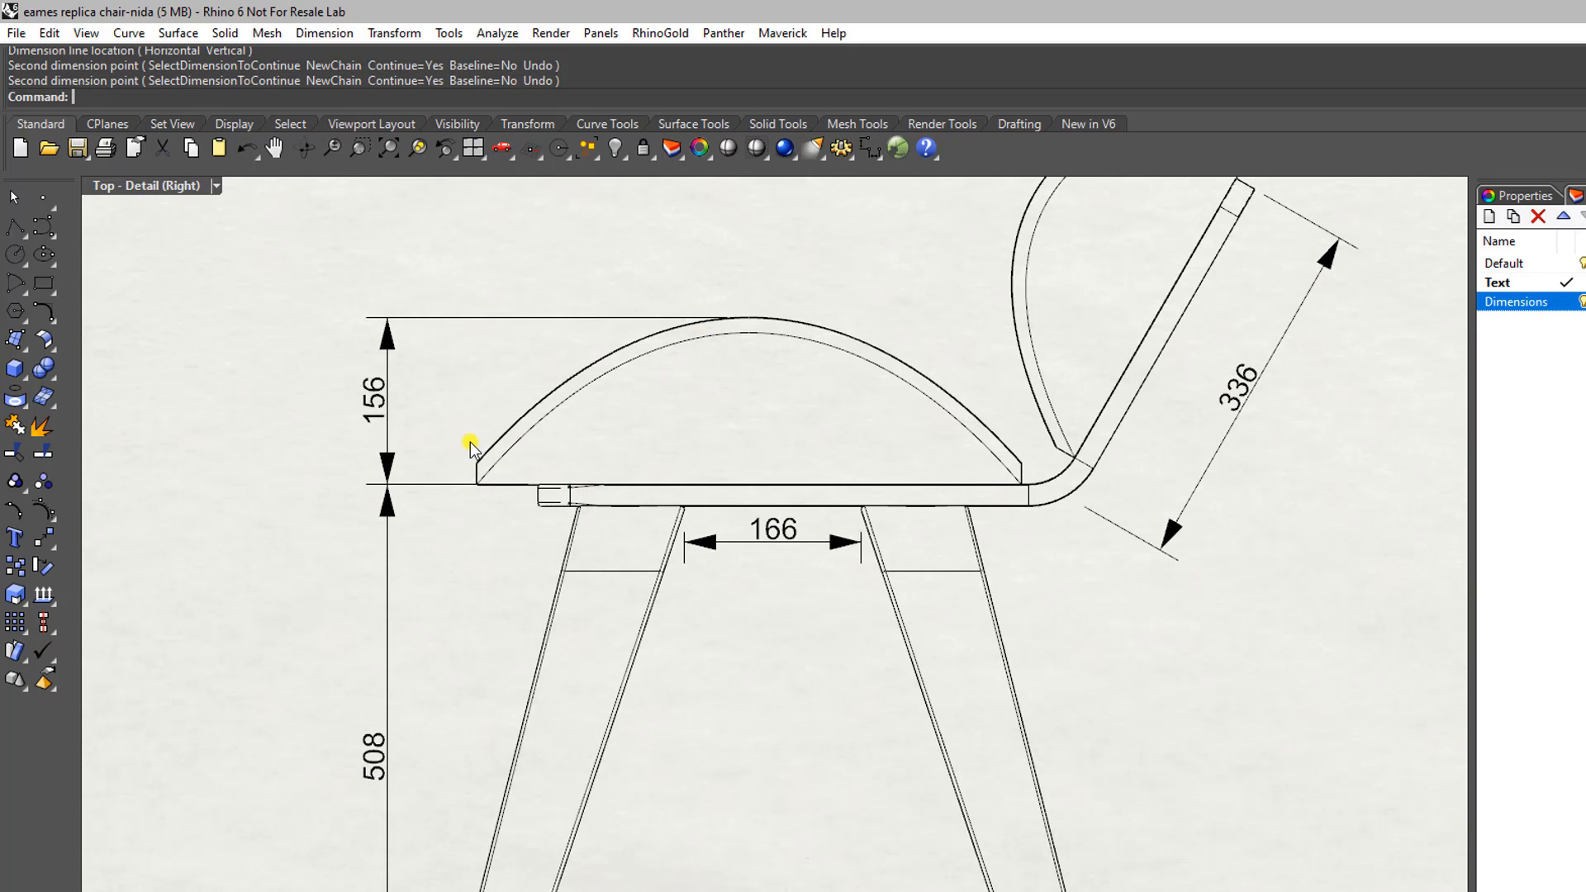
# Step: Add an aligned dimension across the thickness of the backrest support's upper end, with the dimension line beyond the backrest's top
pyautogui.scroll(-3, 470, 443)
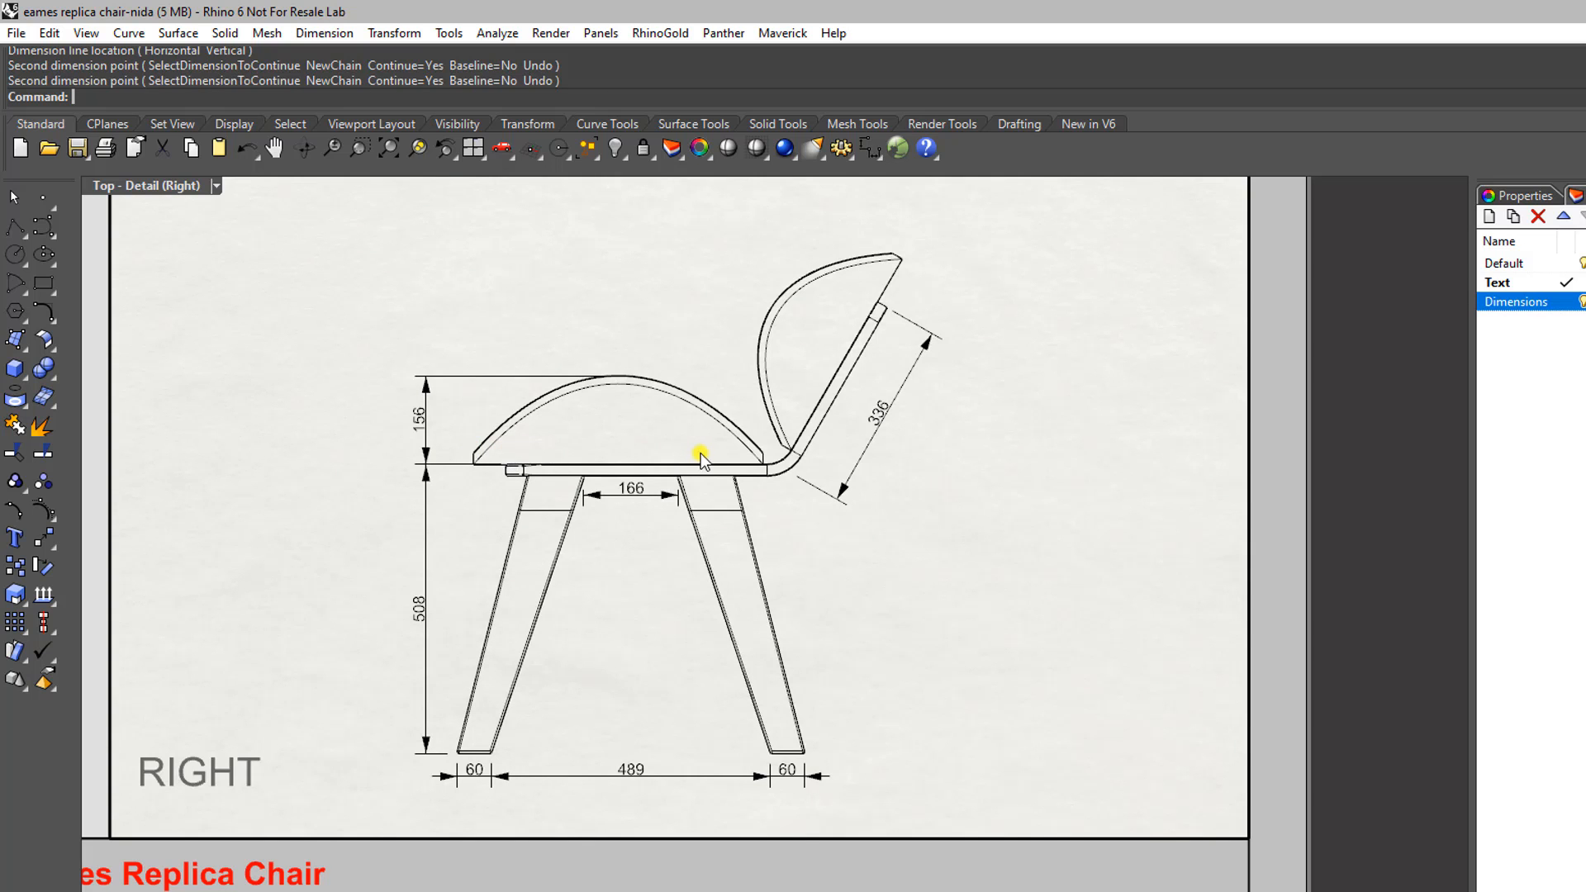
pyautogui.scroll(5, 901, 355)
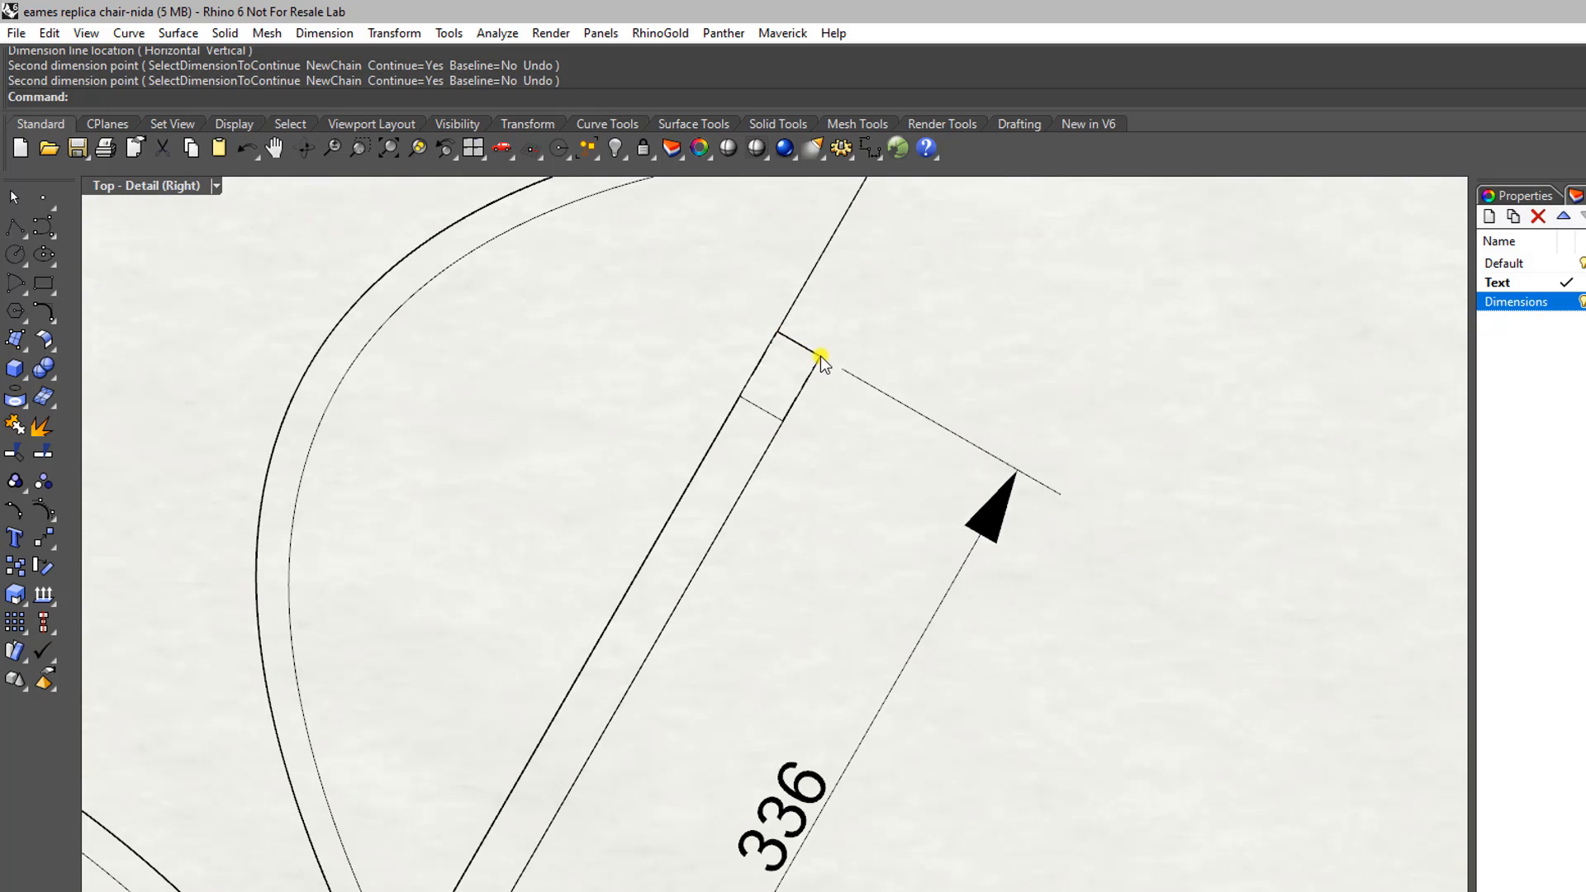
pyautogui.click(322, 33)
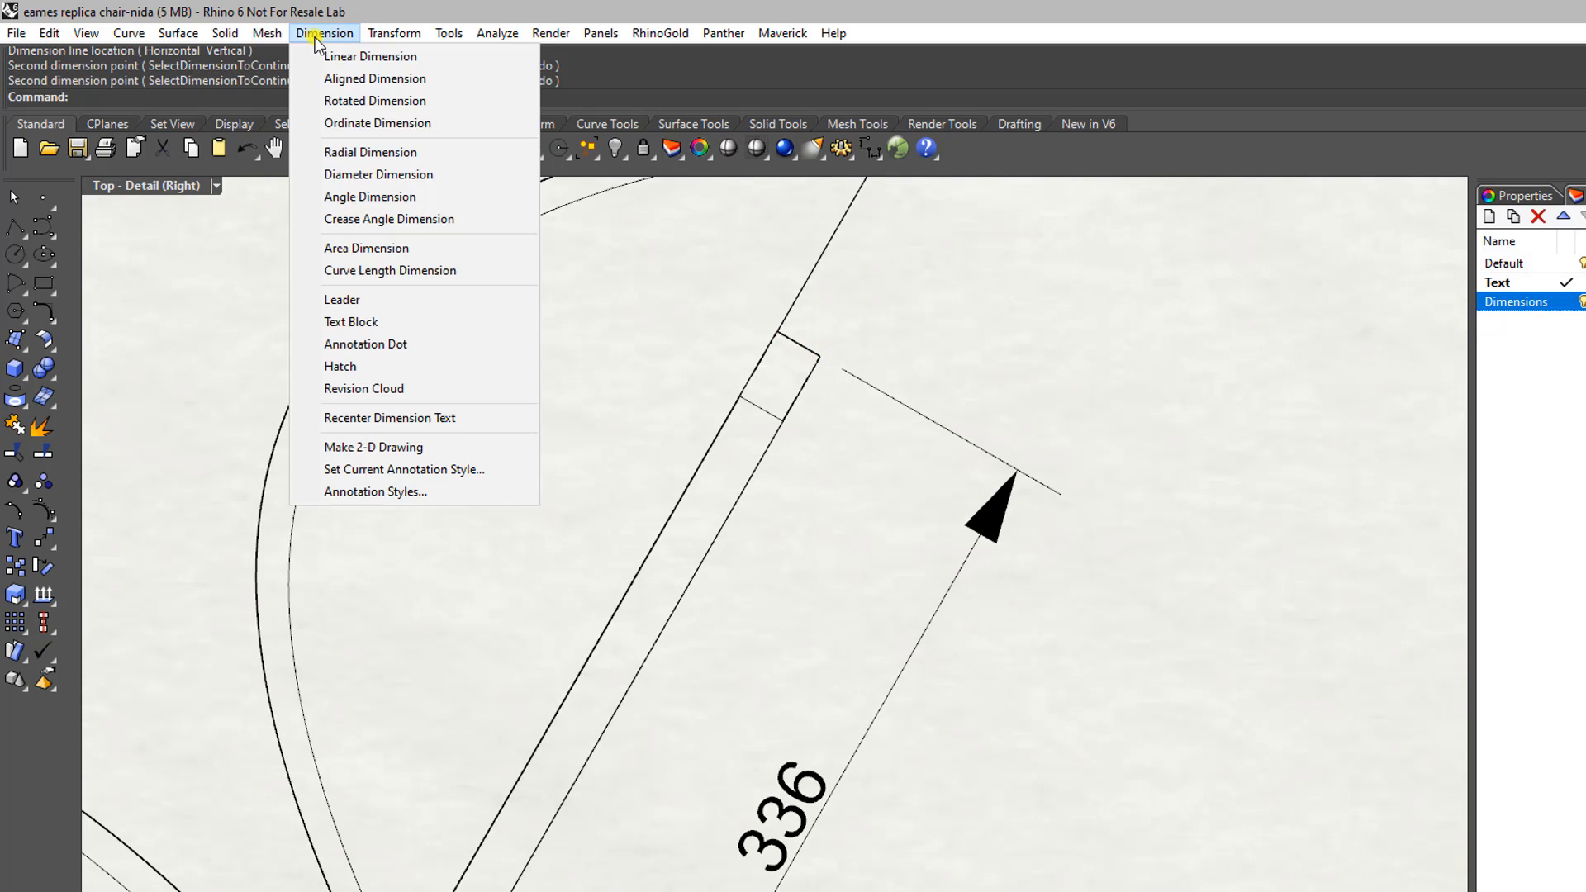
pyautogui.click(453, 80)
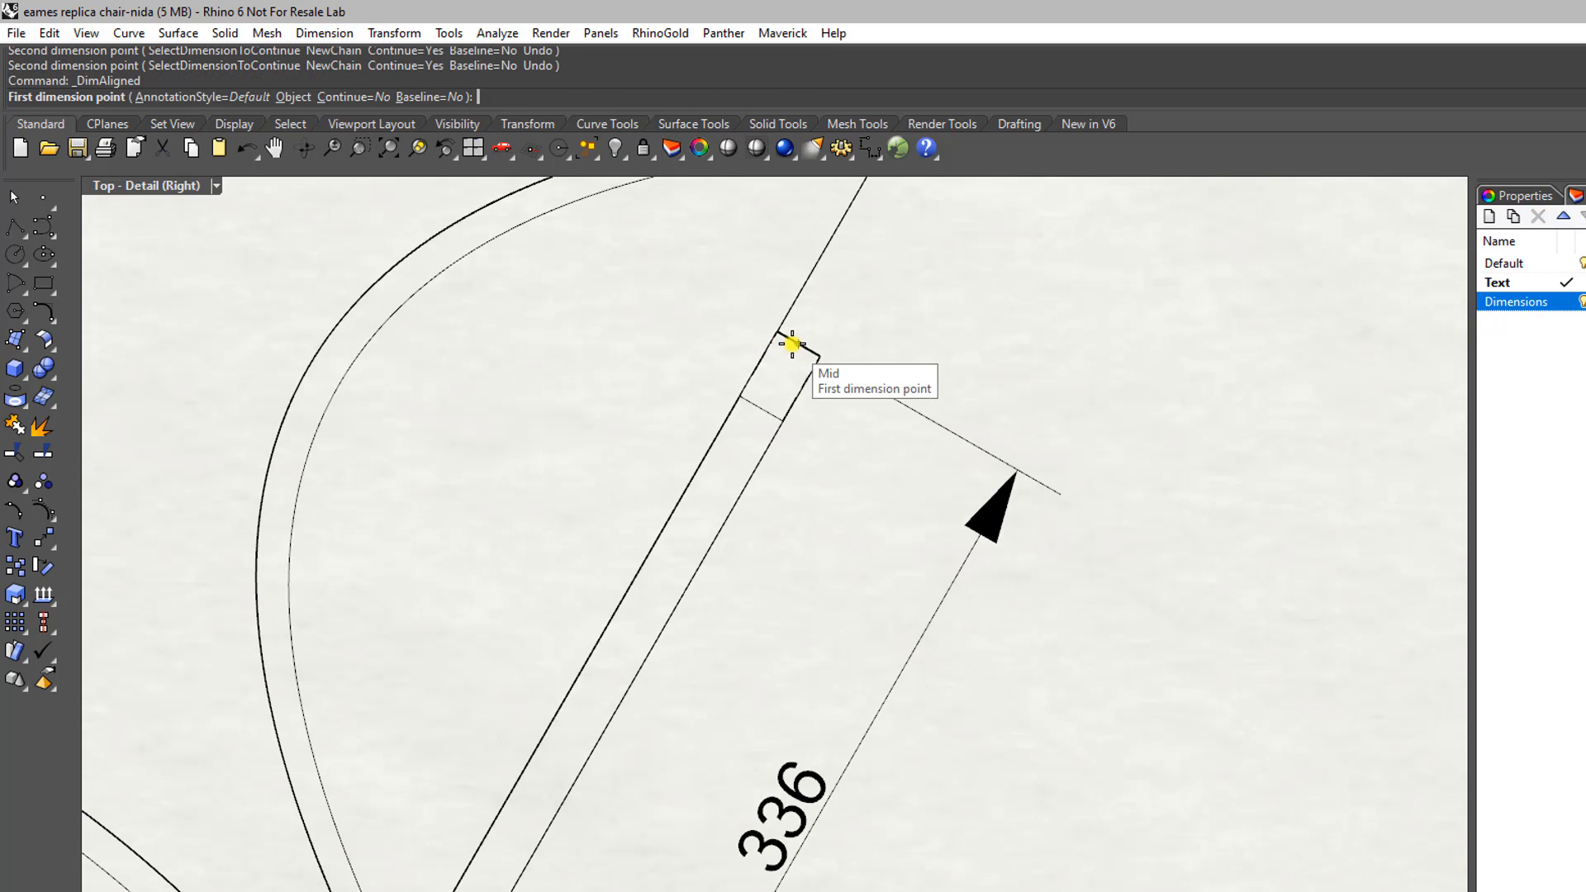
pyautogui.scroll(3, 786, 354)
pyautogui.click(760, 321)
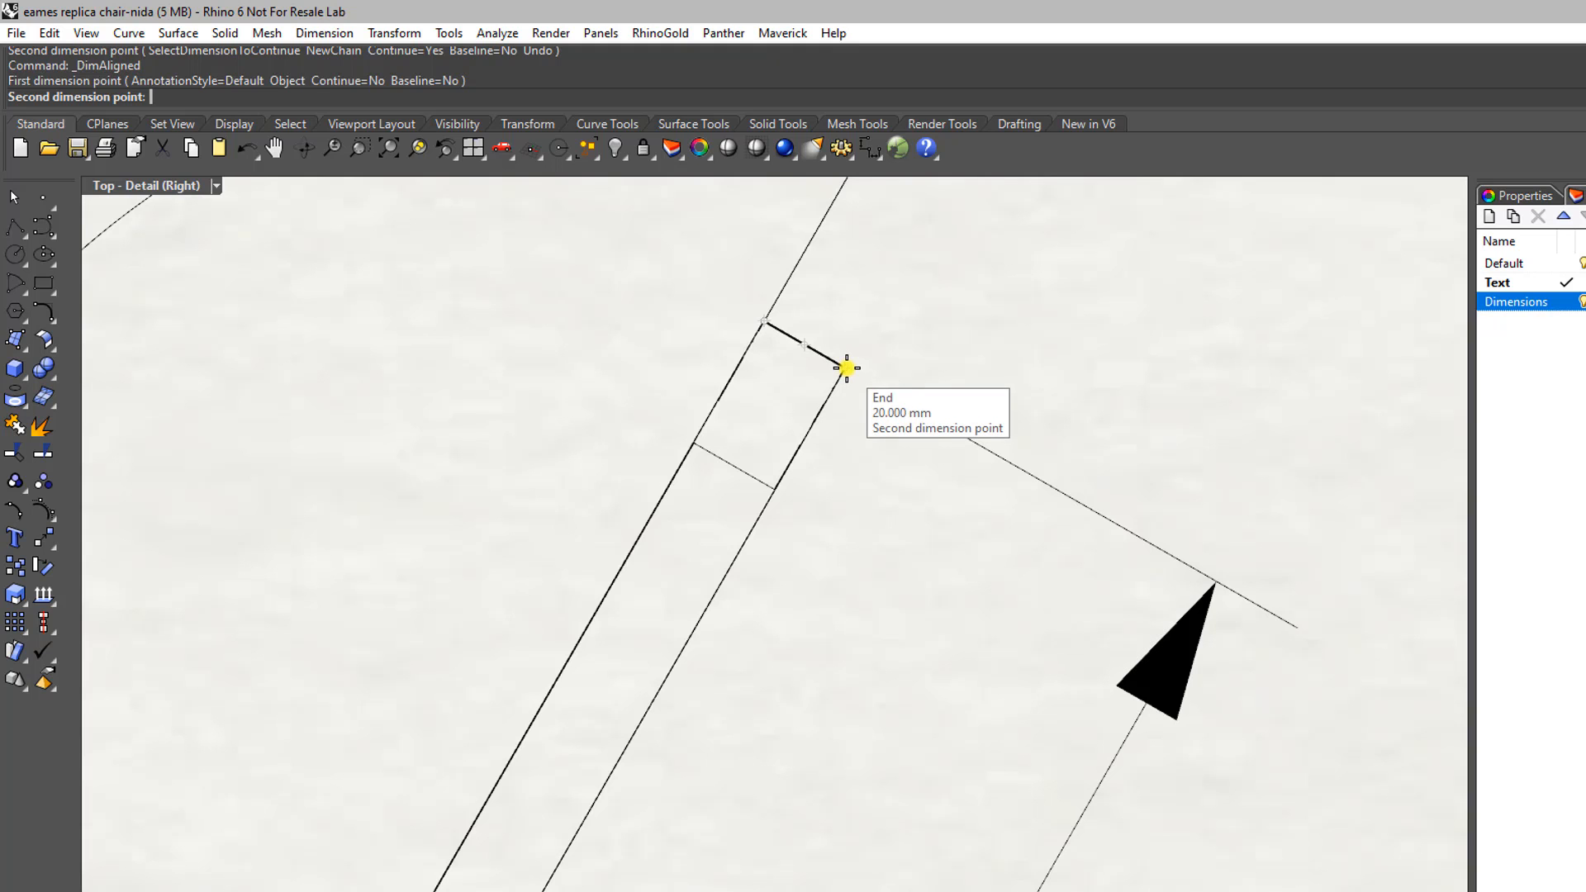
pyautogui.click(846, 367)
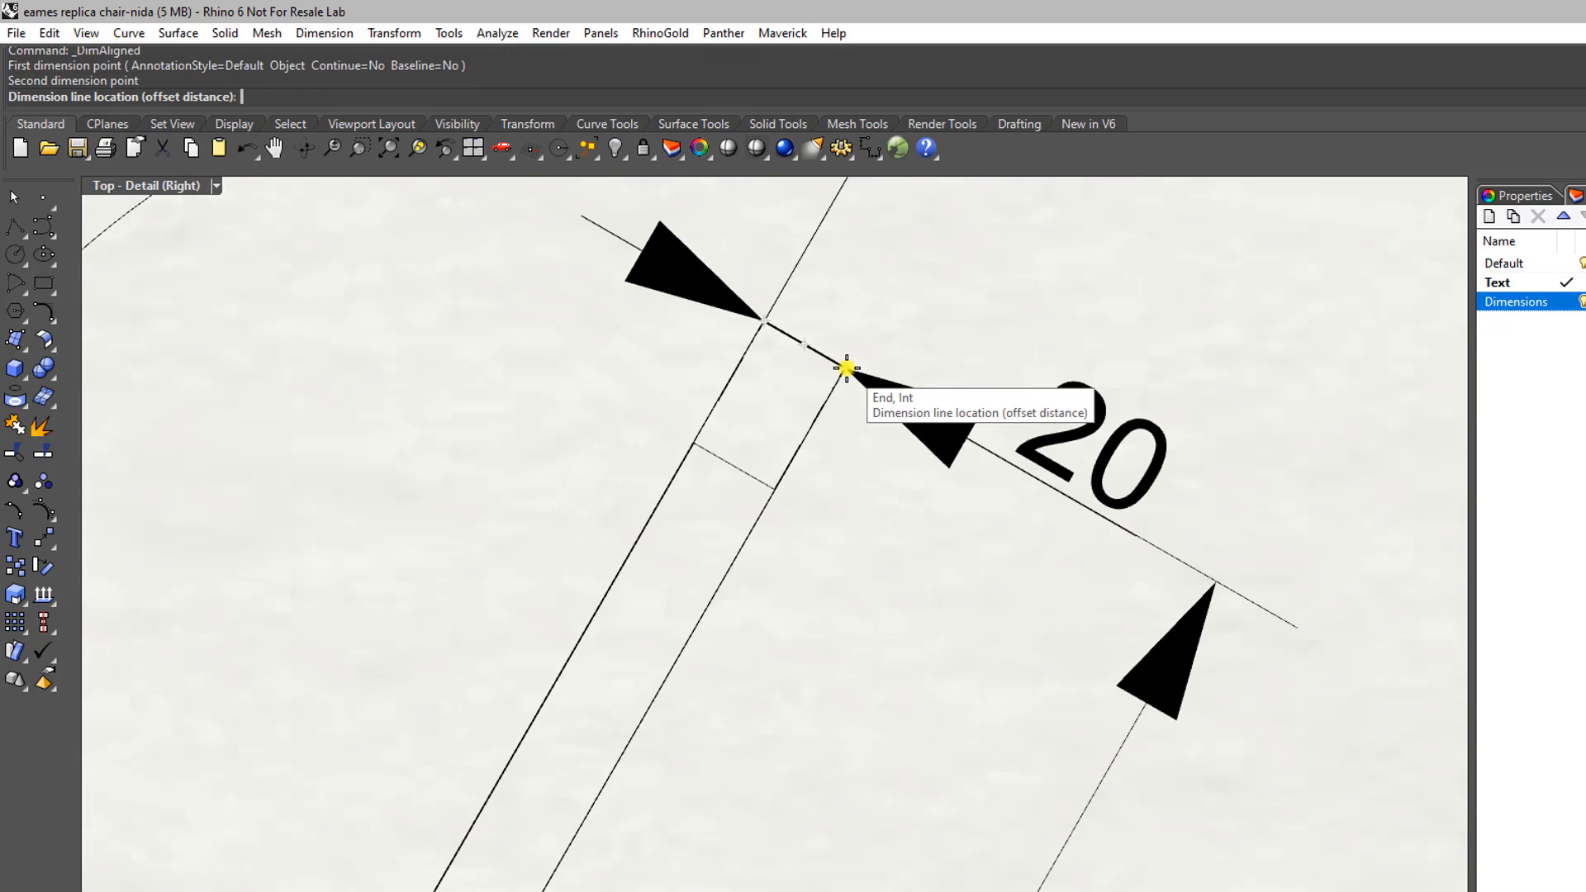
pyautogui.scroll(-5, 839, 364)
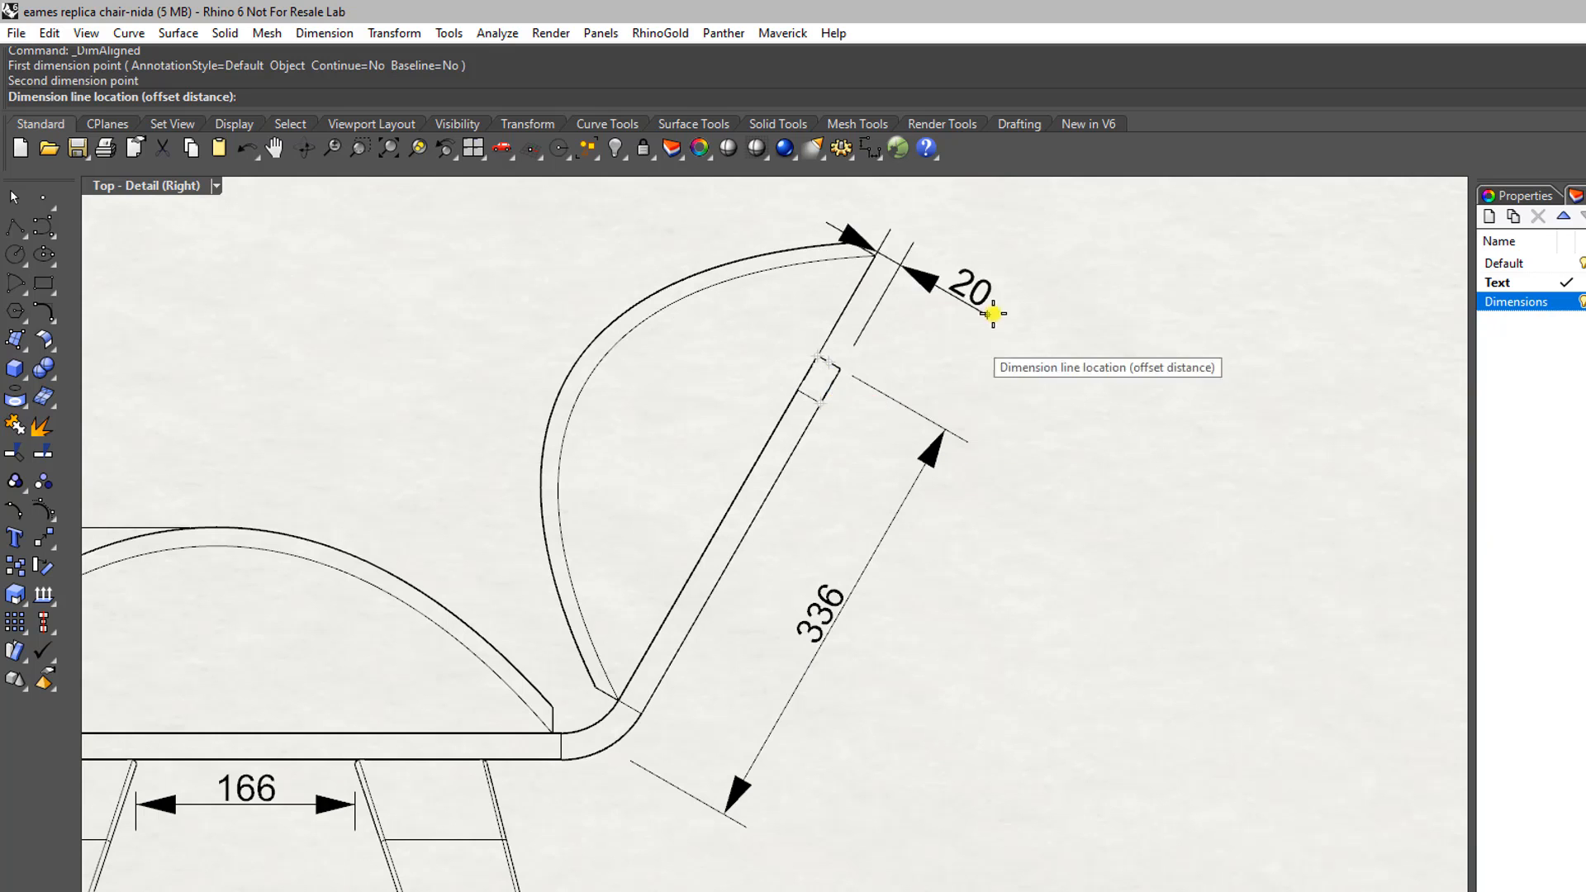
pyautogui.moveTo(1030, 297); pyautogui.dragTo(988, 436, button='right')
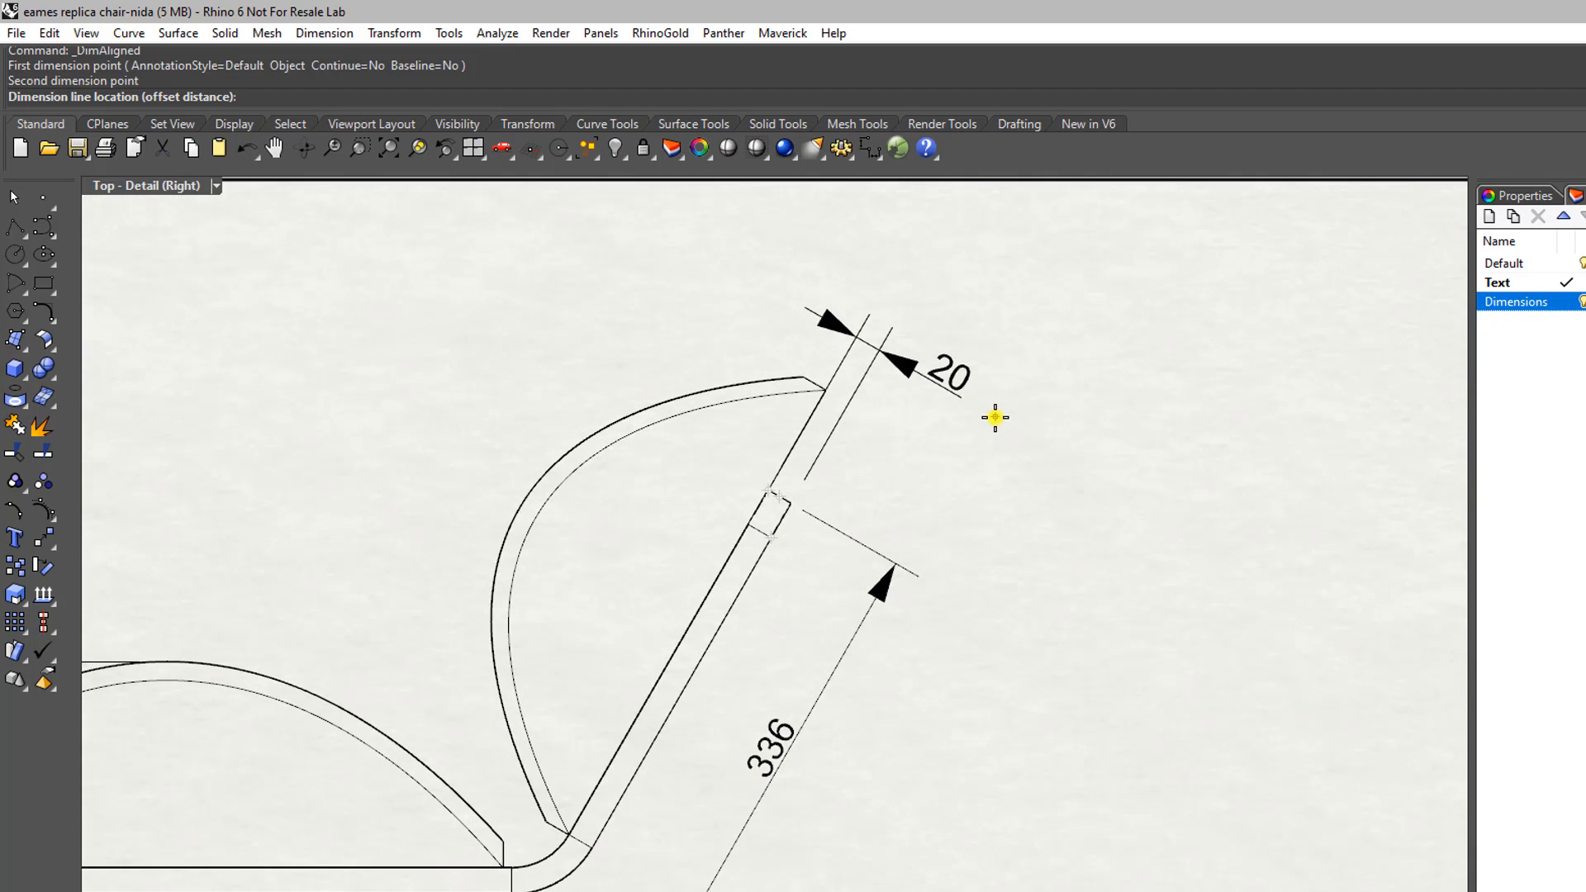
pyautogui.click(995, 417)
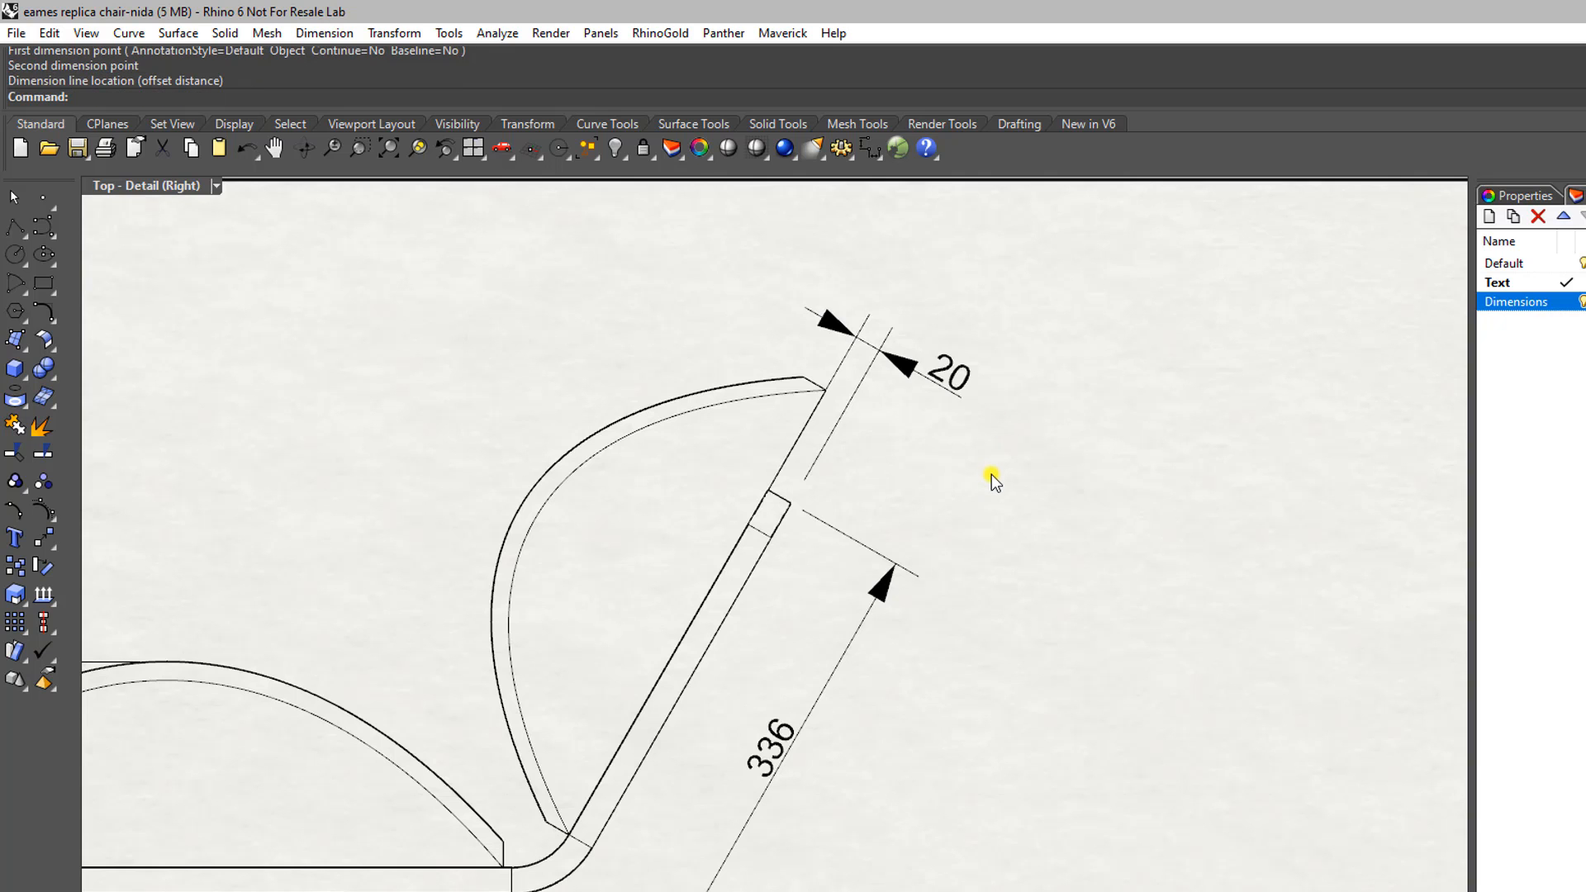
# Step: Deactivate the Right detail and return to the layout sheet
pyautogui.scroll(-4, 991, 480)
pyautogui.scroll(-3, 799, 578)
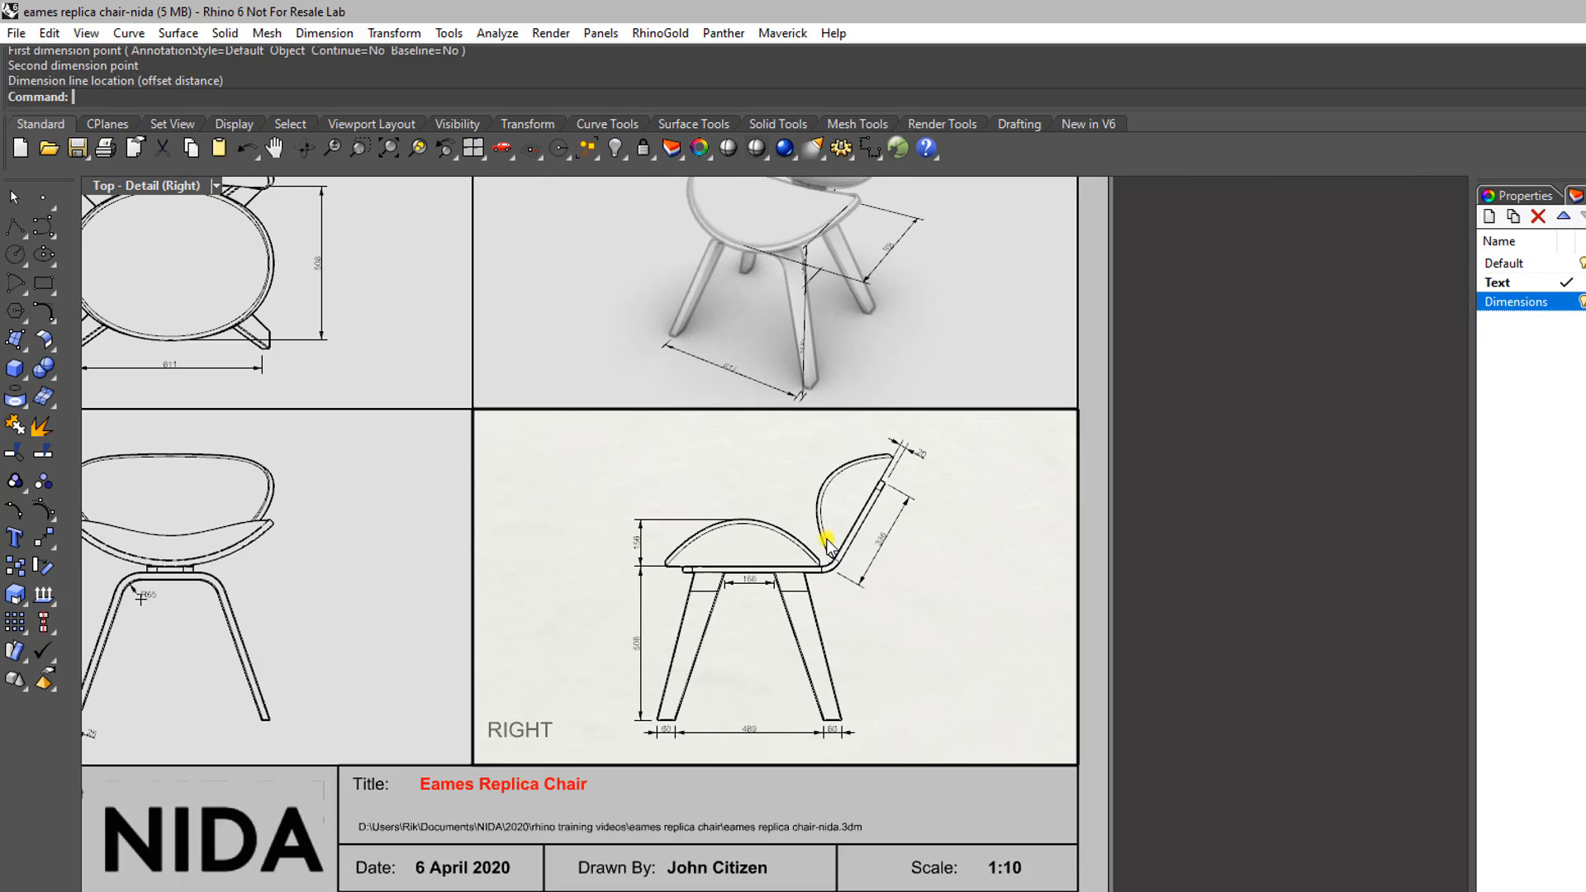
pyautogui.scroll(1, 741, 620)
pyautogui.doubleClick(670, 614)
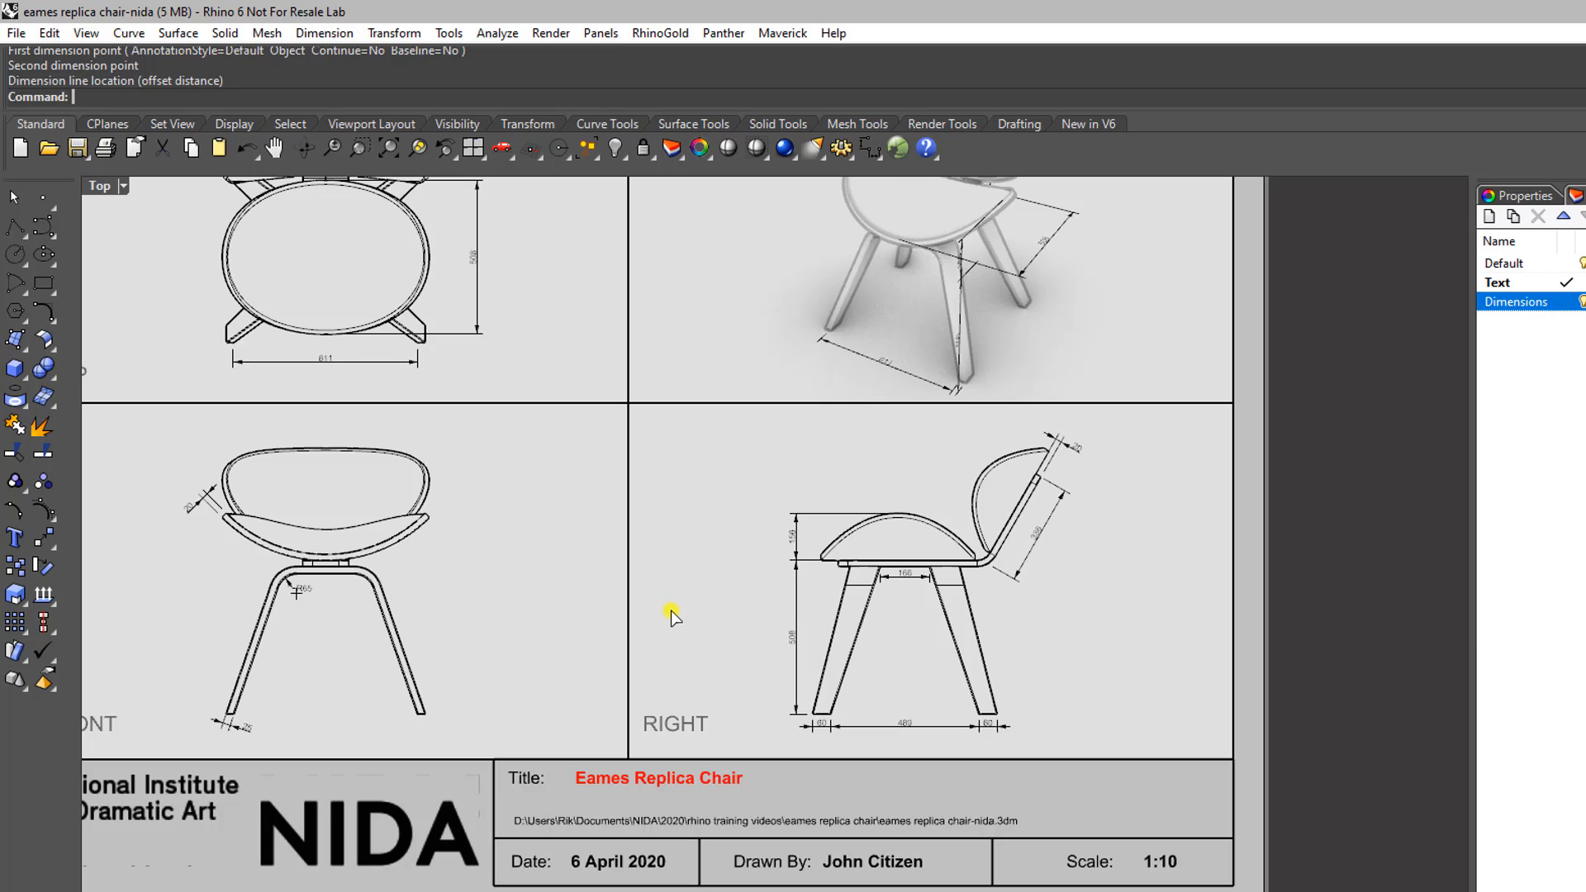
pyautogui.moveTo(675, 569); pyautogui.dragTo(665, 699, button='right')
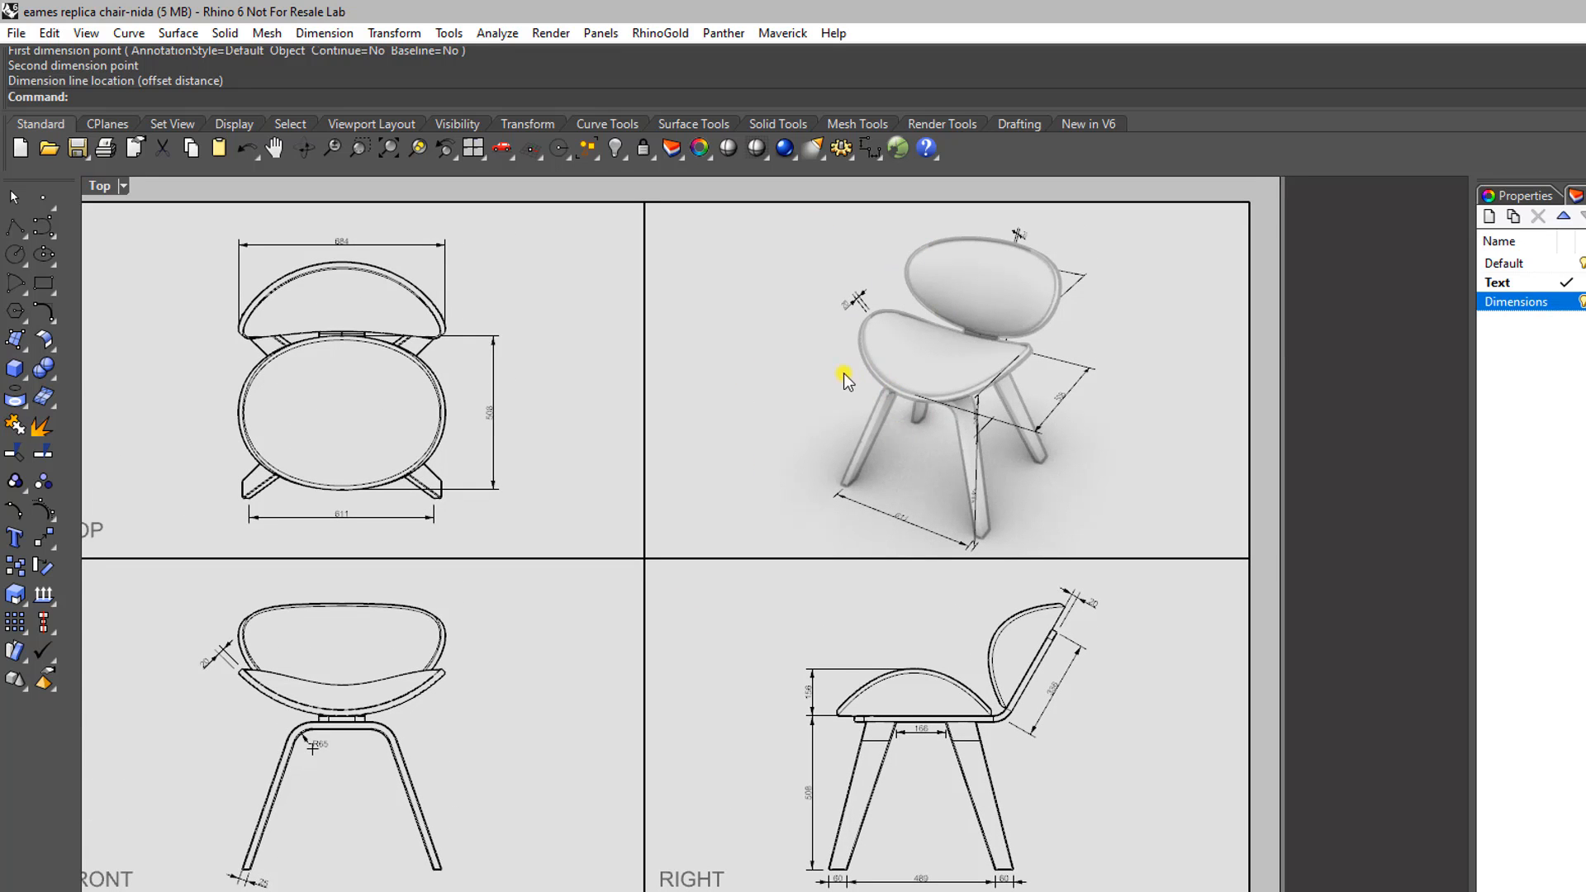
pyautogui.moveTo(765, 480); pyautogui.dragTo(963, 454, button='right')
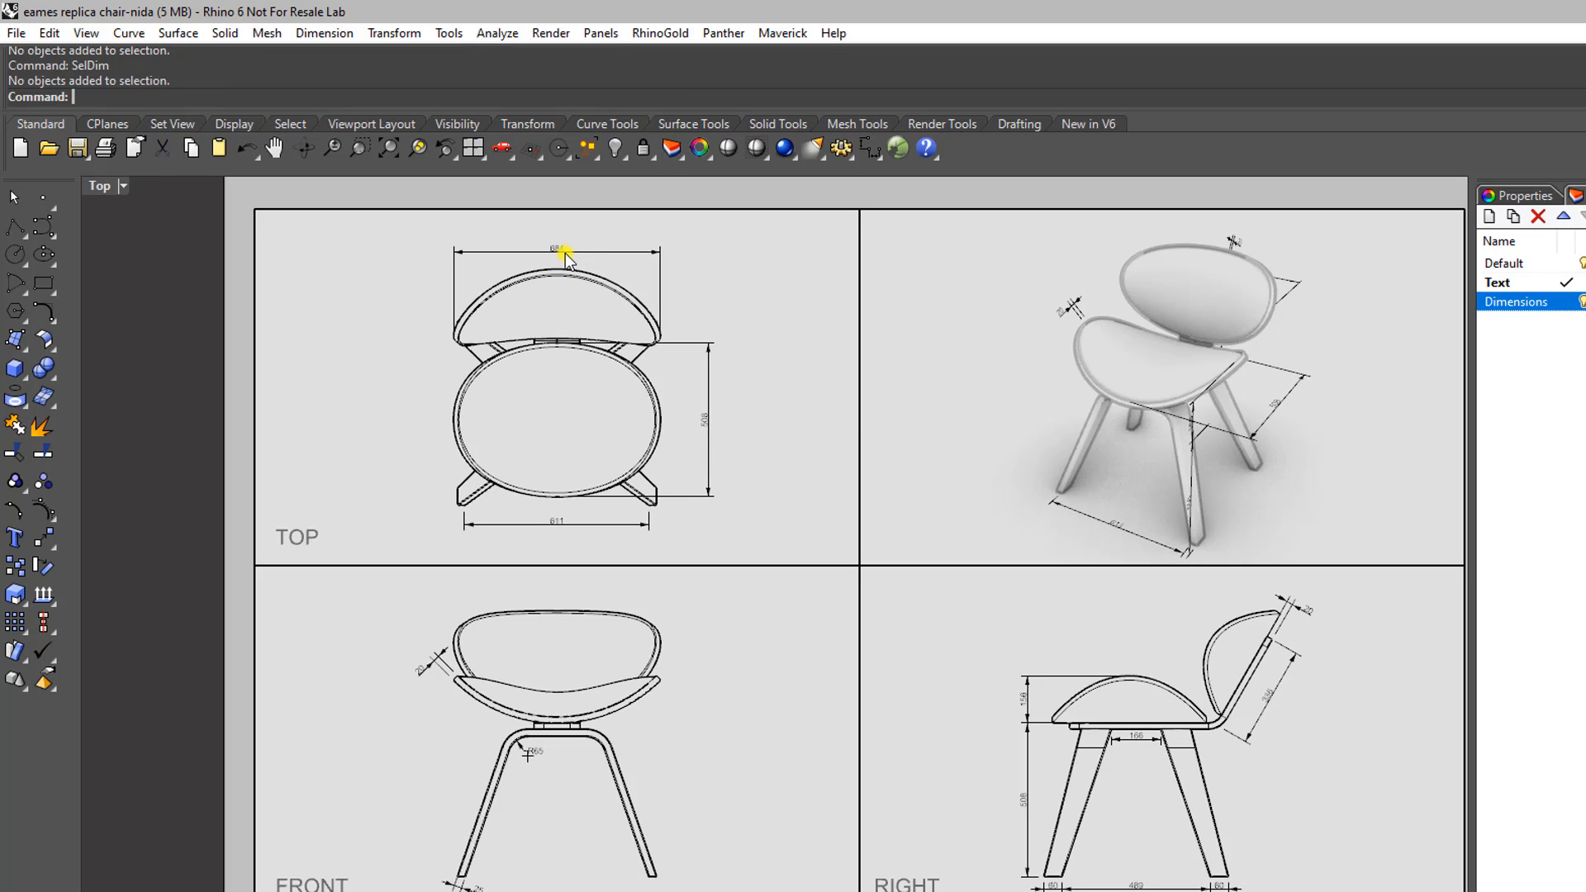
# Step: Activate the Top detail and move its three linear dimensions to the Dimensions layer
pyautogui.doubleClick(394, 276)
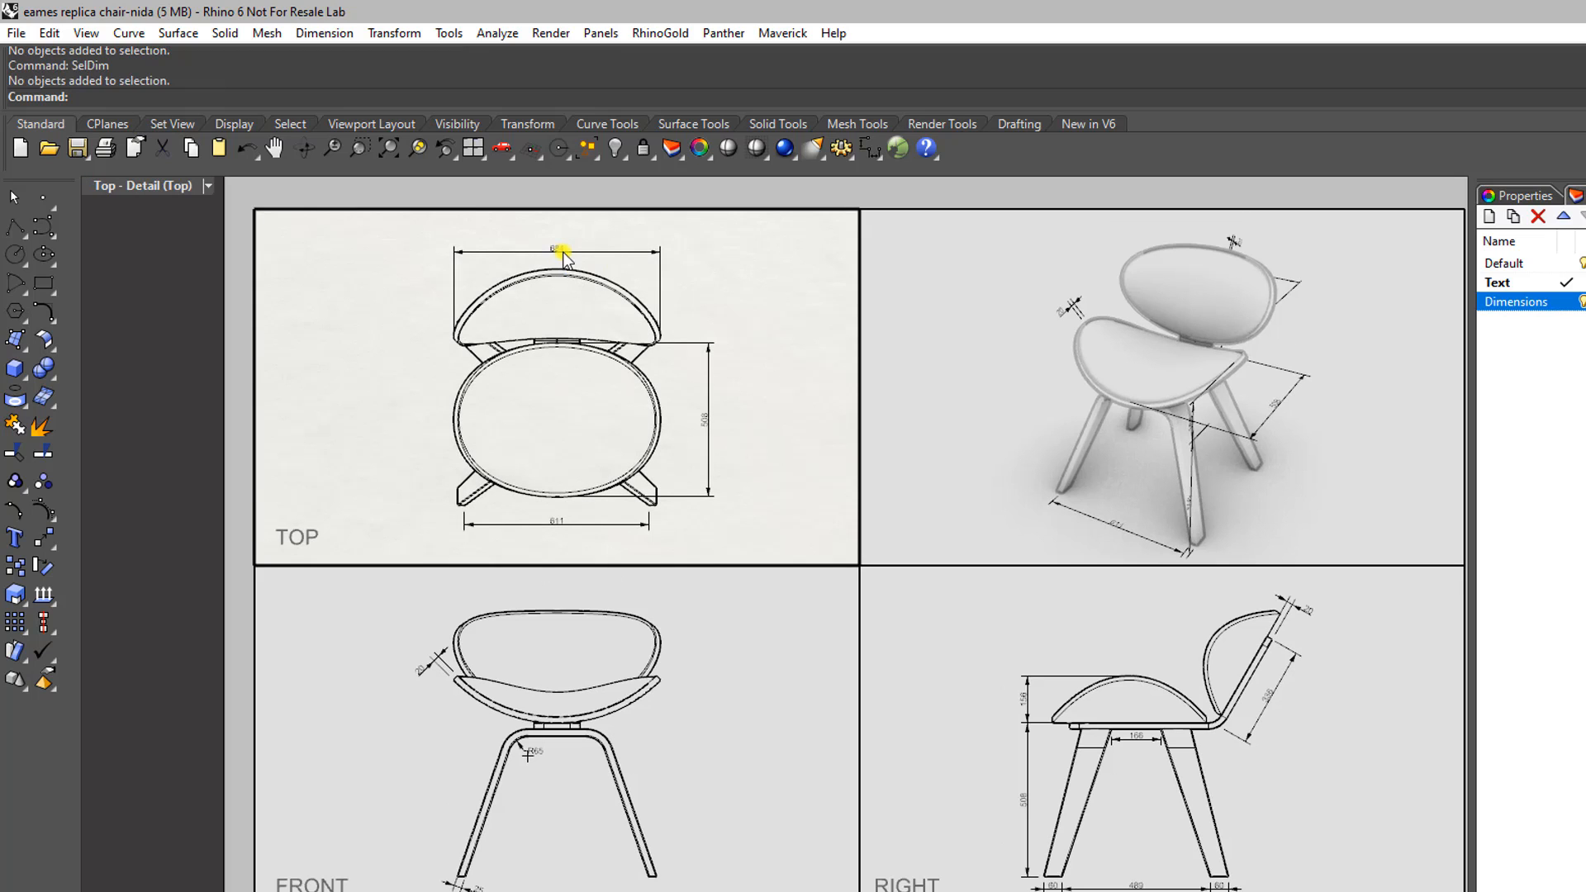
pyautogui.click(563, 250)
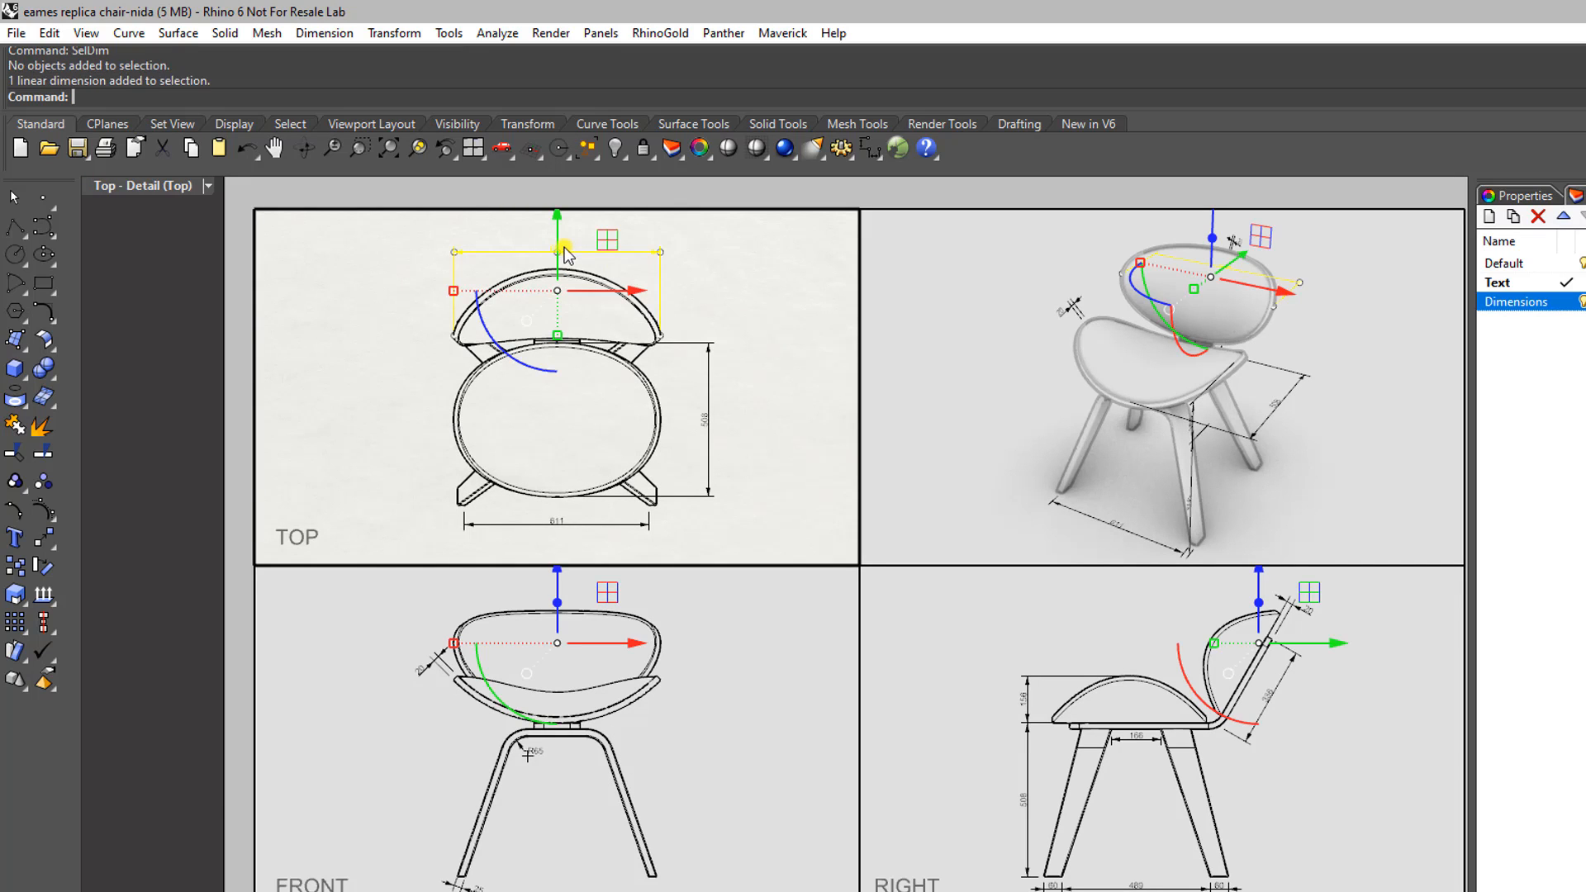
pyautogui.keyDown('shift'); pyautogui.click(709, 401); pyautogui.keyUp('shift')
pyautogui.keyDown('shift'); pyautogui.click(580, 522); pyautogui.keyUp('shift')
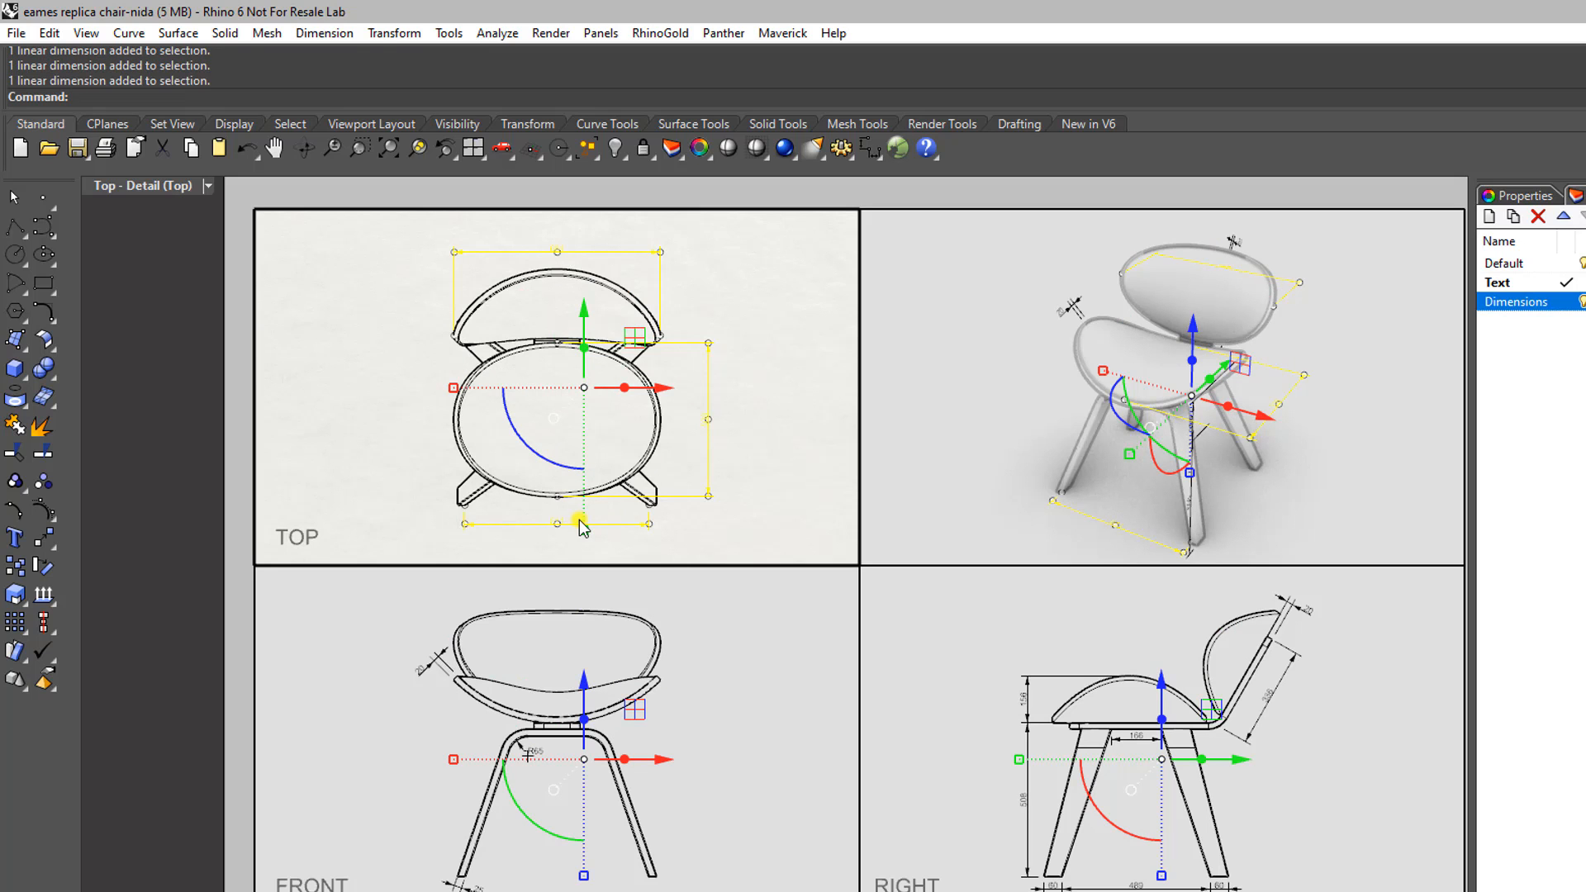
pyautogui.click(1532, 303)
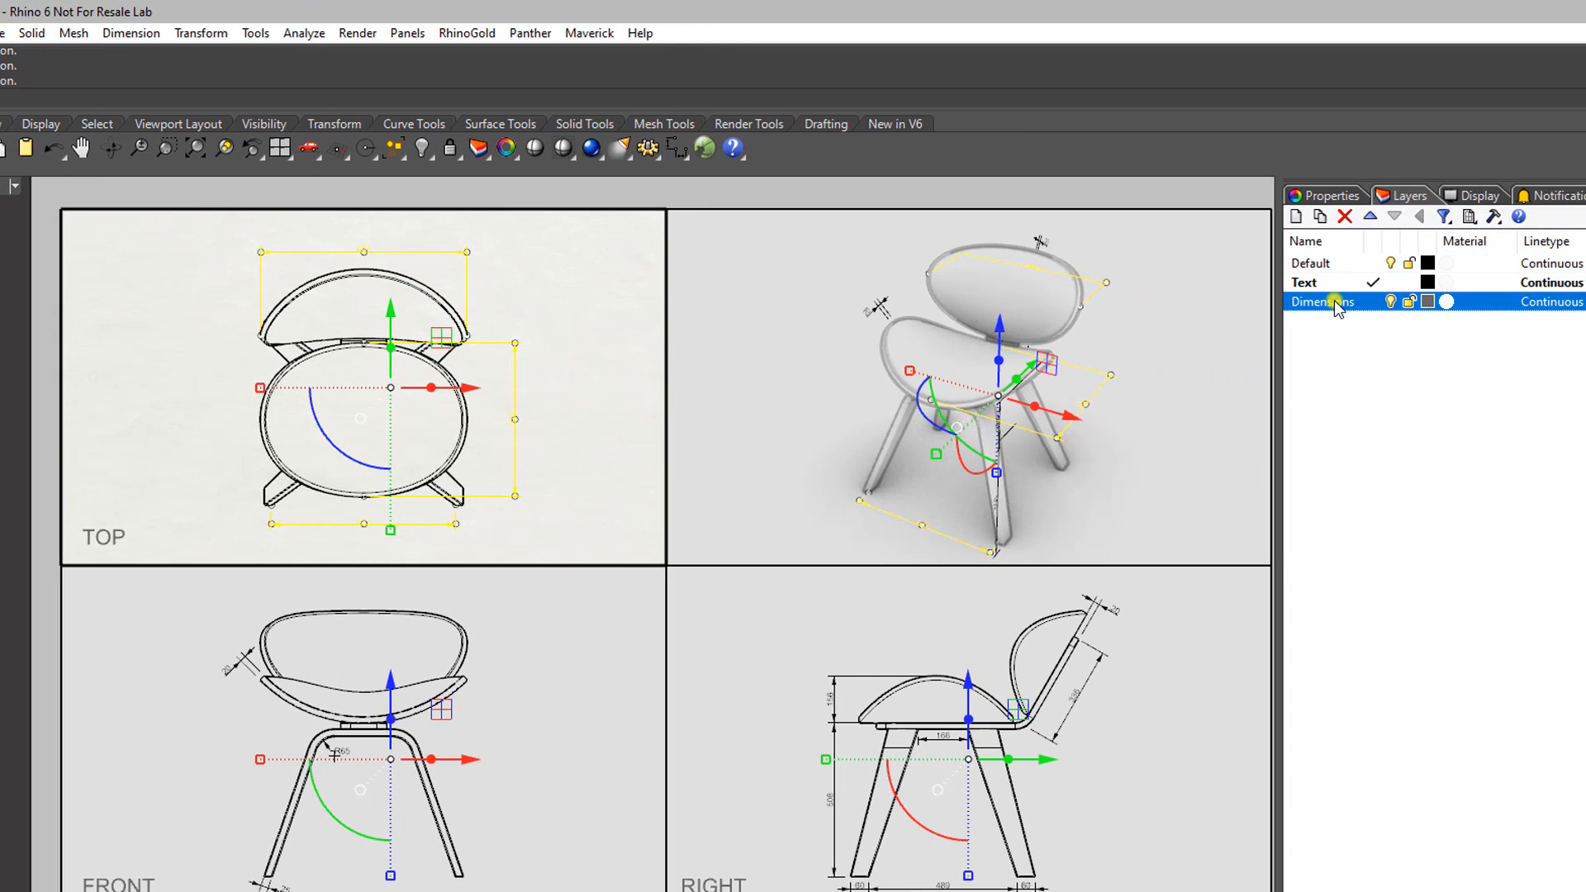
pyautogui.rightClick(1335, 302)
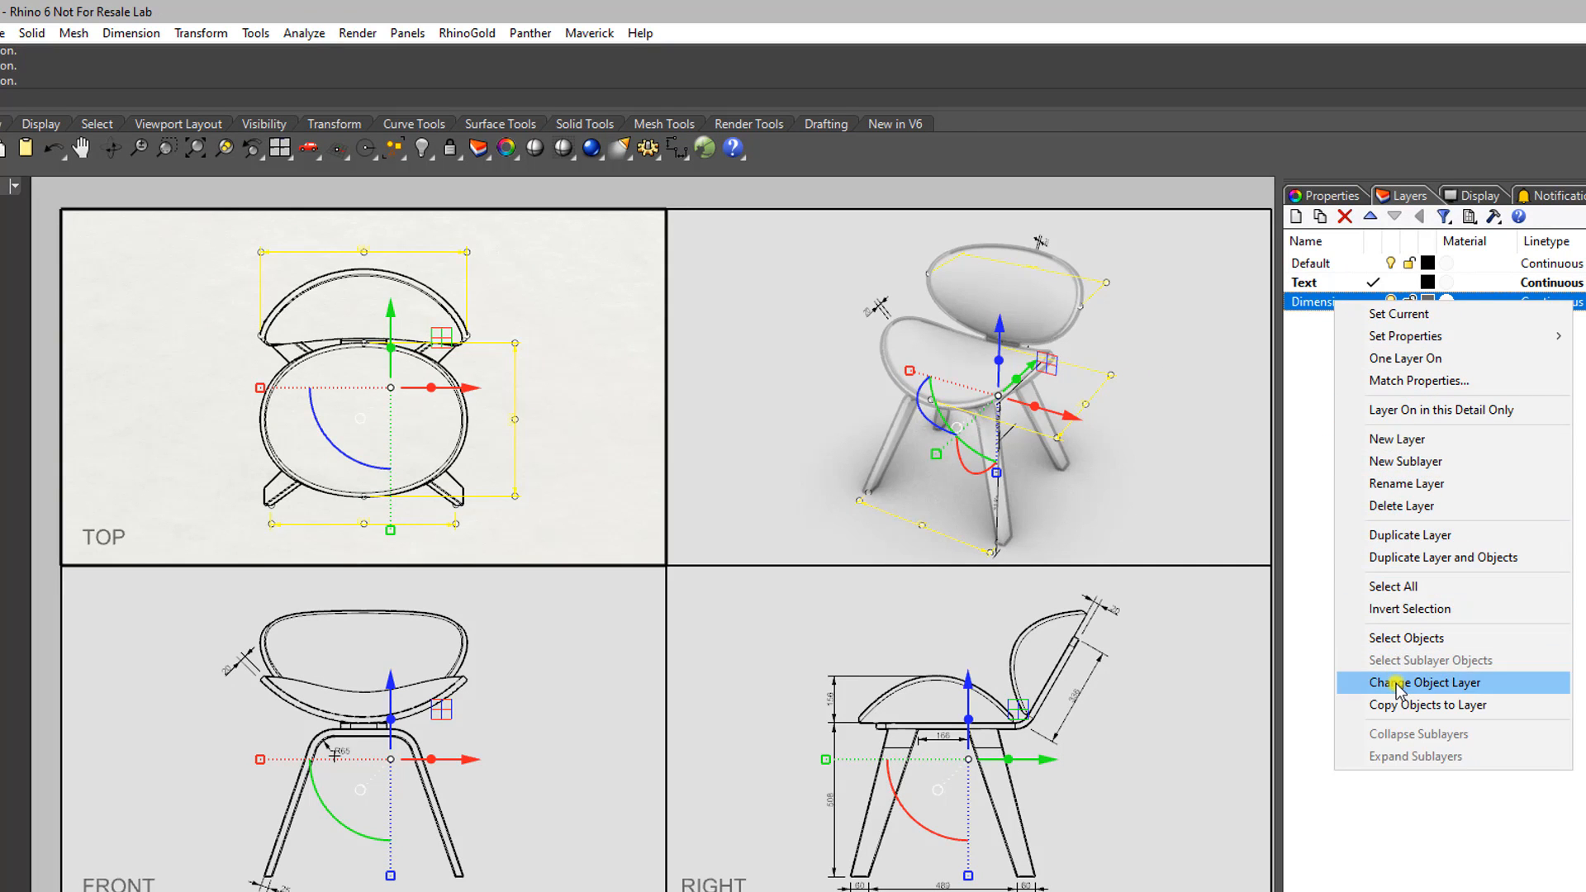
pyautogui.click(1505, 689)
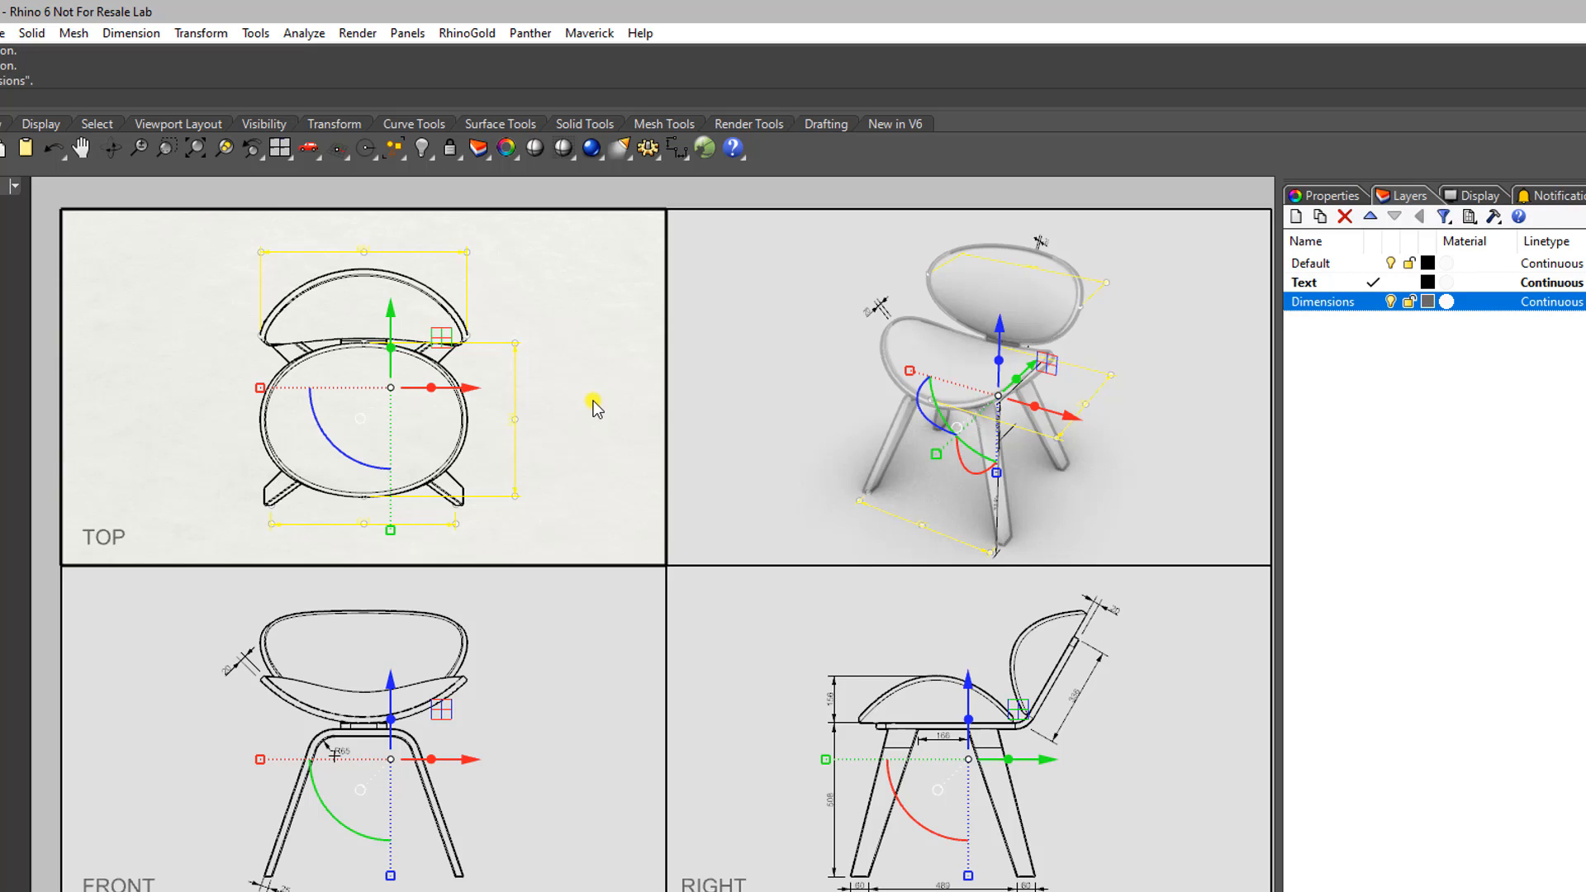
pyautogui.click(594, 406)
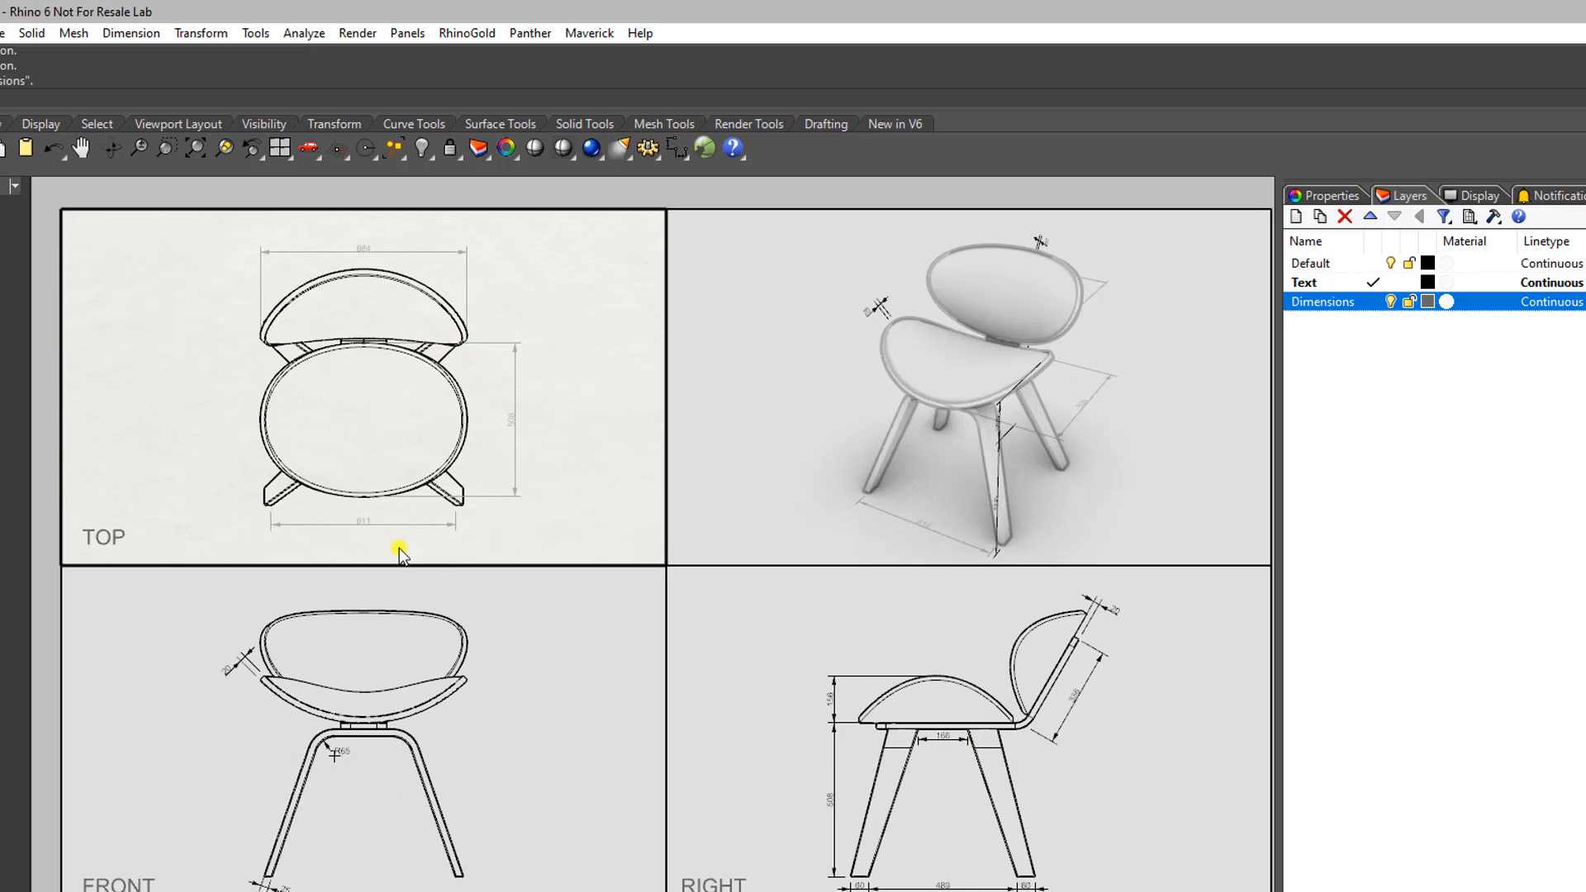
# Step: Activate the Front detail and move its seat-edge, leg-bend radius and left-foot dimensions to the Dimensions layer
pyautogui.moveTo(387, 549); pyautogui.dragTo(388, 464, button='right')
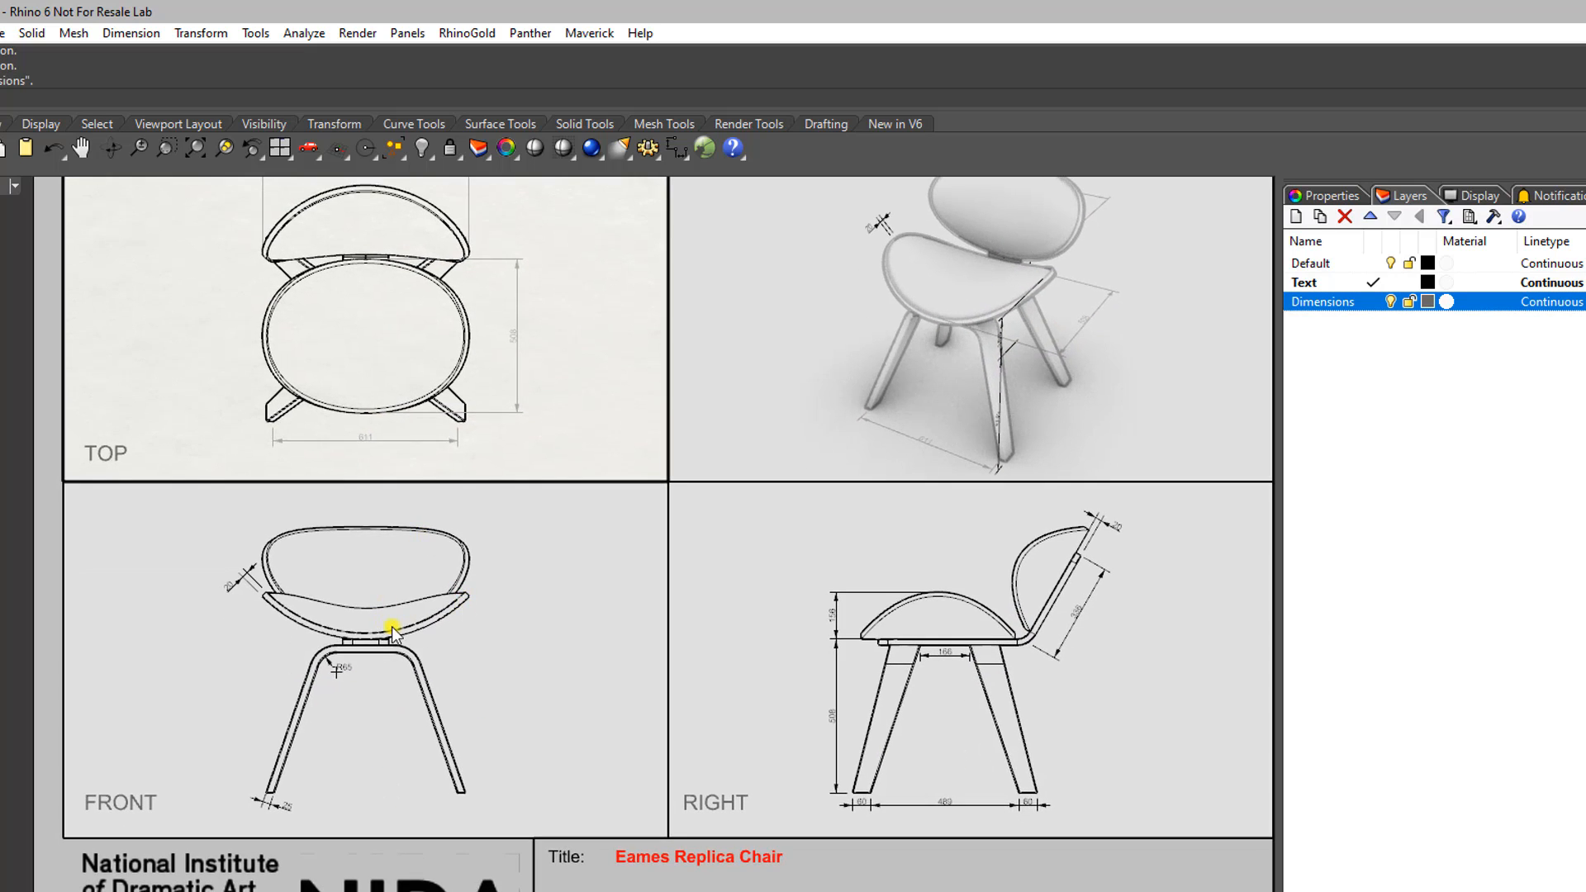
pyautogui.doubleClick(281, 621)
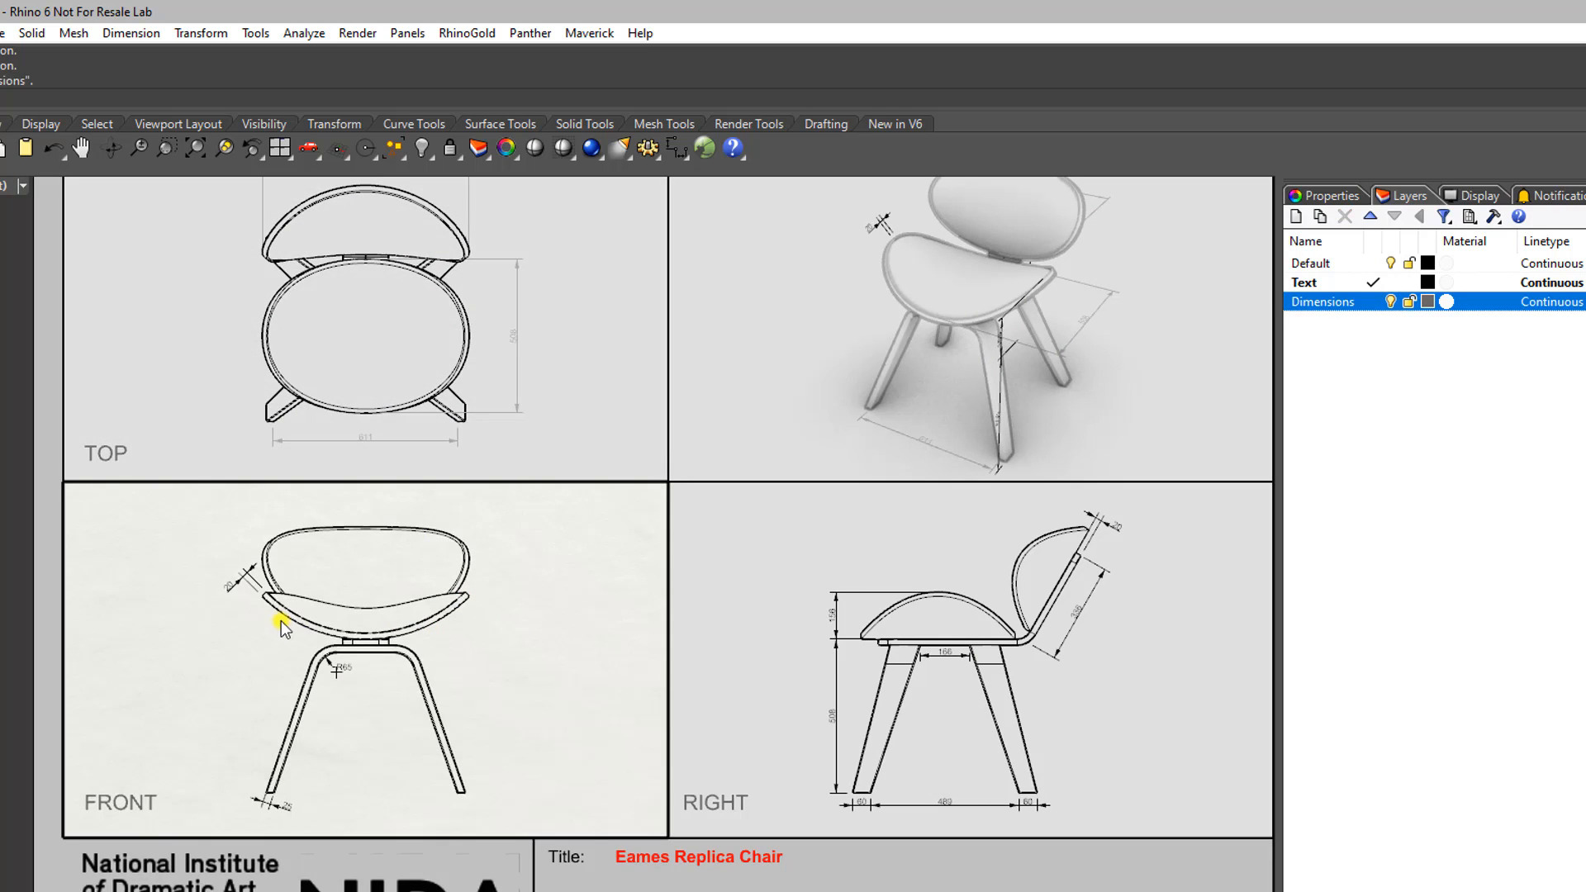
pyautogui.scroll(3, 218, 607)
pyautogui.click(256, 567)
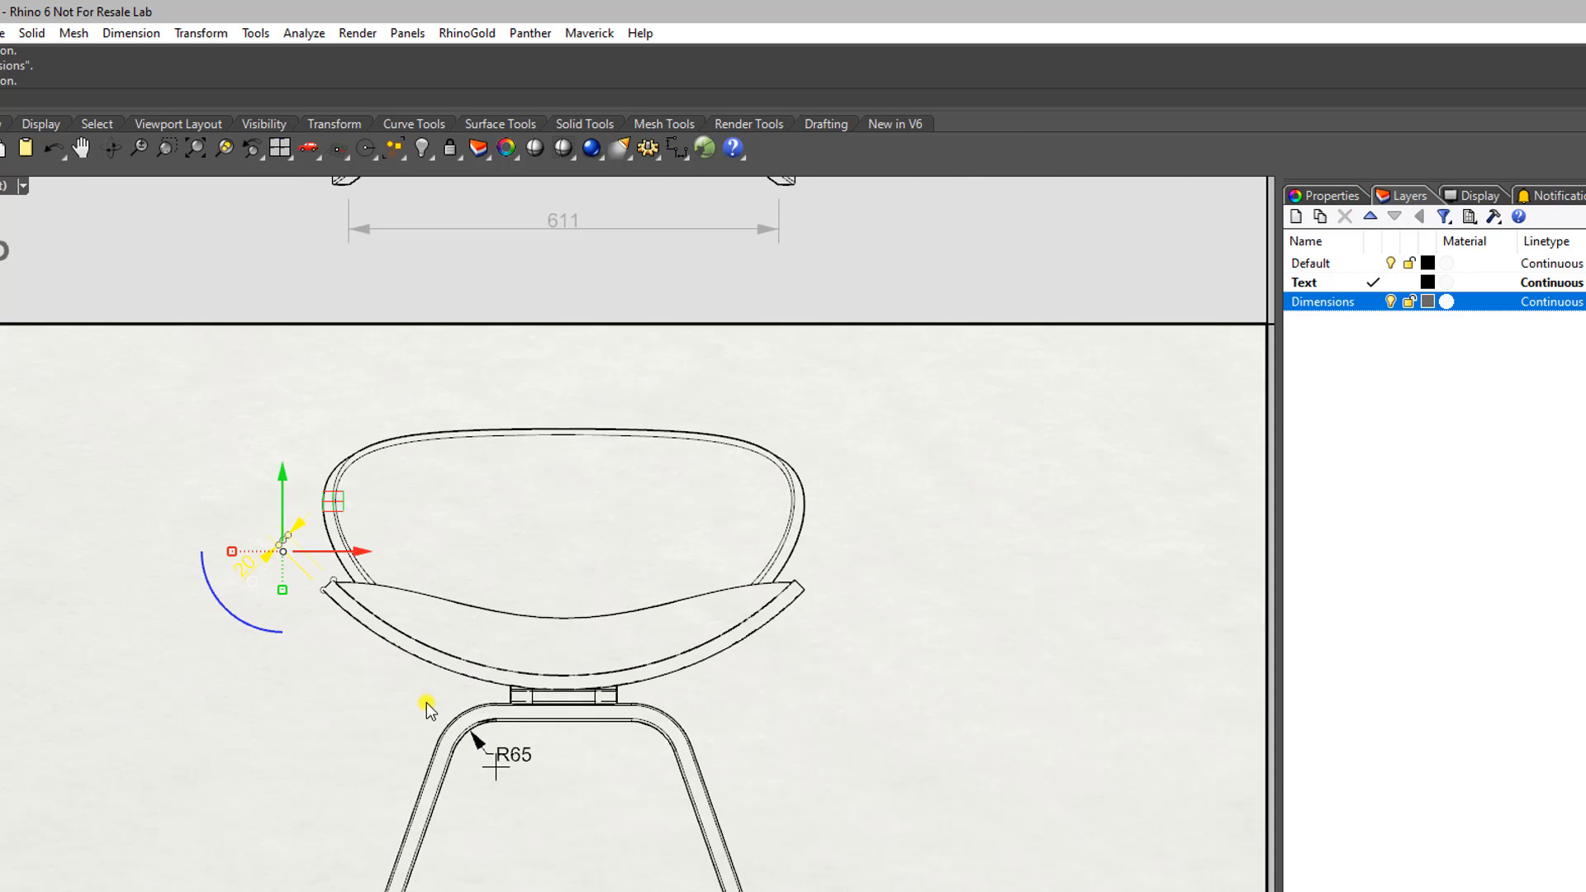
pyautogui.keyDown('shift'); pyautogui.click(487, 754); pyautogui.keyUp('shift')
pyautogui.scroll(-3, 462, 748)
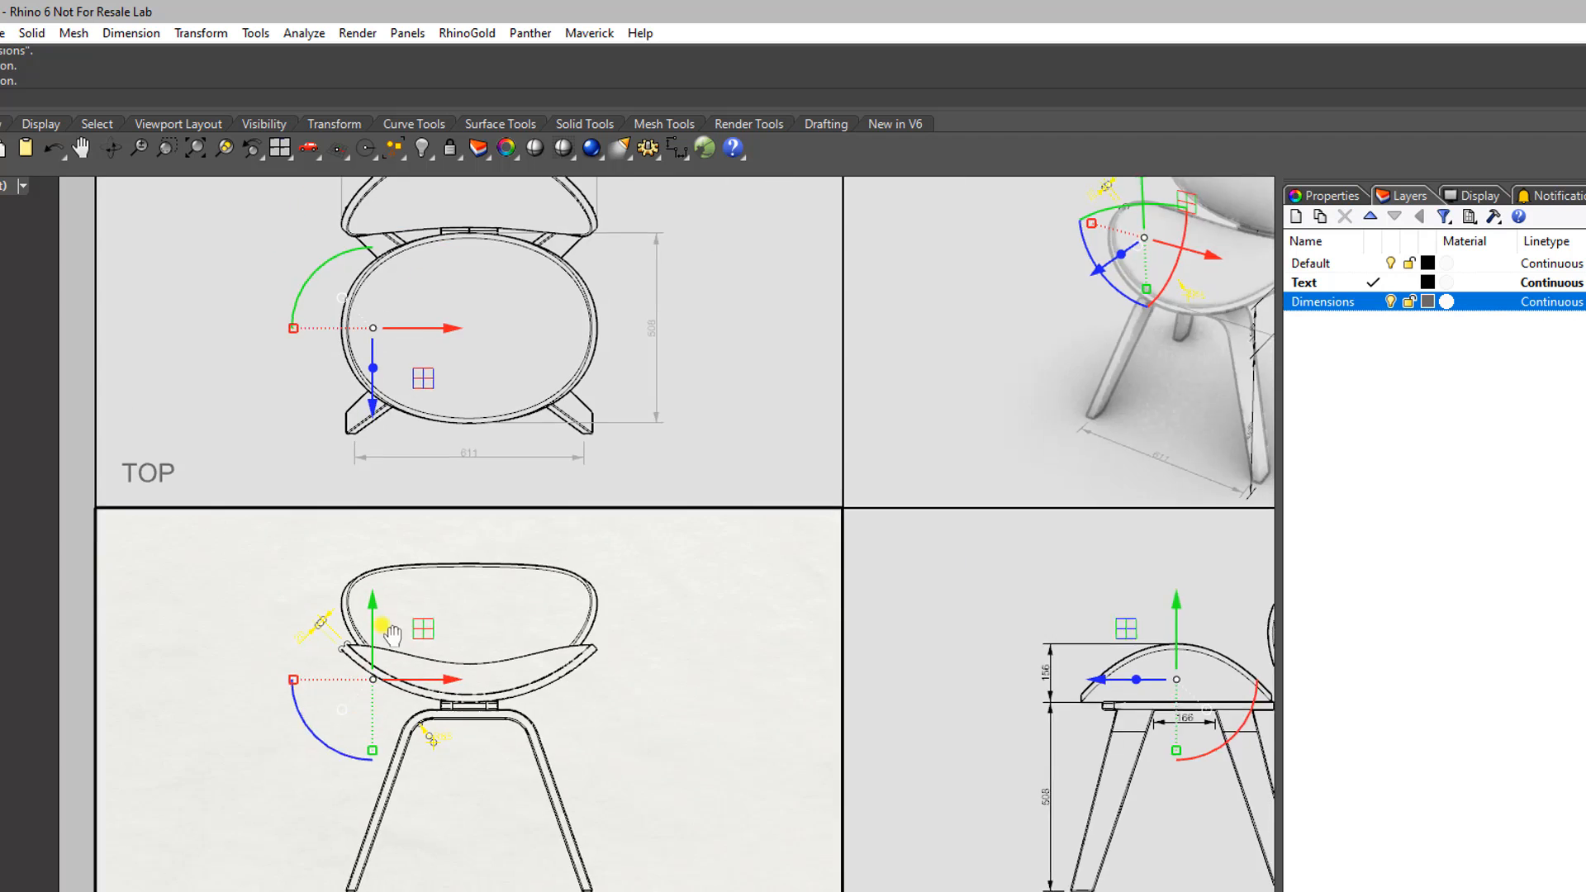
pyautogui.scroll(4, 401, 743)
pyautogui.keyDown('shift'); pyautogui.click(402, 740); pyautogui.keyUp('shift')
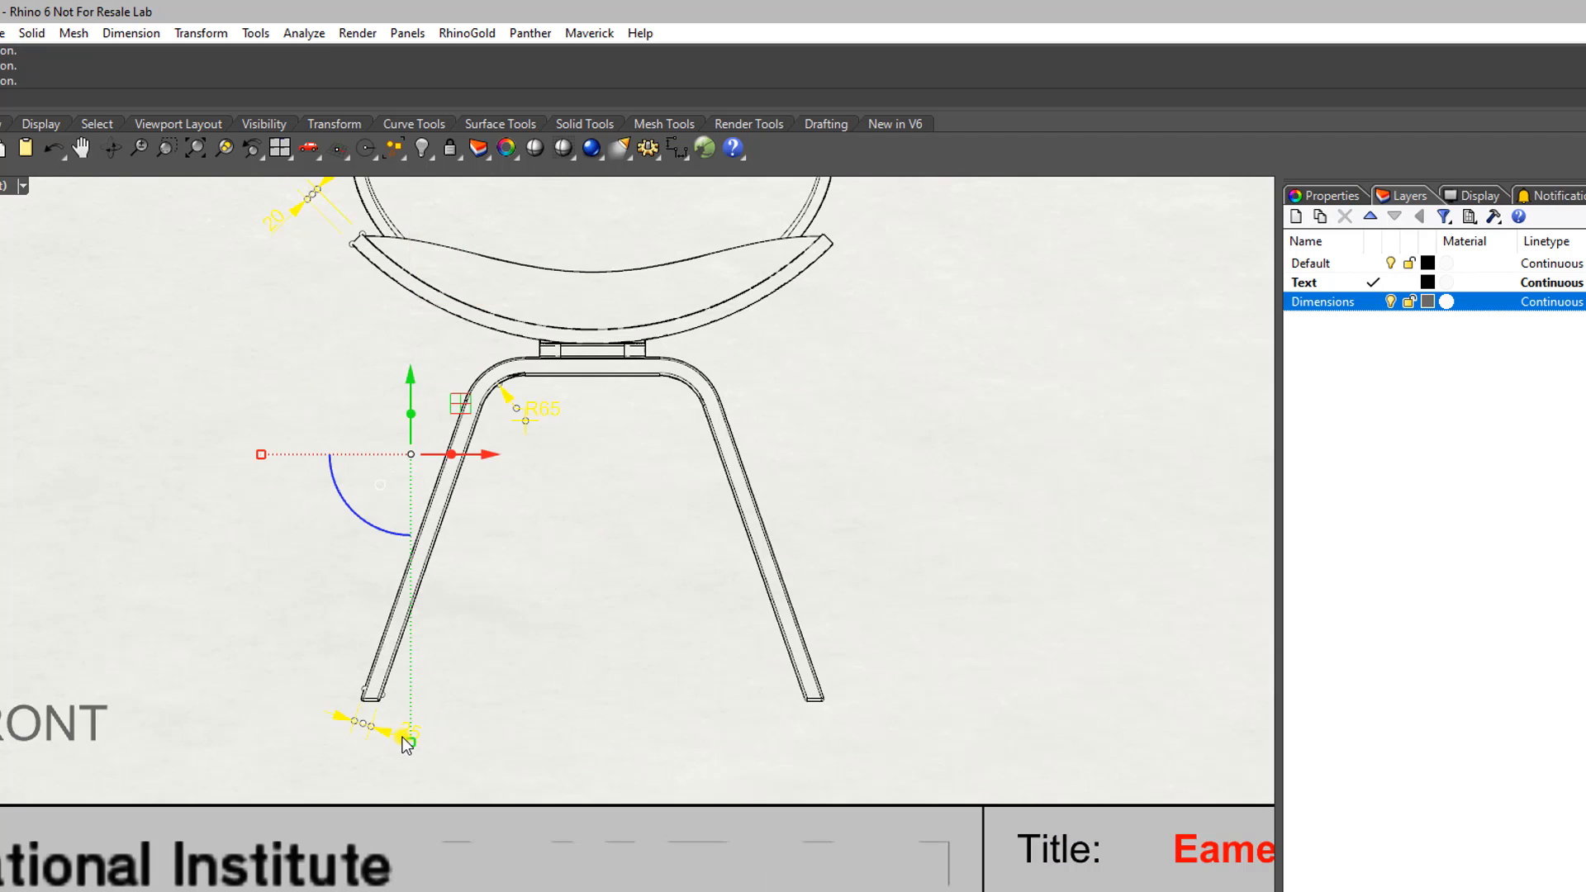
pyautogui.scroll(-3, 532, 641)
pyautogui.scroll(2, 532, 641)
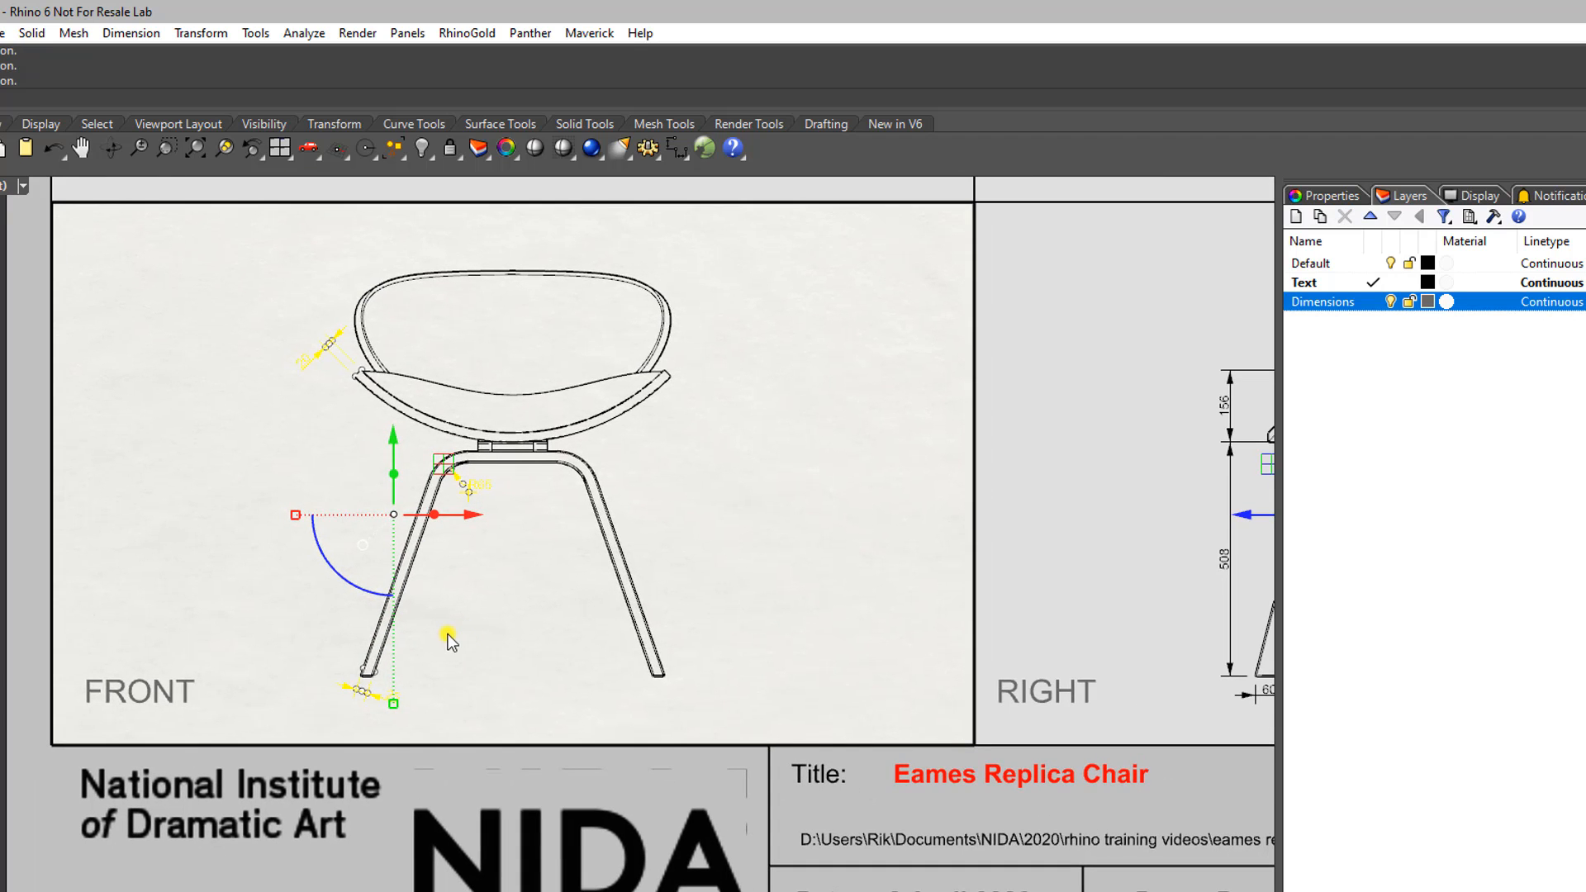
pyautogui.rightClick(1335, 303)
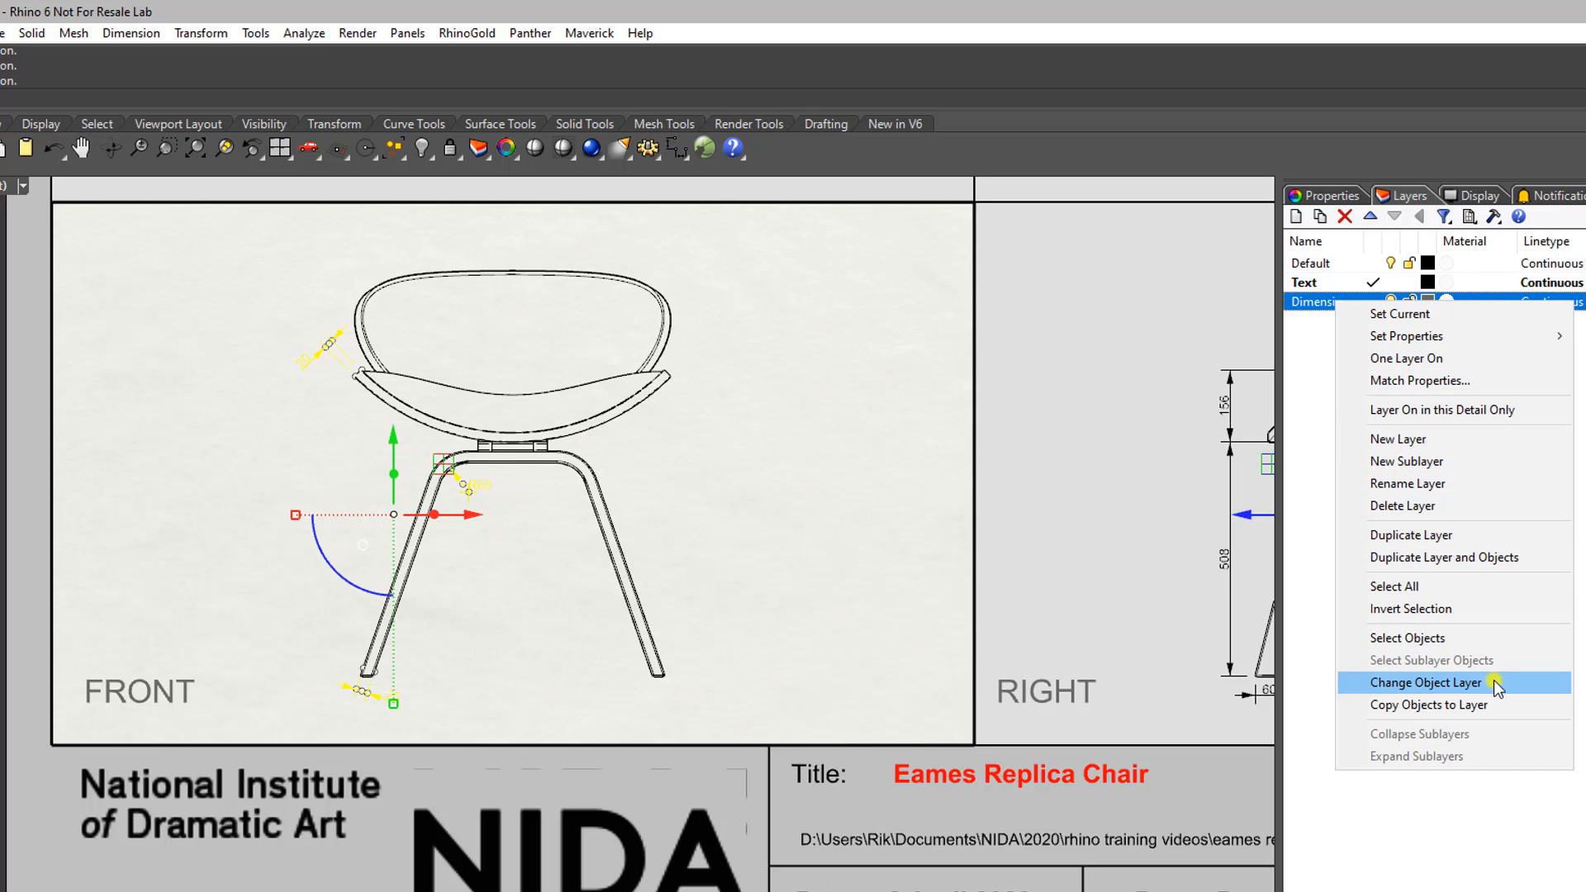
pyautogui.click(1524, 684)
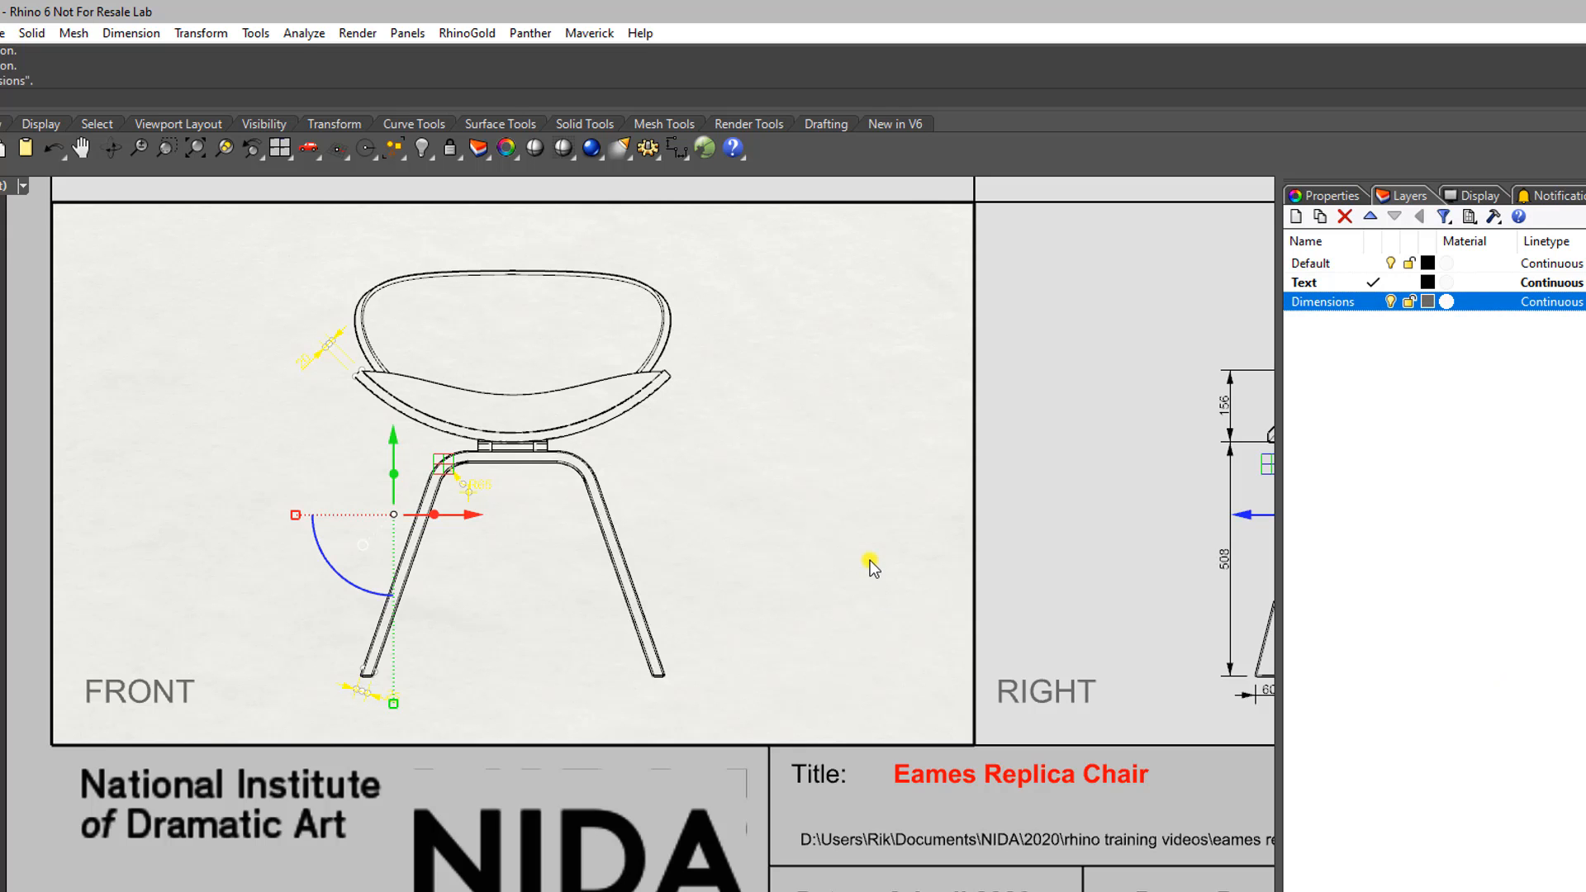
pyautogui.click(870, 560)
# Step: Activate the Right detail and move its eight dimensions around the seat, legs and backrest to the Dimensions layer
pyautogui.moveTo(836, 553); pyautogui.dragTo(294, 568, button='right')
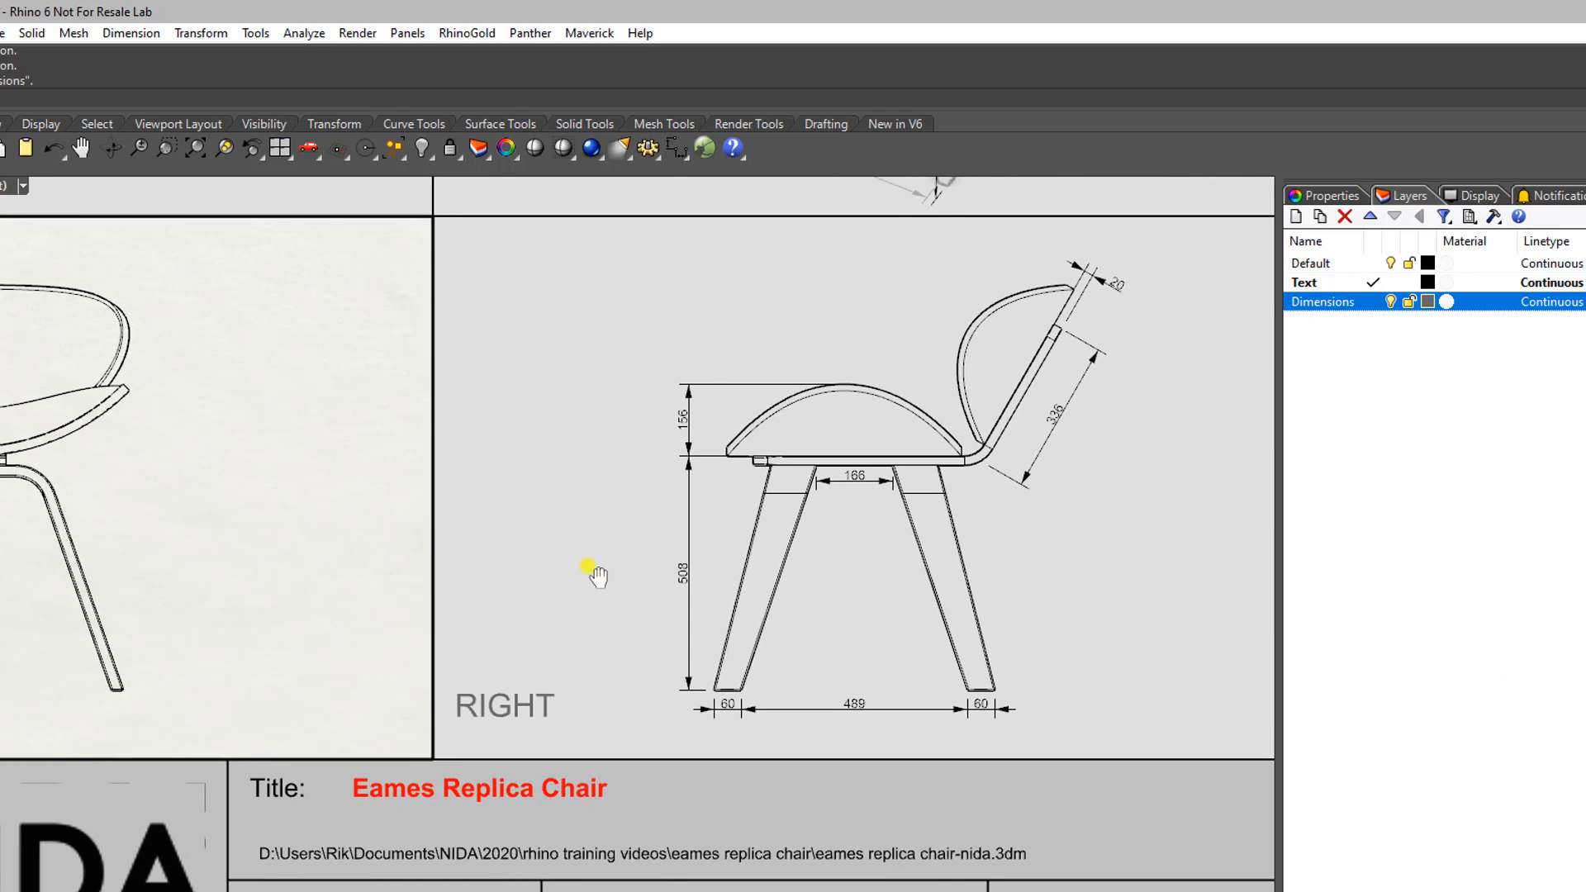
pyautogui.moveTo(597, 575); pyautogui.dragTo(505, 574, button='right')
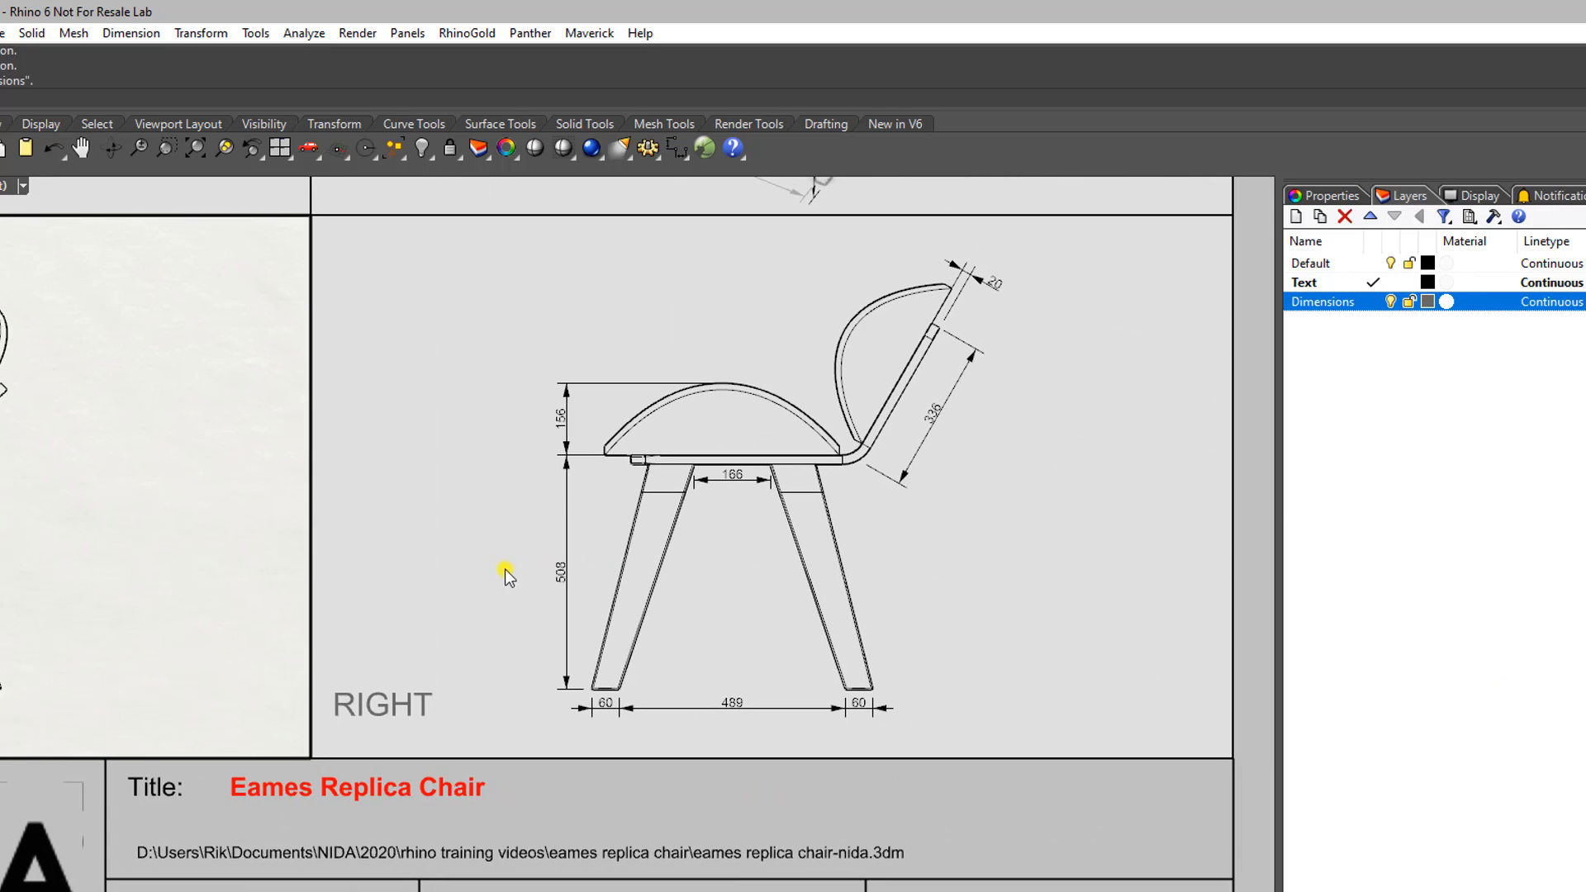
pyautogui.doubleClick(488, 514)
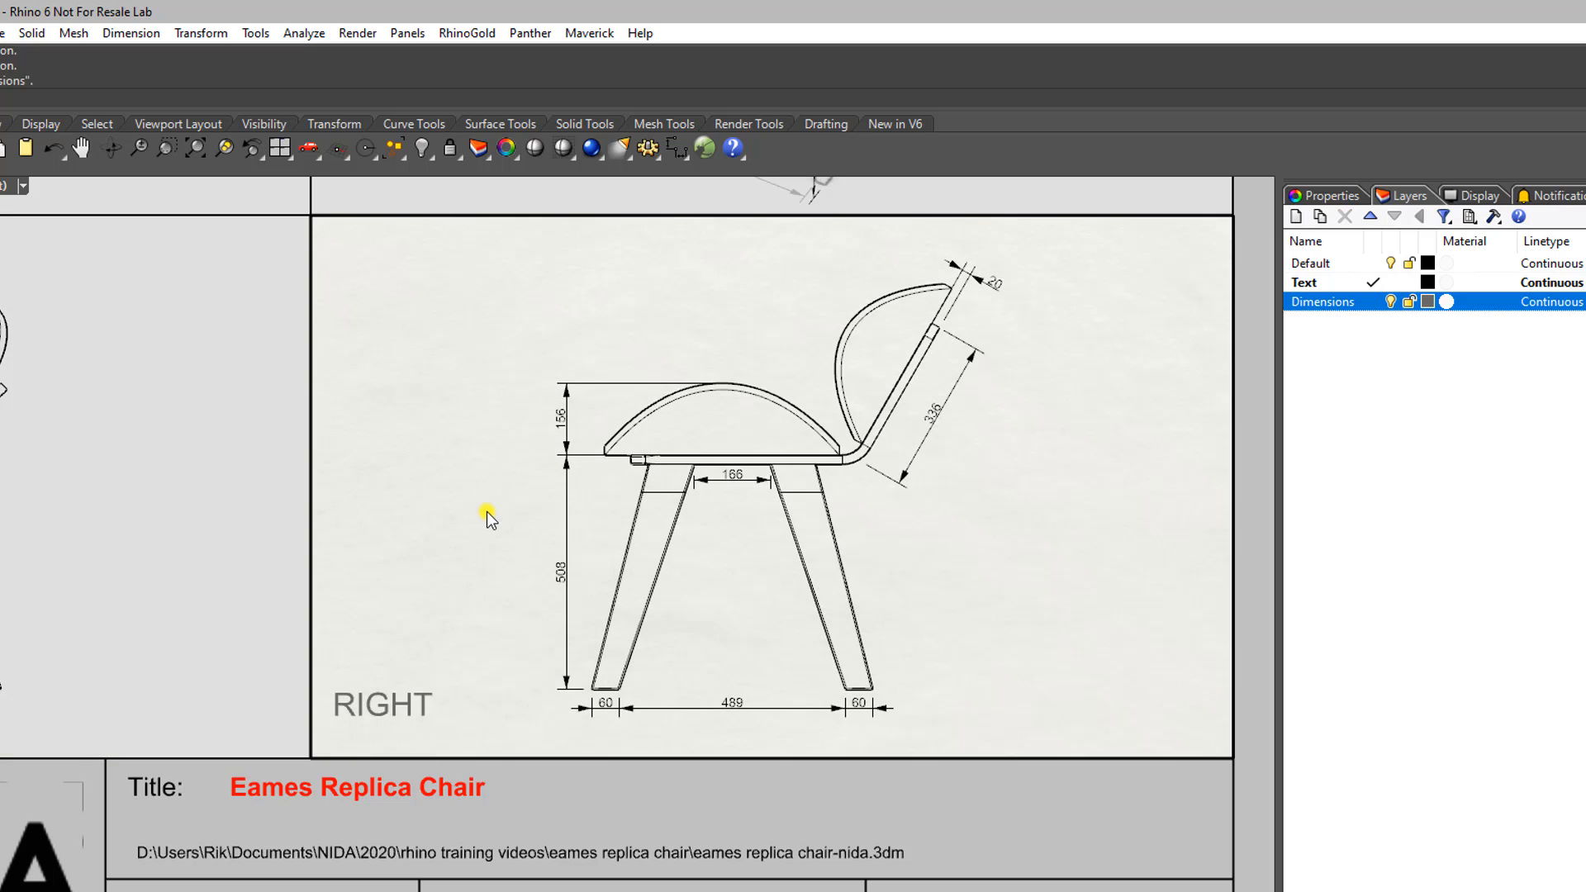
pyautogui.click(558, 417)
pyautogui.keyDown('shift'); pyautogui.click(565, 558); pyautogui.keyUp('shift')
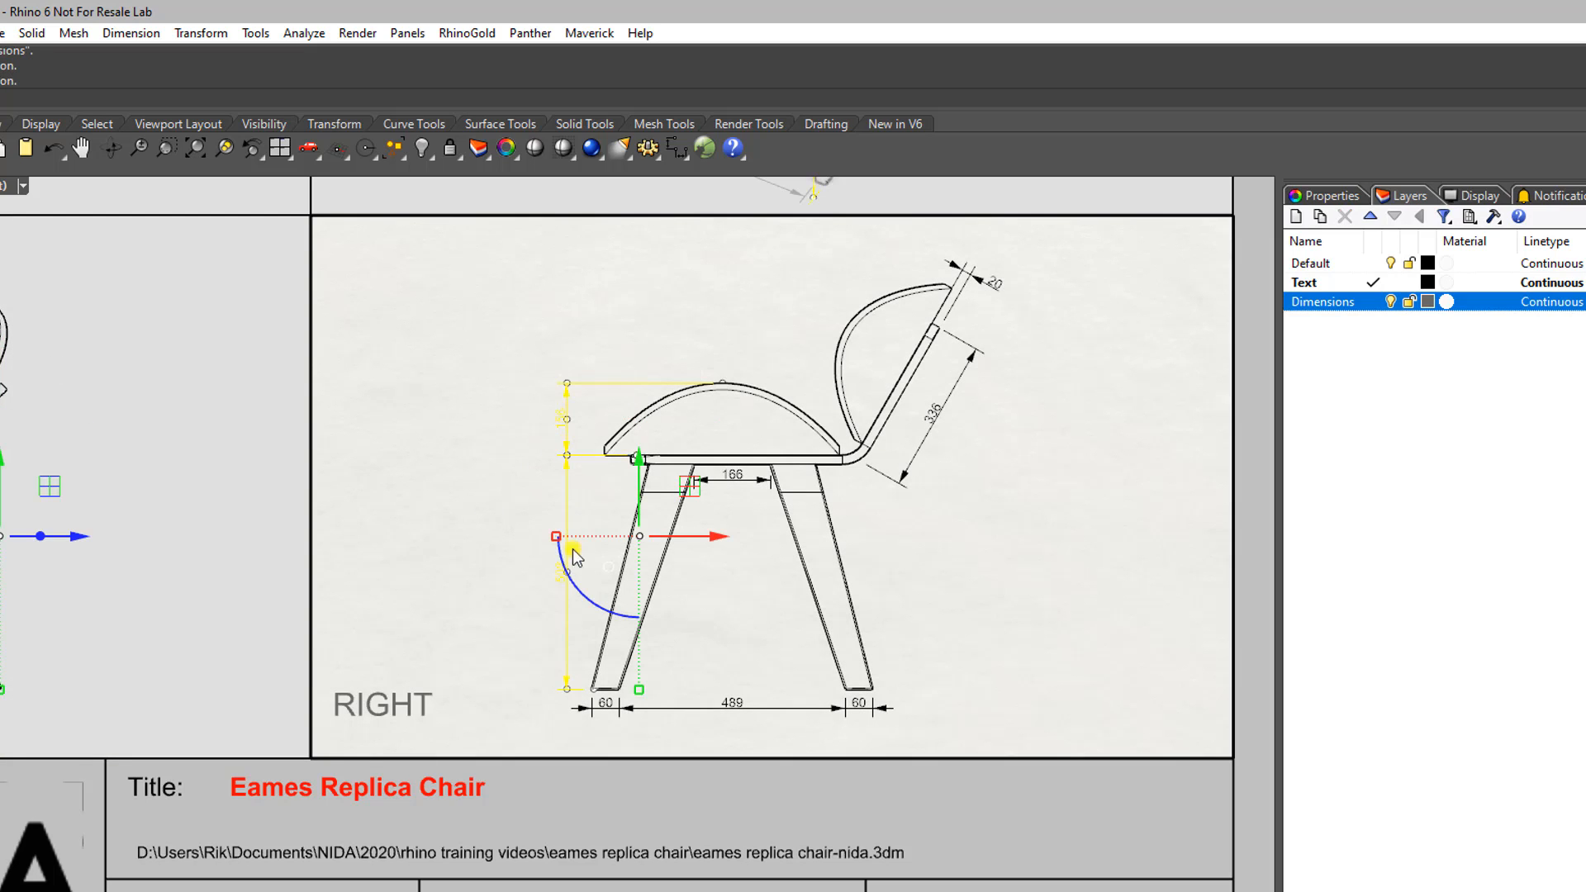
pyautogui.keyDown('shift'); pyautogui.click(631, 708); pyautogui.keyUp('shift')
pyautogui.keyDown('shift'); pyautogui.click(727, 707); pyautogui.keyUp('shift')
pyautogui.keyDown('shift'); pyautogui.click(860, 709); pyautogui.keyUp('shift')
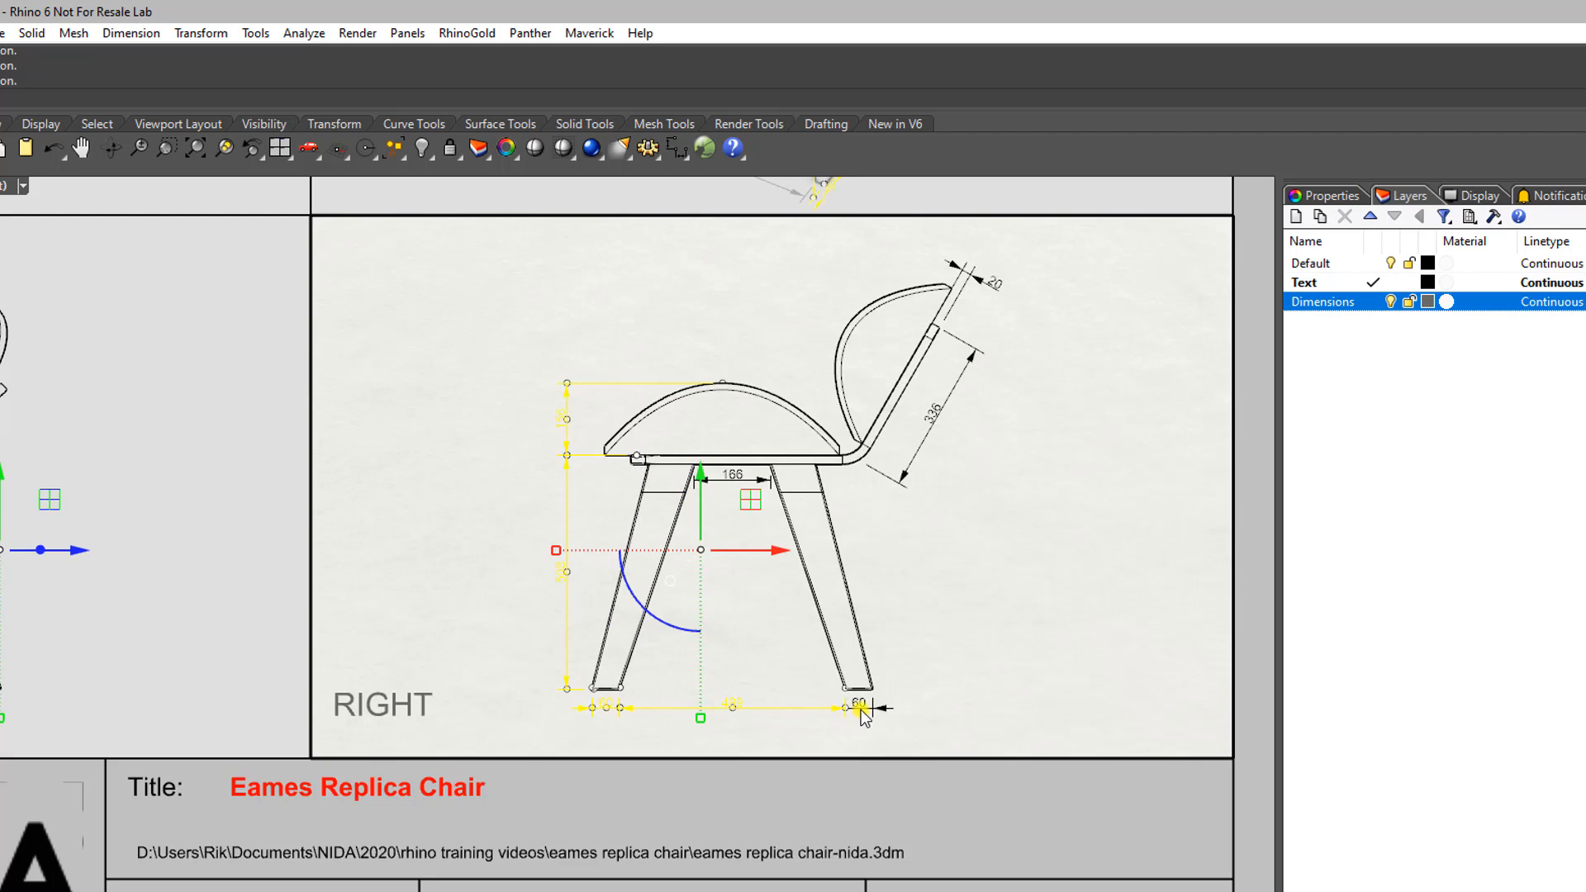
pyautogui.keyDown('shift'); pyautogui.click(748, 479); pyautogui.keyUp('shift')
pyautogui.keyDown('shift'); pyautogui.click(907, 478); pyautogui.keyUp('shift')
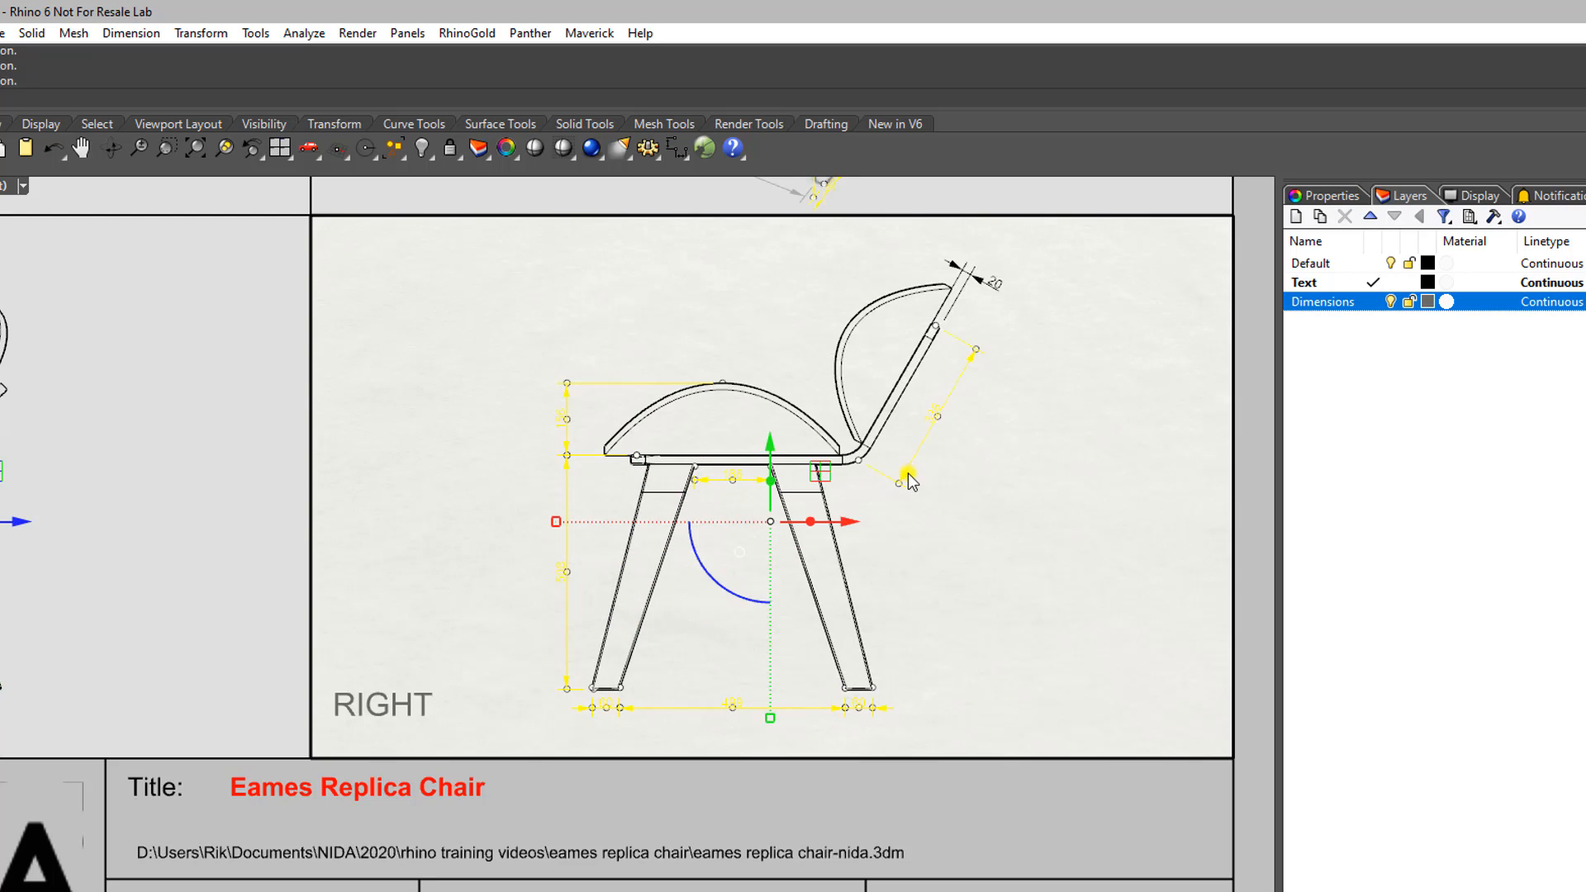
pyautogui.keyDown('shift'); pyautogui.click(992, 283); pyautogui.keyUp('shift')
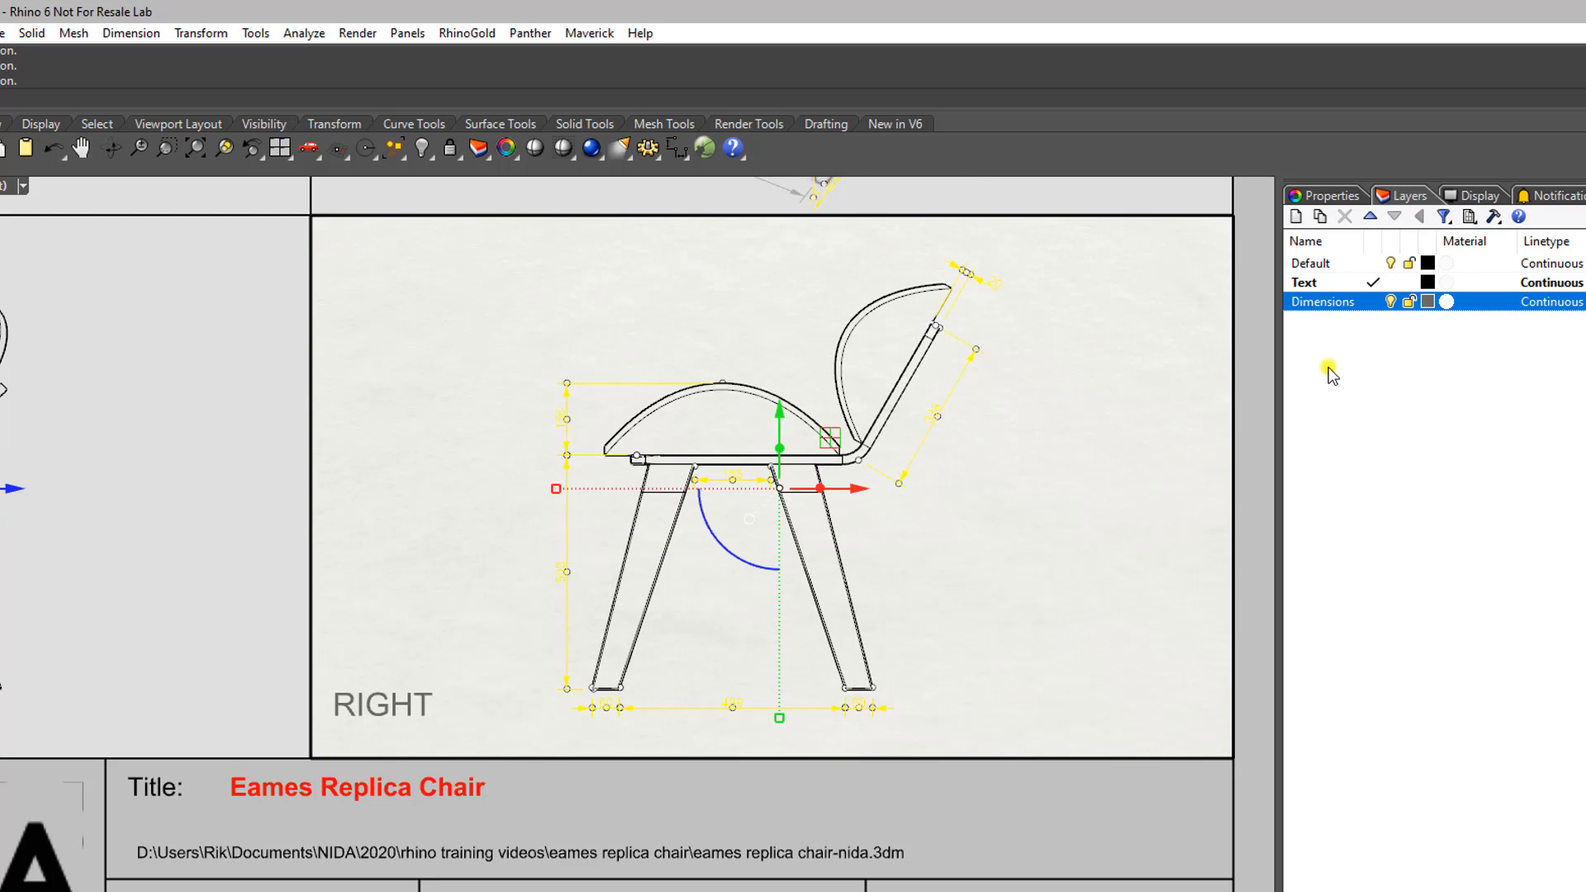
pyautogui.rightClick(1331, 304)
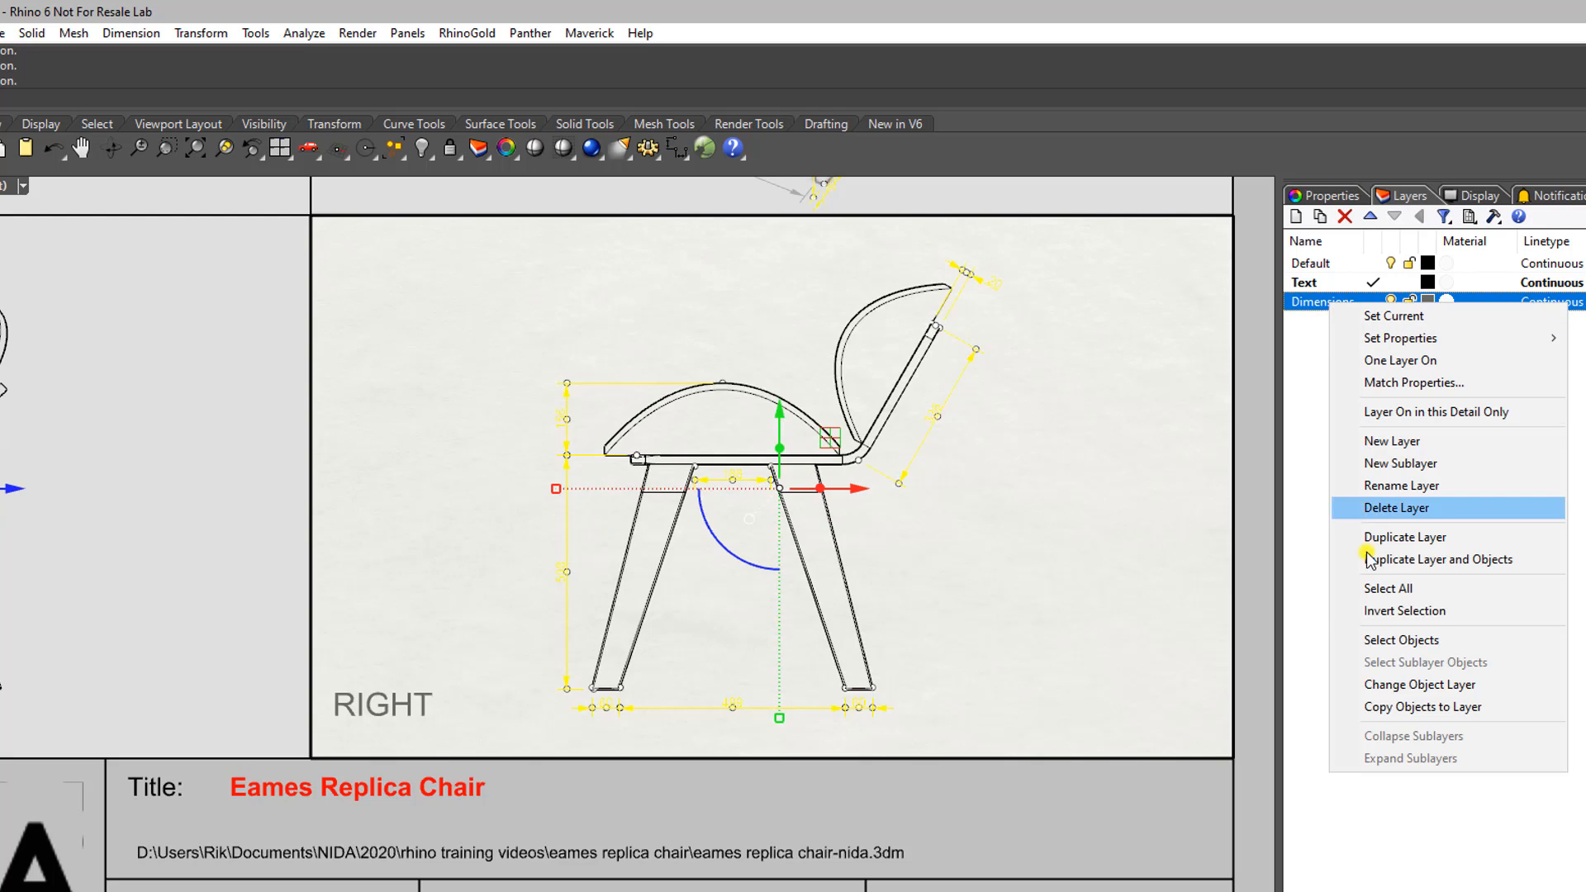
pyautogui.click(1508, 689)
pyautogui.click(1093, 582)
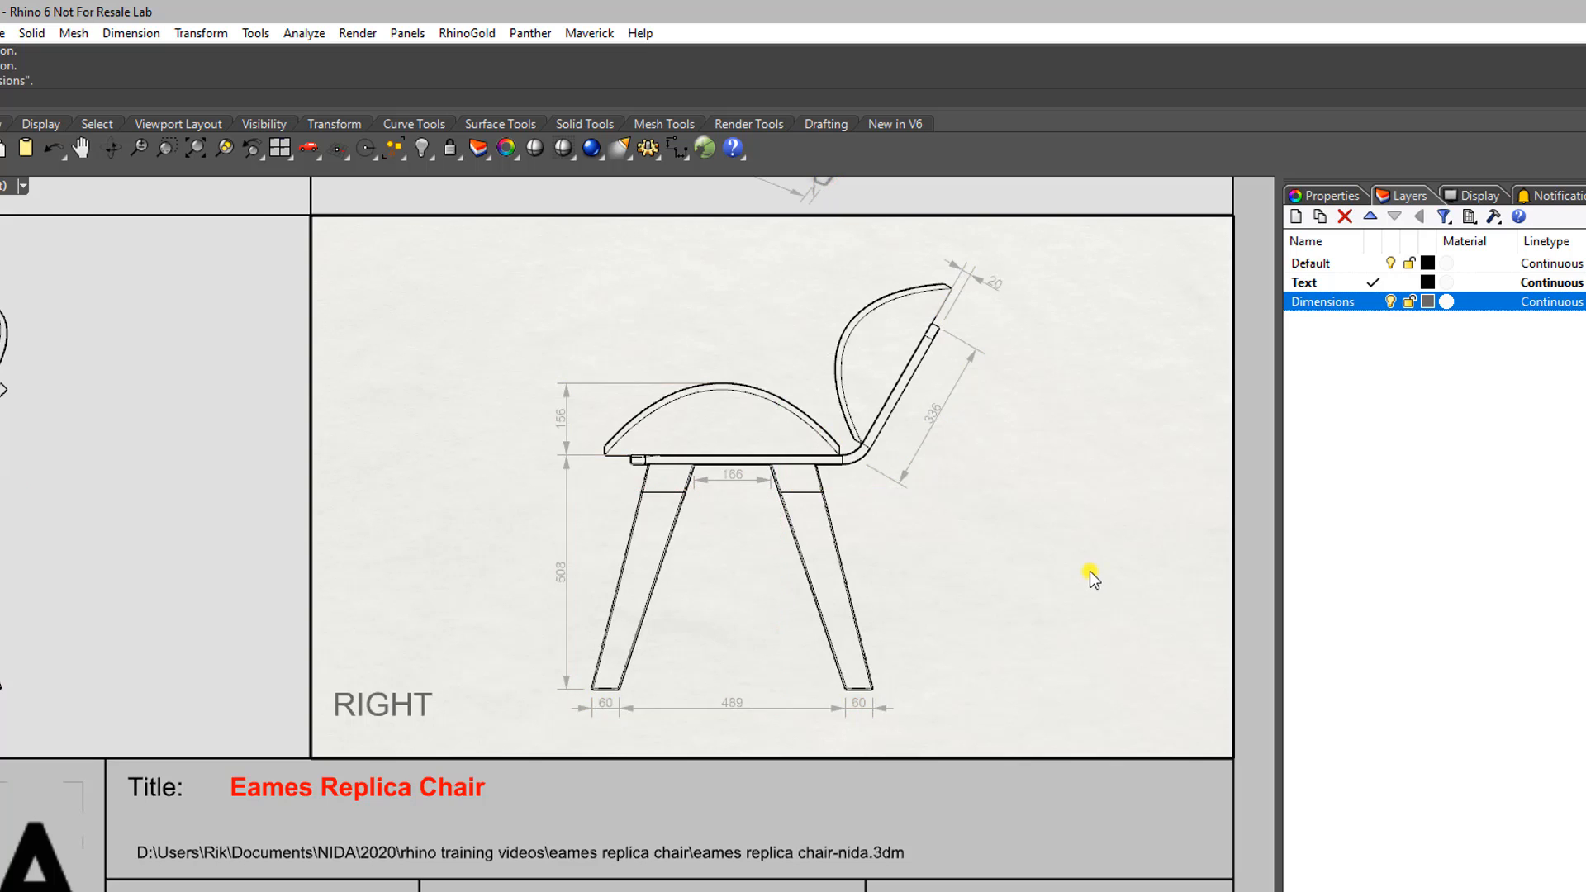
# Step: Activate the Perspective detail and orbit its camera slightly lower to a flatter view of the chair
pyautogui.scroll(-5, 1092, 577)
pyautogui.scroll(3, 913, 584)
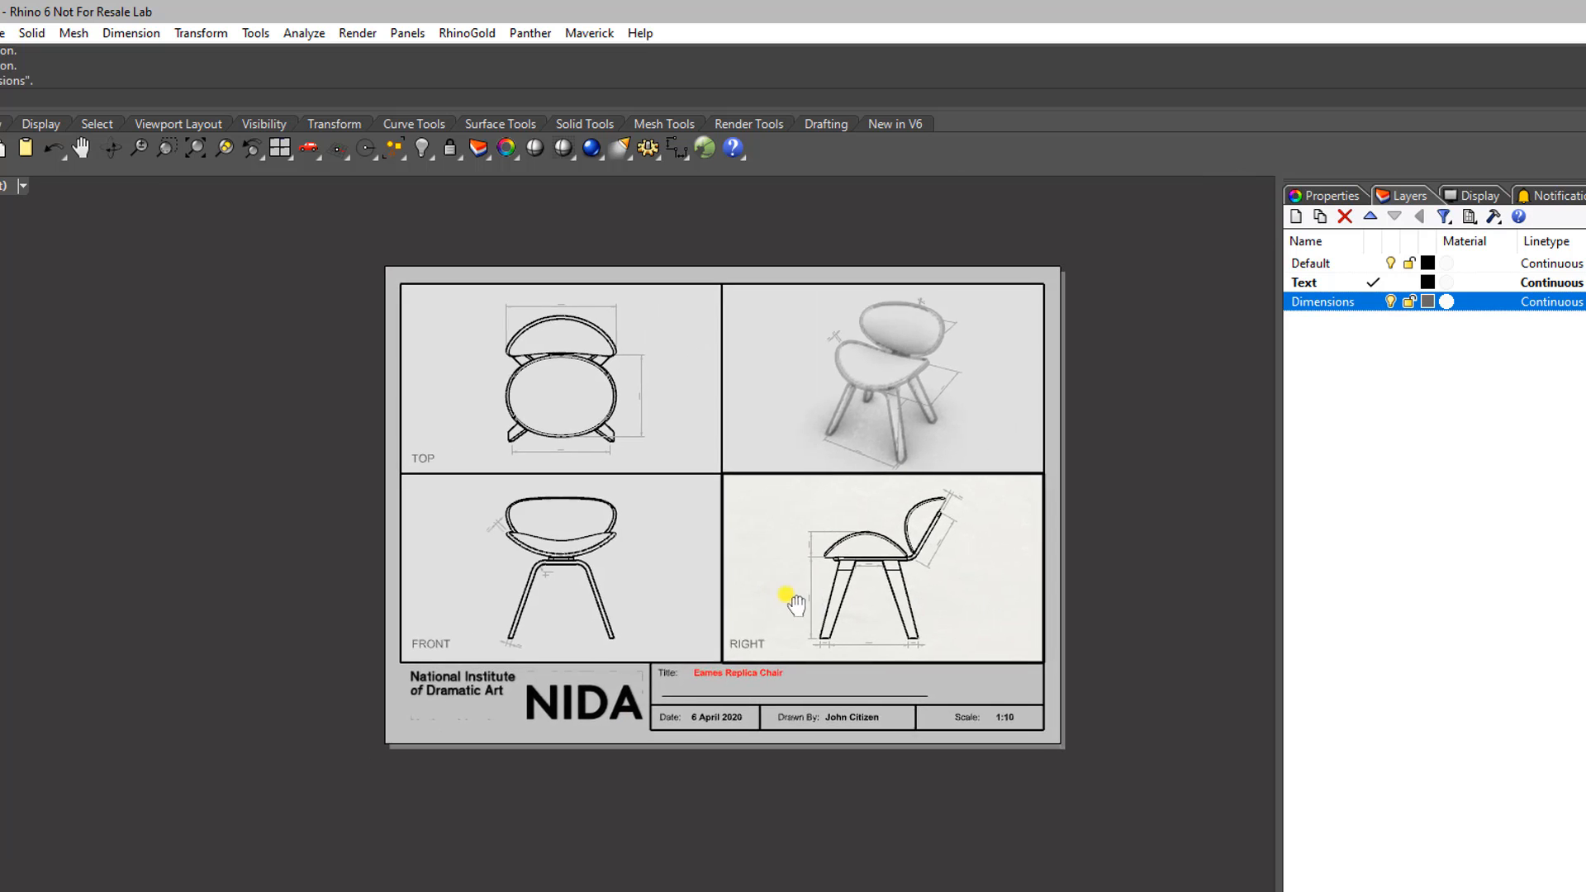
pyautogui.moveTo(810, 502); pyautogui.dragTo(733, 597, button='right')
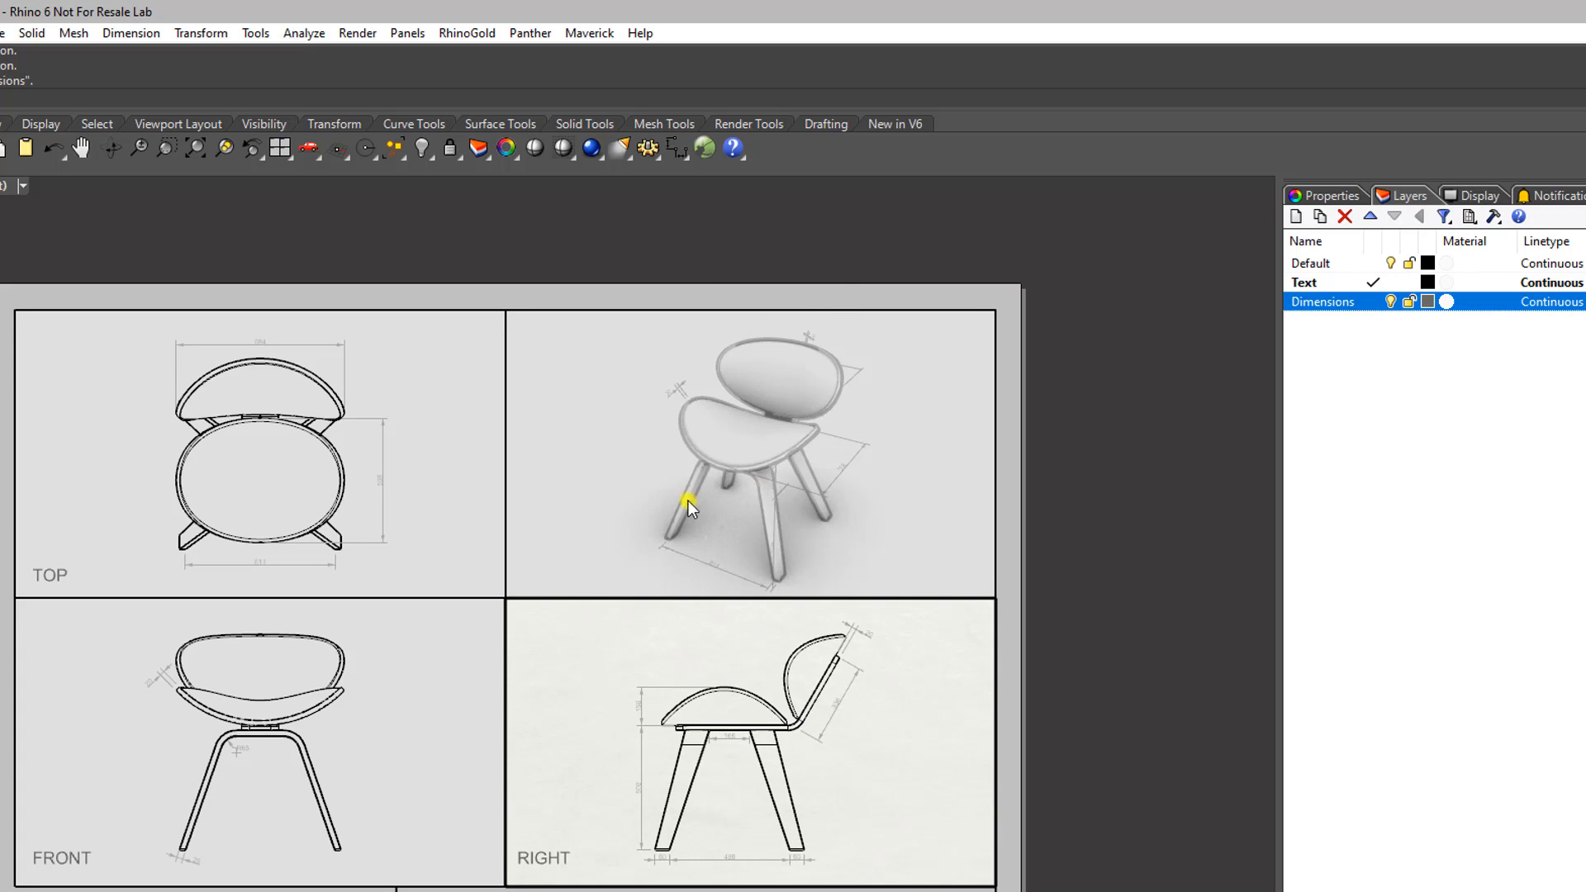
pyautogui.doubleClick(618, 457)
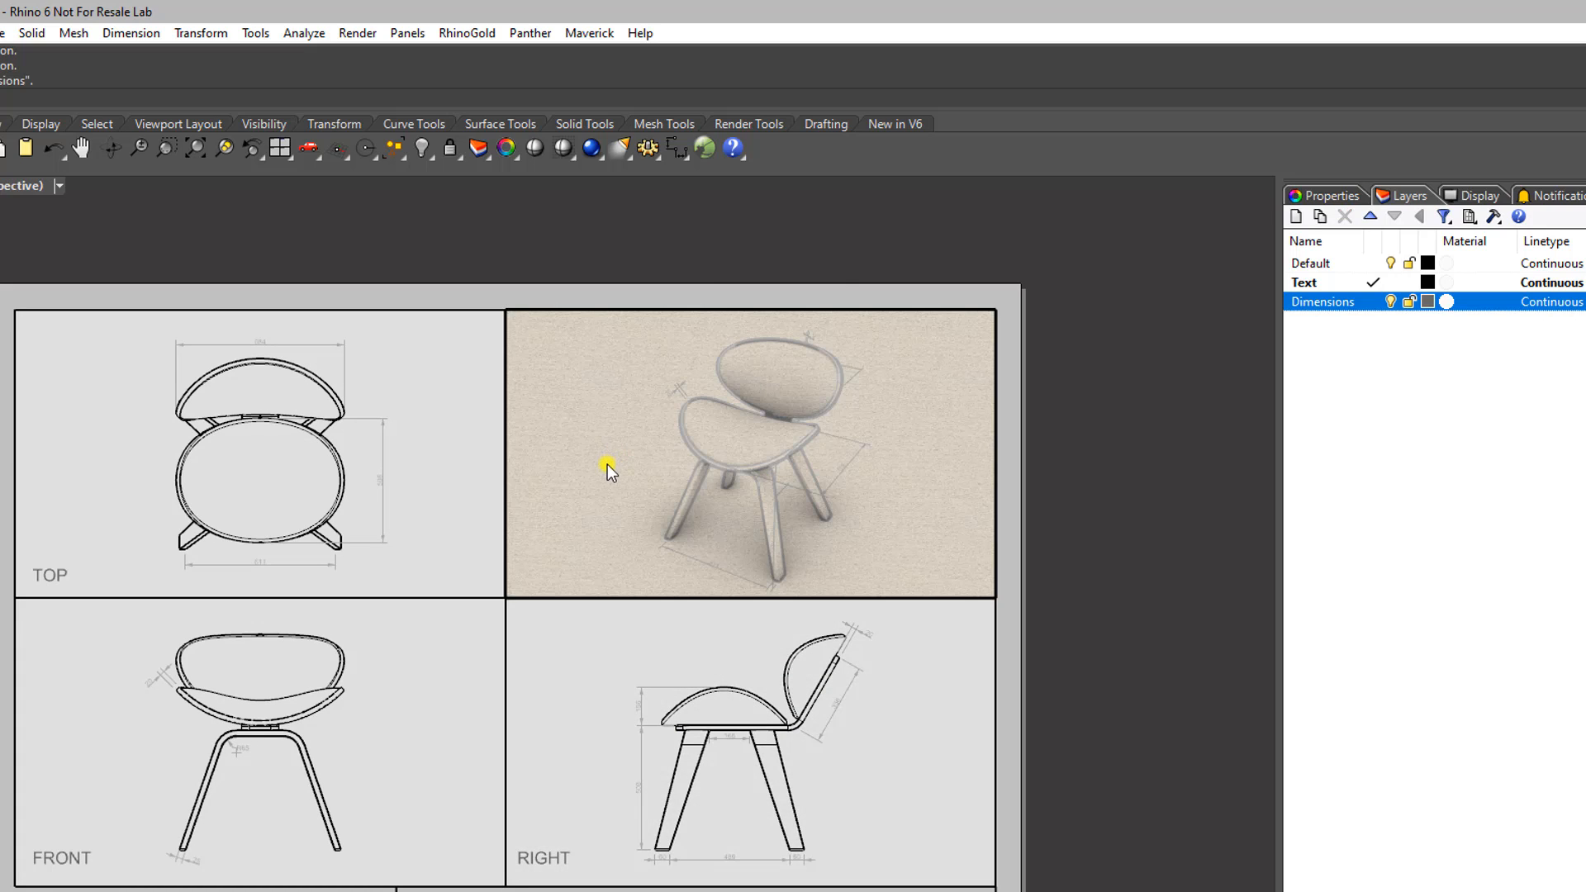
pyautogui.moveTo(607, 464); pyautogui.dragTo(607, 425, button='right')
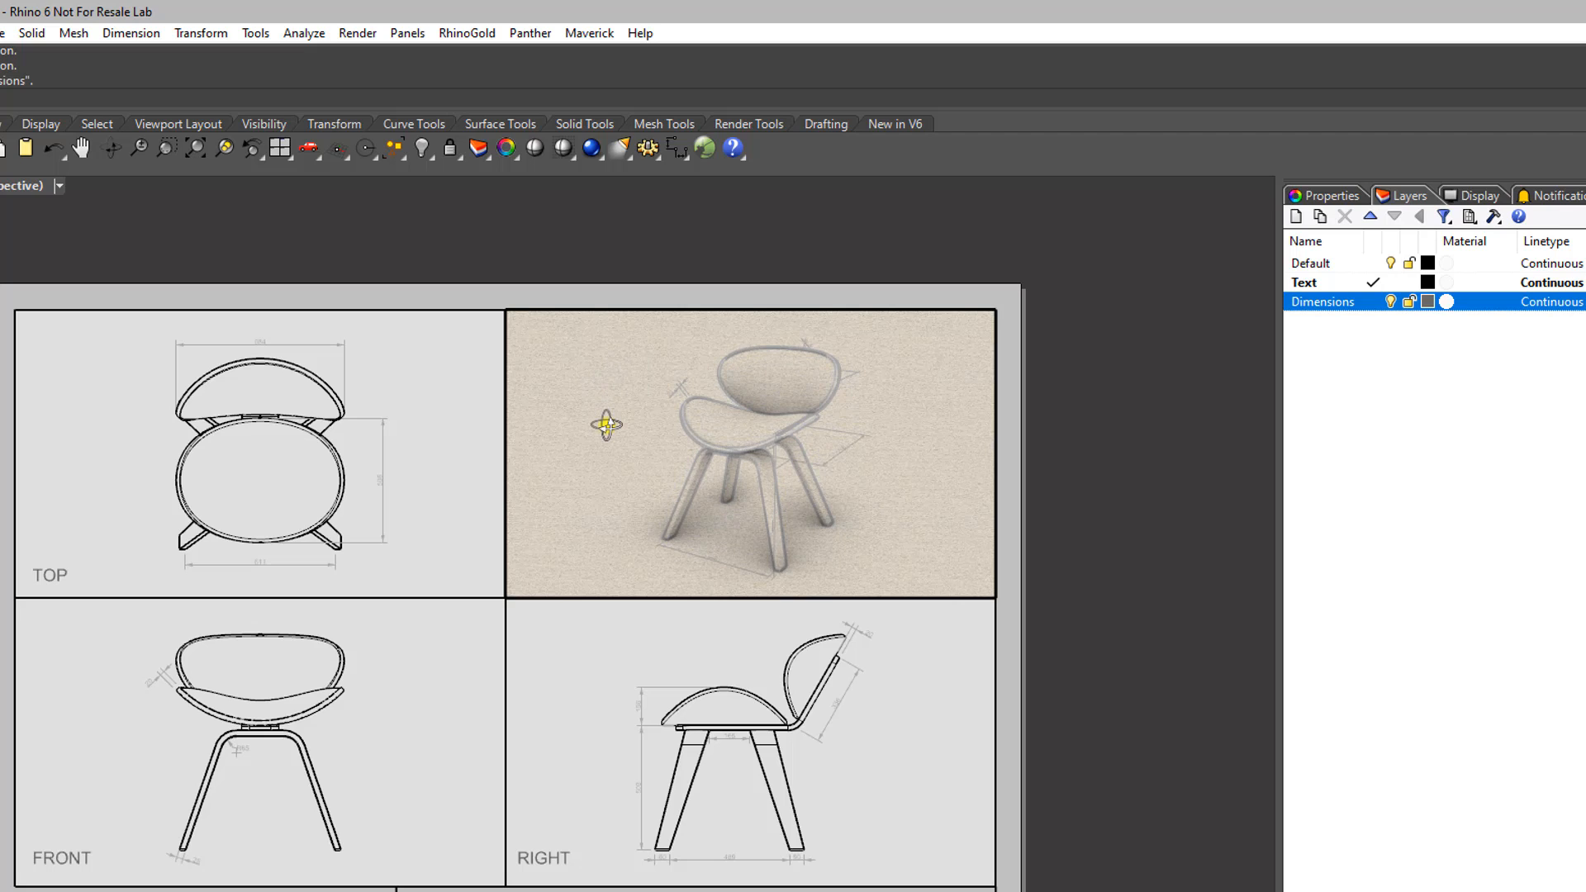
pyautogui.moveTo(606, 424)
pyautogui.mouseDown(button='right')
pyautogui.moveTo(634, 330)
pyautogui.moveTo(655, 340)
pyautogui.moveTo(586, 406)
pyautogui.moveTo(603, 425)
pyautogui.mouseUp(button='right')
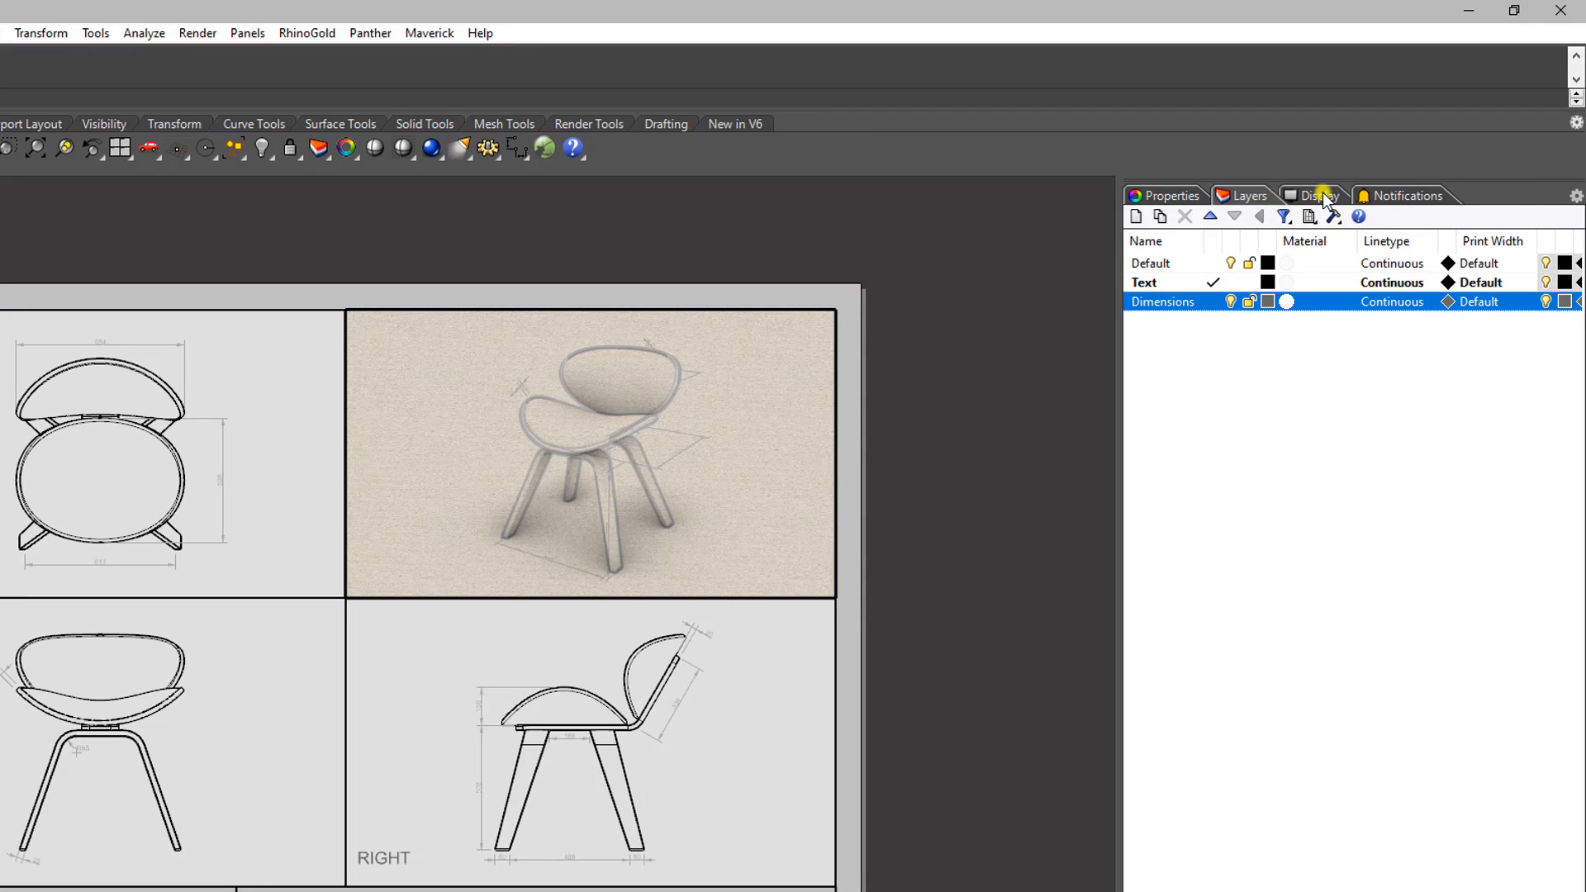
# Step: Turn off annotations in the Perspective detail's display settings and return to the layout sheet
pyautogui.click(1578, 200)
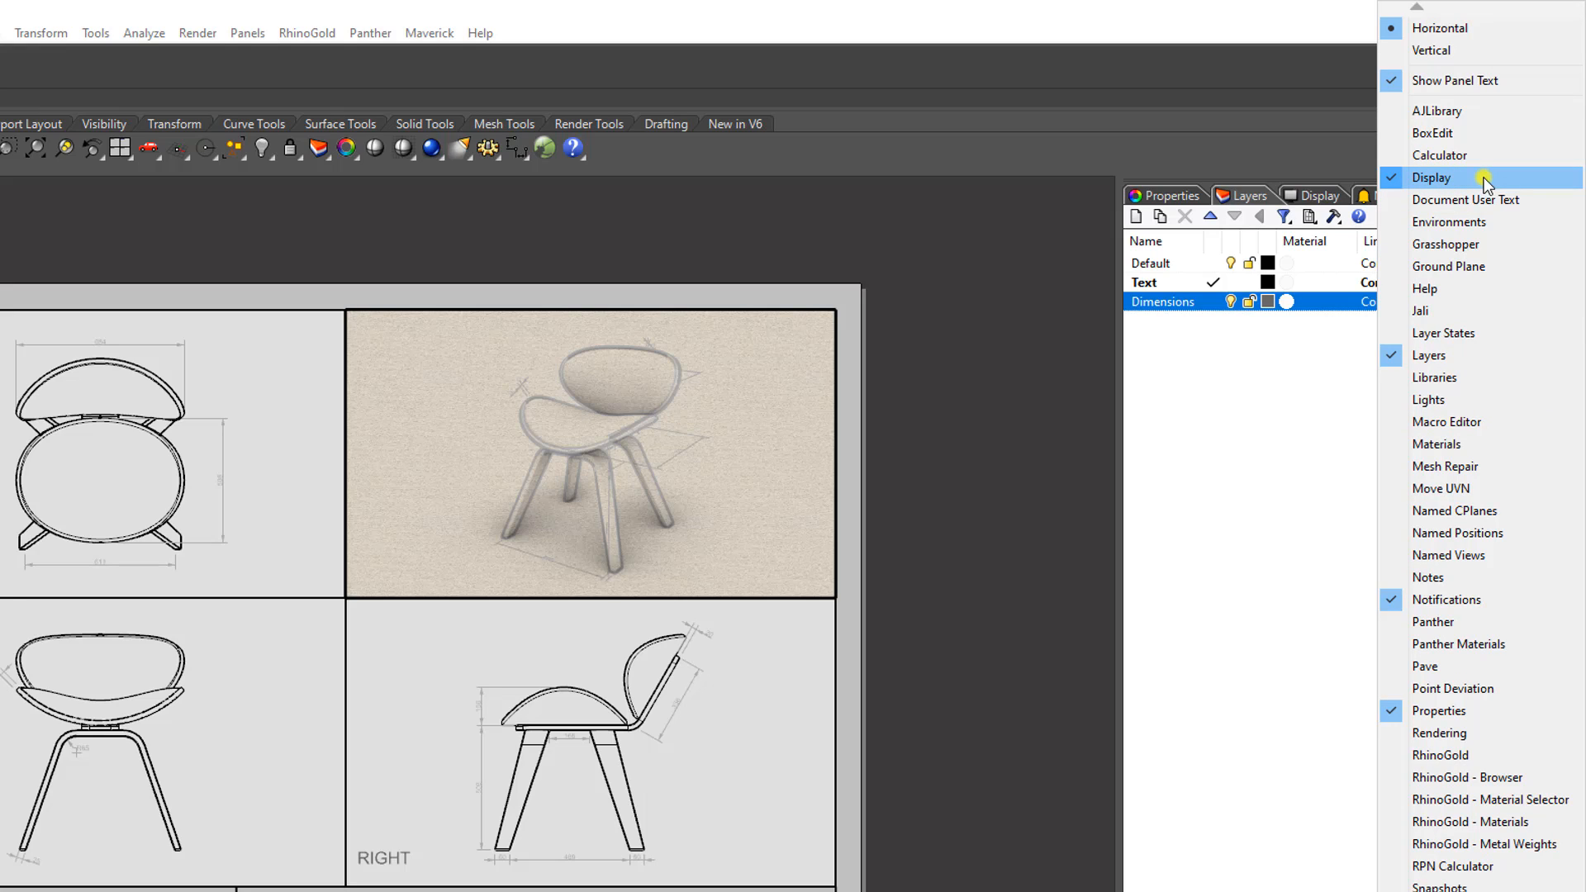
pyautogui.click(1307, 334)
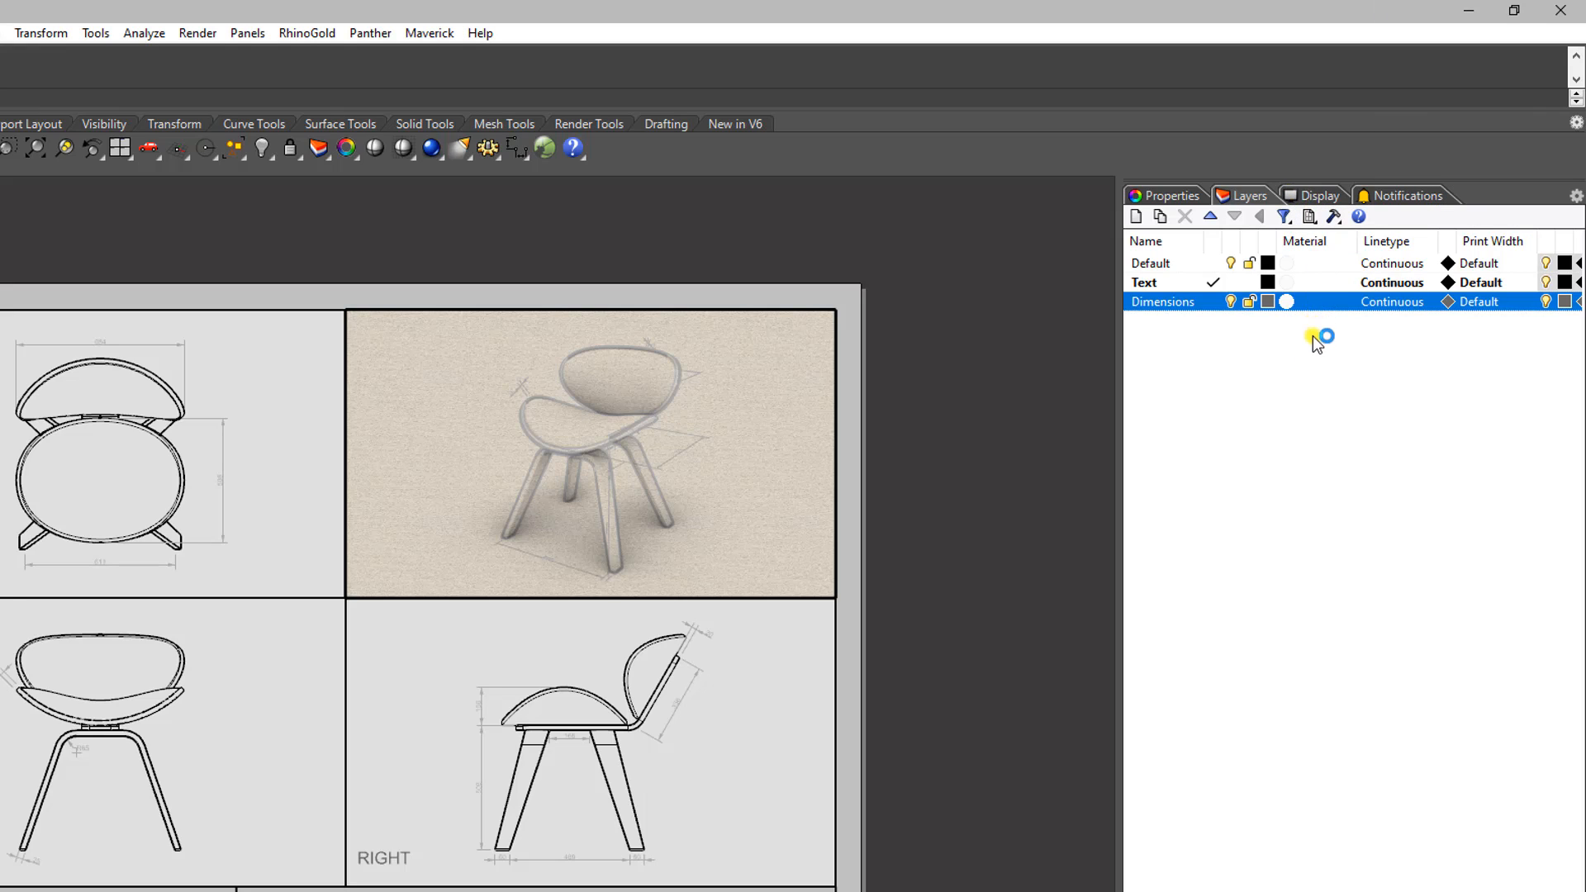
pyautogui.click(1320, 196)
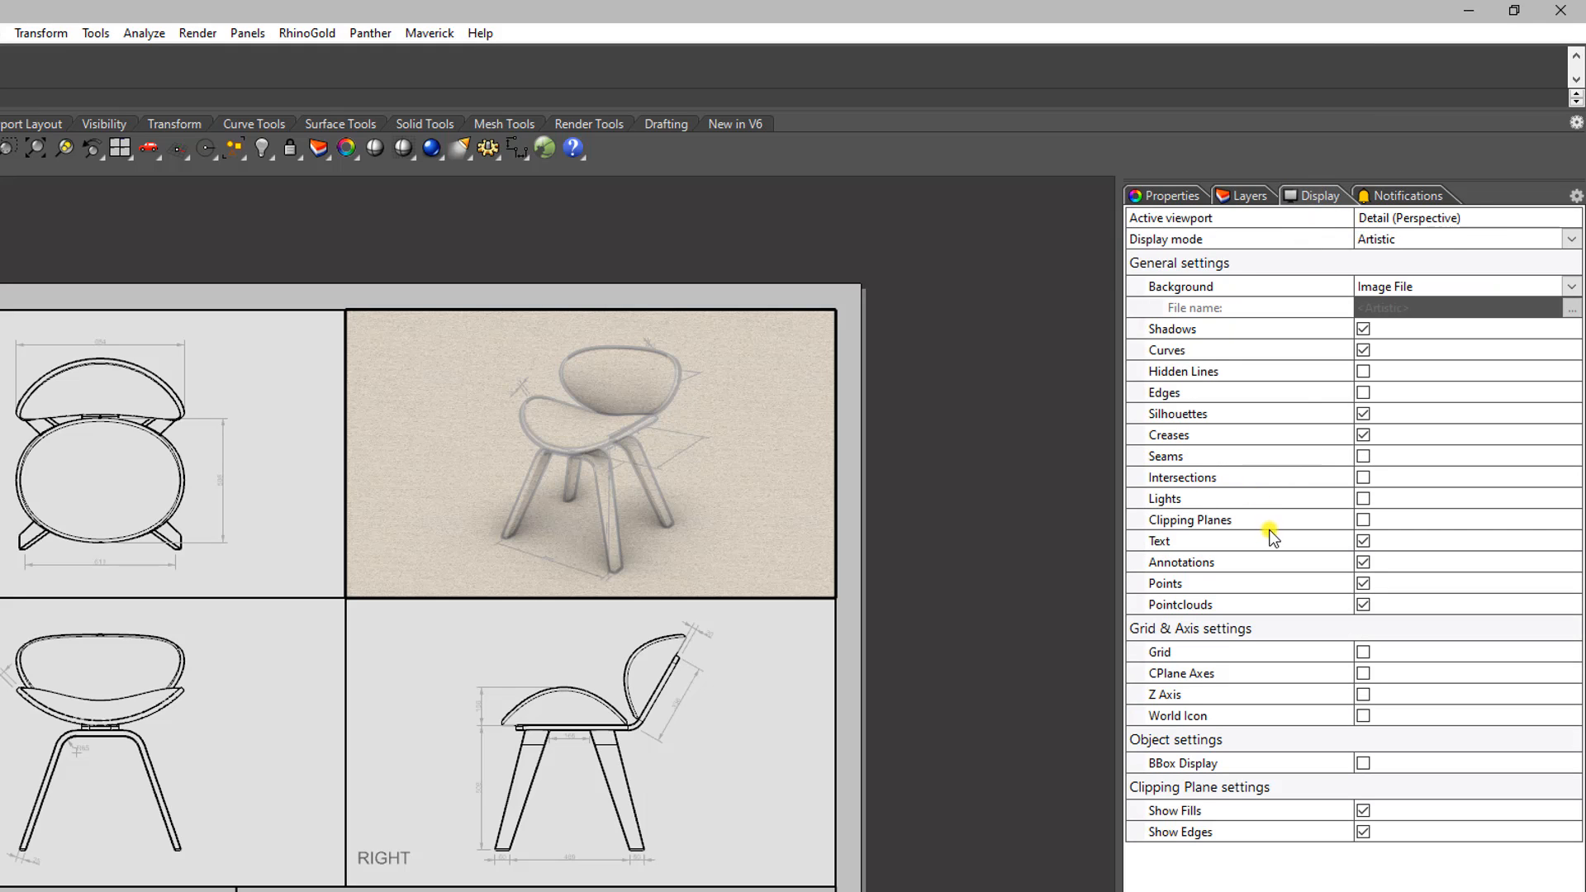
pyautogui.click(1363, 562)
pyautogui.doubleClick(739, 475)
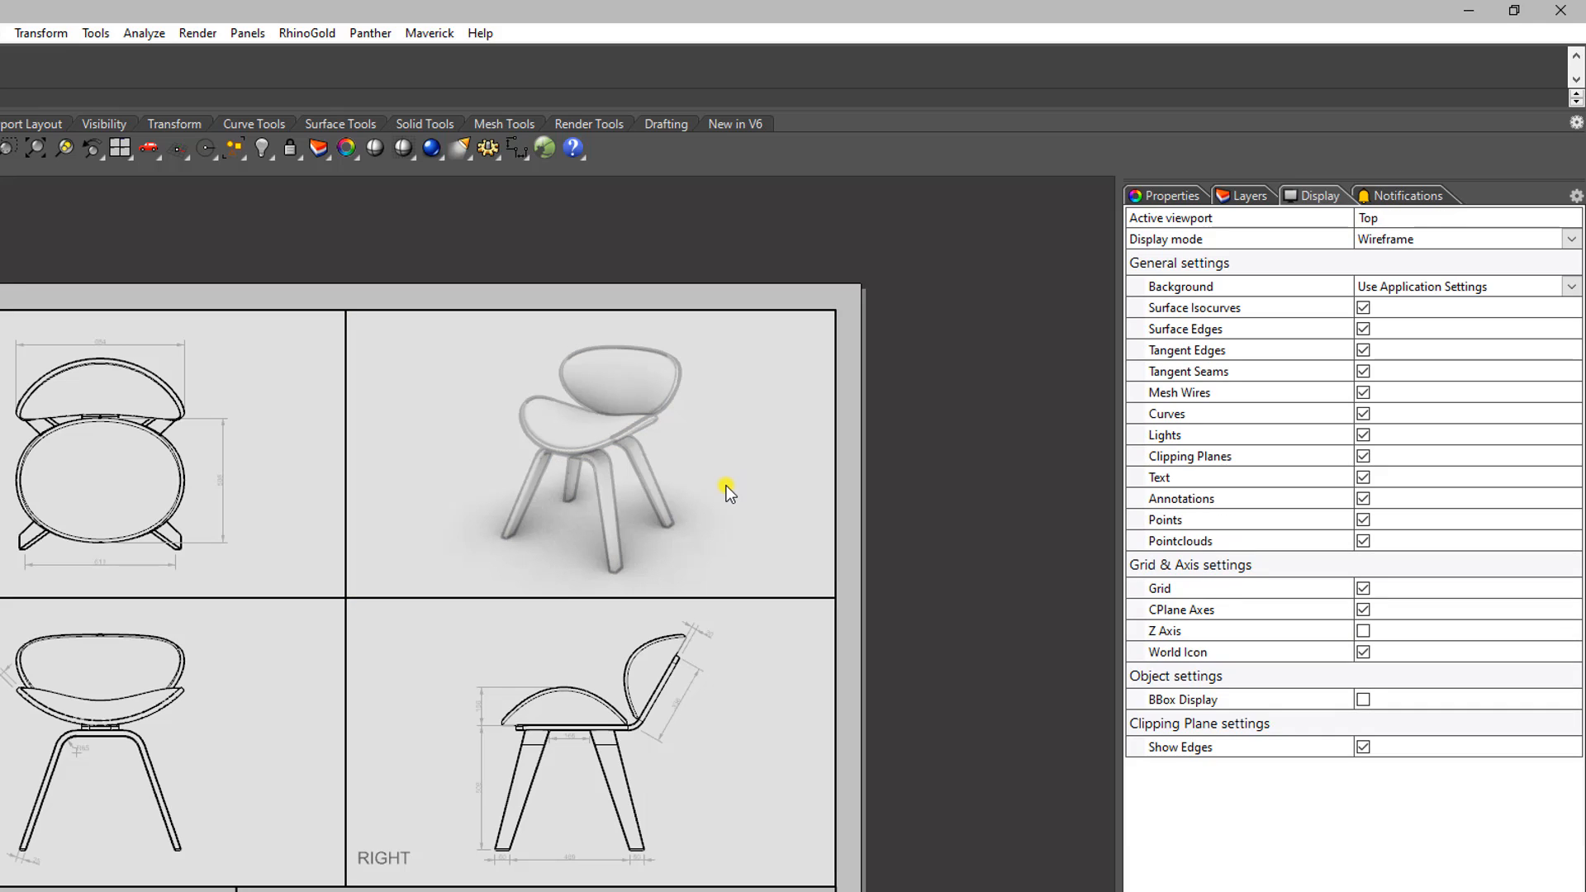
# Step: Reactivate the Perspective detail and turn on Edges in its Artistic display settings to check the chair's look on the sheet
pyautogui.scroll(3, 592, 486)
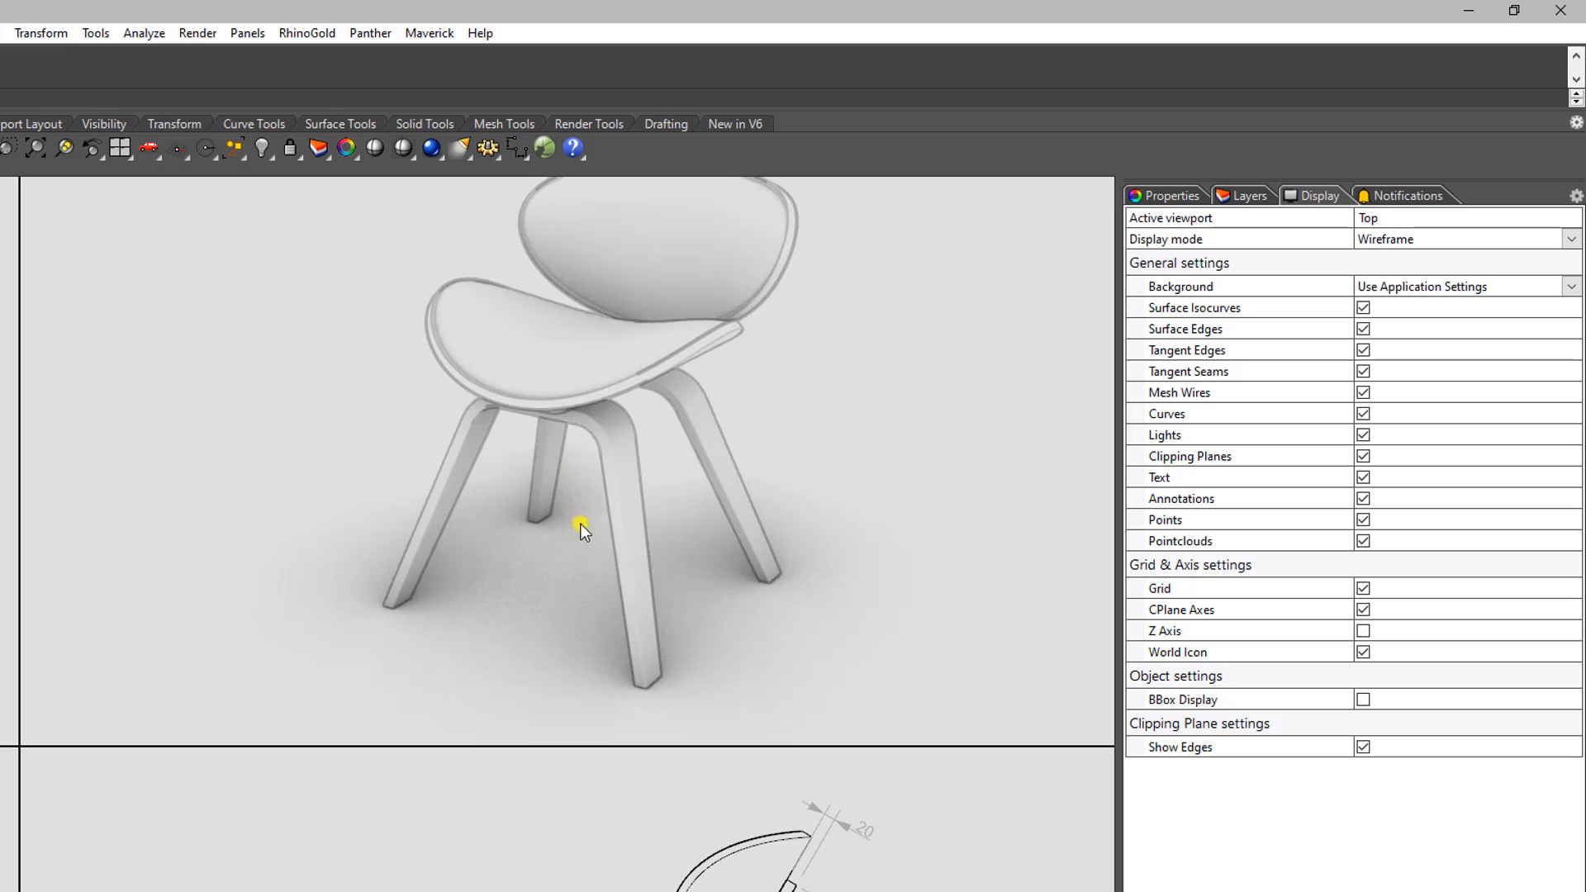
pyautogui.scroll(-2, 588, 524)
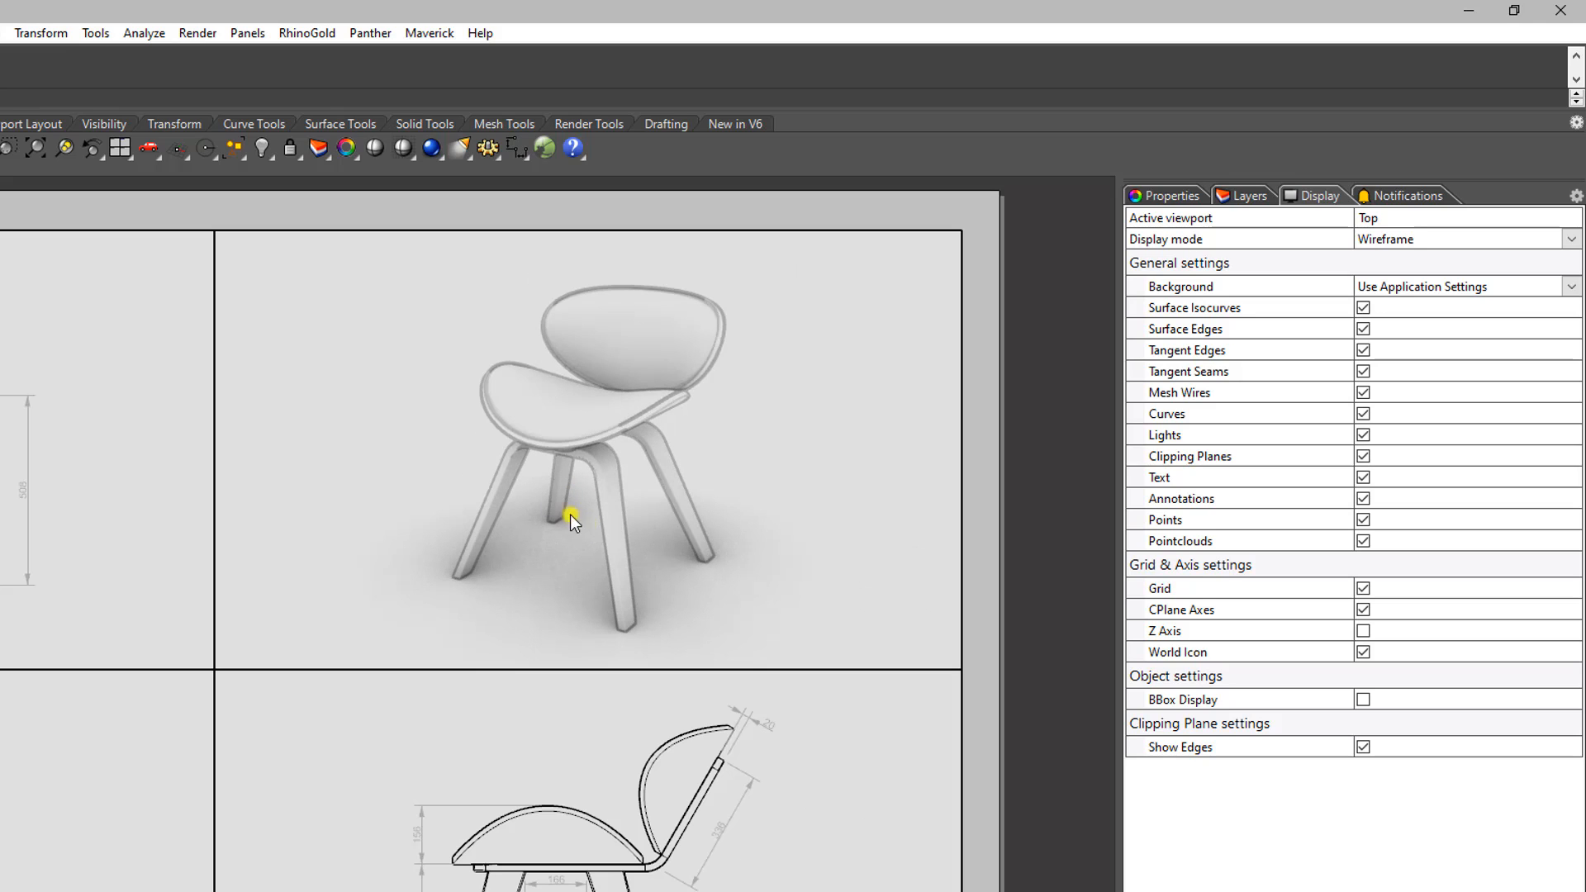
pyautogui.doubleClick(588, 412)
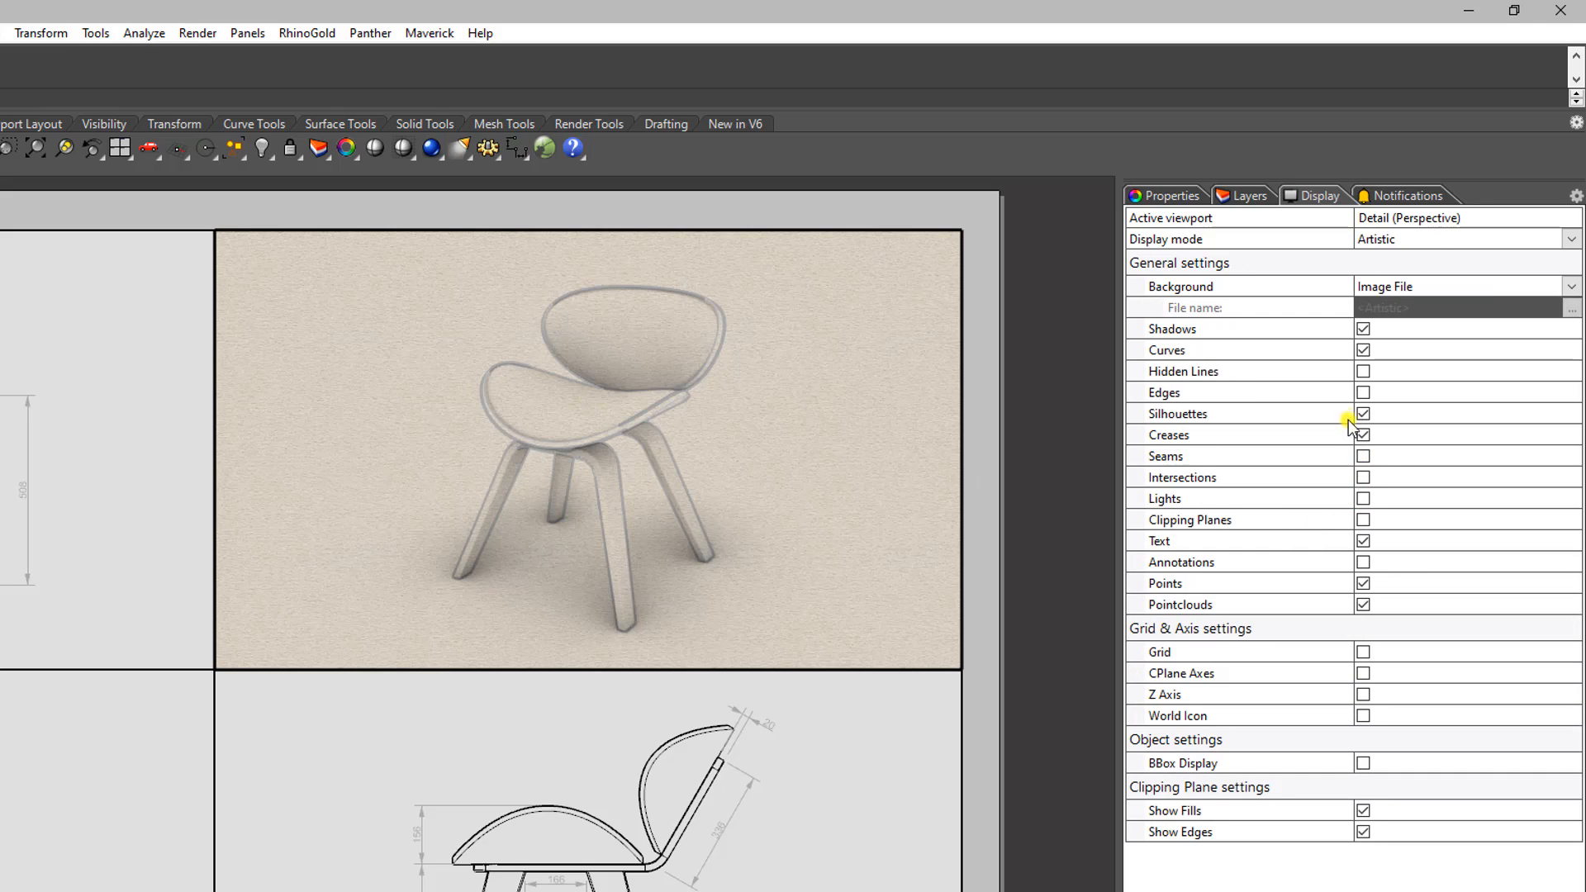
pyautogui.click(1364, 394)
pyautogui.click(1364, 394)
pyautogui.click(1363, 394)
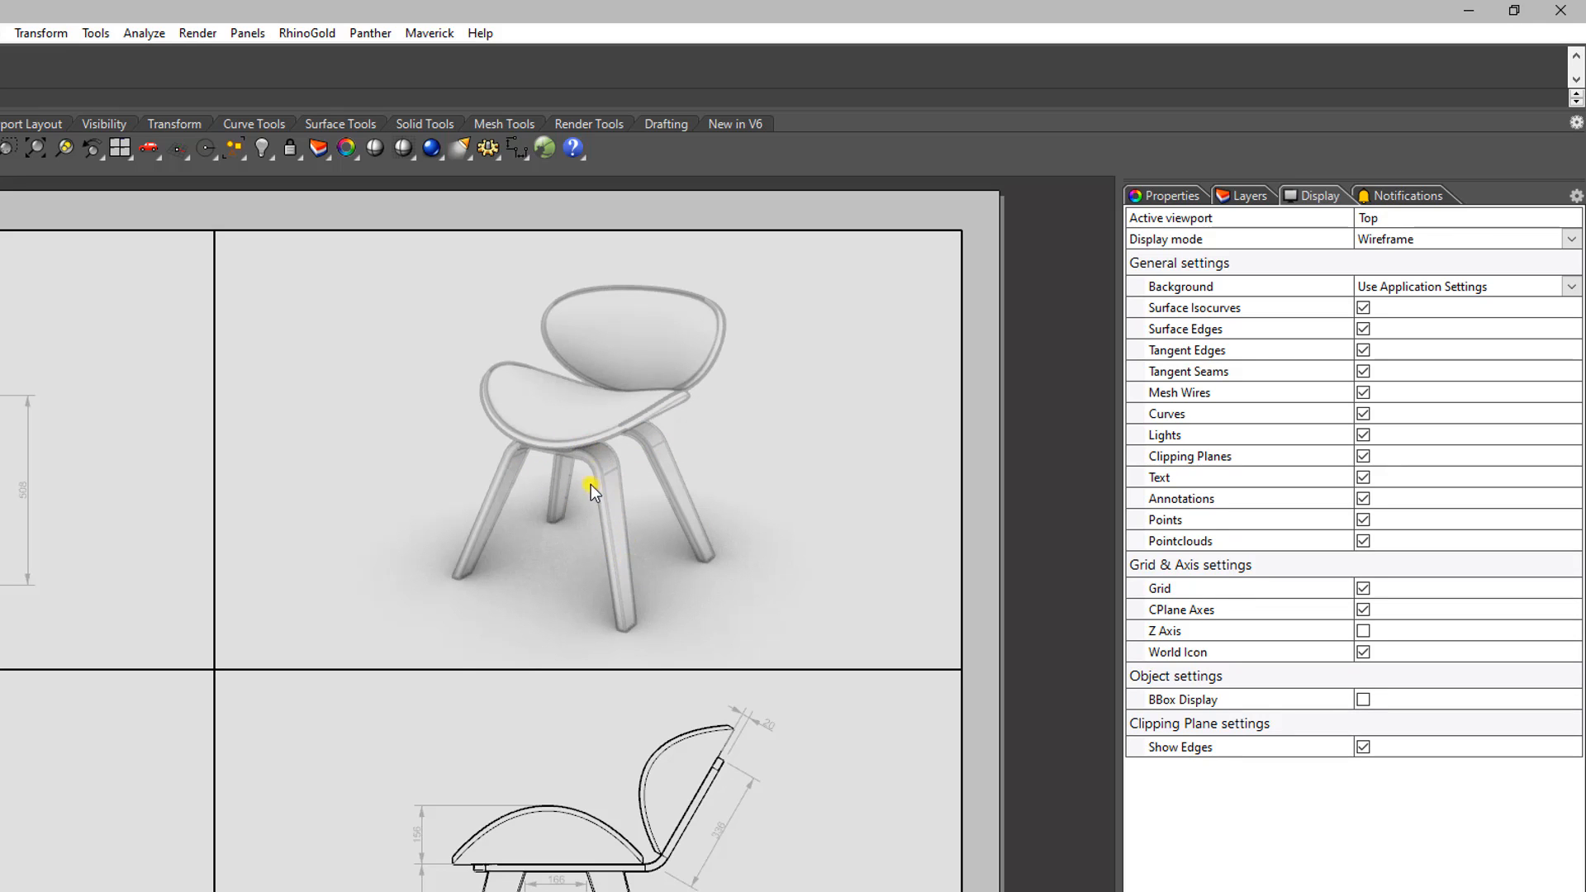
# Step: Turn off Edges for the Perspective detail again and return to the layout sheet
pyautogui.doubleClick(645, 505)
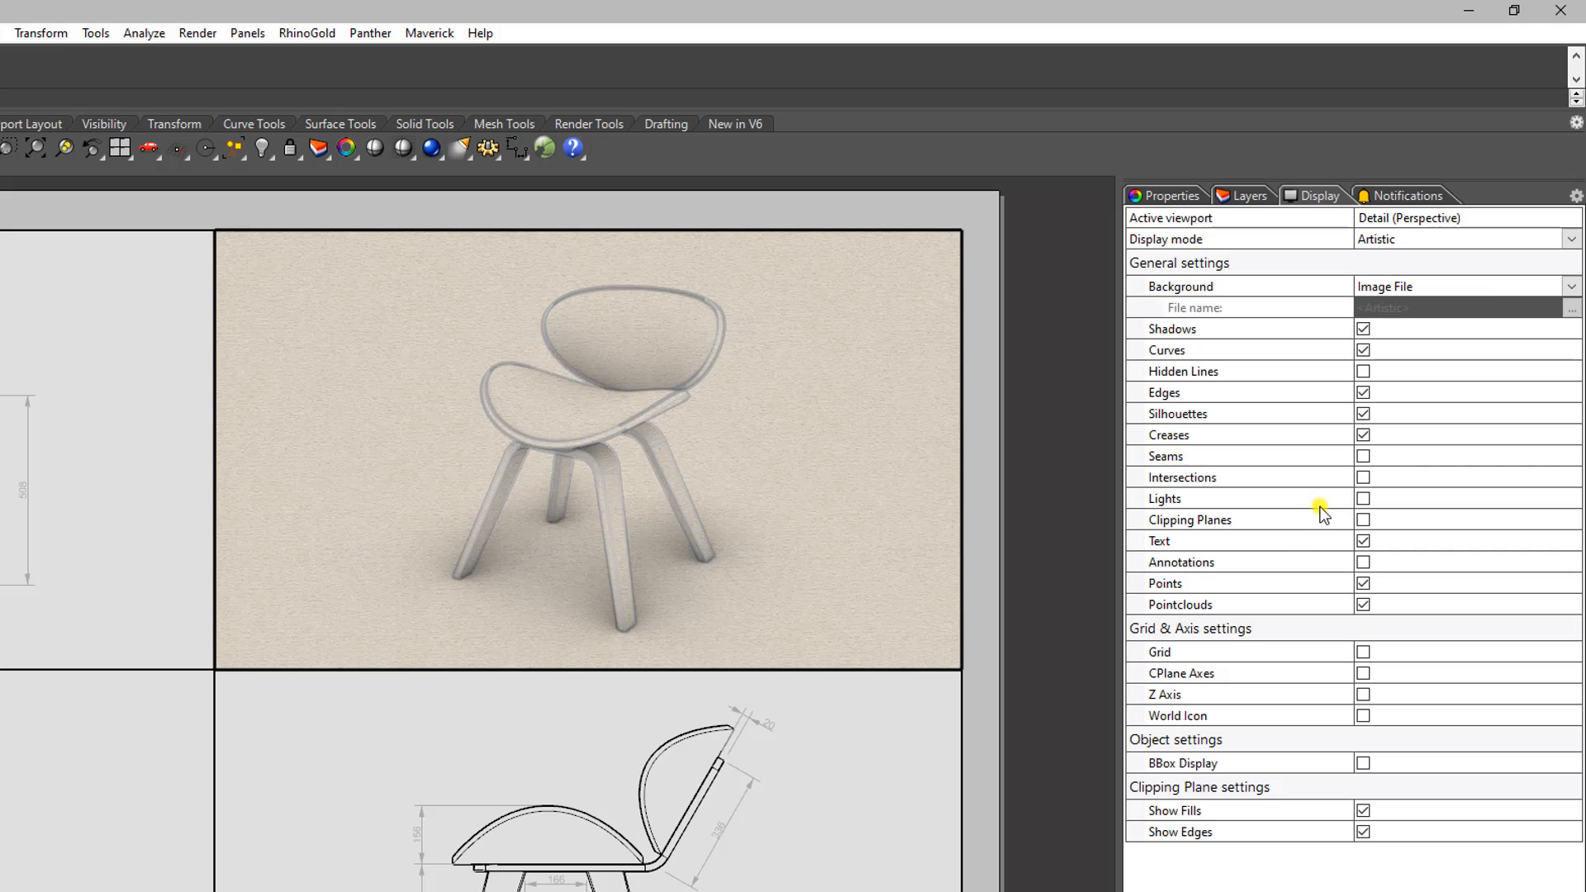
pyautogui.click(1365, 393)
pyautogui.click(805, 482)
pyautogui.scroll(-4, 499, 518)
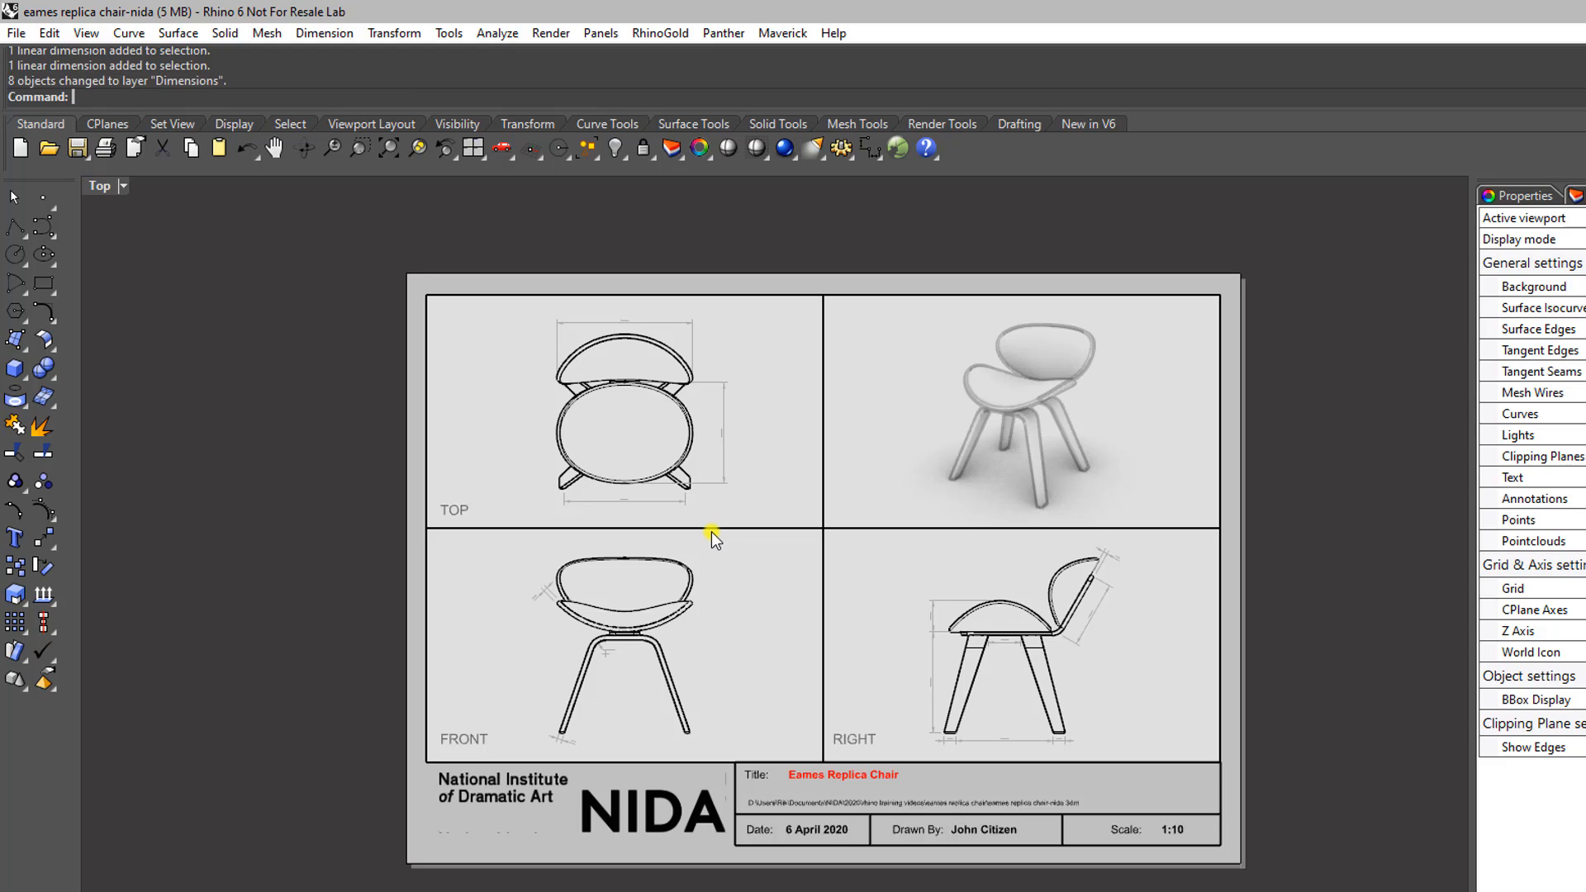
# Step: Preview the layout sheet in the print setup and cancel without printing
pyautogui.click(16, 33)
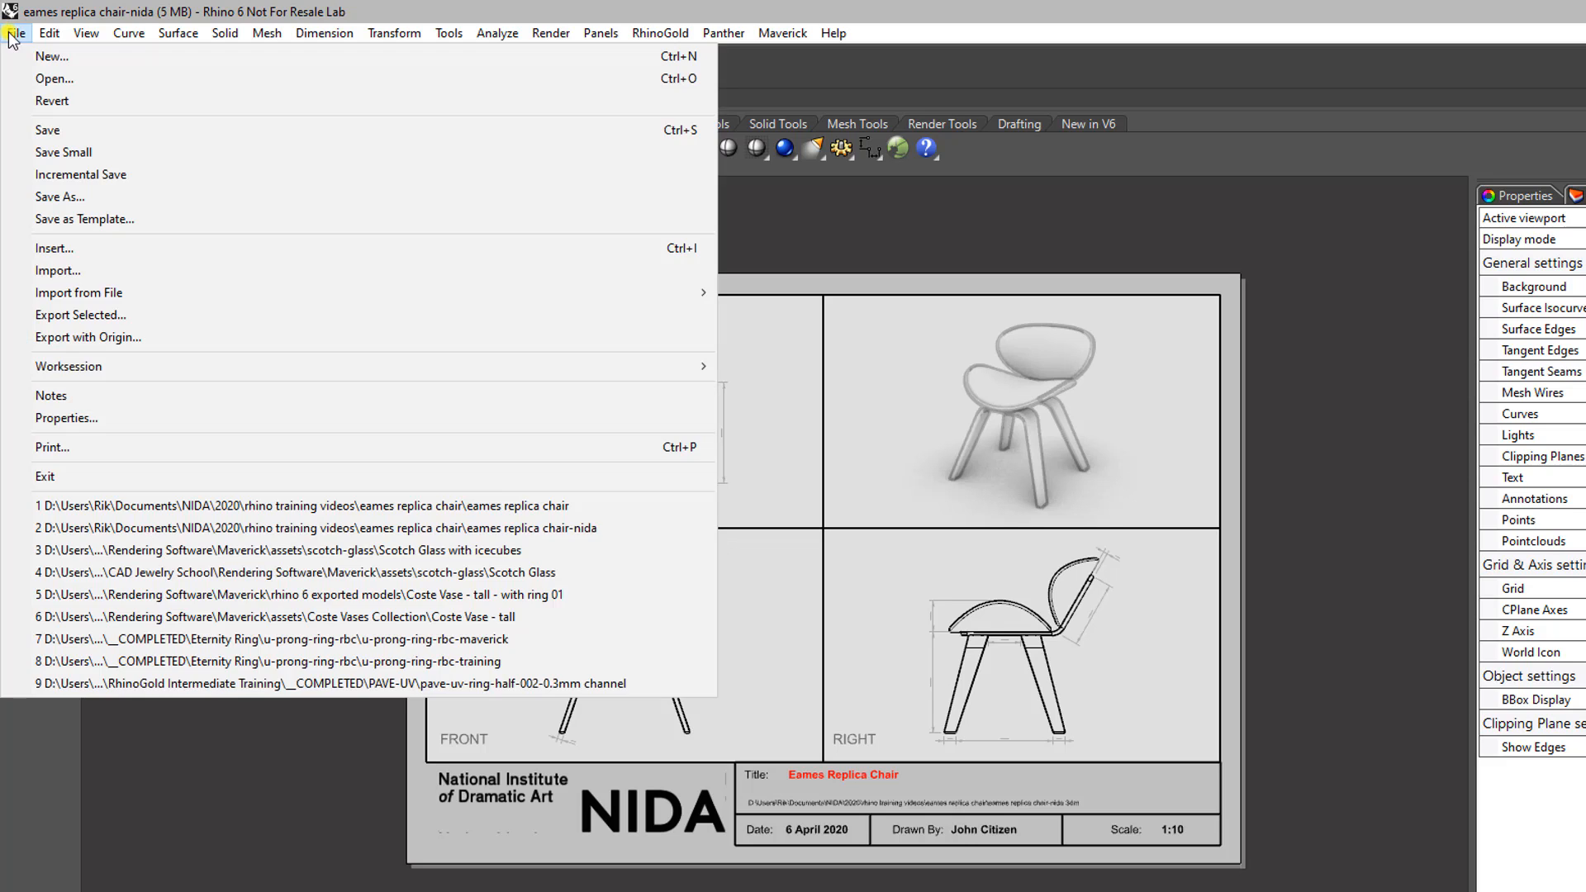
pyautogui.click(195, 449)
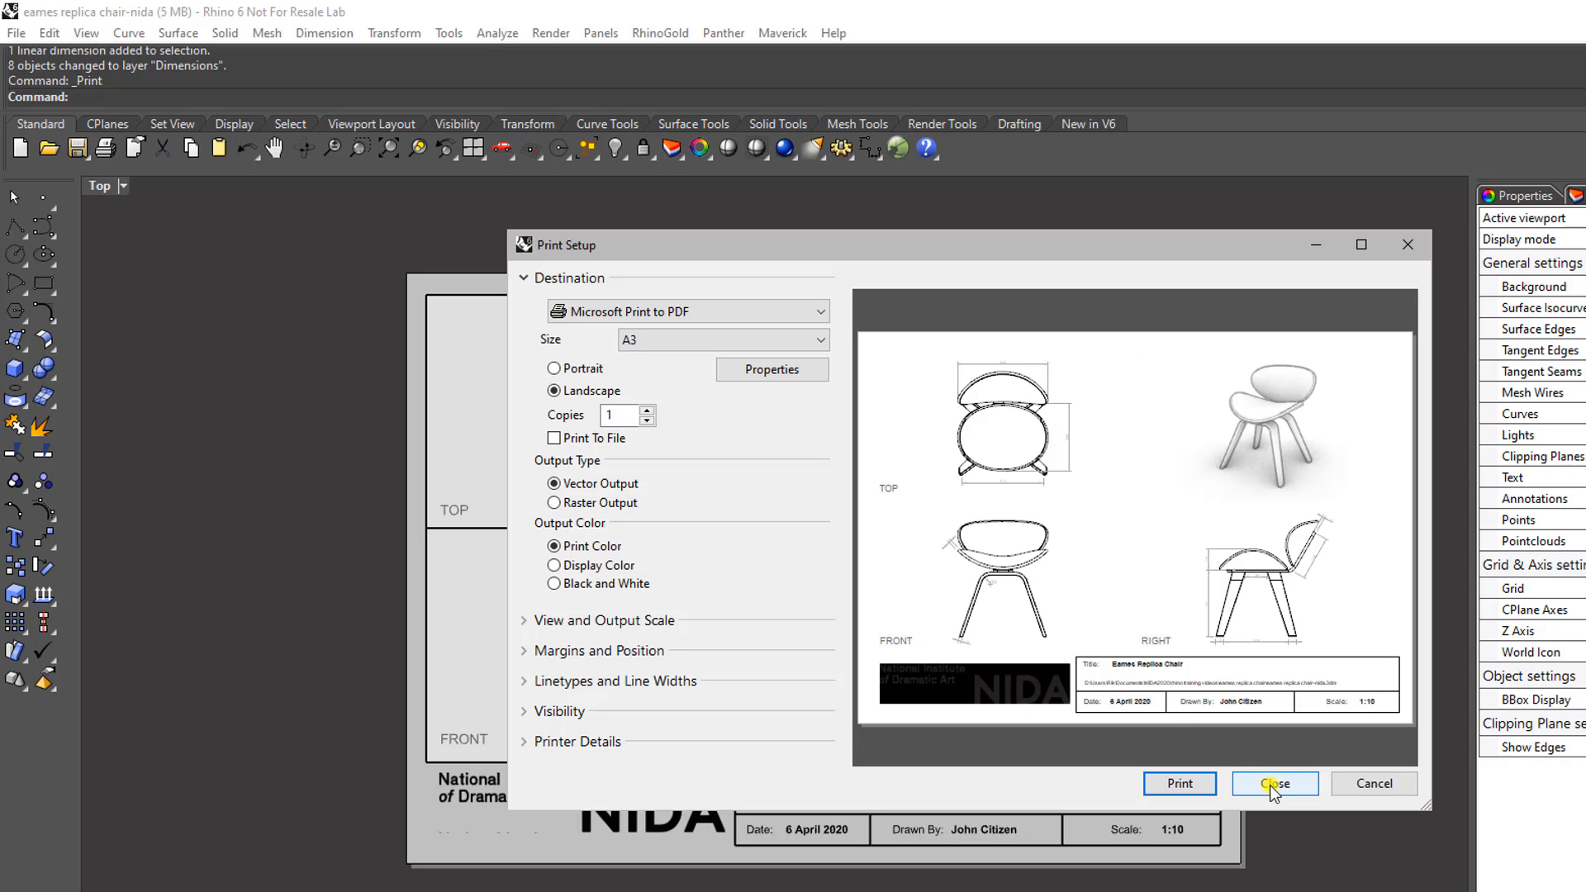
pyautogui.click(1364, 785)
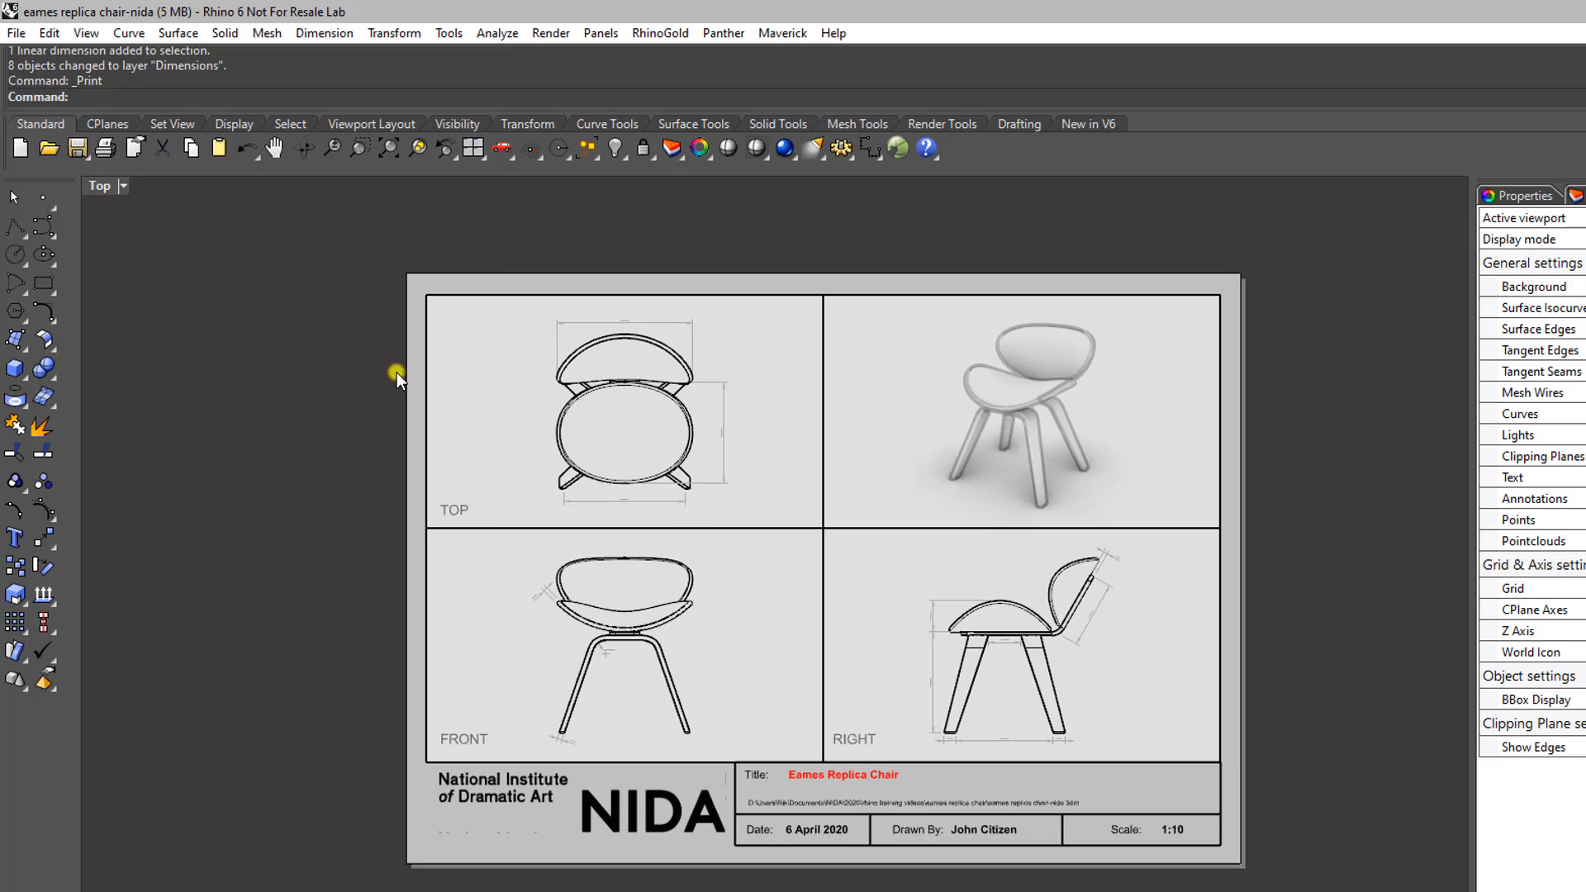
# Step: Draw a rectangle over the Top detail's border, from its upper-left corner to its lower-right corner
pyautogui.click(41, 287)
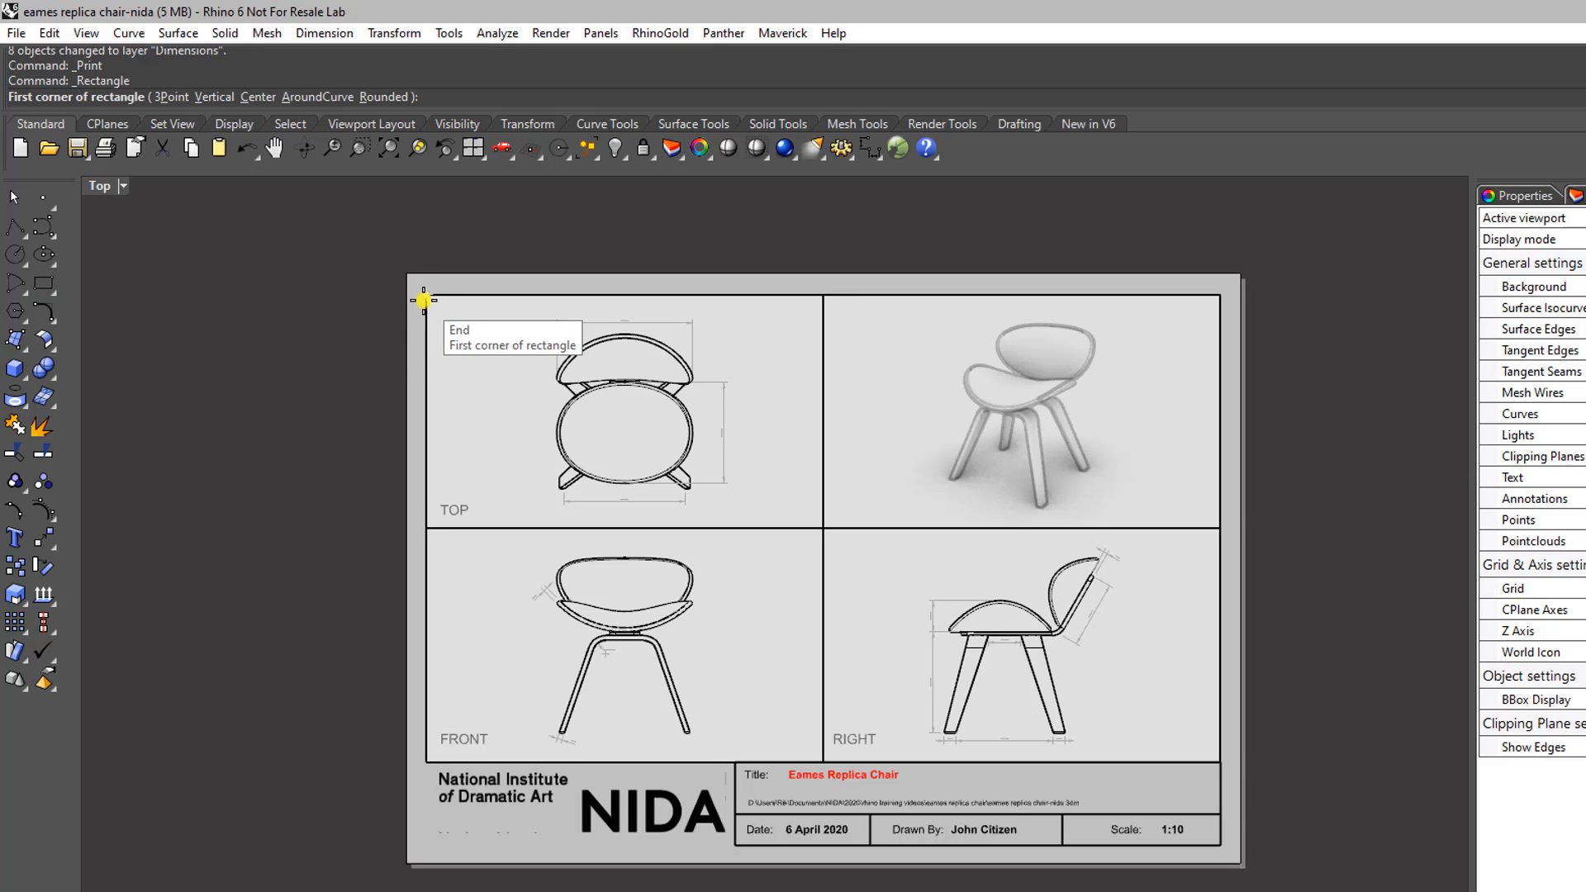
pyautogui.scroll(2, 423, 300)
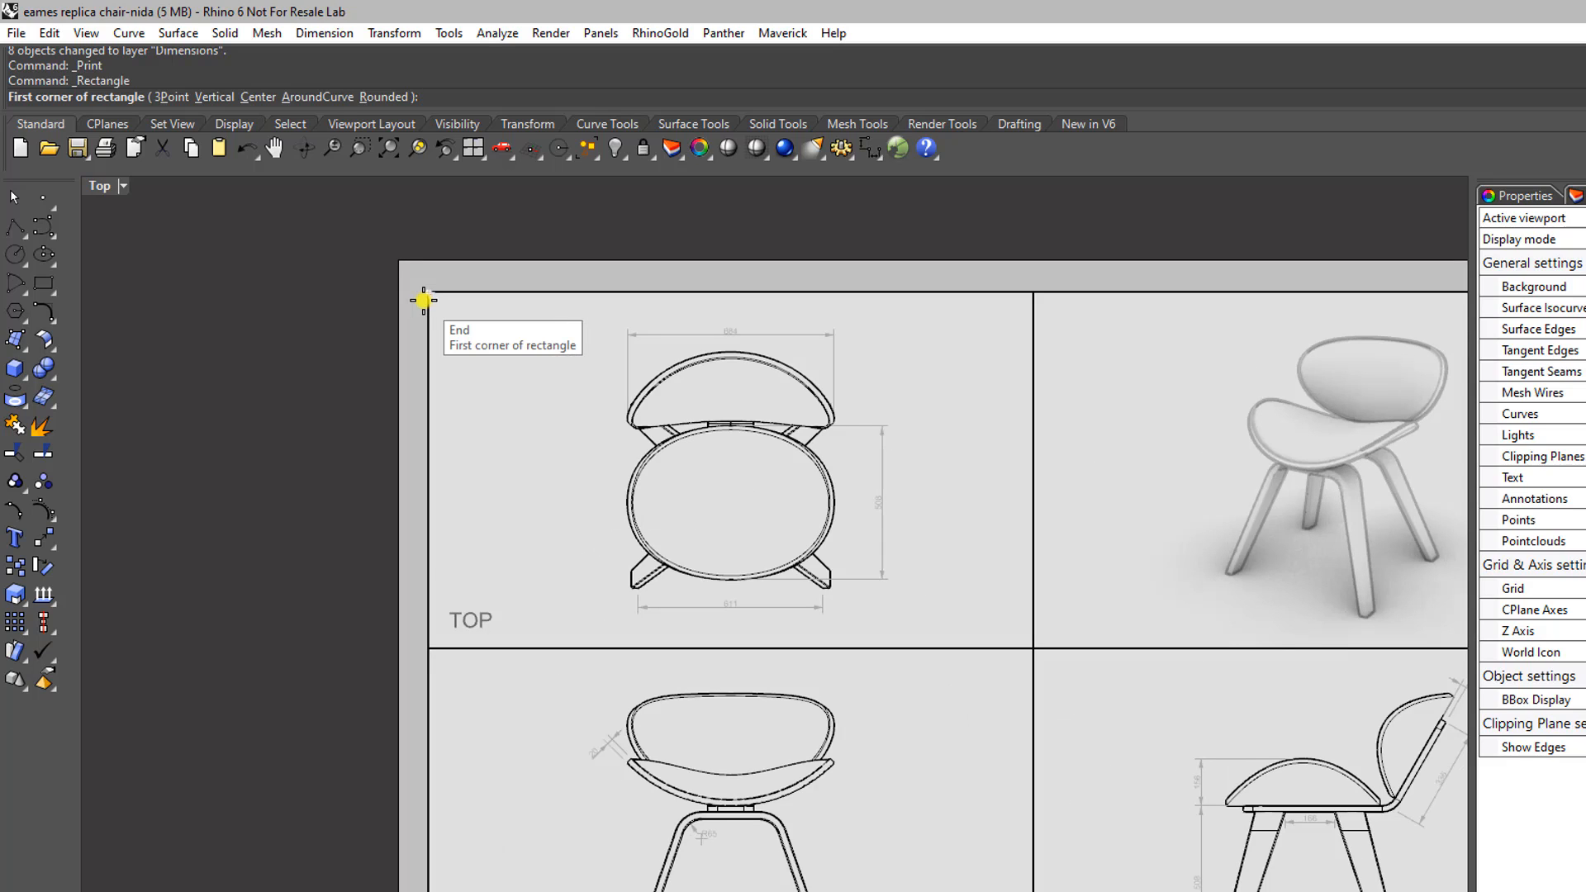
pyautogui.click(423, 299)
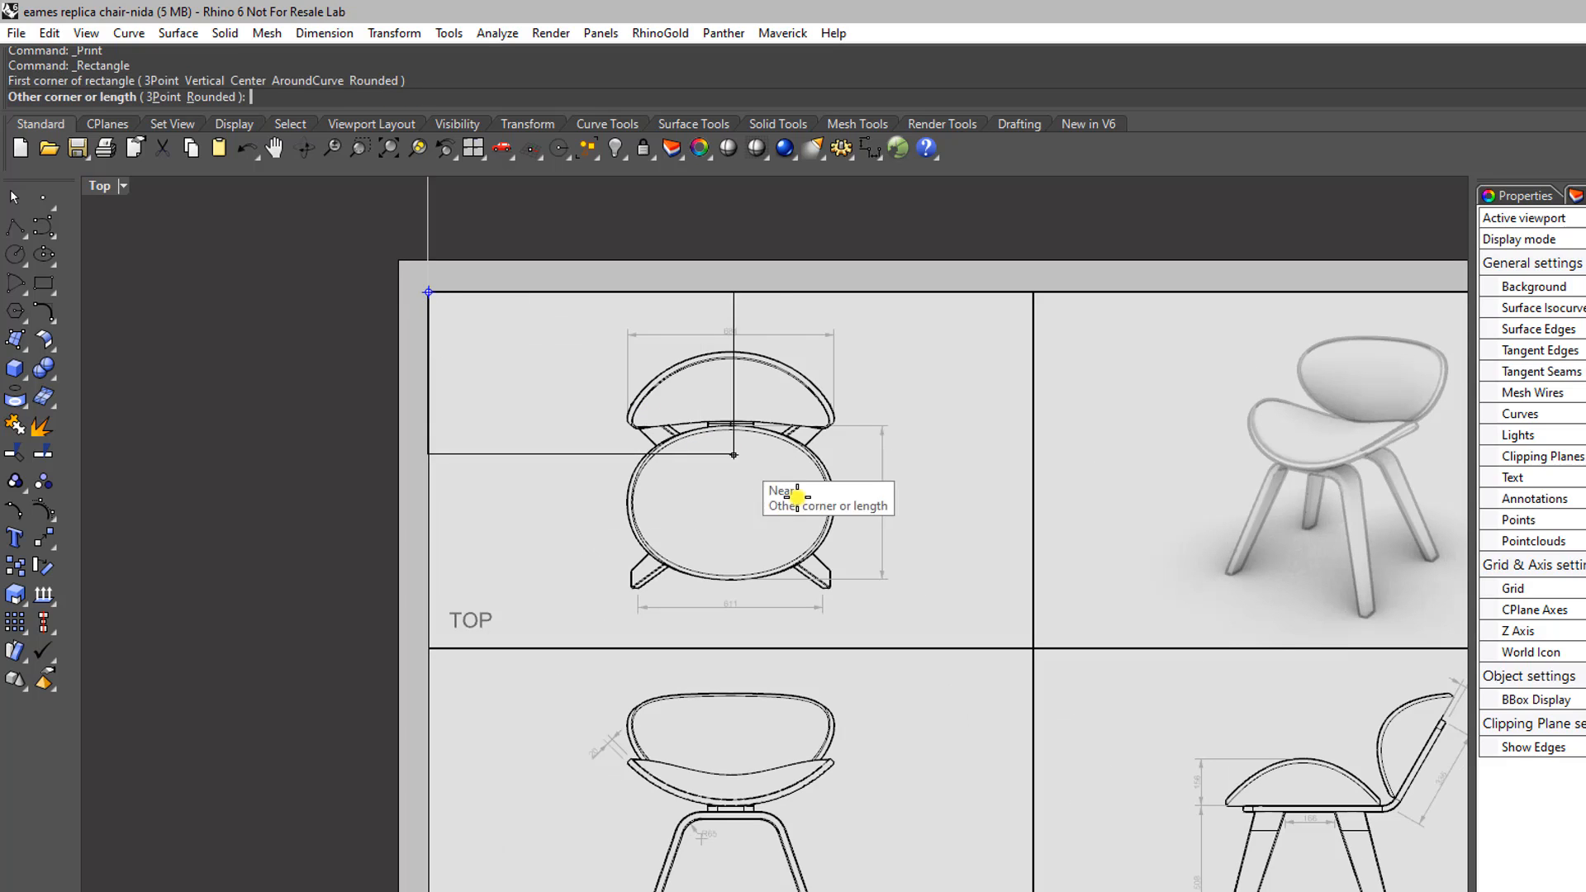
pyautogui.click(1031, 650)
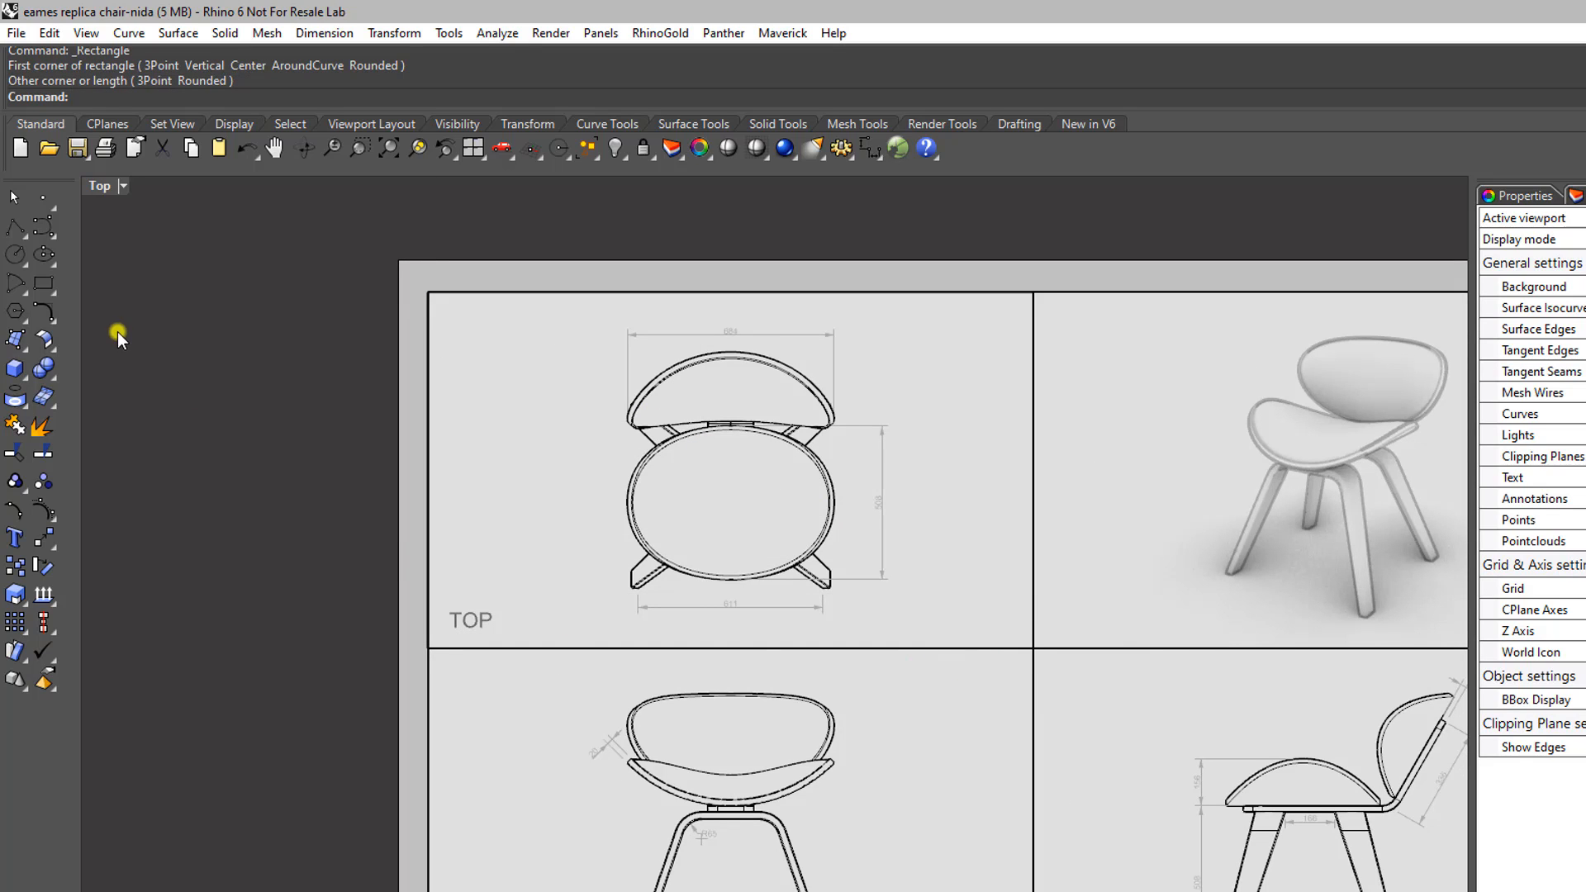
# Step: Draw another rectangle over the Front detail's border, from its upper-left corner to its lower-right corner
pyautogui.press('Return')
pyautogui.moveTo(521, 687); pyautogui.dragTo(463, 413, button='right')
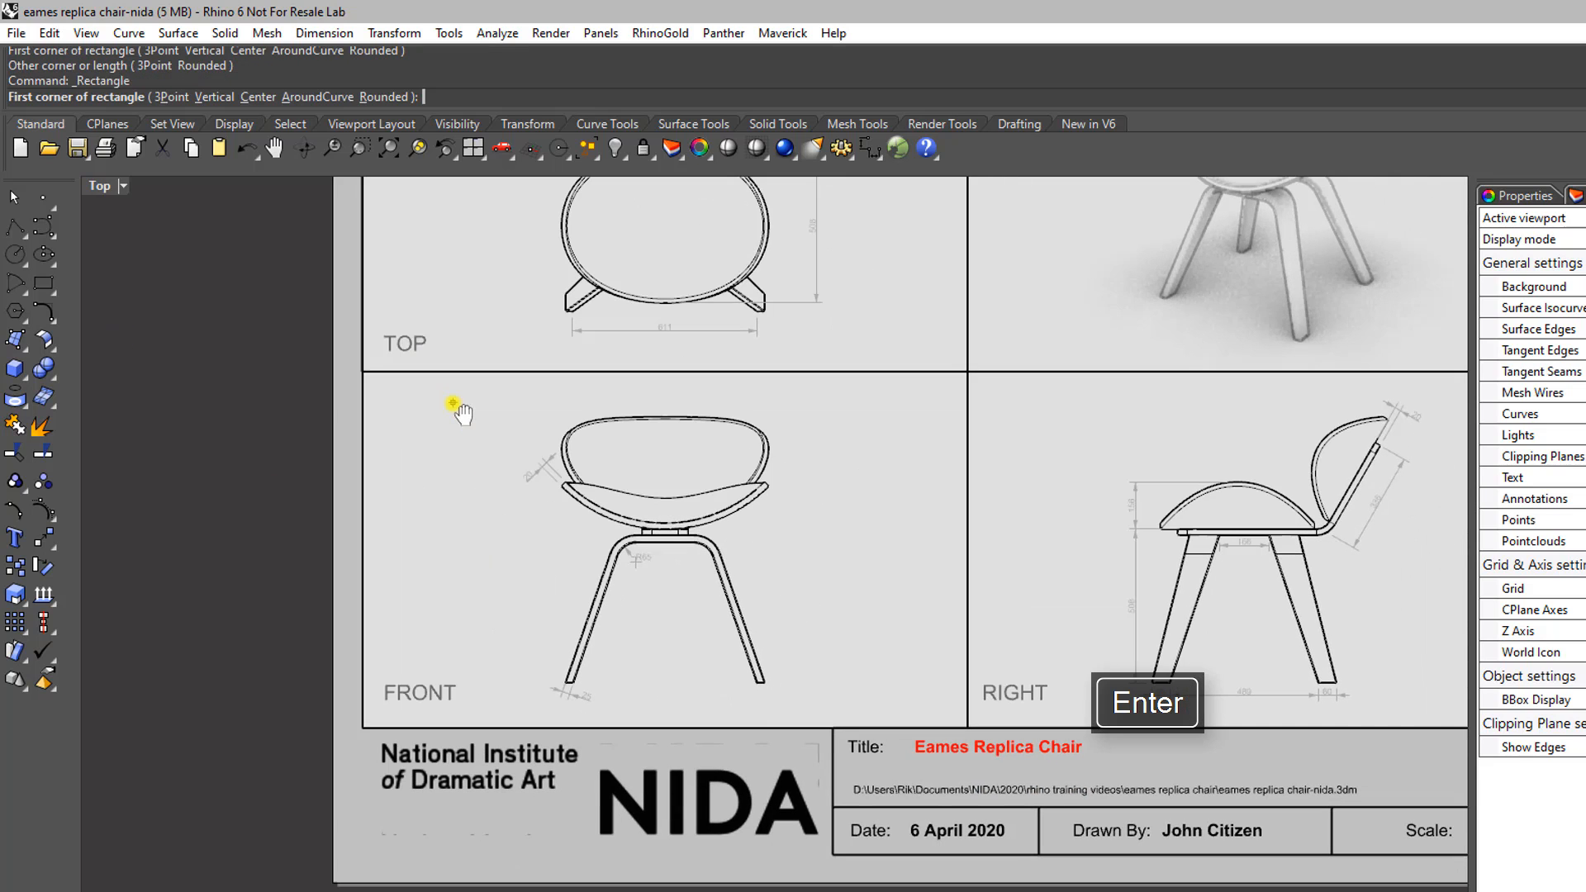
pyautogui.click(364, 372)
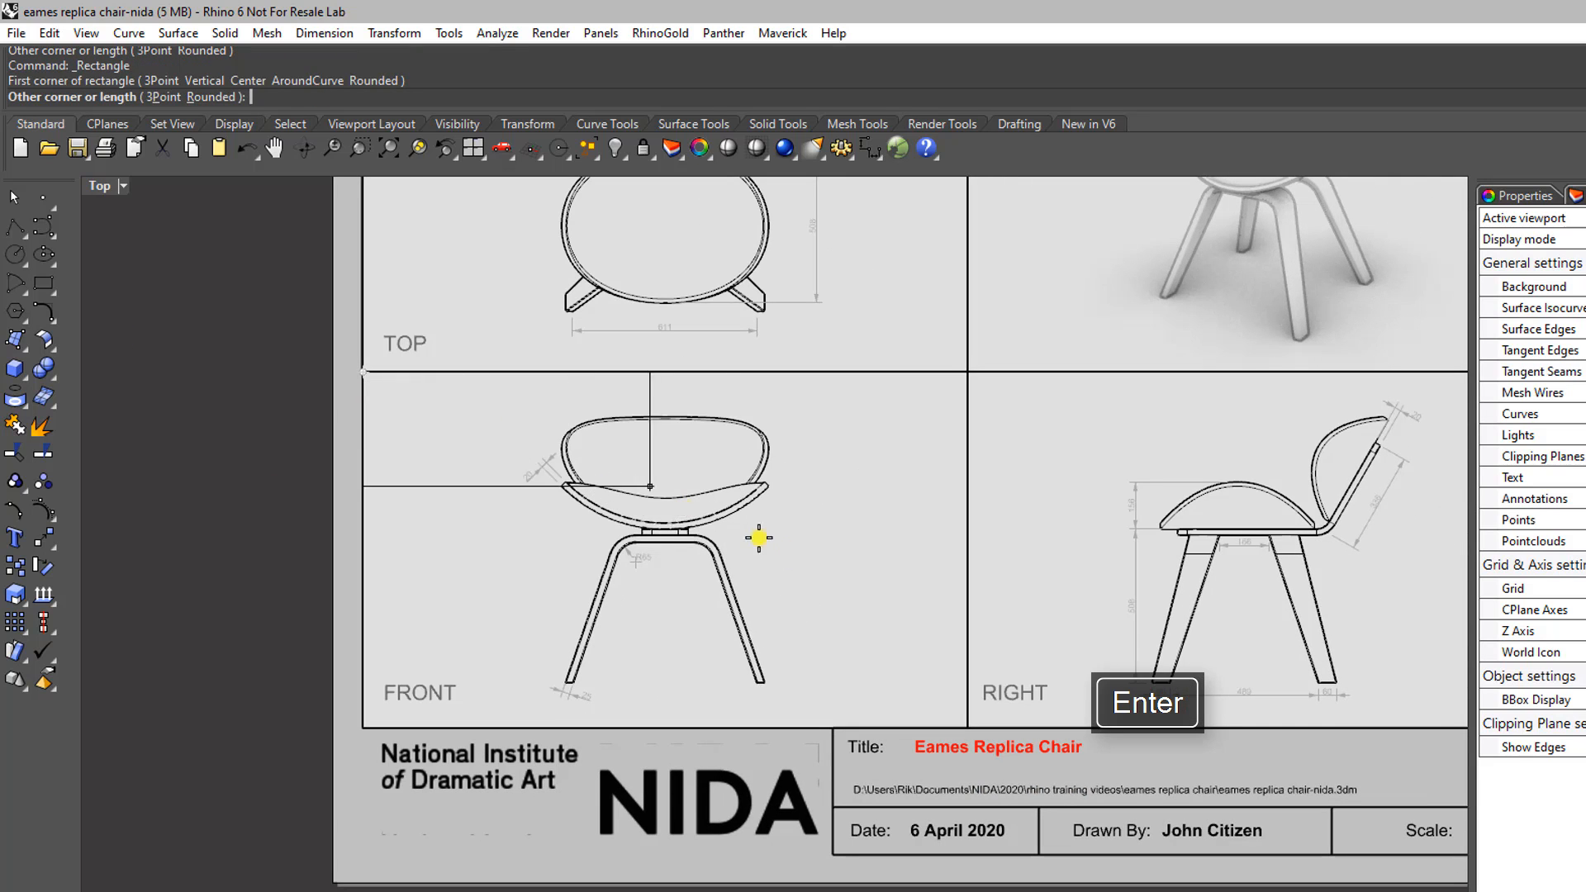
pyautogui.click(957, 729)
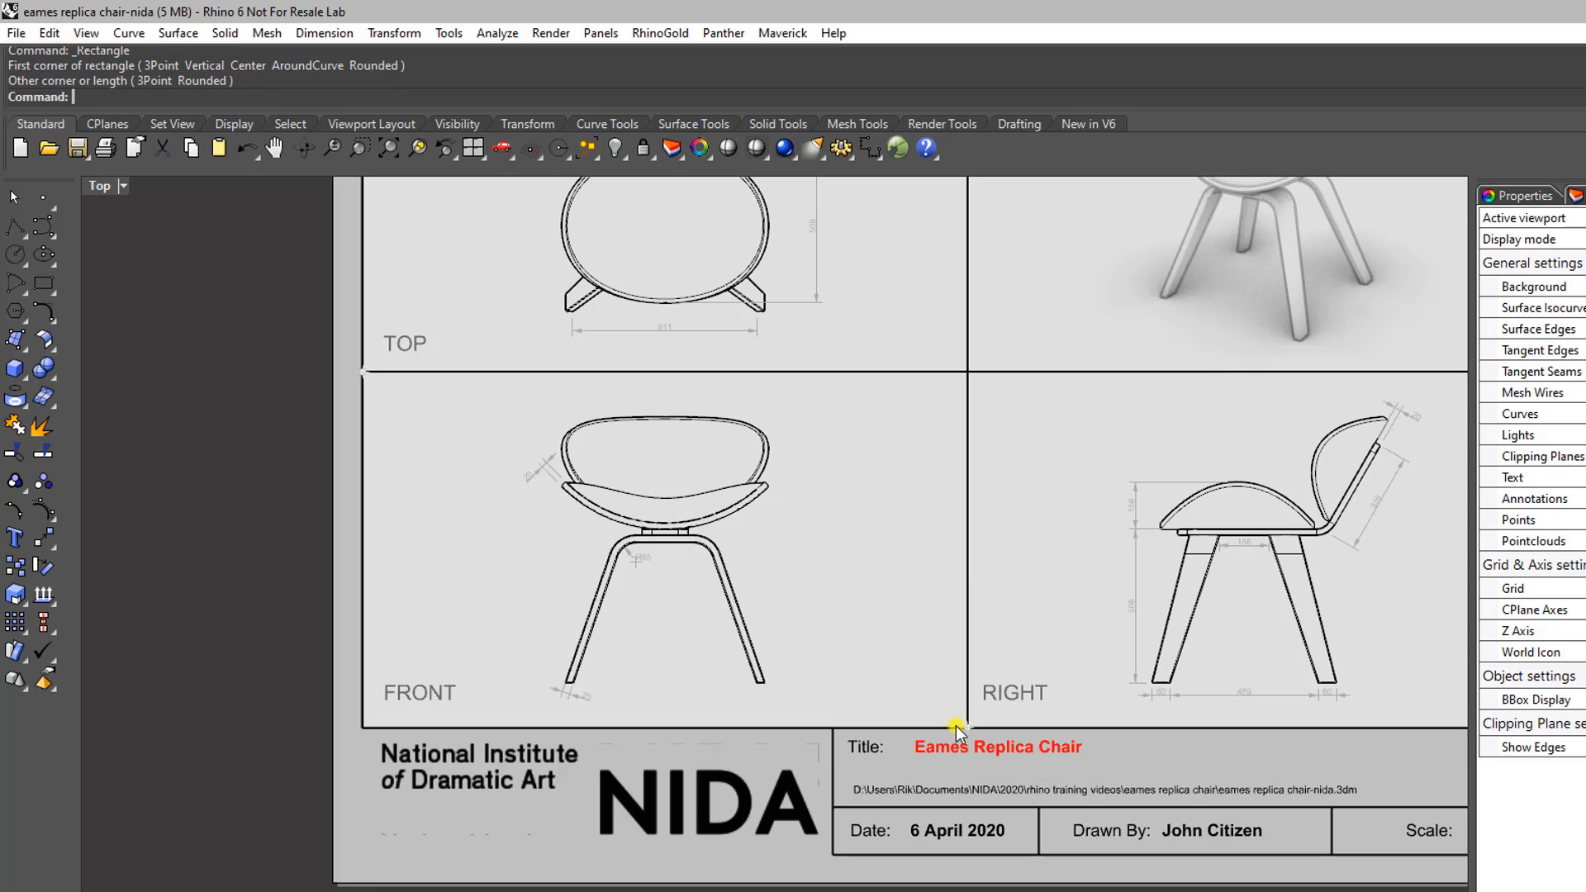
pyautogui.scroll(-4, 424, 648)
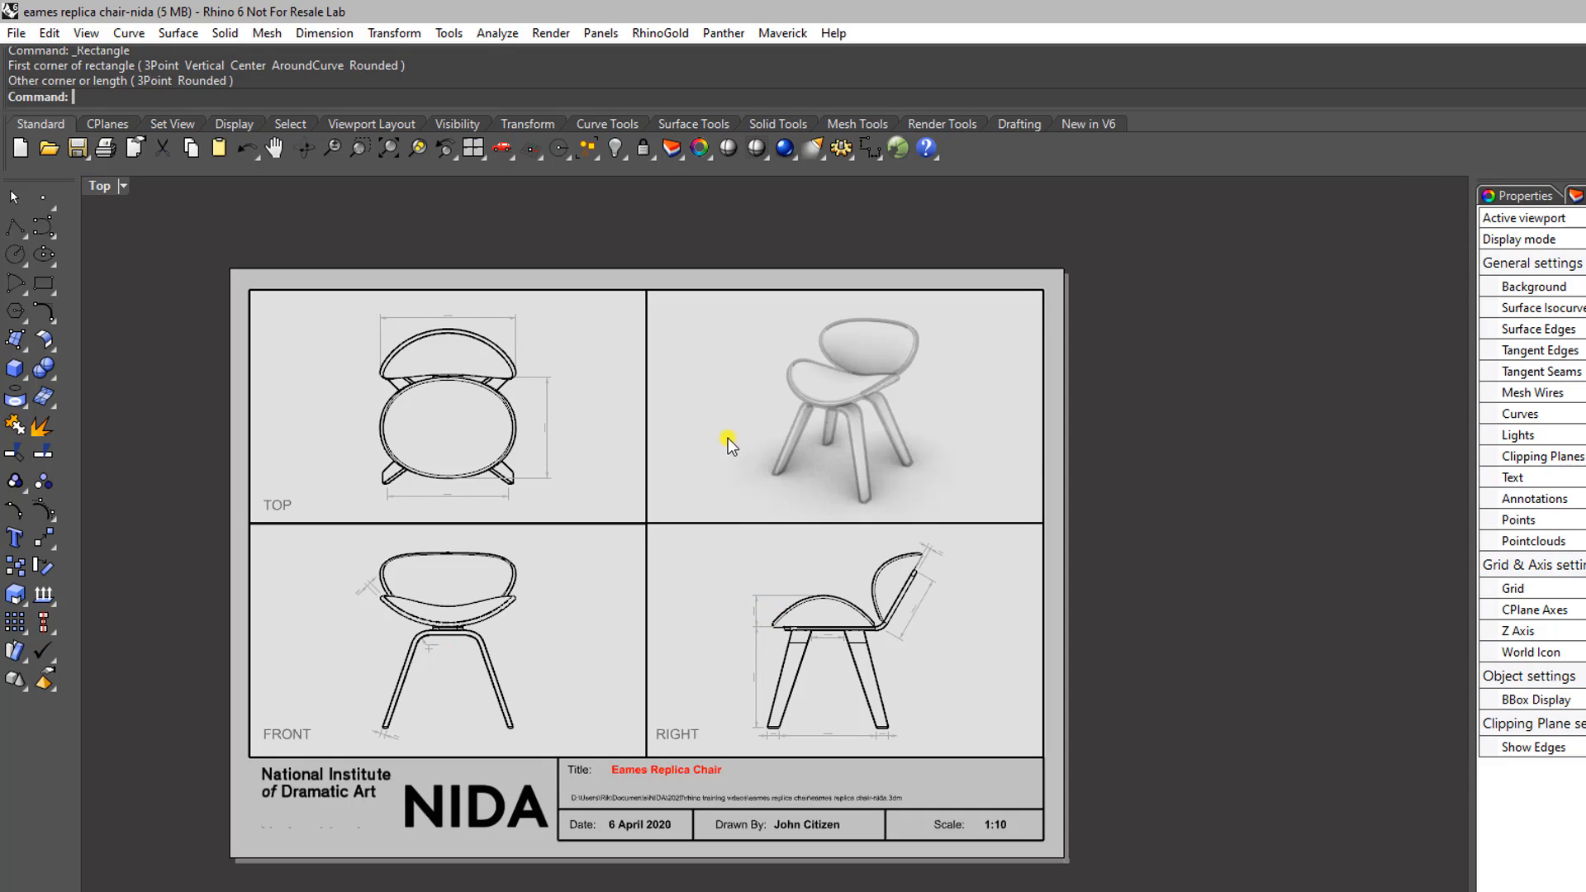
# Step: Draw a rectangle over the Perspective detail's border, from its upper-left corner to its lower-right corner
pyautogui.press('Return')
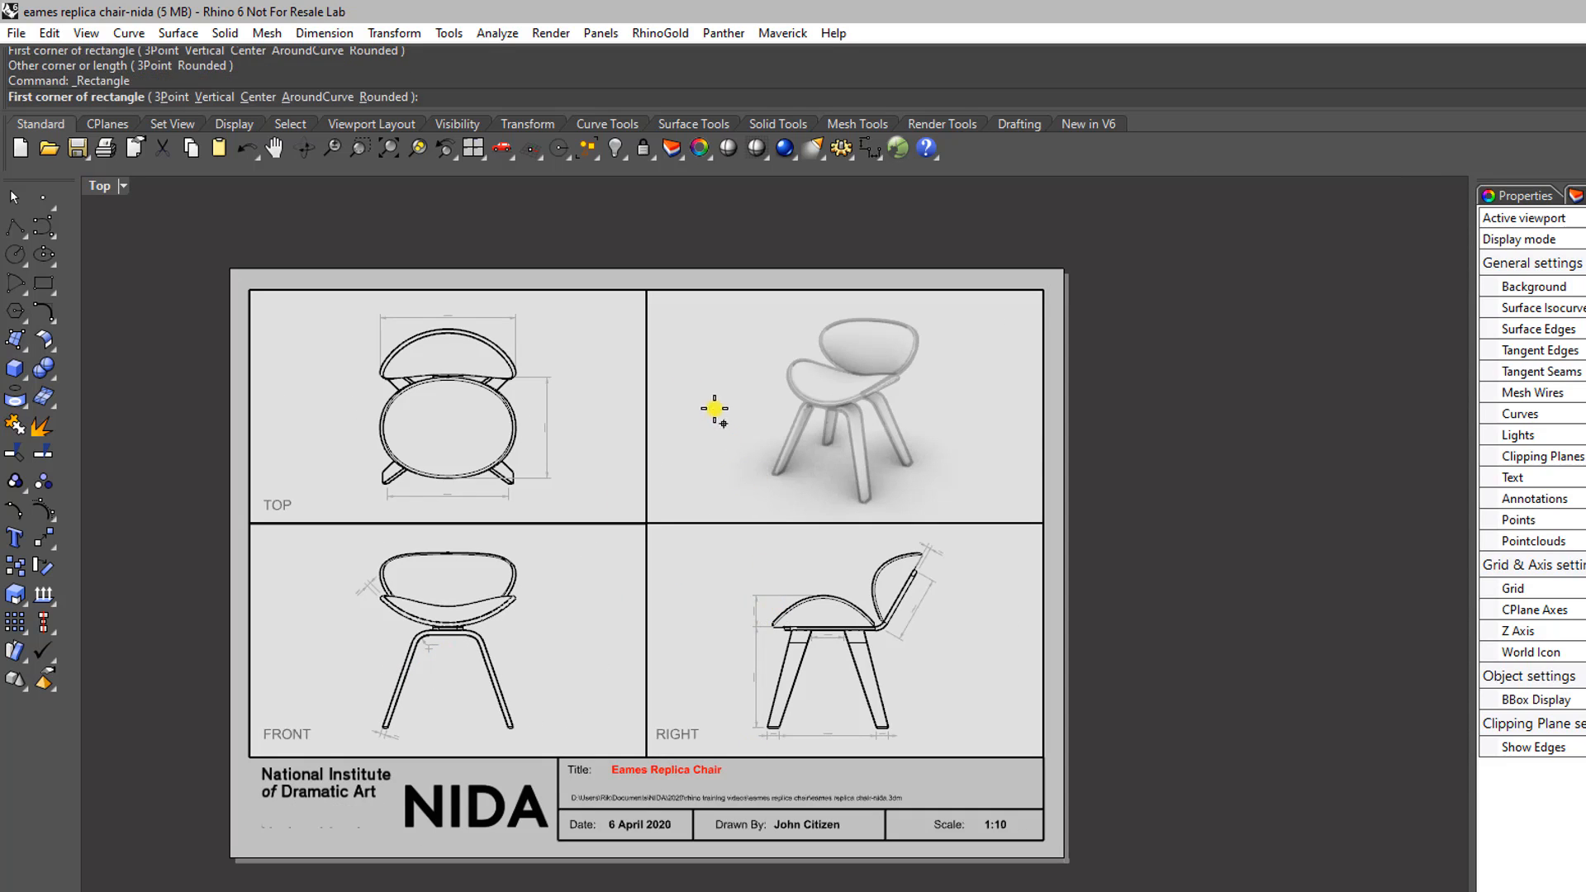
pyautogui.click(653, 298)
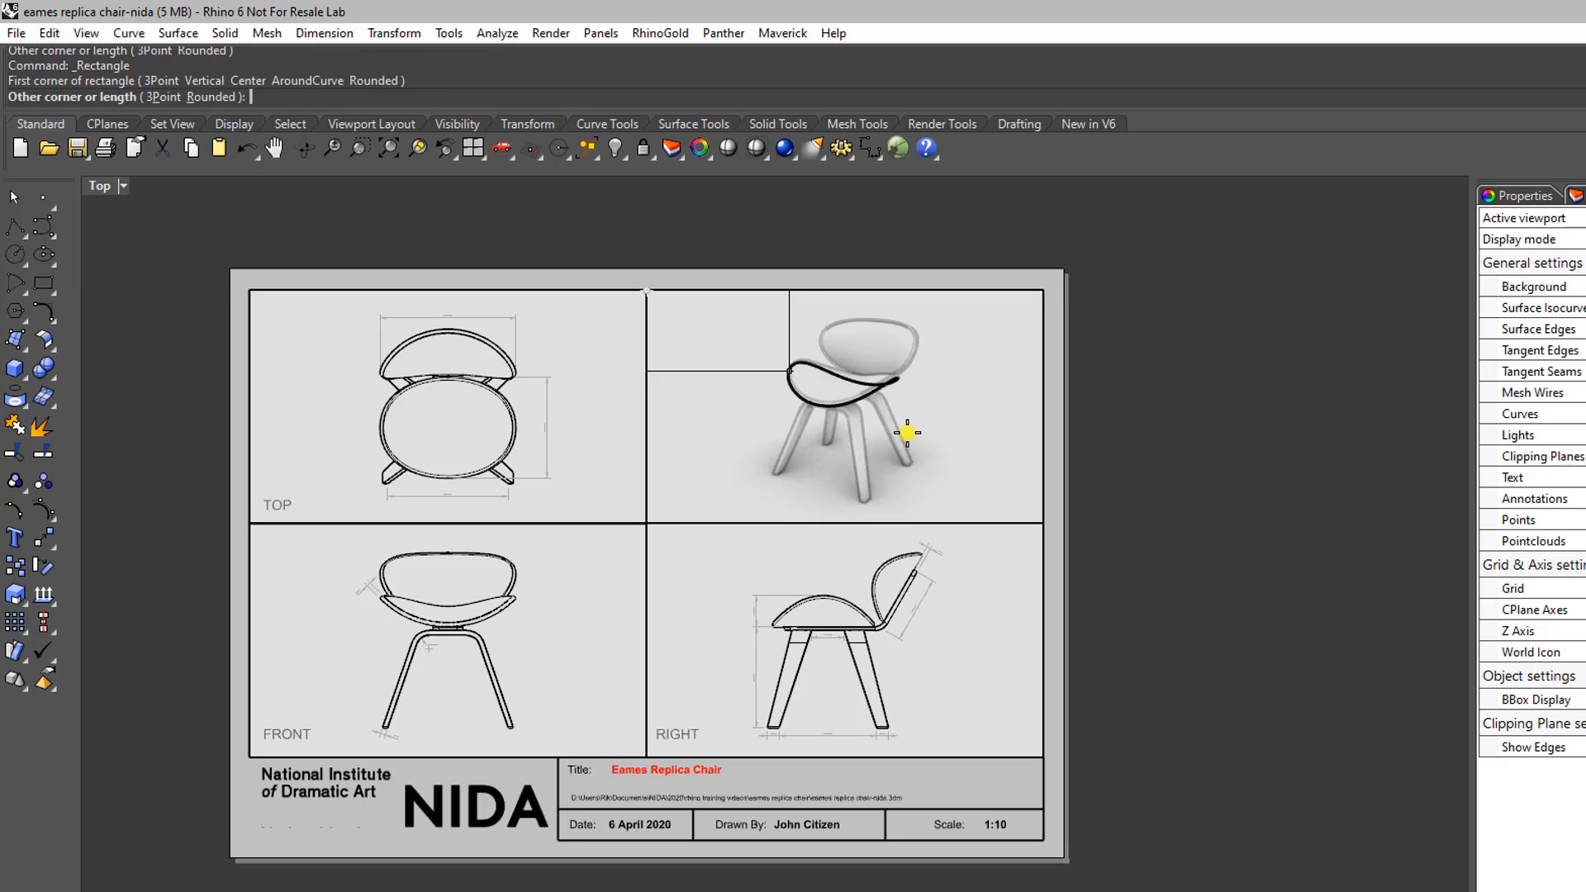
pyautogui.click(1037, 522)
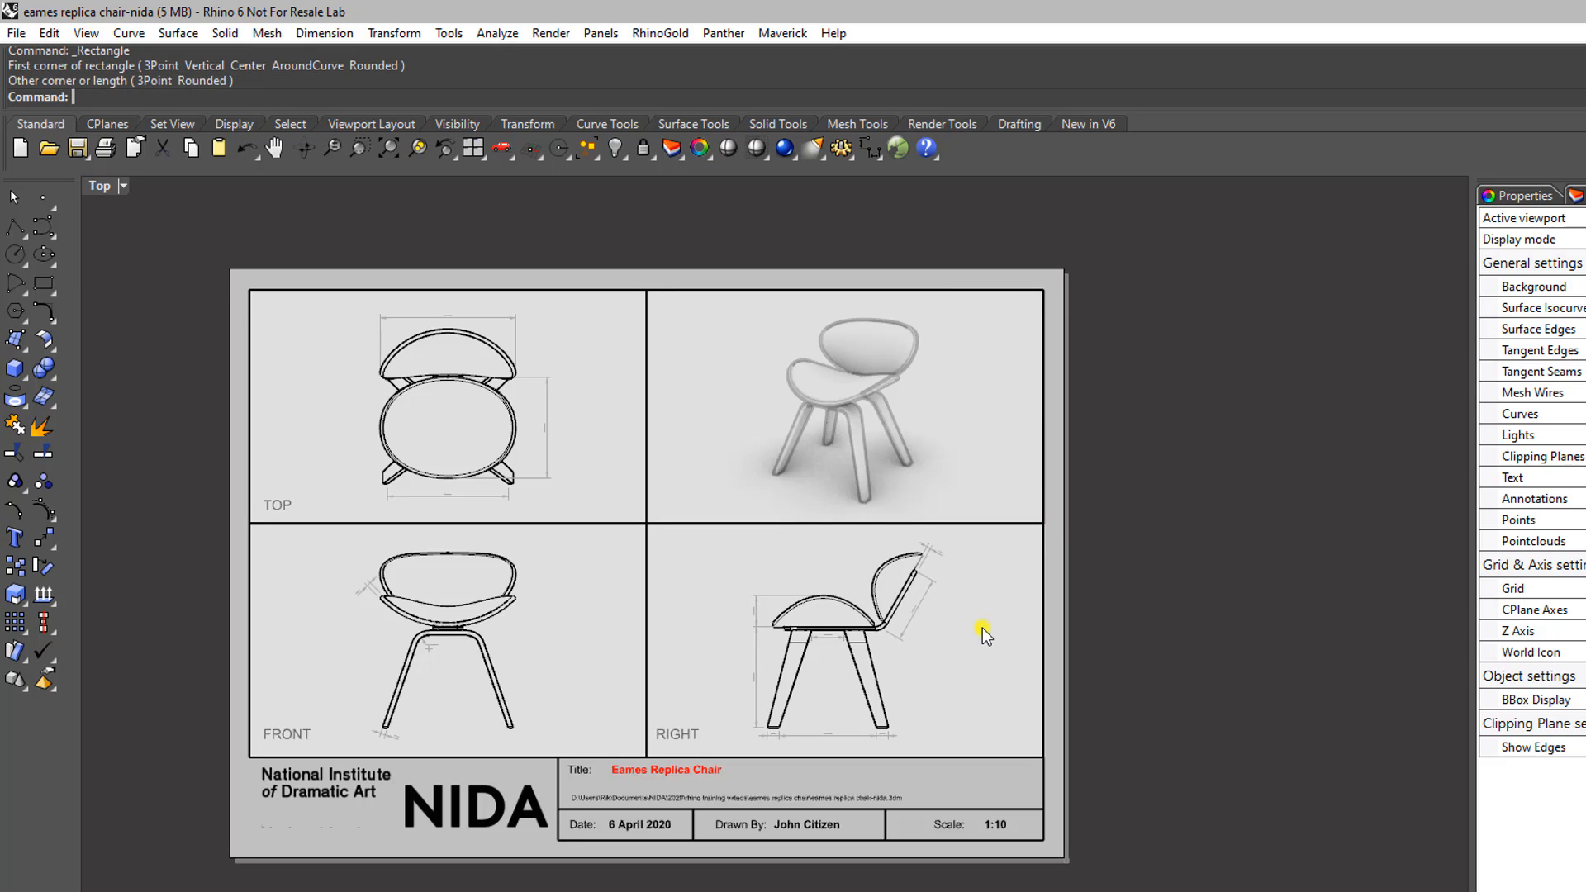
# Step: Draw a rectangle over the Right detail's border, from its upper-left corner to its lower-right corner
pyautogui.moveTo(876, 632); pyautogui.dragTo(928, 589, button='right')
pyautogui.scroll(2, 841, 533)
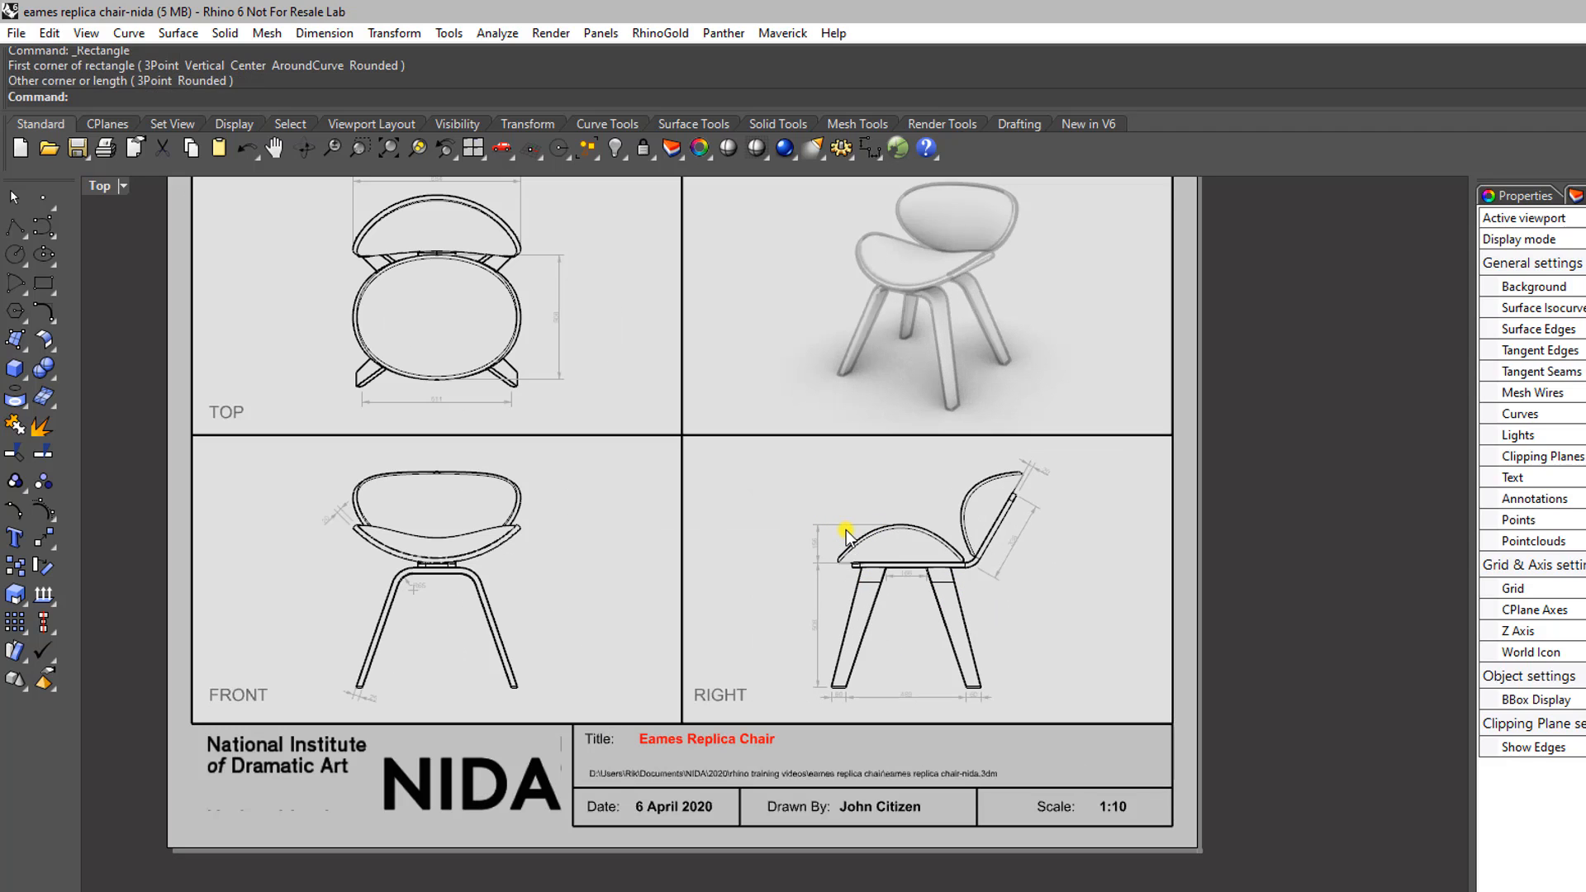
pyautogui.rightClick(773, 474)
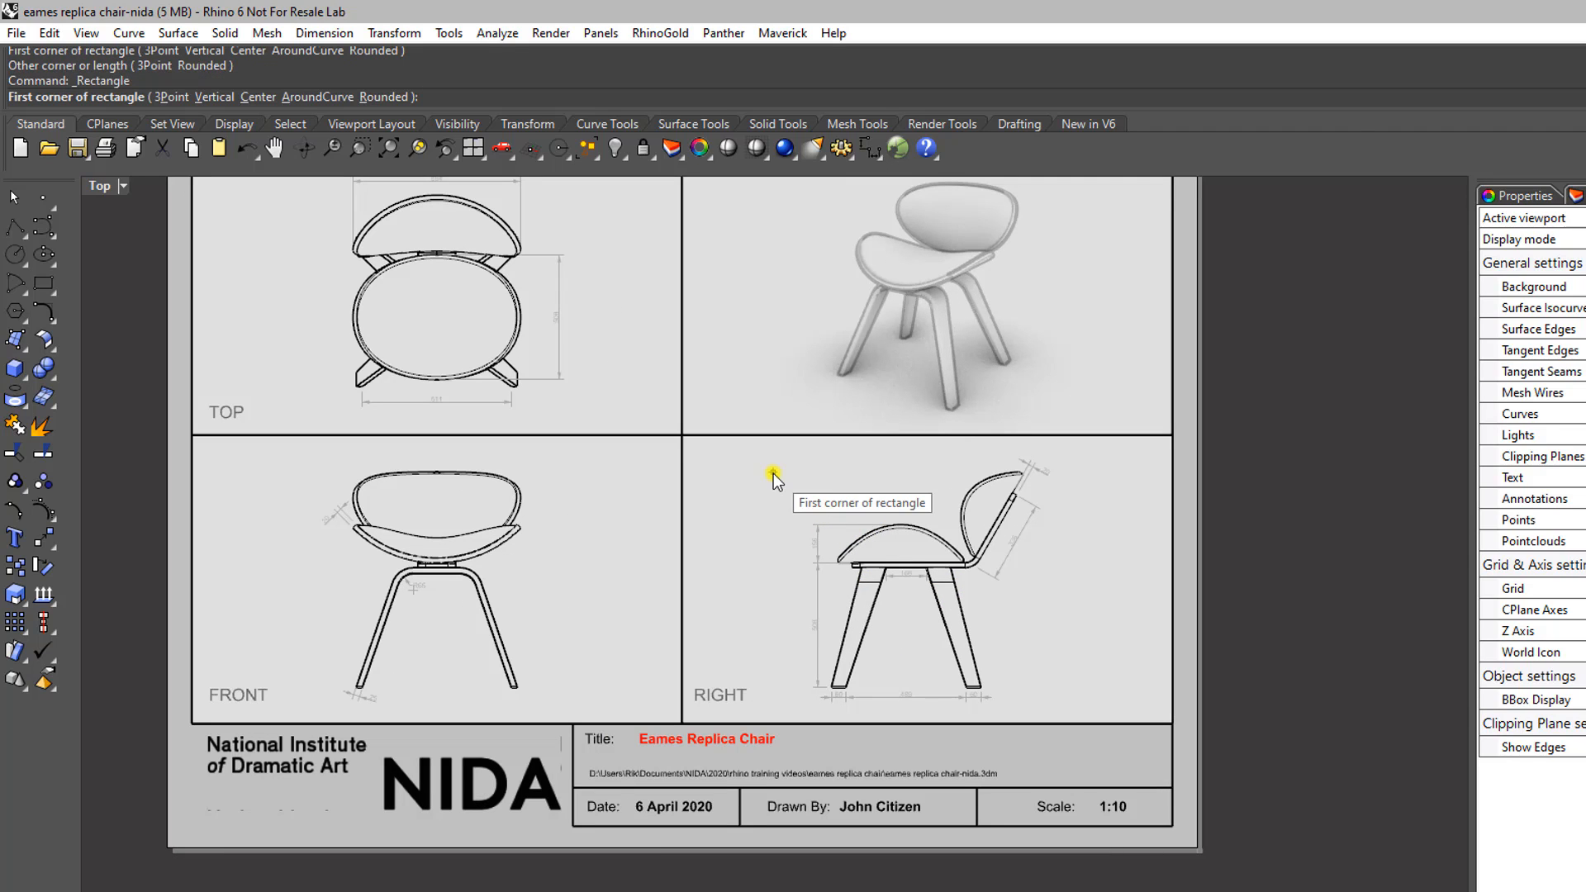
pyautogui.click(682, 436)
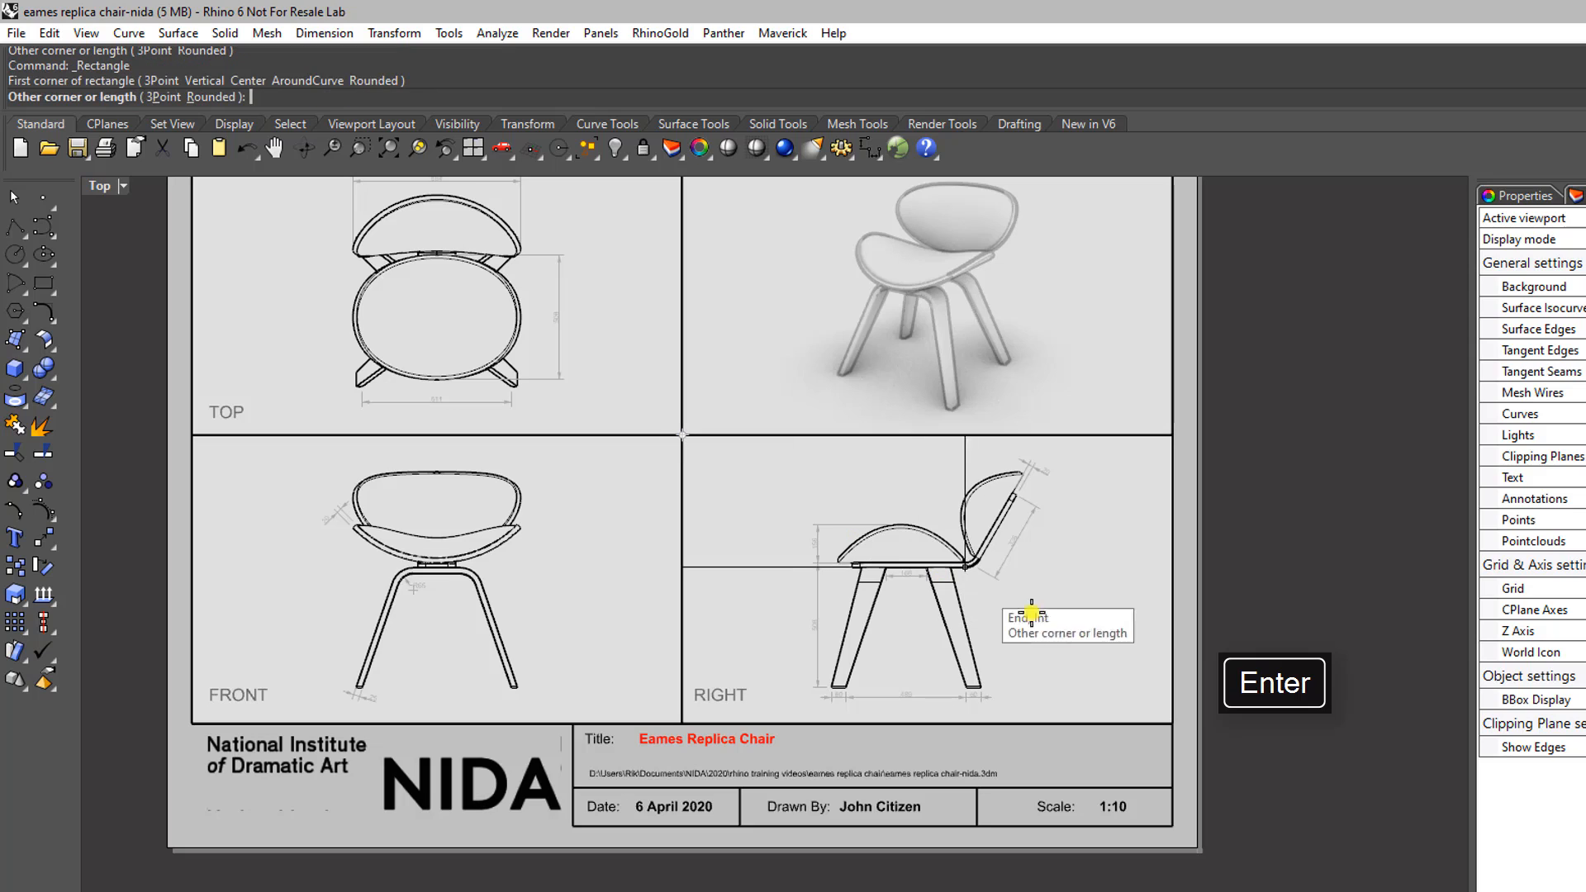
pyautogui.click(1169, 722)
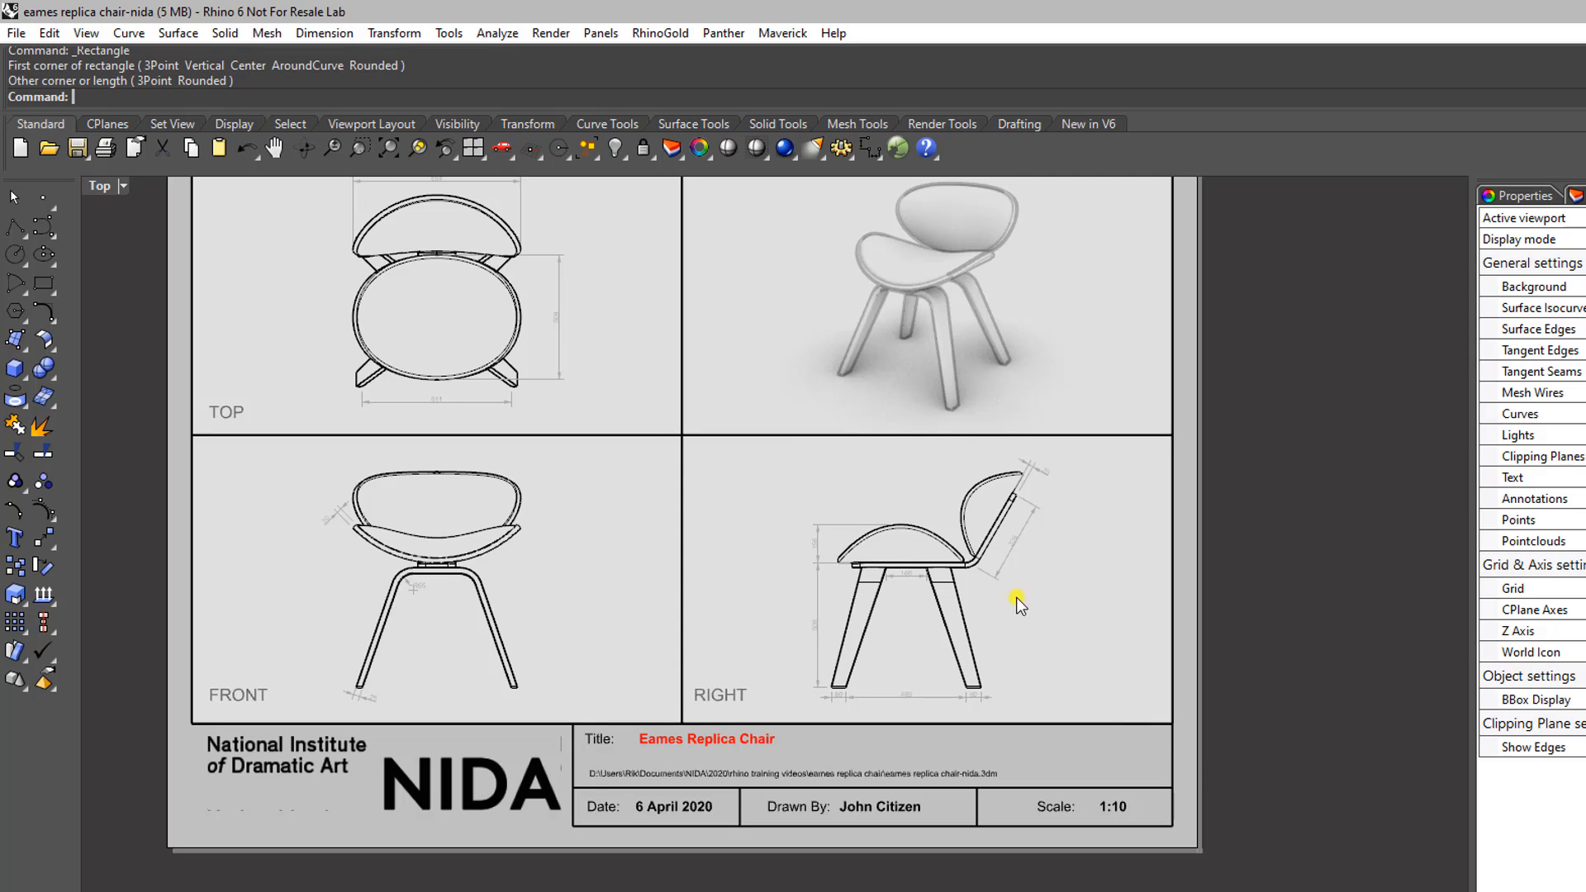
# Step: Check the frames around all four details in the print setup preview, and close it without printing
pyautogui.scroll(-5, 1019, 606)
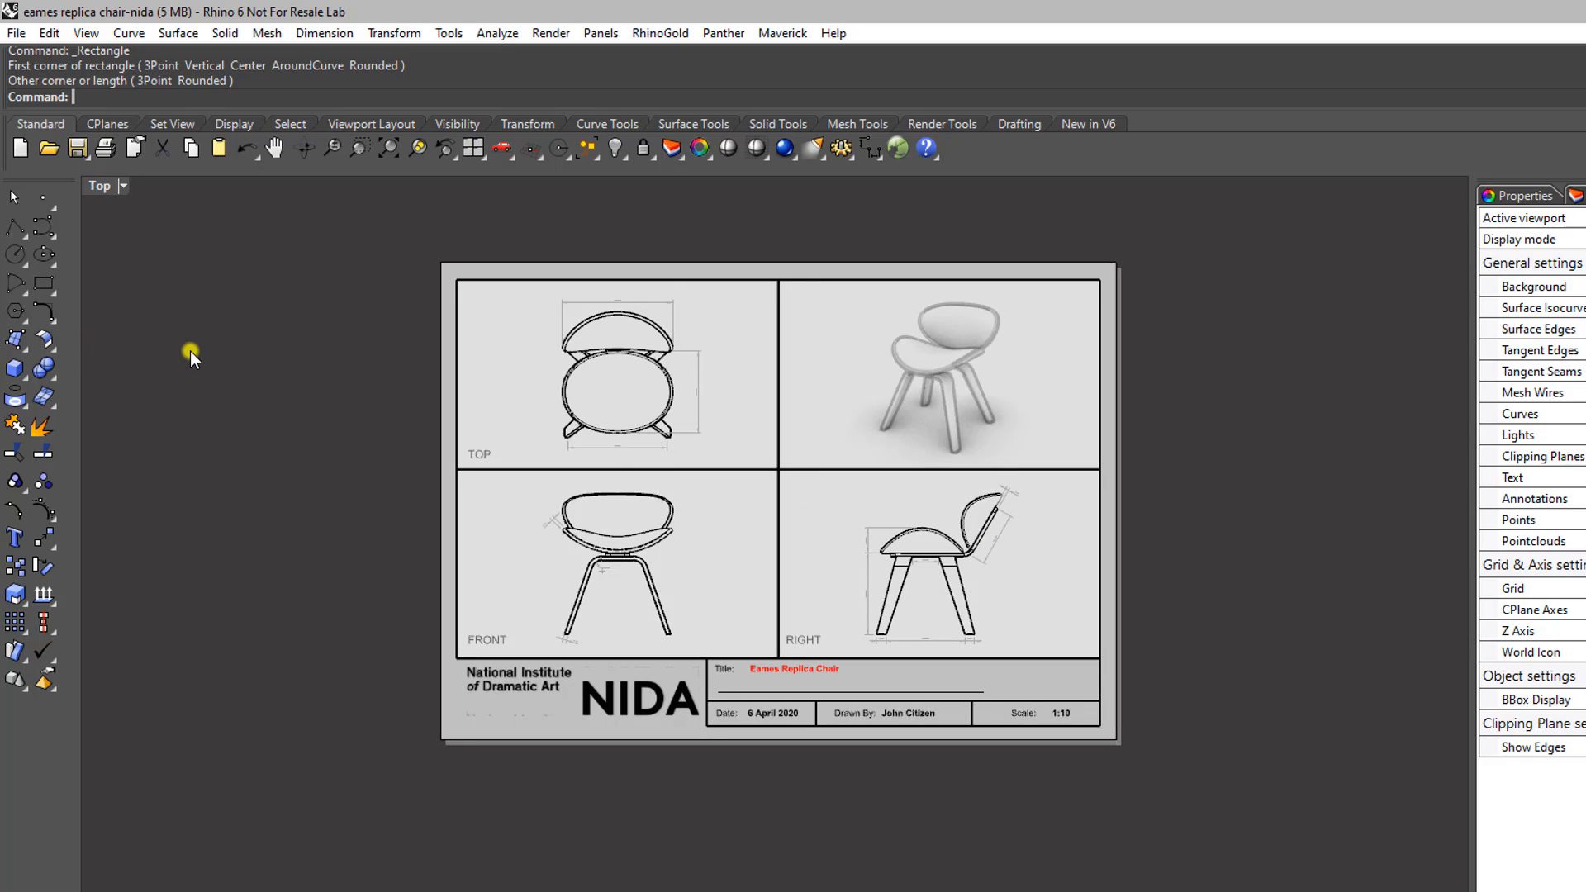
pyautogui.click(16, 33)
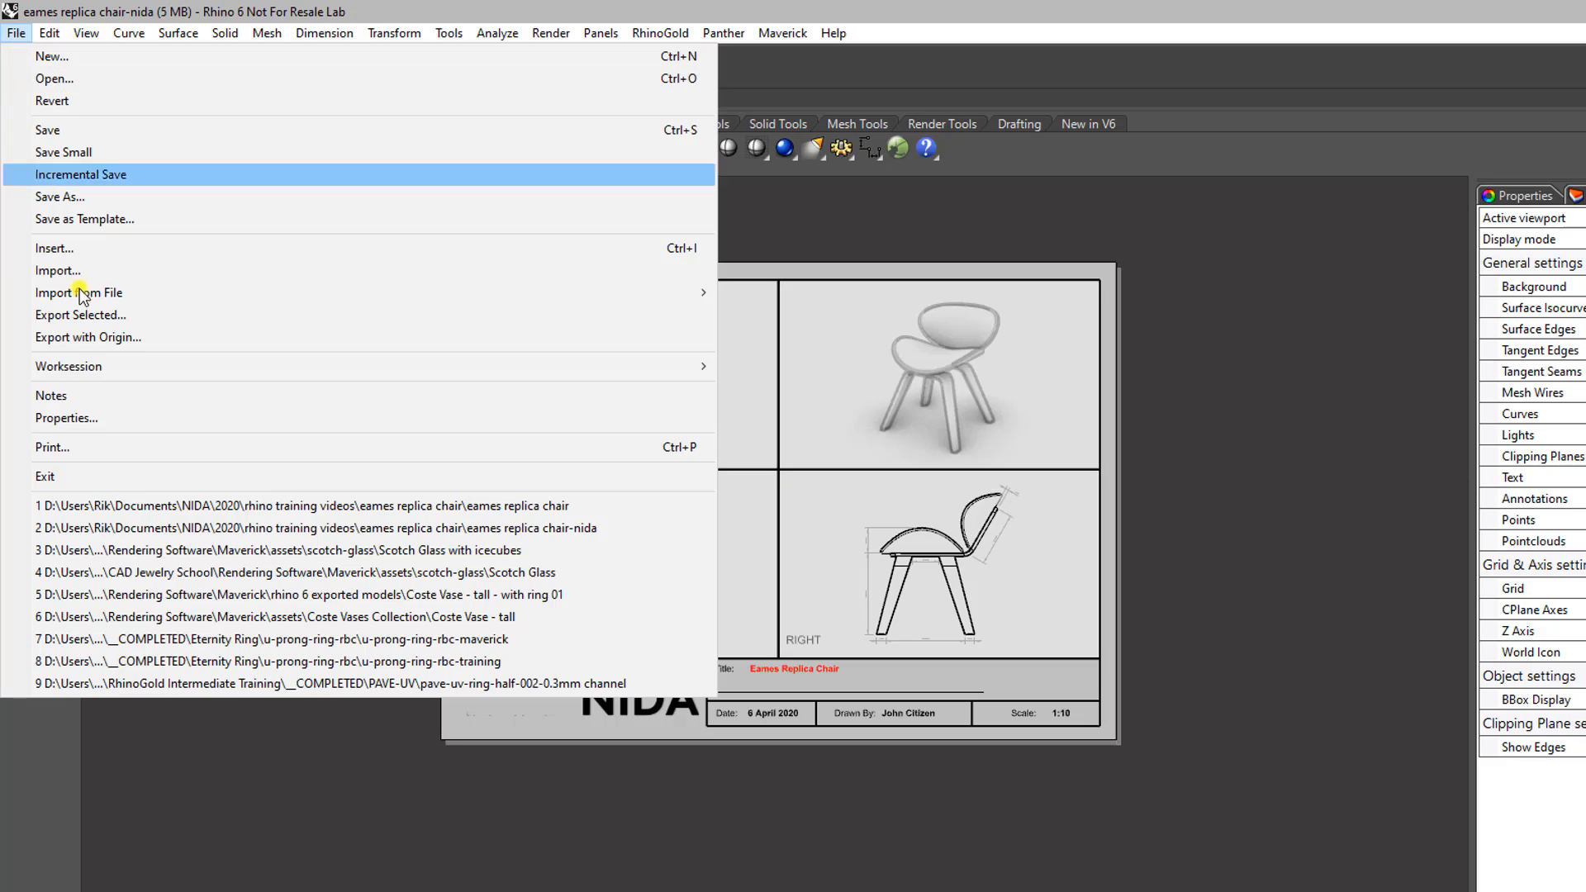
pyautogui.click(209, 452)
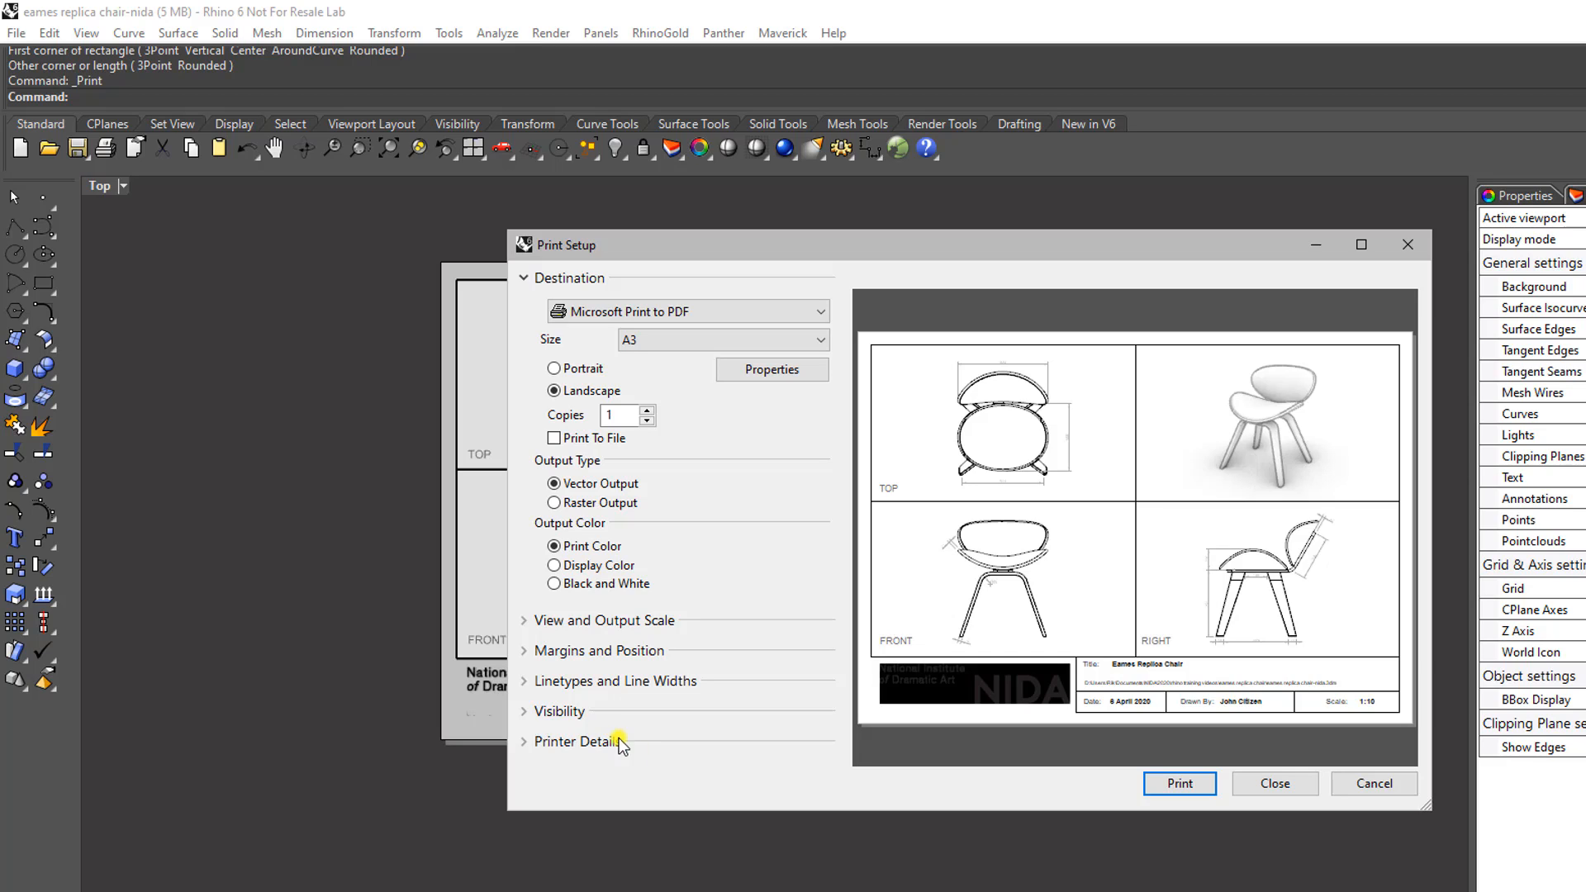
pyautogui.click(1283, 783)
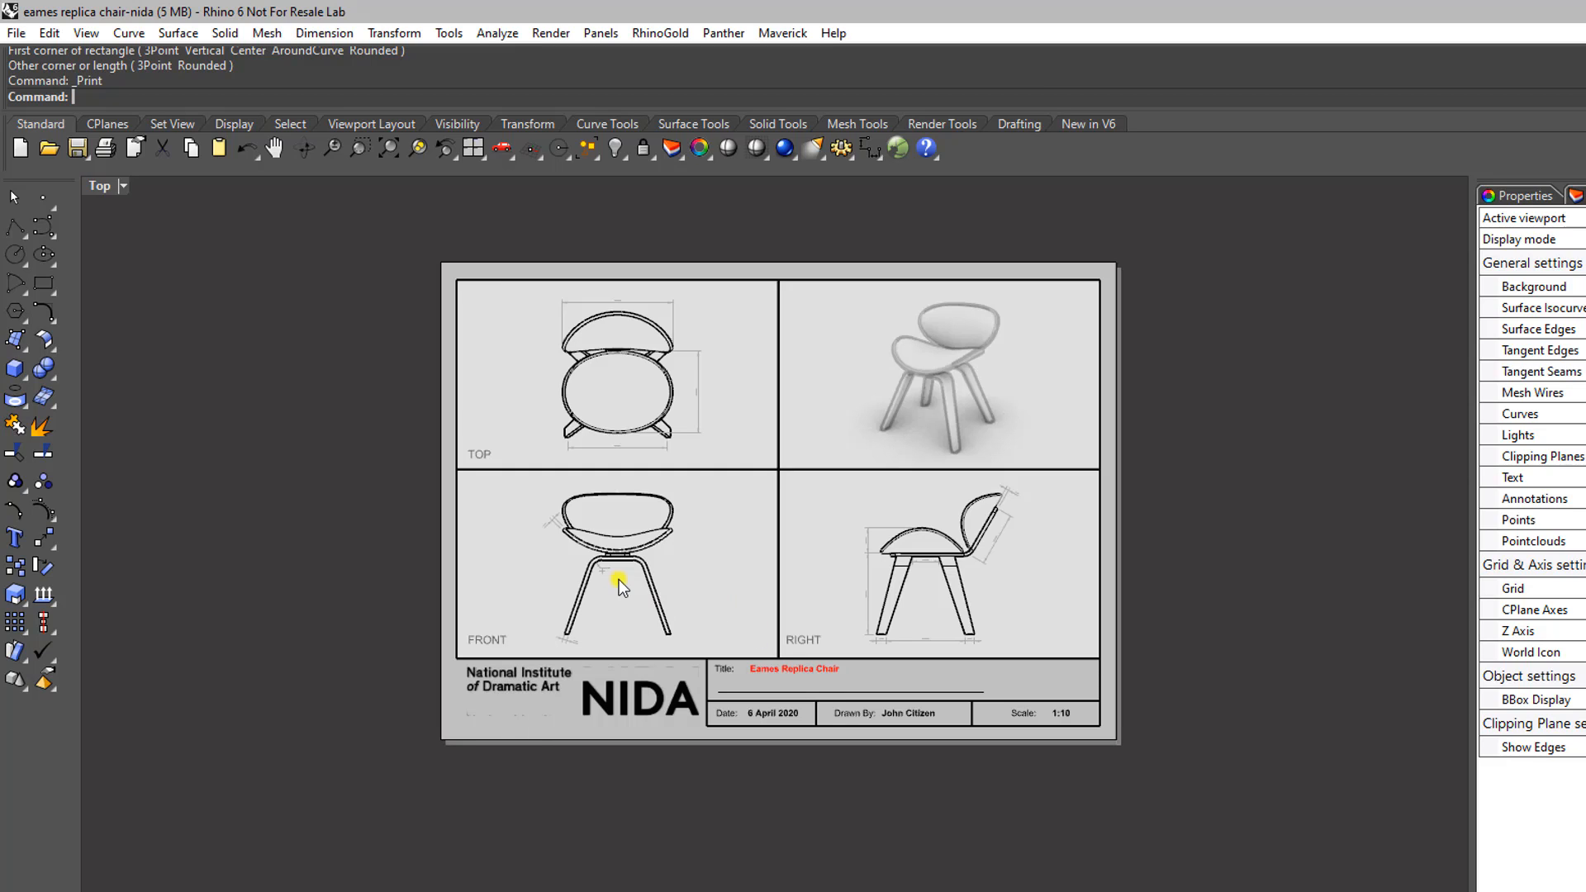
pyautogui.scroll(1, 622, 558)
pyautogui.moveTo(625, 563); pyautogui.dragTo(570, 645, button='right')
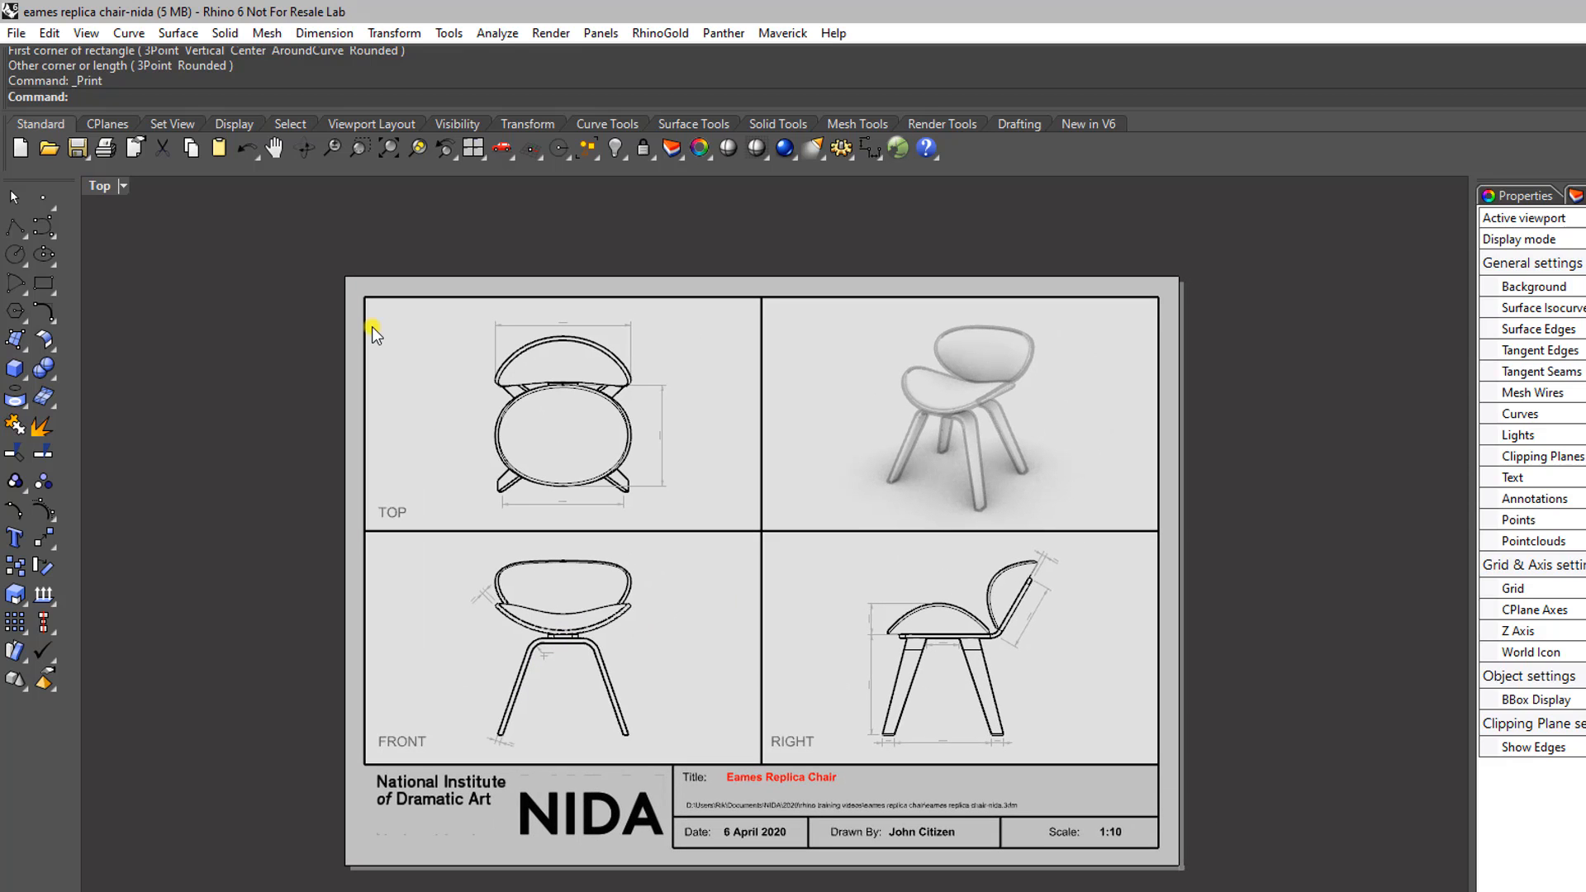
pyautogui.click(15, 37)
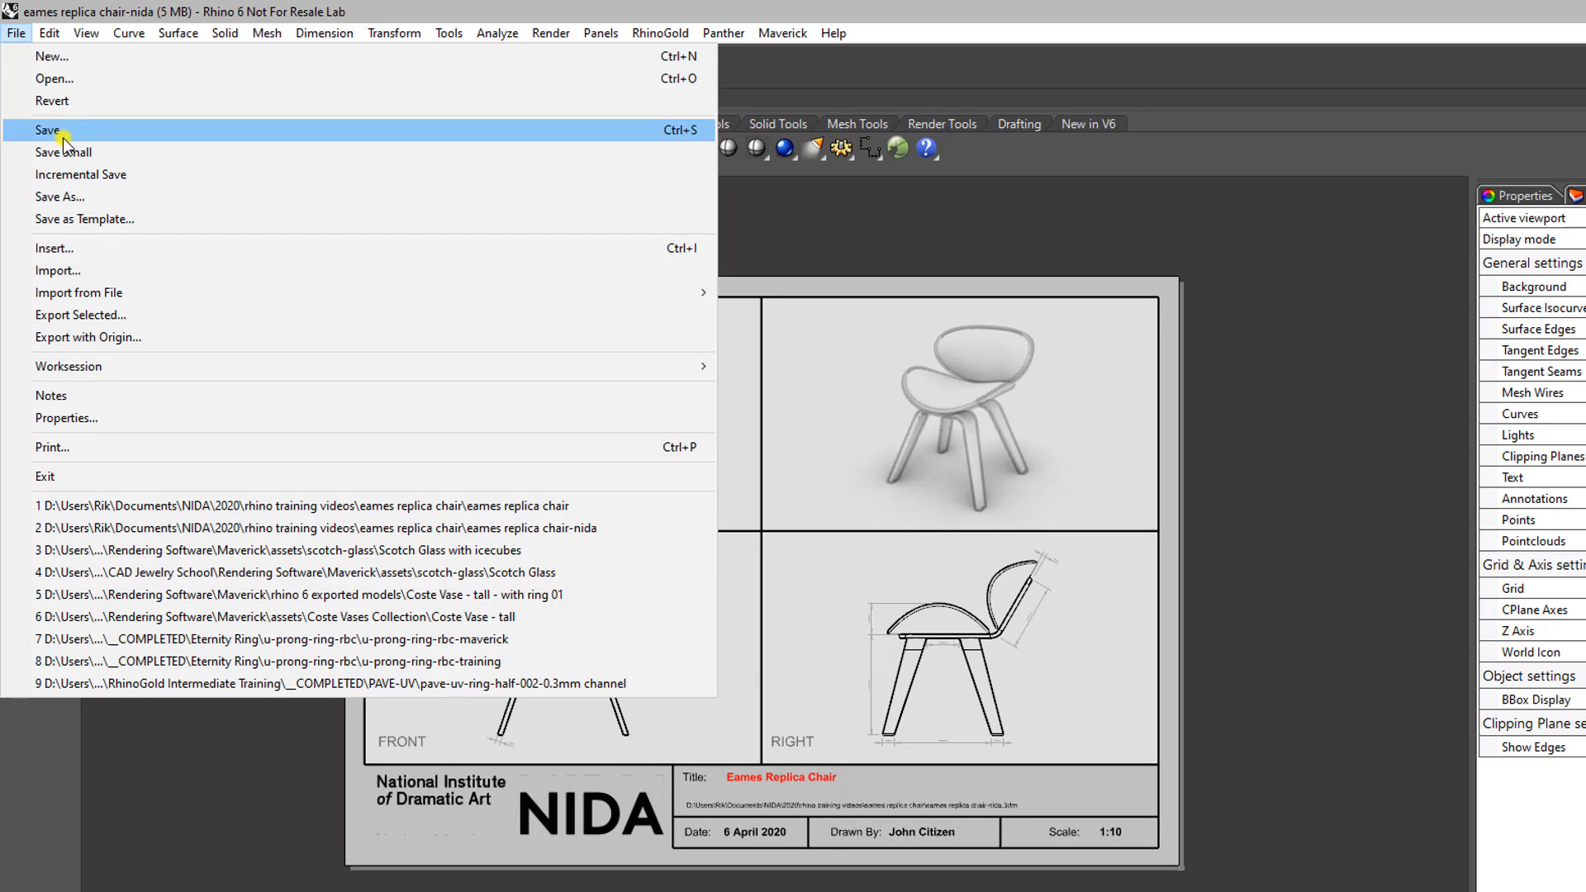
pyautogui.moveTo(331, 31)
pyautogui.click(377, 10)
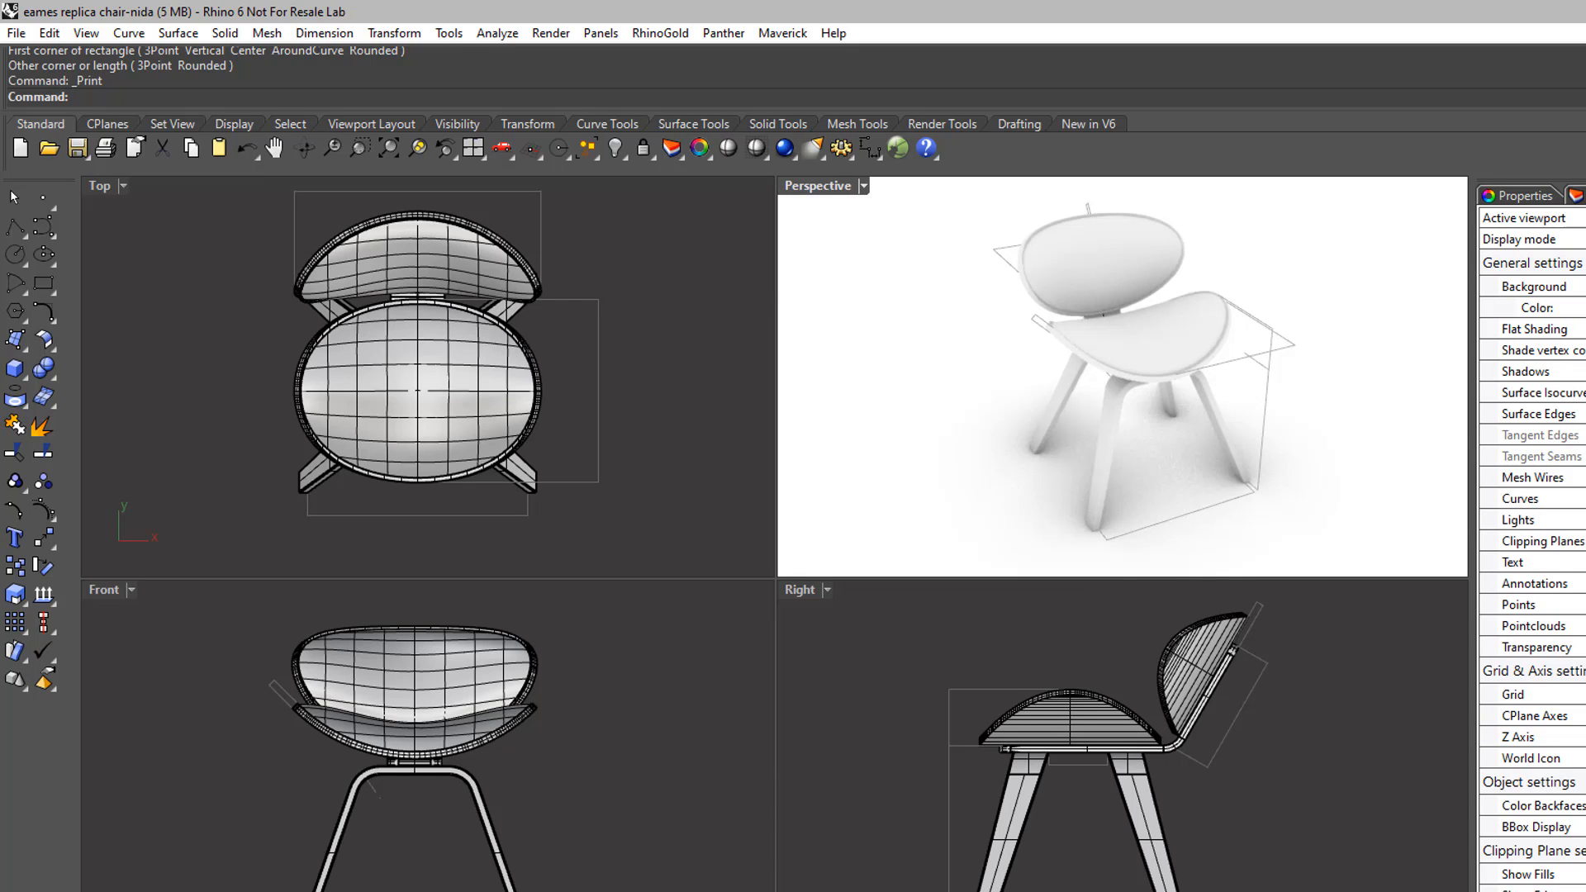
# Step: Look over the chair in the Top and Front model viewports and return to the layout sheet
pyautogui.click(100, 186)
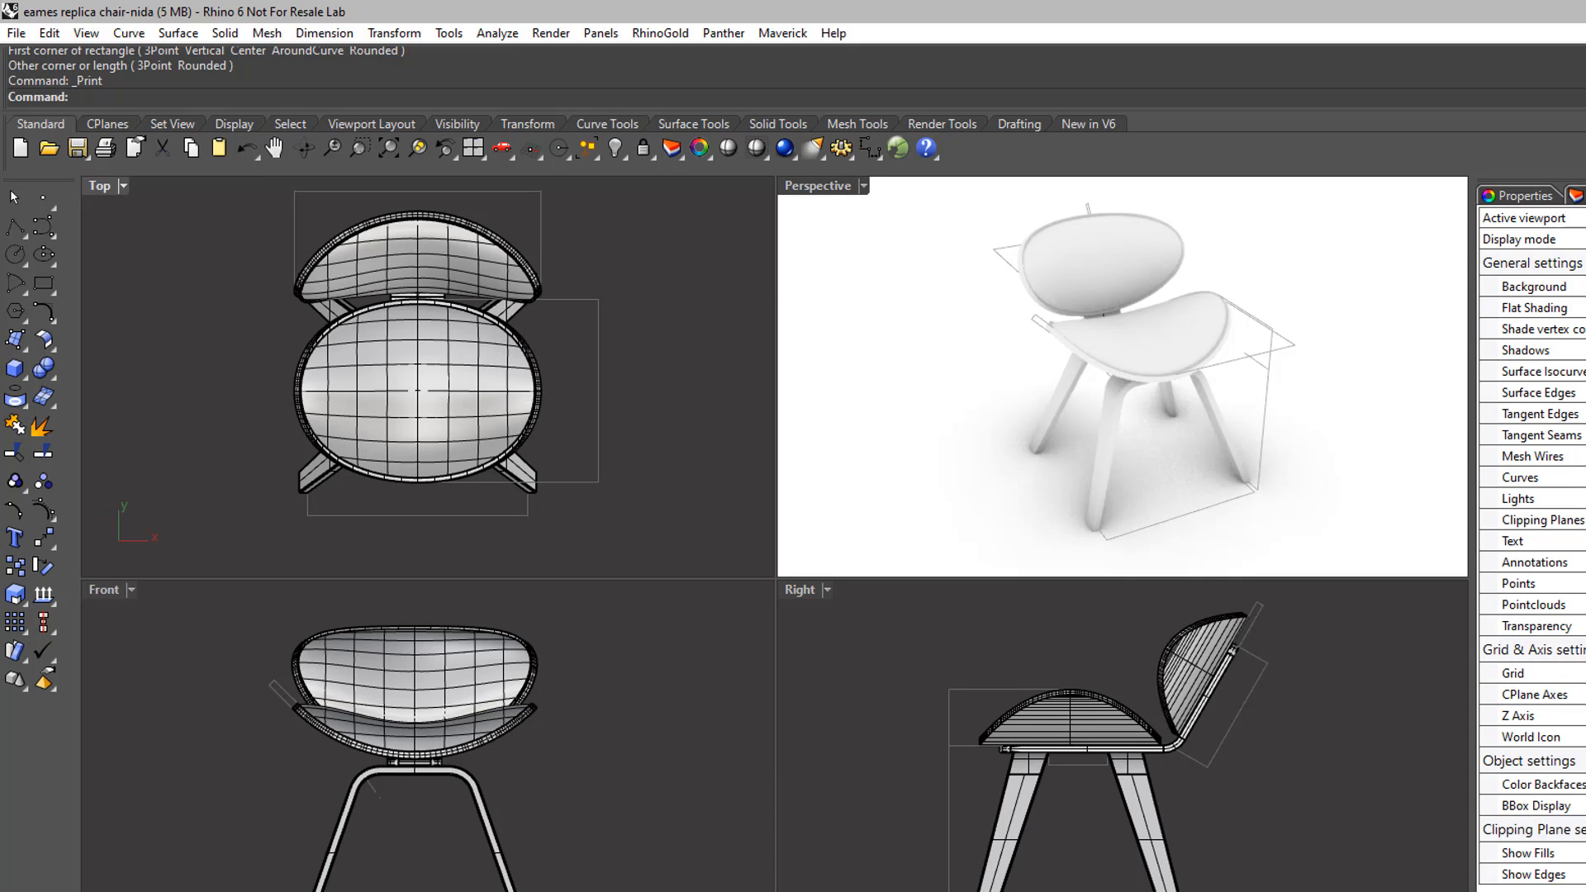
pyautogui.click(104, 590)
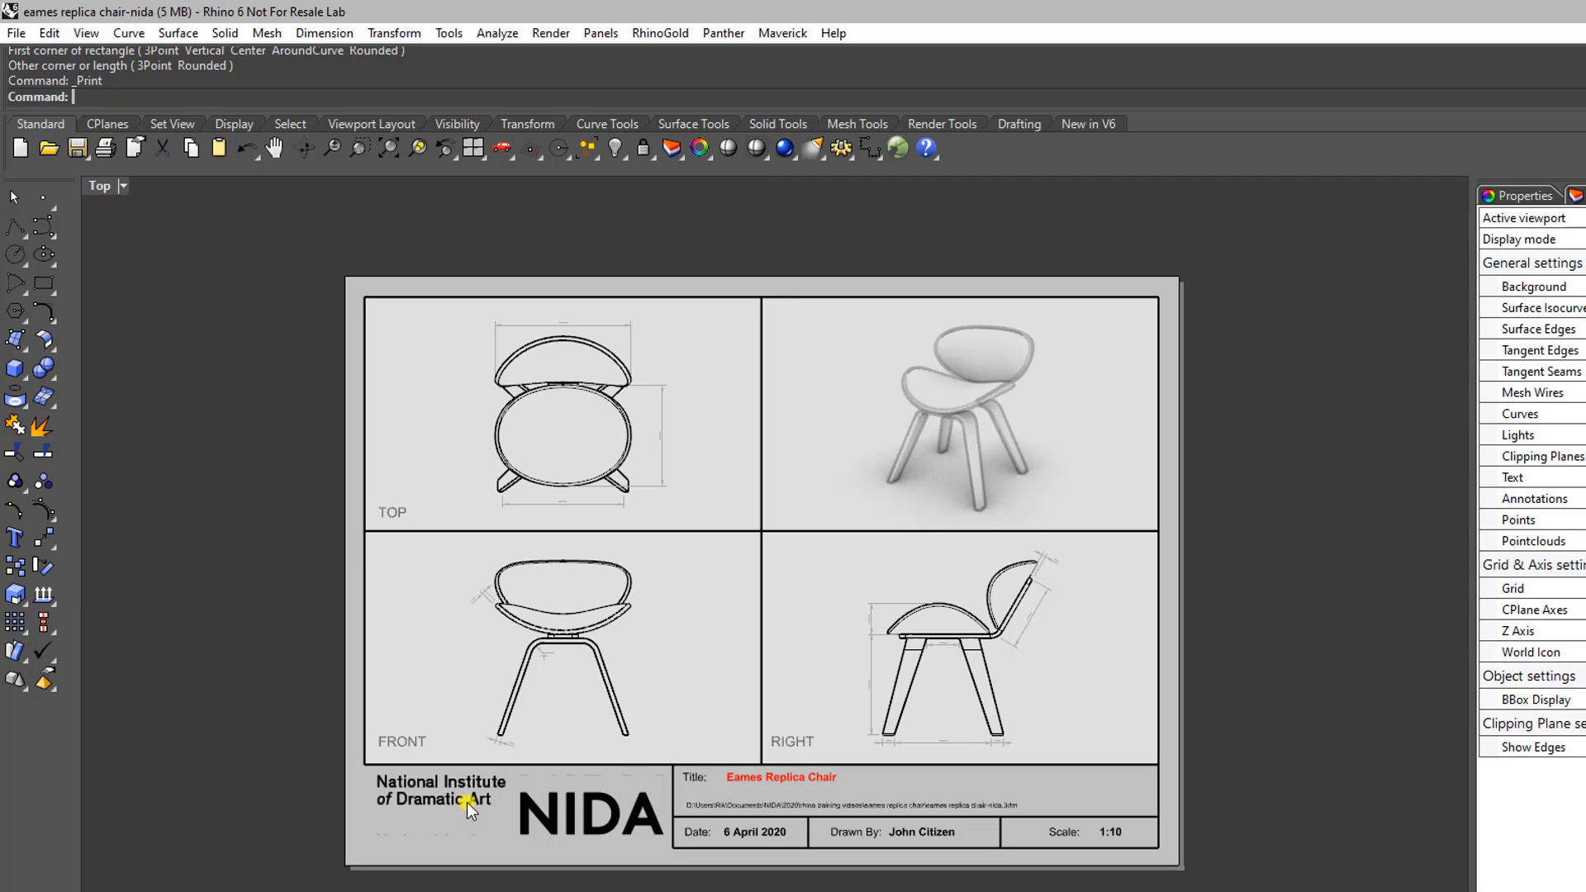
pyautogui.moveTo(272, 631); pyautogui.dragTo(334, 572, button='right')
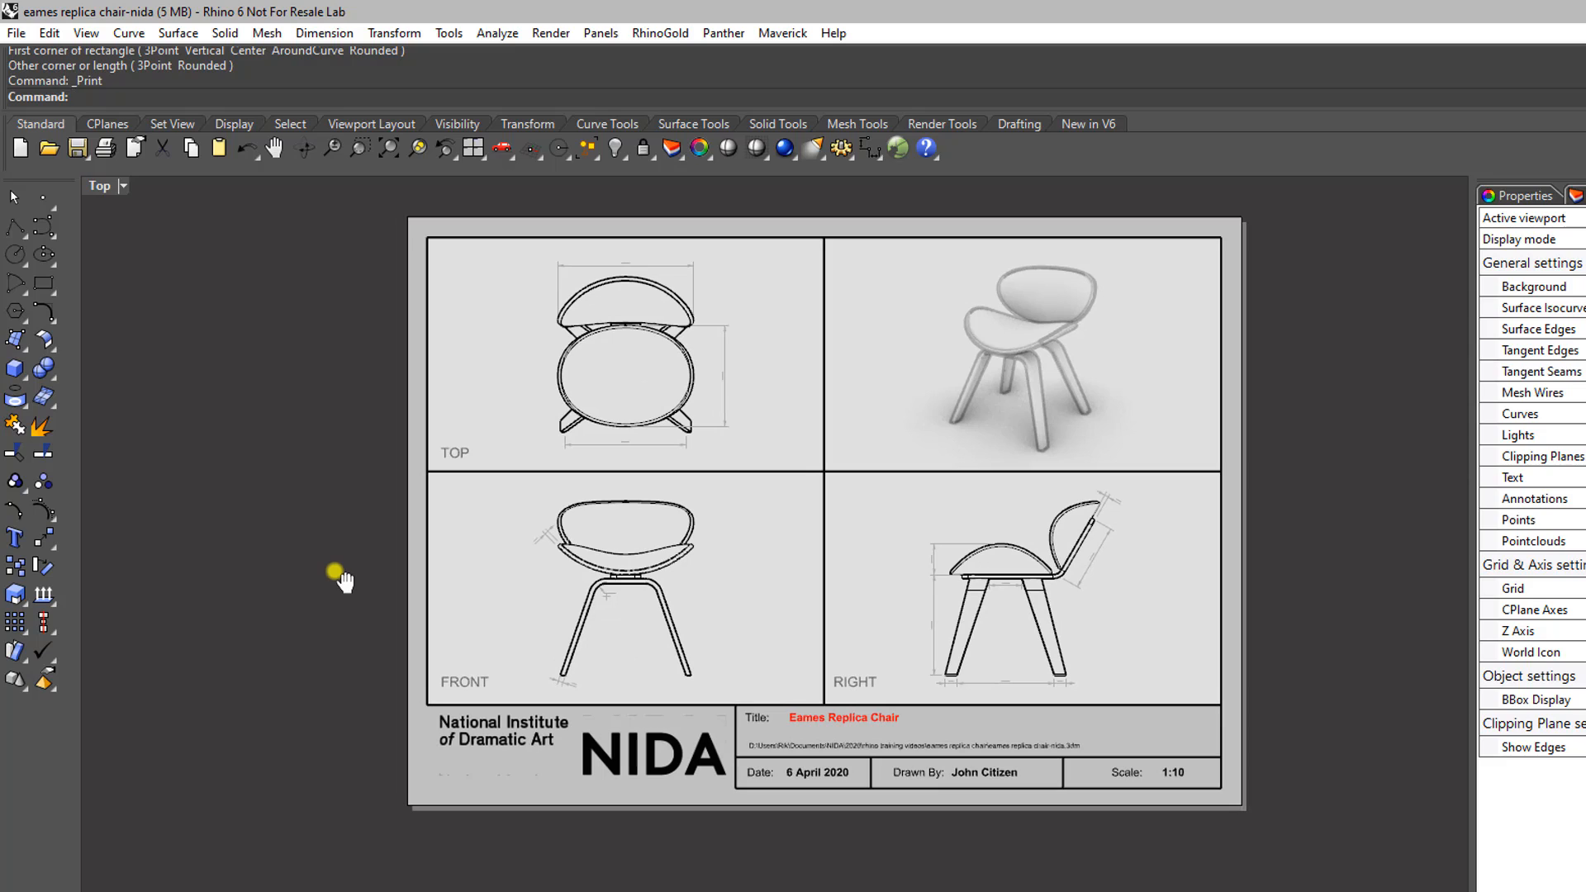